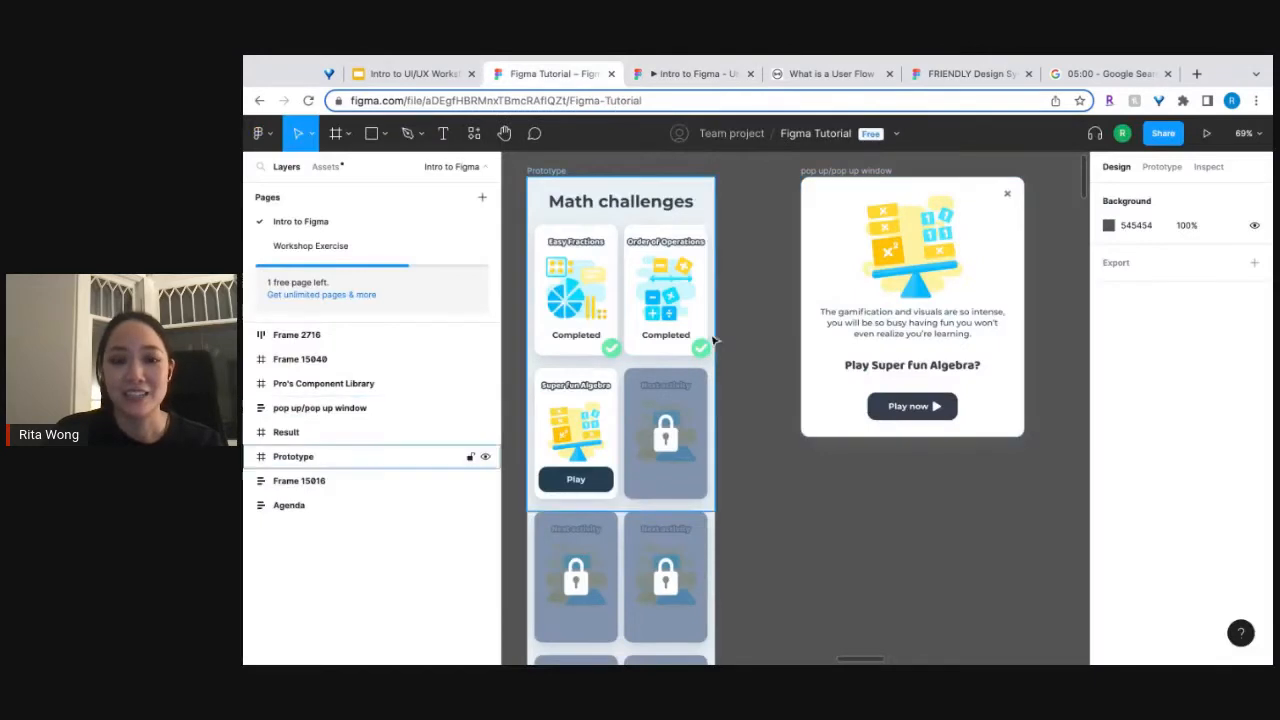
Examine the Math challenges prototype screen and the Super fun Algebra pop-up window beside it.
left_click(549, 174)
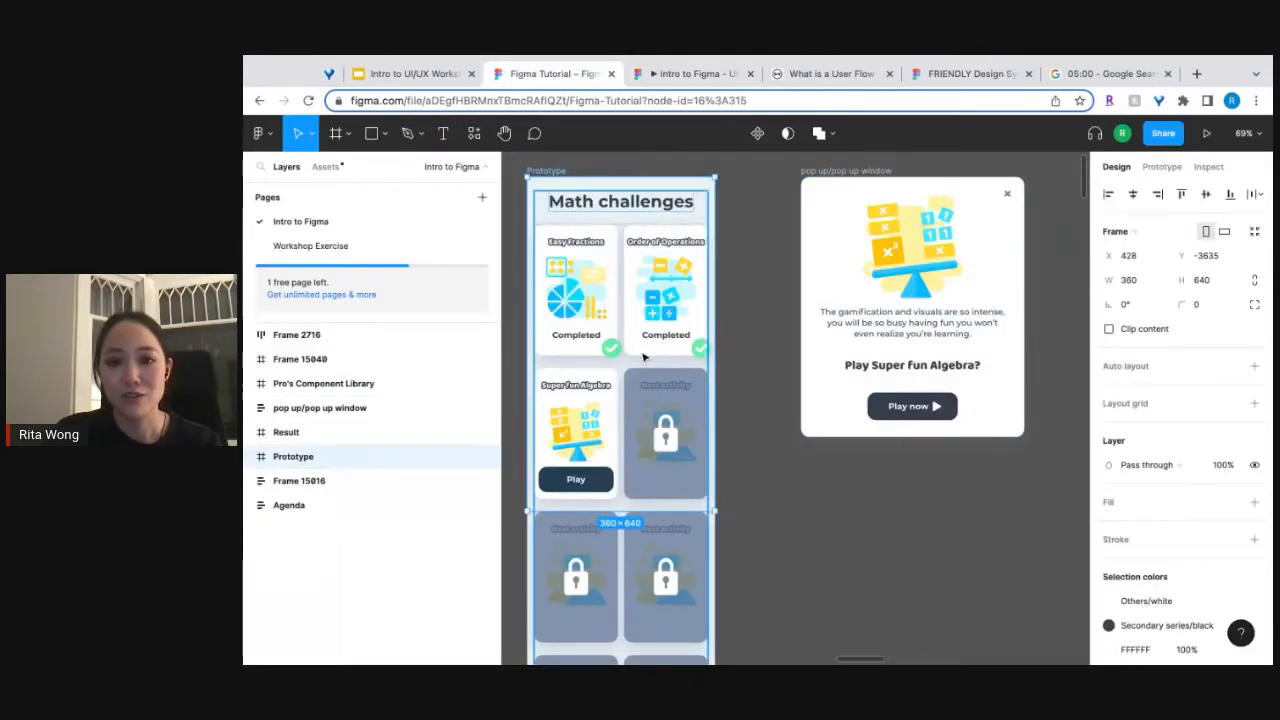
scroll(926, 314, "right", 2)
scroll(926, 314, "up", 1)
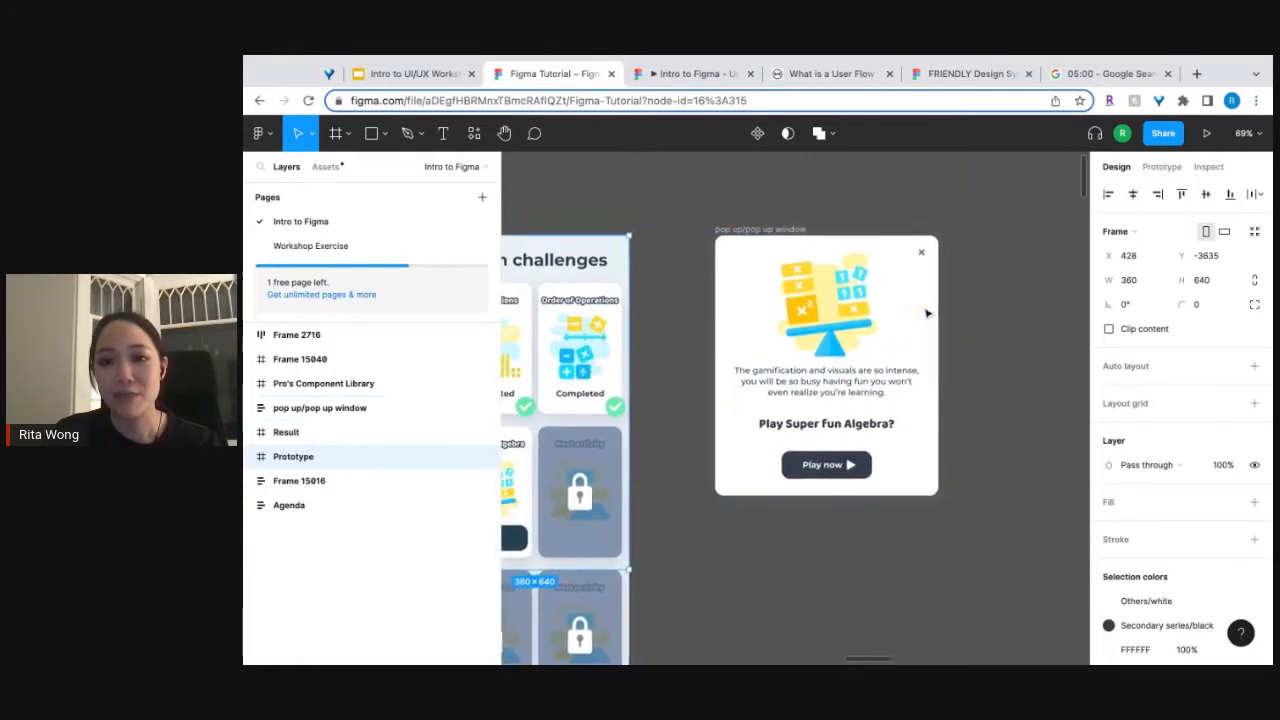
scroll(968, 365, "up", 5)
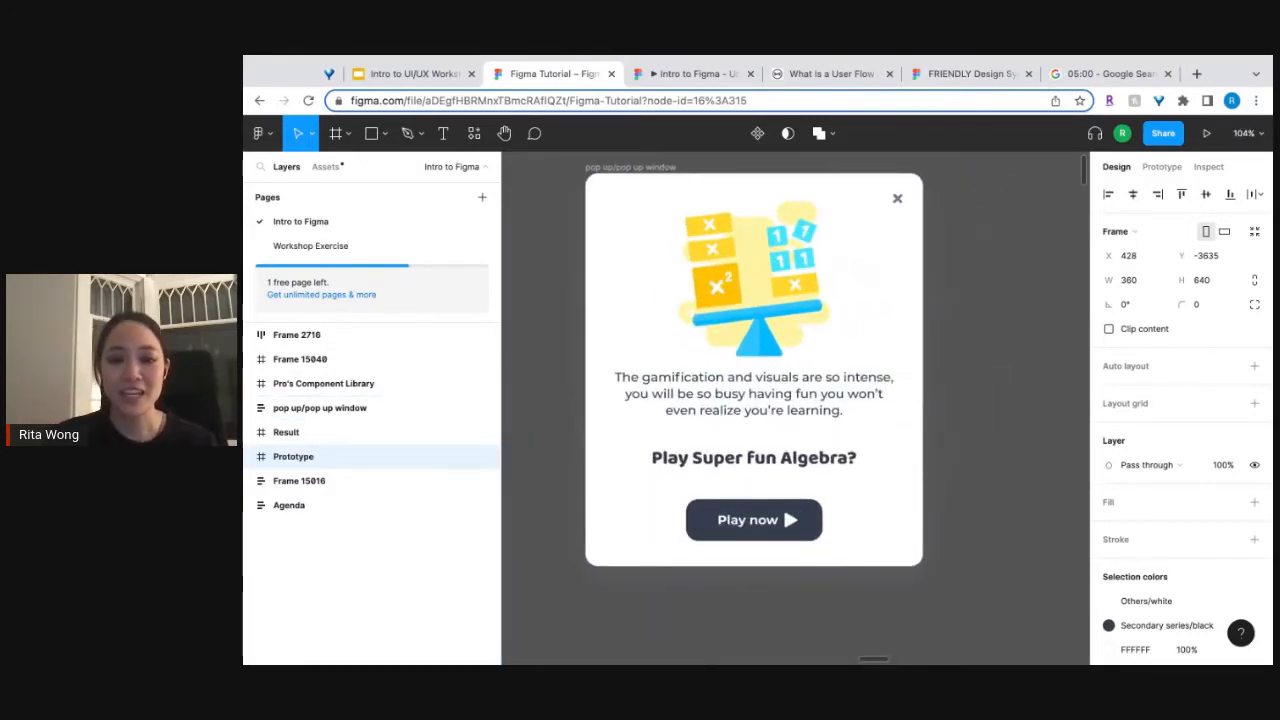
scroll(970, 364, "down", 5)
scroll(970, 364, "up", 3)
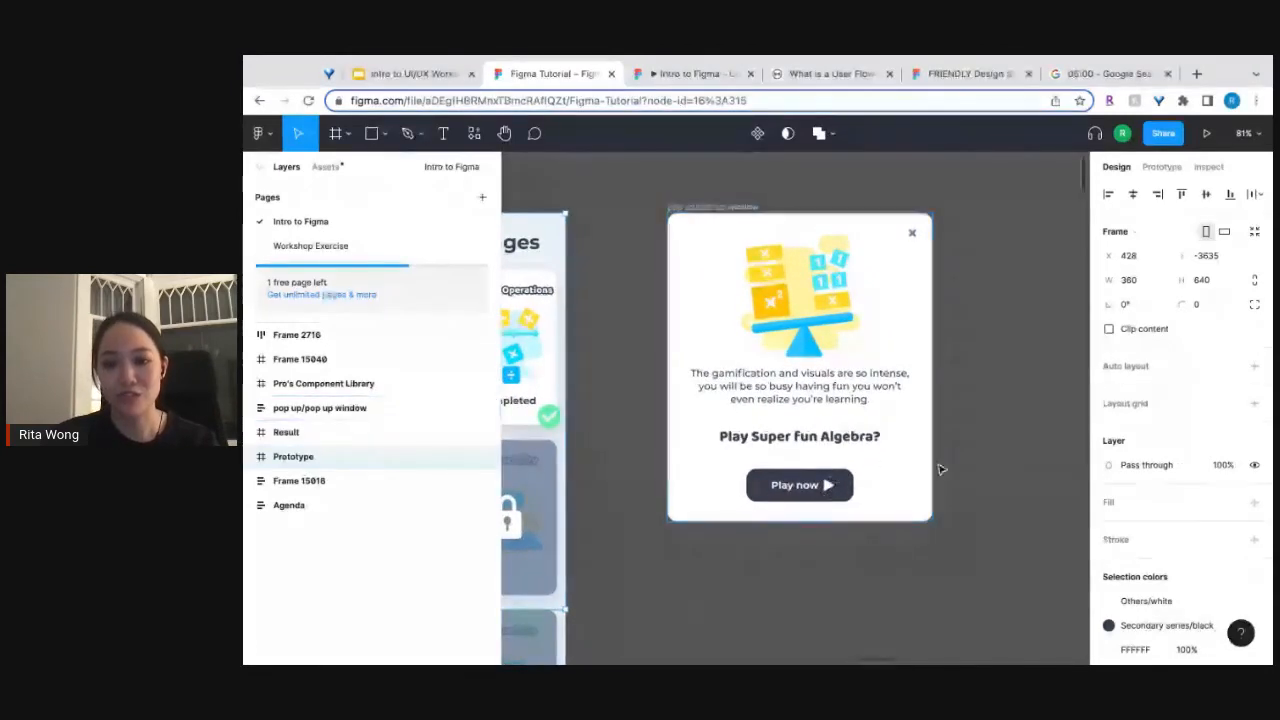
scroll(940, 466, "down", 5)
scroll(934, 443, "down", 3)
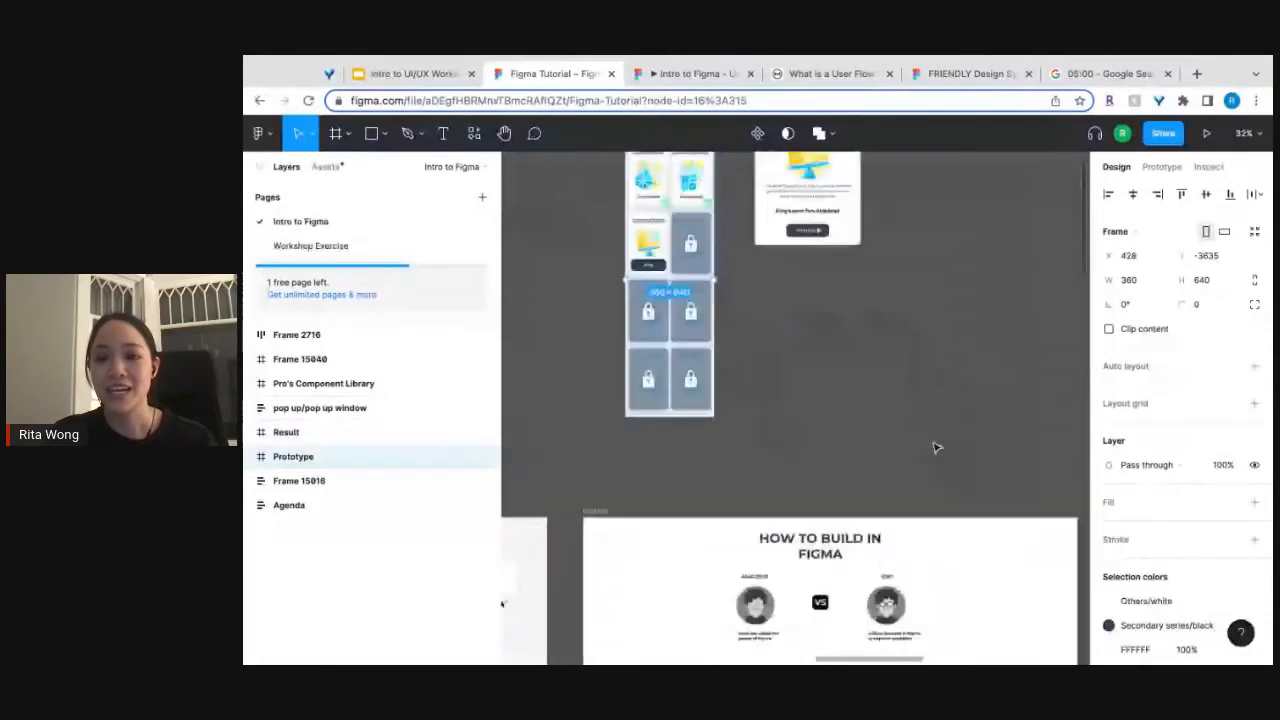
Duplicate the pop up window frame and place the copy beneath the original at X 982, Y -2943.
scroll(884, 274, "up", 2)
left_click_drag(812, 238, 780, 495)
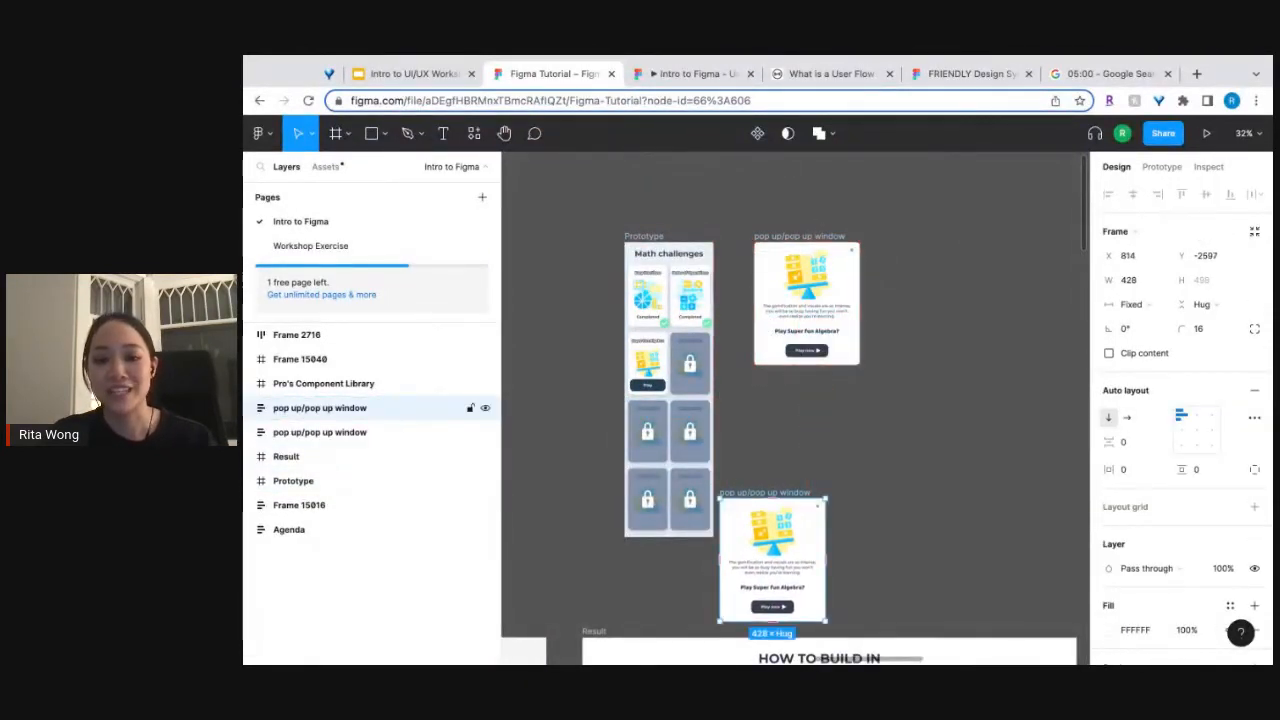
scroll(780, 480, "down", 2)
scroll(776, 488, "up", 3)
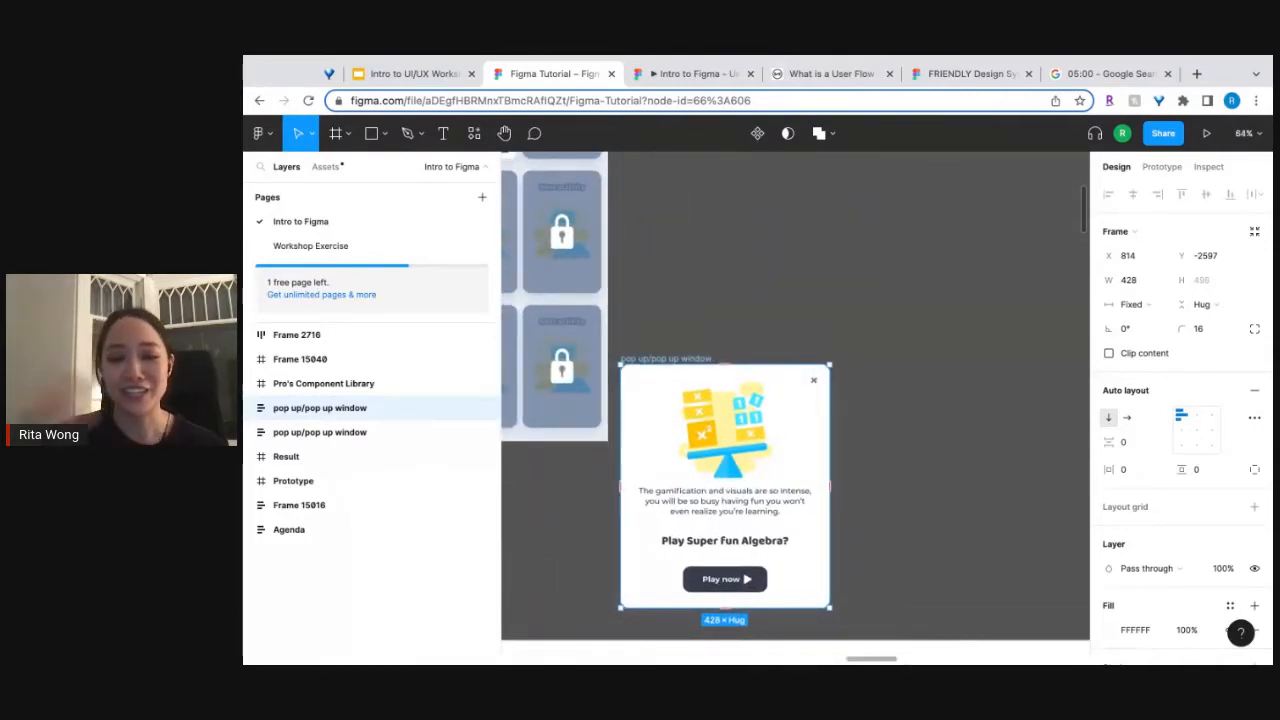
scroll(776, 488, "up", 1)
scroll(795, 408, "up", 2)
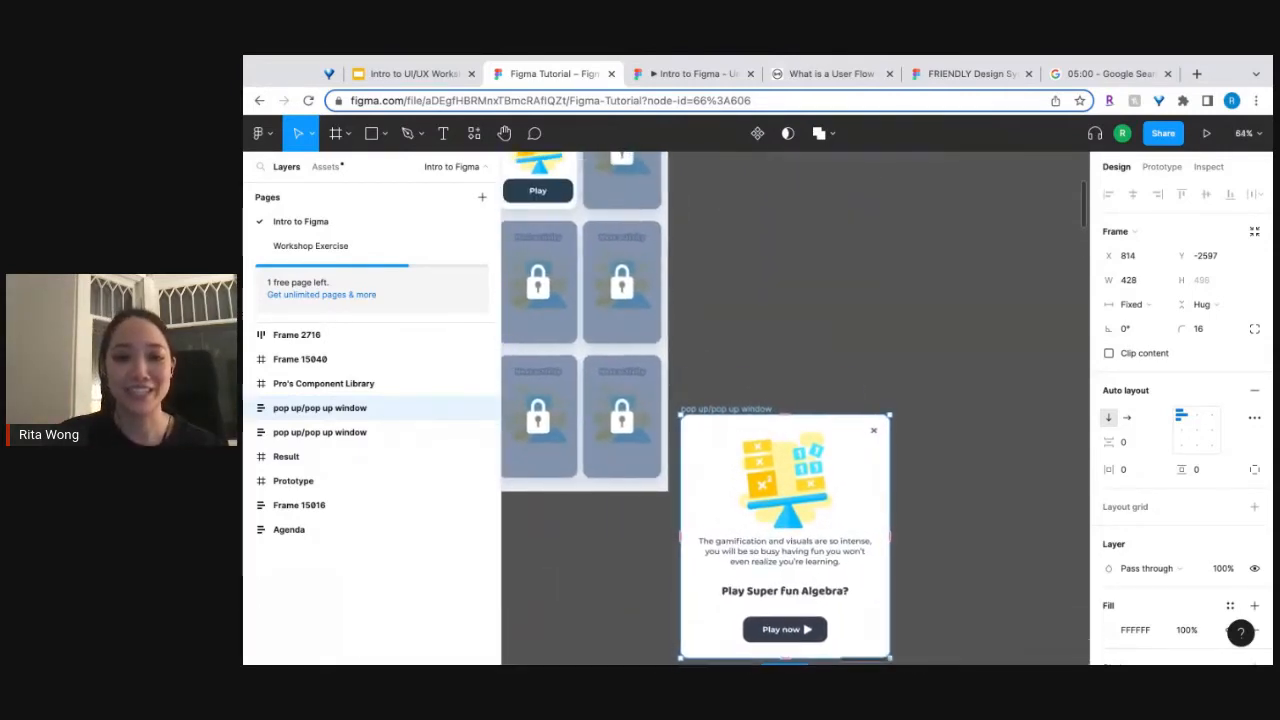
scroll(795, 408, "up", 3)
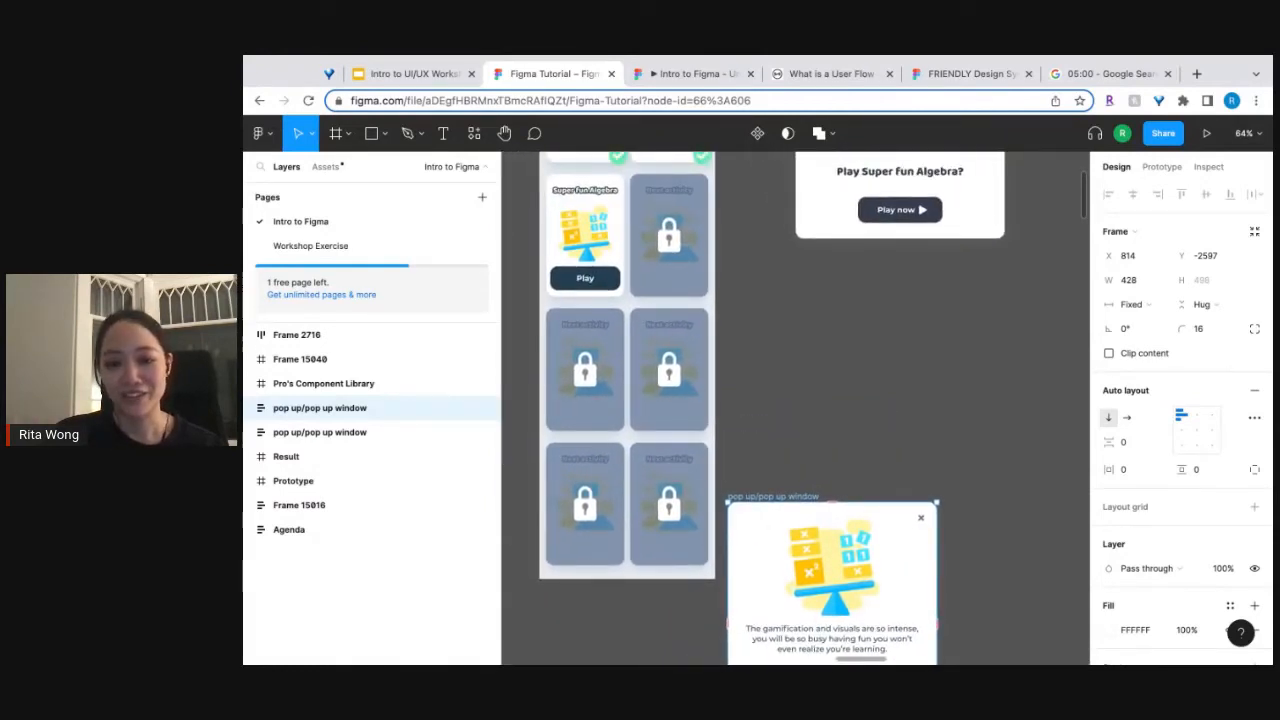
left_click_drag(775, 497, 858, 328)
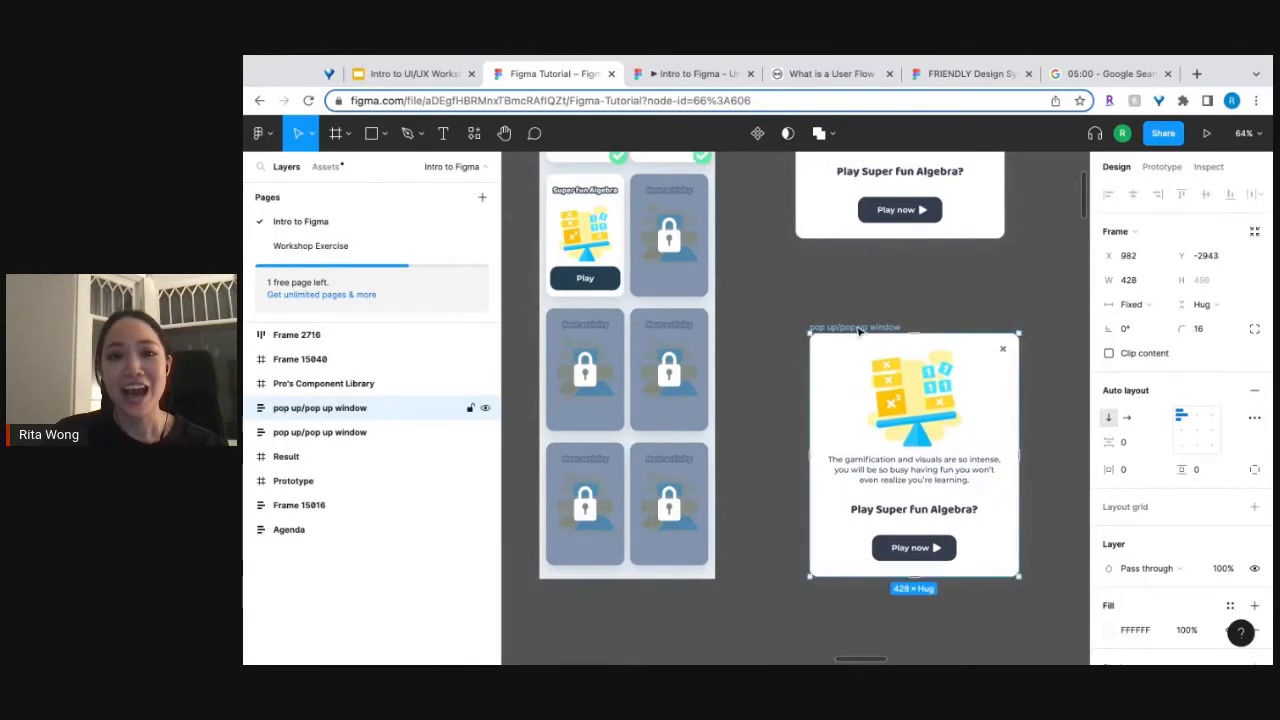
Move the copied pop up window into the Result frame, beside the amateur column, at X 24, Y 678.
scroll(858, 328, "up", 2)
scroll(858, 332, "up", 2)
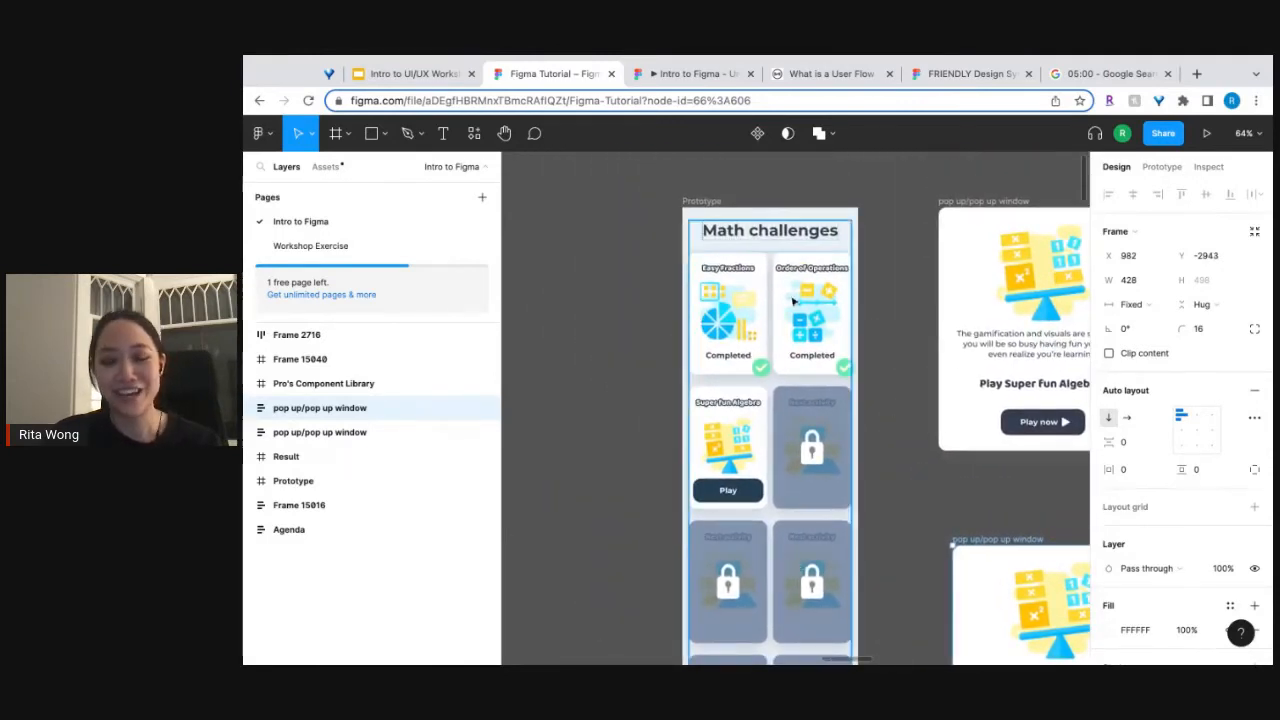
scroll(937, 520, "down", 5)
scroll(937, 520, "right", 5)
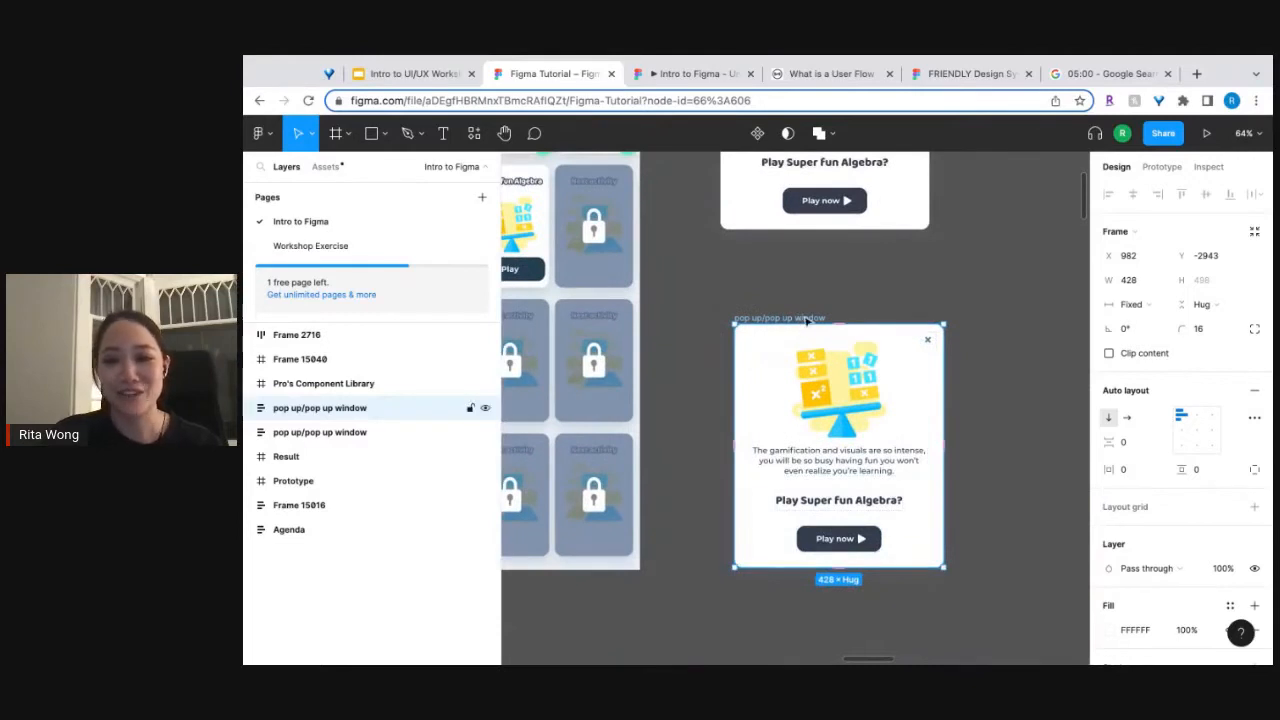
left_click_drag(806, 320, 567, 480)
scroll(567, 480, "up", 1)
scroll(568, 480, "down", 2)
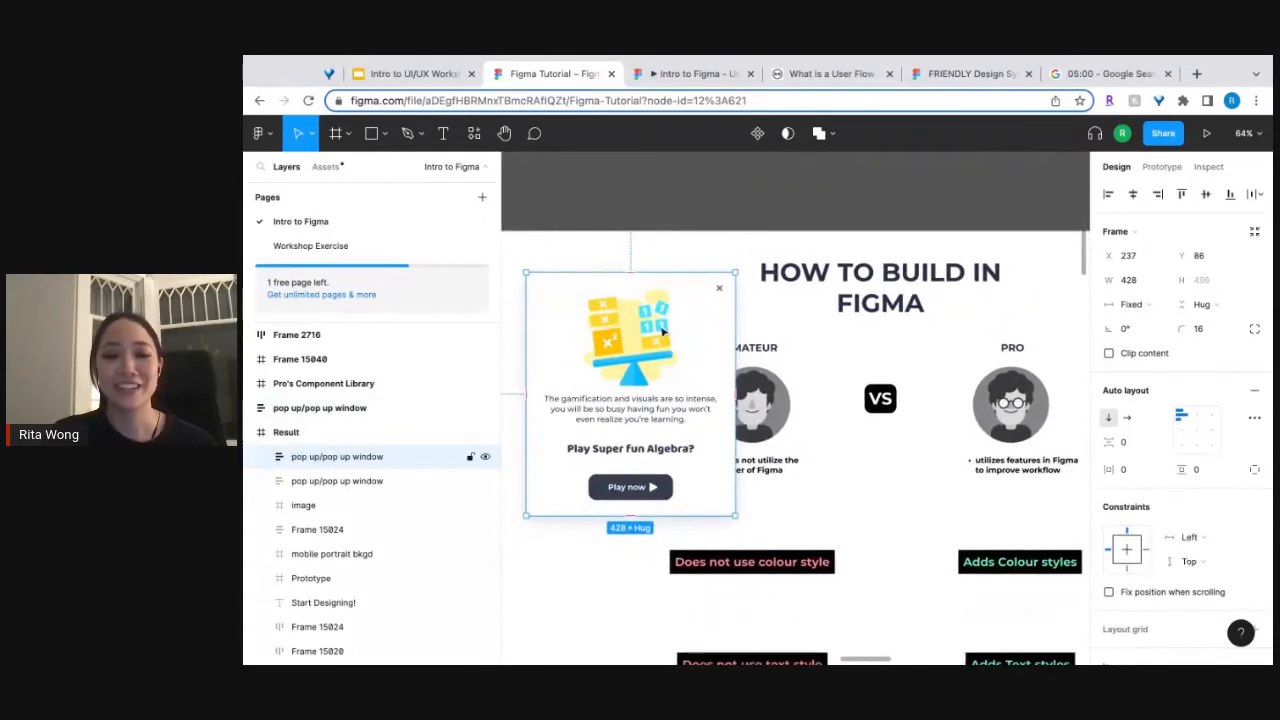
left_click_drag(660, 328, 556, 618)
scroll(556, 618, "down", 4)
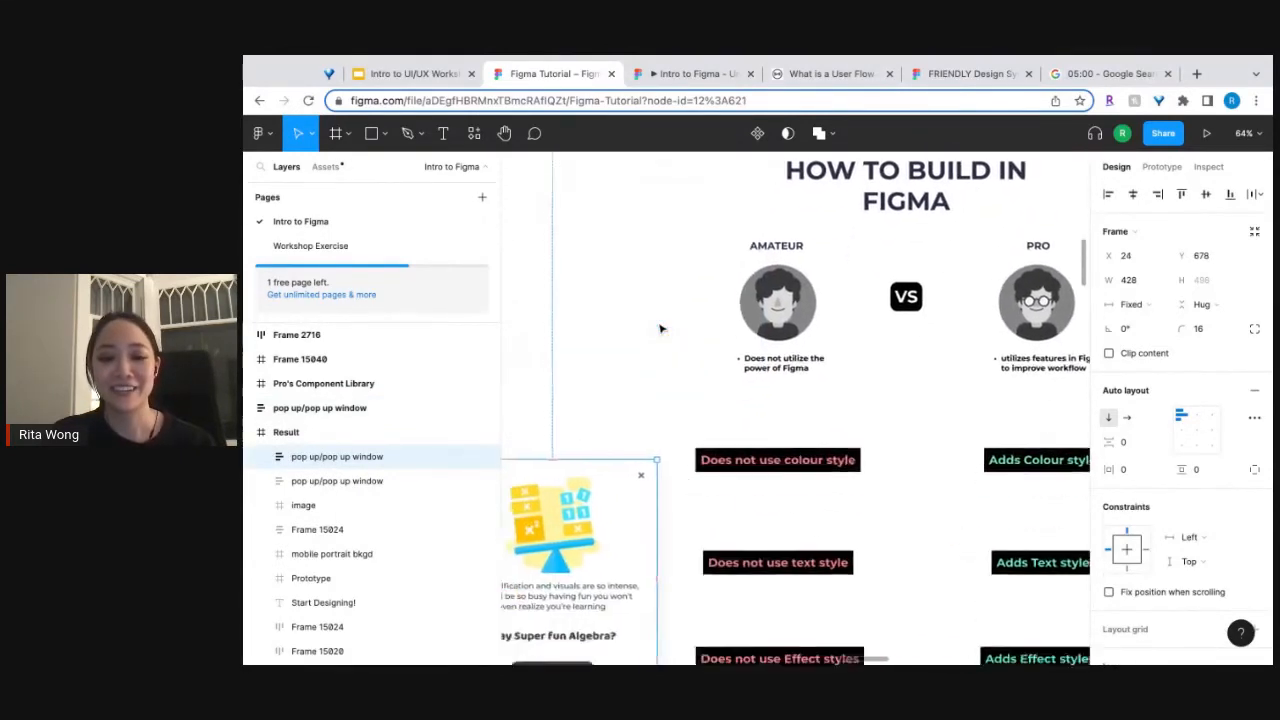
Review the amateur versus pro comparison in the Result frame and the colour swatches and typography samples in Frame 15040.
scroll(618, 452, "left", 4)
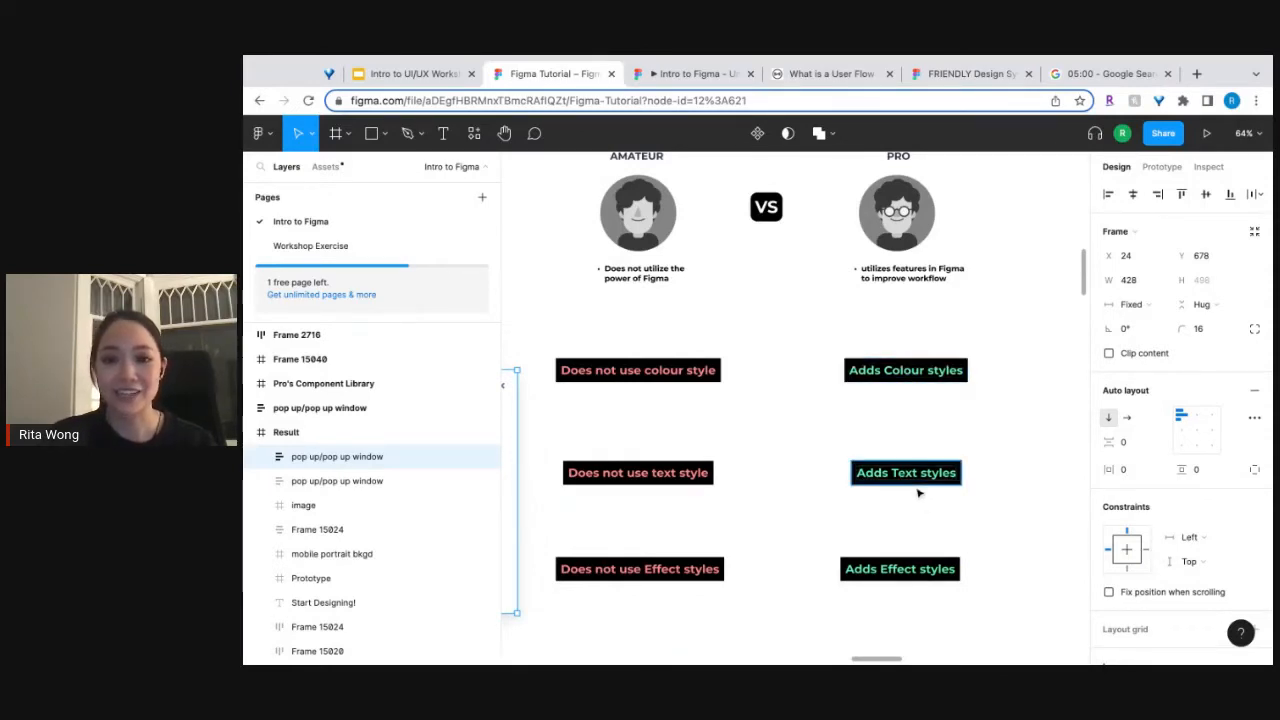
scroll(918, 492, "up", 1)
scroll(919, 492, "down", 3)
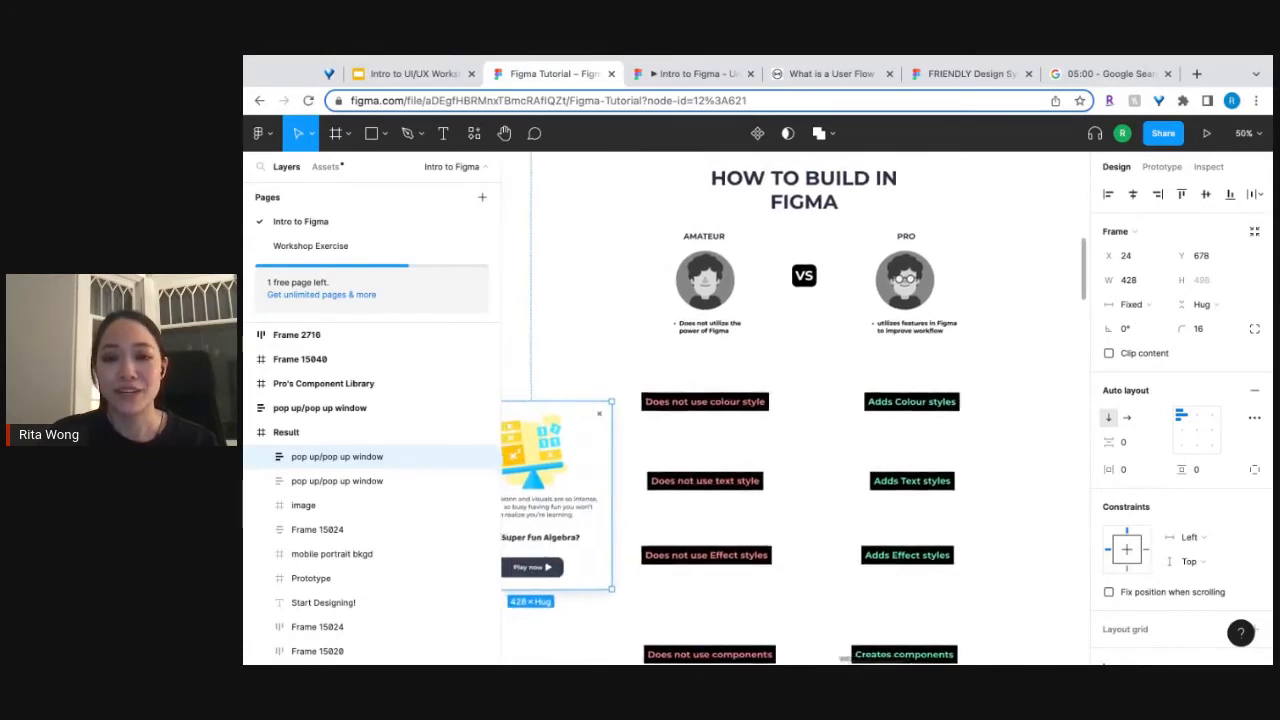
left_click_drag(510, 352, 716, 376)
scroll(795, 408, "left", 3)
scroll(795, 408, "down", 1)
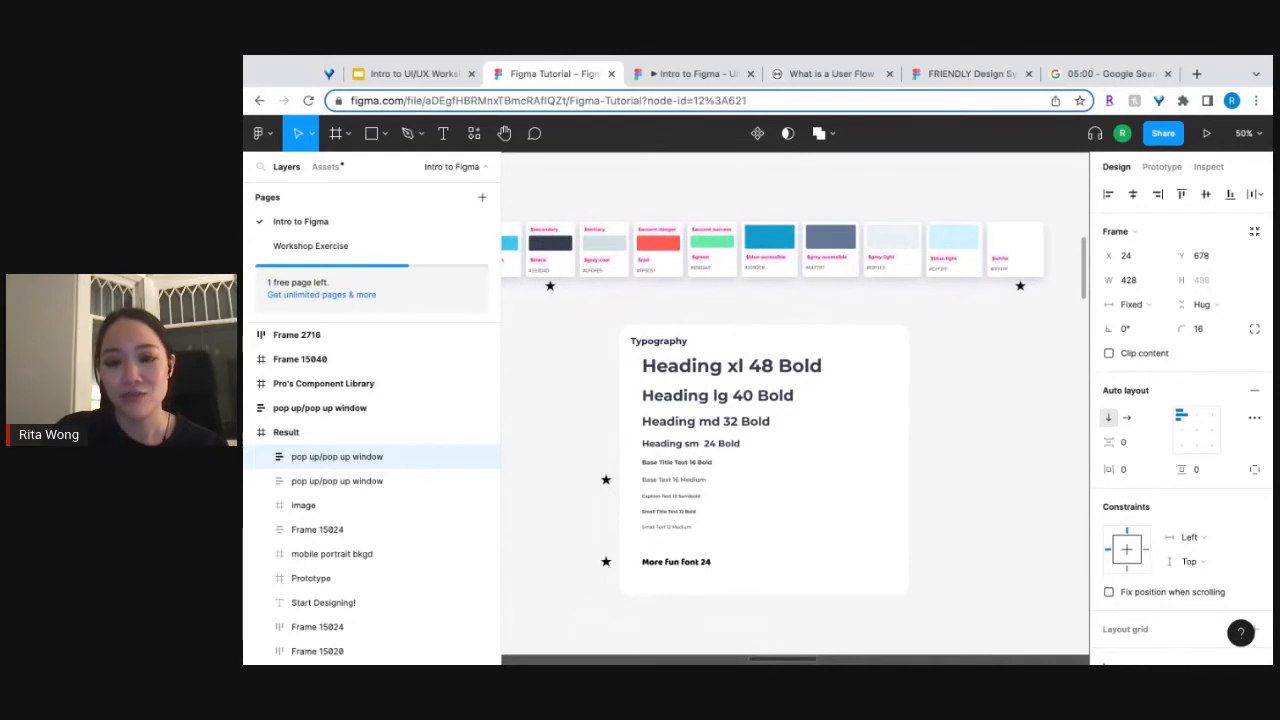
scroll(910, 486, "down", 2)
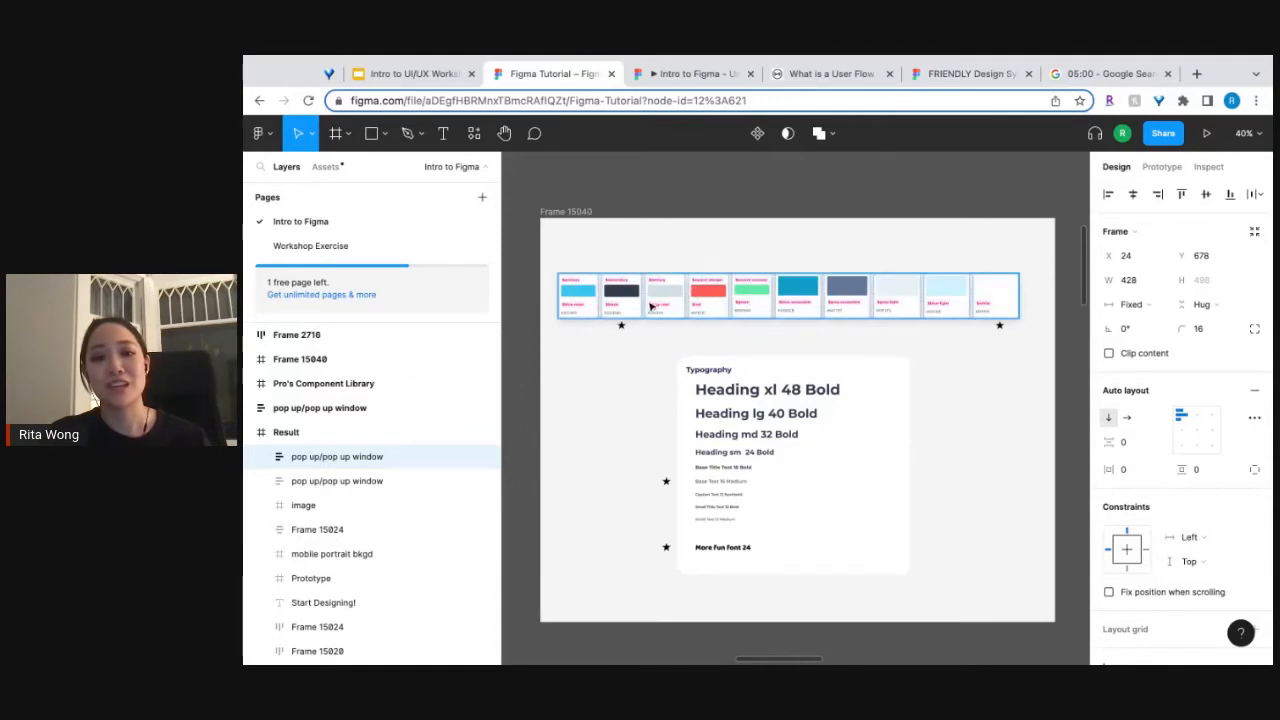
scroll(648, 302, "up", 3)
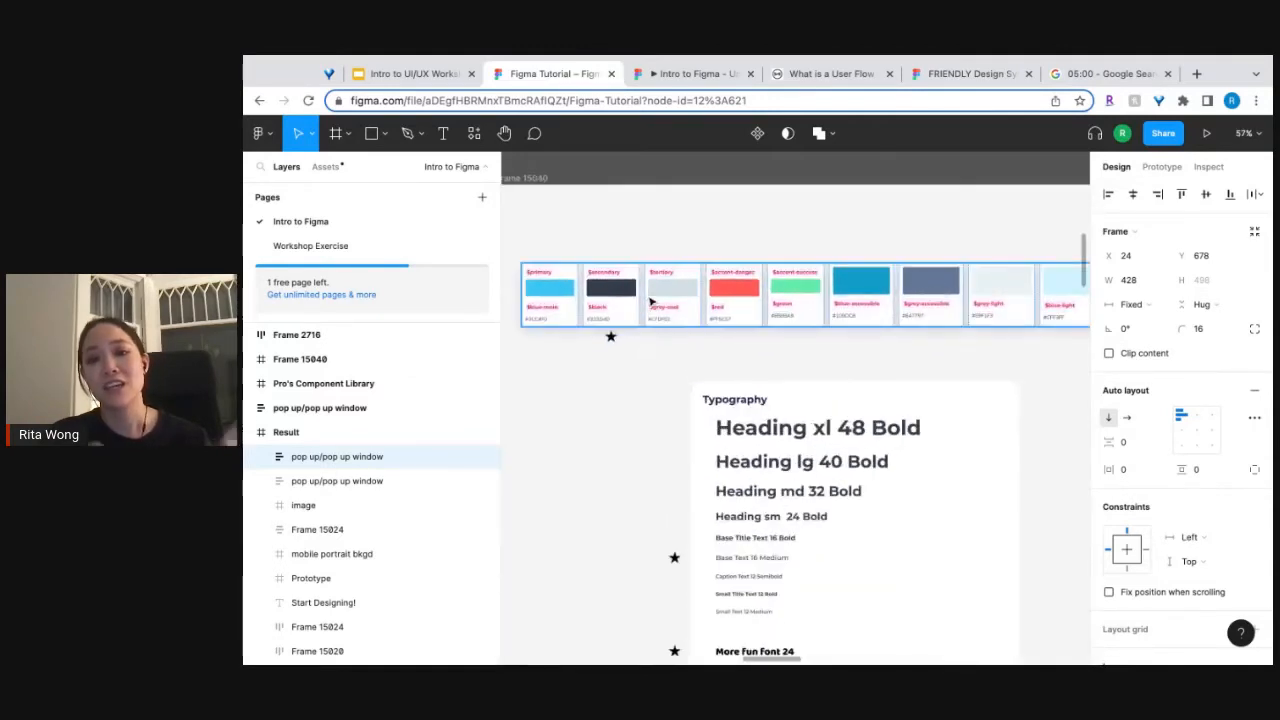
scroll(650, 300, "left", 2)
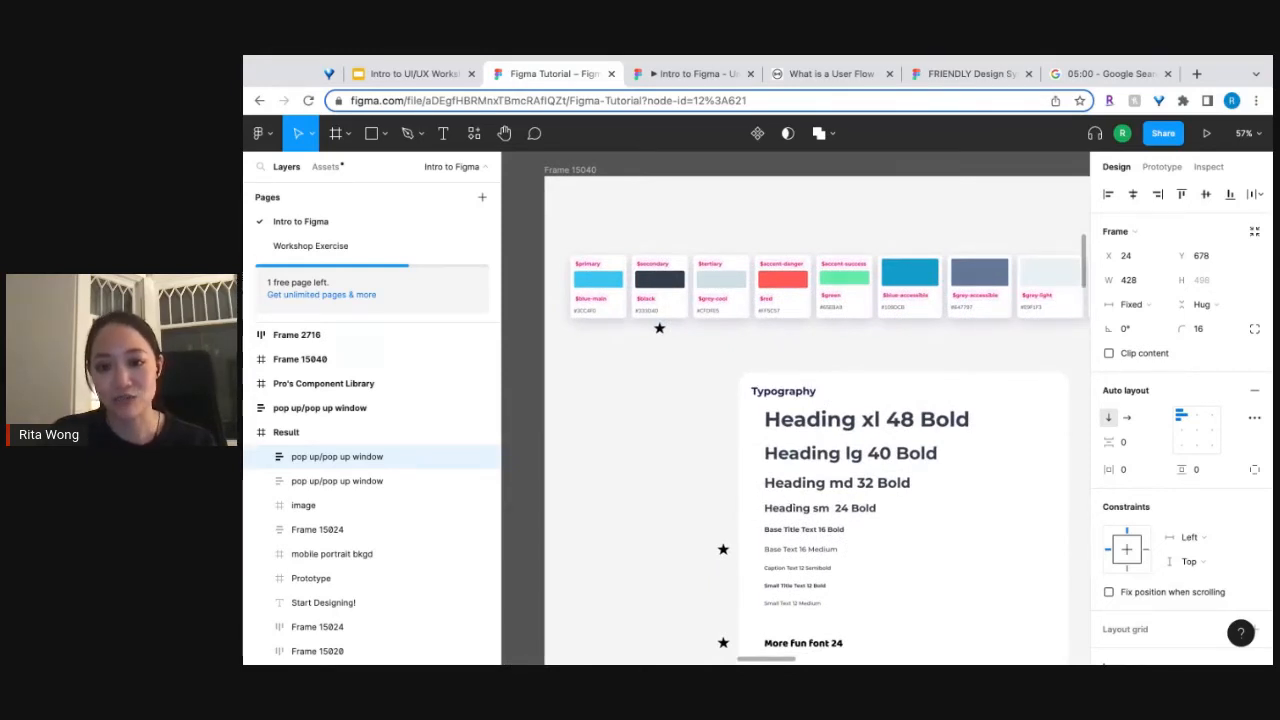
scroll(648, 310, "down", 3)
scroll(648, 310, "right", 5)
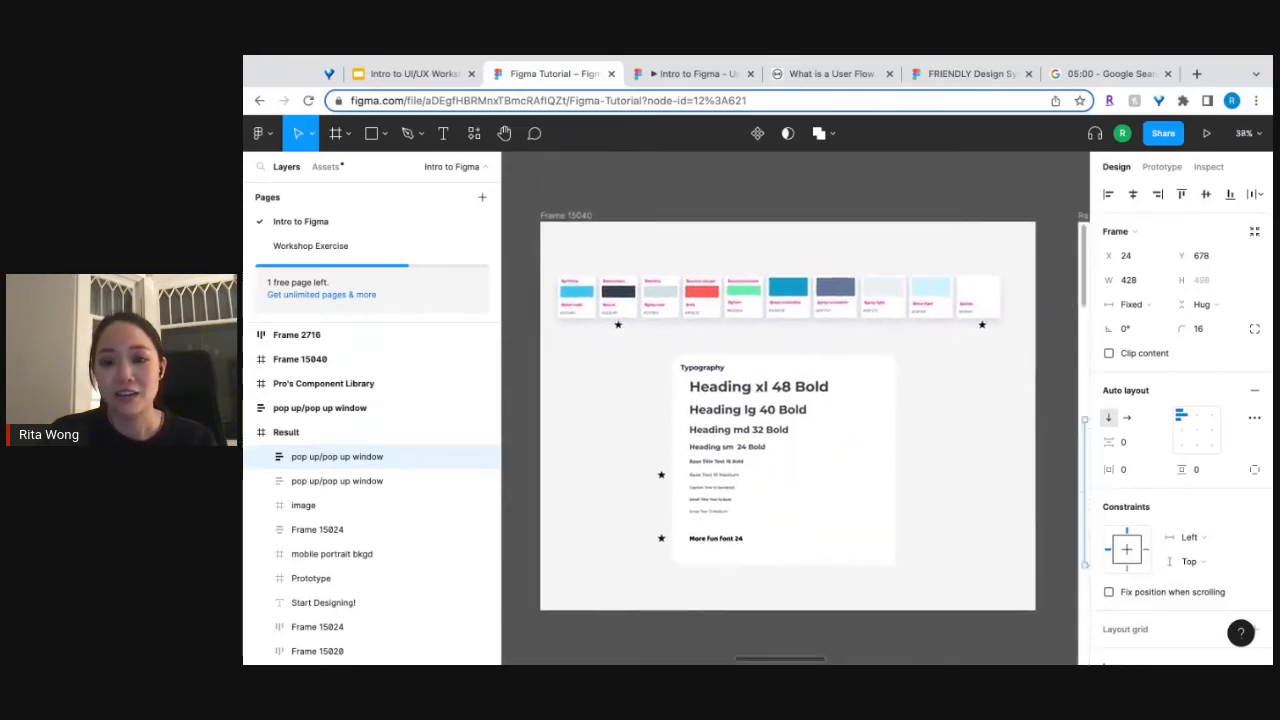
scroll(762, 338, "right", 6)
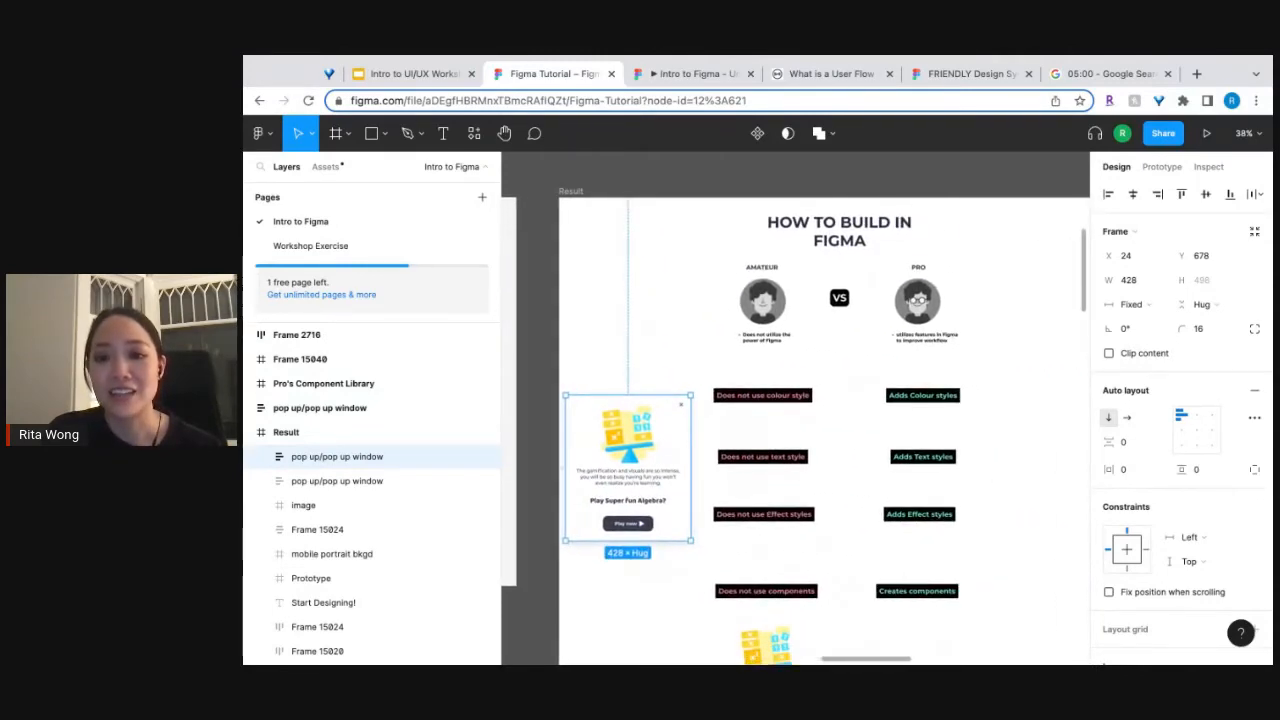
scroll(823, 297, "up", 5)
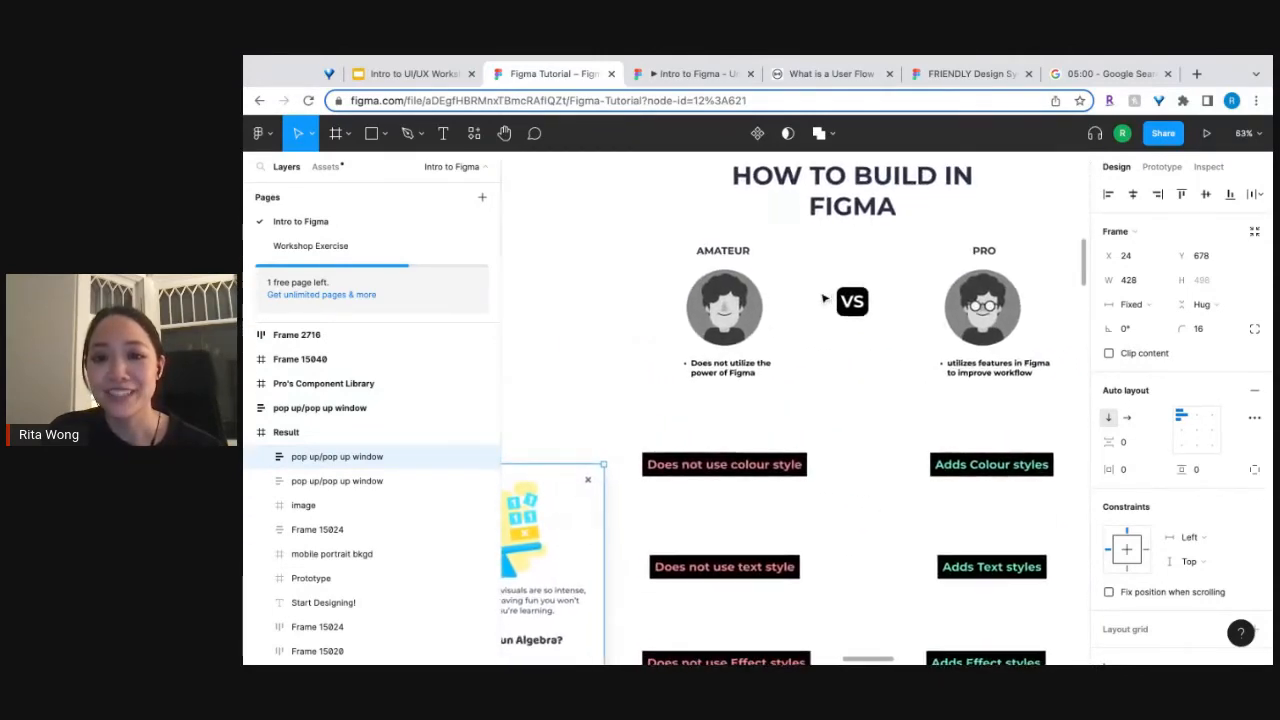
scroll(795, 408, "left", 10)
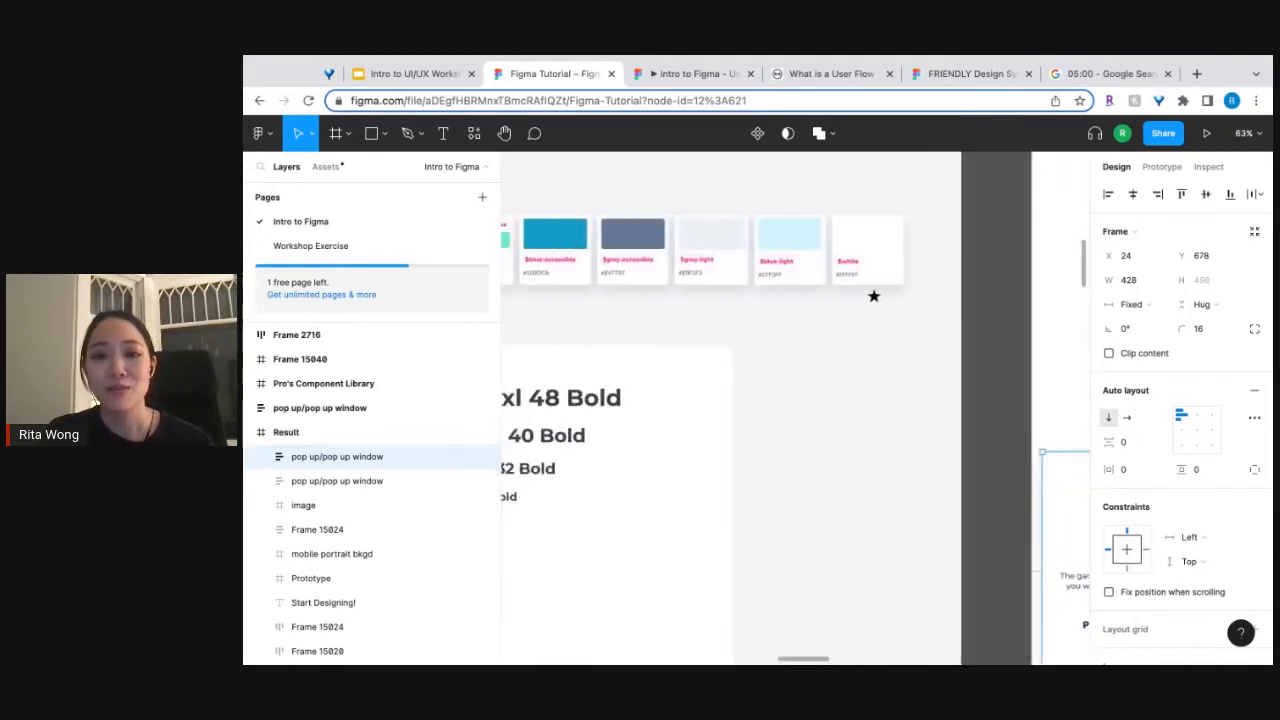
scroll(795, 408, "down", 3)
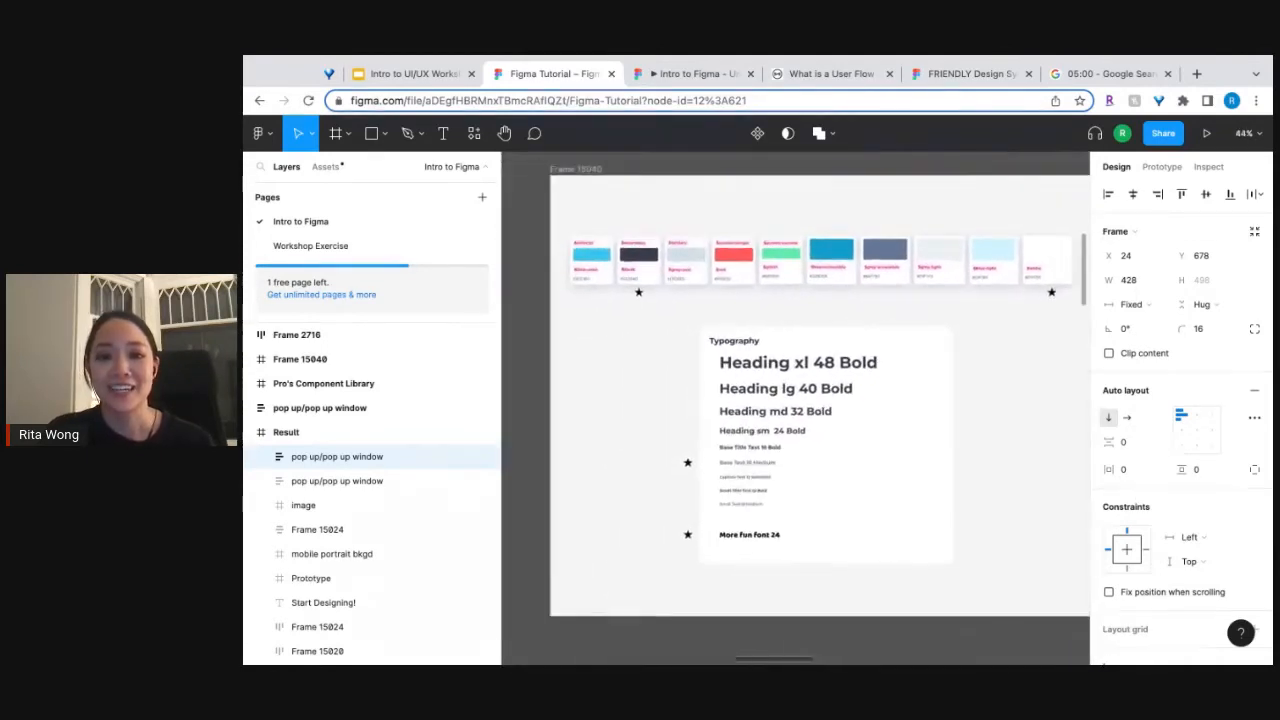
scroll(795, 408, "left", 1)
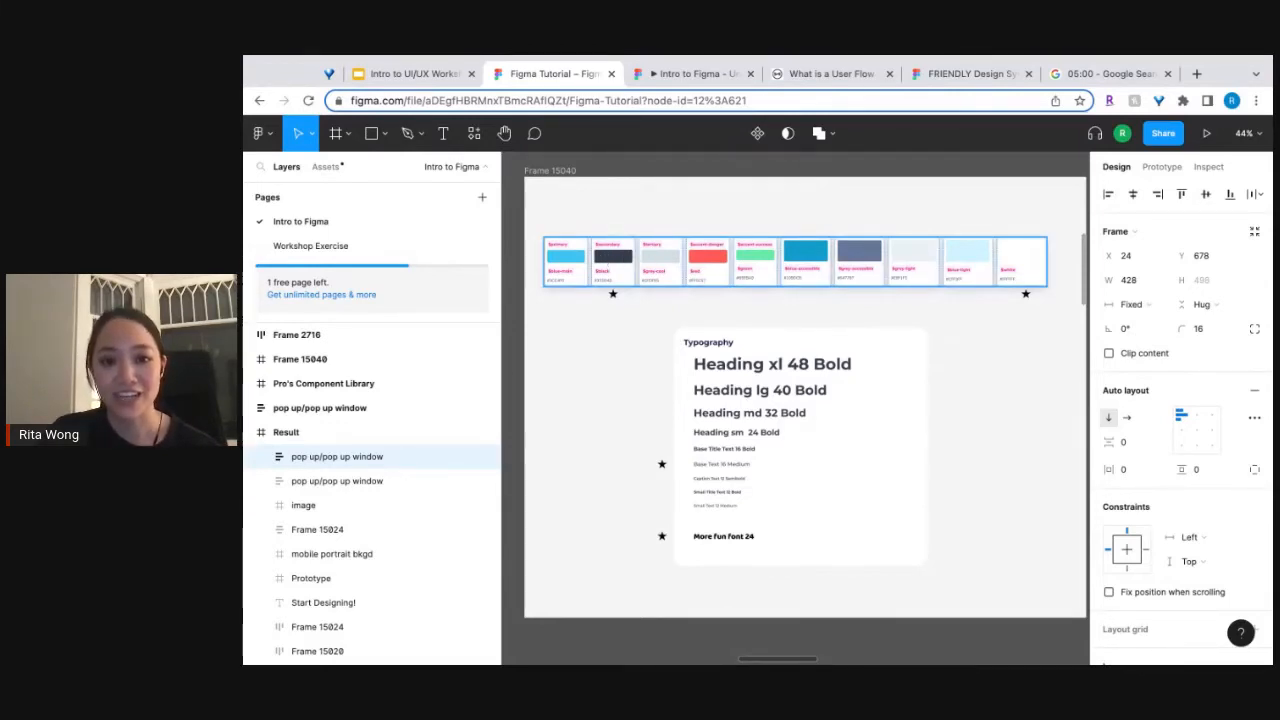
Create a color style named black from the 333D4D fill of the $secondary swatch rectangle, and deselect the rectangle.
scroll(604, 257, "up", 10)
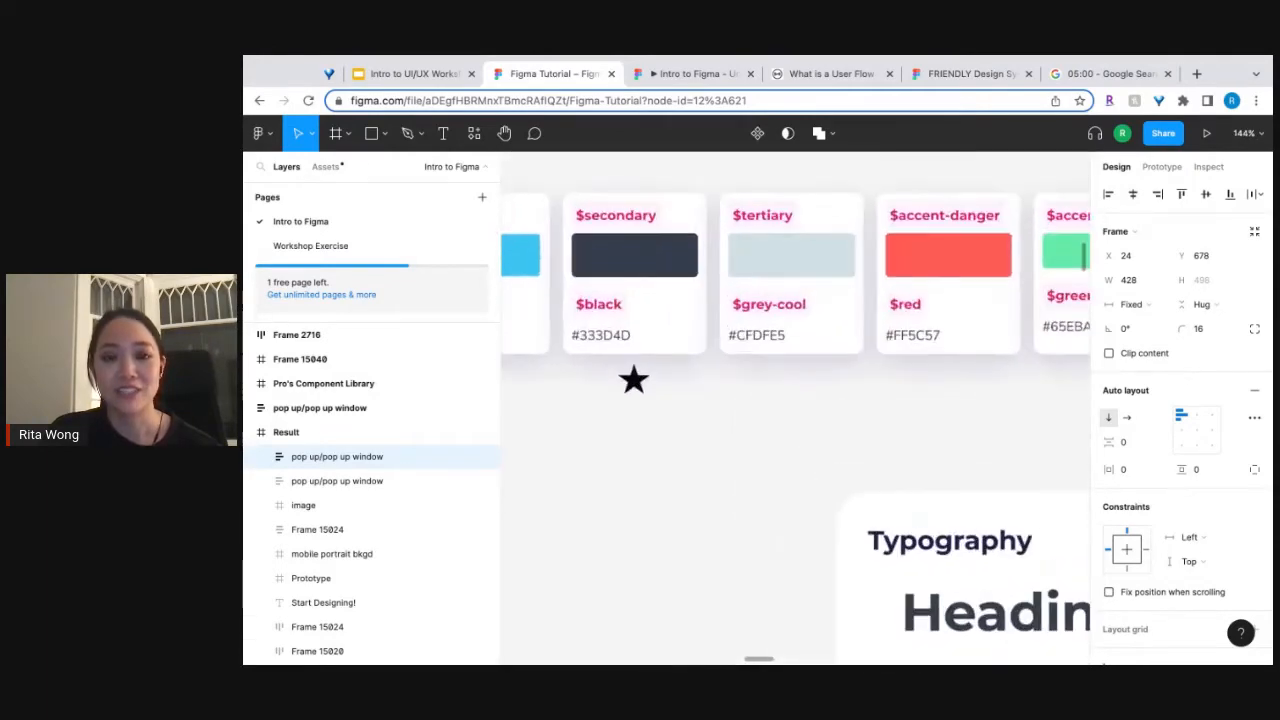
scroll(604, 257, "left", 2)
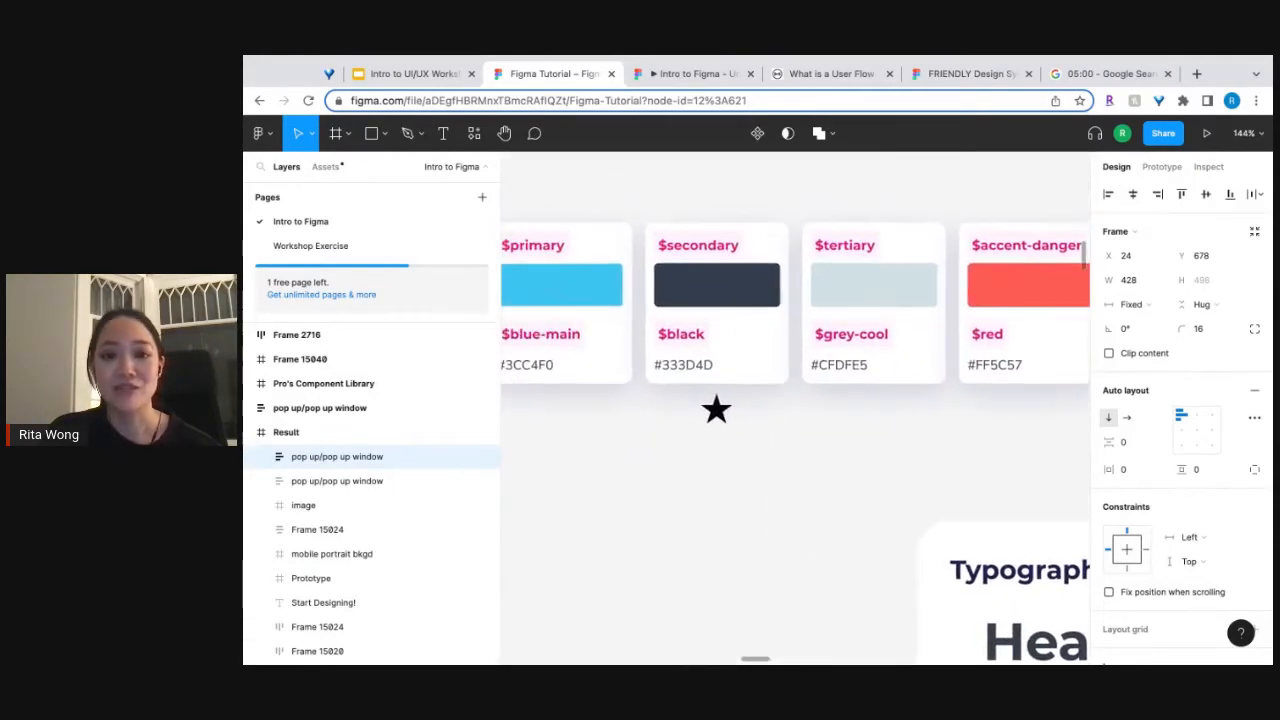
double_click(718, 296)
left_click(718, 297)
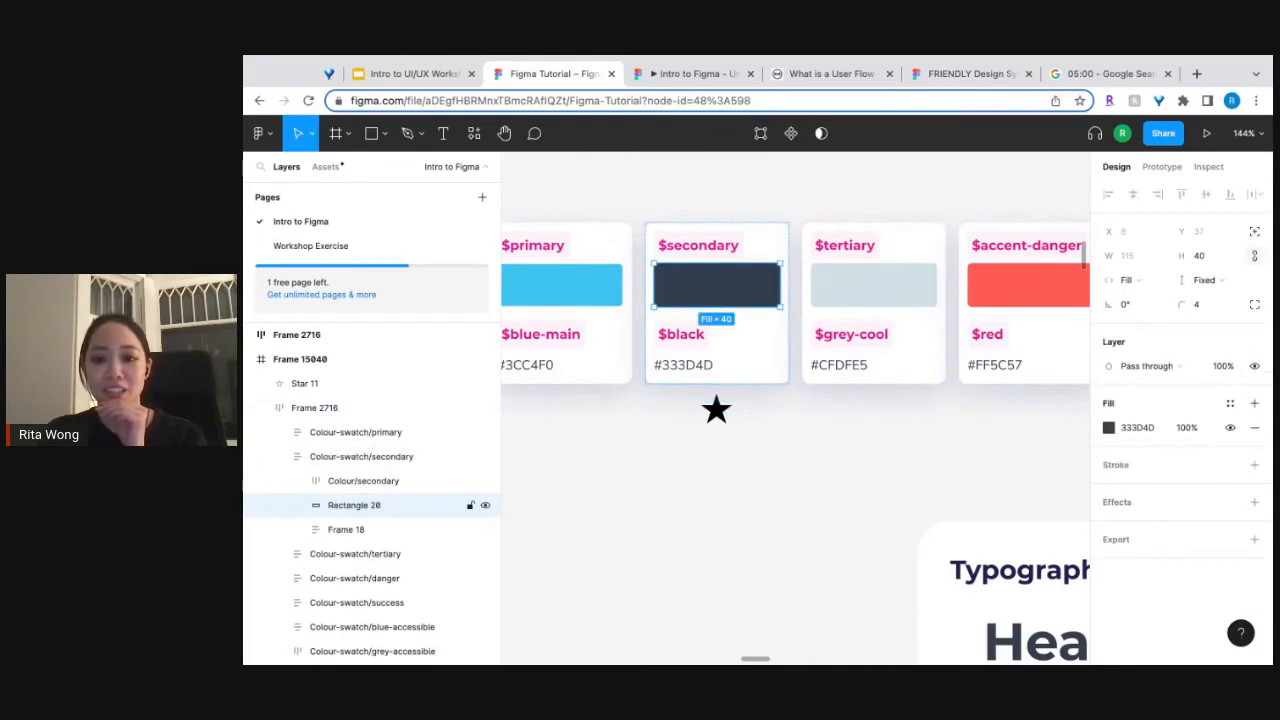
left_click(1108, 428)
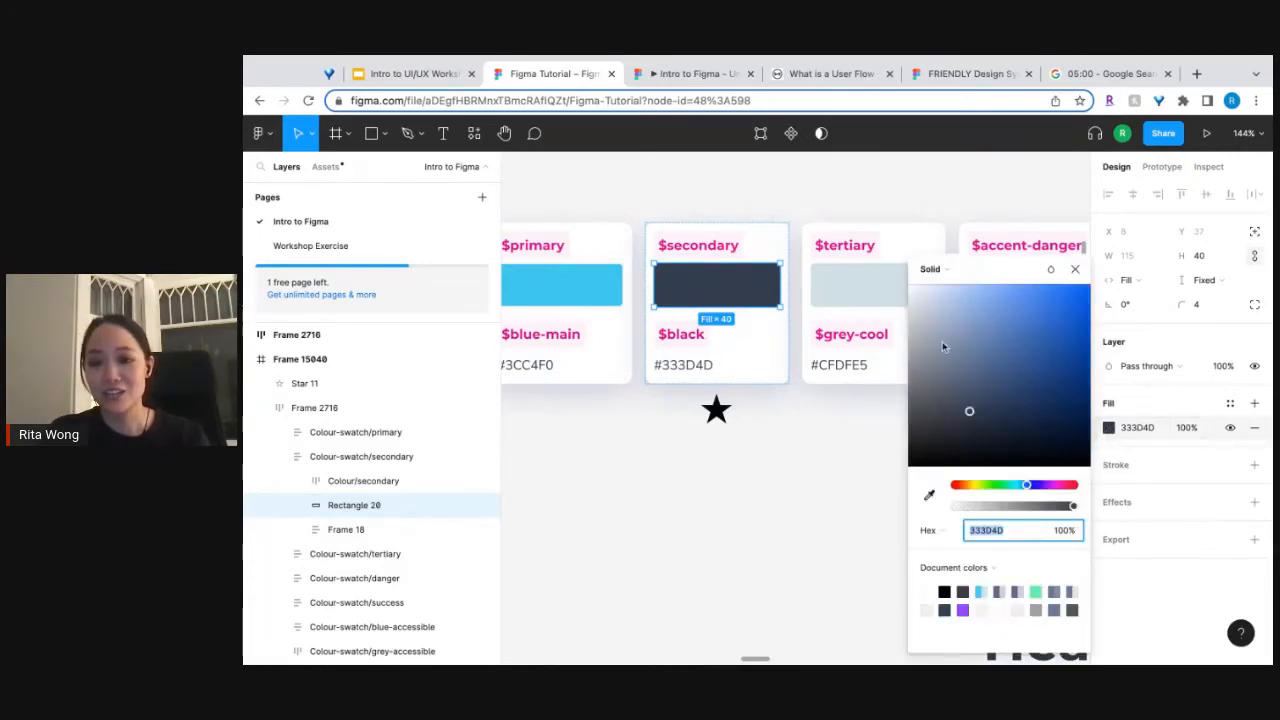
left_click(1230, 404)
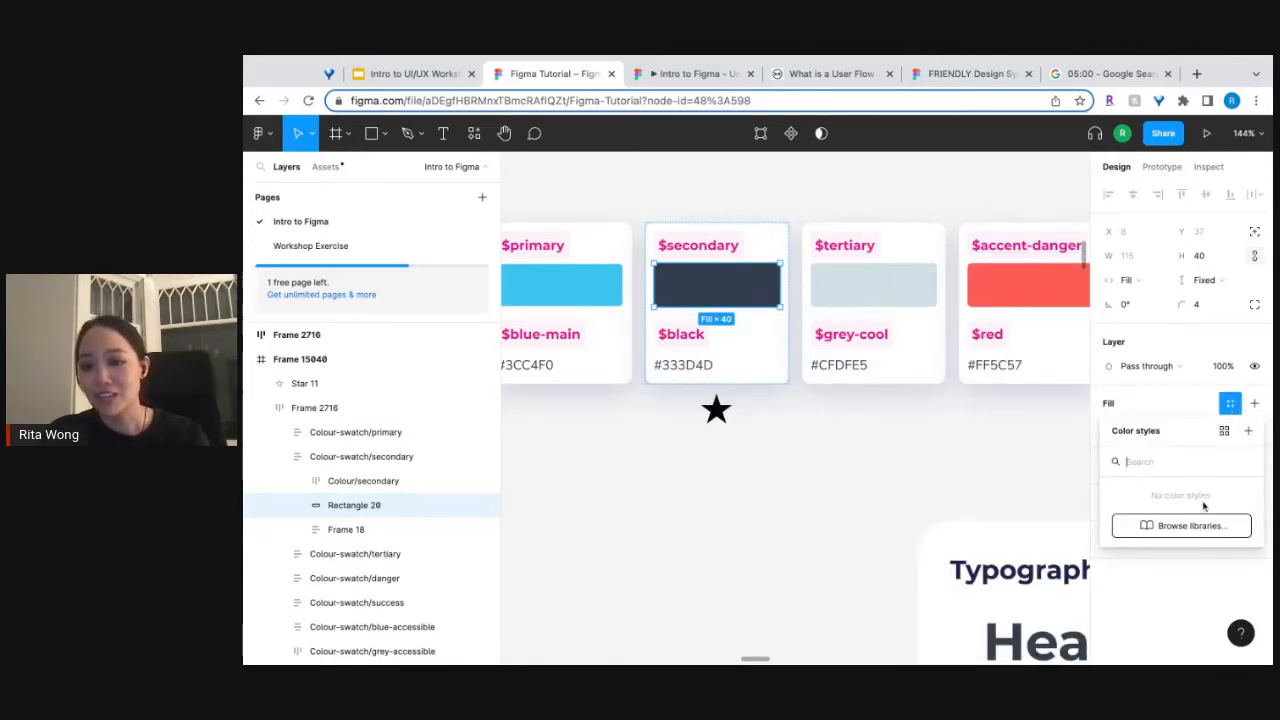
left_click(1248, 433)
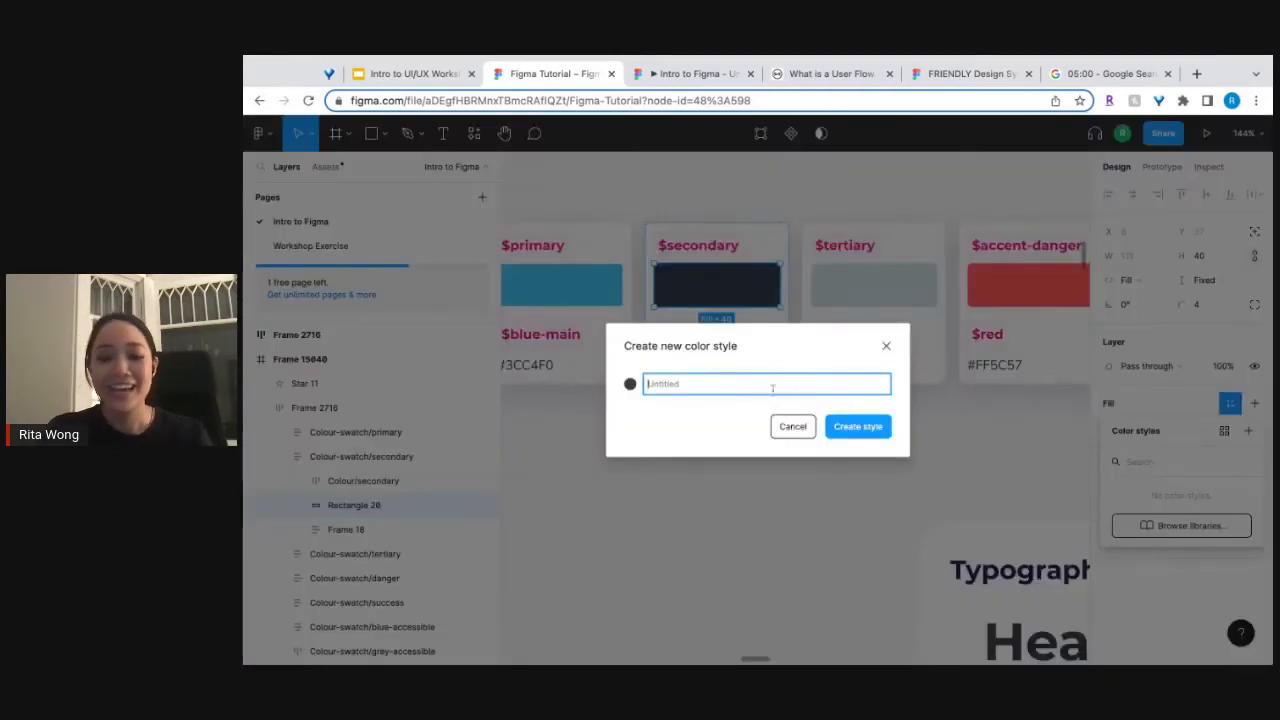
type("black")
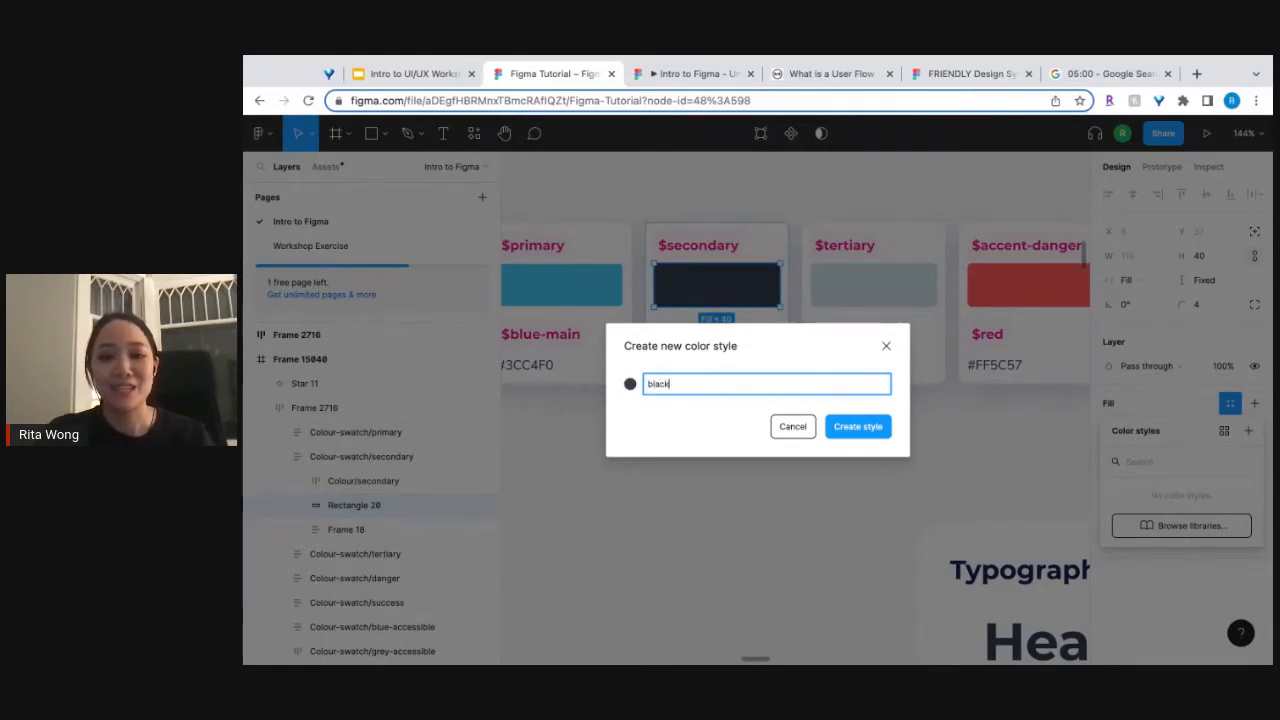
left_click(871, 430)
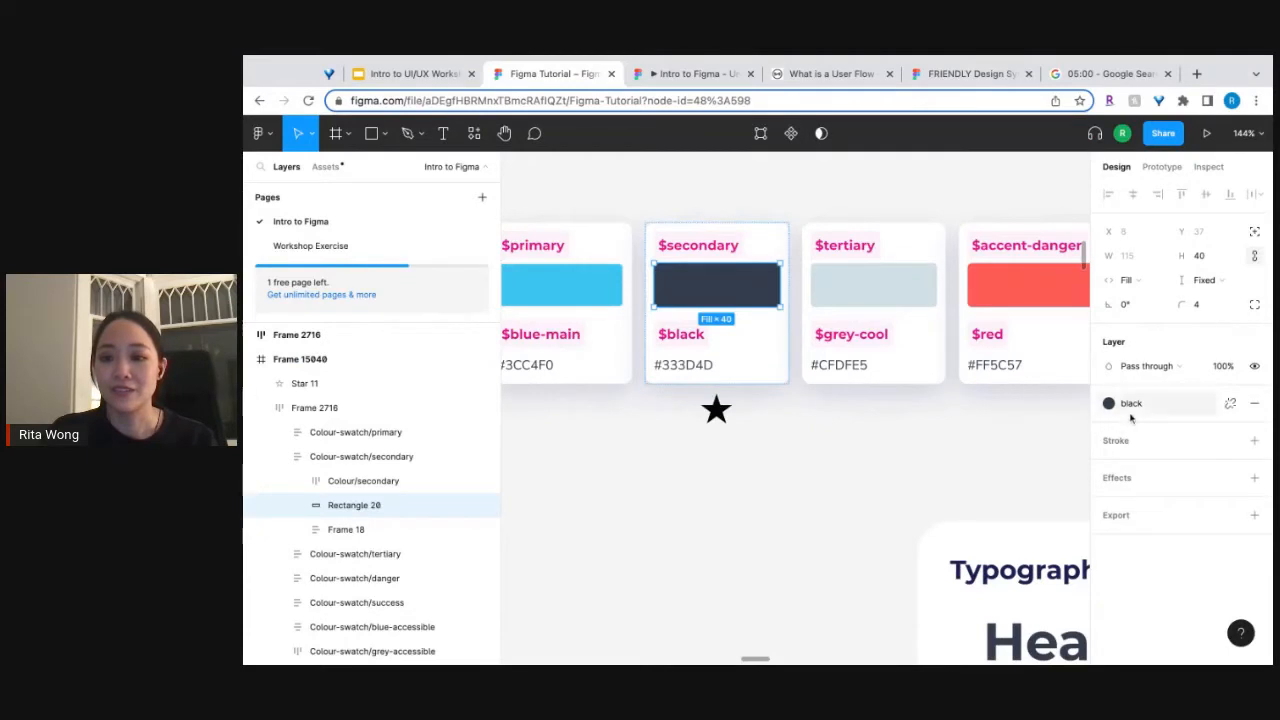
left_click(935, 474)
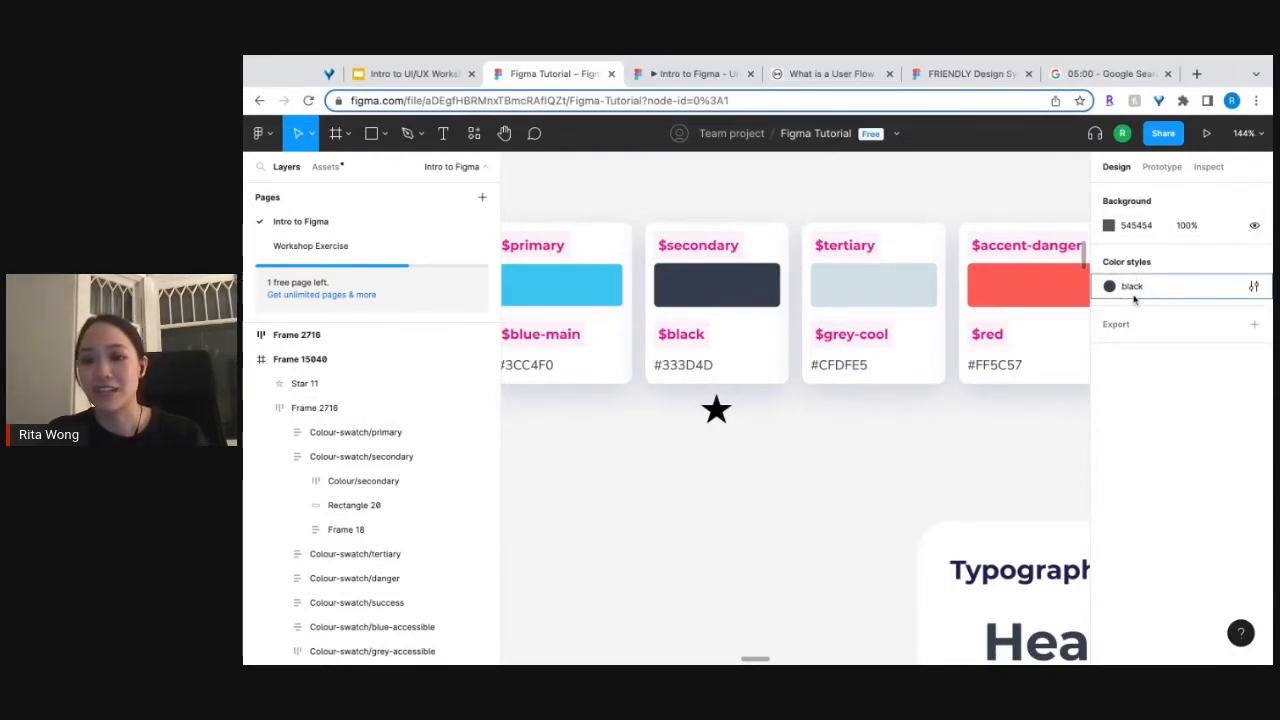
Draw a rectangle about 152 × 155 below the $secondary swatch in Frame 15040 and set its fill to 924C4C.
left_click(371, 134)
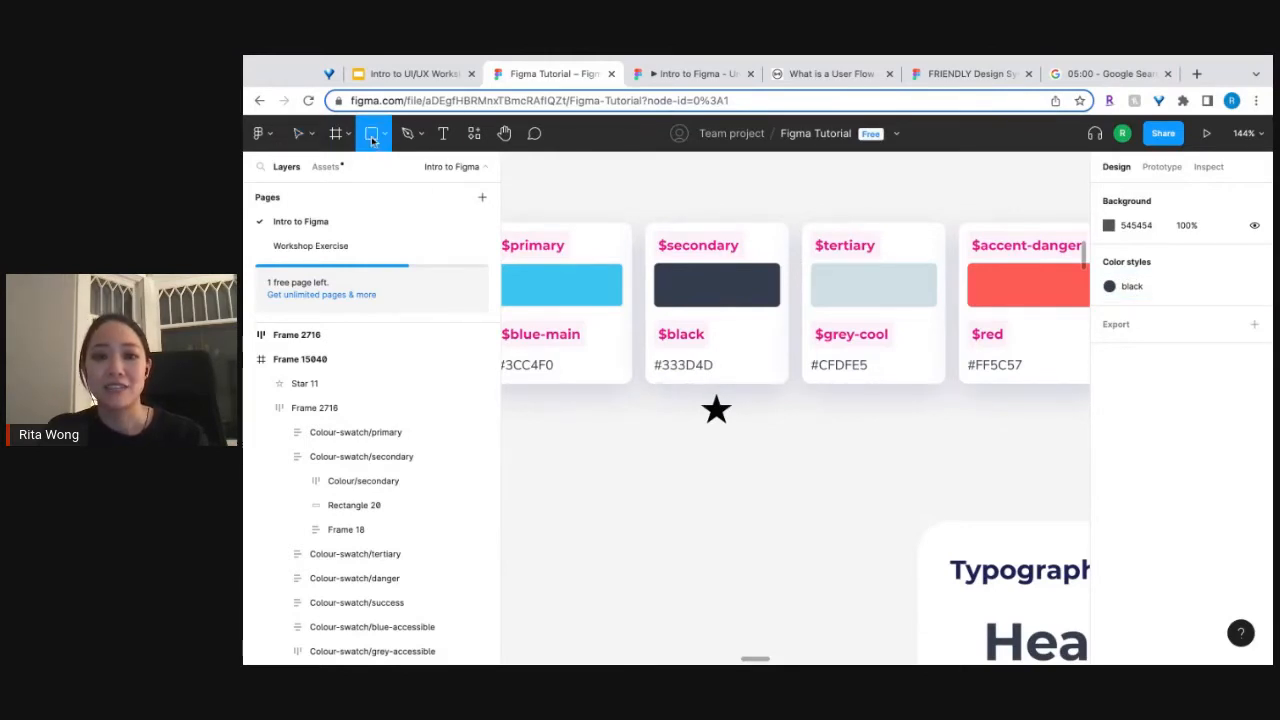
mouse_move(566, 455)
left_mouse_down()
mouse_move(757, 612)
mouse_move(733, 625)
left_mouse_up()
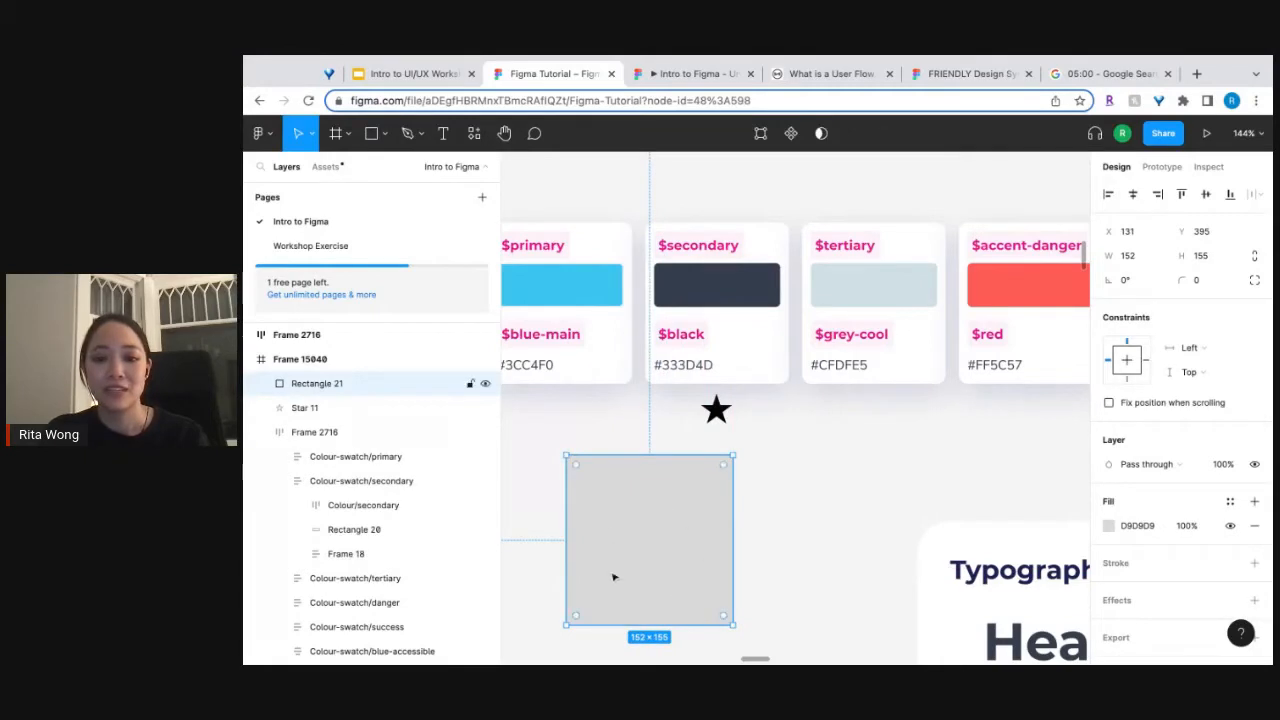
left_click(1108, 525)
left_click_drag(975, 405, 995, 364)
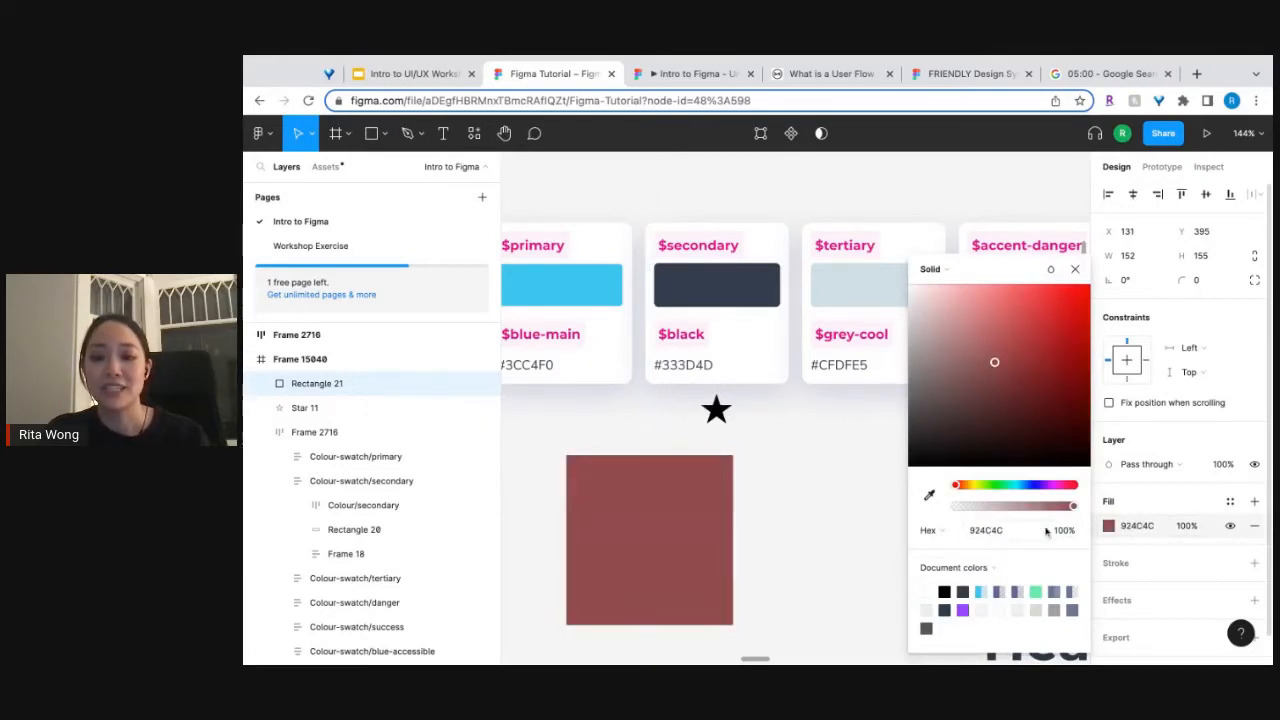
Apply the black color style to the test rectangle's fill and delete the rectangle.
left_click(1110, 526)
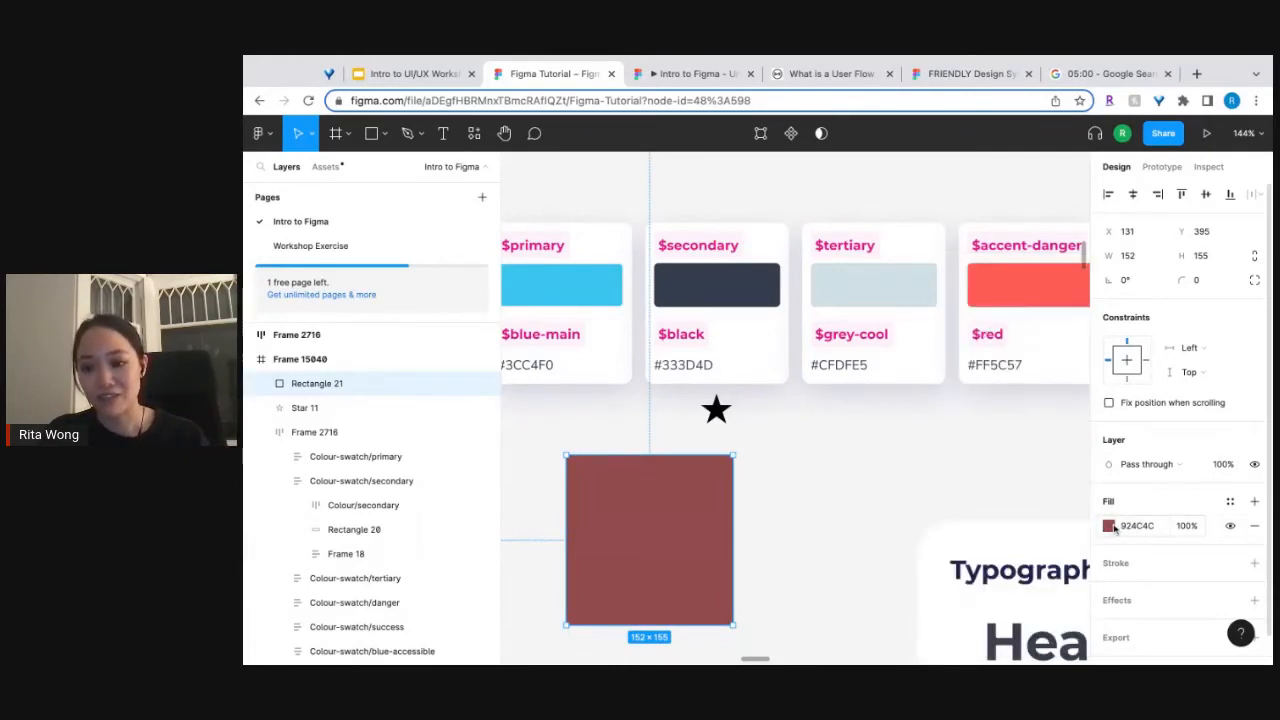
left_click(1230, 503)
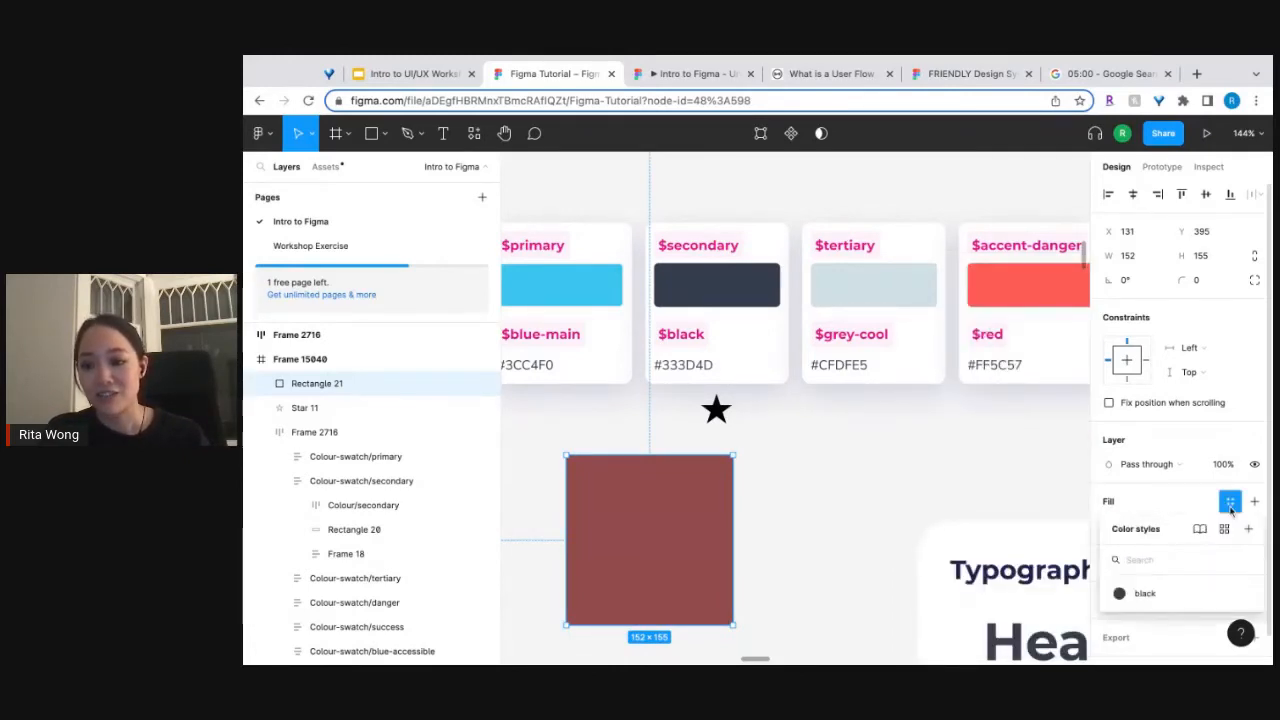
left_click(1148, 594)
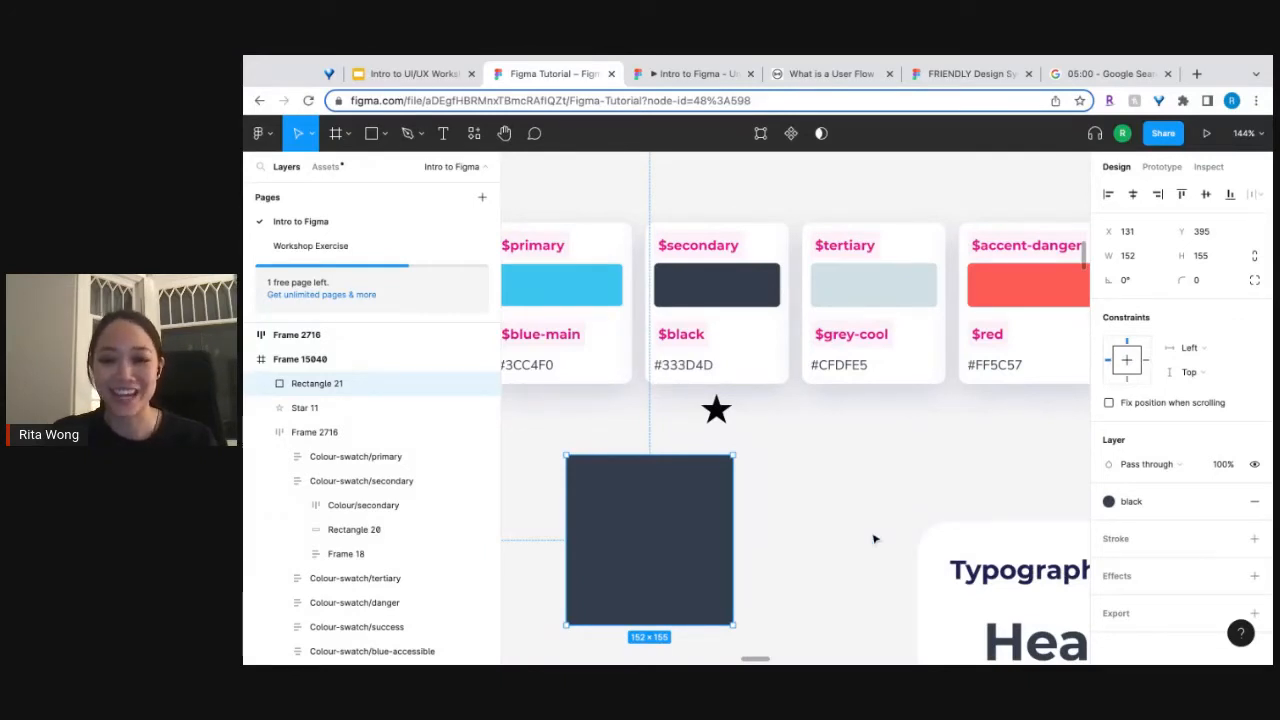
key("Delete")
Create a color style named white from the FFFFFF fill of the $white swatch frame, and deselect the frame.
scroll(873, 530, "down", 3)
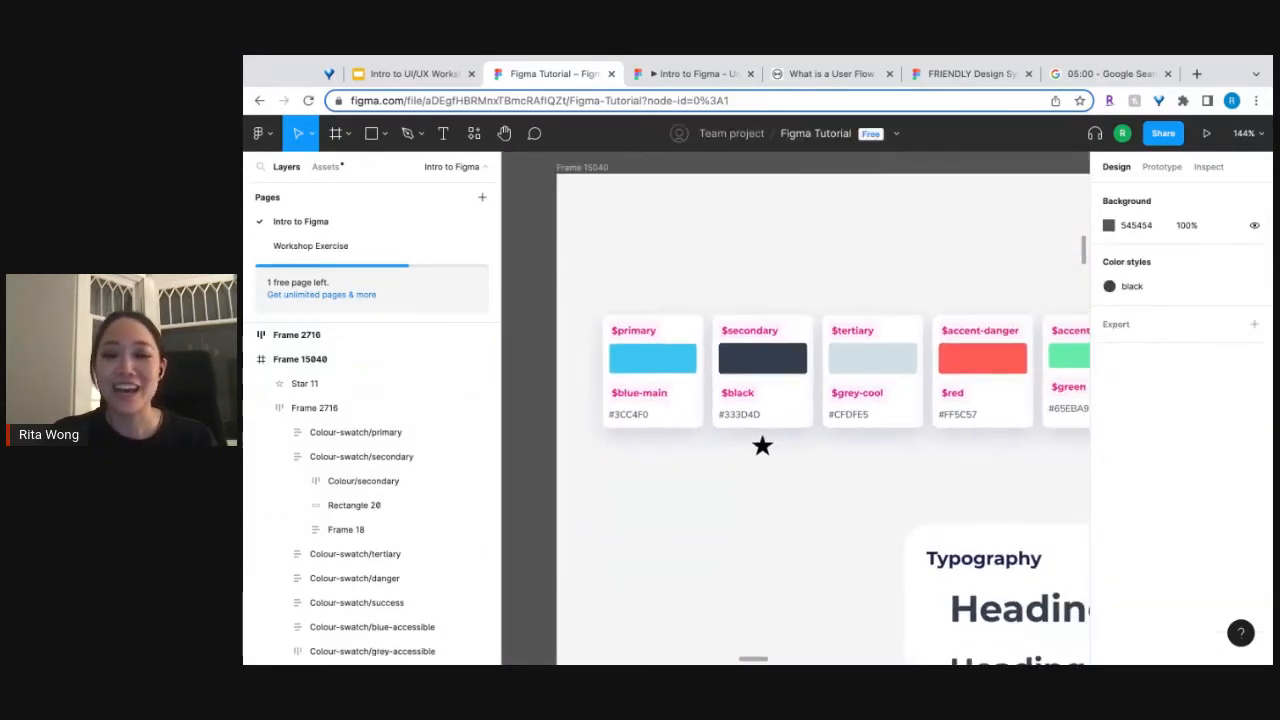
scroll(873, 530, "right", 7)
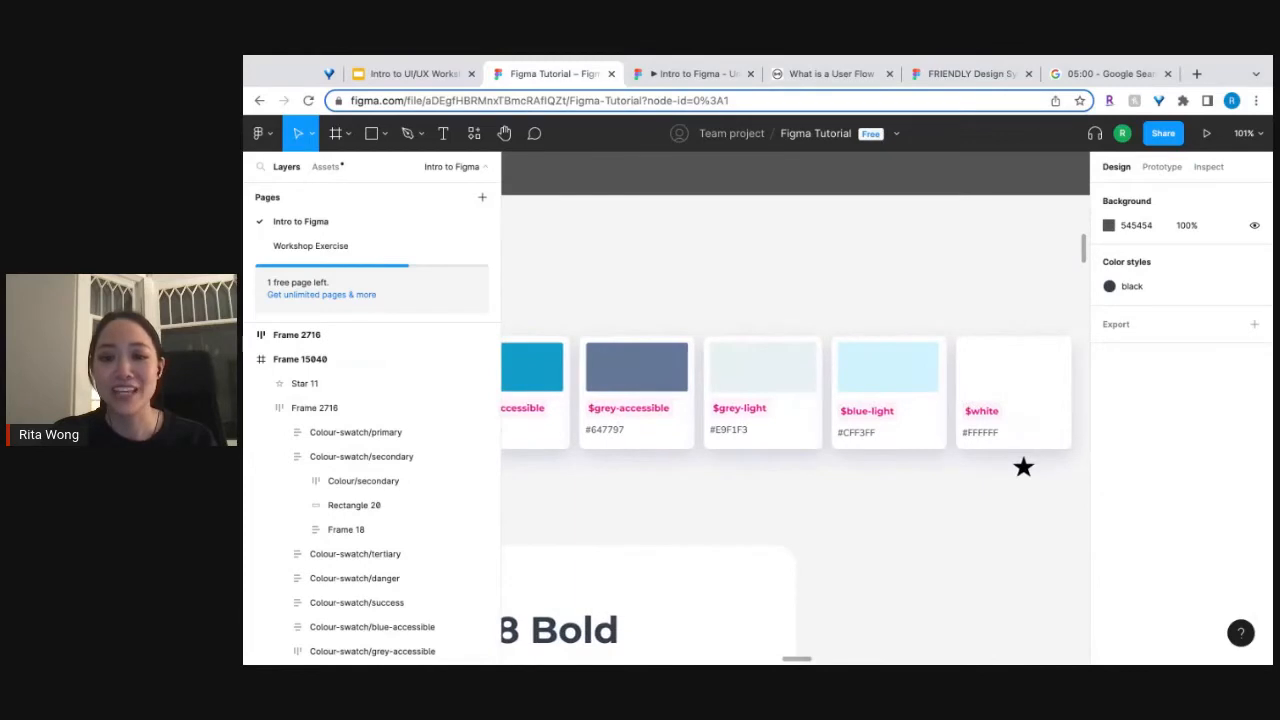
scroll(1054, 420, "up", 5)
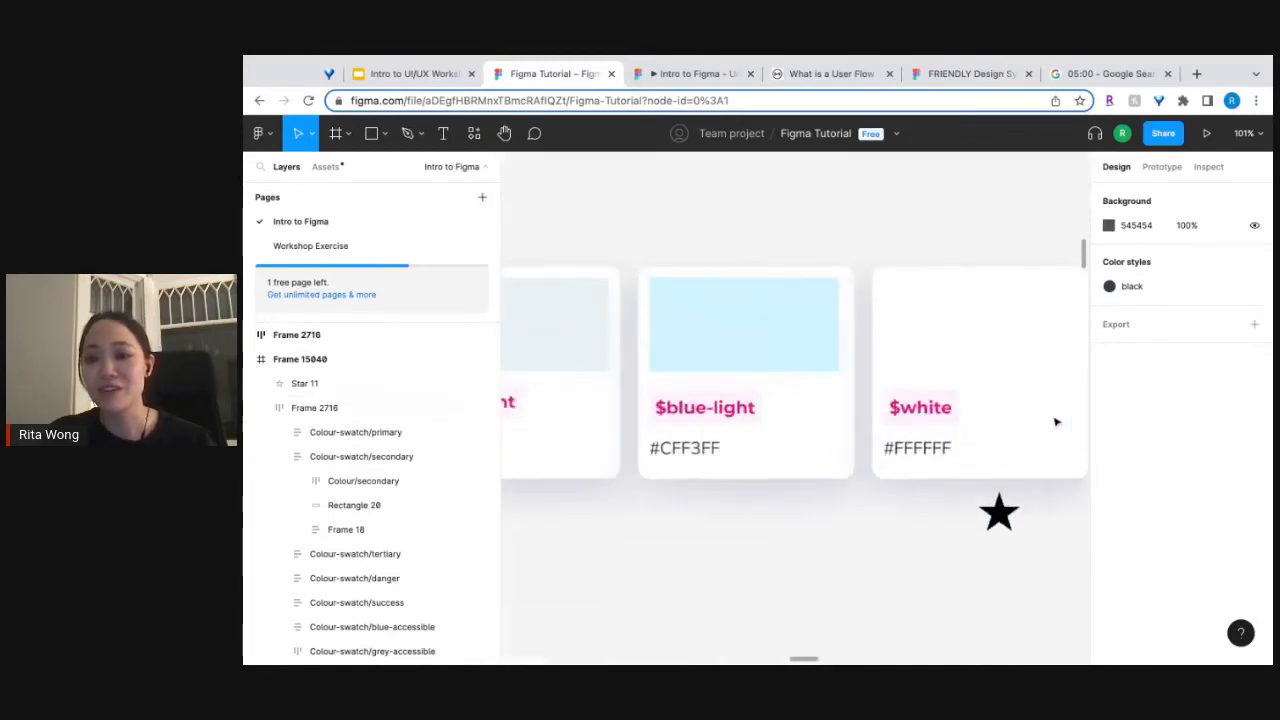
left_click(914, 350)
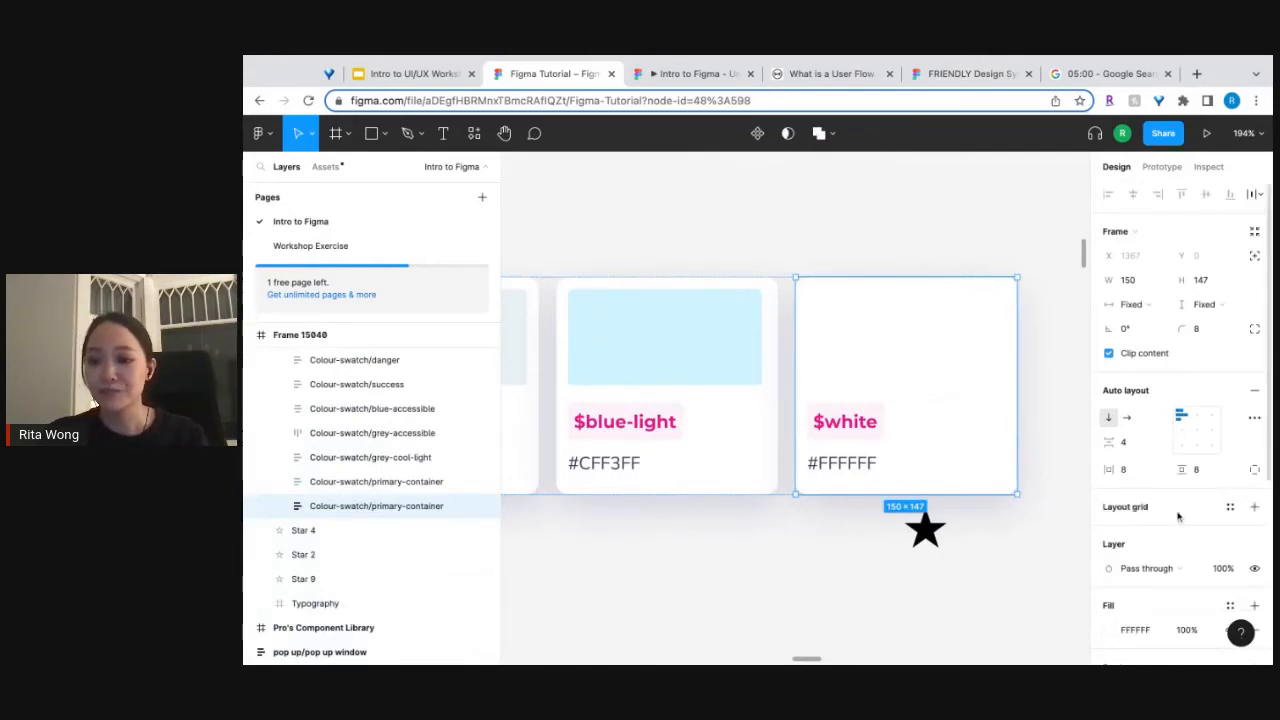
scroll(1152, 597, "down", 2)
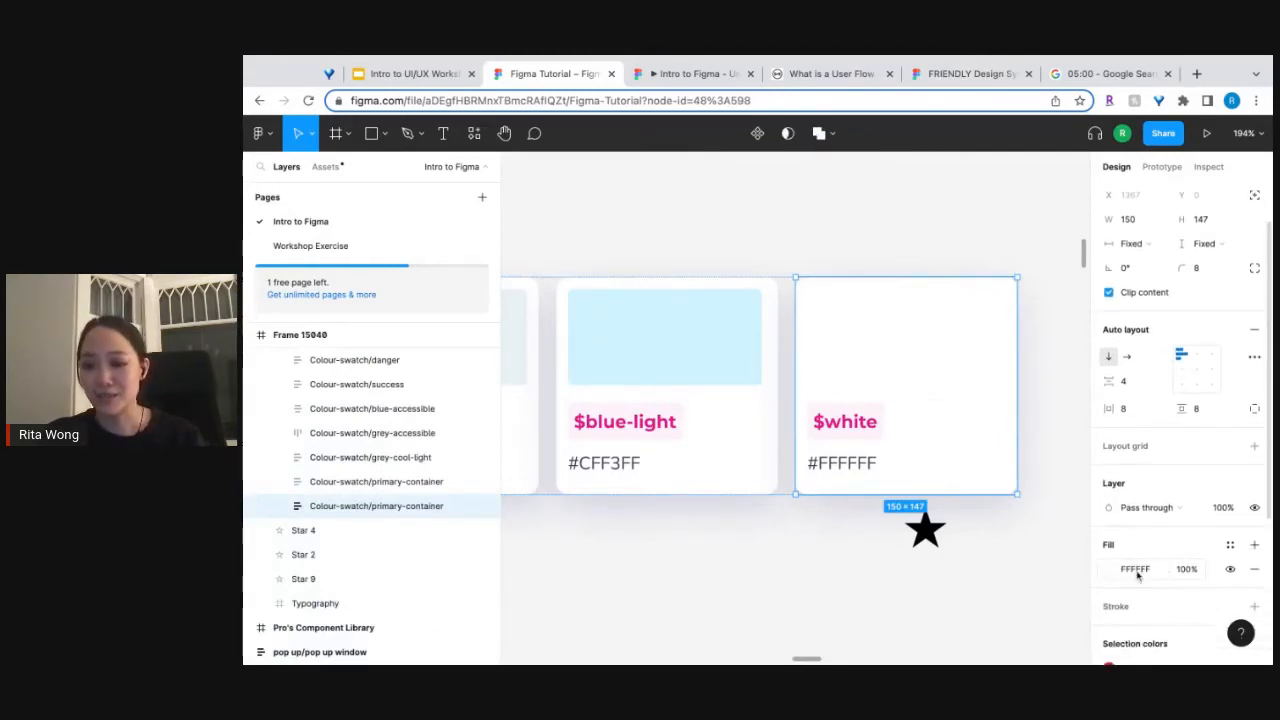
left_click(1228, 546)
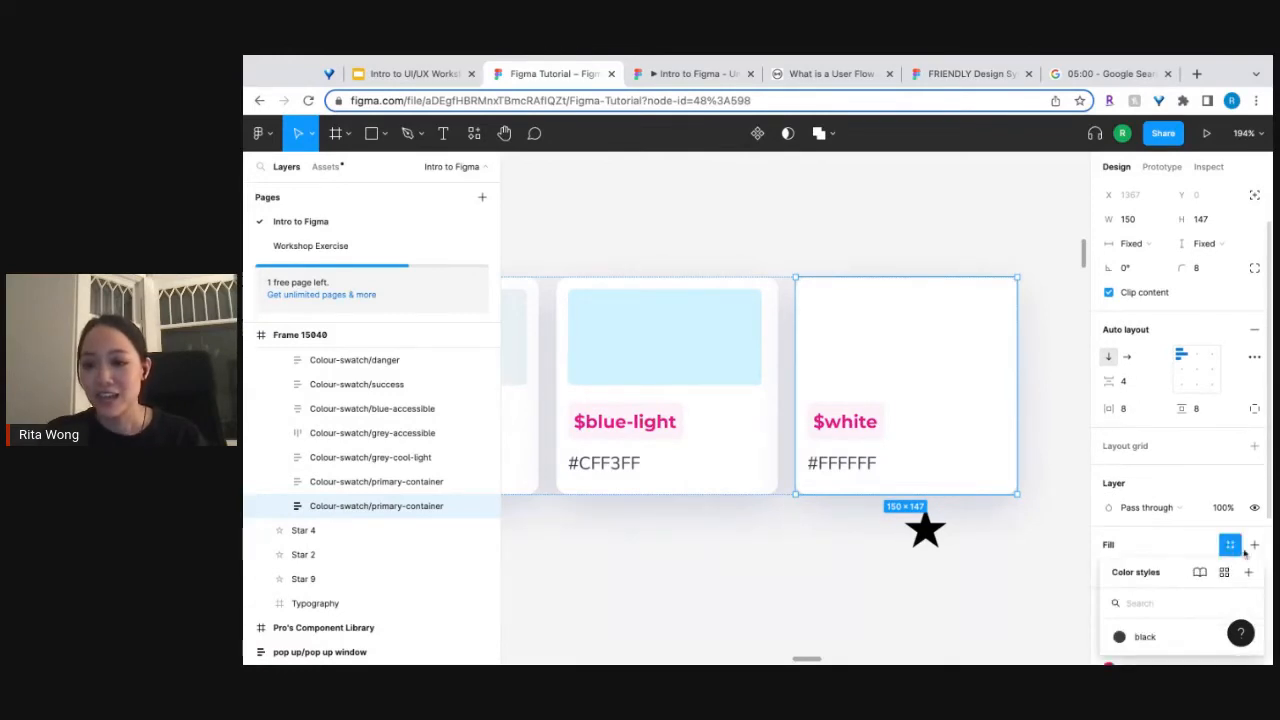
left_click(1249, 572)
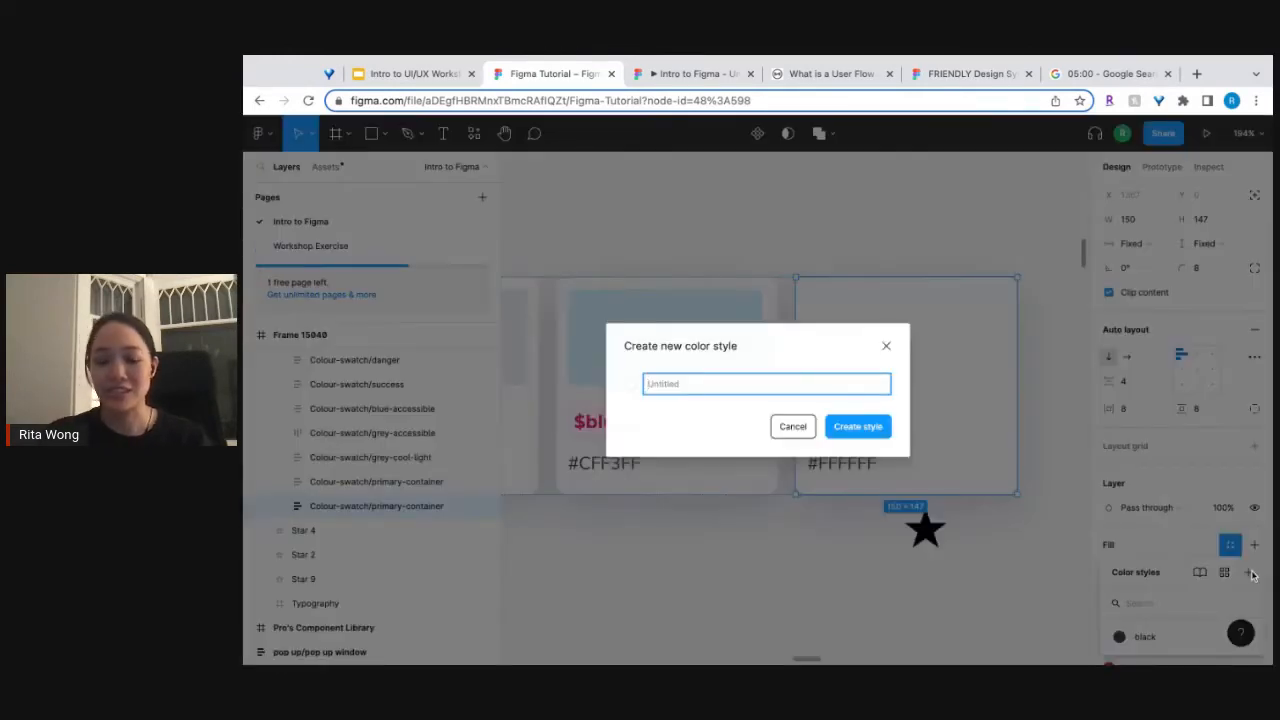
type("white")
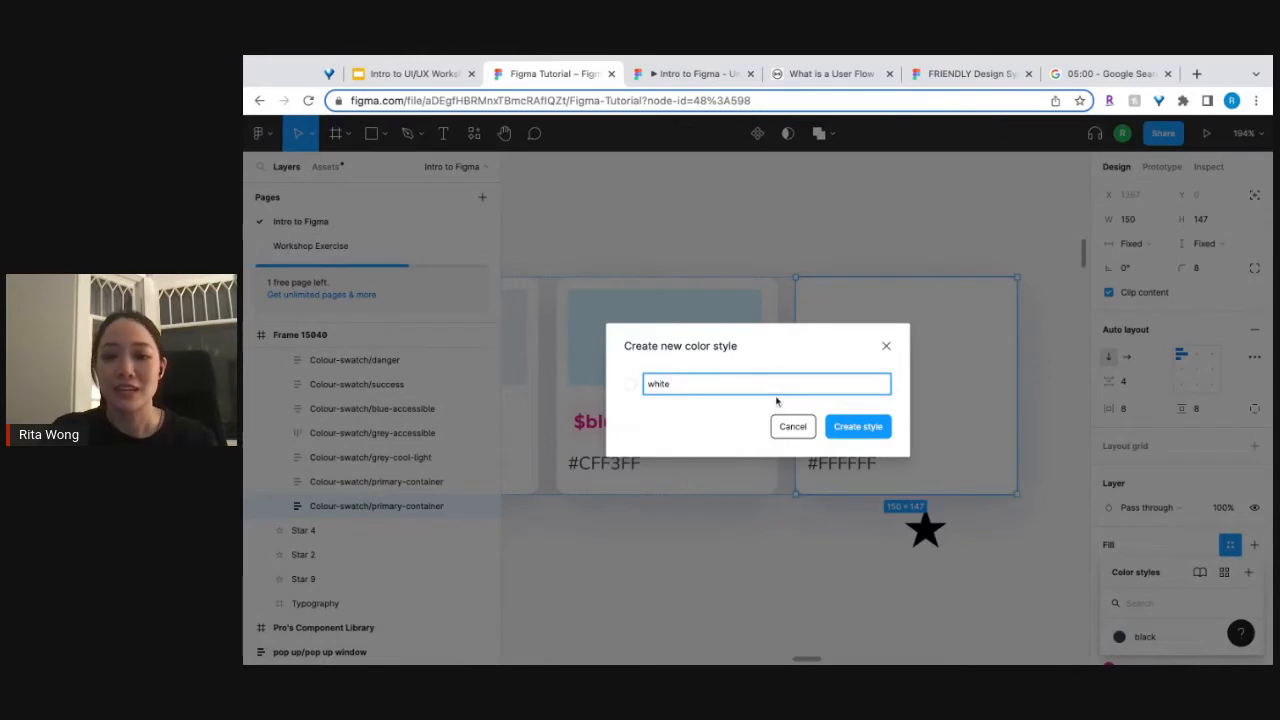
left_click(857, 427)
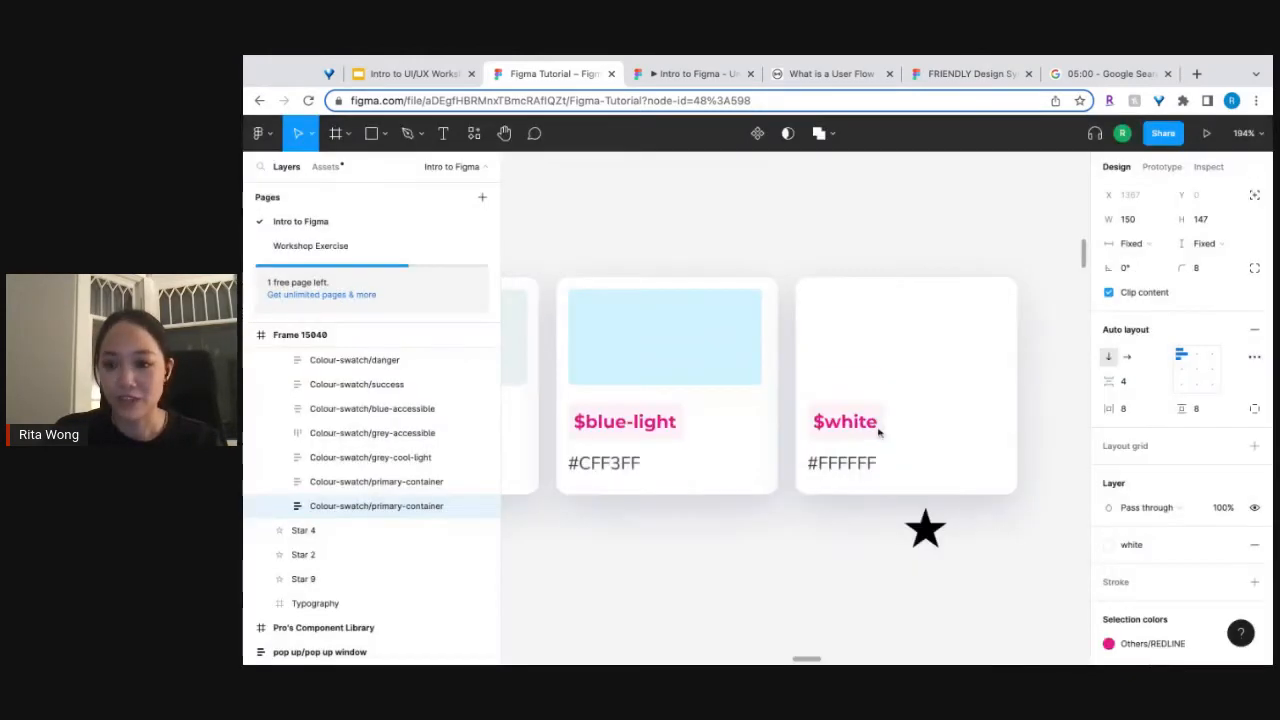
scroll(878, 431, "down", 5)
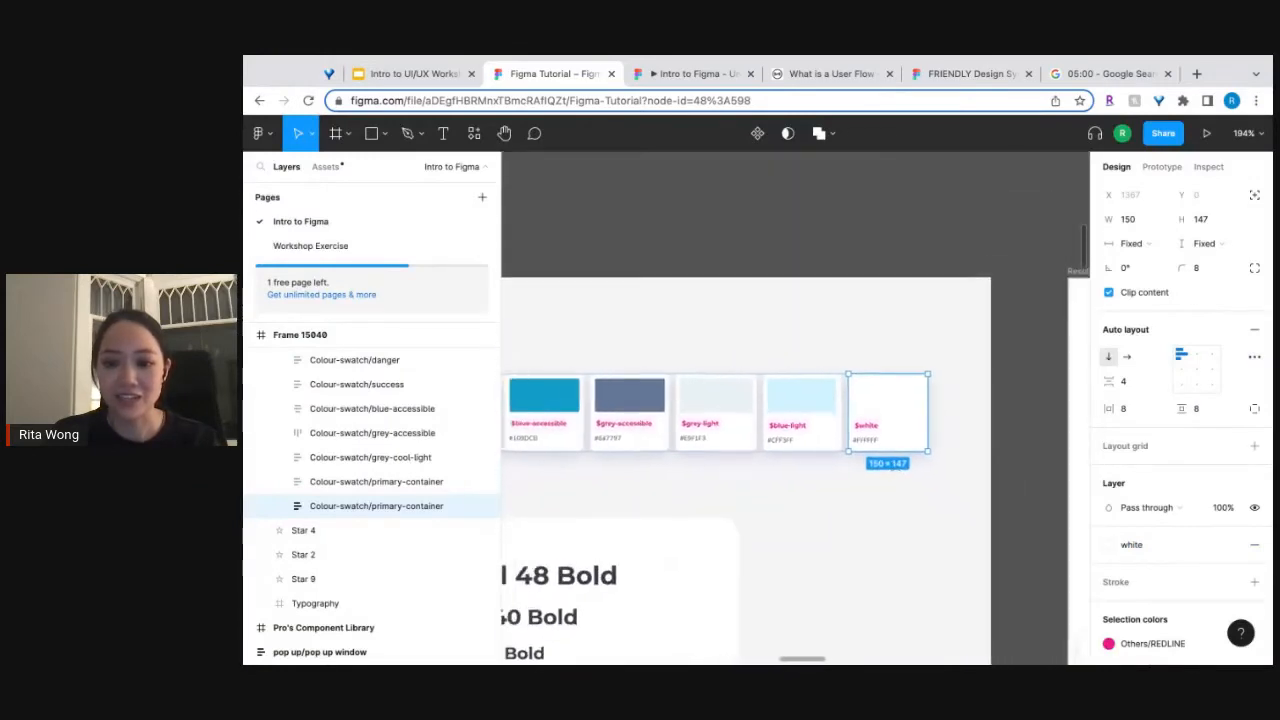
left_click(764, 337)
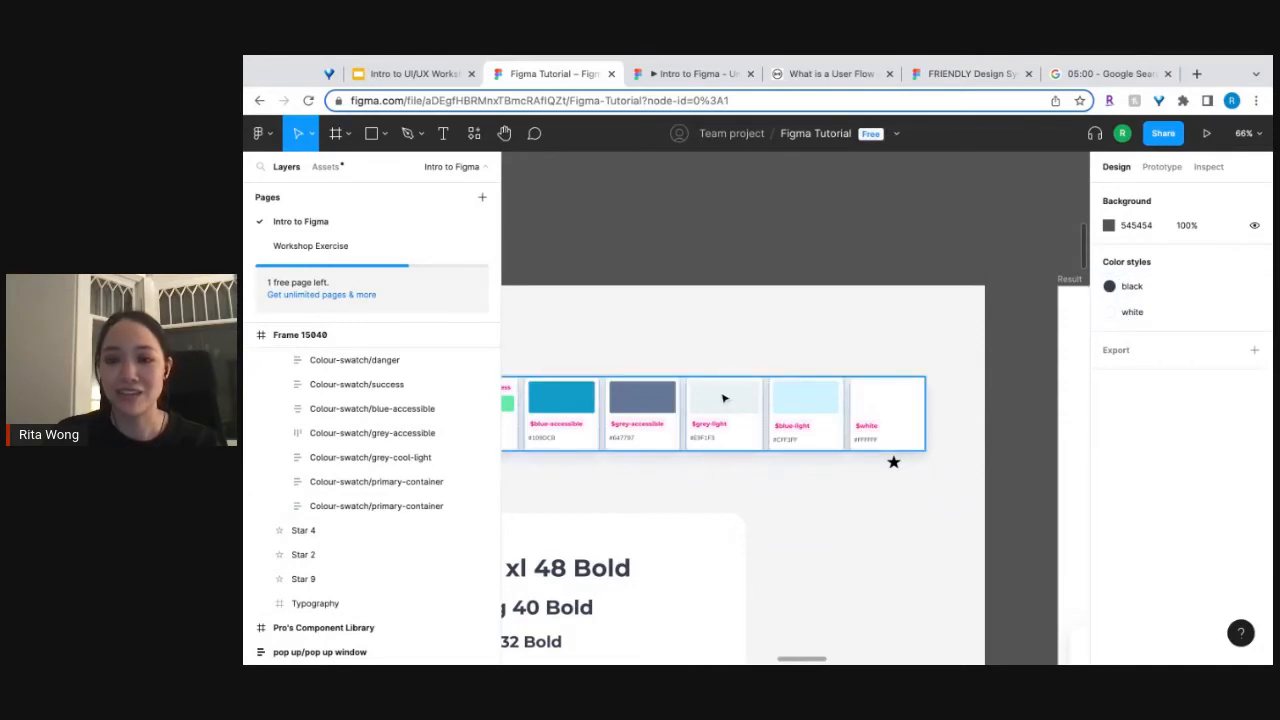
Create a text style named Base text from the Base Text 16 Medium sample in the Typography frame.
scroll(724, 398, "down", 5)
scroll(724, 398, "left", 7)
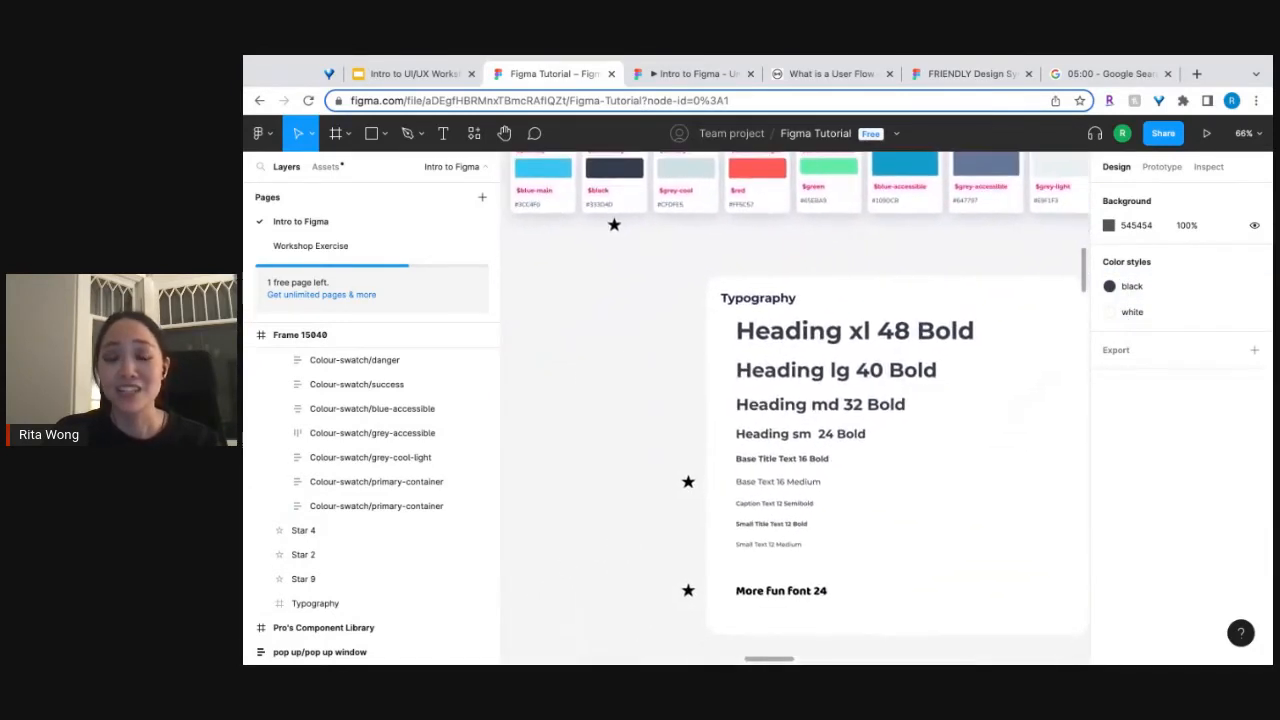
scroll(795, 400, "down", 3)
scroll(795, 400, "right", 2)
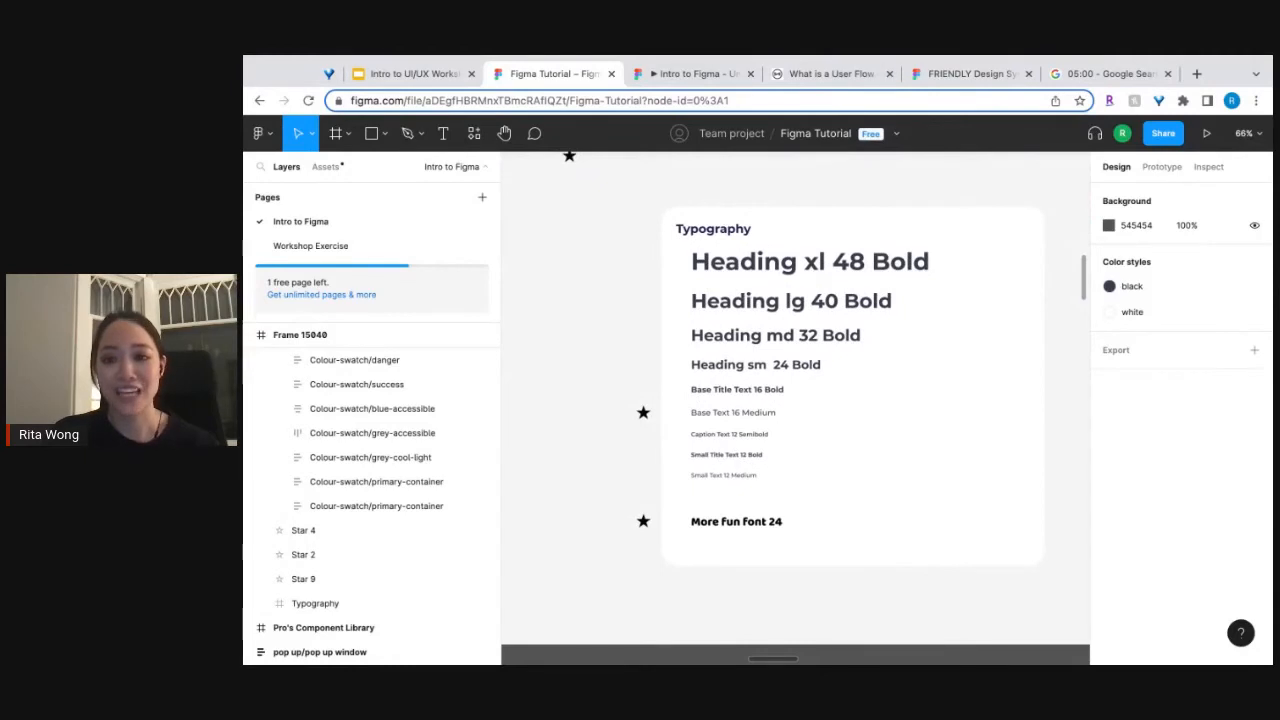
scroll(731, 422, "up", 5)
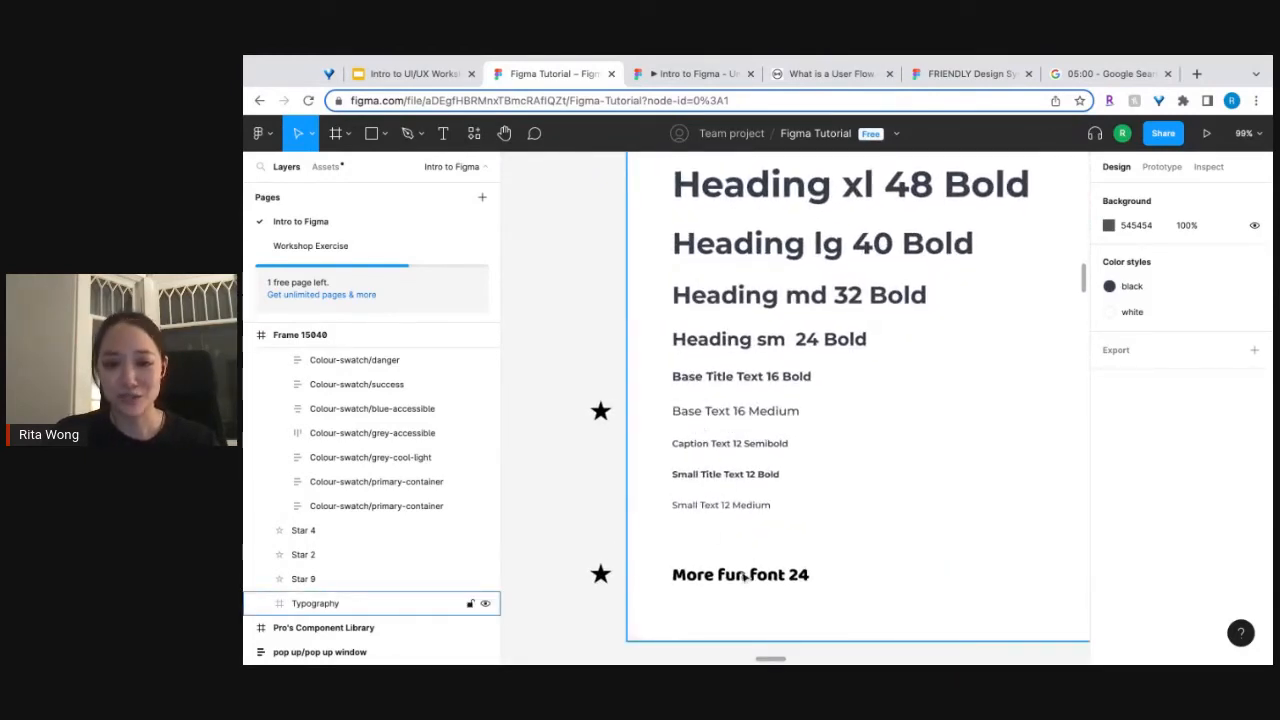
left_click(724, 413)
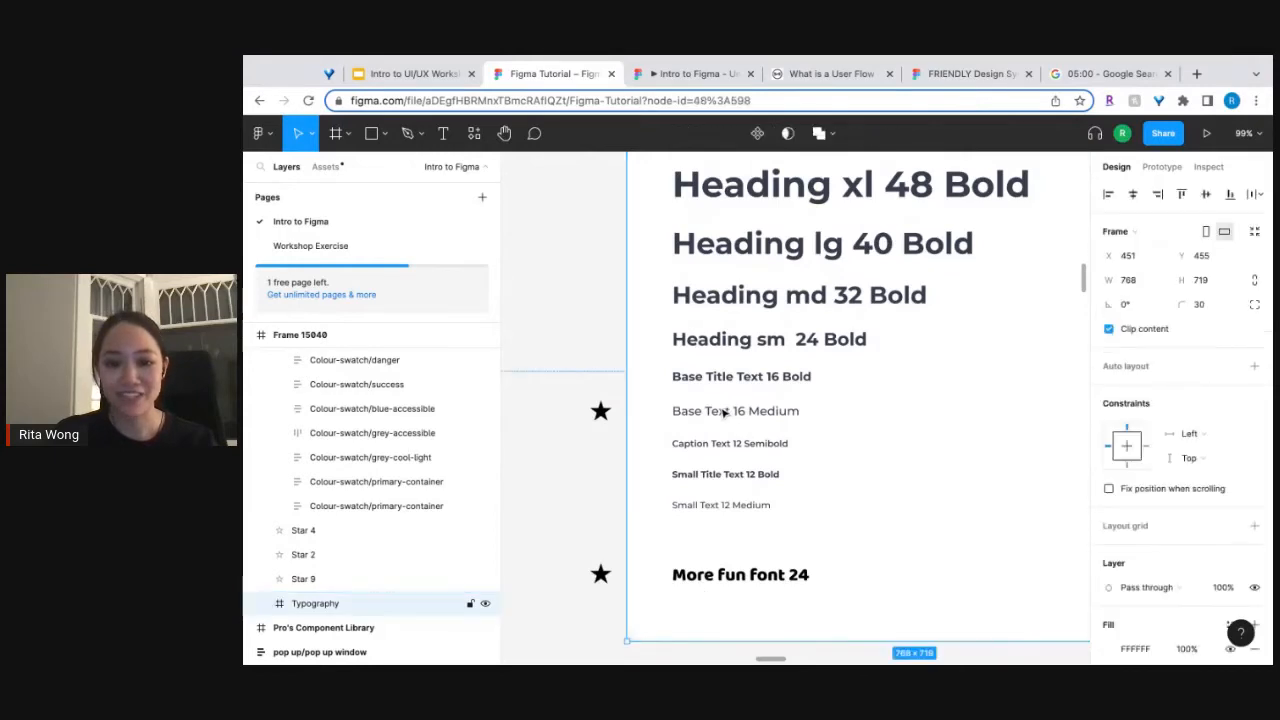
left_click(724, 413)
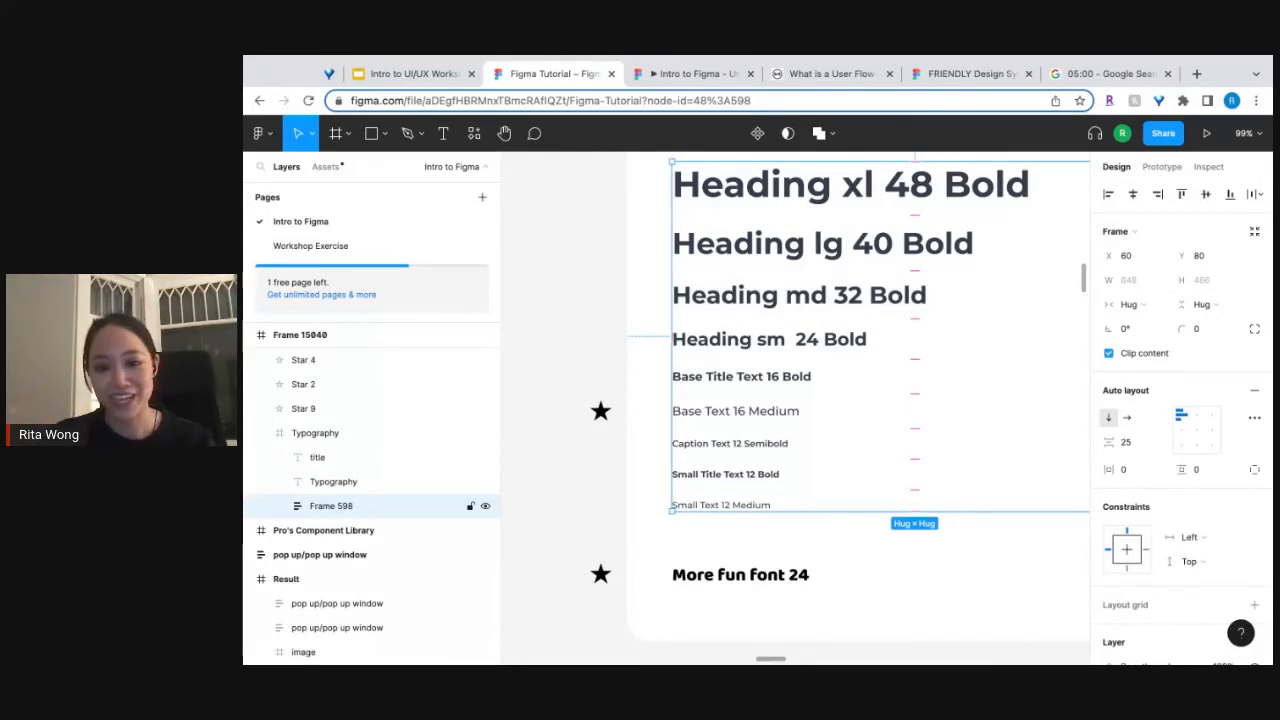
double_click(735, 411)
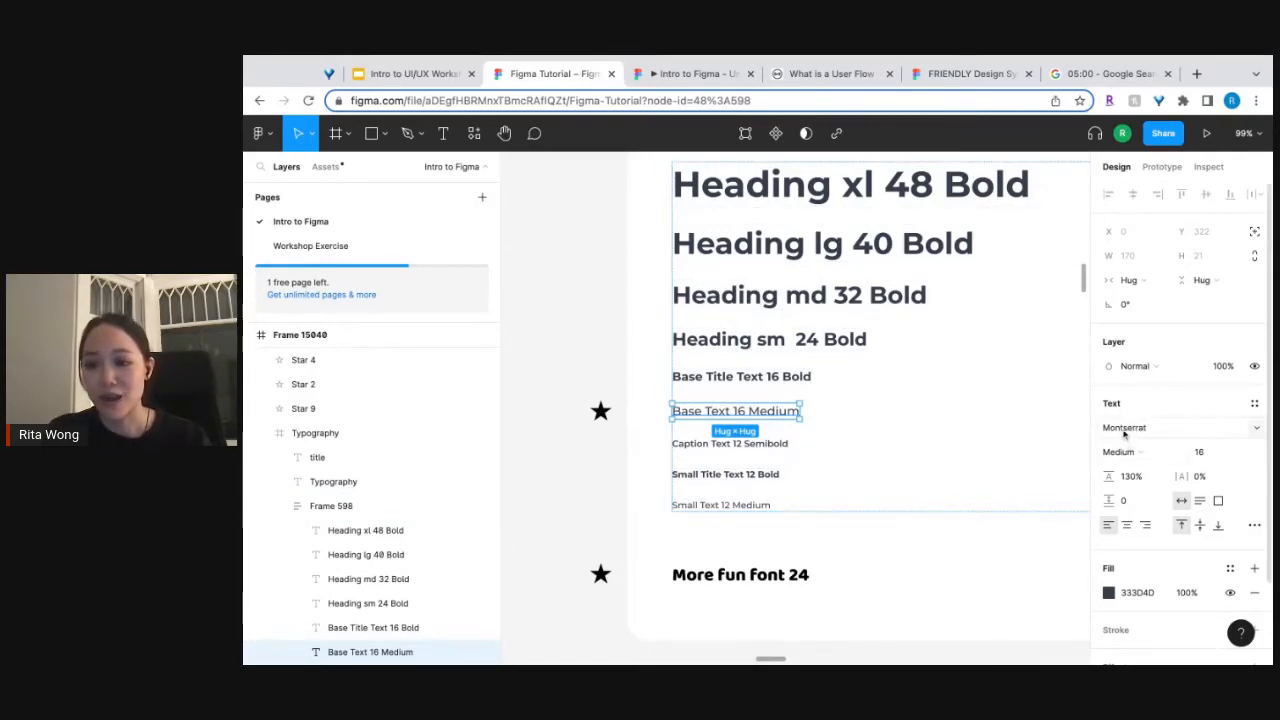
left_click(1255, 405)
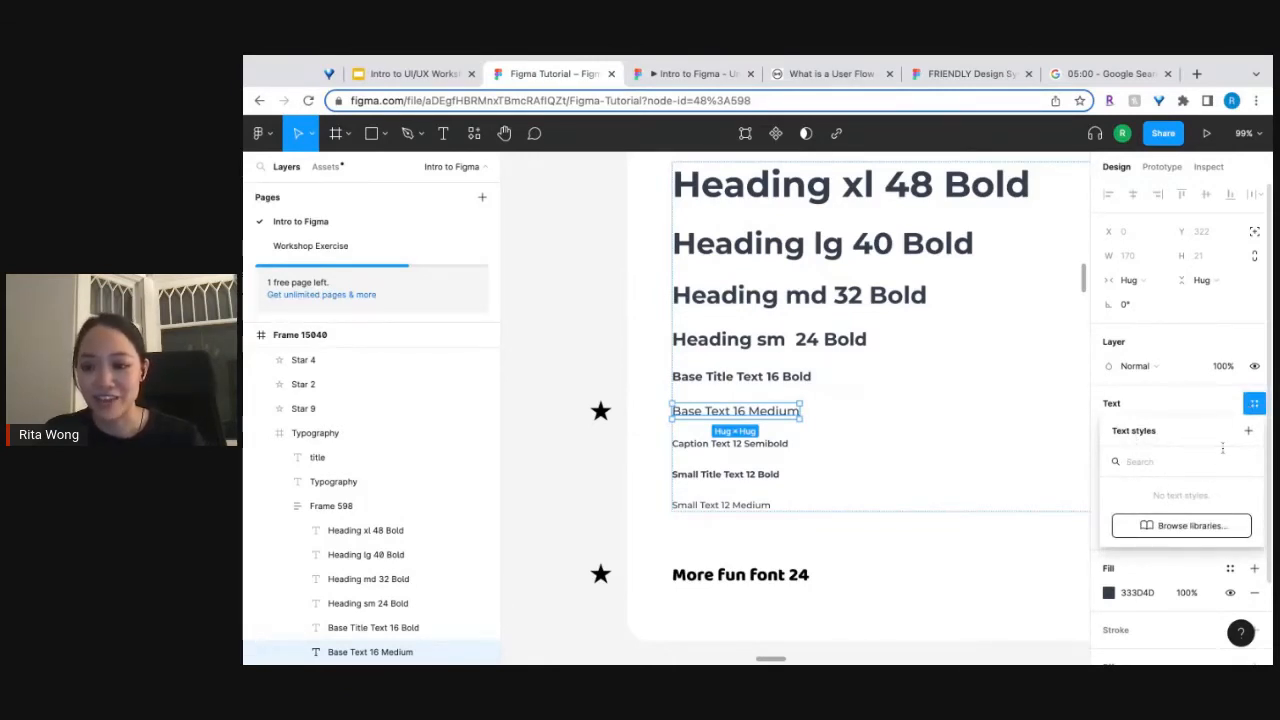
left_click(1248, 431)
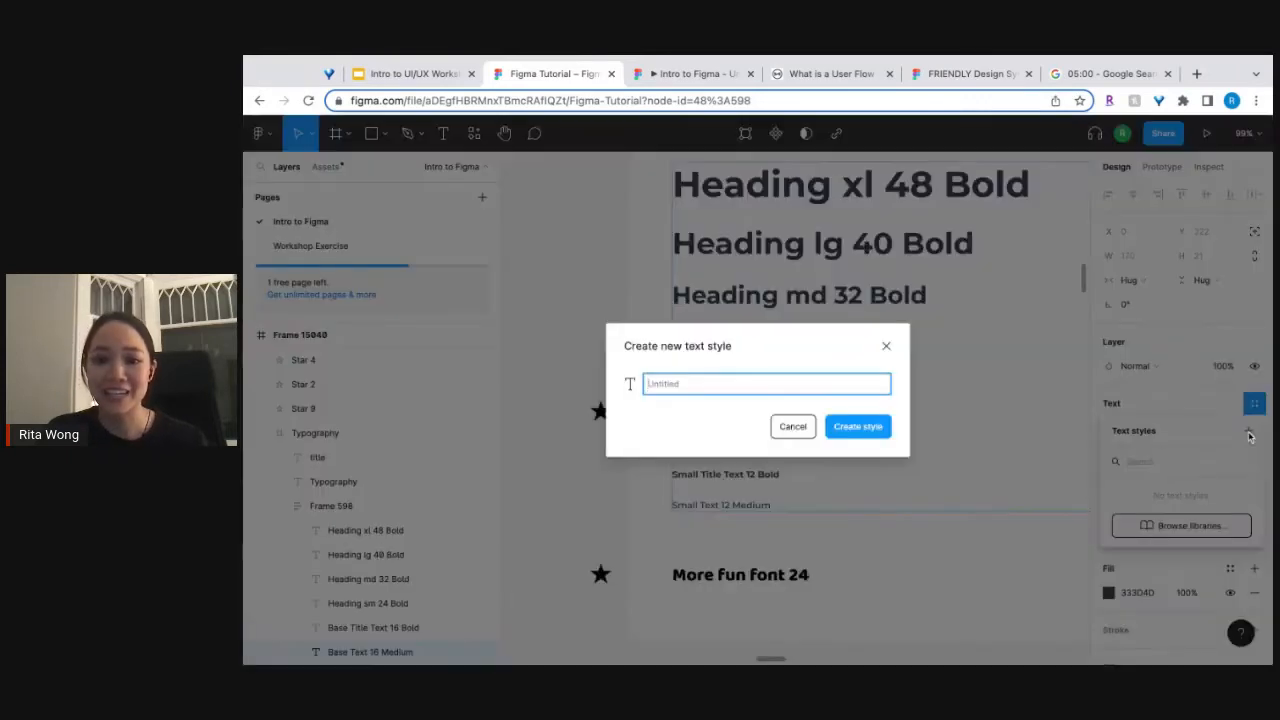
type("Bas")
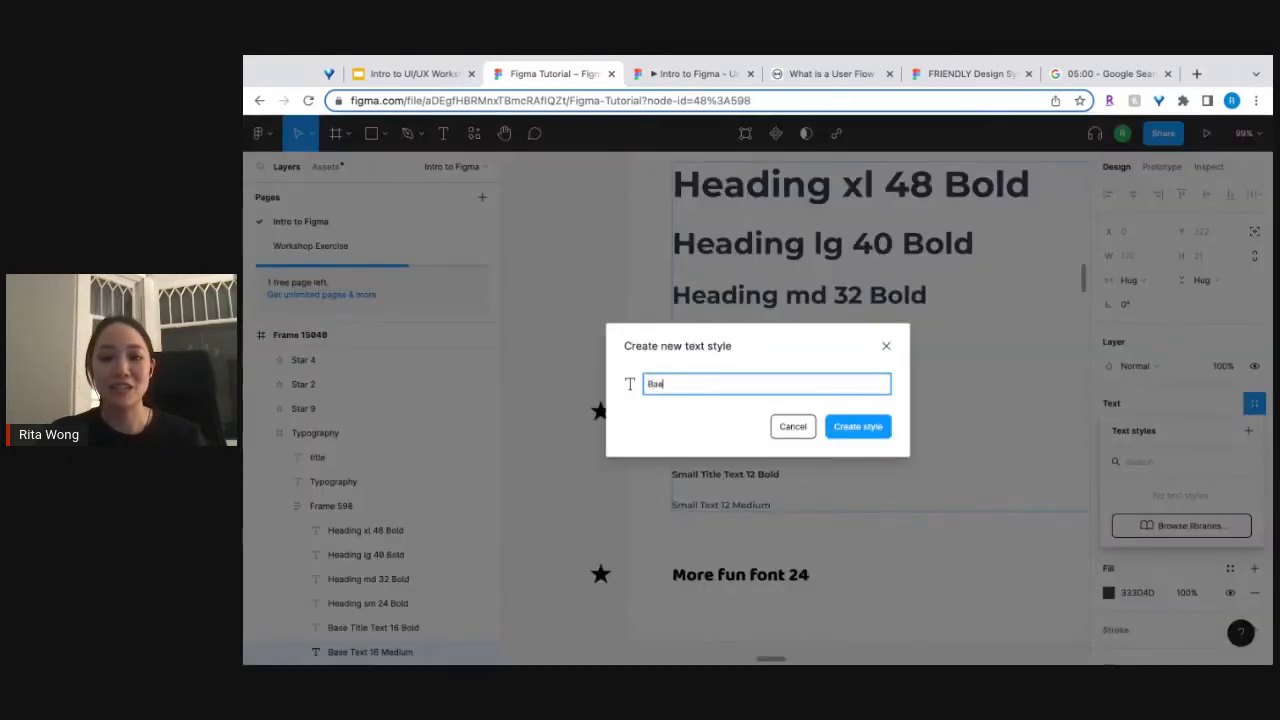
type("e text")
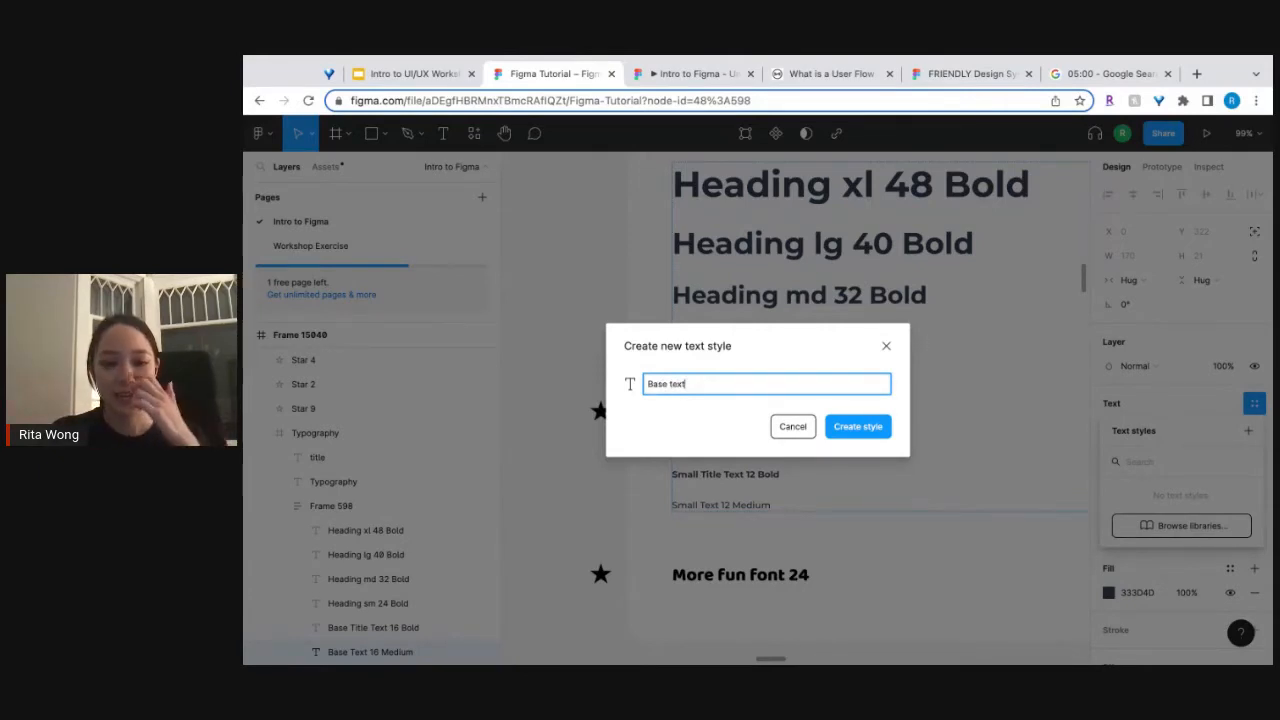
left_click(864, 434)
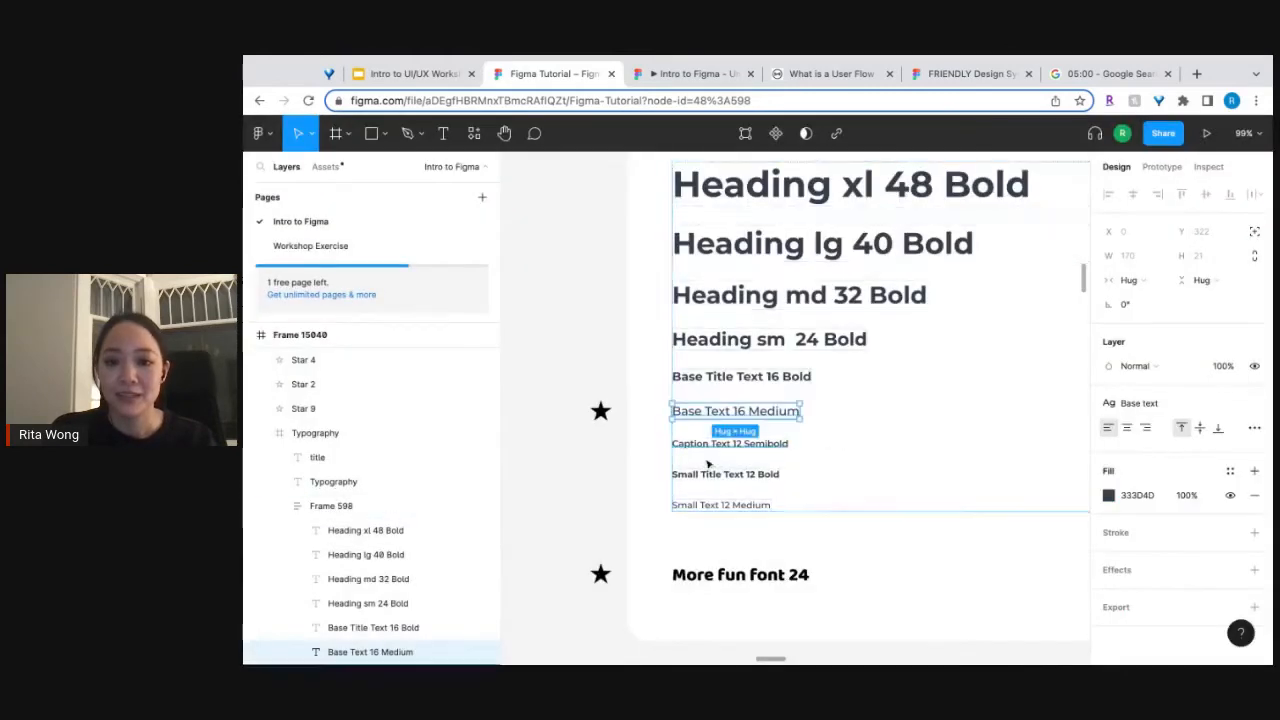
Create a text style named more fun font from the More fun font 24 sample in the Typography frame.
scroll(730, 579, "down", 1)
scroll(730, 579, "down", 2)
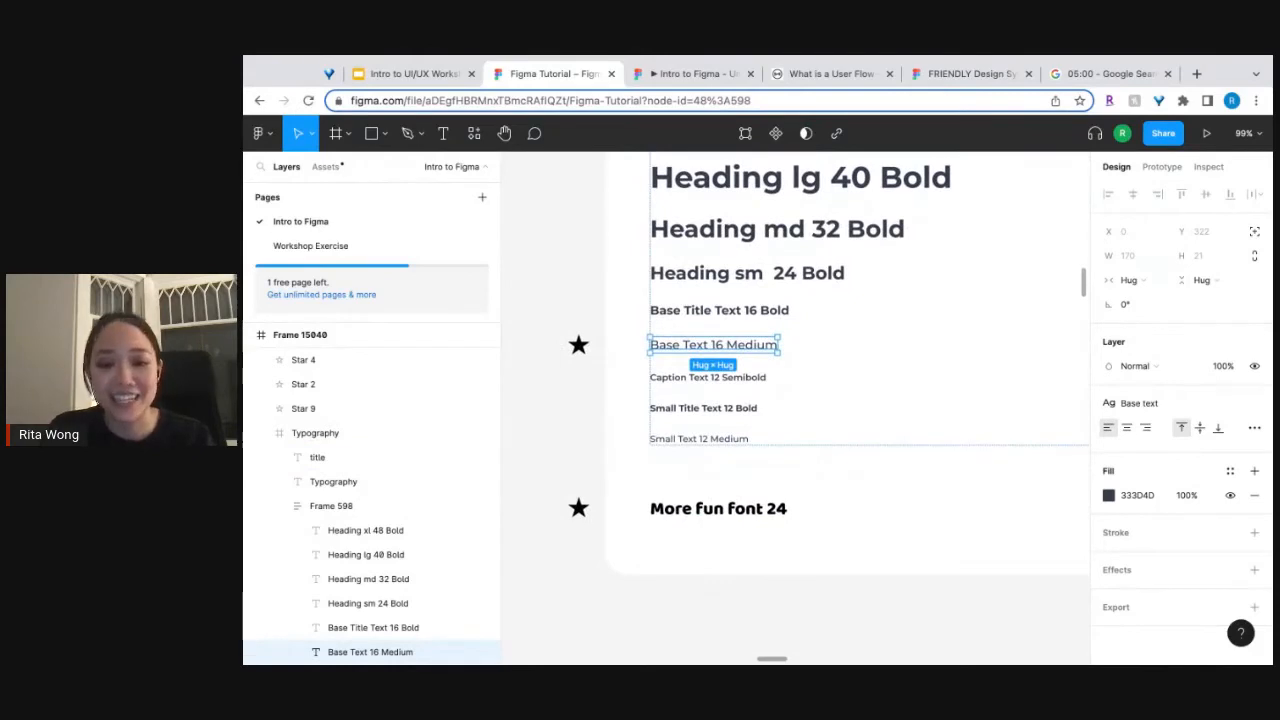
left_click(758, 516)
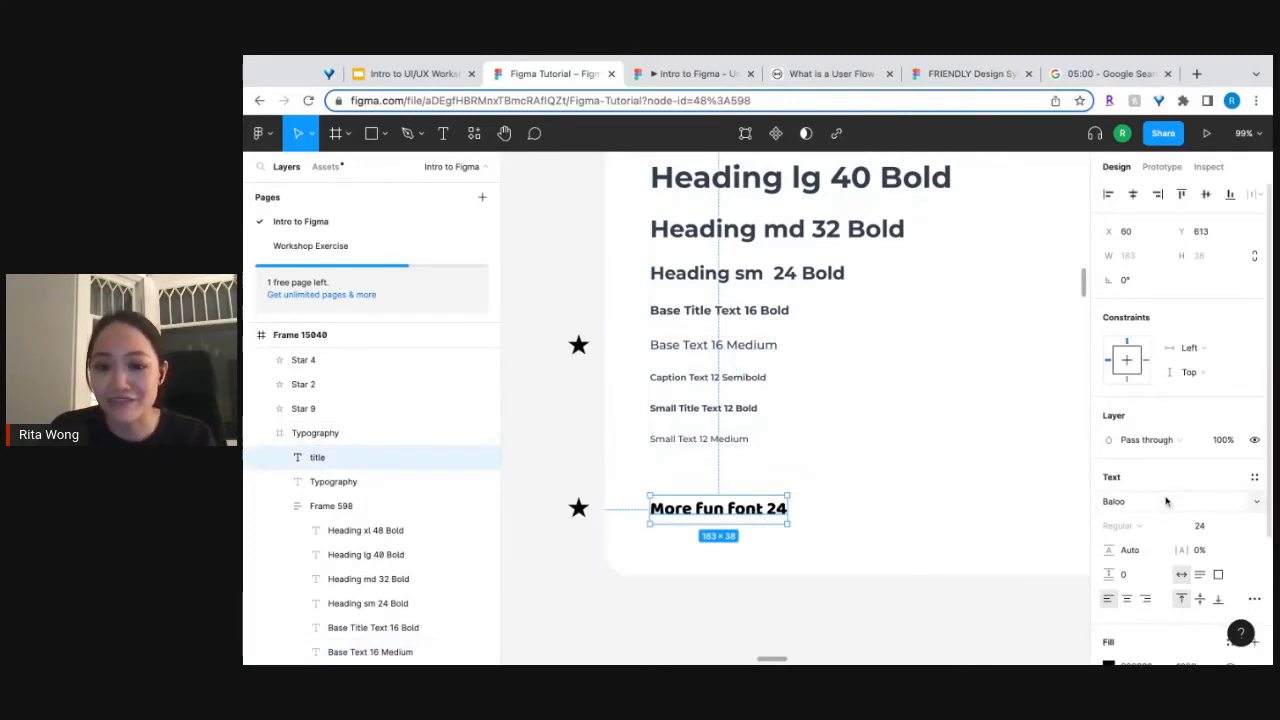
left_click(1254, 478)
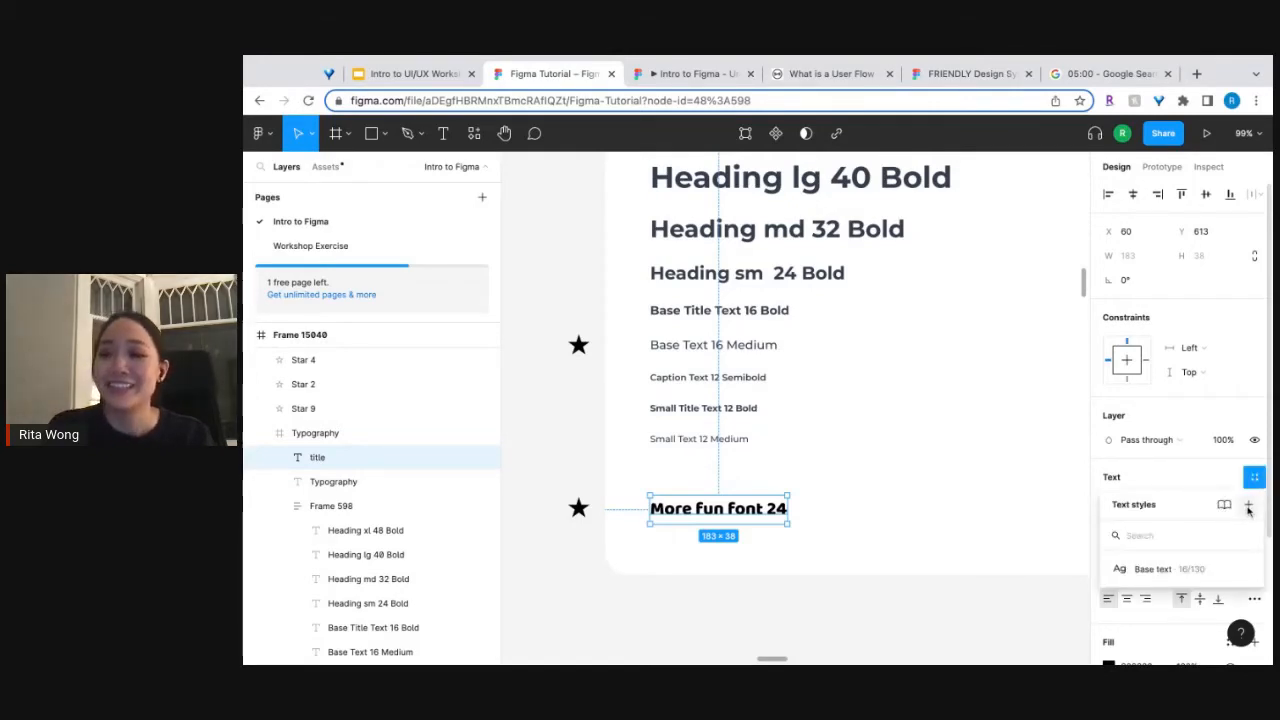
left_click_drag(1248, 510, 1224, 500)
left_click(1224, 494)
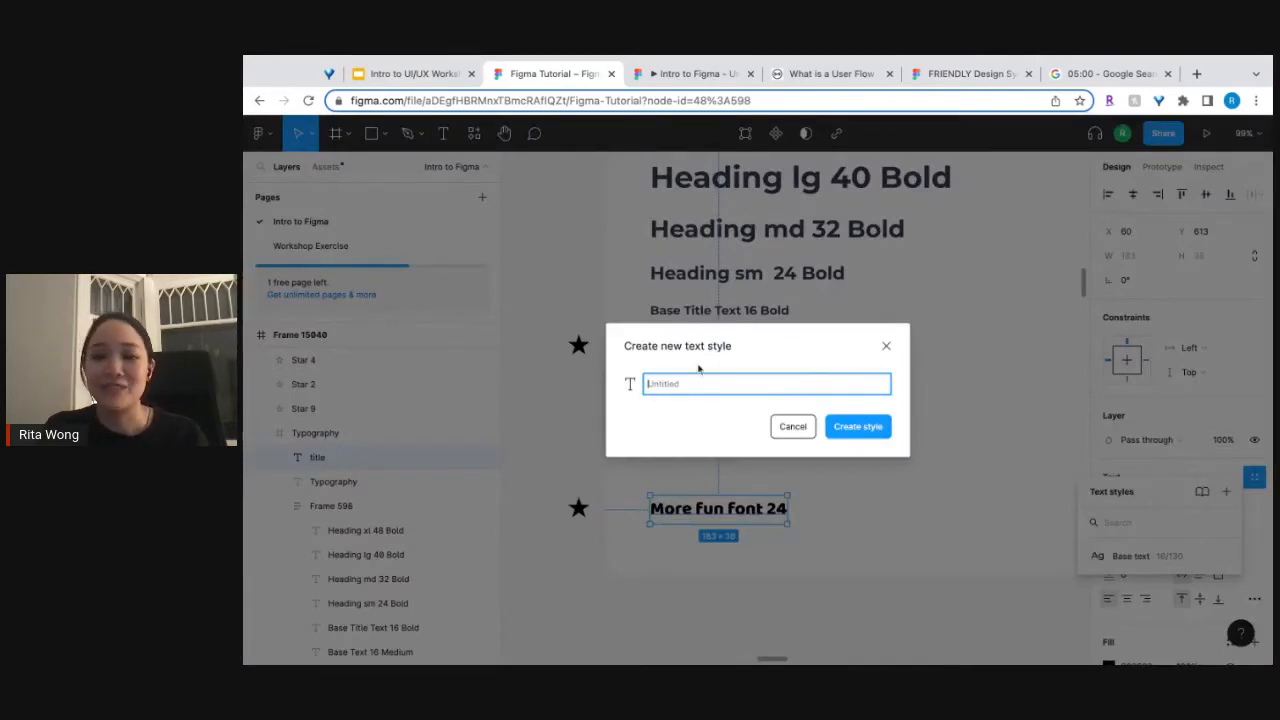
type("more fun font")
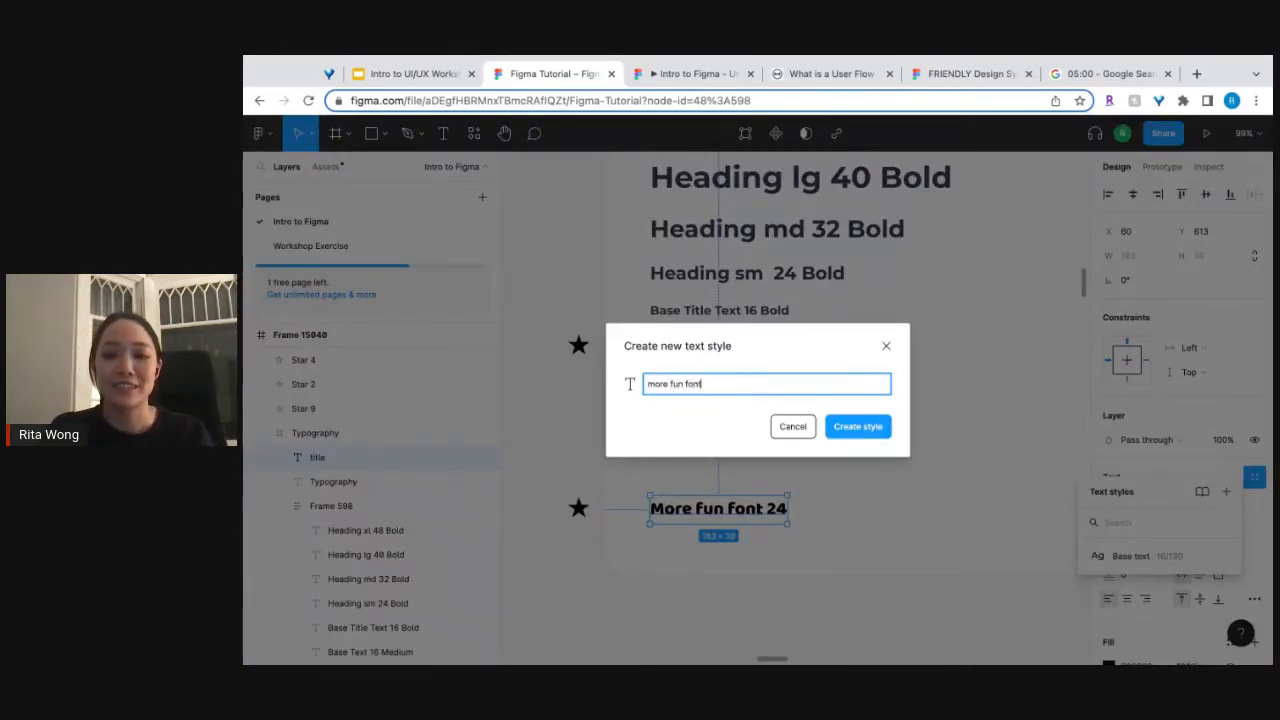
key("Return")
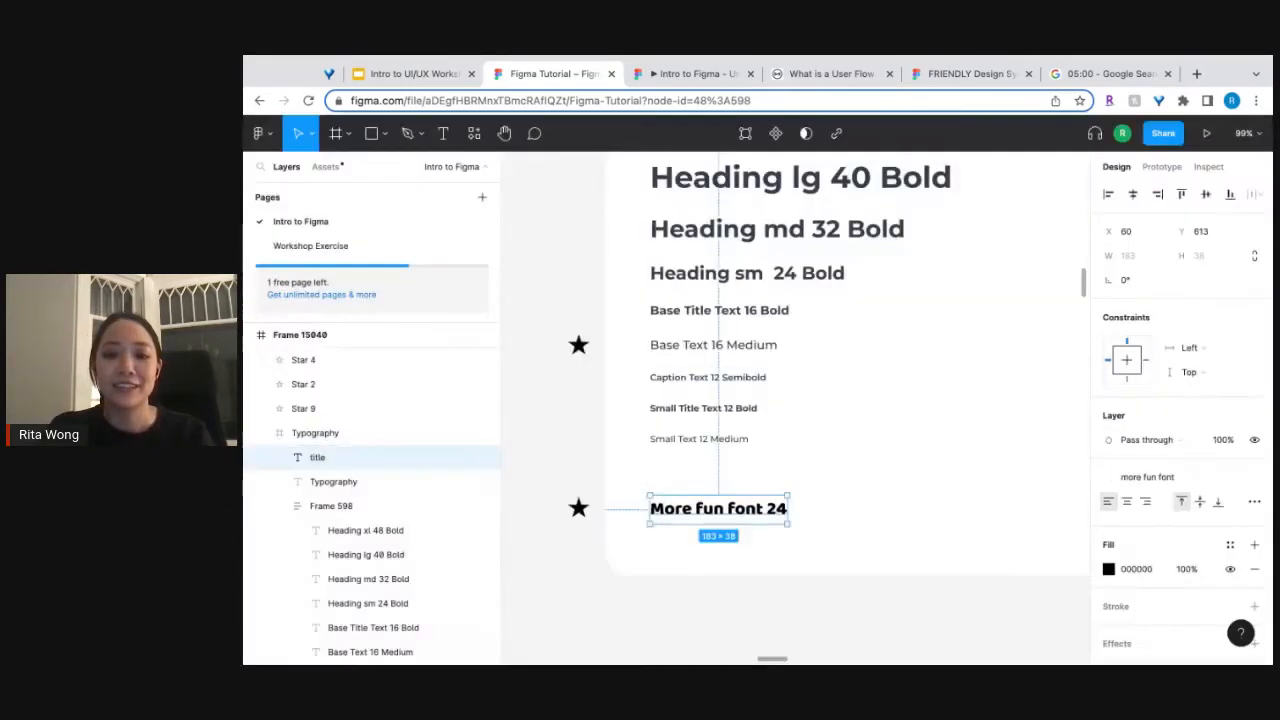
scroll(968, 517, "down", 5)
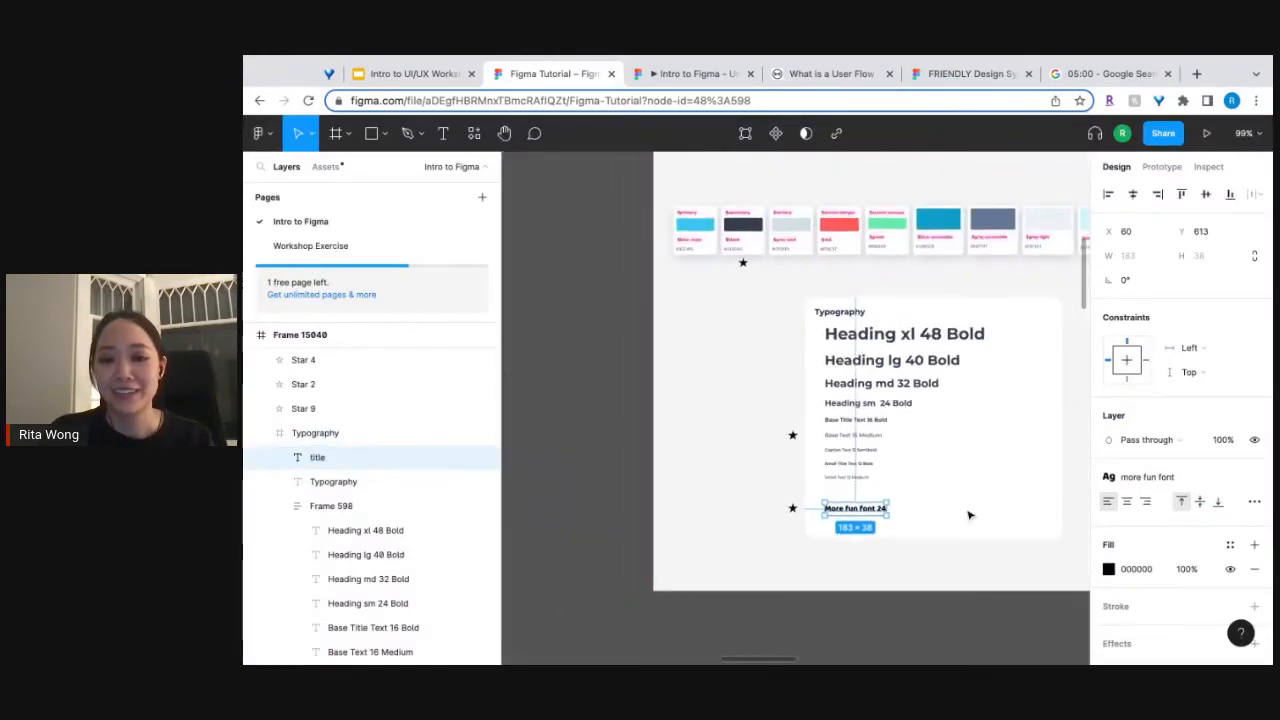
Examine the math game pop-up window and the amateur versus pro comparison in the Result frame.
scroll(968, 517, "right", 8)
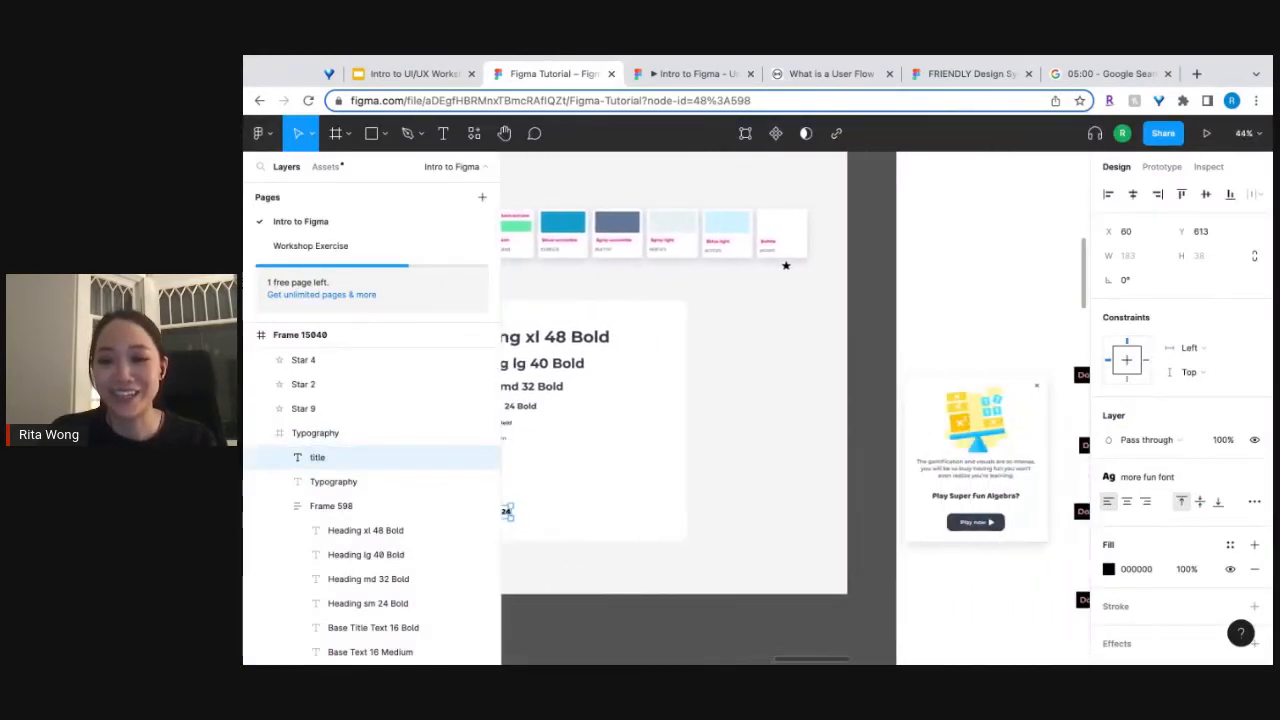
scroll(846, 570, "right", 5)
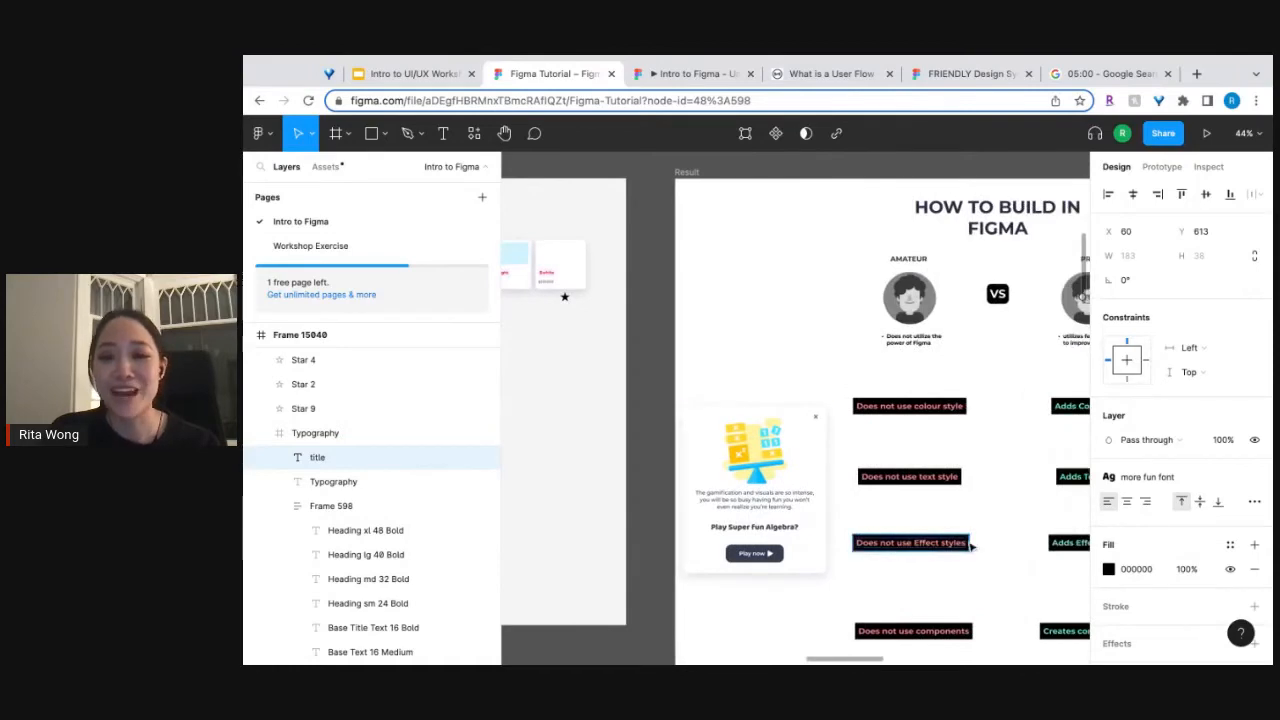
scroll(1030, 545, "up", 5)
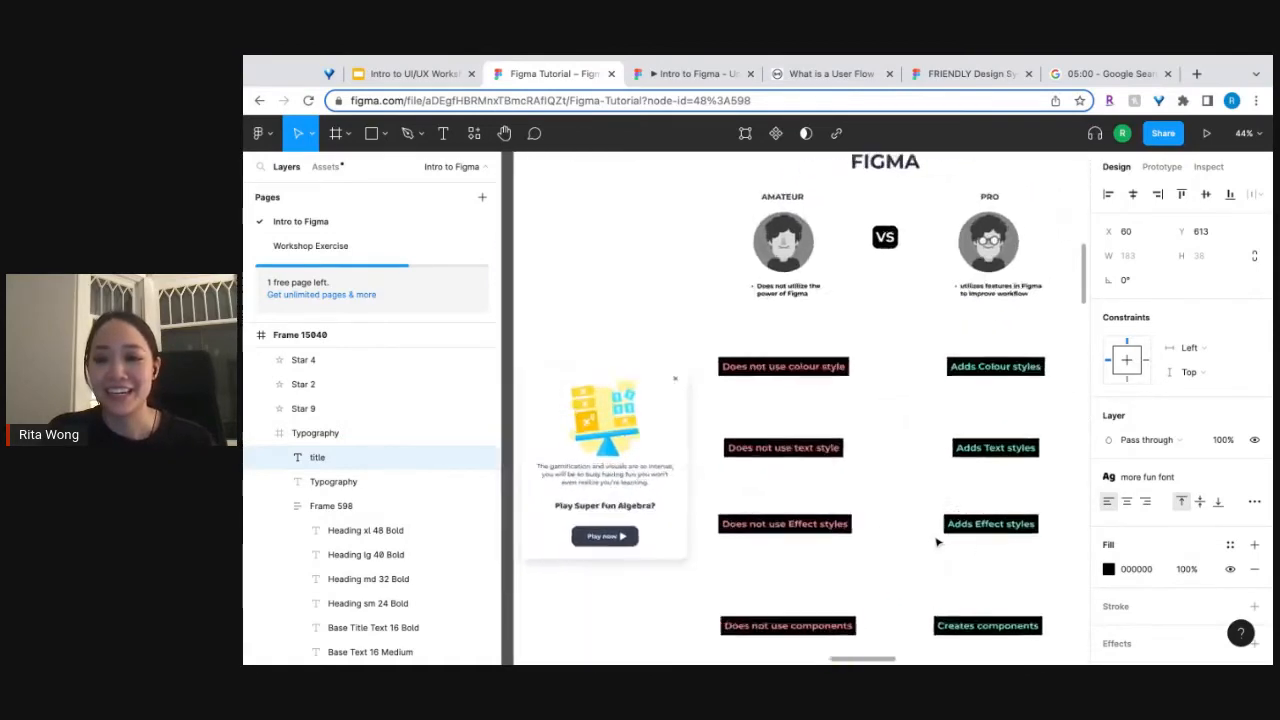
scroll(937, 542, "left", 3)
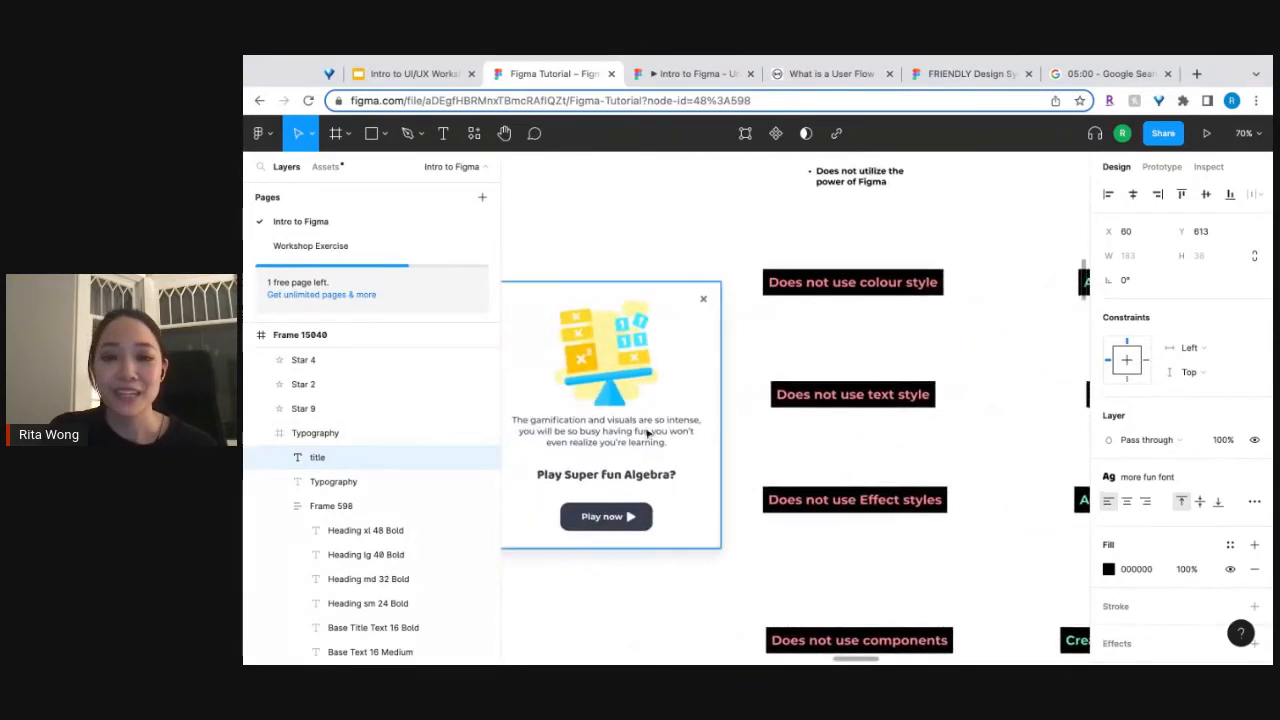
scroll(640, 436, "left", 2)
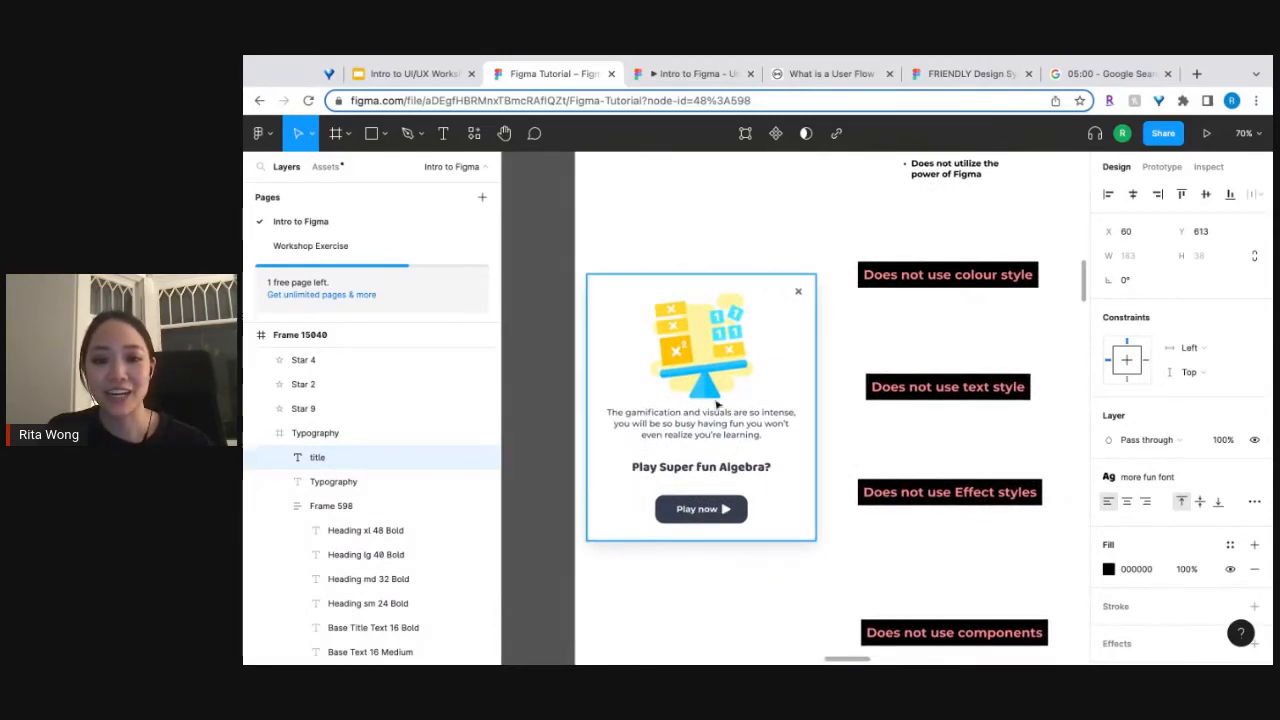
left_click(780, 305)
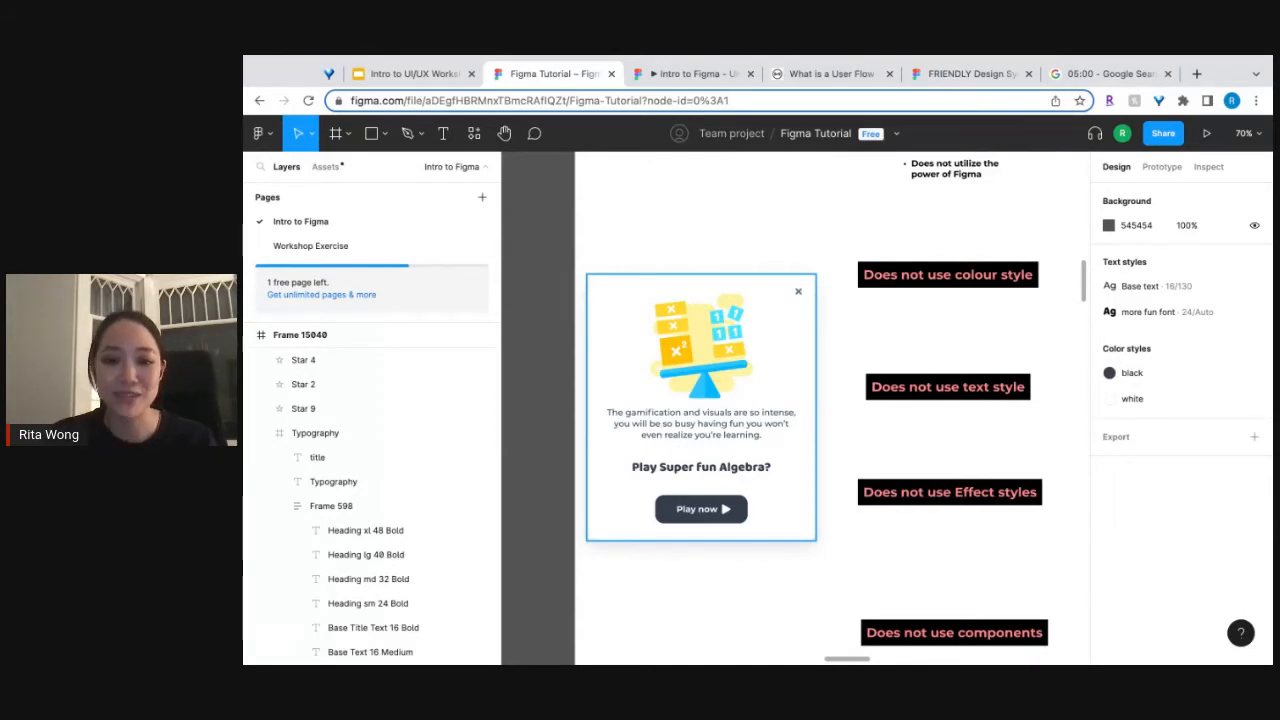
left_click(699, 432)
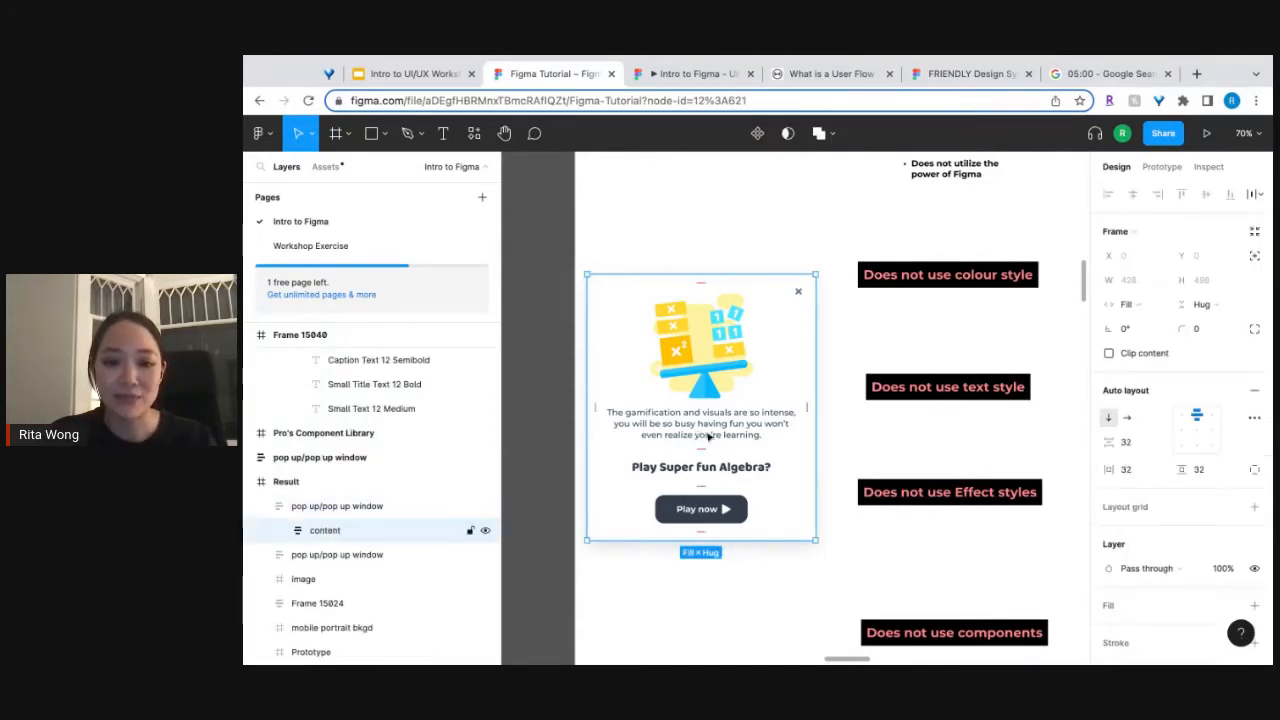
left_click(836, 422)
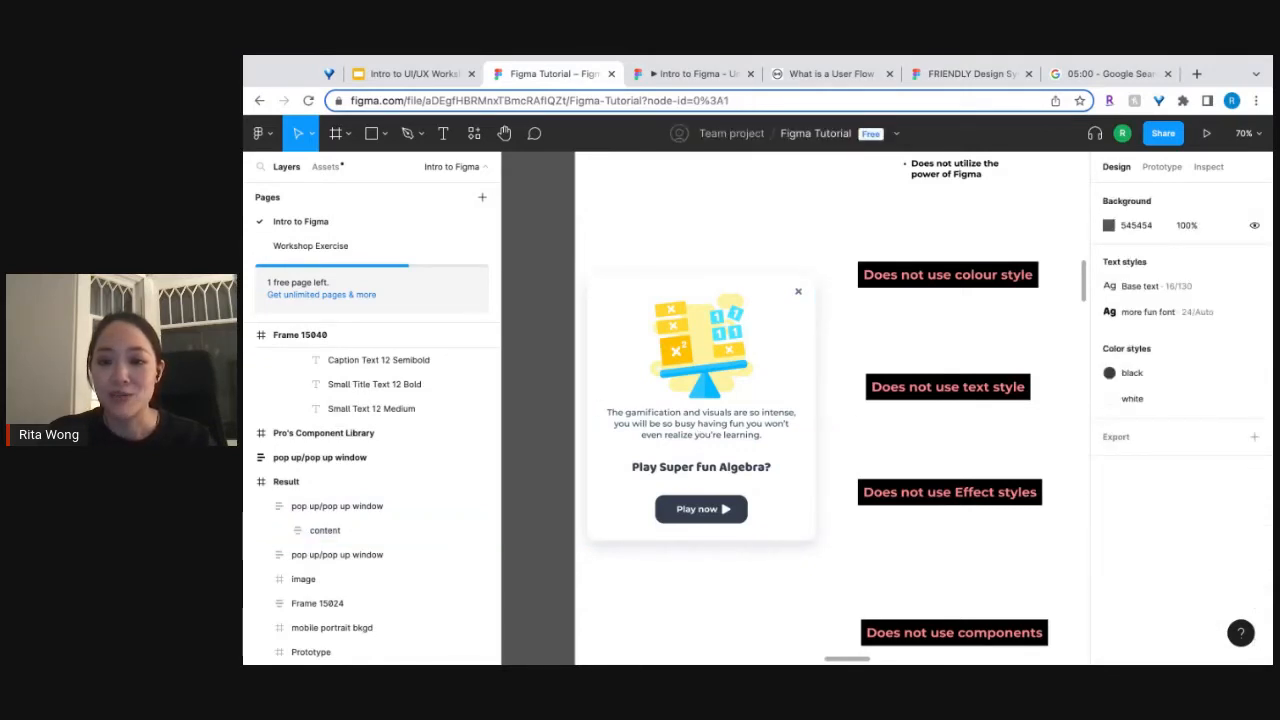
scroll(820, 408, "right", 1)
scroll(820, 408, "down", 1)
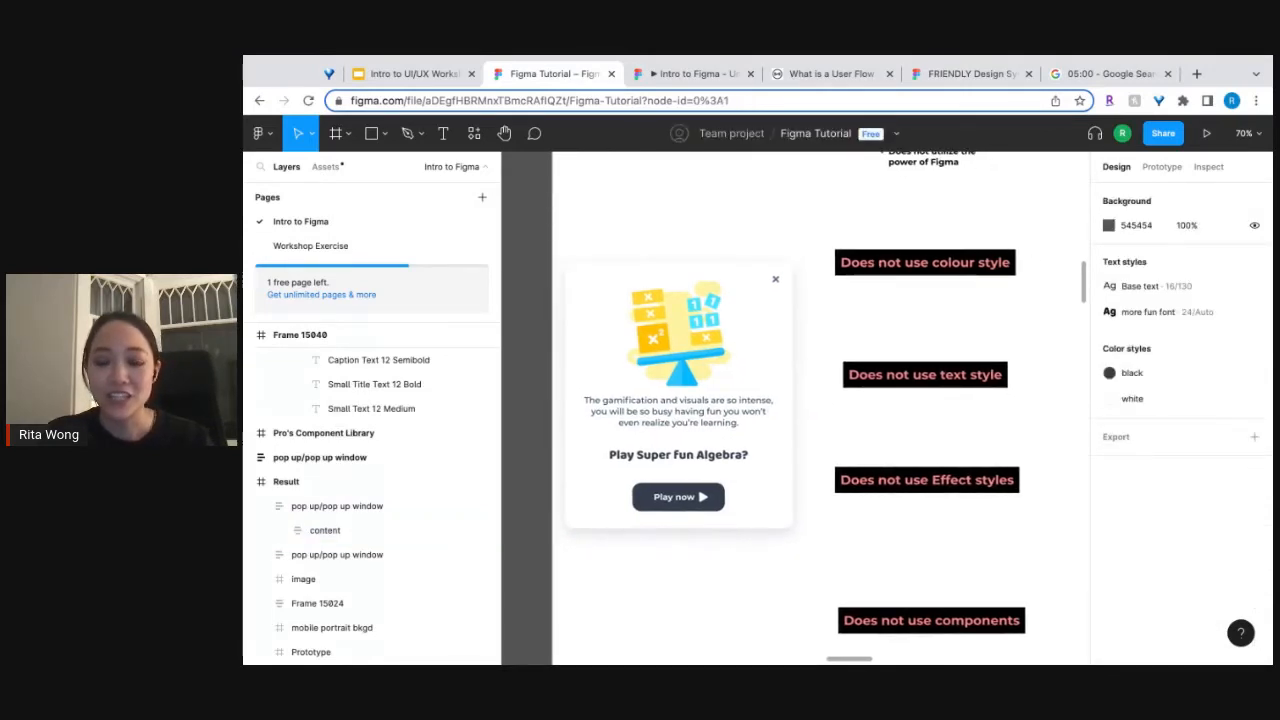
scroll(900, 450, "right", 8)
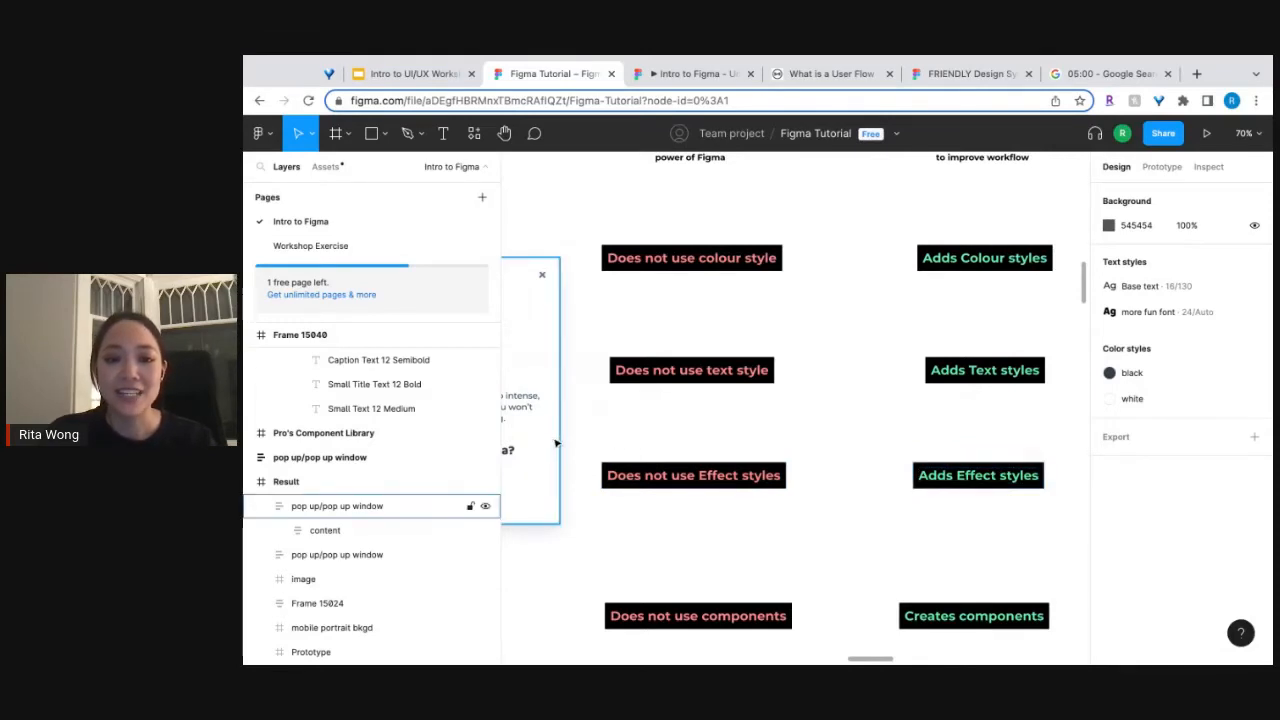
scroll(762, 457, "up", 5)
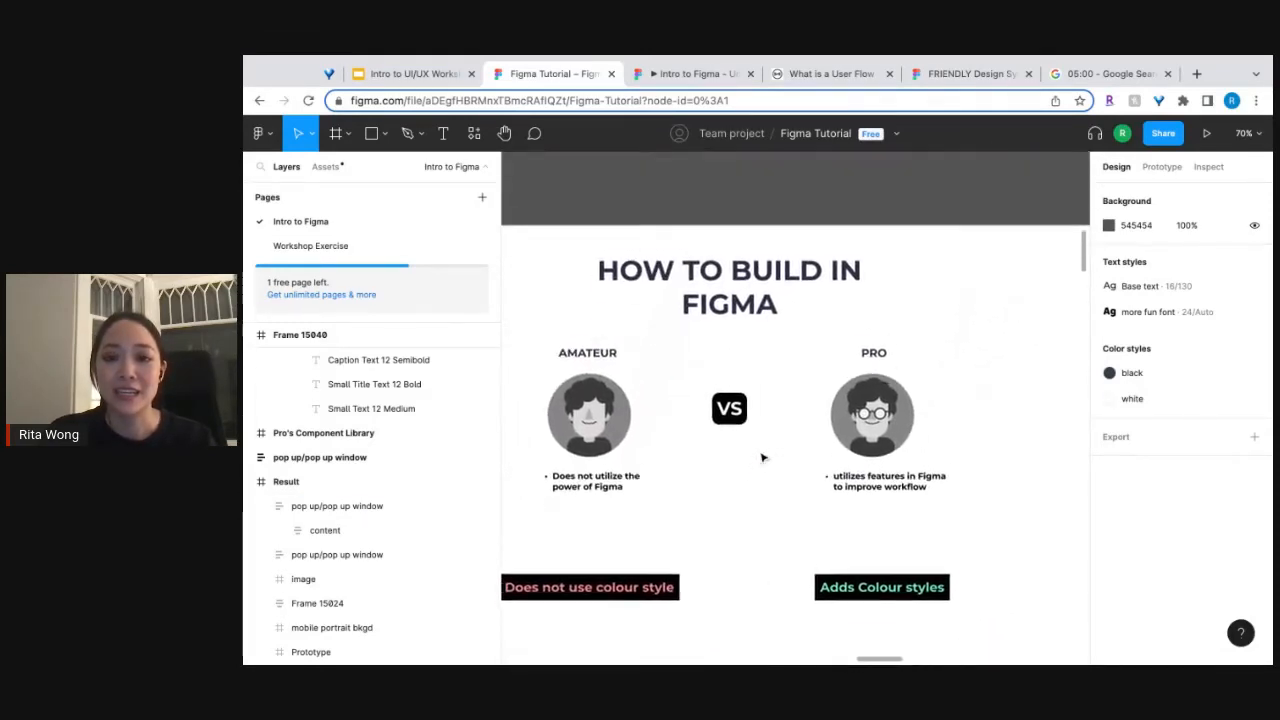
scroll(762, 457, "down", 5)
Review the effect types available for the pop-up window's existing effect, keep it unchanged, and deselect the window.
left_click(704, 436)
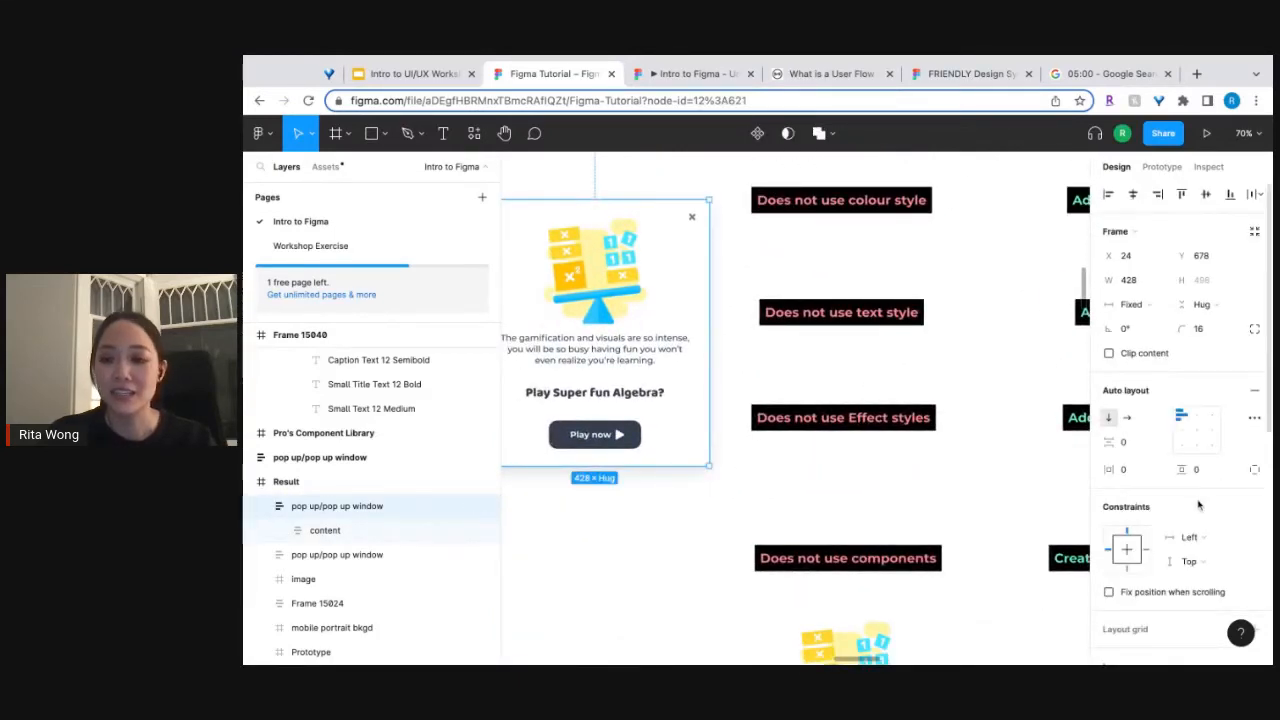
scroll(1198, 504, "down", 3)
scroll(1198, 504, "down", 5)
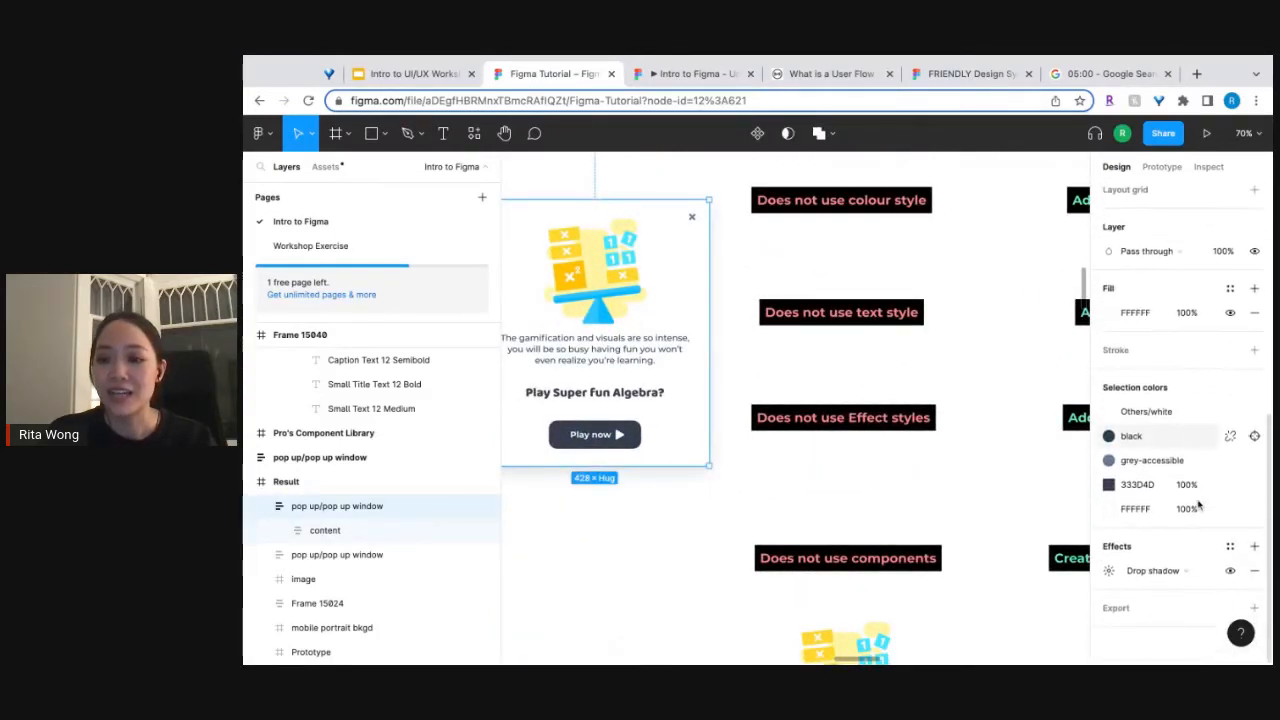
left_click(1206, 571)
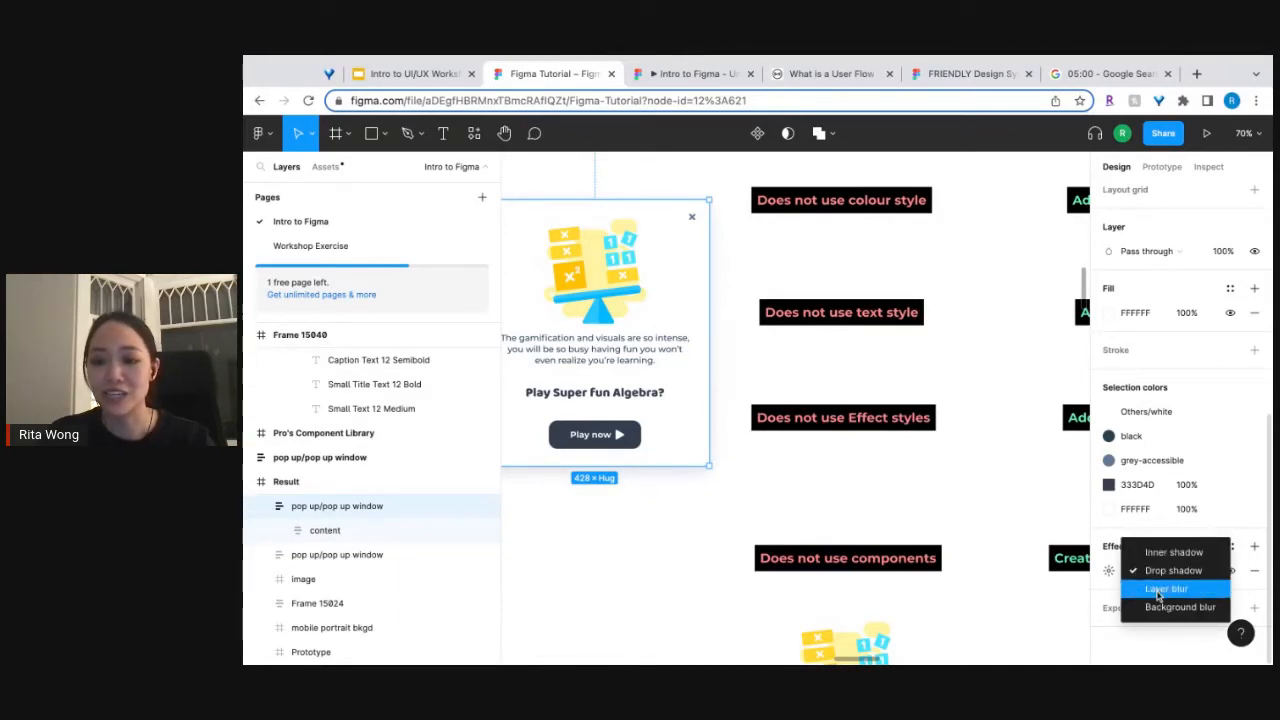
left_click(903, 520)
left_click(903, 519)
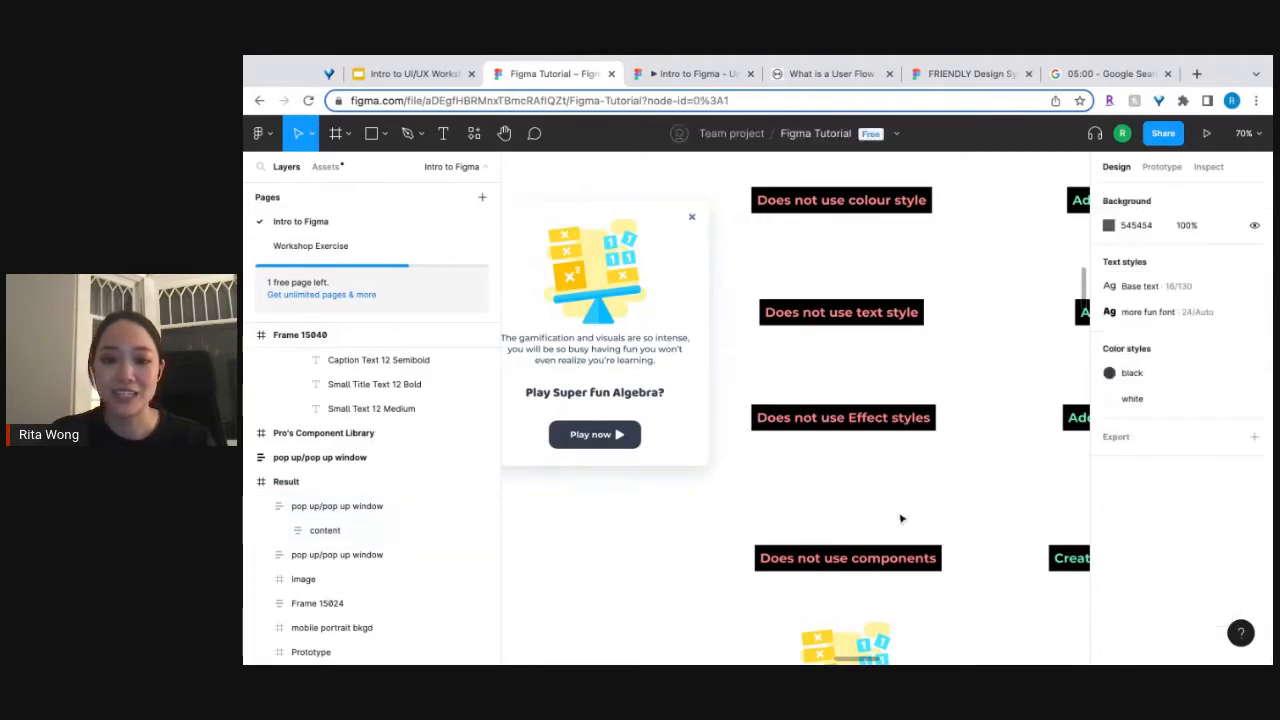
Add a drop shadow with a blur of 30 to the "Does not use text style" label frame.
left_click(868, 320)
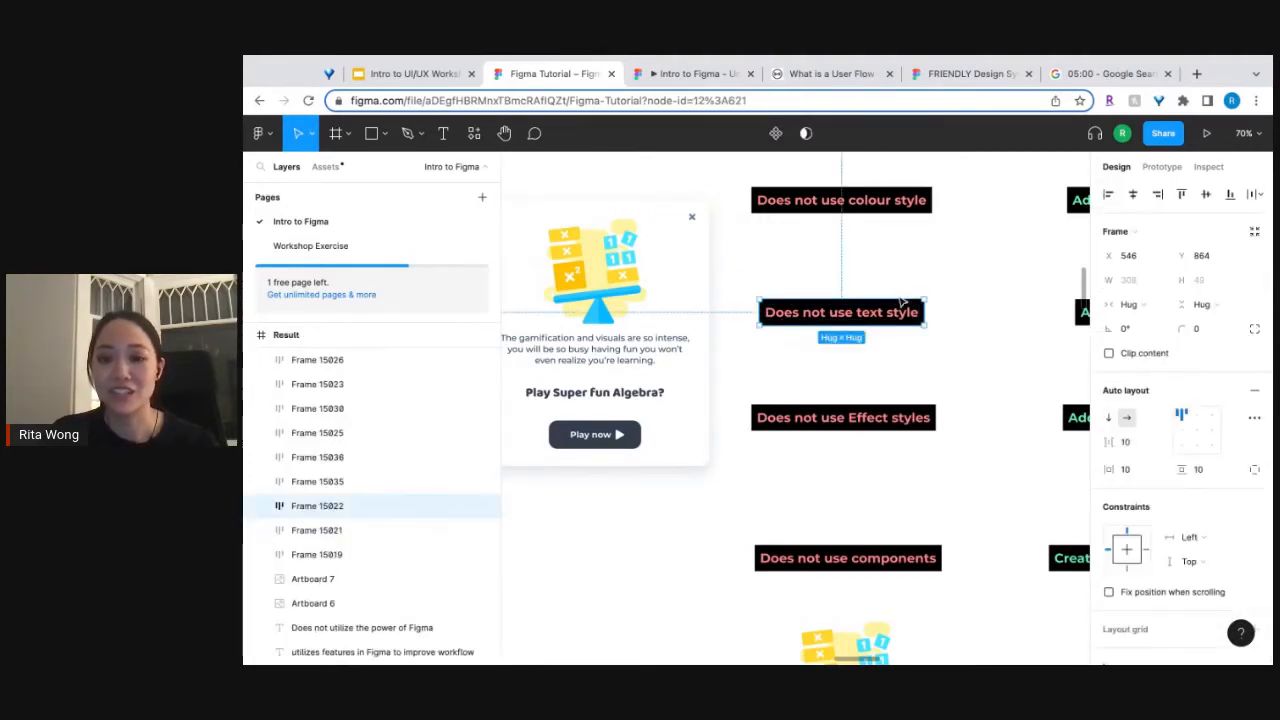
scroll(902, 302, "up", 3, "ctrl")
scroll(901, 302, "up", 1, "ctrl")
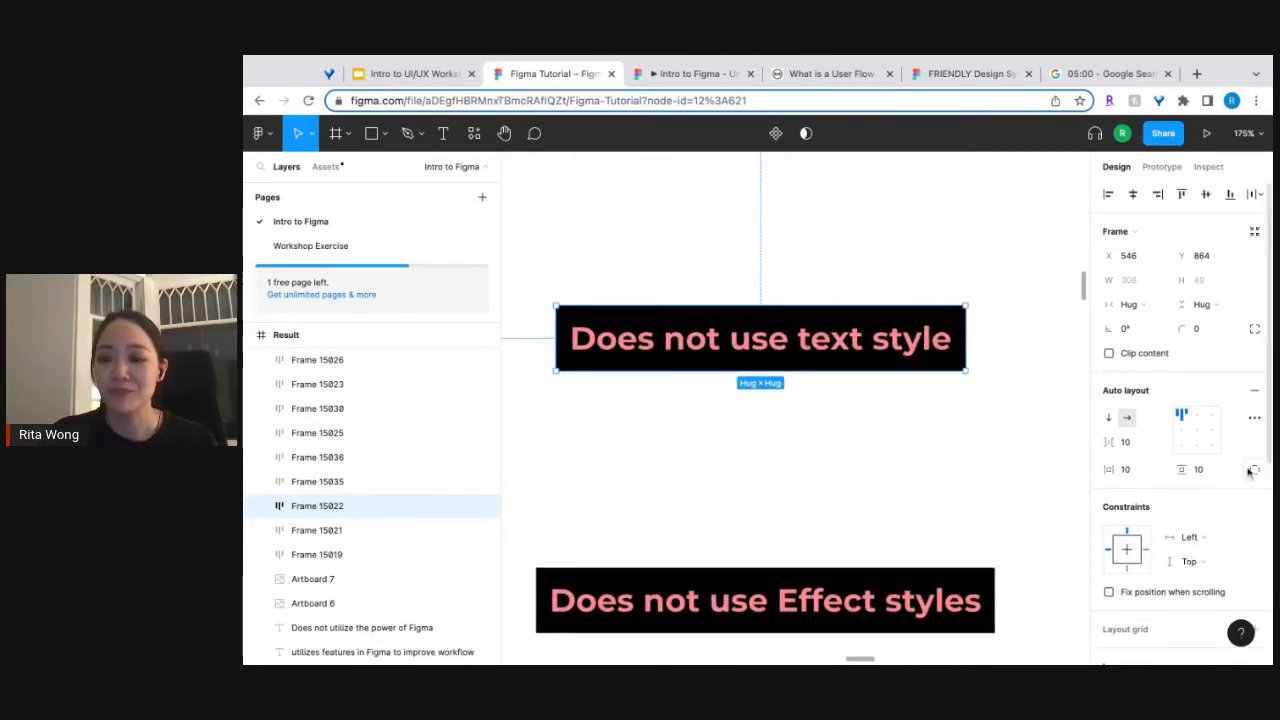
scroll(1248, 472, "down", 5)
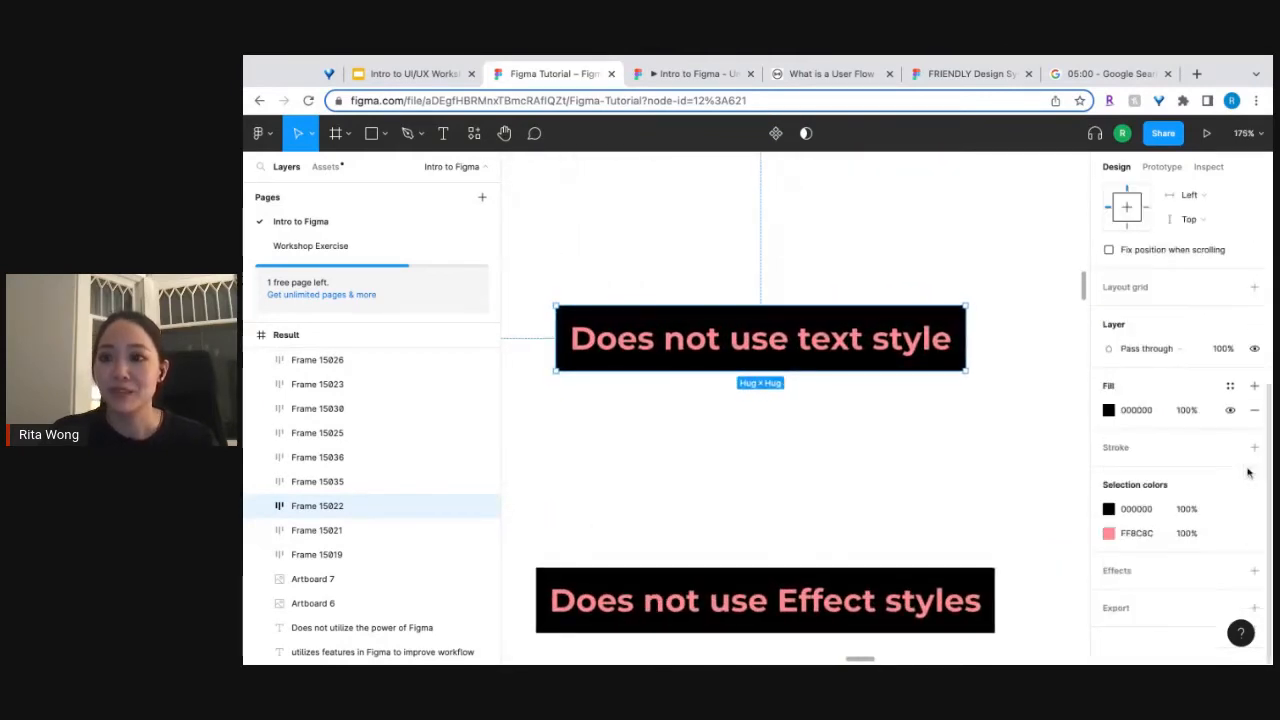
left_click(1254, 571)
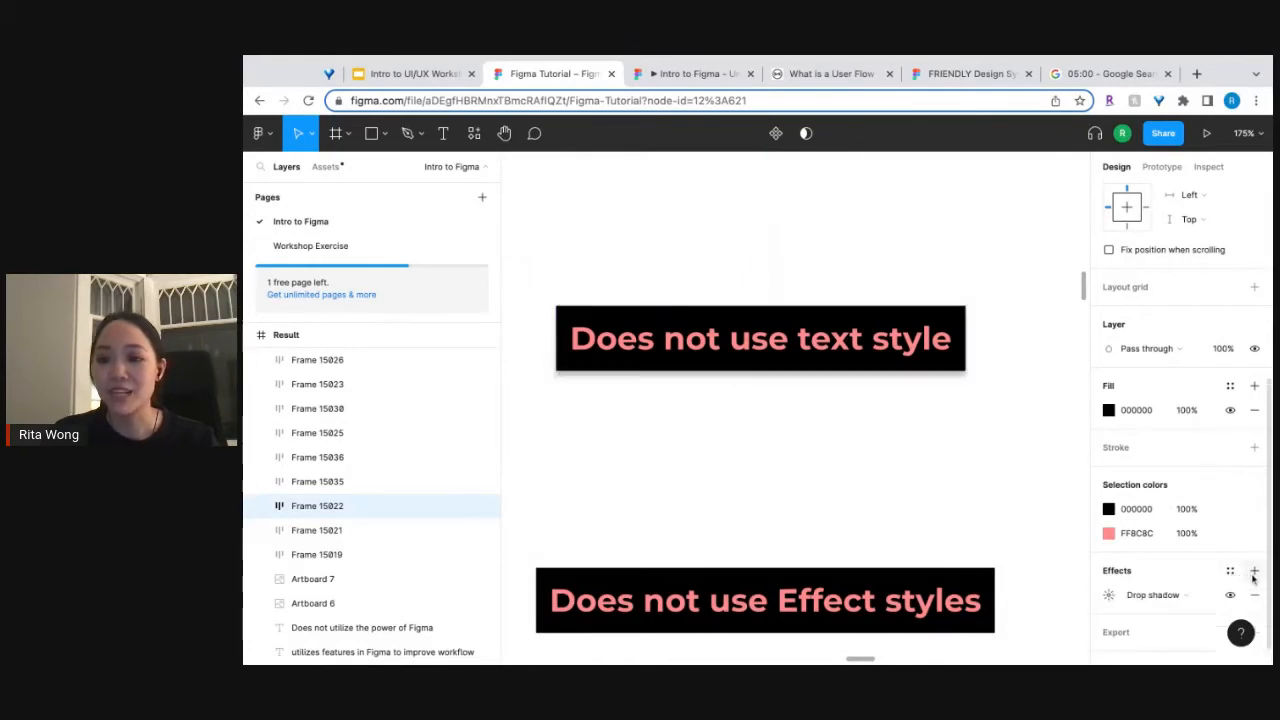
left_click(1108, 595)
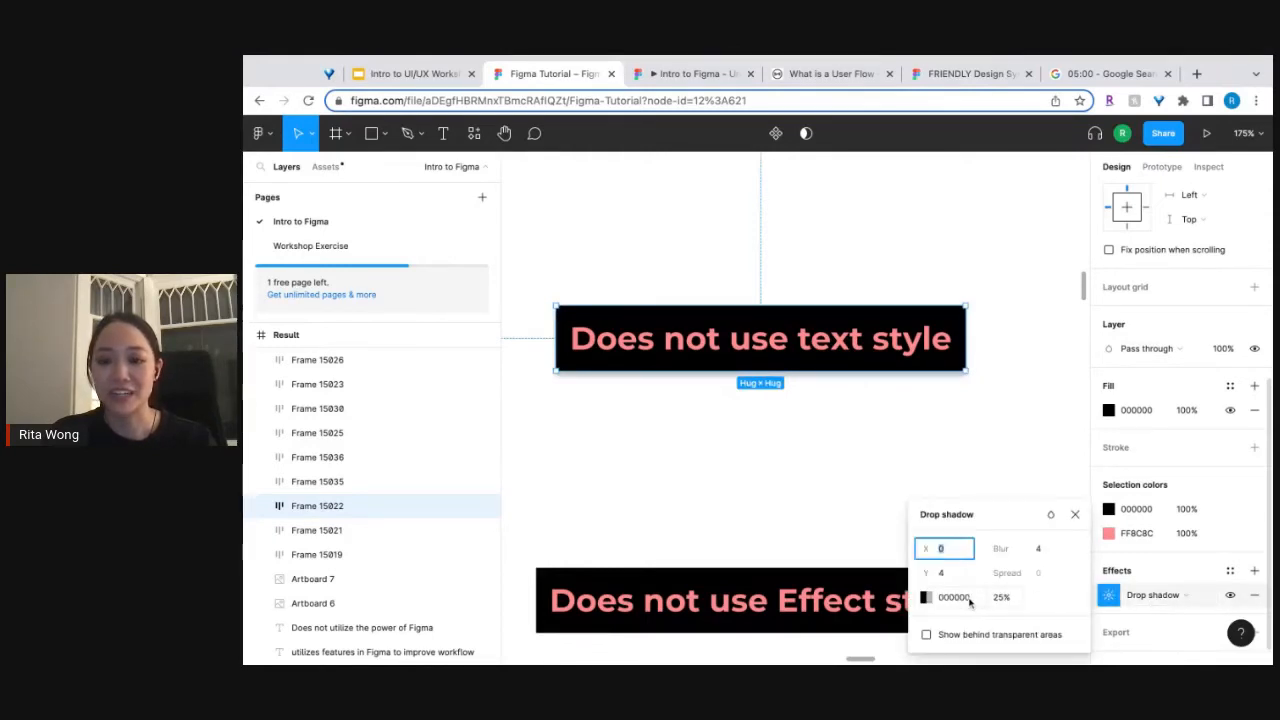
left_click(1048, 549)
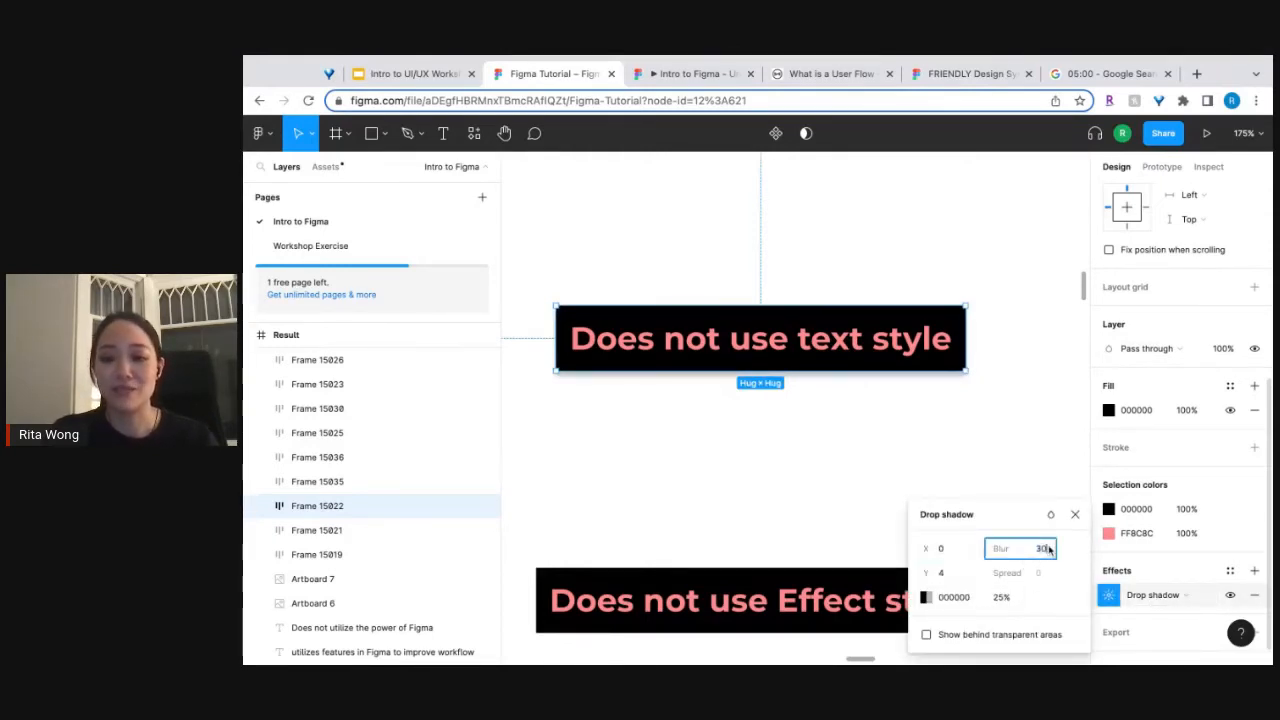
Set the label's drop shadow color to the light blue document color 3CC4F0.
left_click(926, 597)
left_click(927, 598)
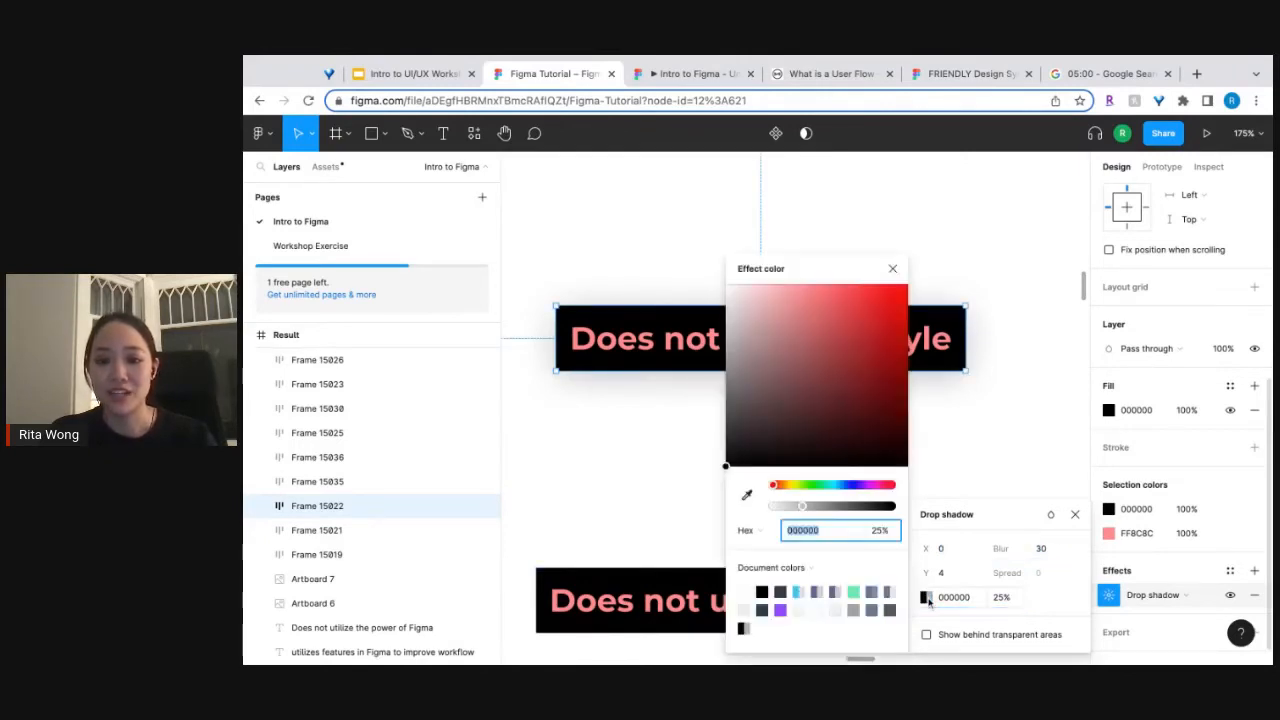
left_click(800, 590)
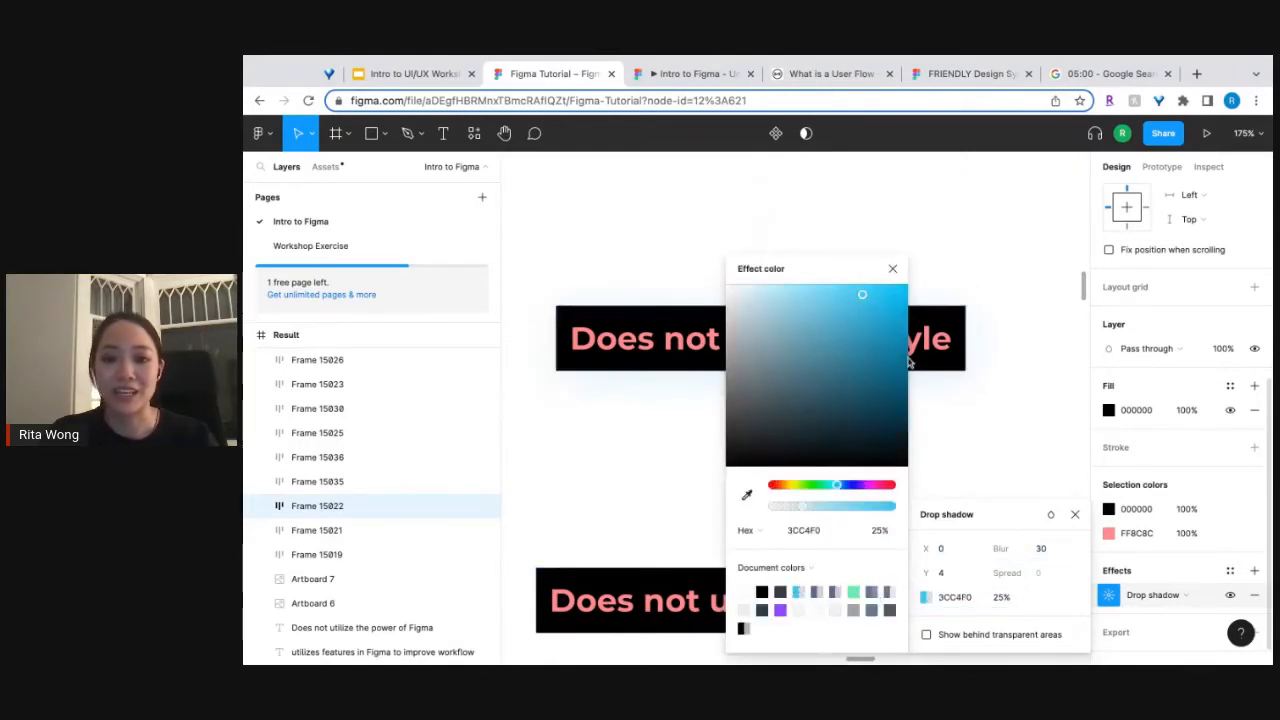
left_click(894, 269)
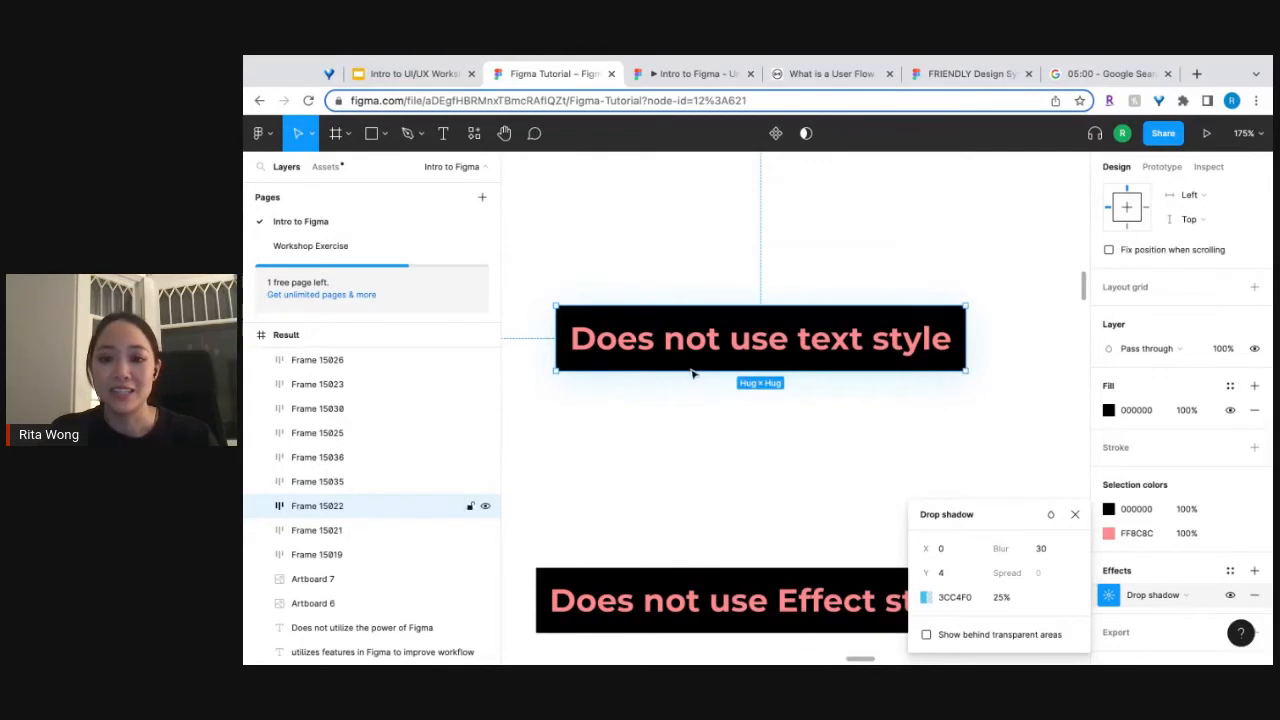
Remove the drop shadow from the "Does not use text style" label and deselect it.
left_click(1254, 595)
scroll(826, 449, "down", 5)
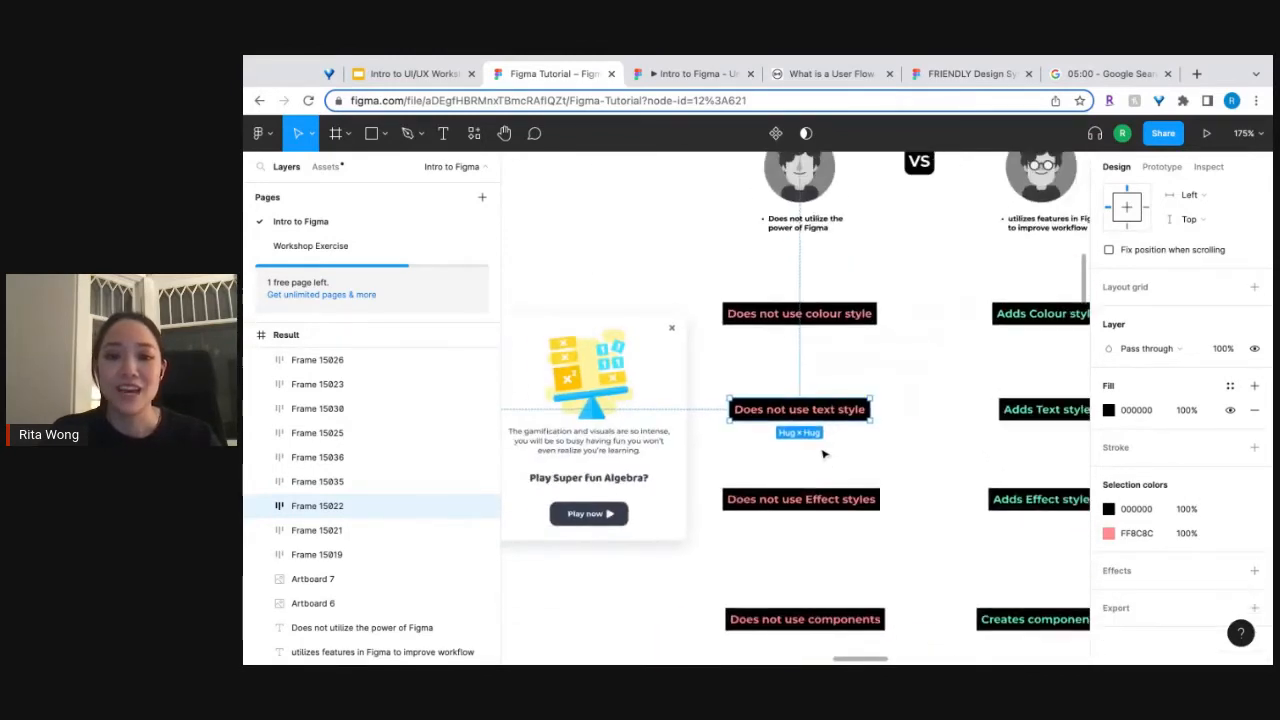
left_click(723, 483)
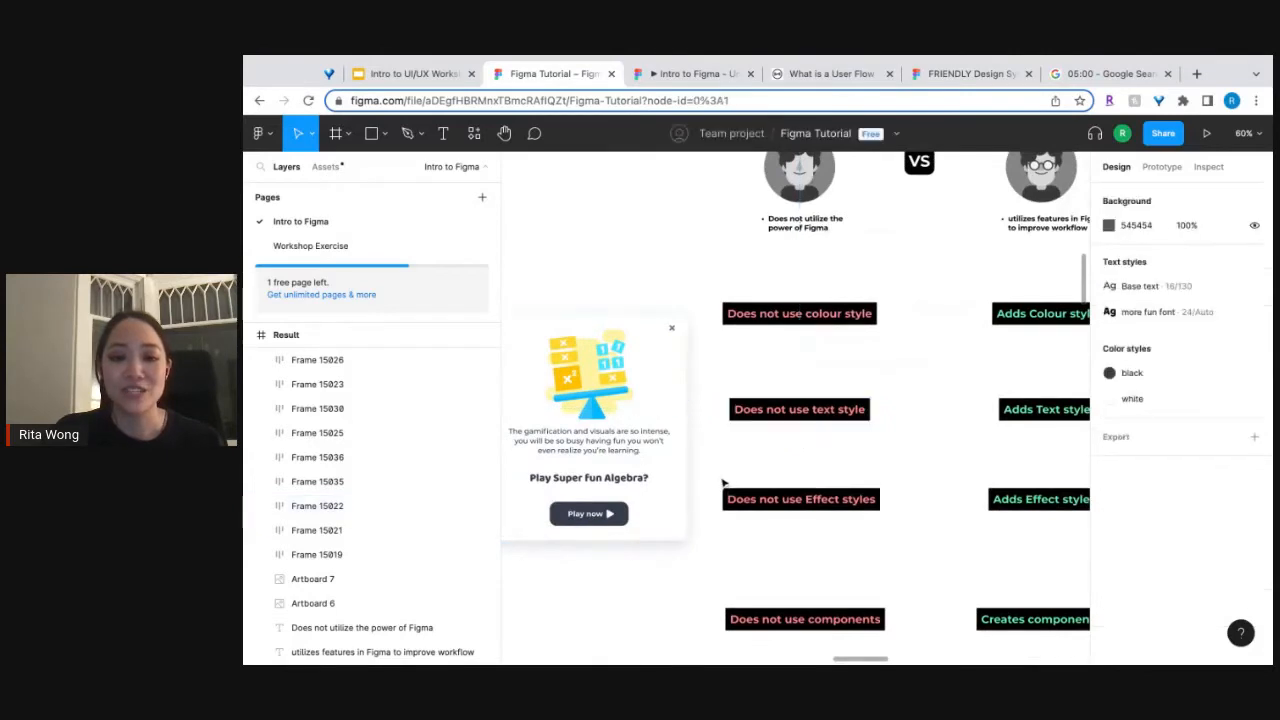
Check the pop-up window's drop shadow settings and create an effect style named soft shadow from that shadow.
scroll(723, 483, "left", 2)
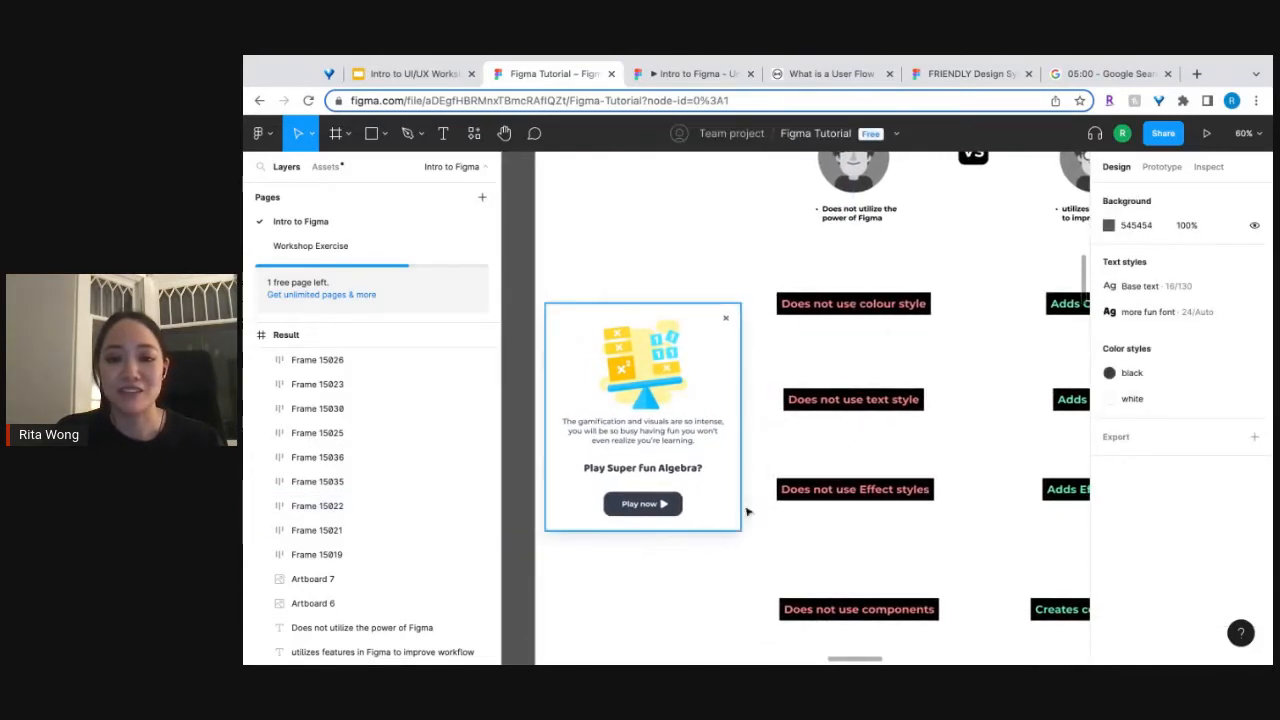
left_click(738, 509)
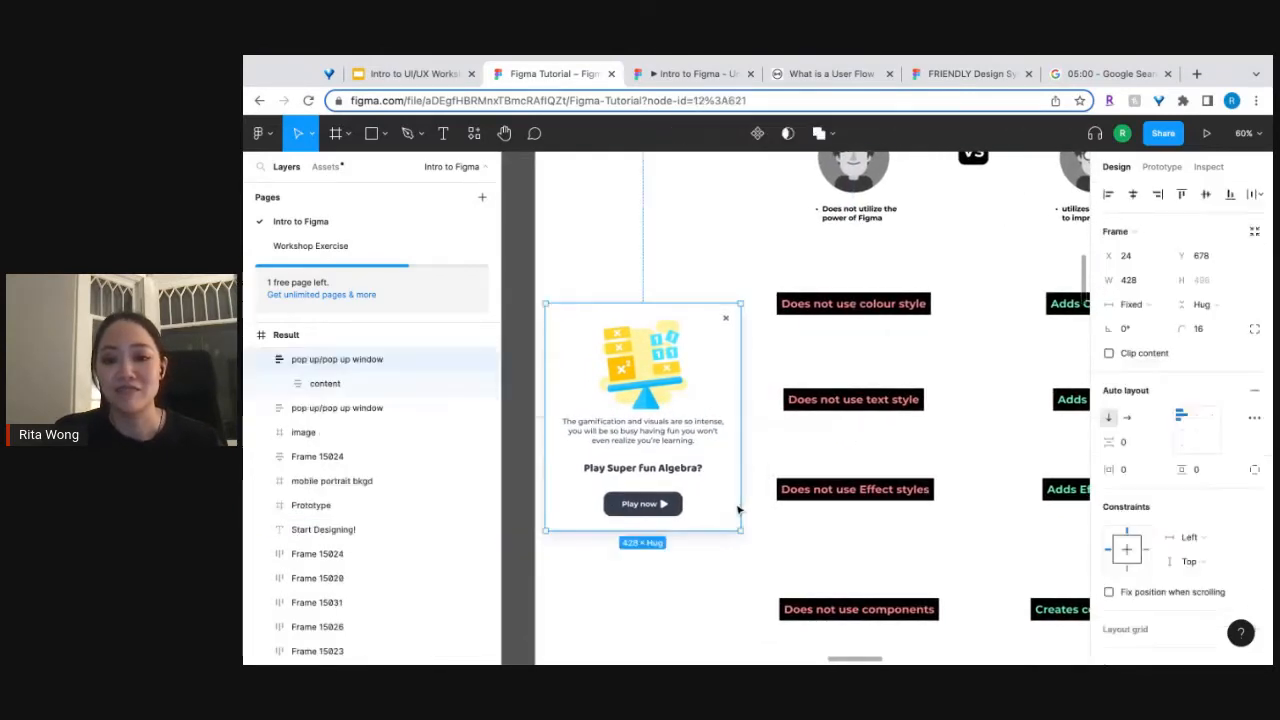
scroll(1137, 578, "down", 5)
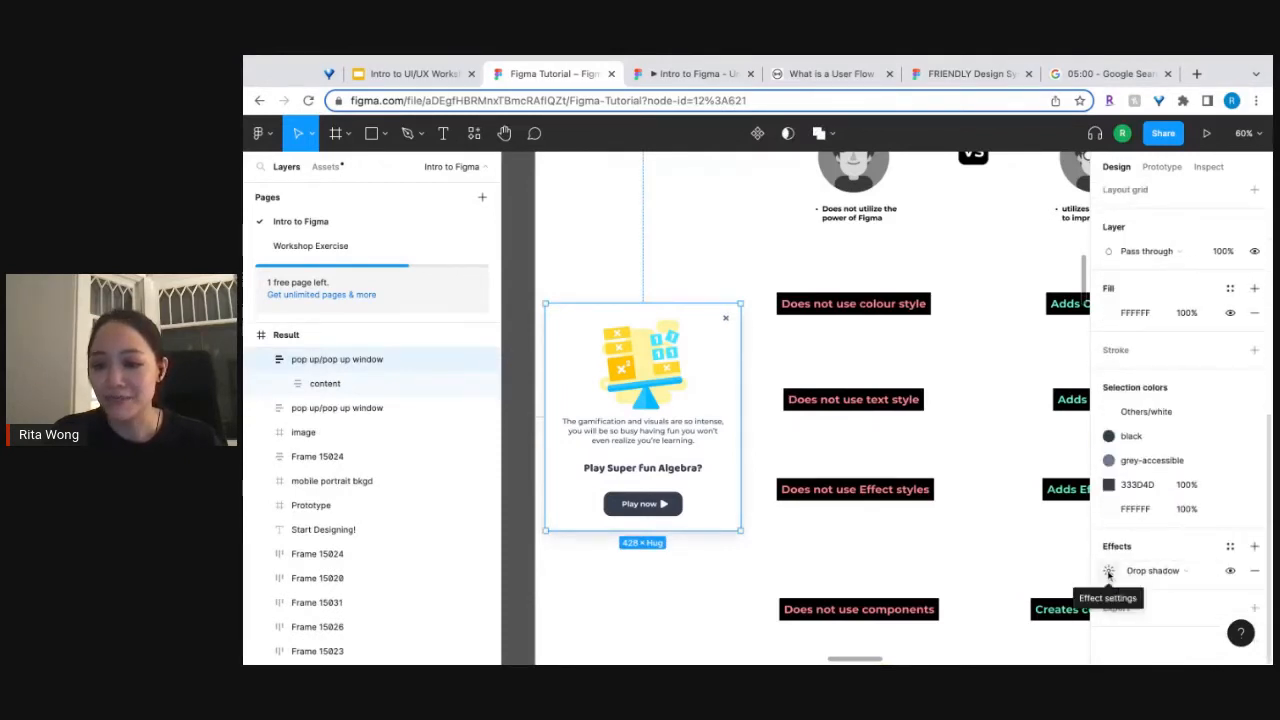
left_click(1108, 572)
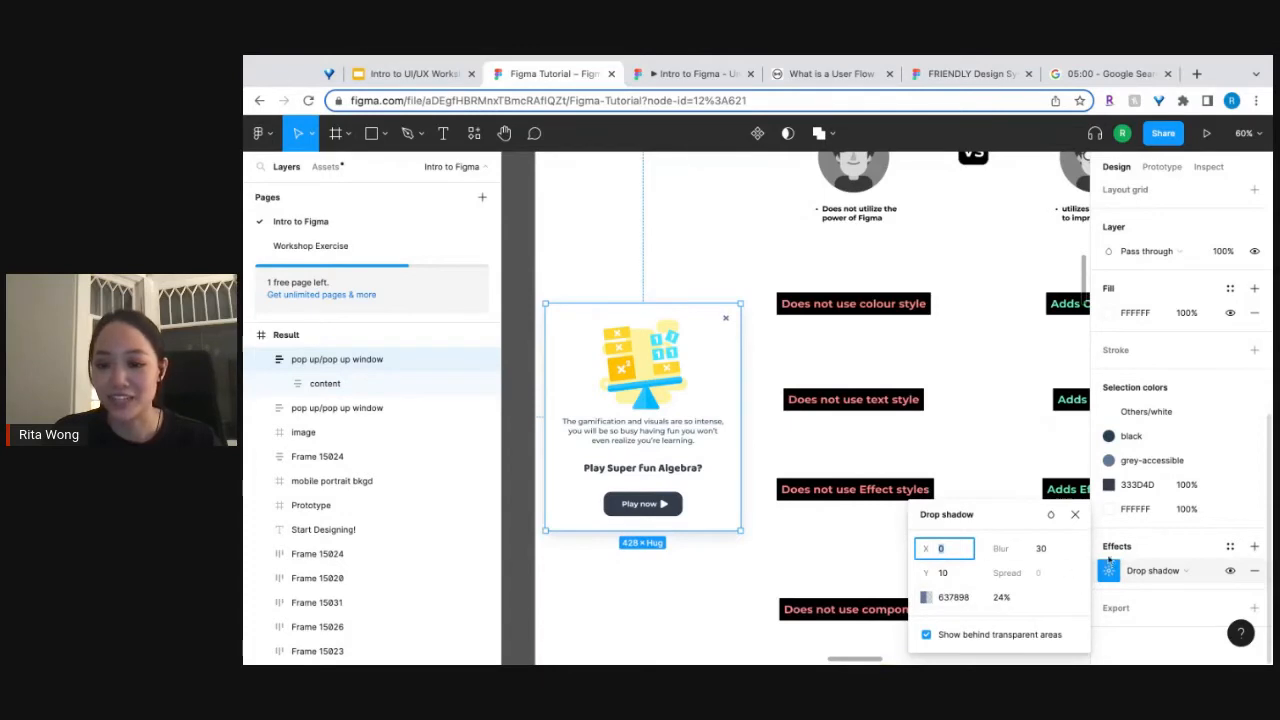
left_click(1112, 571)
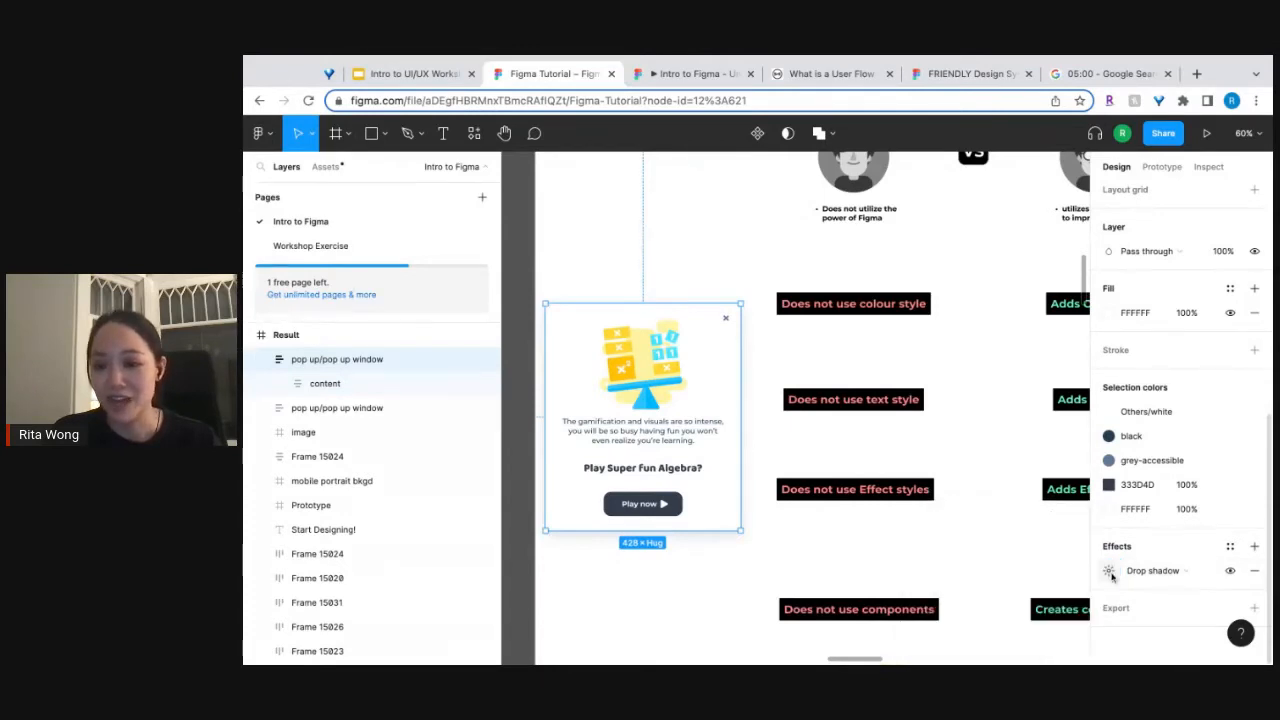
left_click(1230, 547)
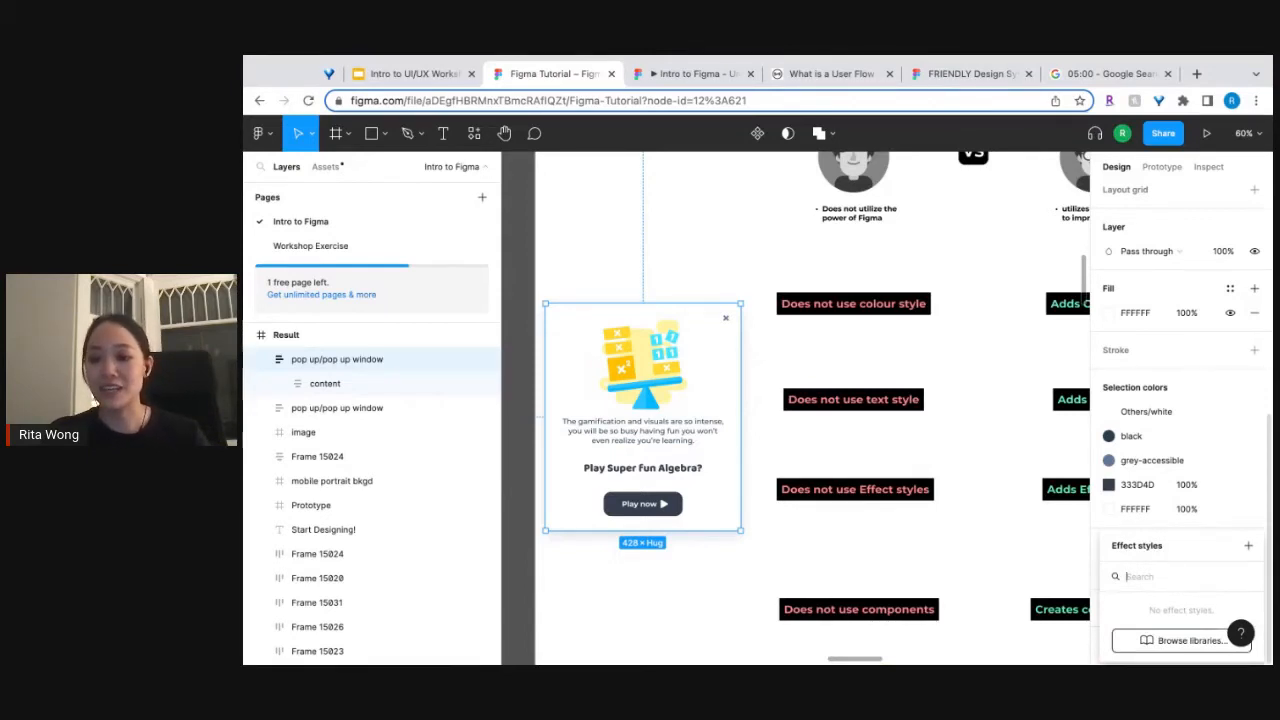
left_click(1249, 547)
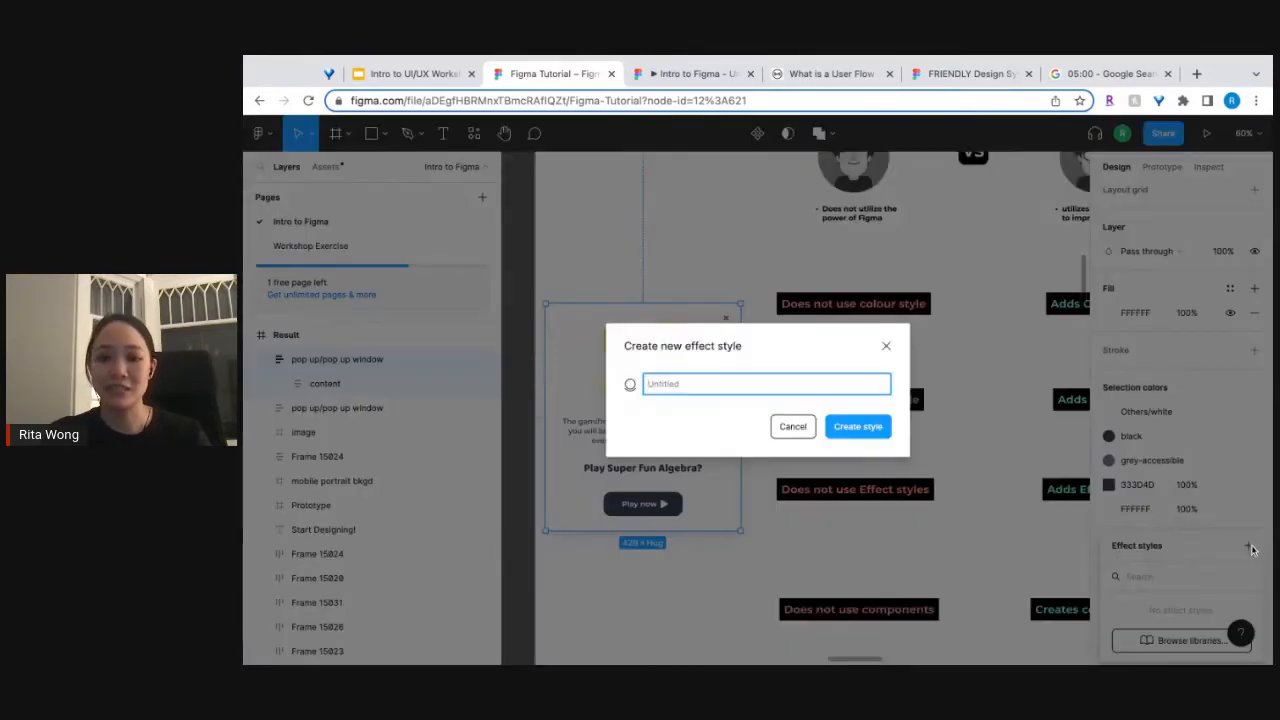
type("soft sh")
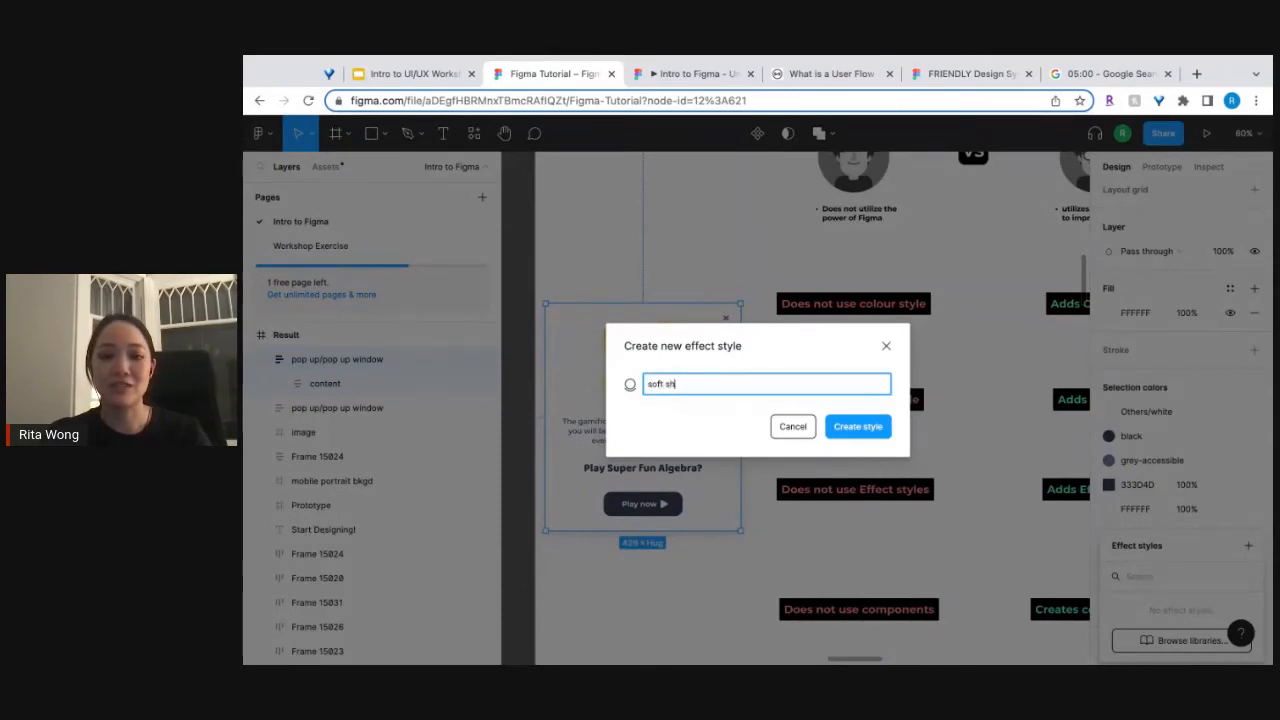
type("adow")
key("Return")
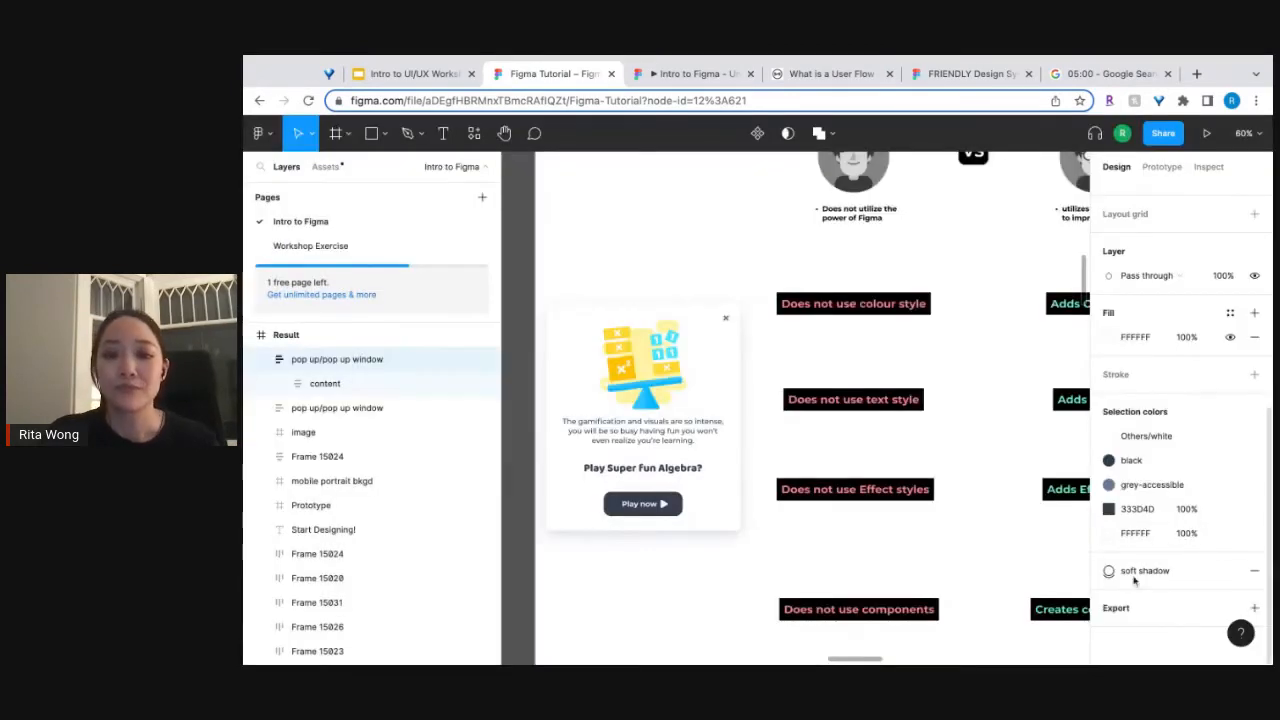
Move the pop-up window straight down beside the math illustration below the "Does not use components" label and deselect it.
scroll(957, 484, "down", 2)
scroll(957, 484, "right", 2)
scroll(957, 484, "down", 1)
scroll(957, 484, "down", 3)
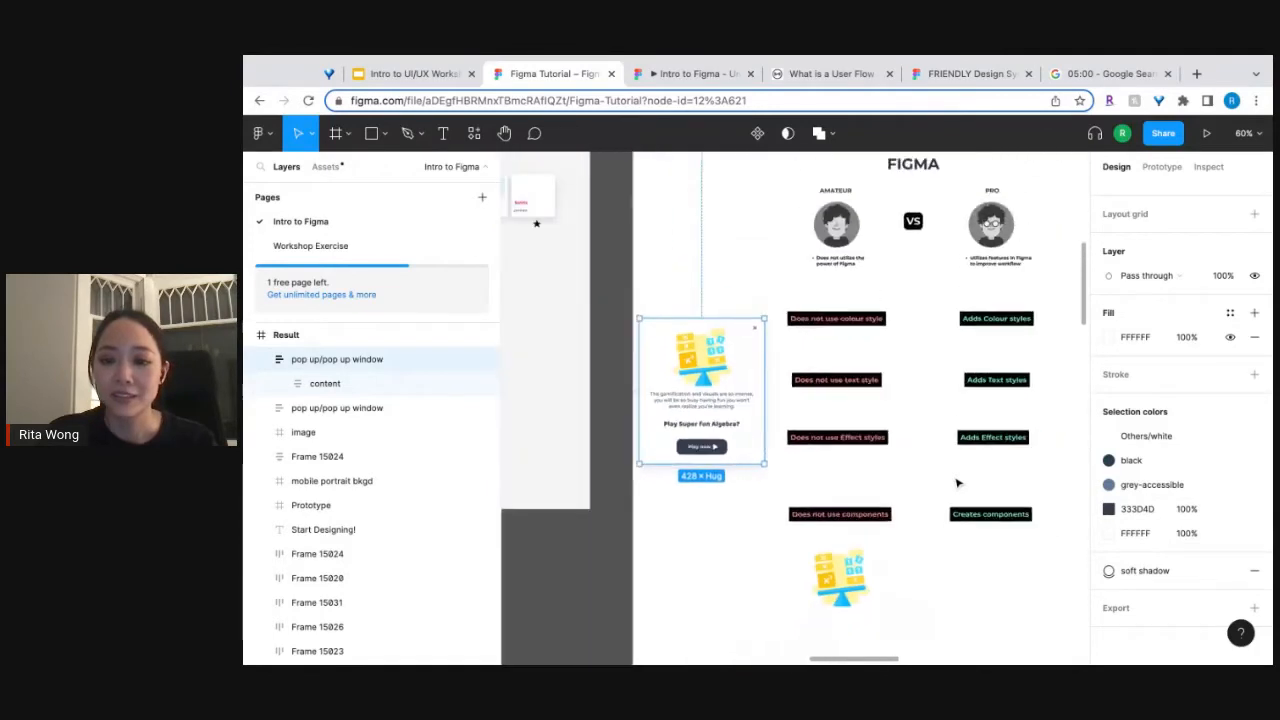
scroll(957, 484, "up", 2)
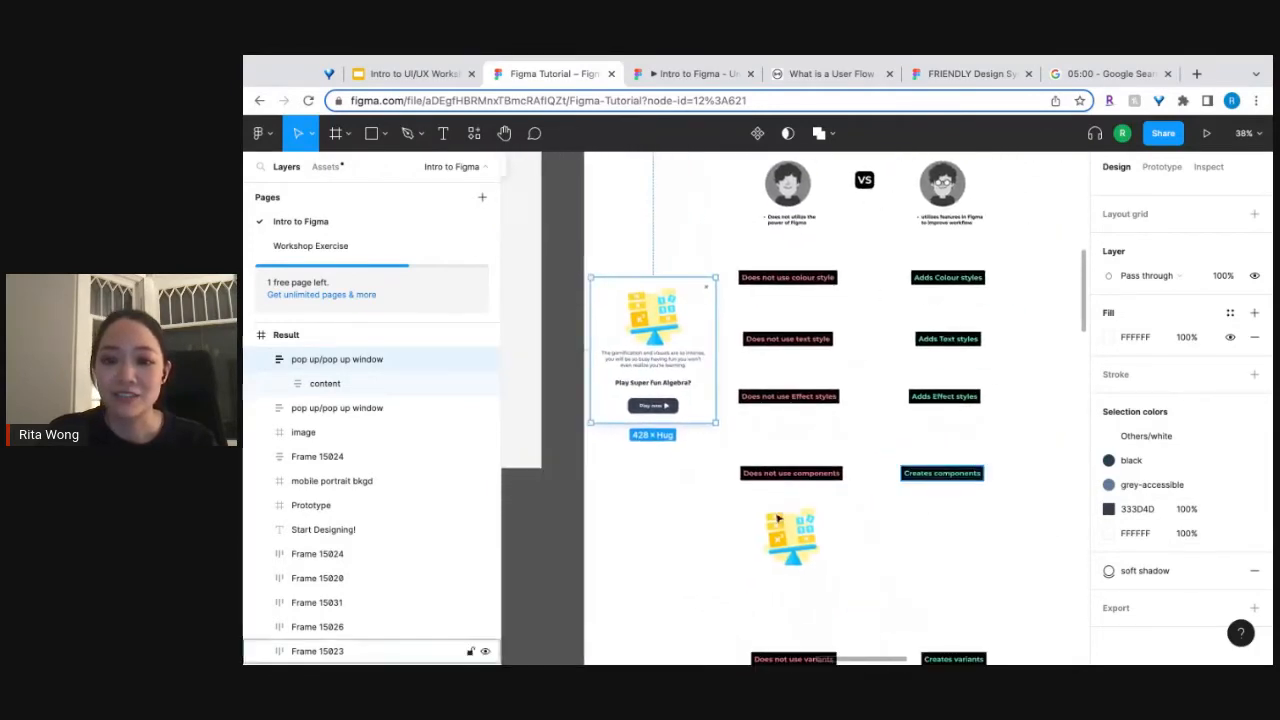
left_click(530, 558)
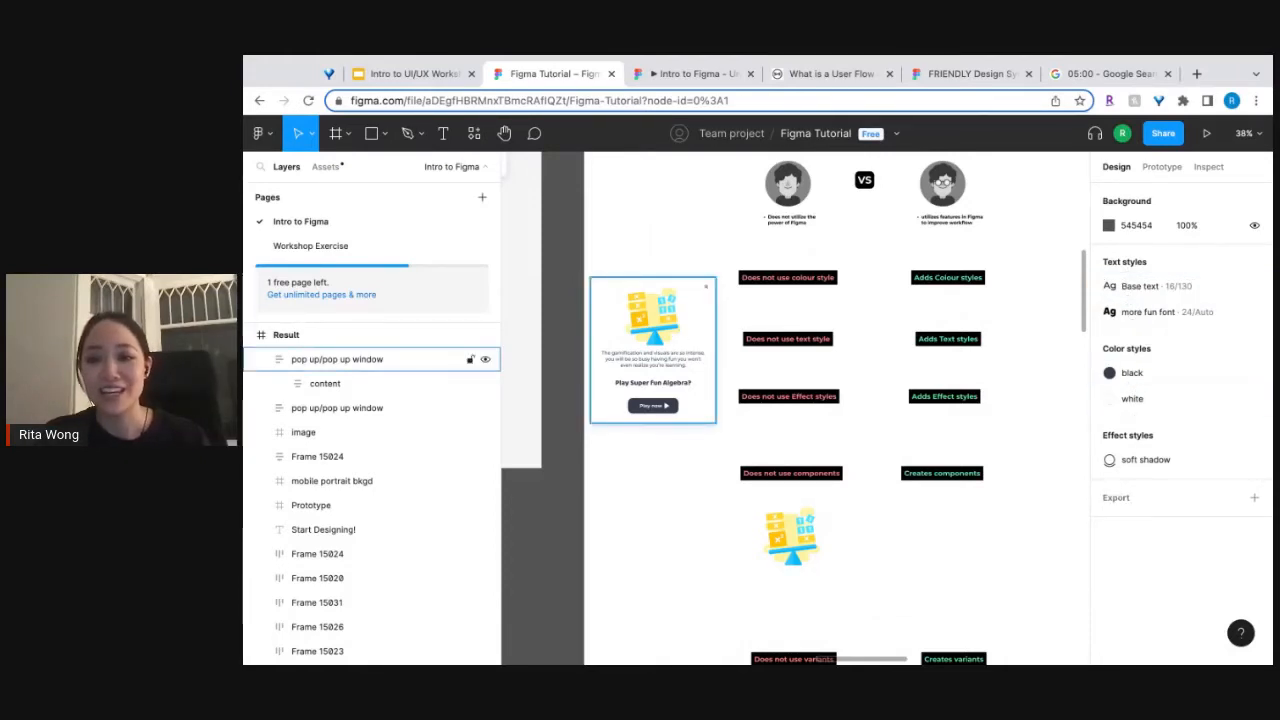
left_click(681, 333)
left_click_drag(681, 333, 686, 551)
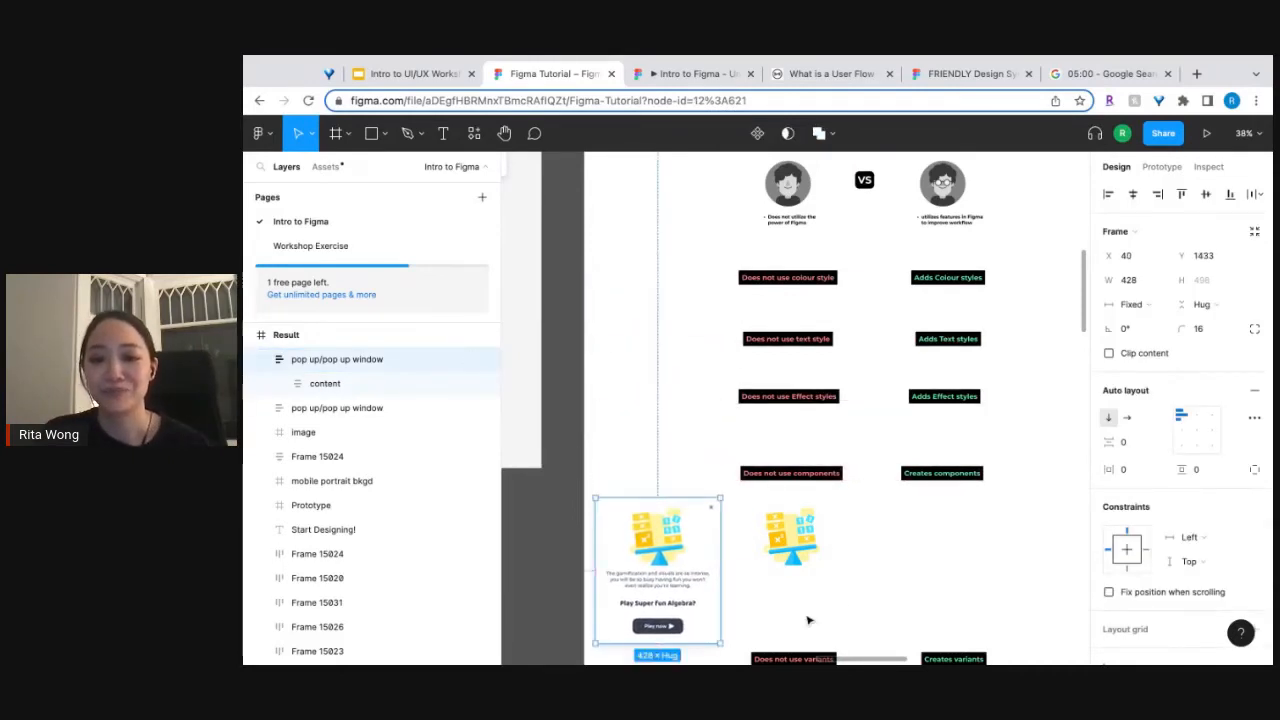
left_click(856, 595)
Compare the standalone math illustration under "Does not use components" with the one inside the pop-up window.
scroll(857, 600, "down", 2)
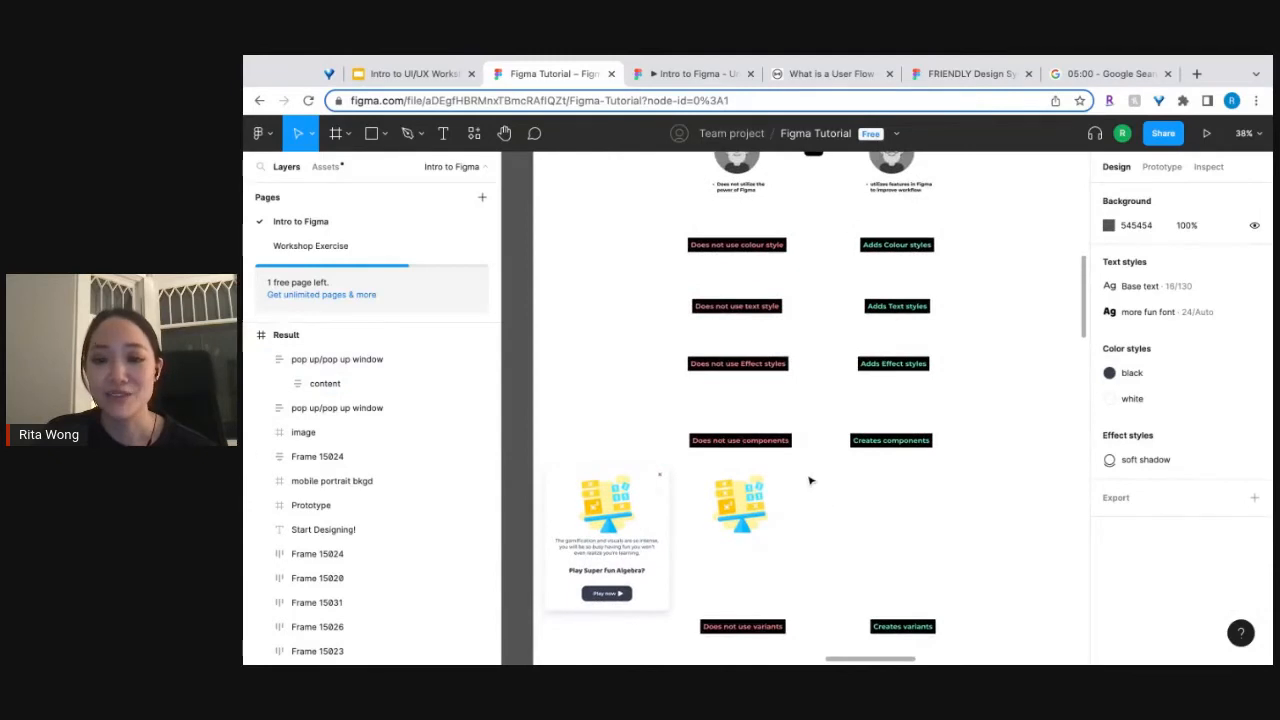
scroll(810, 481, "up", 5)
scroll(811, 481, "up", 1)
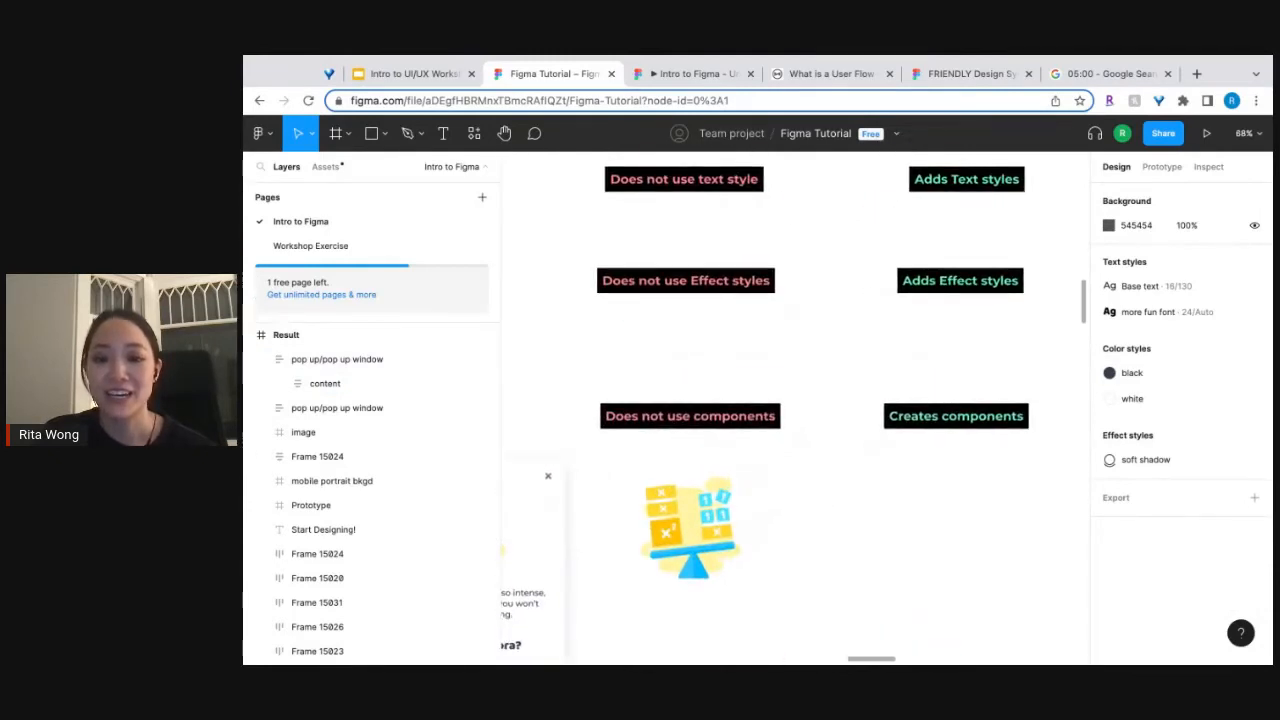
scroll(795, 408, "down", 2)
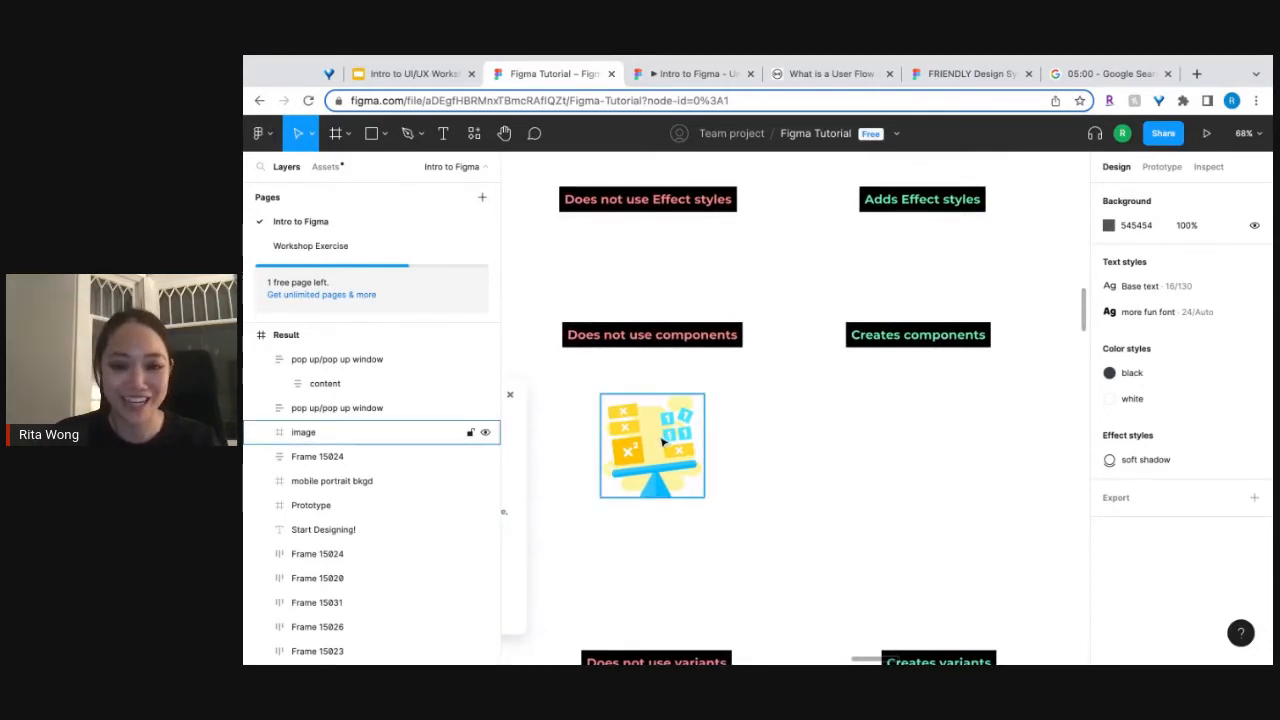
scroll(758, 421, "left", 5)
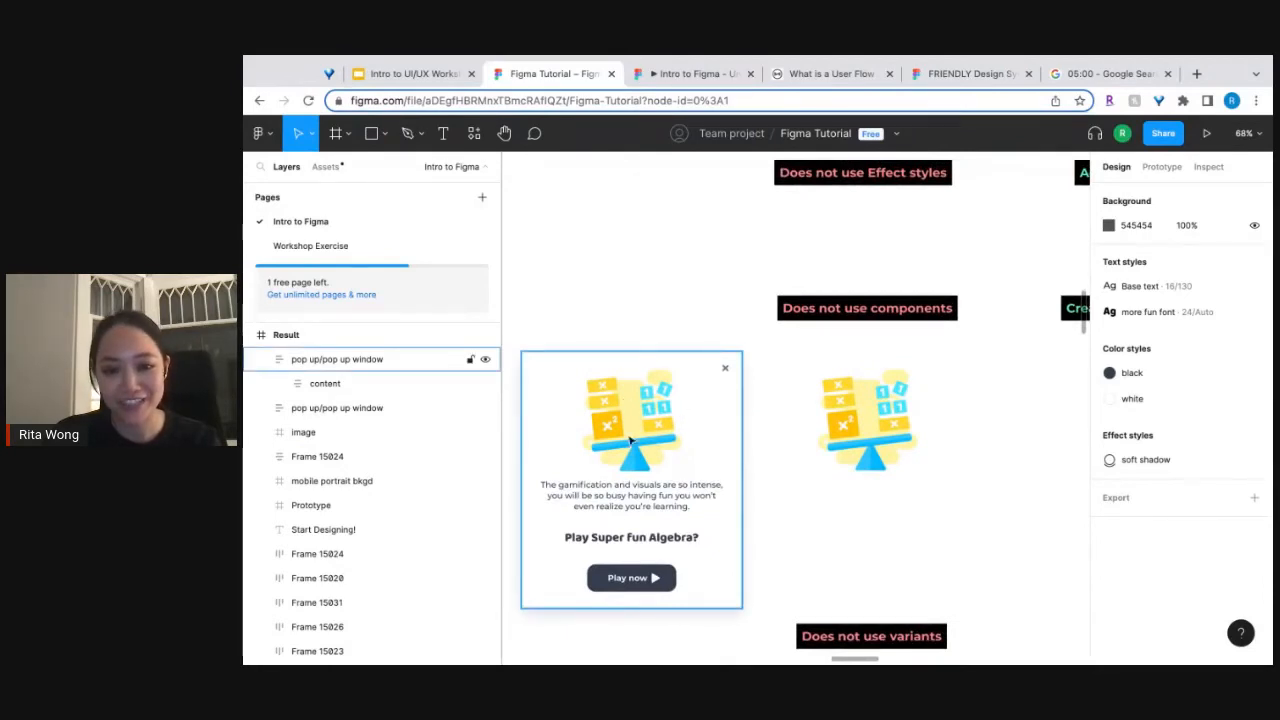
left_click(889, 446)
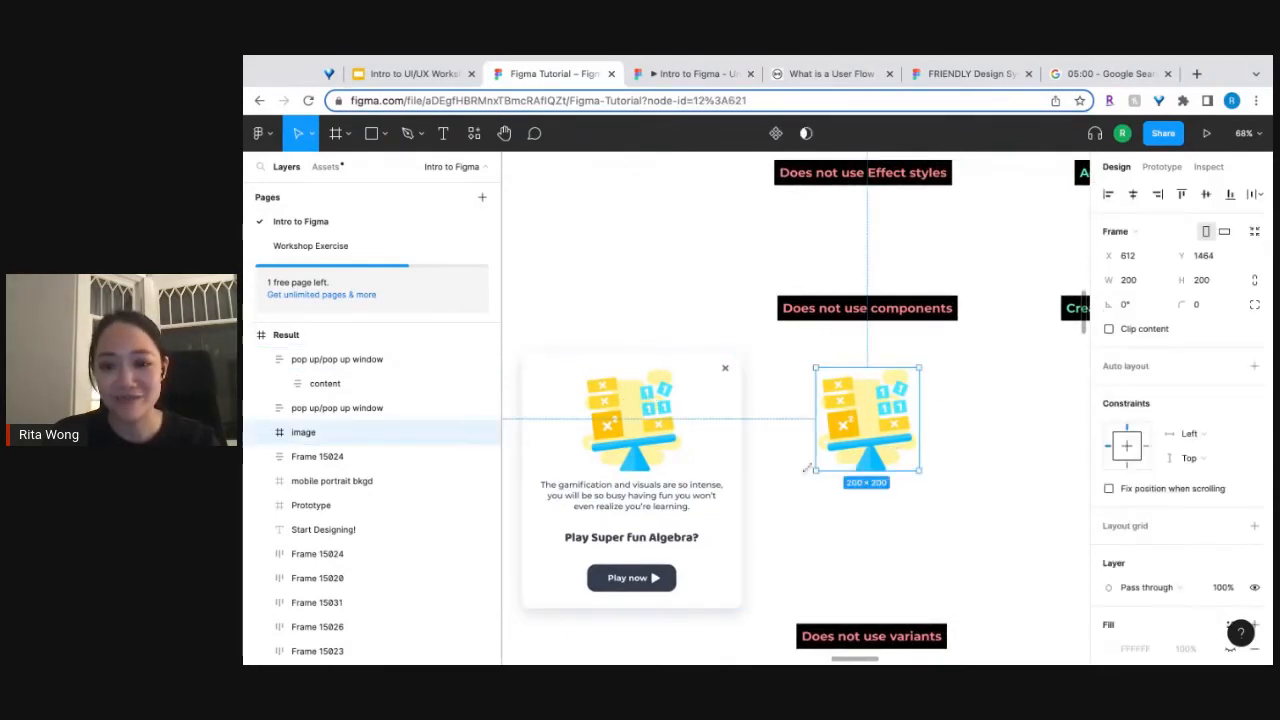
left_click(1014, 429)
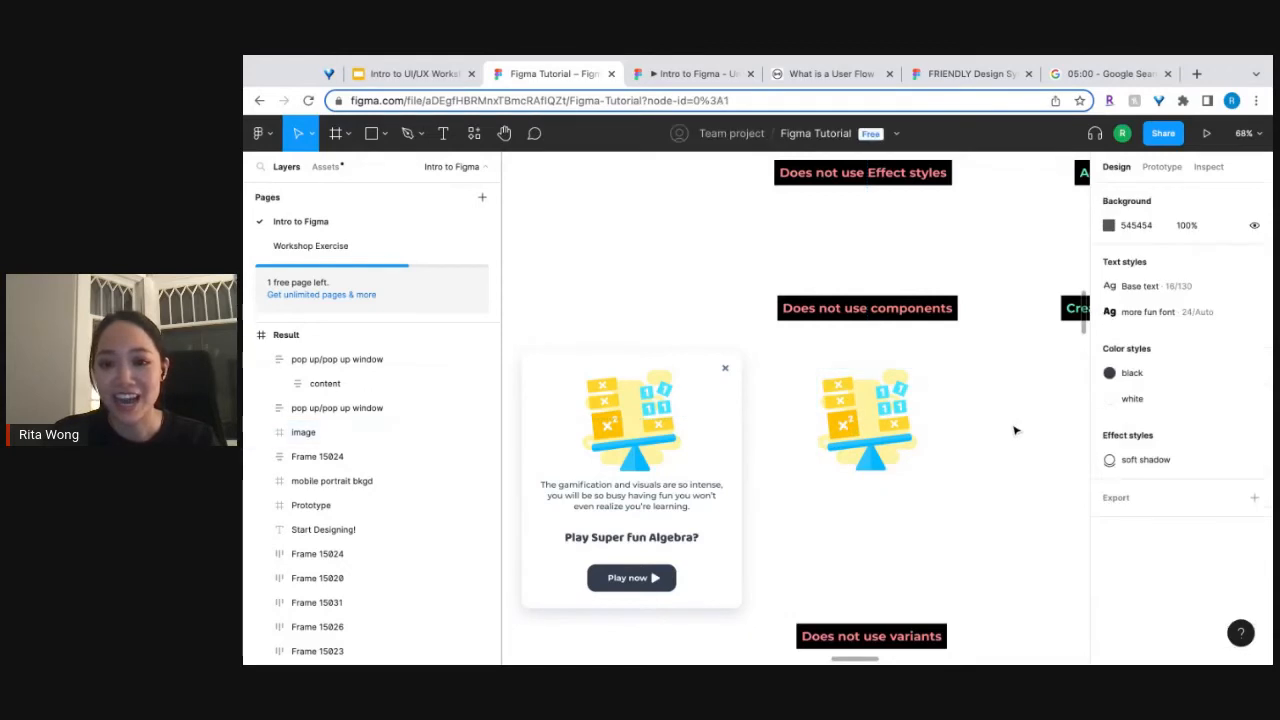
scroll(1014, 429, "right", 4)
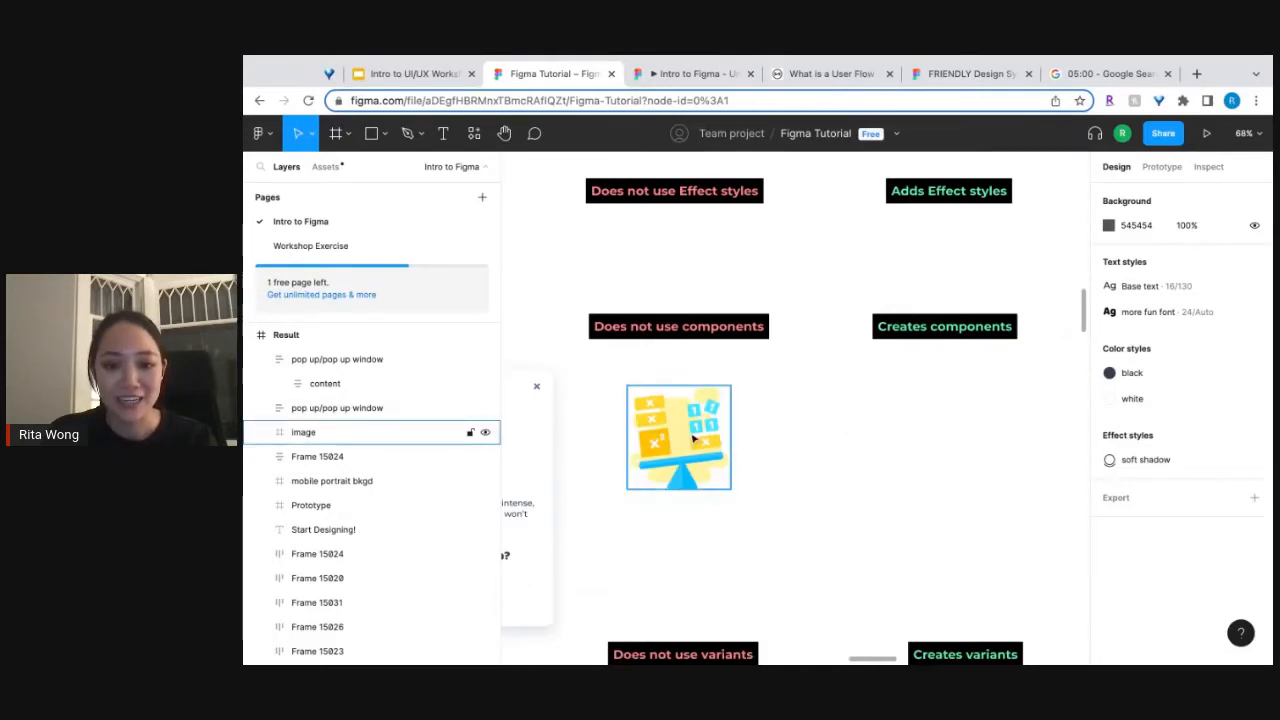
scroll(694, 439, "left", 2)
scroll(694, 439, "right", 2)
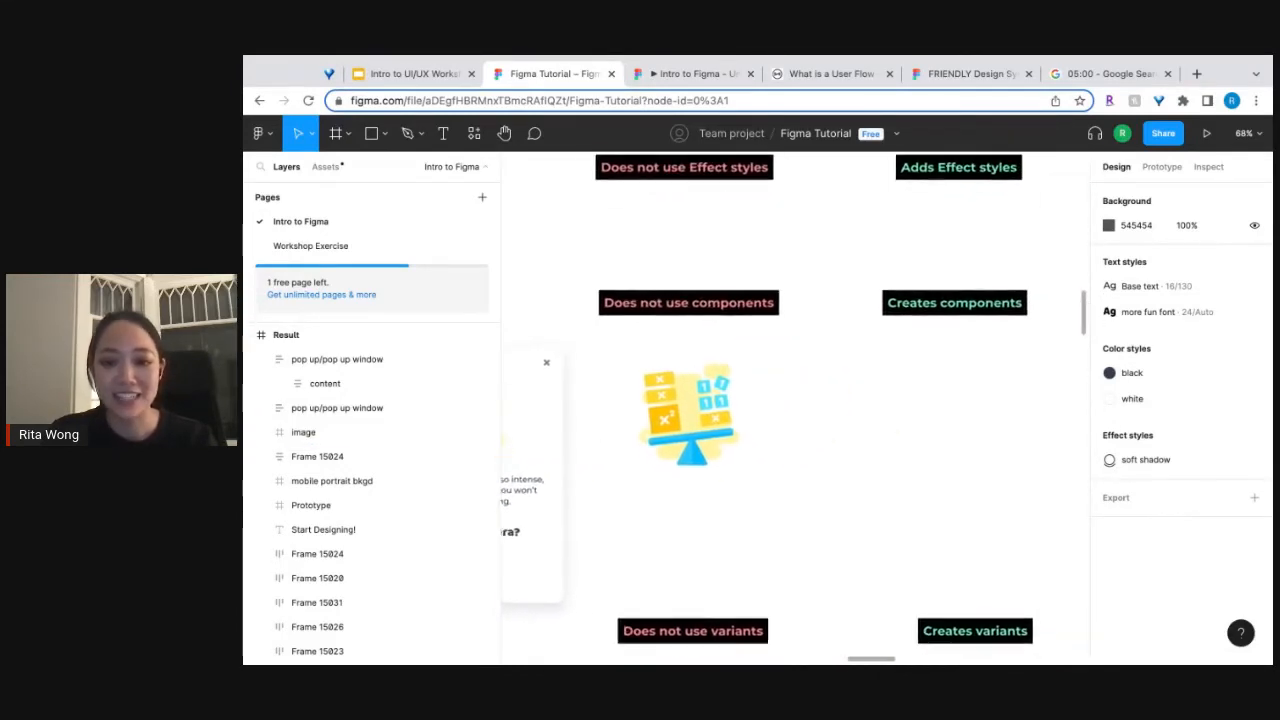
Duplicate the math illustration horizontally so the copy sits below the "Creates components" label.
left_click(688, 412)
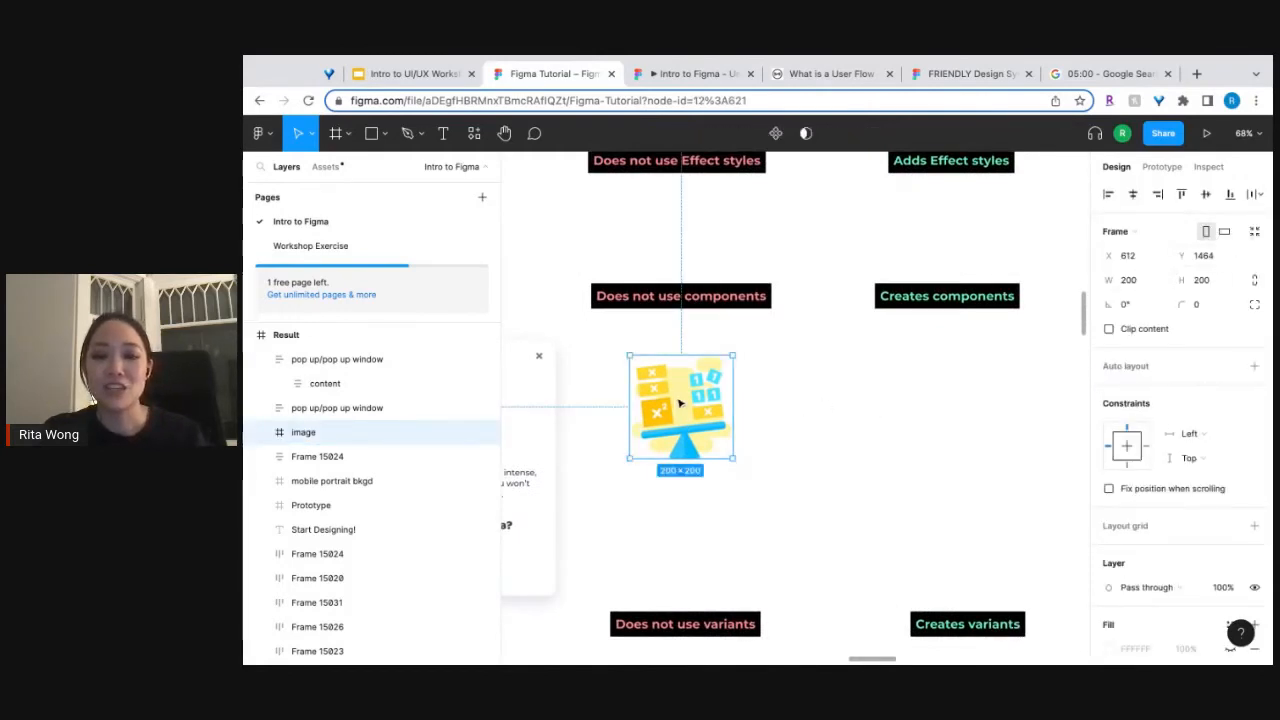
left_click_drag(680, 403, 945, 415)
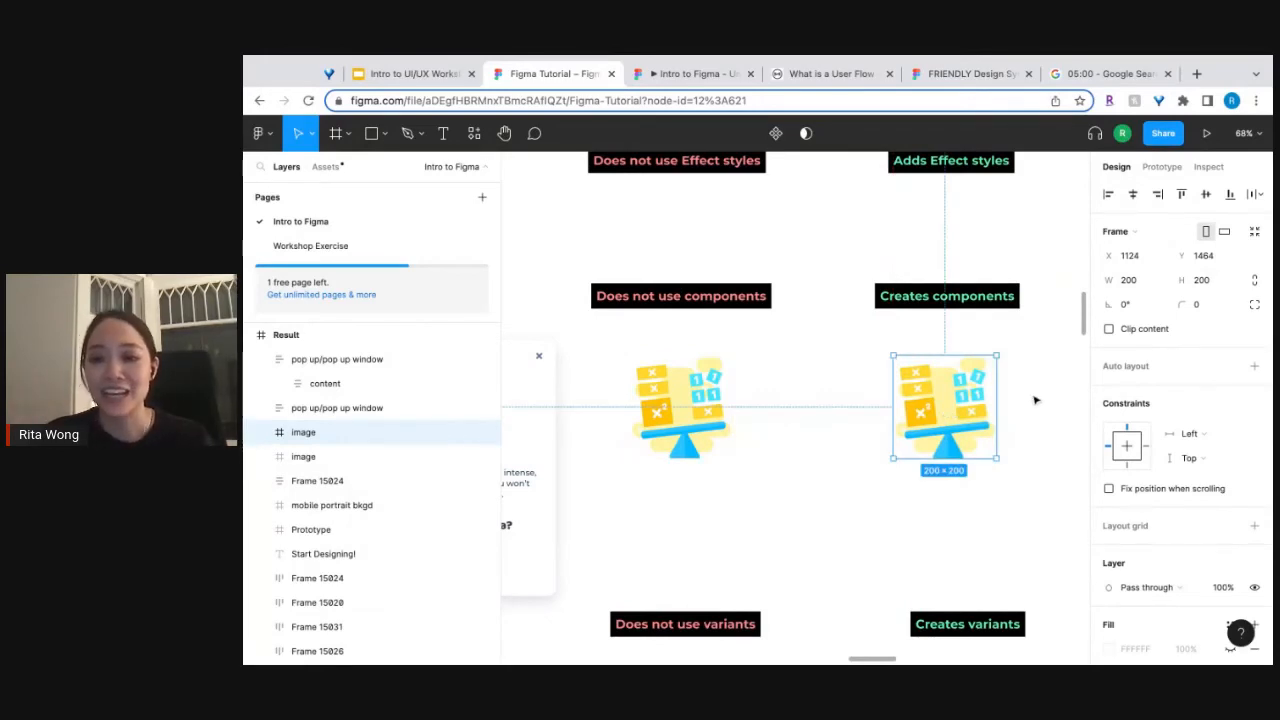
Turn the illustration copy under "Creates components" into a component and show the file's local components in the asset library.
scroll(1030, 401, "right", 2)
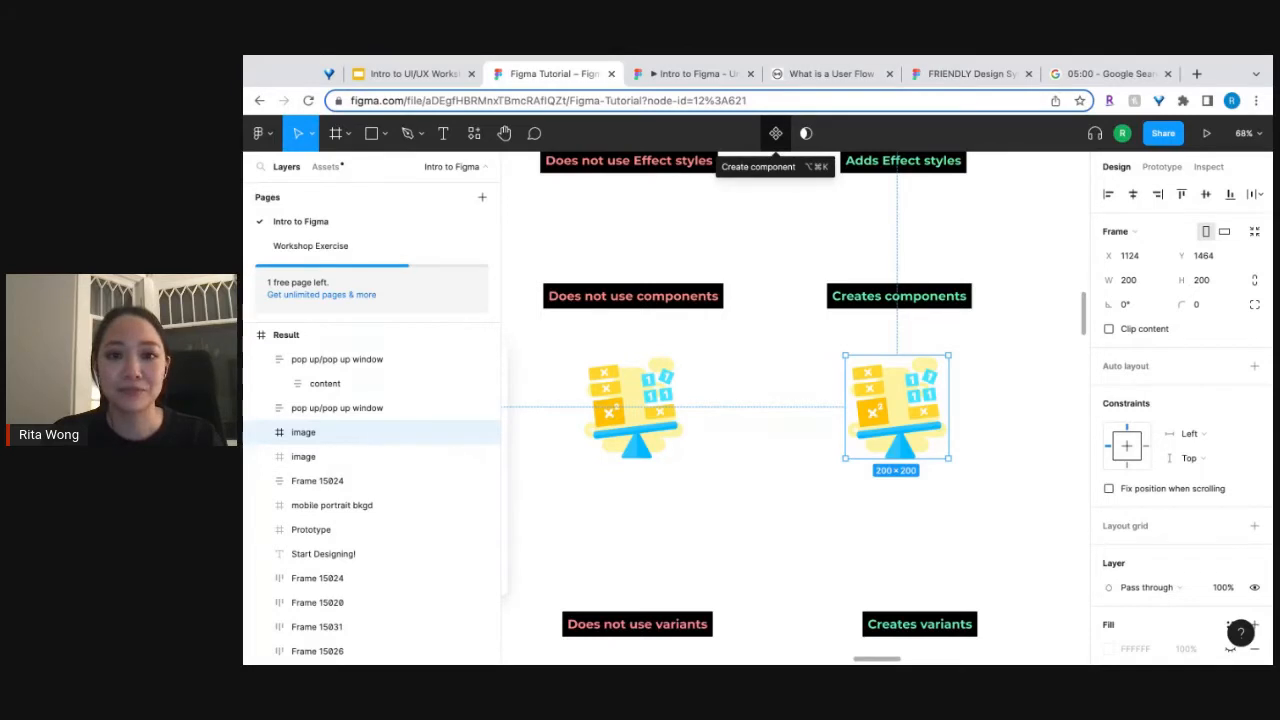
left_click(775, 133)
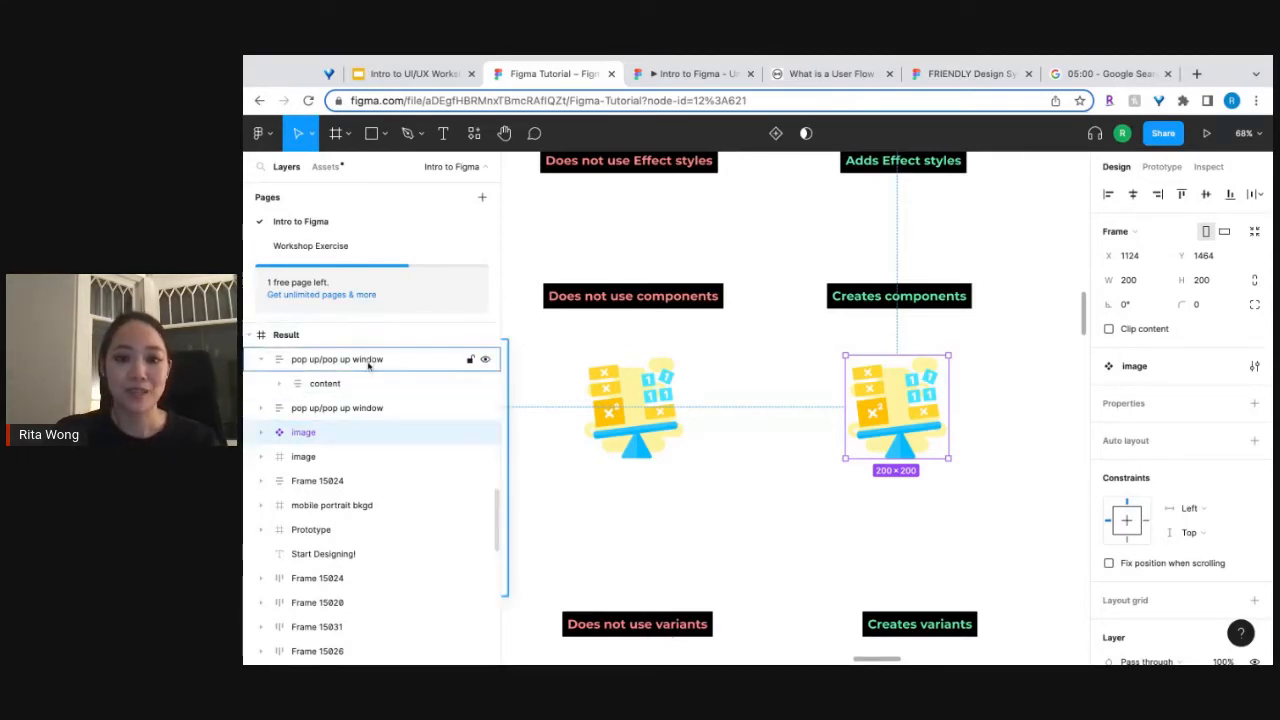
left_click(326, 168)
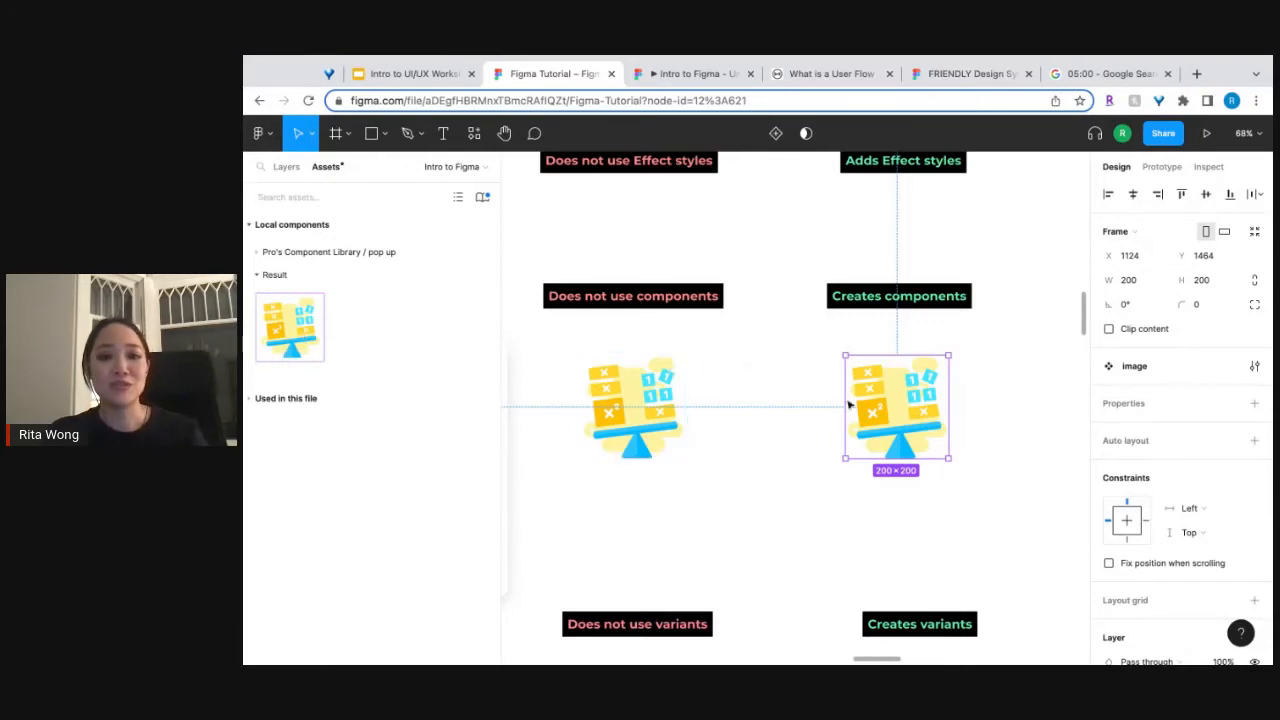
left_click(800, 436)
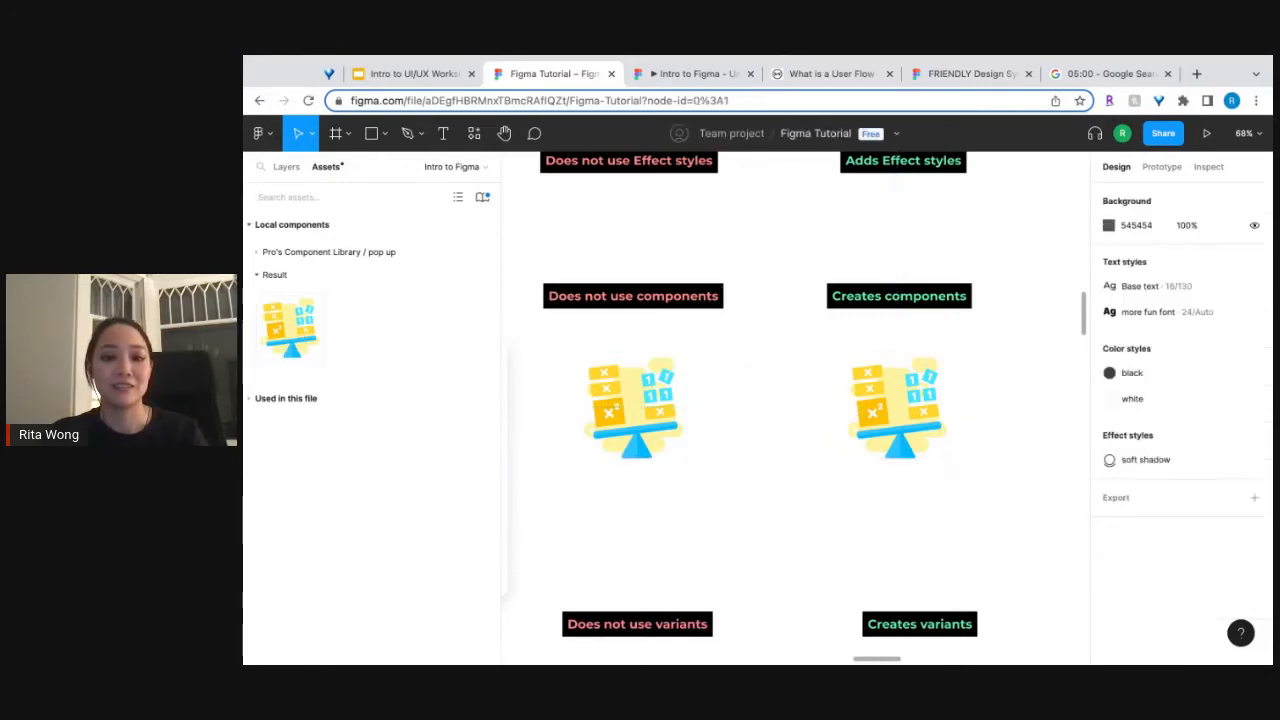
Undo the component creation for the illustration copy and create the component from it again.
left_click(897, 408)
key("ctrl+z")
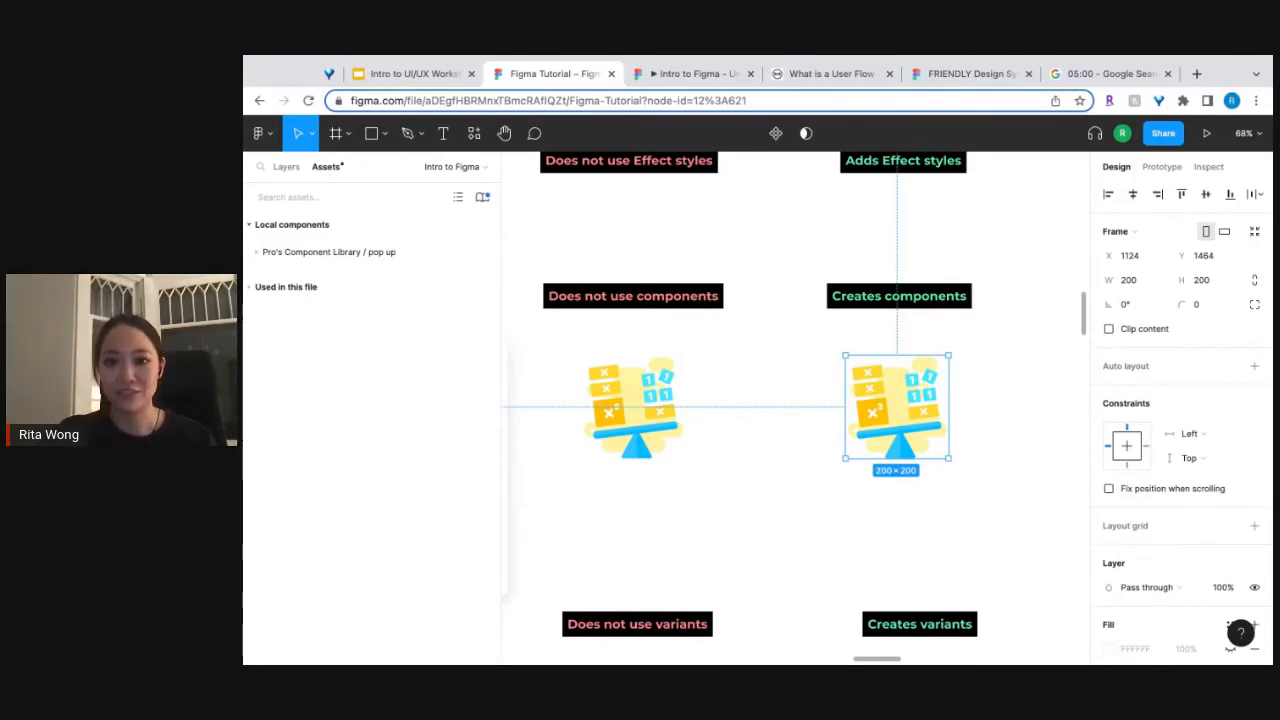
left_click(777, 139)
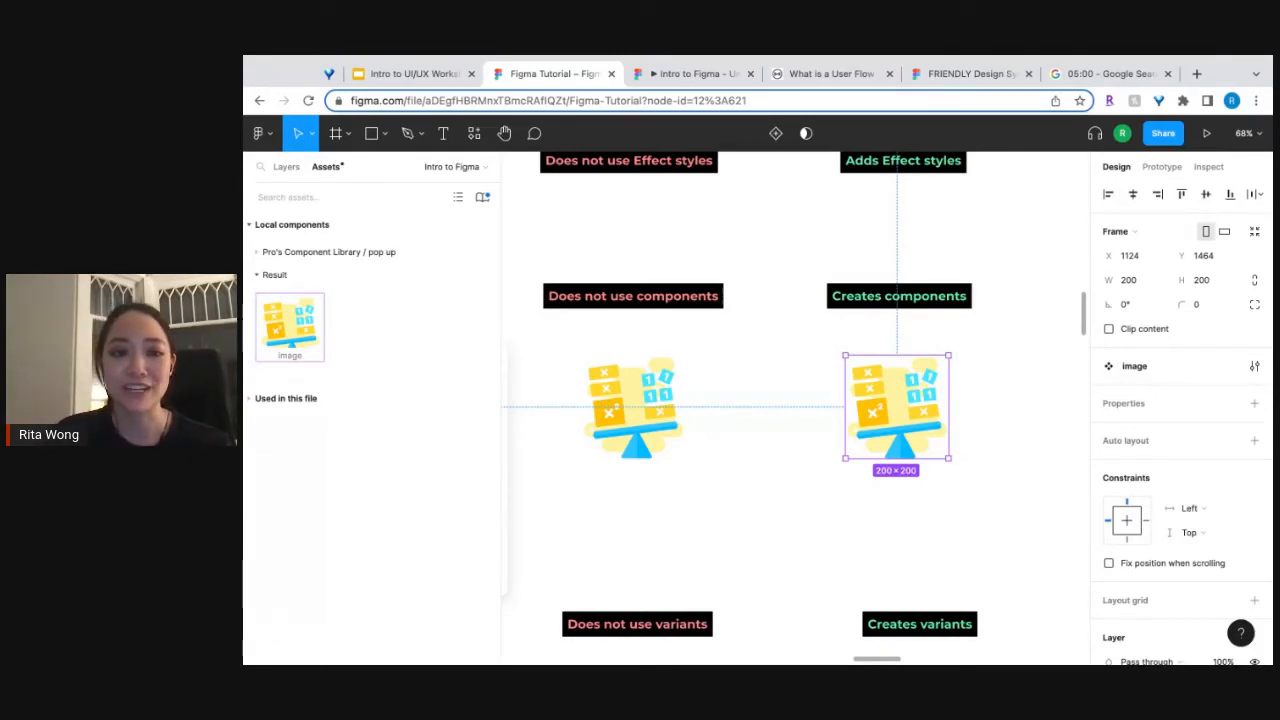
Try out an instance of the image component by placing it between the two illustrations, and delete it.
left_click_drag(290, 325, 982, 401)
scroll(789, 448, "down", 5)
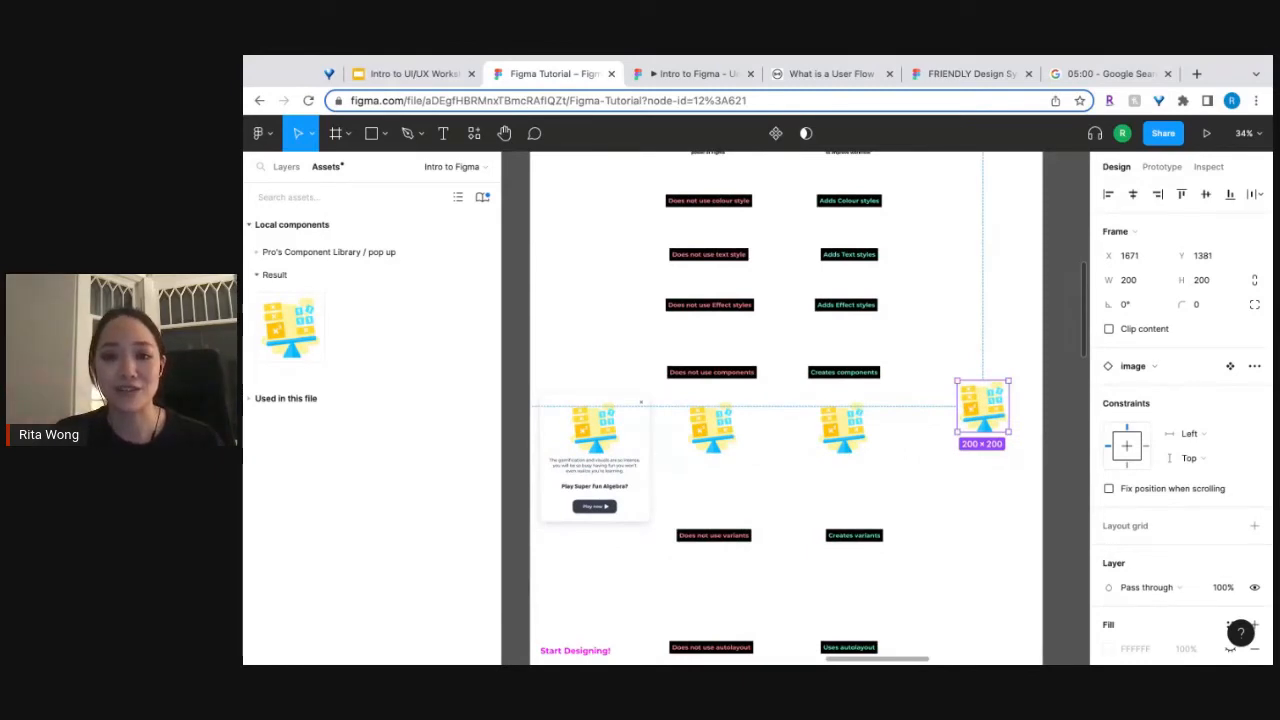
left_click_drag(983, 406, 790, 457)
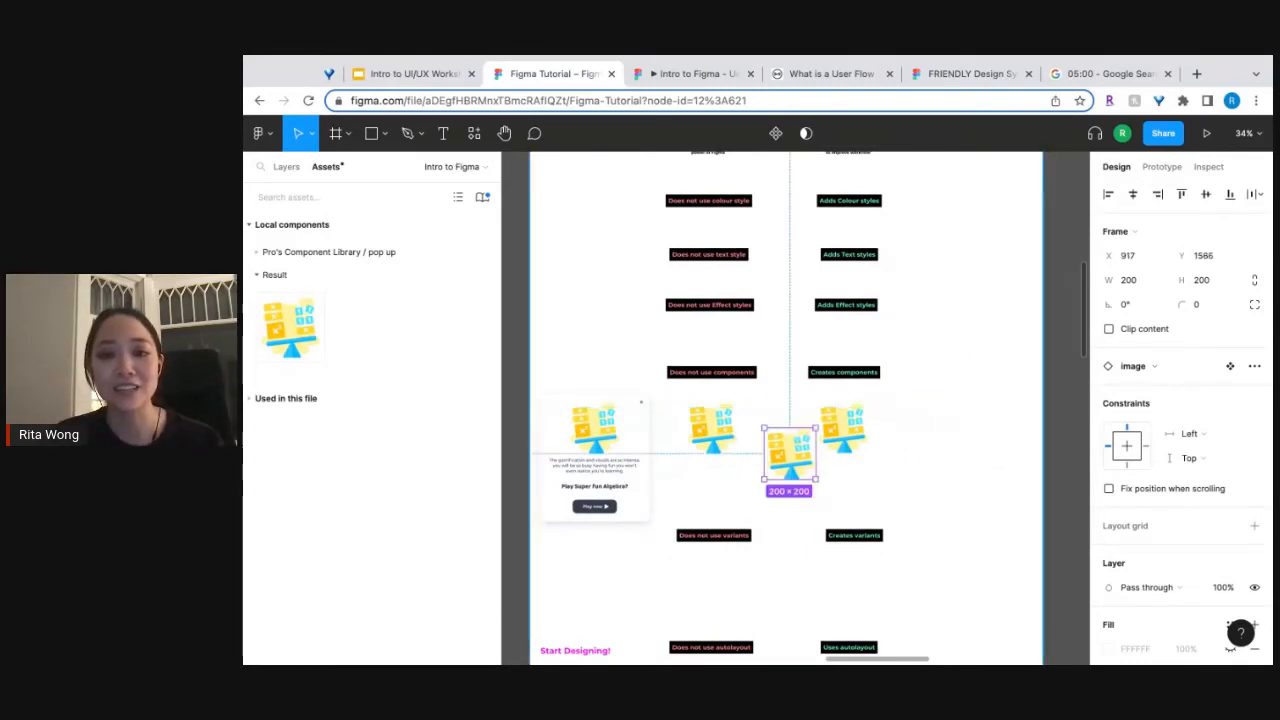
left_click(835, 469)
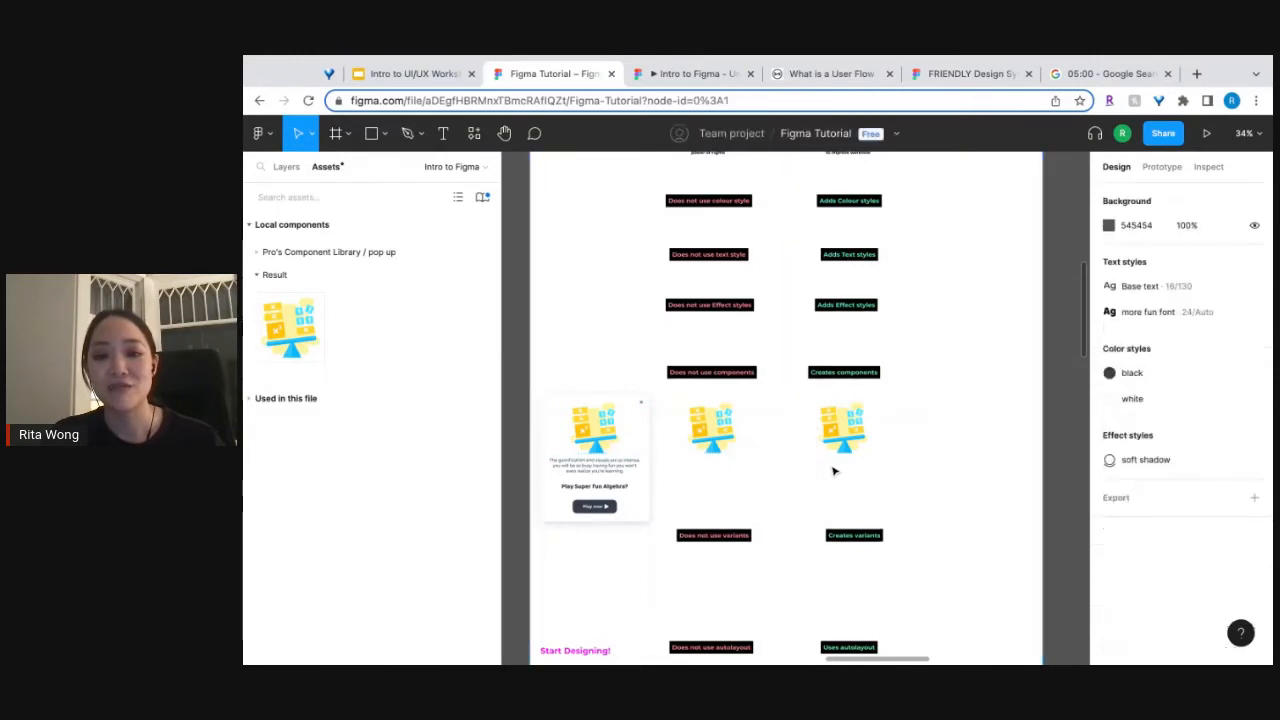
Compare the plain illustration, the image component and the pop-up window's contents, including its Play now button.
scroll(835, 469, "up", 5)
scroll(835, 469, "up", 5)
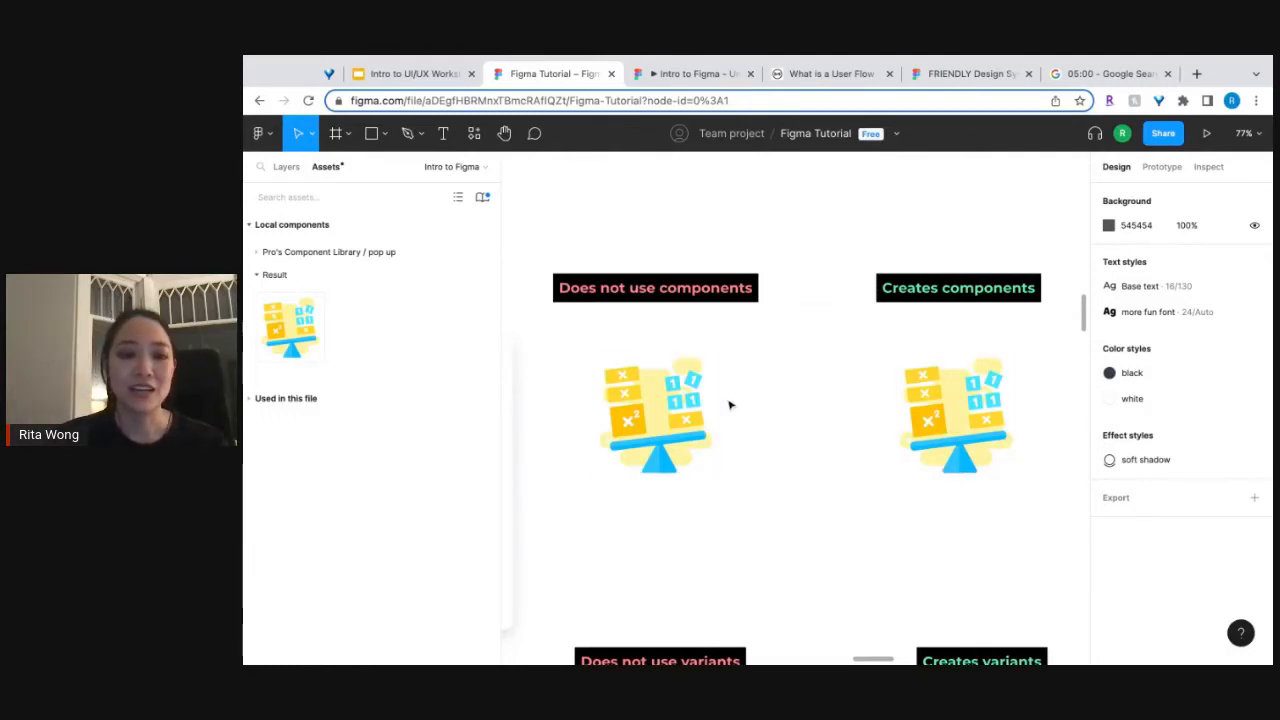
scroll(729, 404, "down", 3)
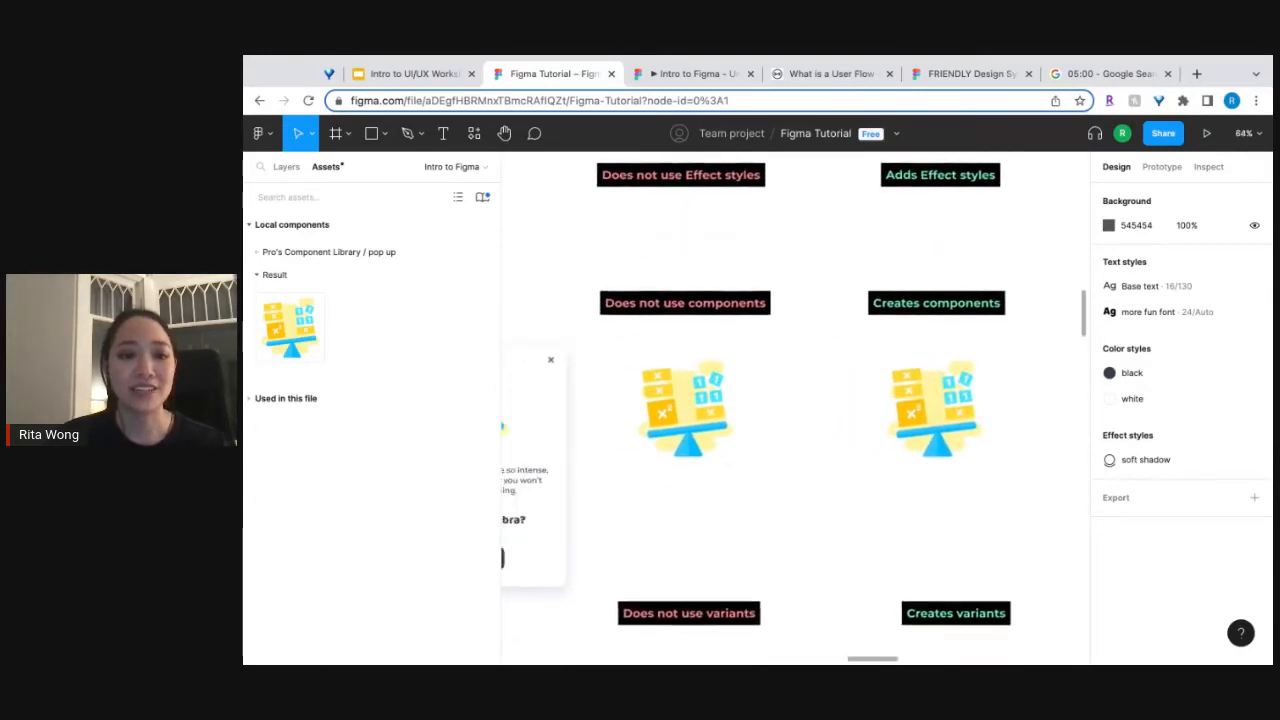
scroll(617, 512, "left", 3)
scroll(617, 512, "down", 1)
scroll(616, 512, "up", 4)
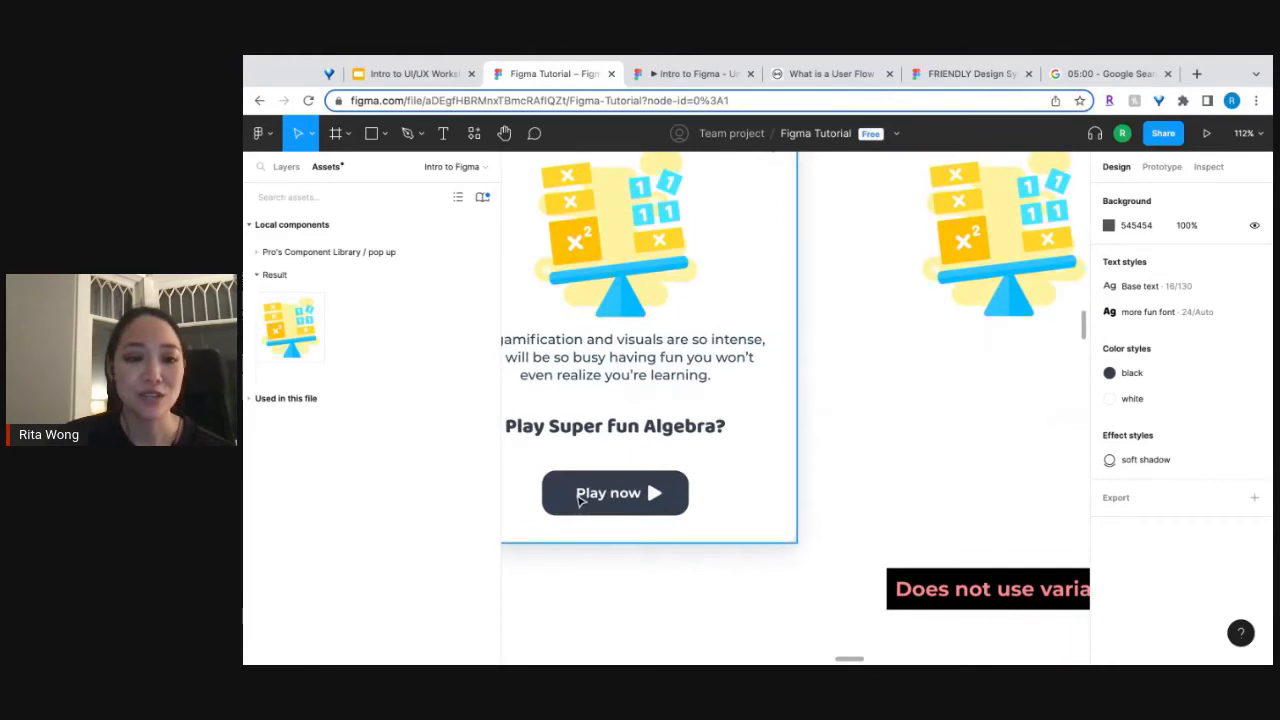
scroll(580, 500, "down", 5)
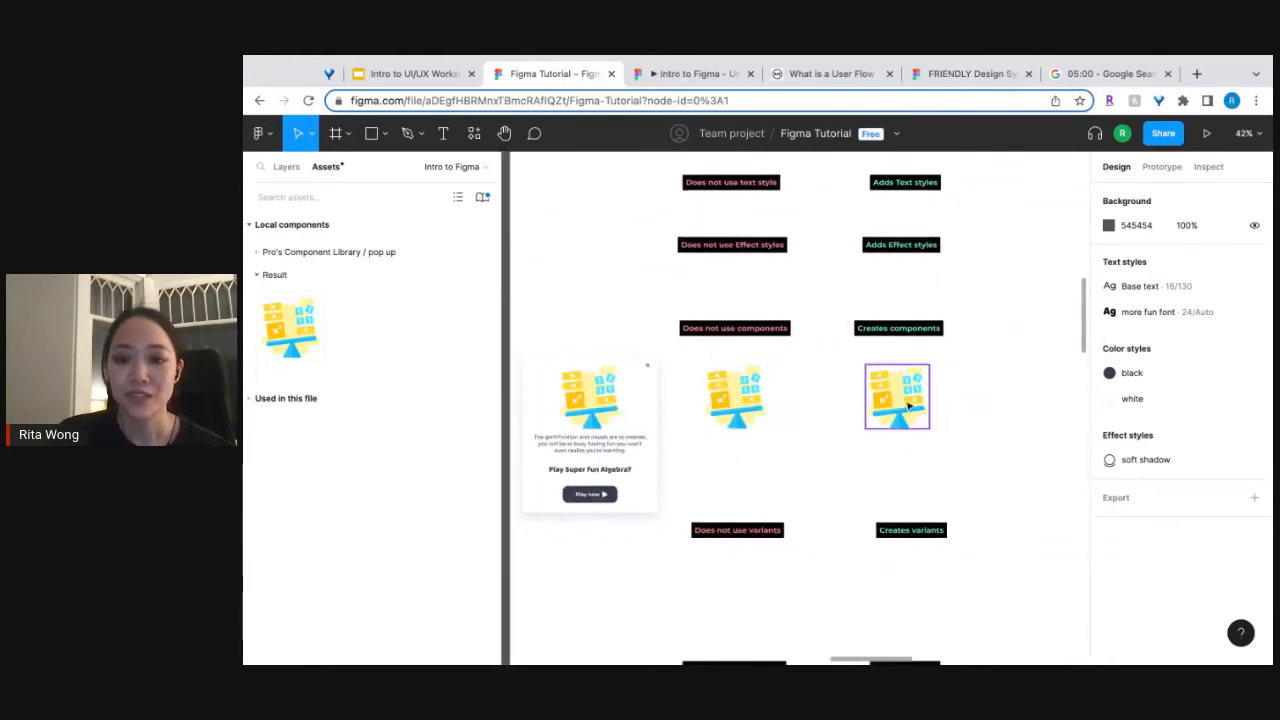
Move the image component straight down to below the "Creates variants" label, at Y 2063.
left_click(908, 398)
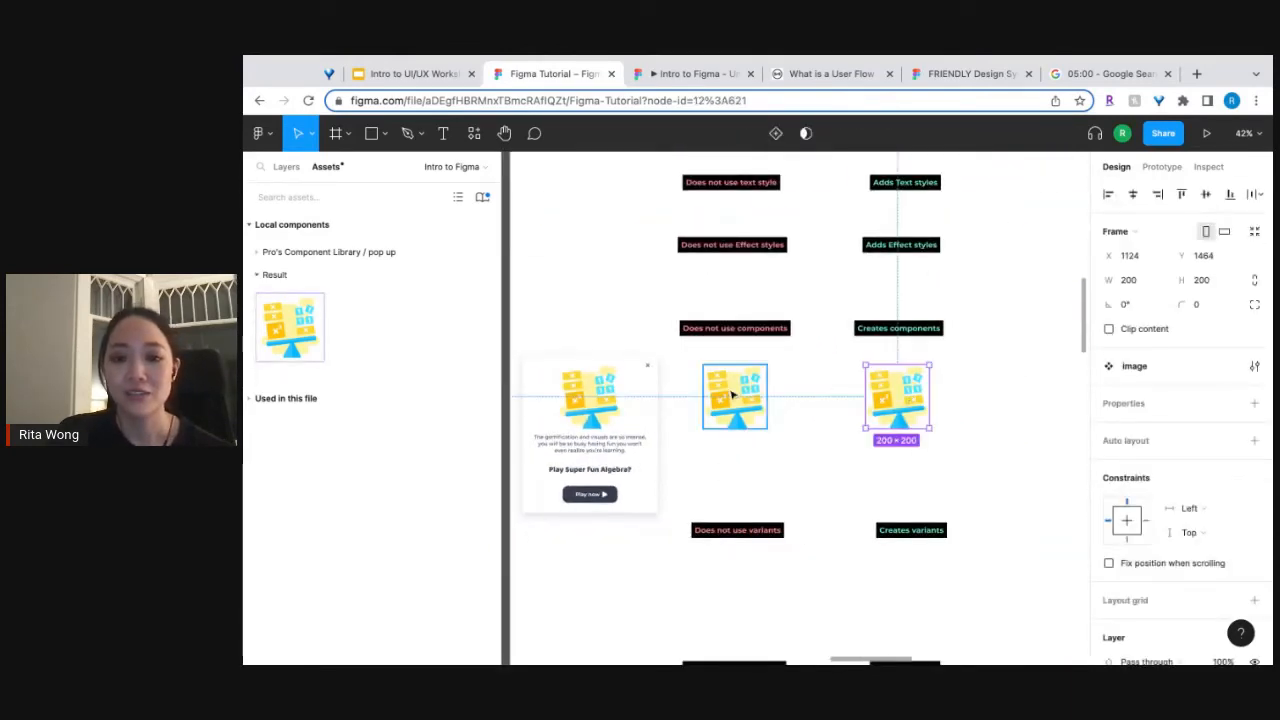
scroll(918, 390, "up", 2)
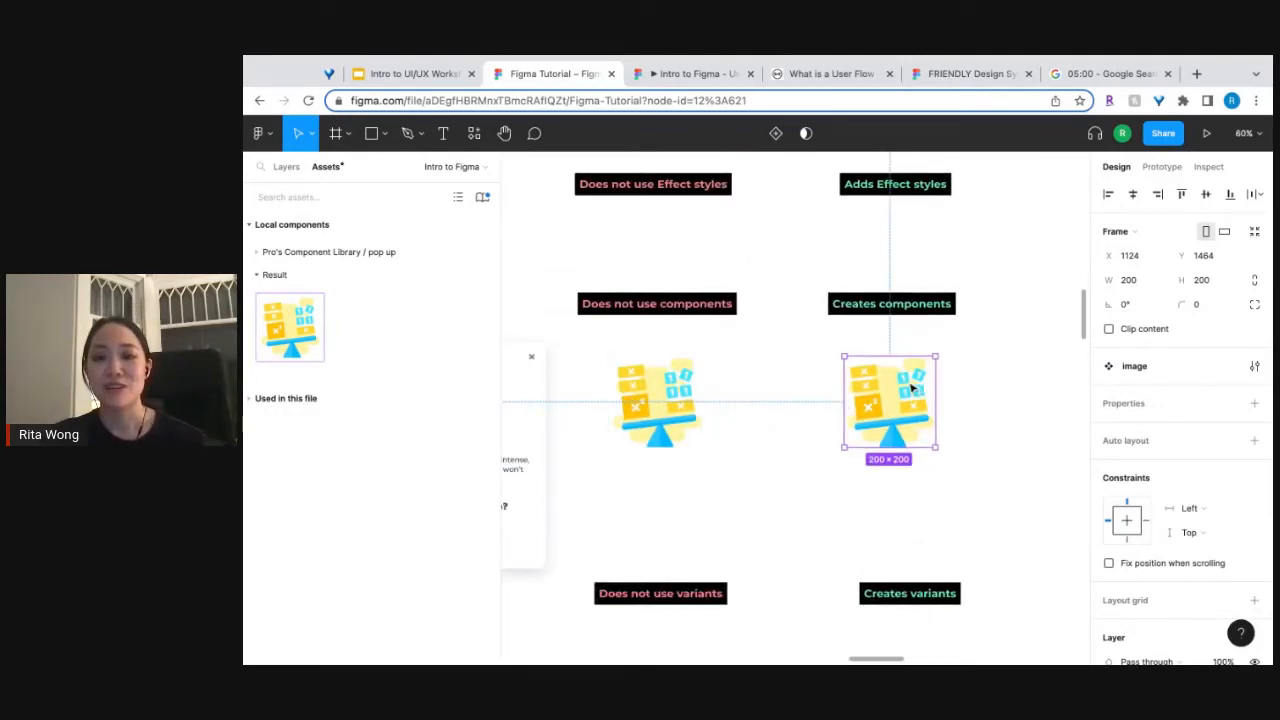
left_click_drag(862, 384, 862, 655)
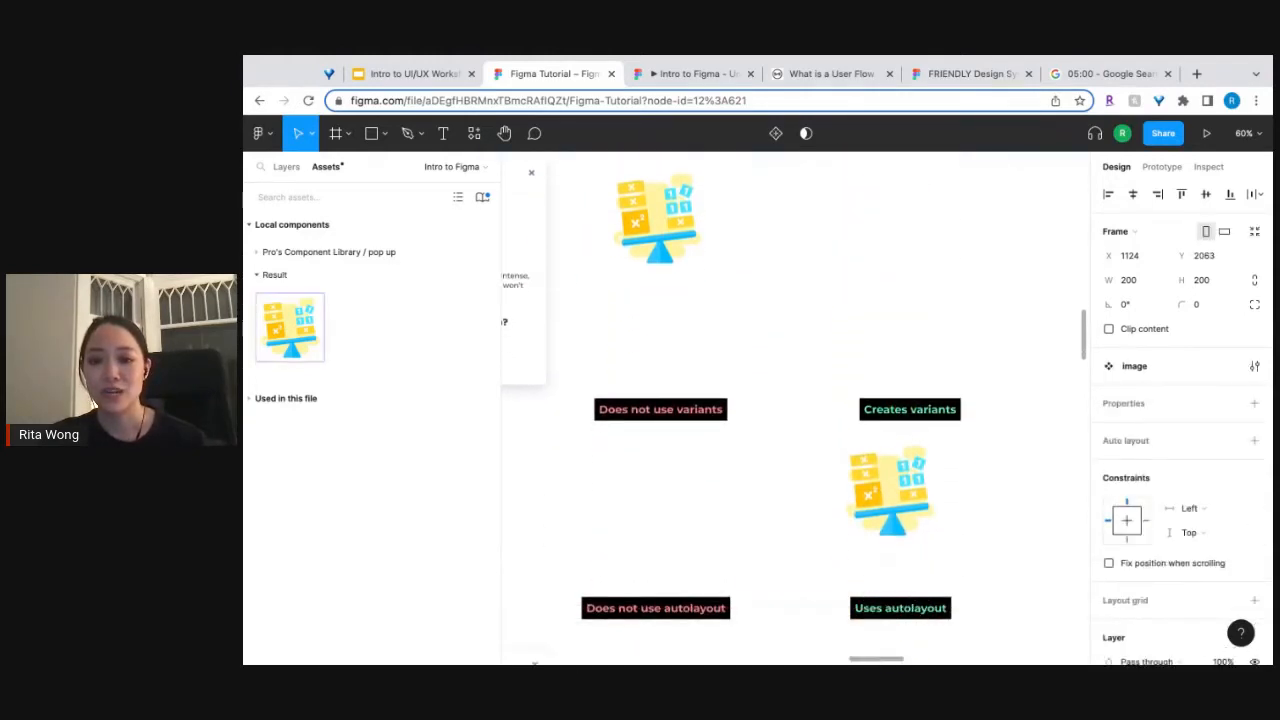
Move the image component and both variants labels up together, closer to the components row, and deselect them.
left_click(906, 409, "shift")
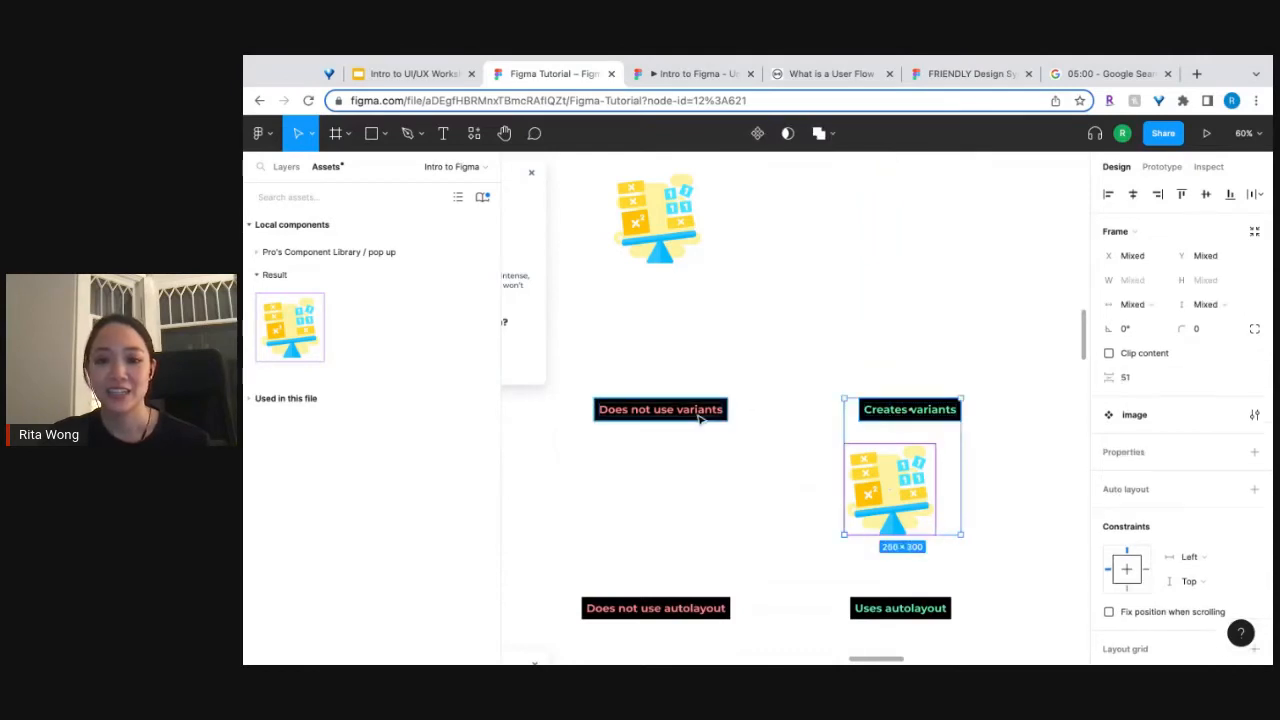
left_click(698, 416, "shift")
left_click_drag(699, 417, 697, 333)
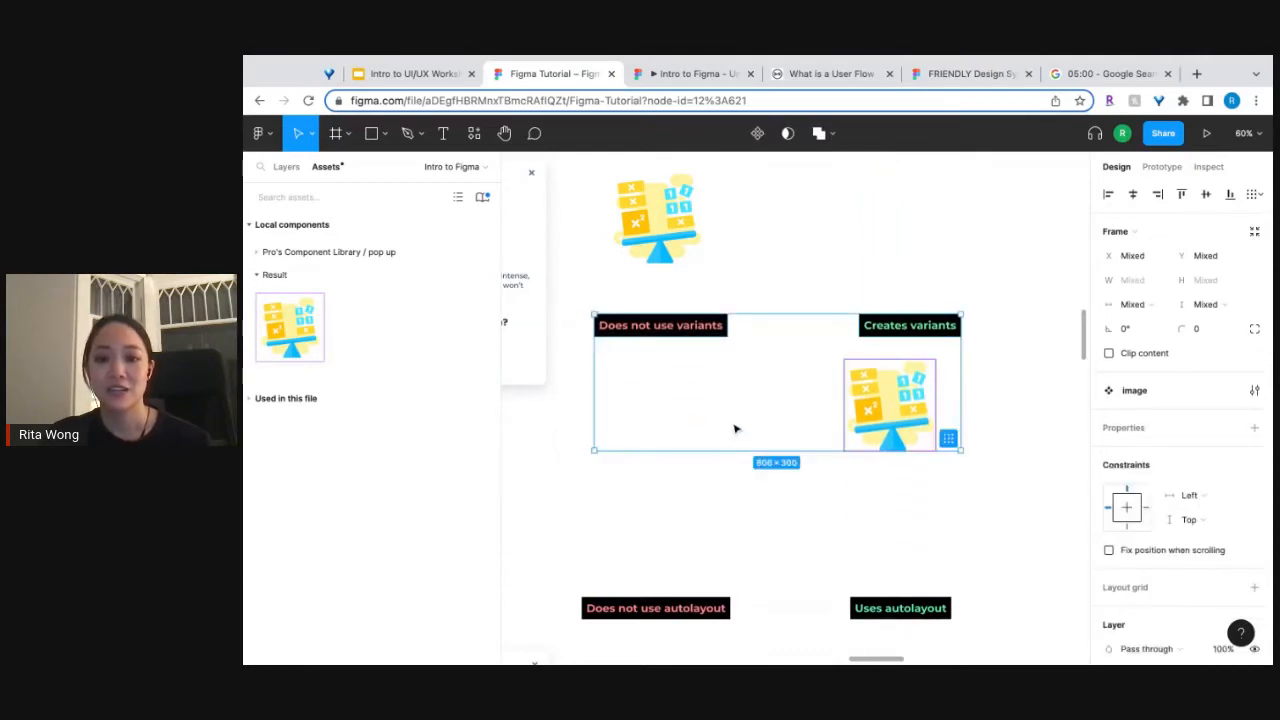
left_click(735, 429)
Examine the completed, playable and locked activity cards in the Math challenges prototype and the pop-up window beside it.
scroll(740, 437, "down", 5)
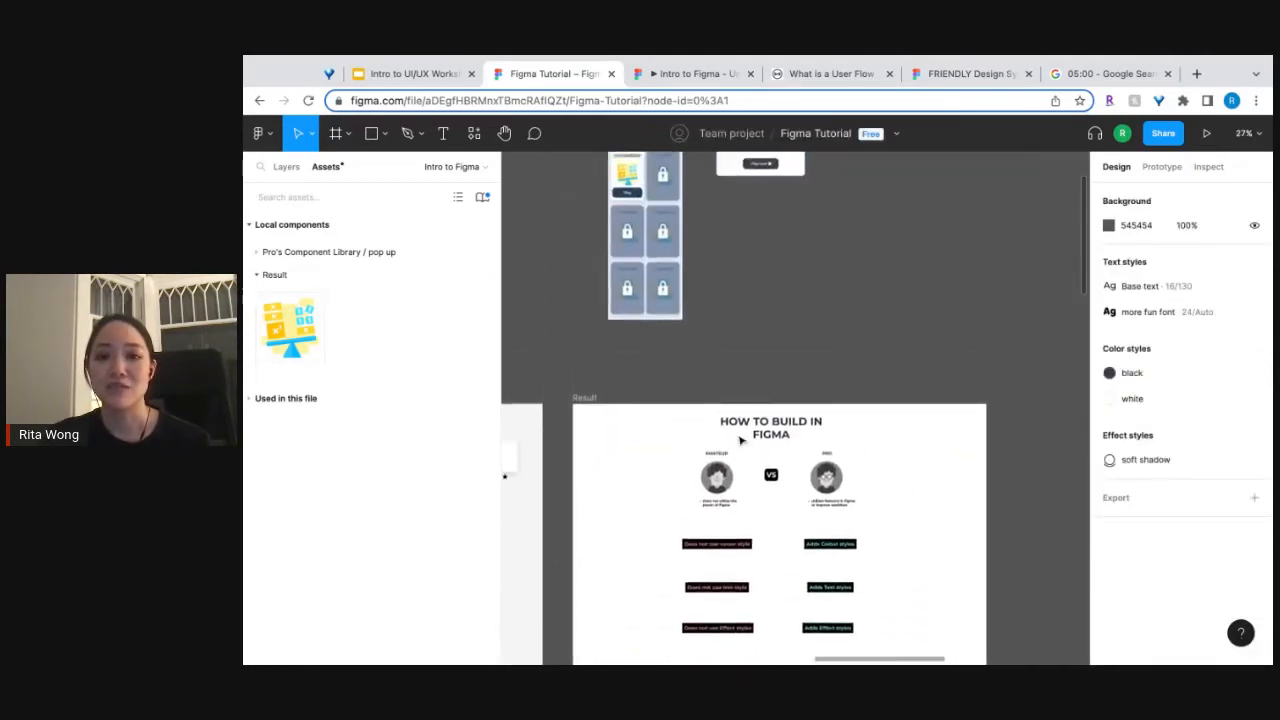
scroll(740, 437, "up", 3)
scroll(638, 265, "up", 6)
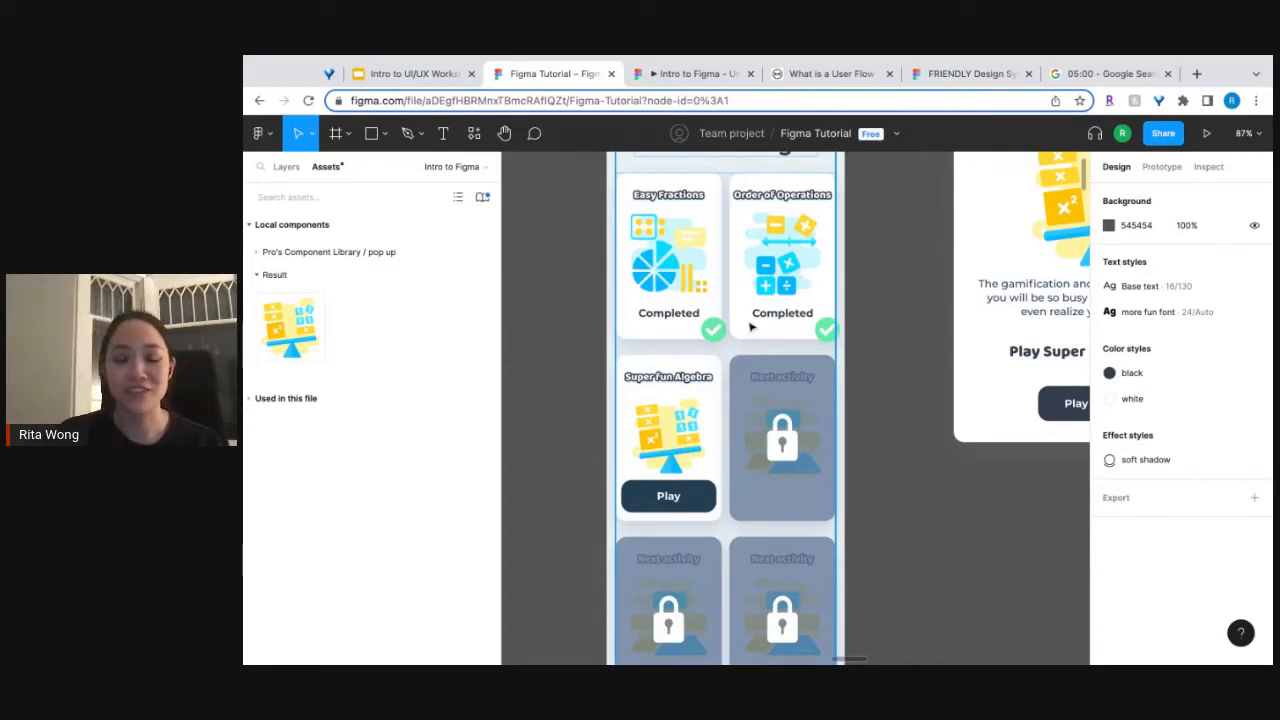
scroll(751, 327, "down", 5)
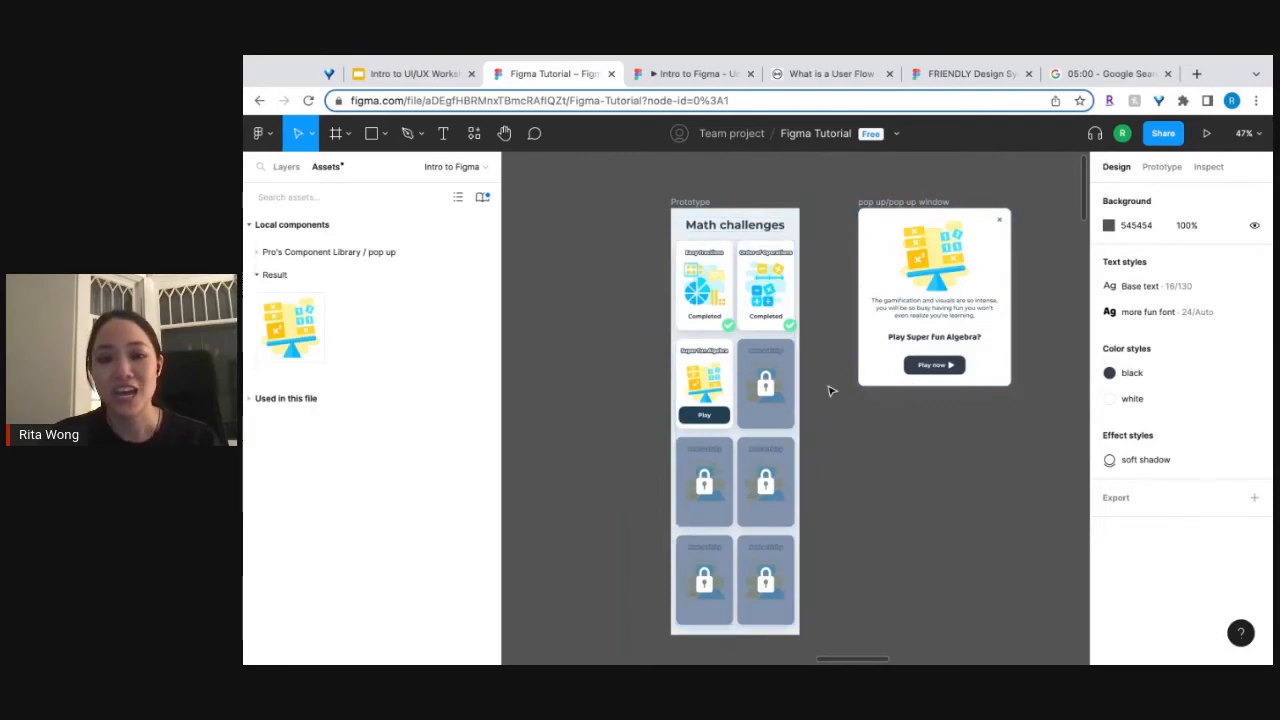
Move the image component slightly down beneath the "Creates variants" label, to Y 1914.
scroll(831, 389, "down", 10)
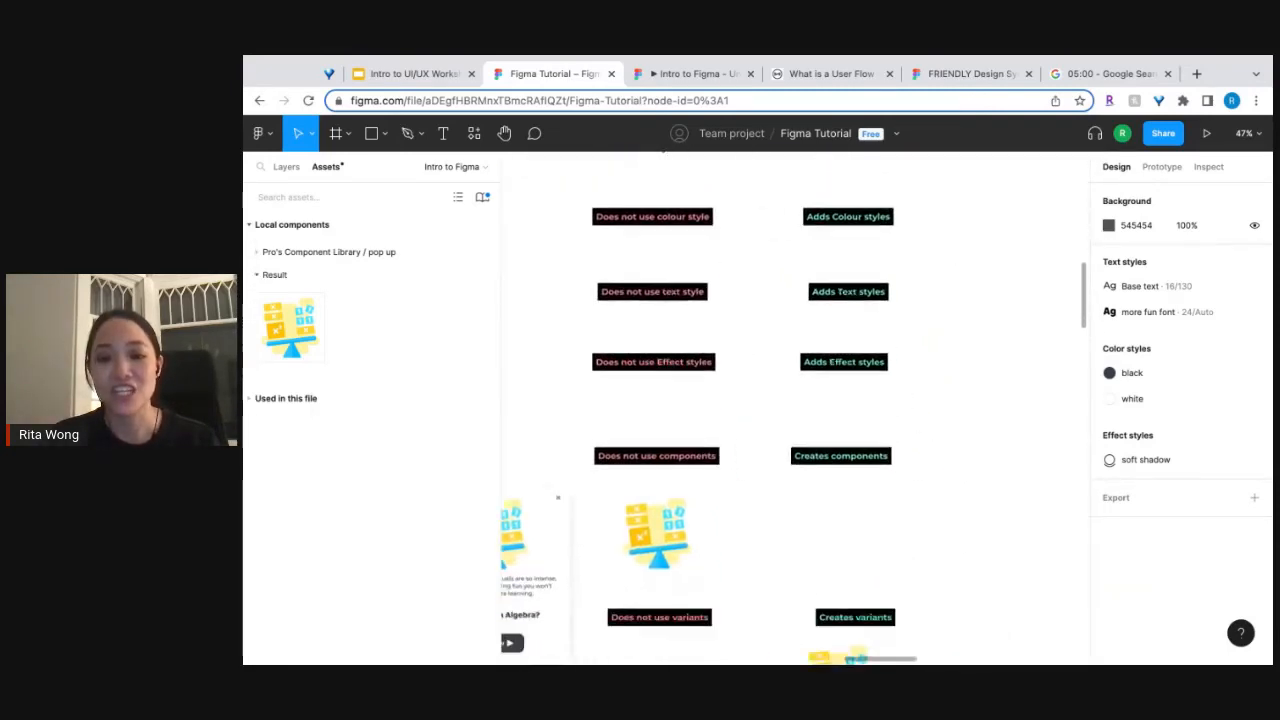
left_click(857, 480)
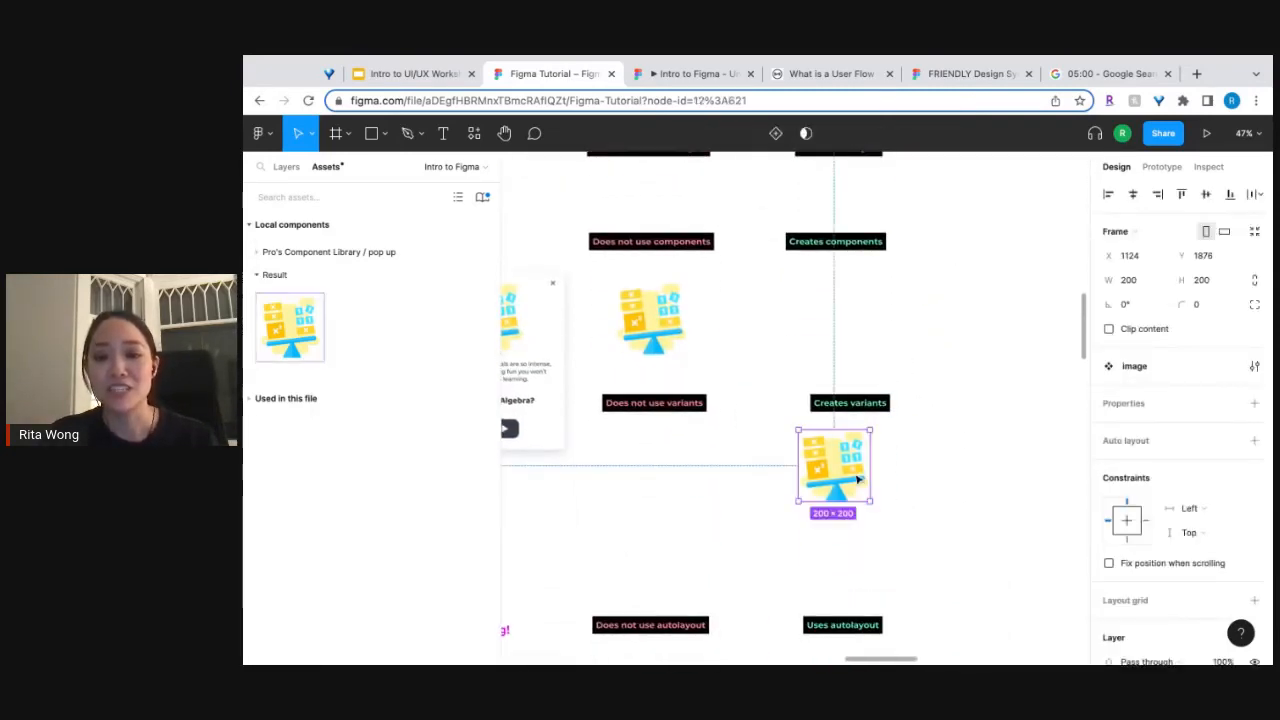
scroll(857, 480, "up", 6)
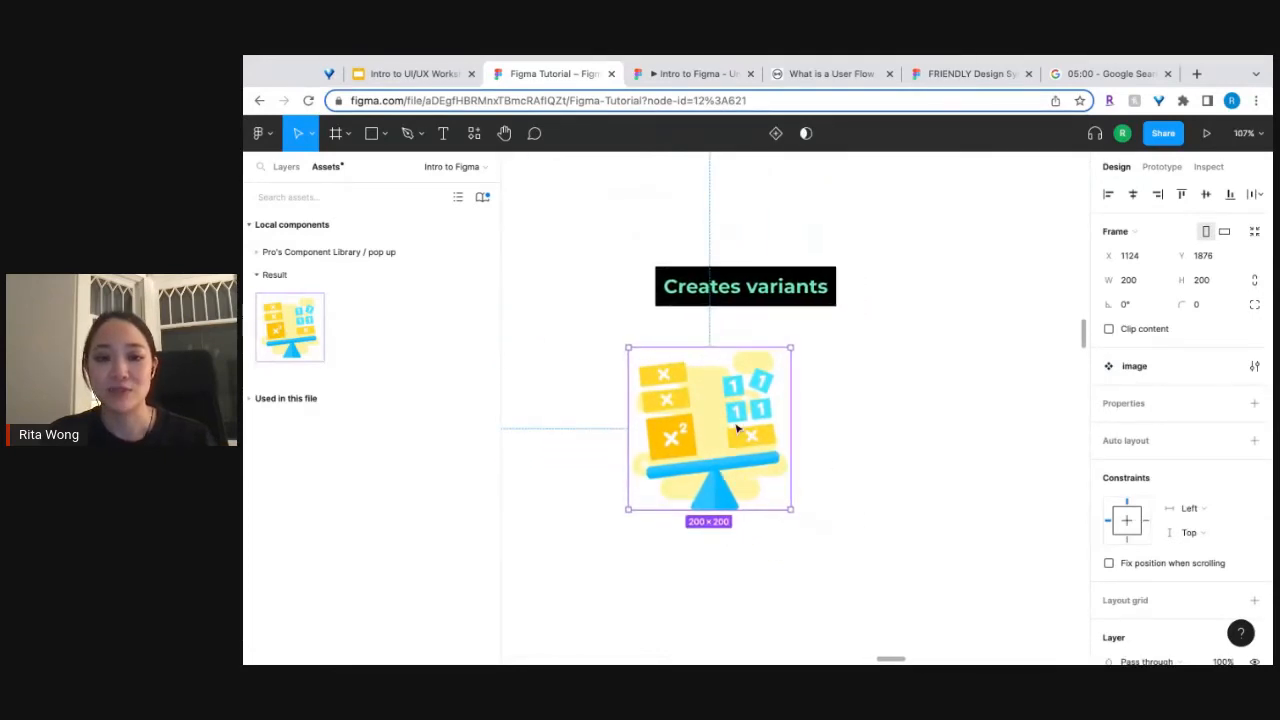
left_click_drag(737, 428, 733, 458)
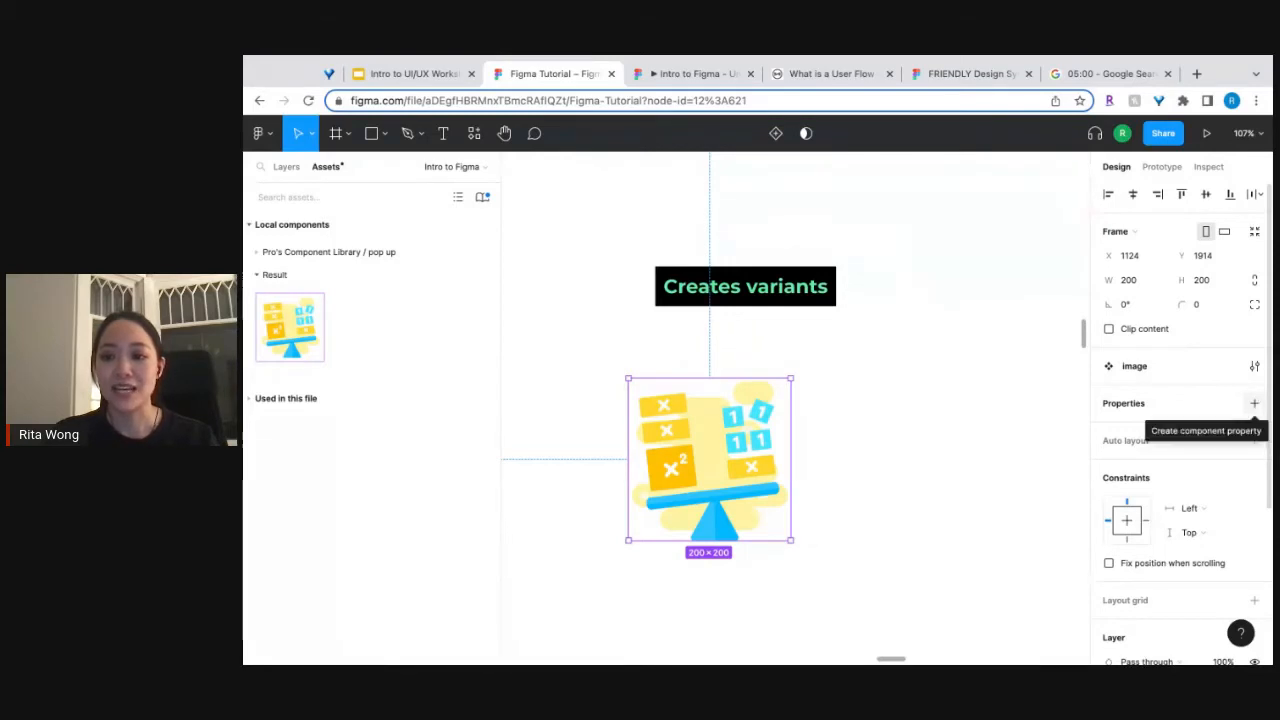
left_click(1255, 403)
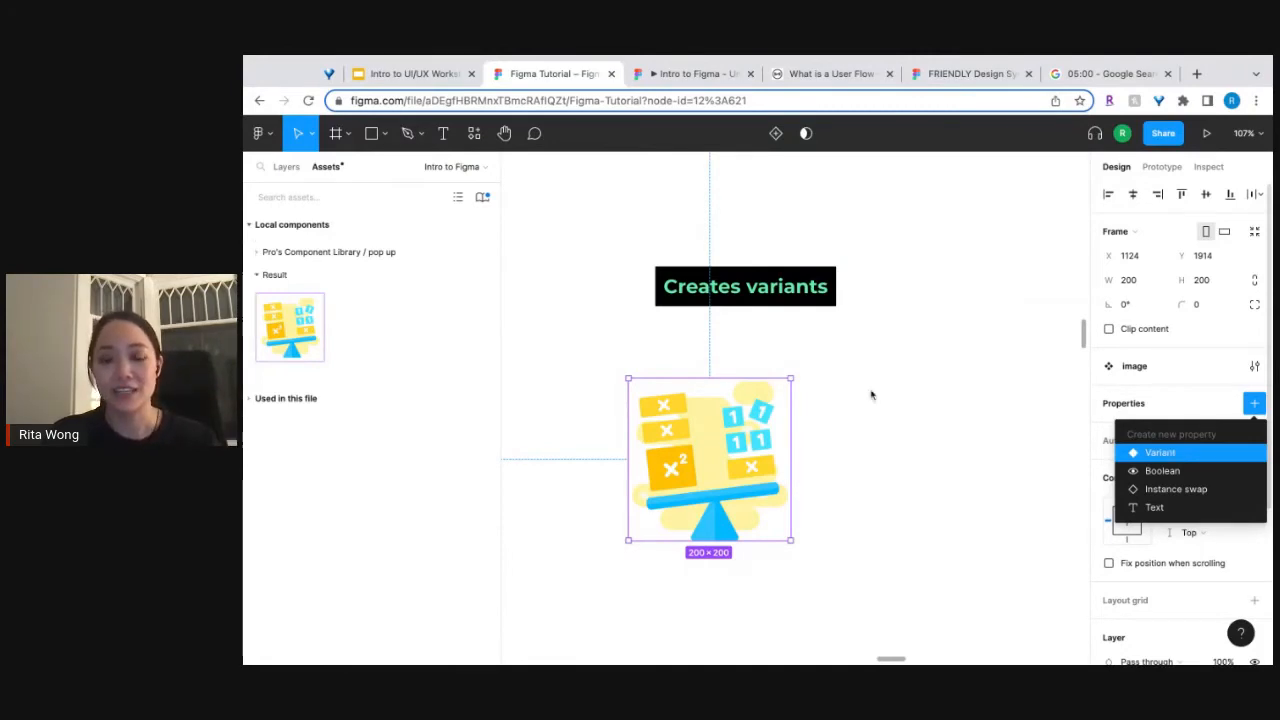
left_click(852, 446)
left_click(720, 443)
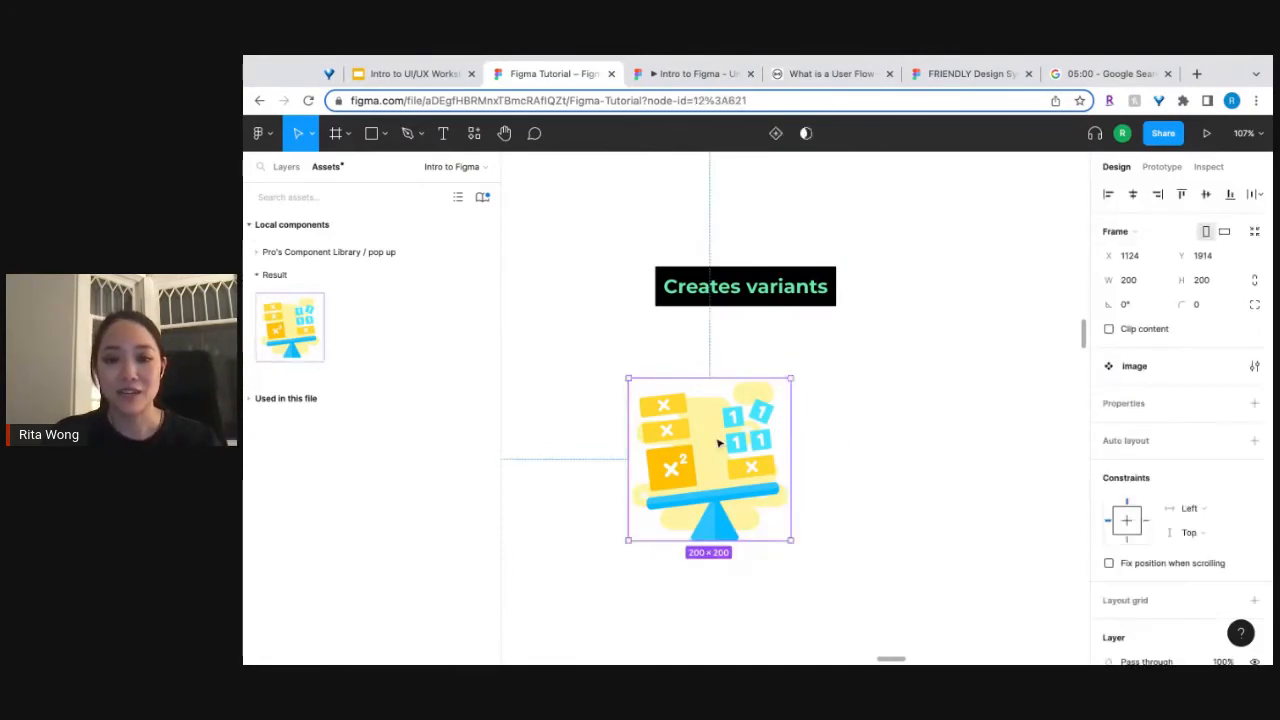
left_click(749, 288)
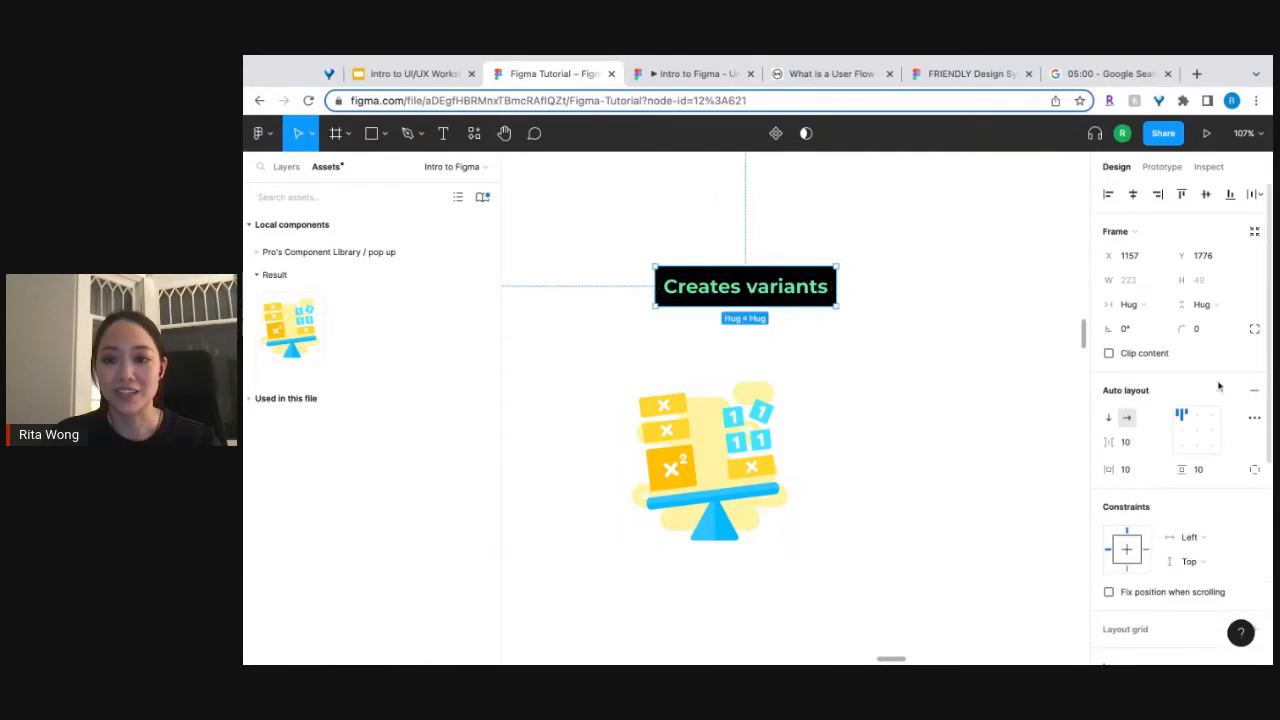
left_click(737, 457)
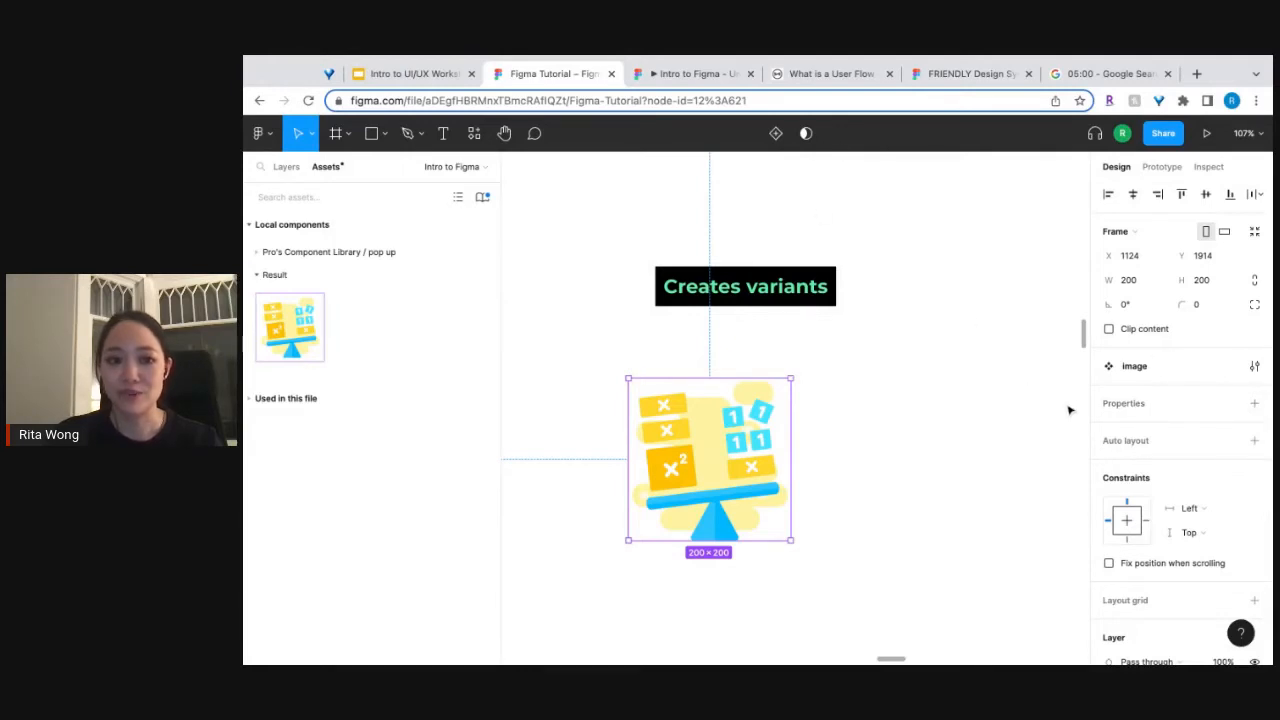
Add a variant property to the image component and add a second variant to the resulting set.
left_click(1255, 406)
left_click(1167, 453)
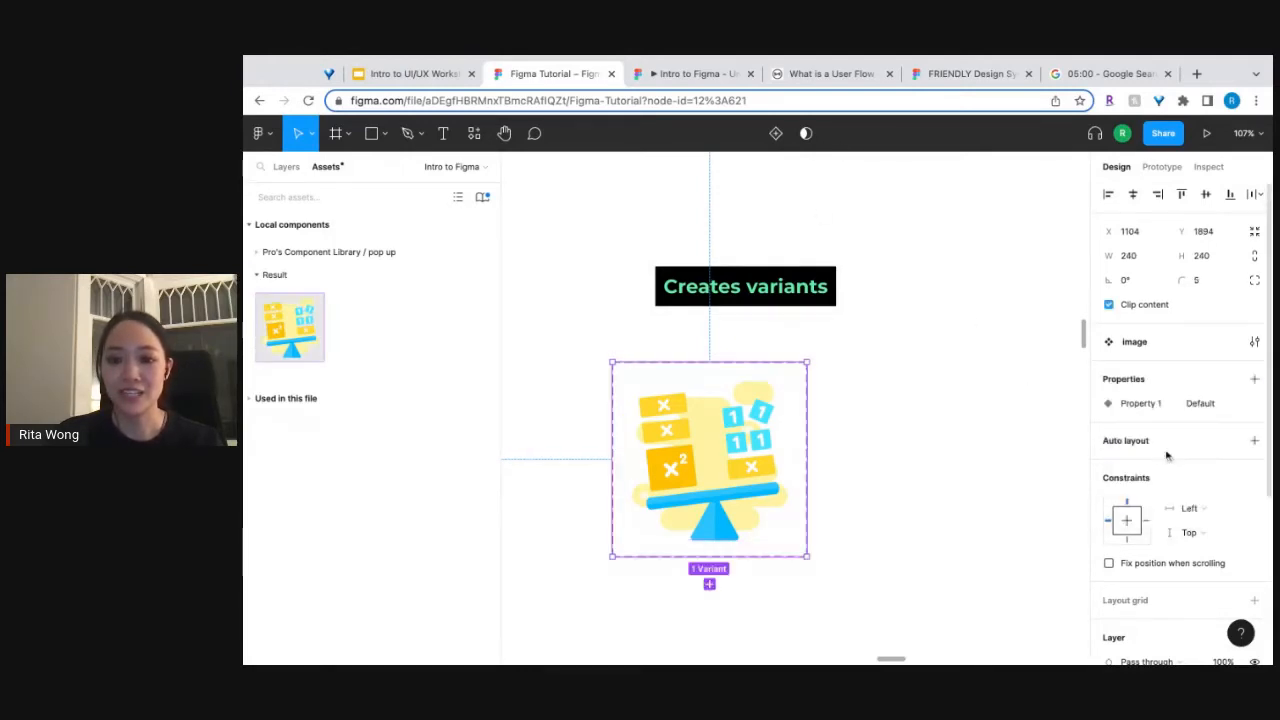
left_click(897, 520)
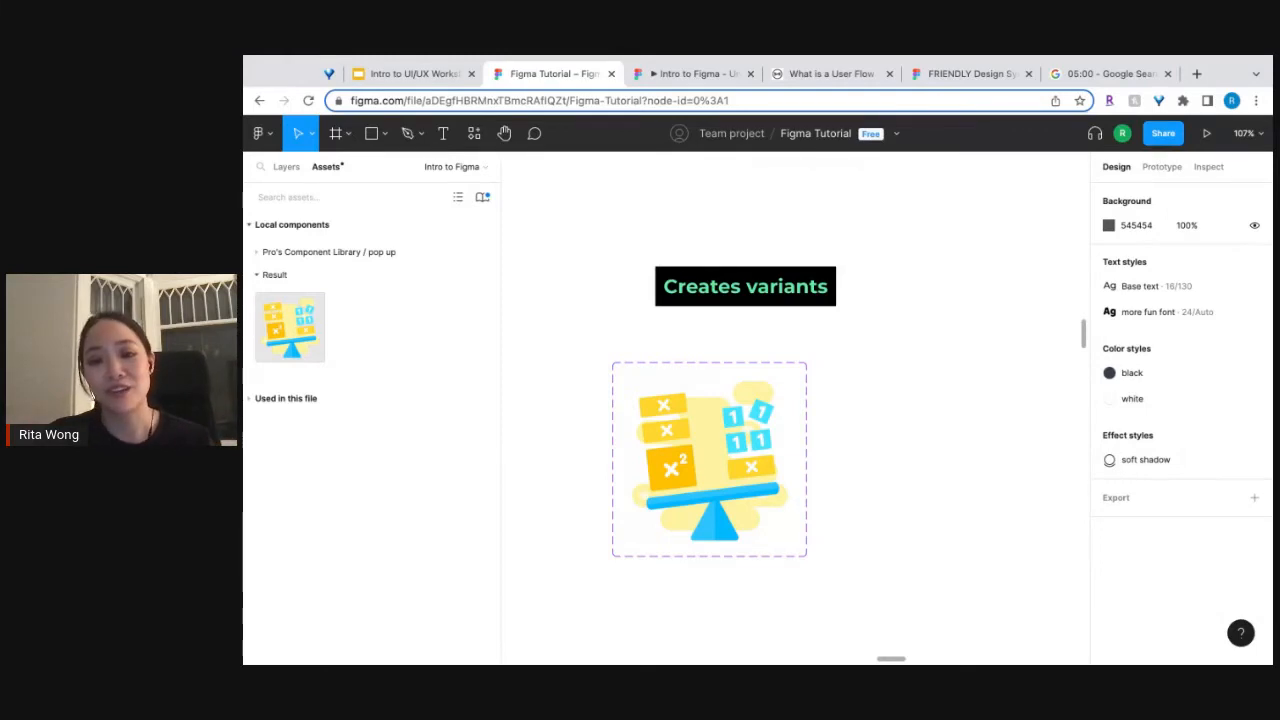
left_click(804, 500)
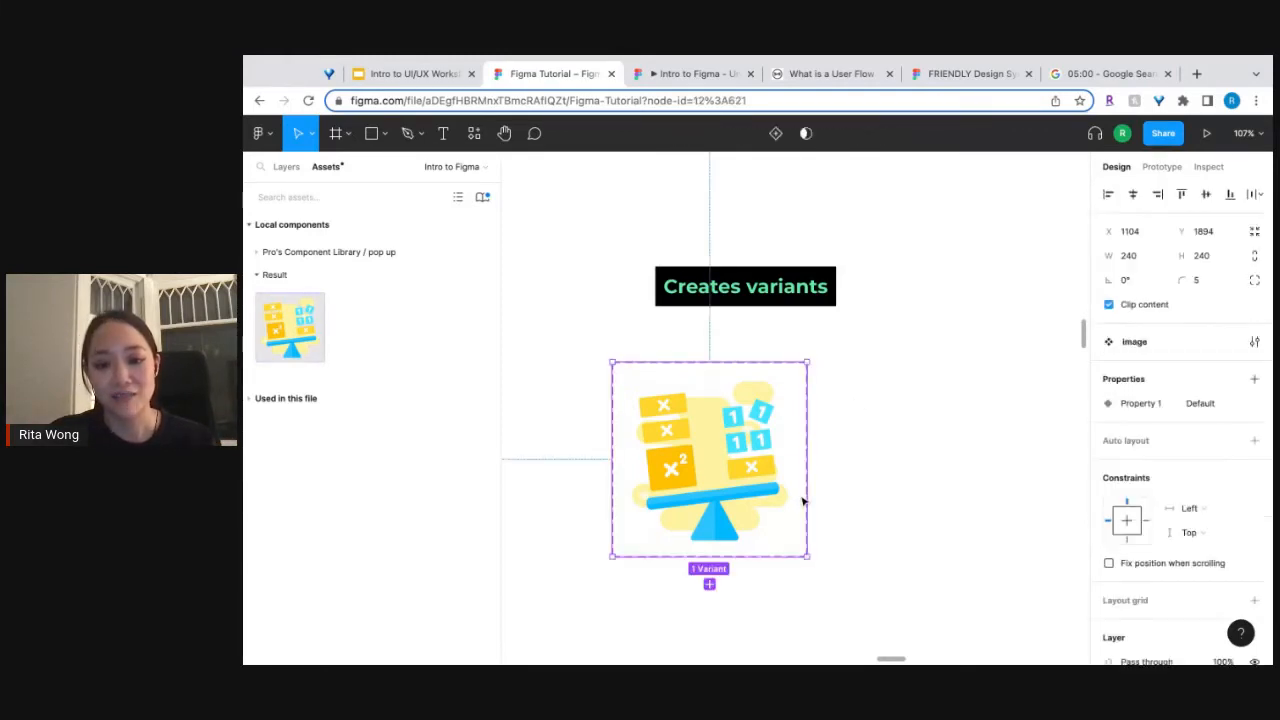
left_click(709, 585)
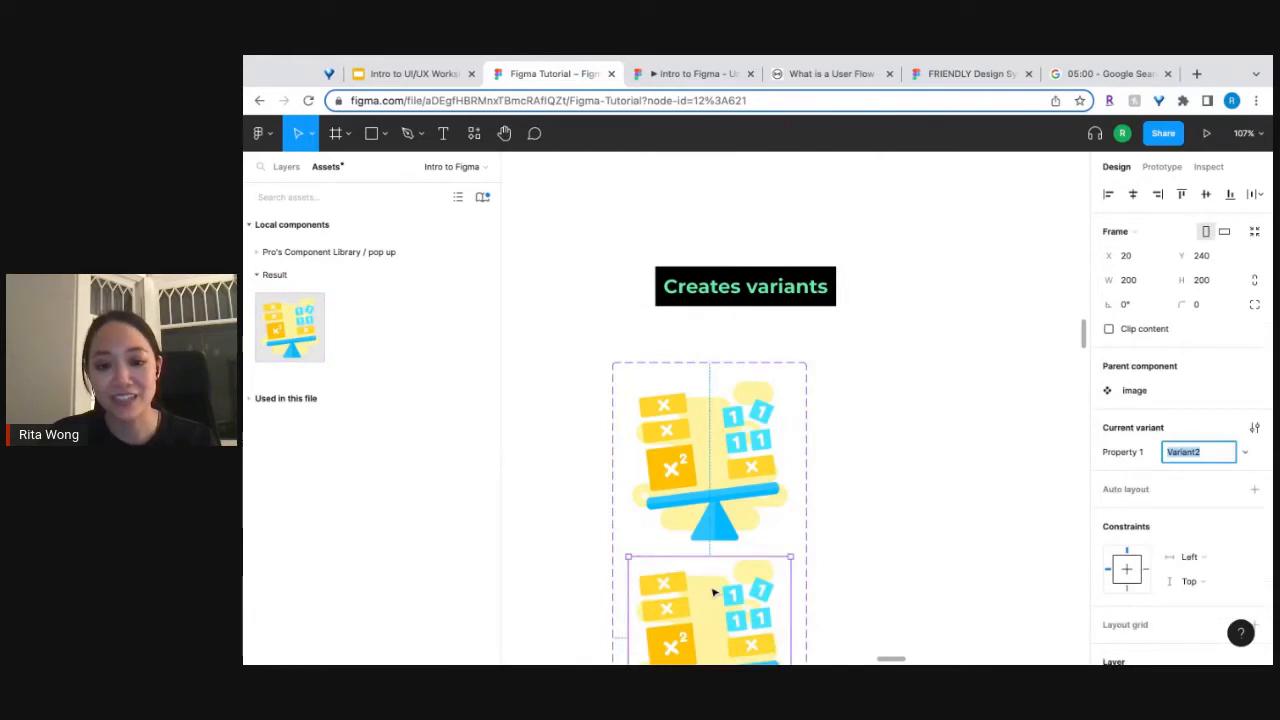
left_click(799, 536)
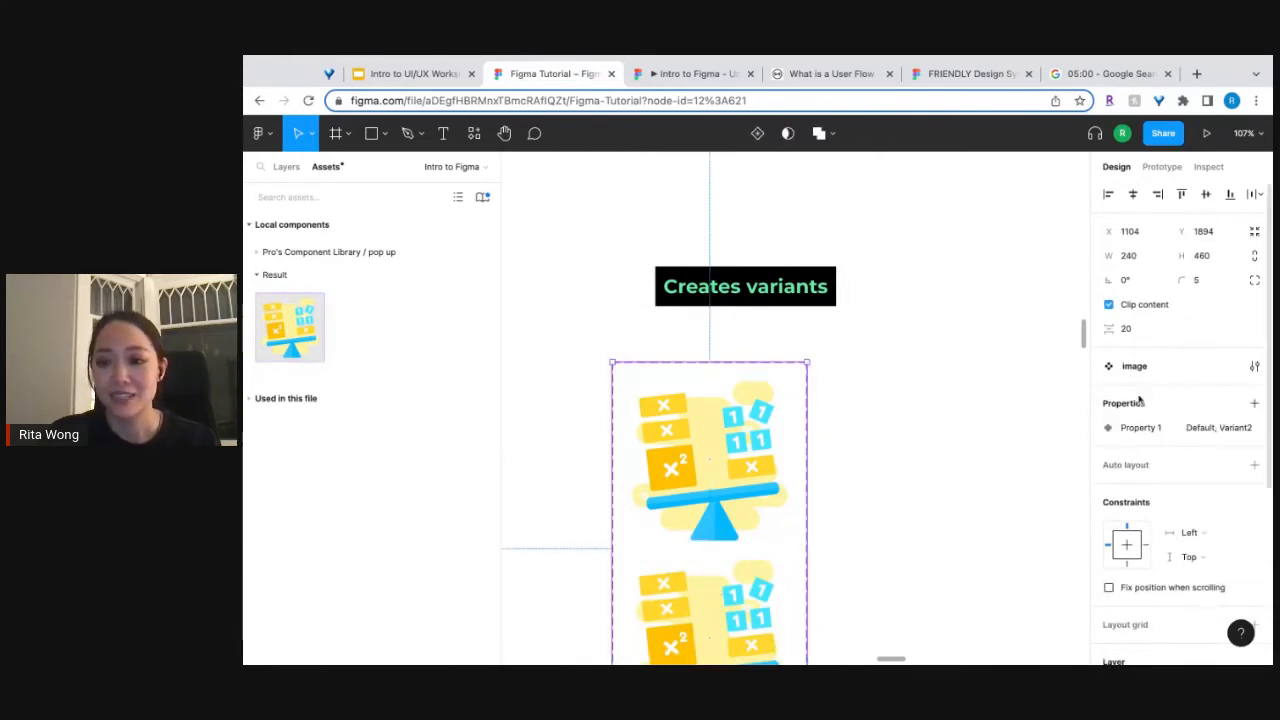
key("super+a")
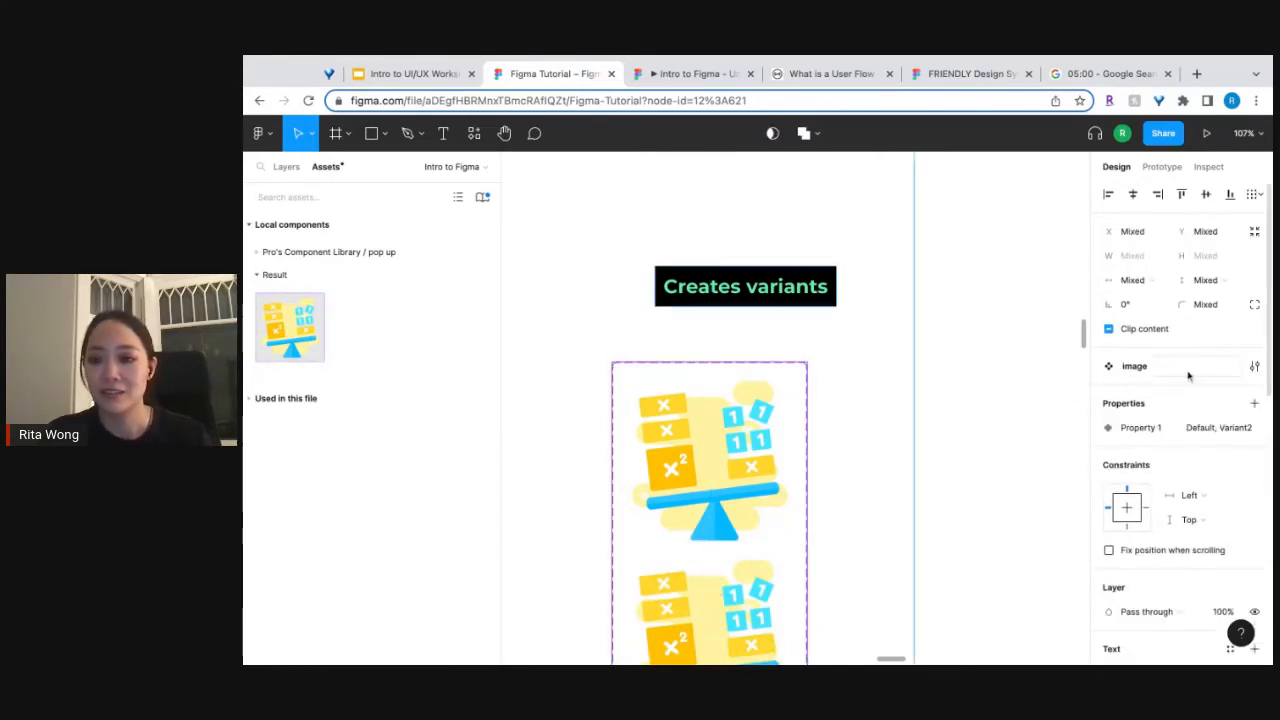
left_click(873, 529)
left_click(795, 521)
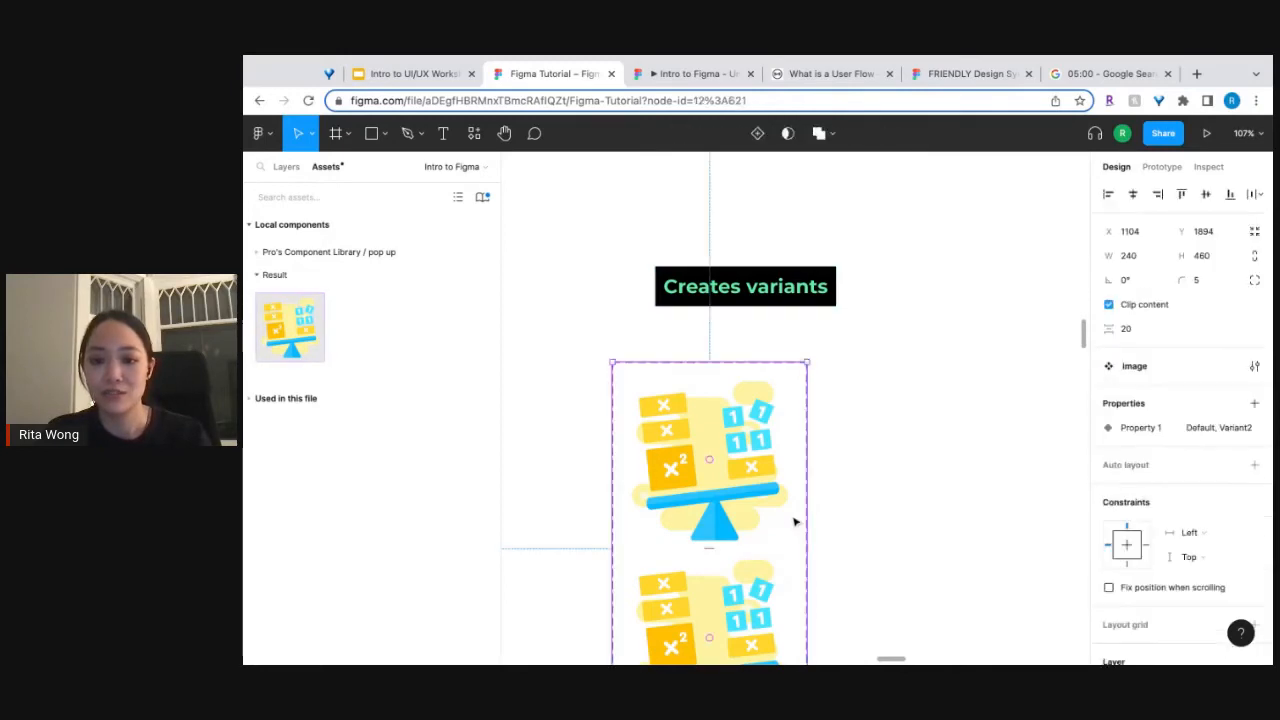
key("super+a")
left_click(884, 506)
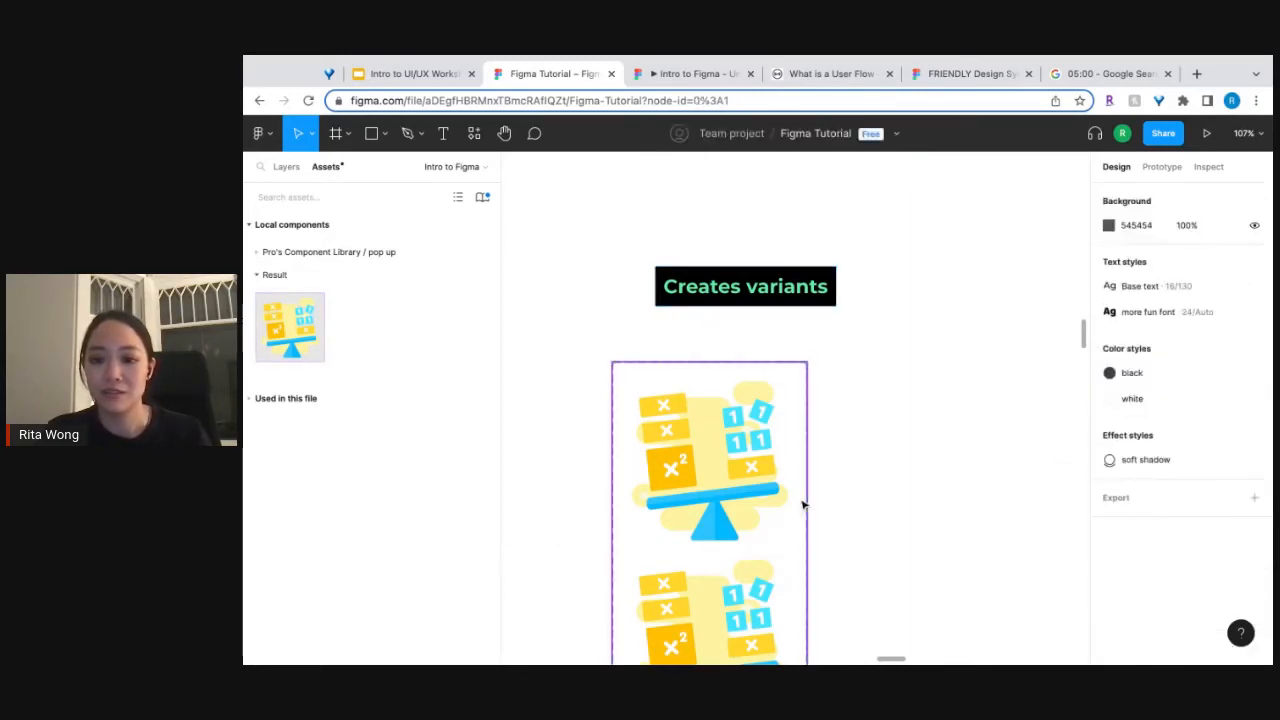
Arrange the two image variants side by side with horizontal auto layout and move the set to X 982, Y 1879.
left_click(802, 505)
key("shift+a")
left_click(1127, 491)
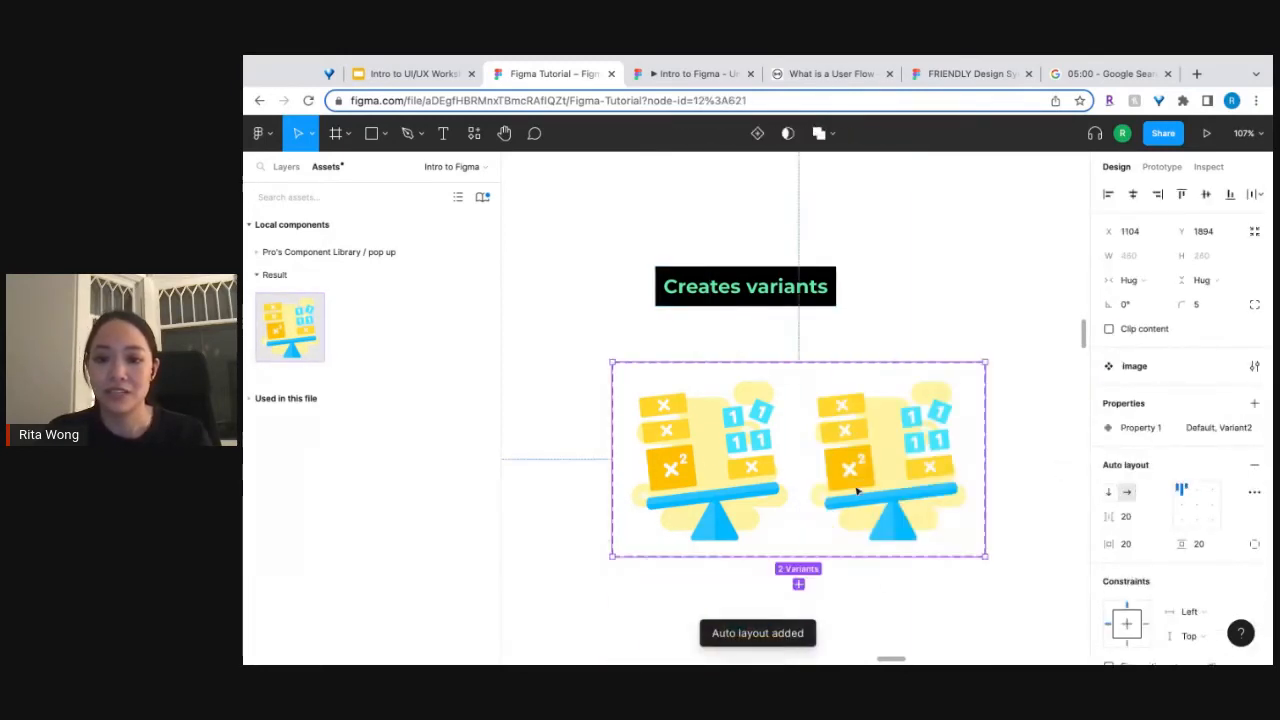
left_click(881, 615)
left_click_drag(883, 434, 785, 422)
left_click(952, 426)
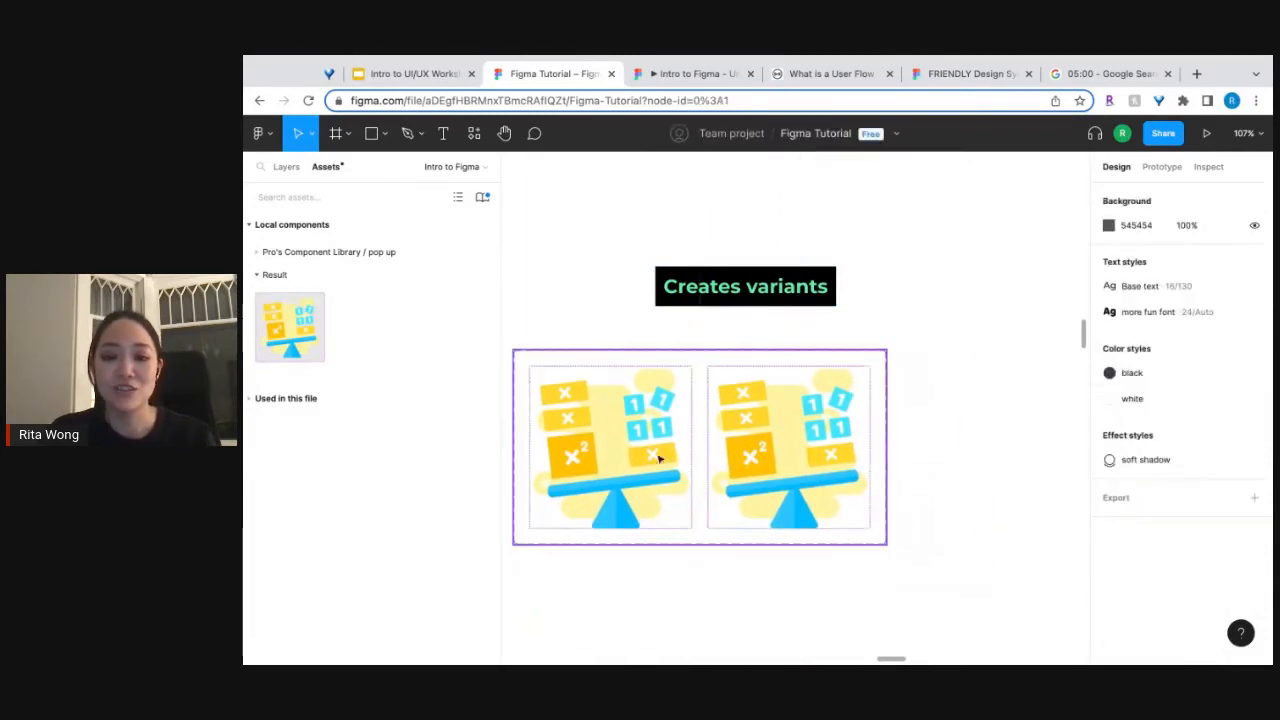
left_click(830, 456)
left_click(829, 455)
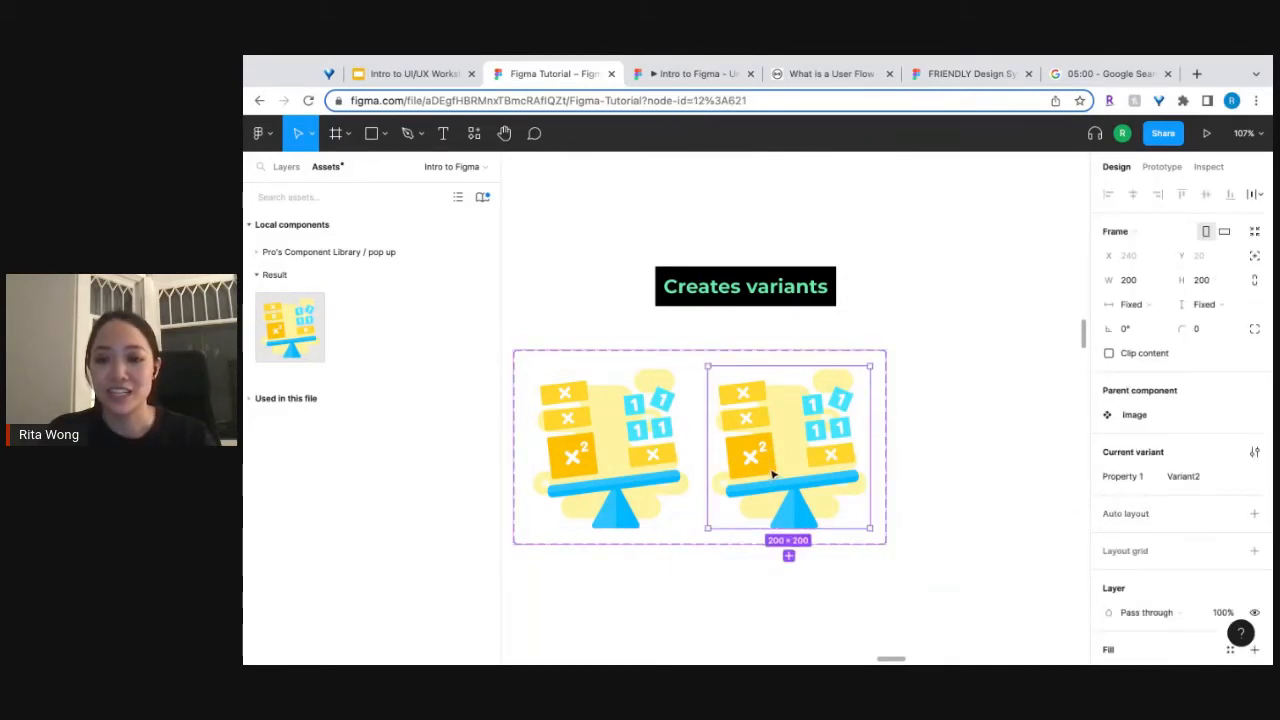
left_click(772, 472)
double_click(815, 439)
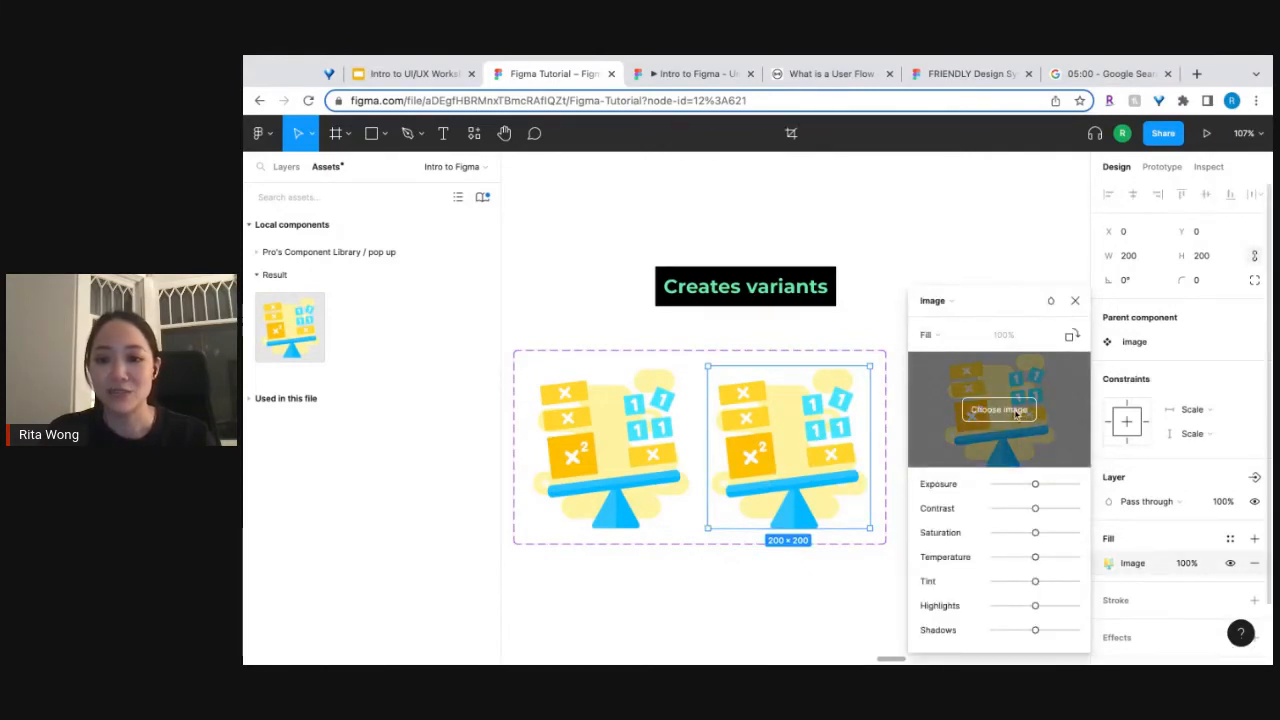
left_click(1016, 411)
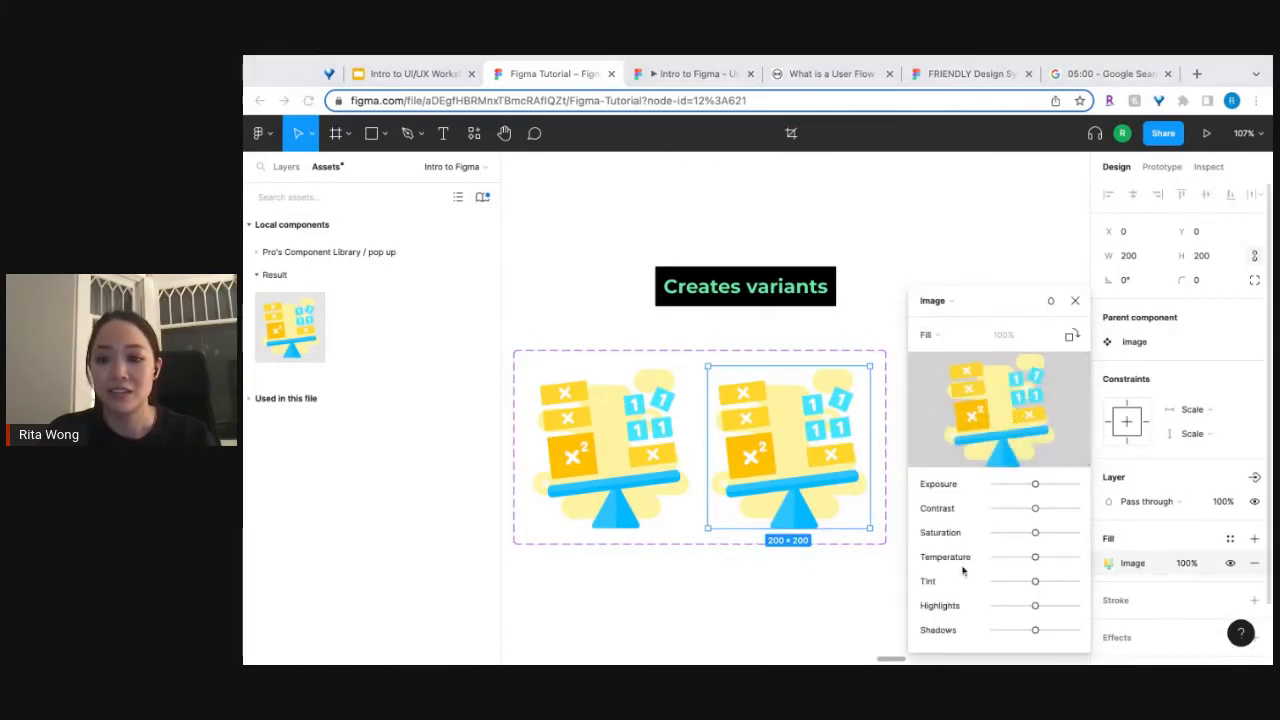
left_click(1075, 302)
Replace the second variant's image fill with the blue math operations illustration and close the fill settings.
double_click(800, 457)
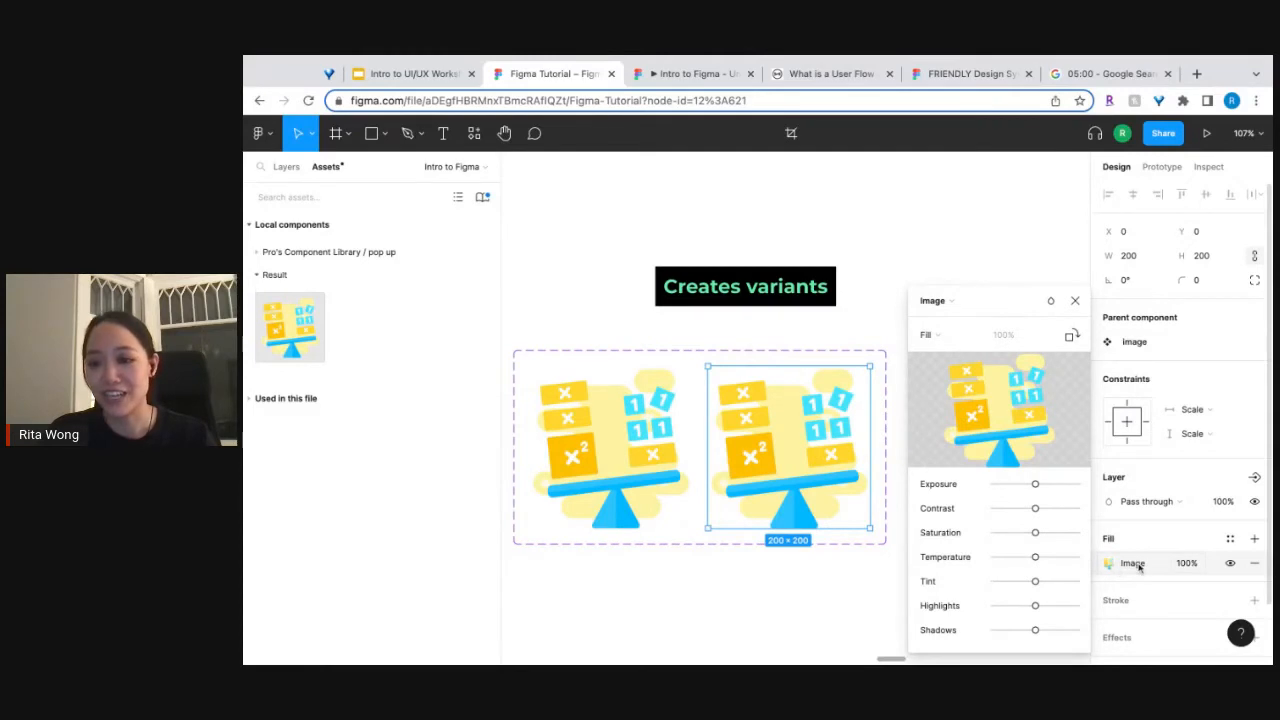
mouse_move(1000, 425)
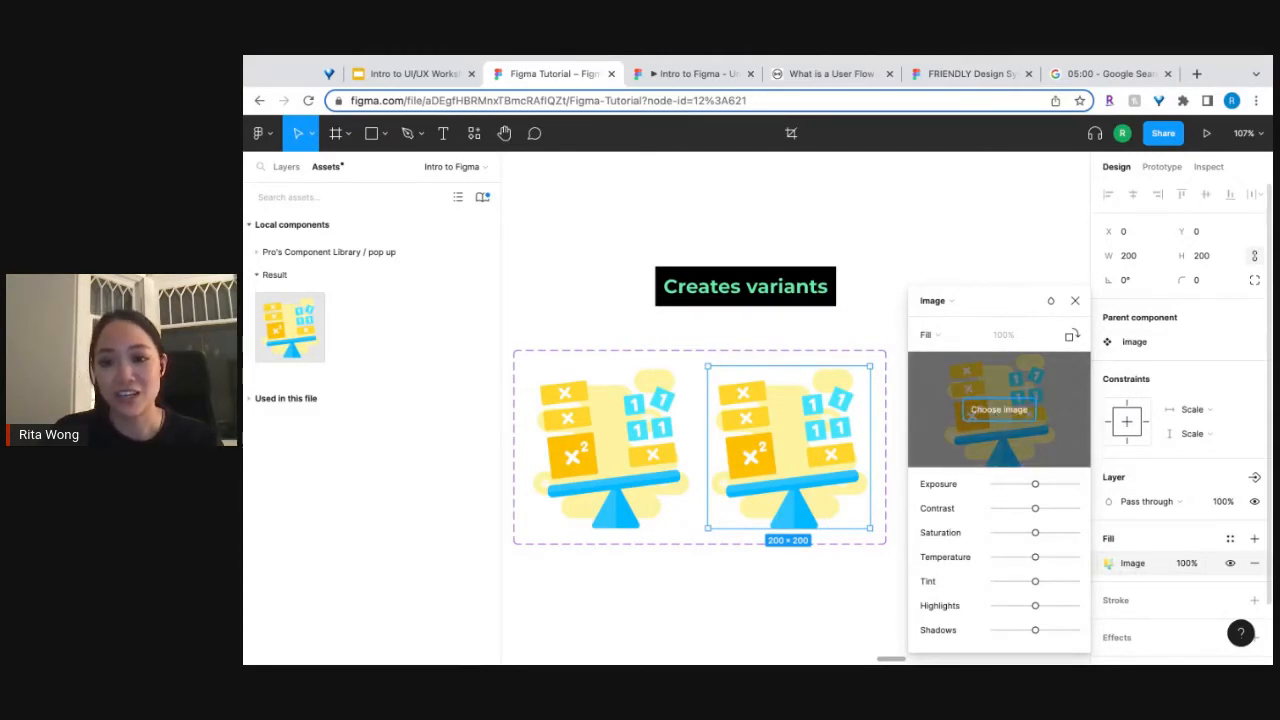
left_click(999, 409)
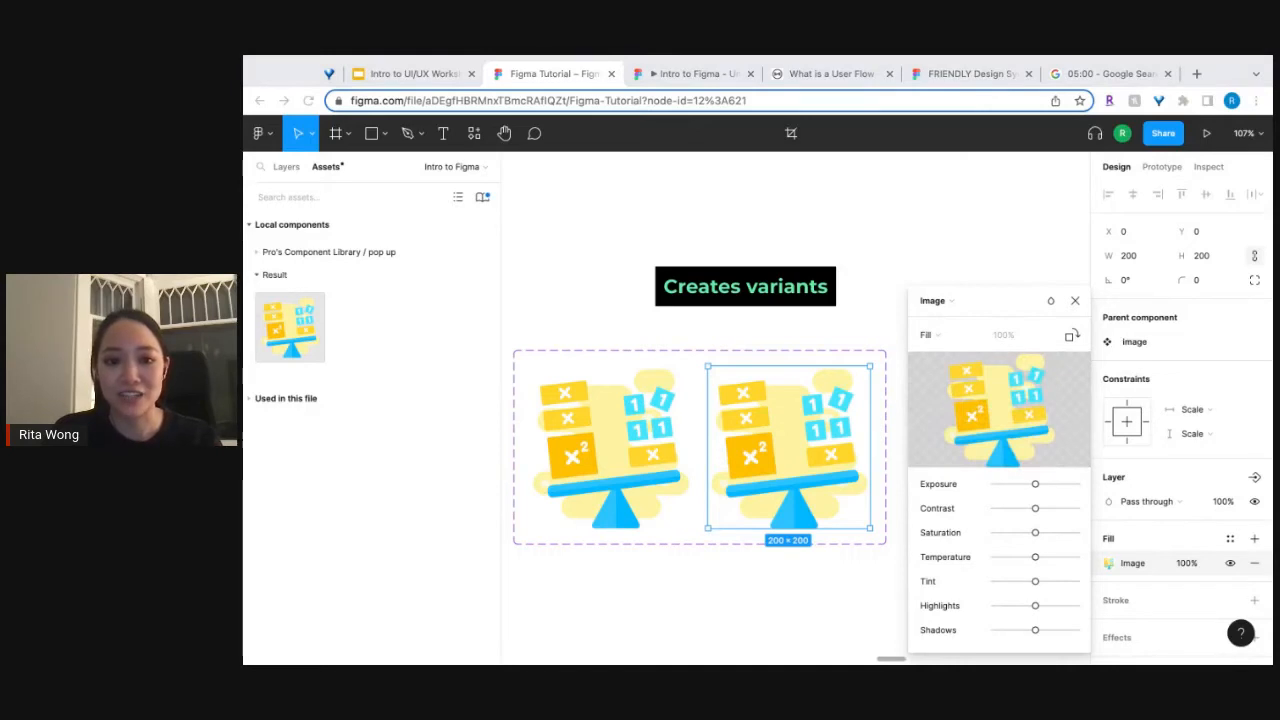
key("Return")
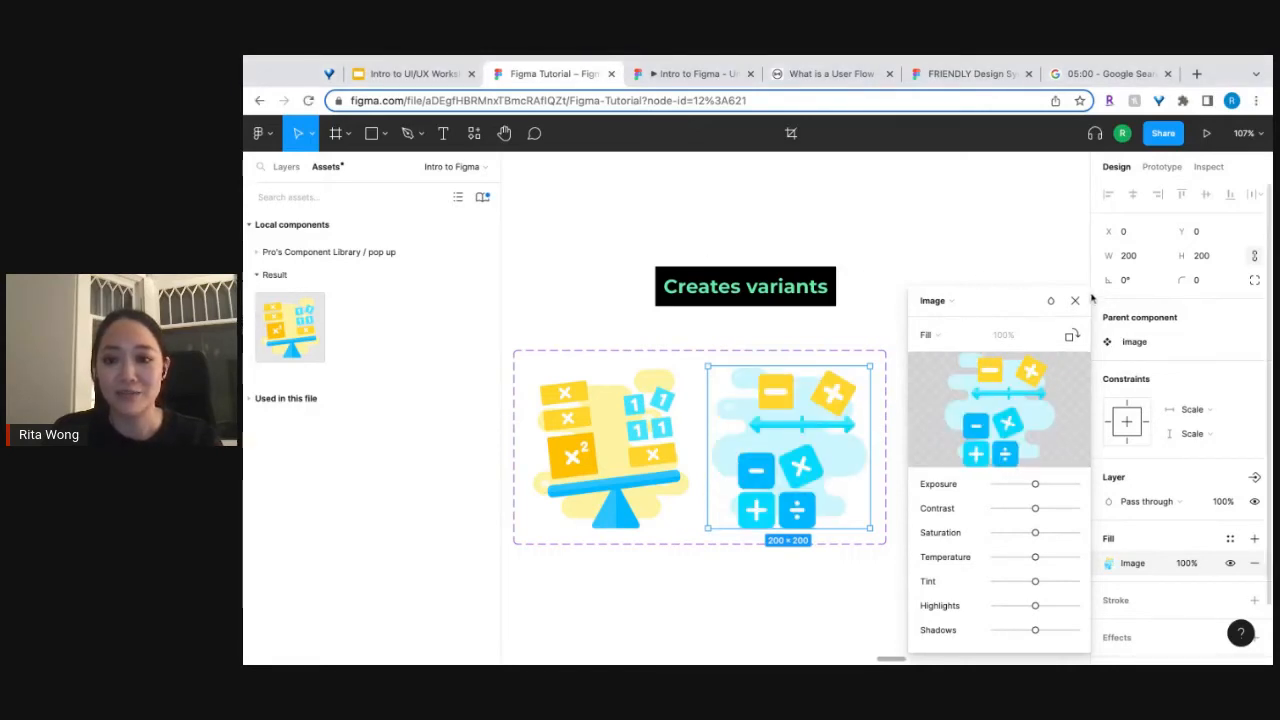
left_click(1076, 301)
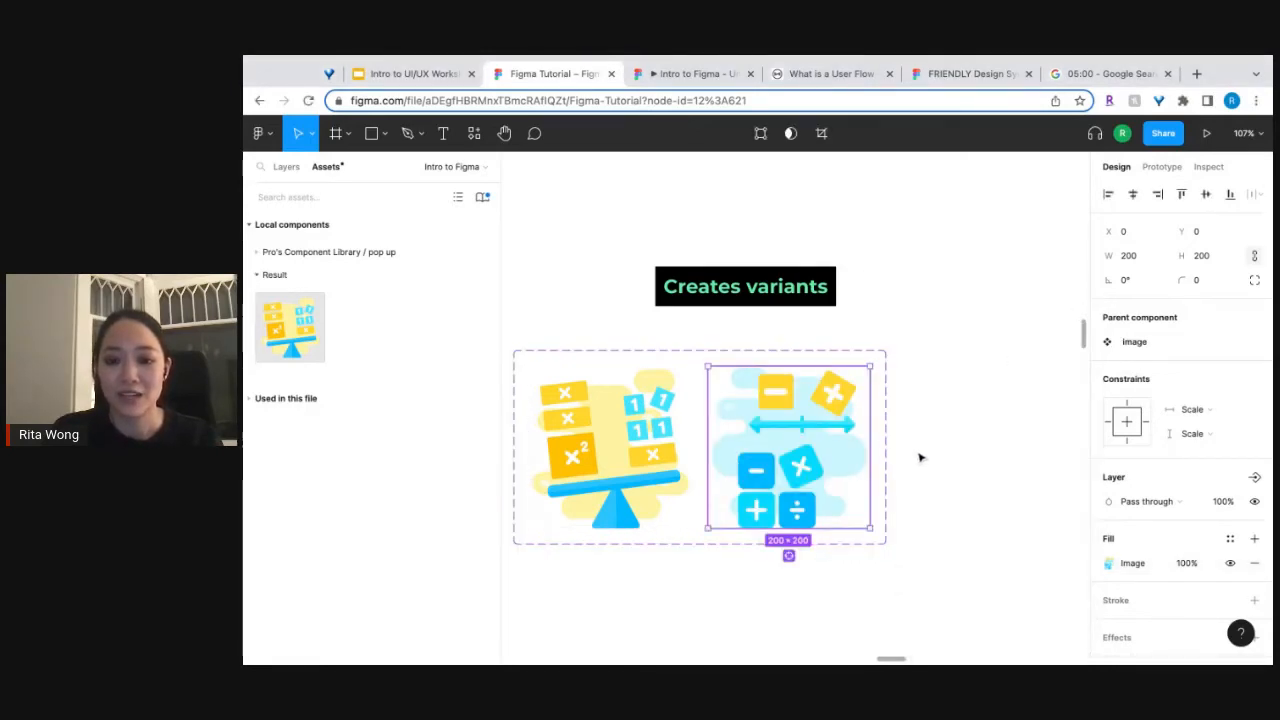
Set the Property 1 value of the balance-scale variant to "algebra".
left_click(636, 449)
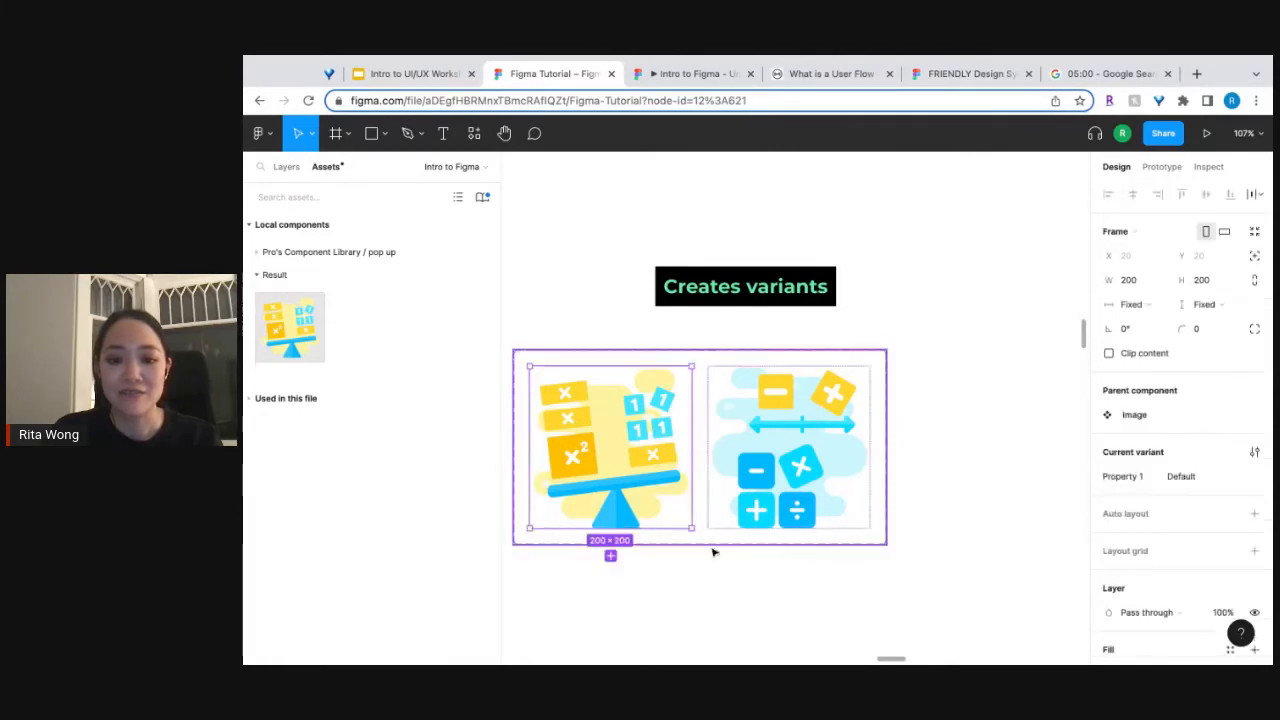
left_click(713, 551)
left_click(711, 543)
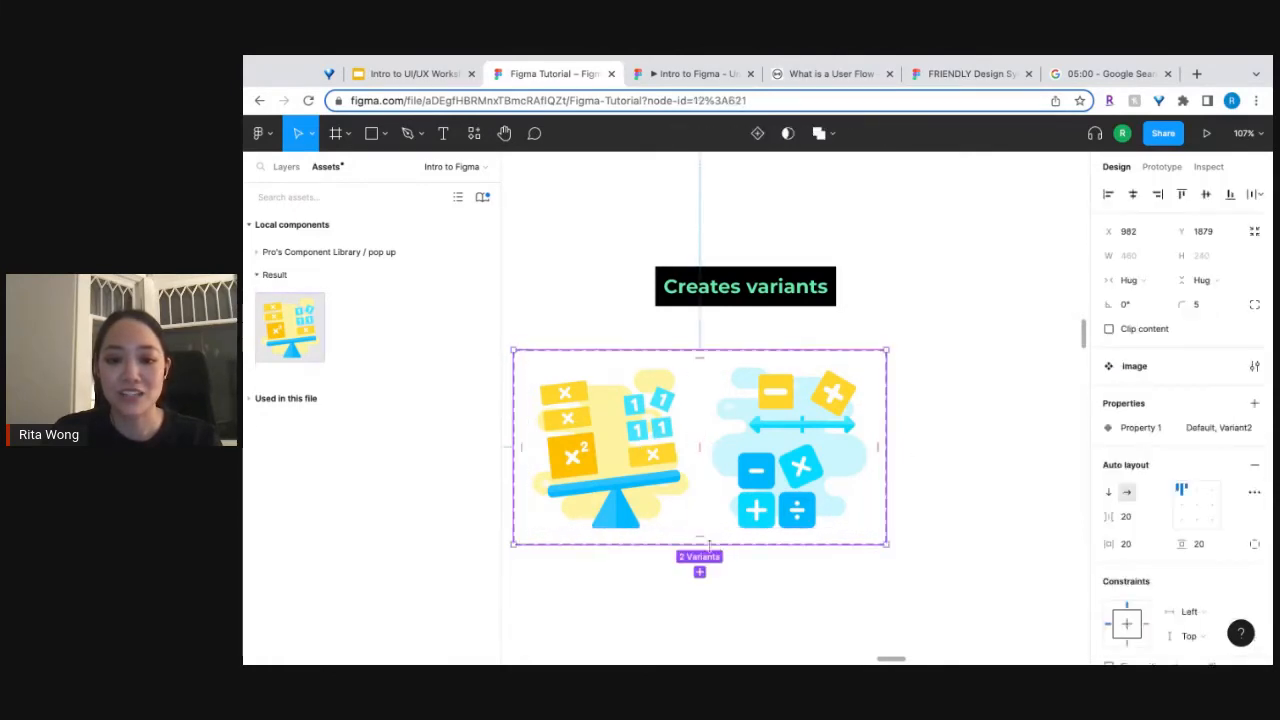
left_click(610, 465)
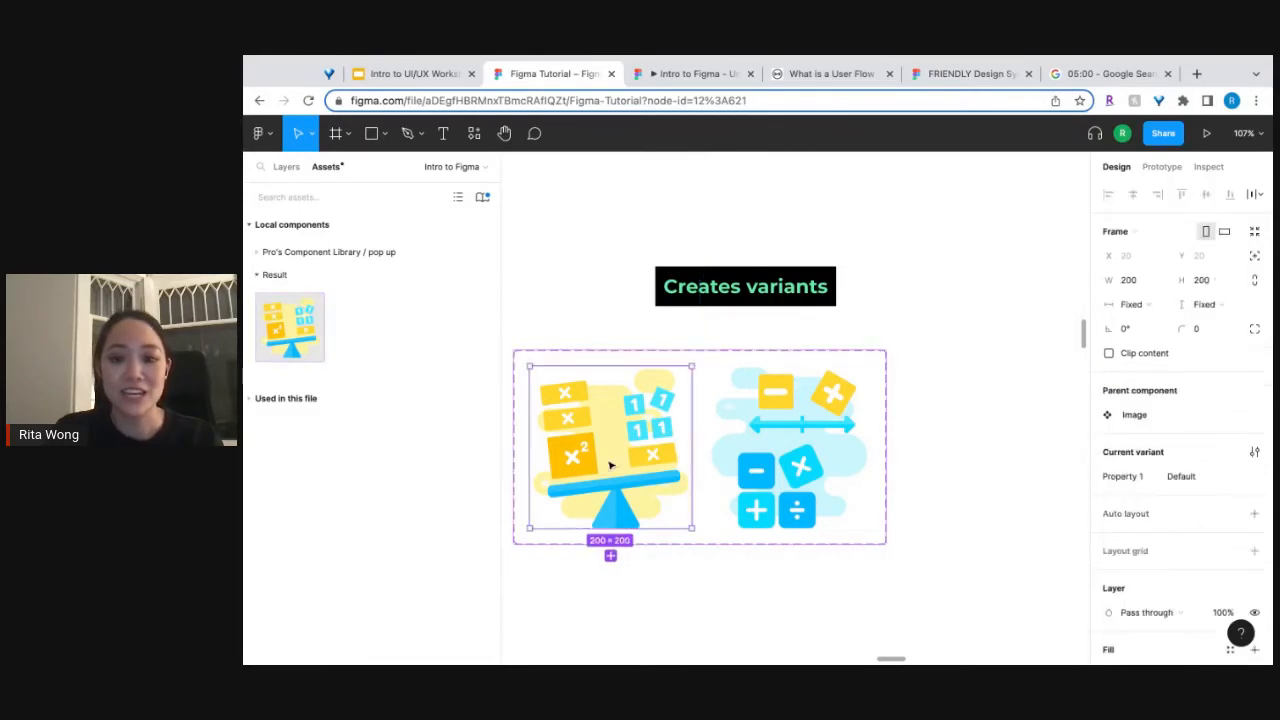
left_click(1207, 477)
type("algebra")
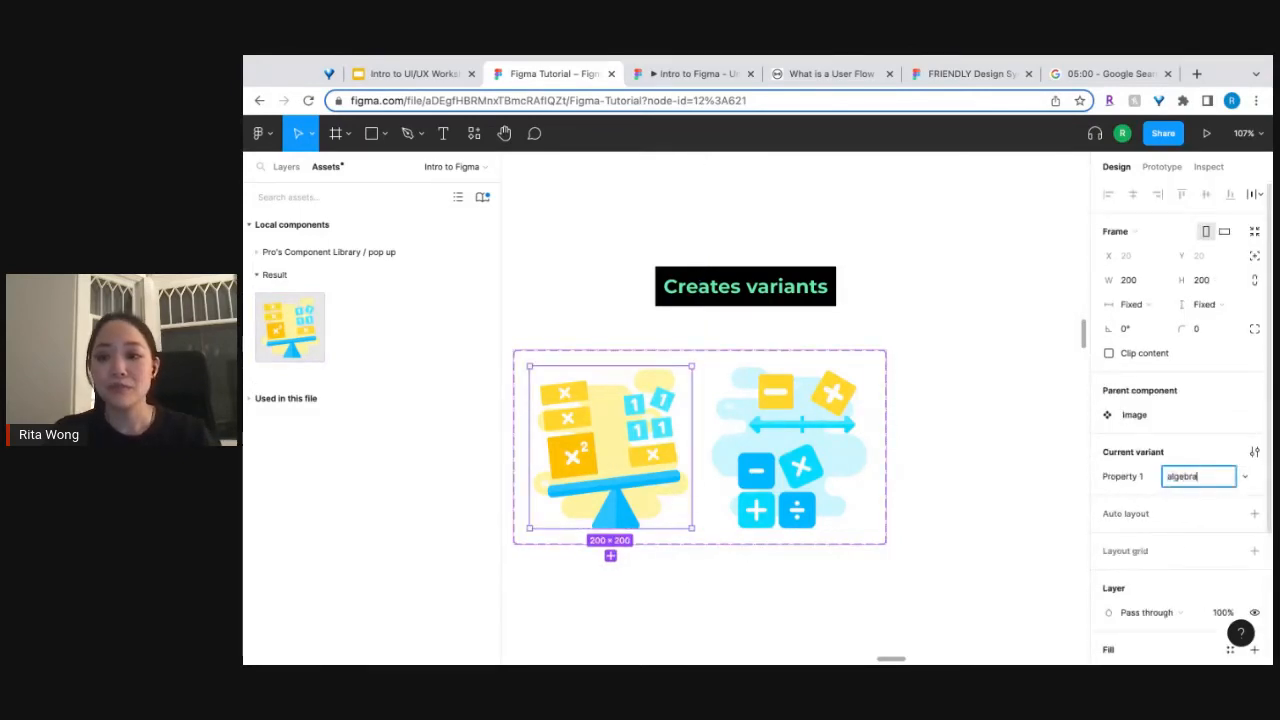
Rename the Property 1 value of the math operations variant and deselect it.
left_click(816, 477)
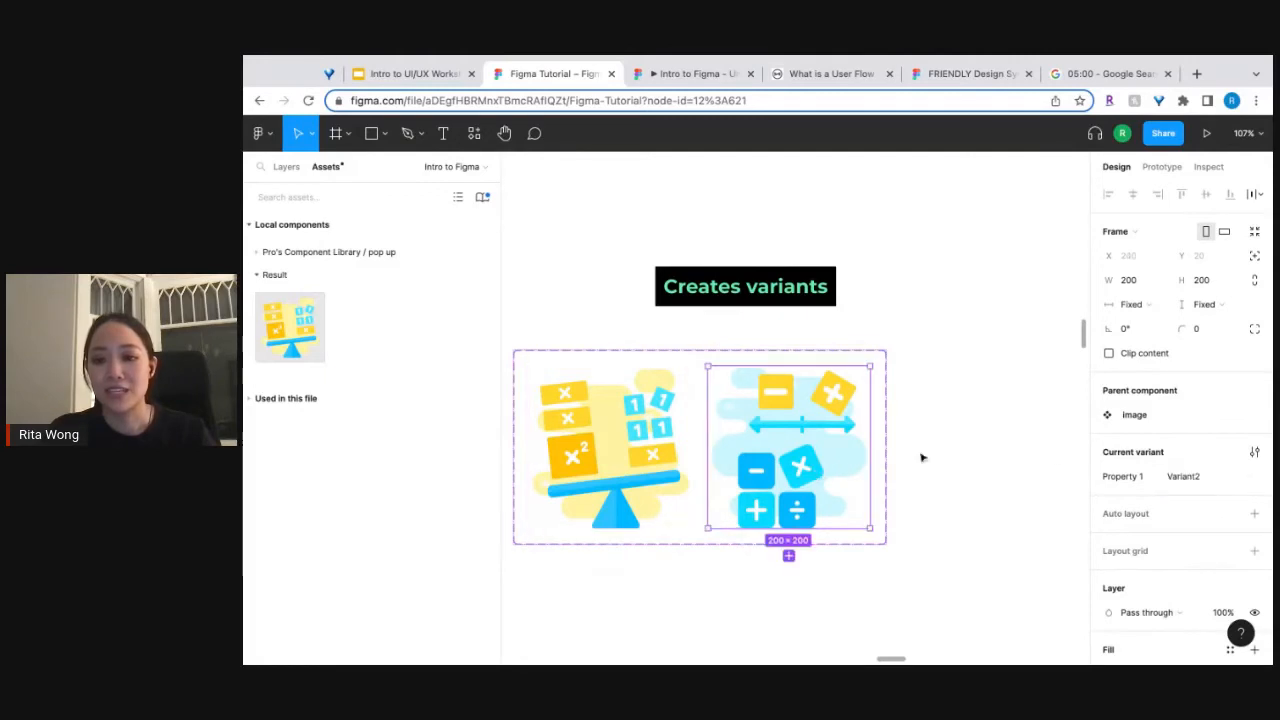
left_click(1200, 477)
type("operations")
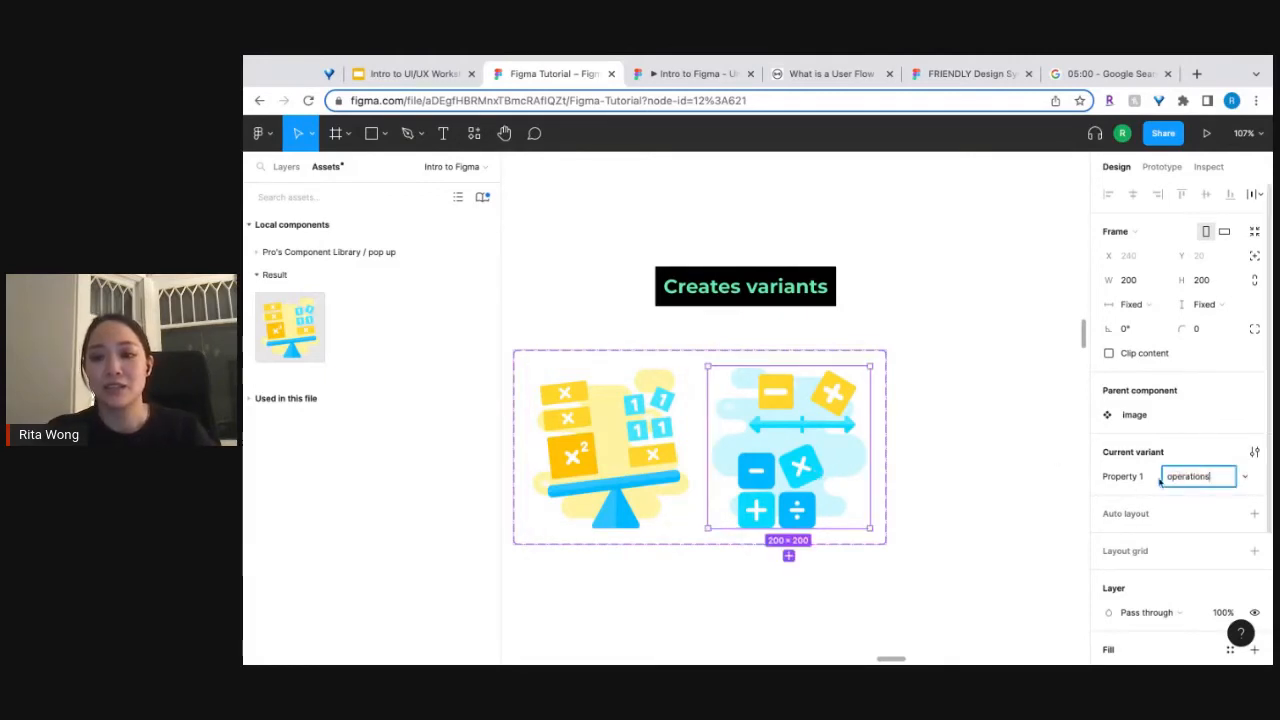
left_click(952, 510)
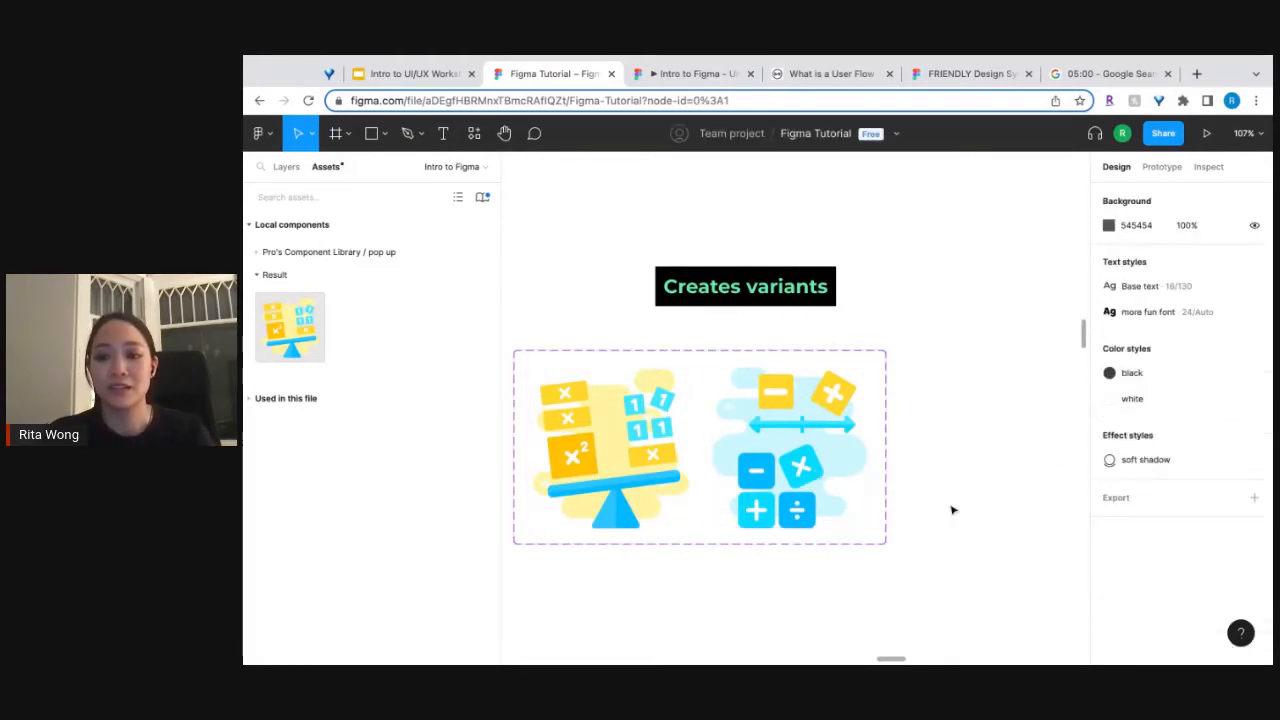
Place an instance of the image component below the "Creates components" label, at X 1153, Y 1478.
scroll(952, 510, "down", 5)
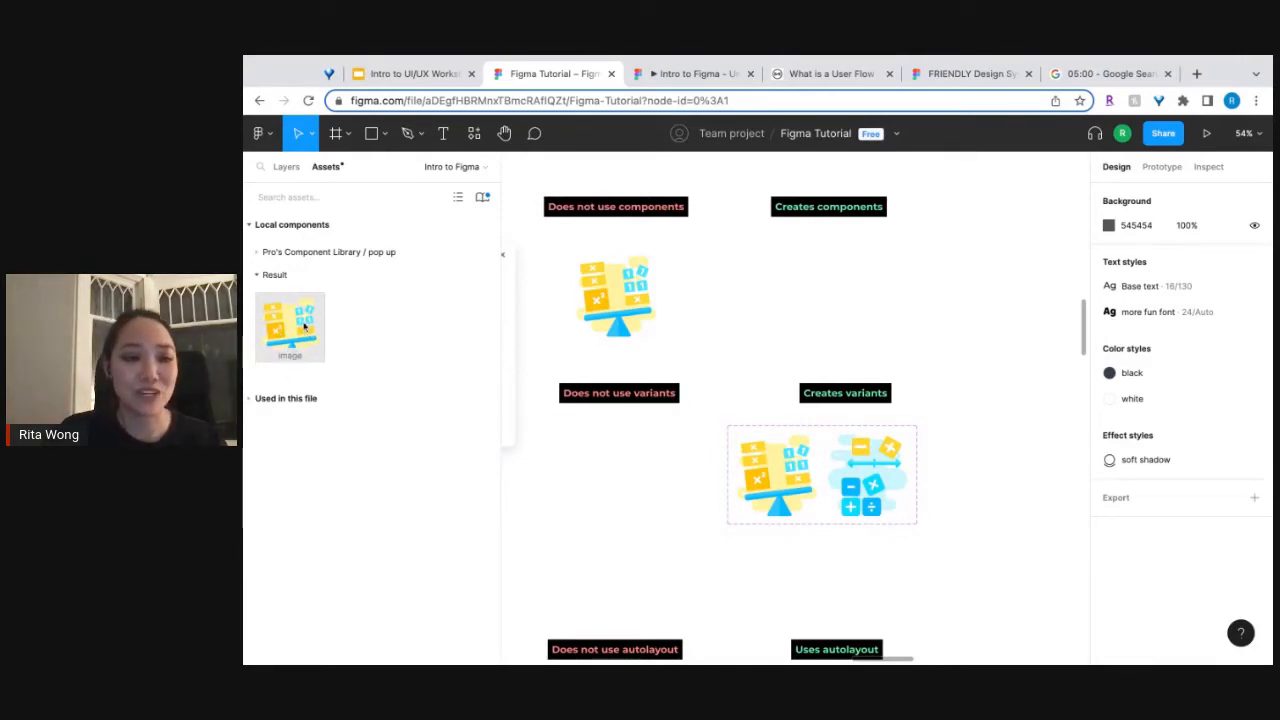
left_click_drag(298, 321, 838, 300)
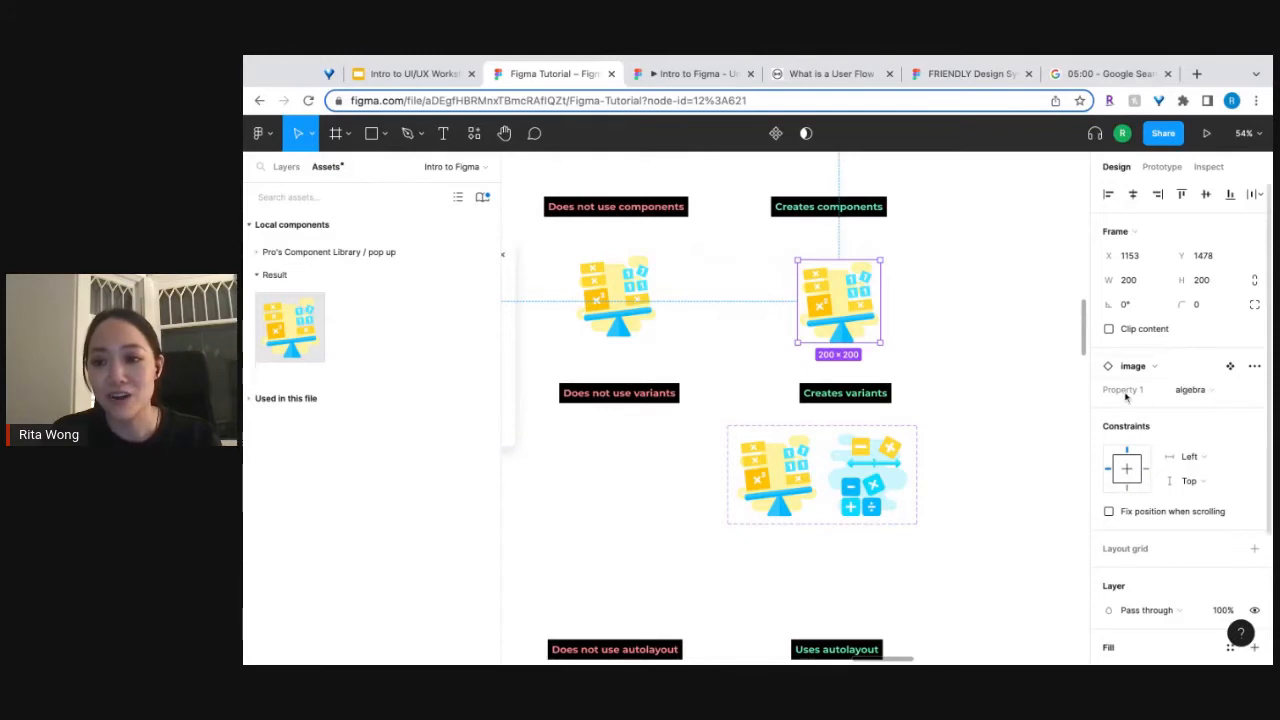
Switch the image instance's Property 1 to operations and back to algebra.
left_click(1257, 392)
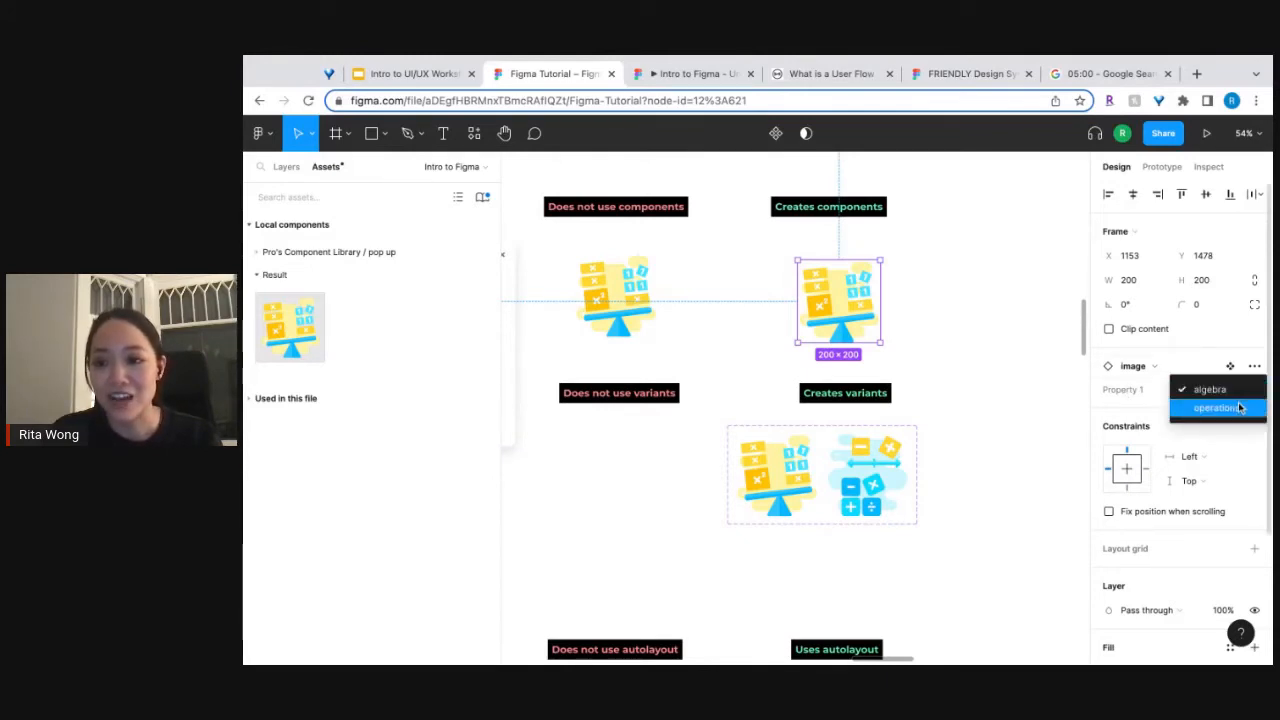
left_click(1239, 407)
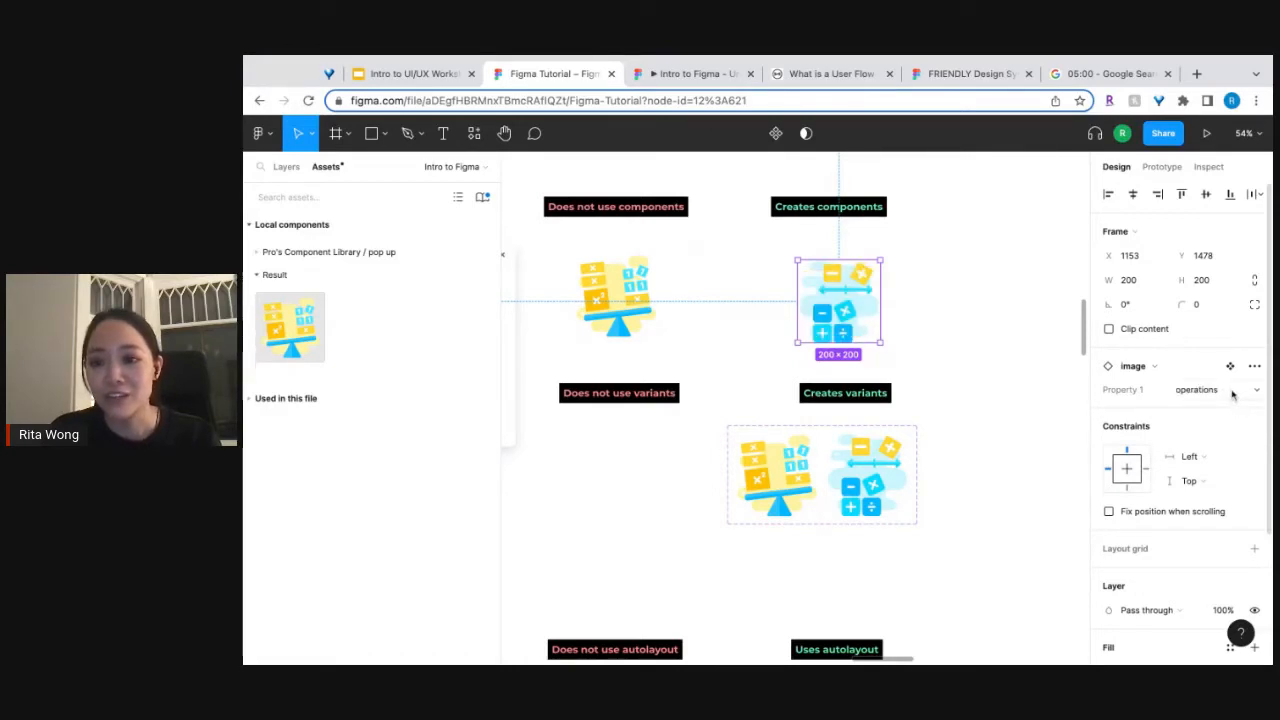
left_click(1232, 393)
left_click(1207, 367)
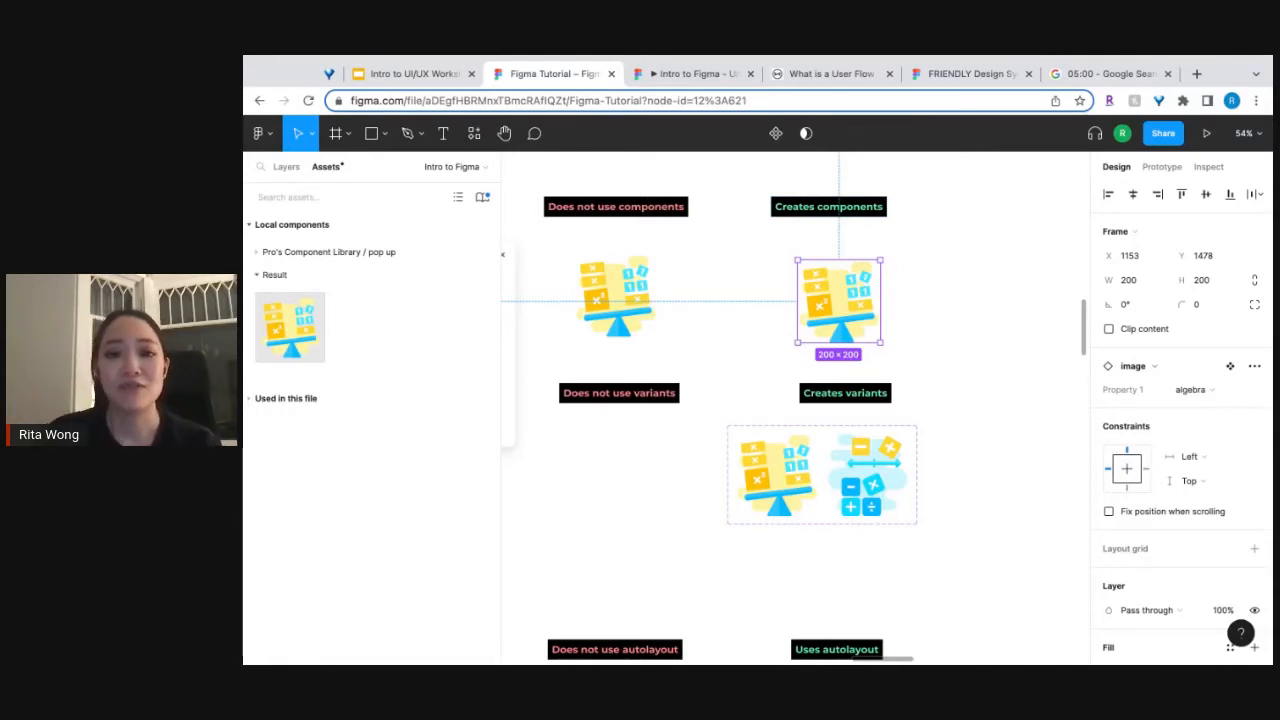
Try moving the balance-scale image below "Does not use components" to X 512, and undo the move.
left_click(635, 288)
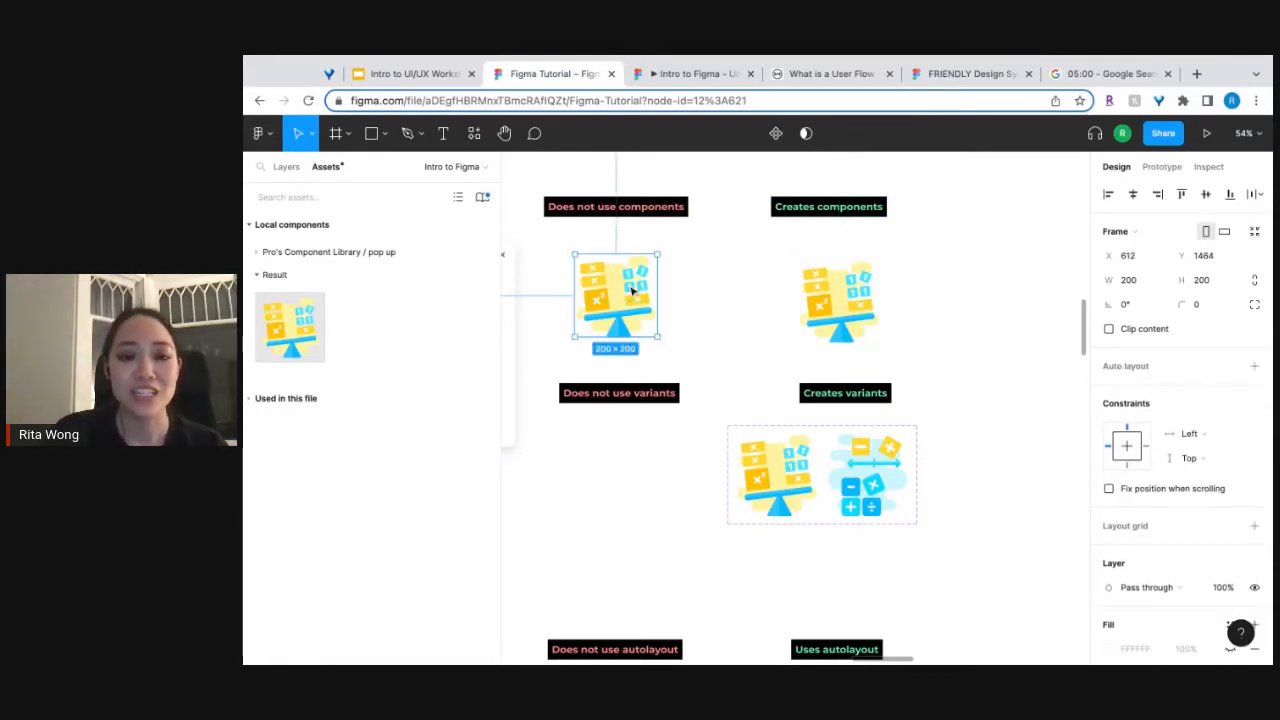
left_click_drag(638, 297, 585, 297)
left_click_drag(640, 300, 597, 301)
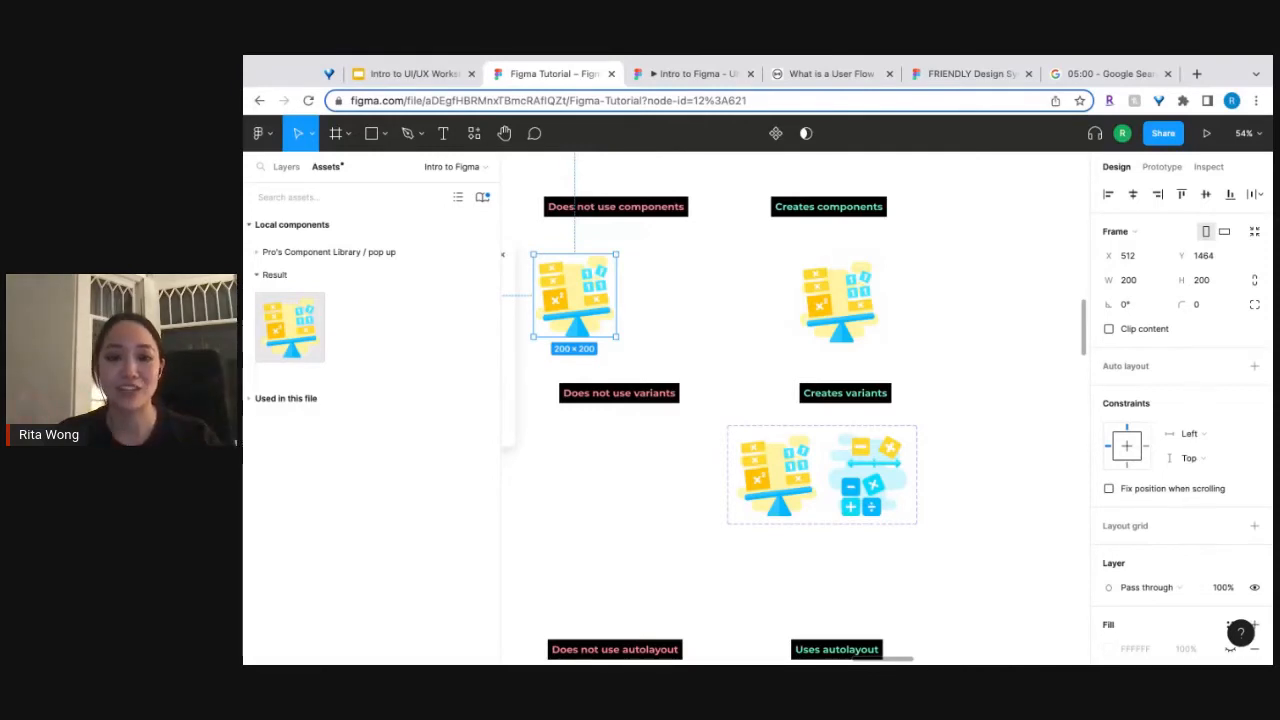
key("super+z")
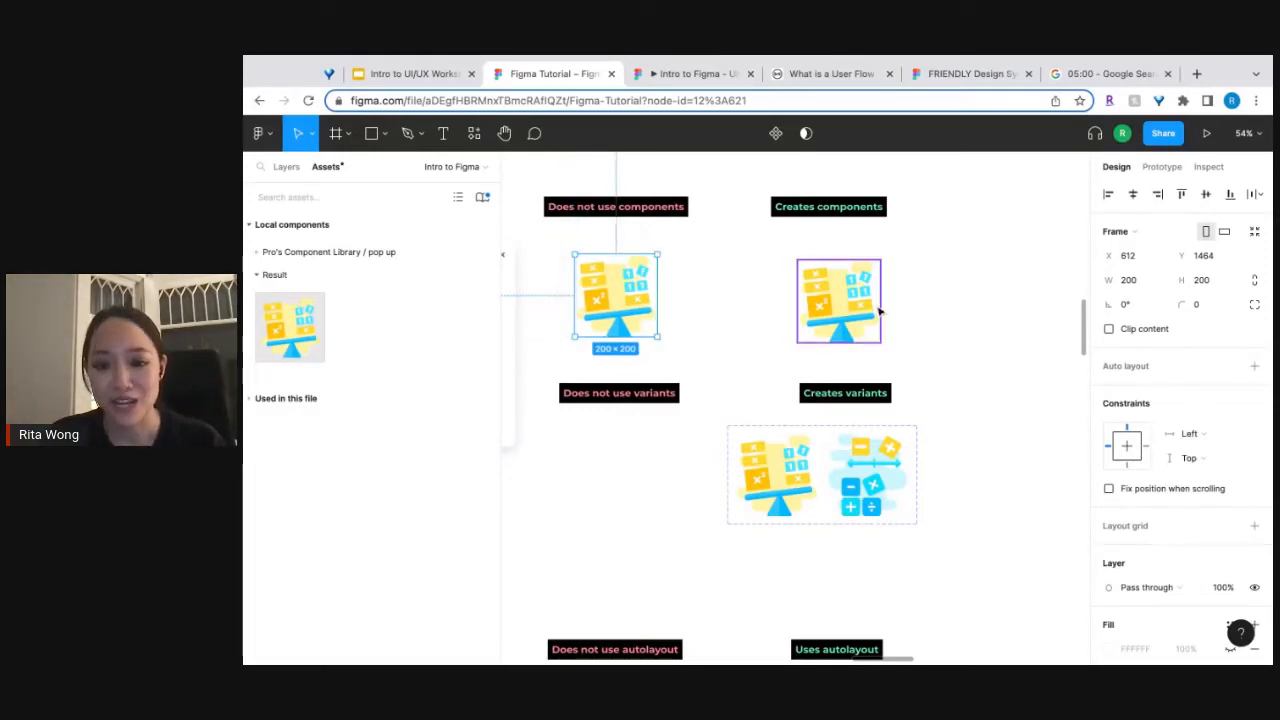
Add a third variant to the image component set and set its Property 1 value to "numbers".
left_click(890, 503)
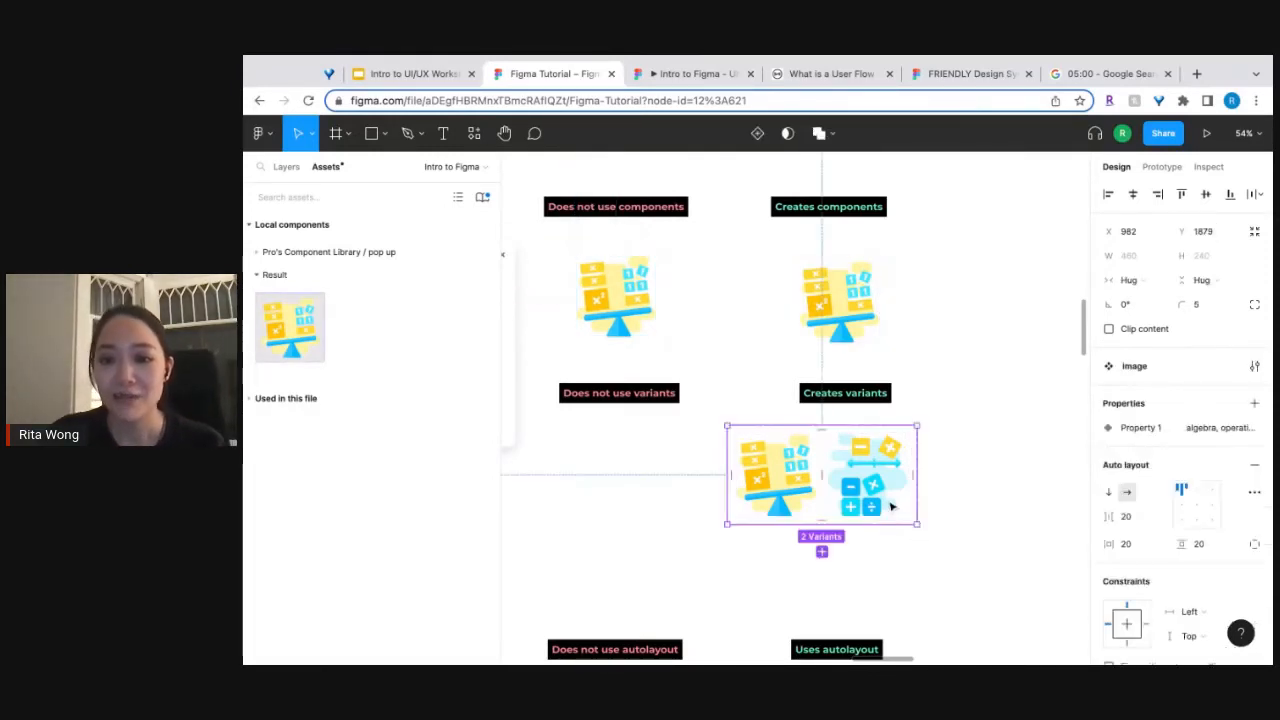
scroll(966, 521, "up", 3)
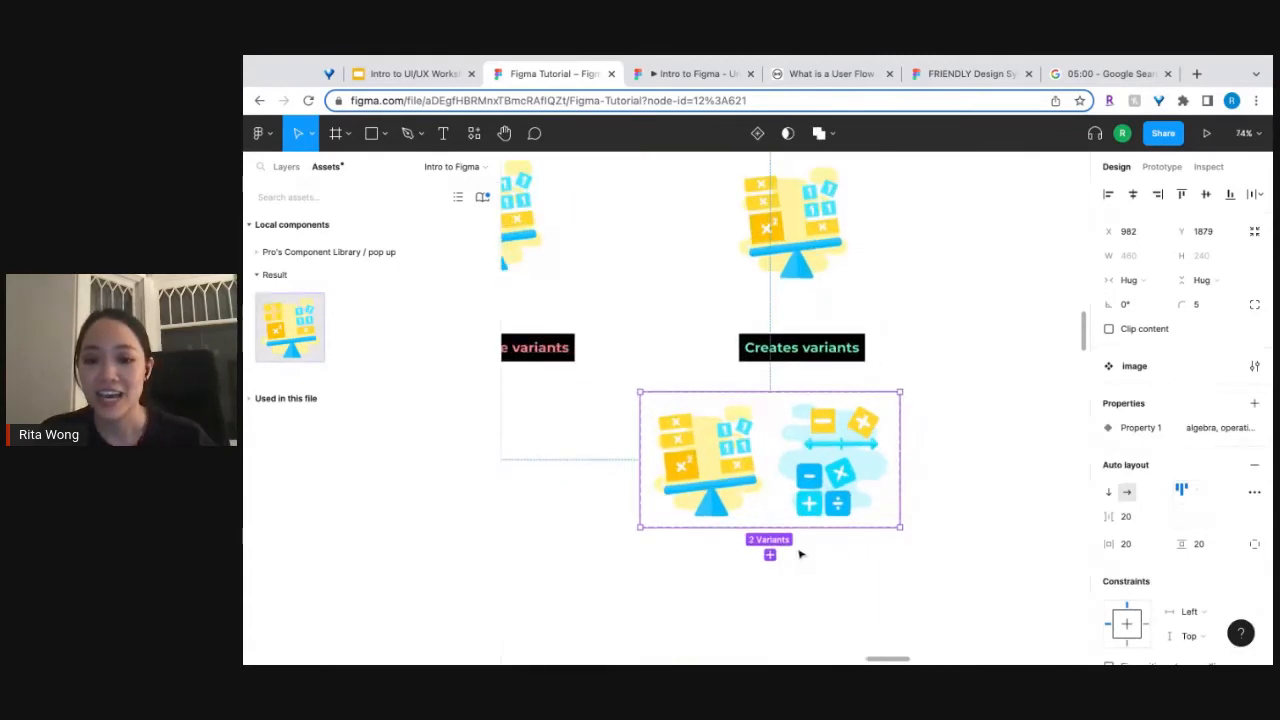
left_click(770, 556)
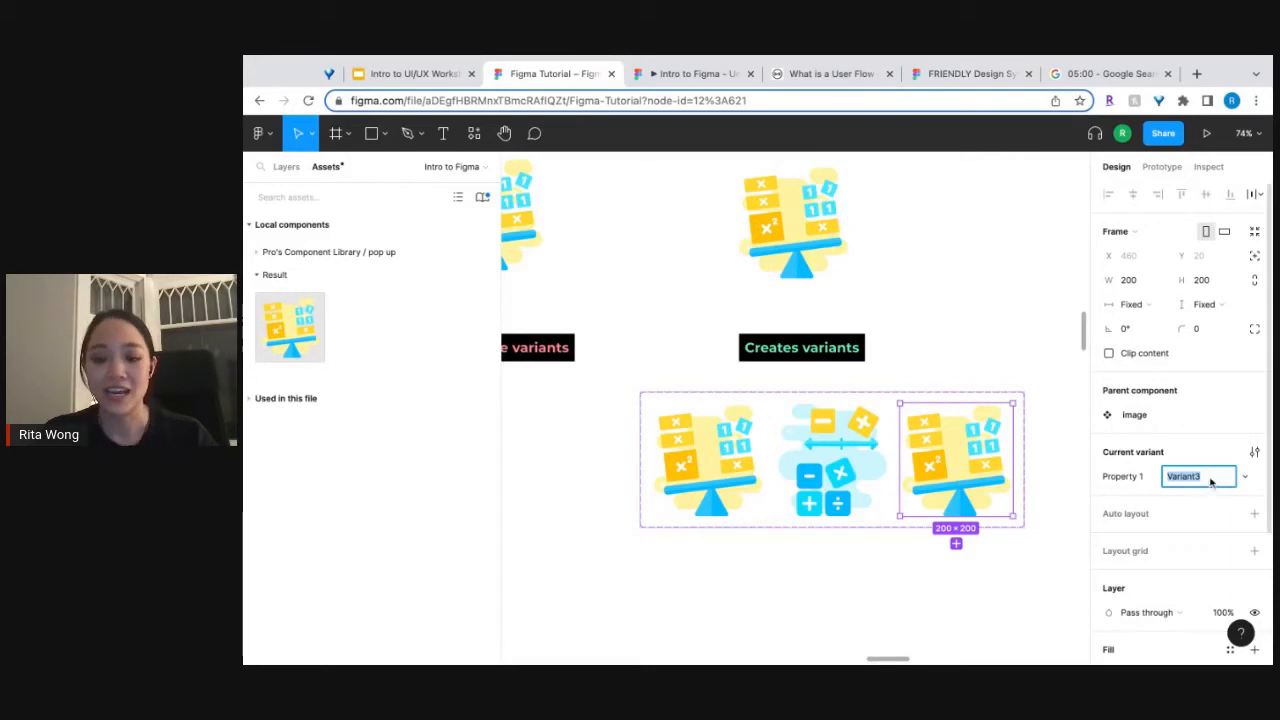
type("numbers")
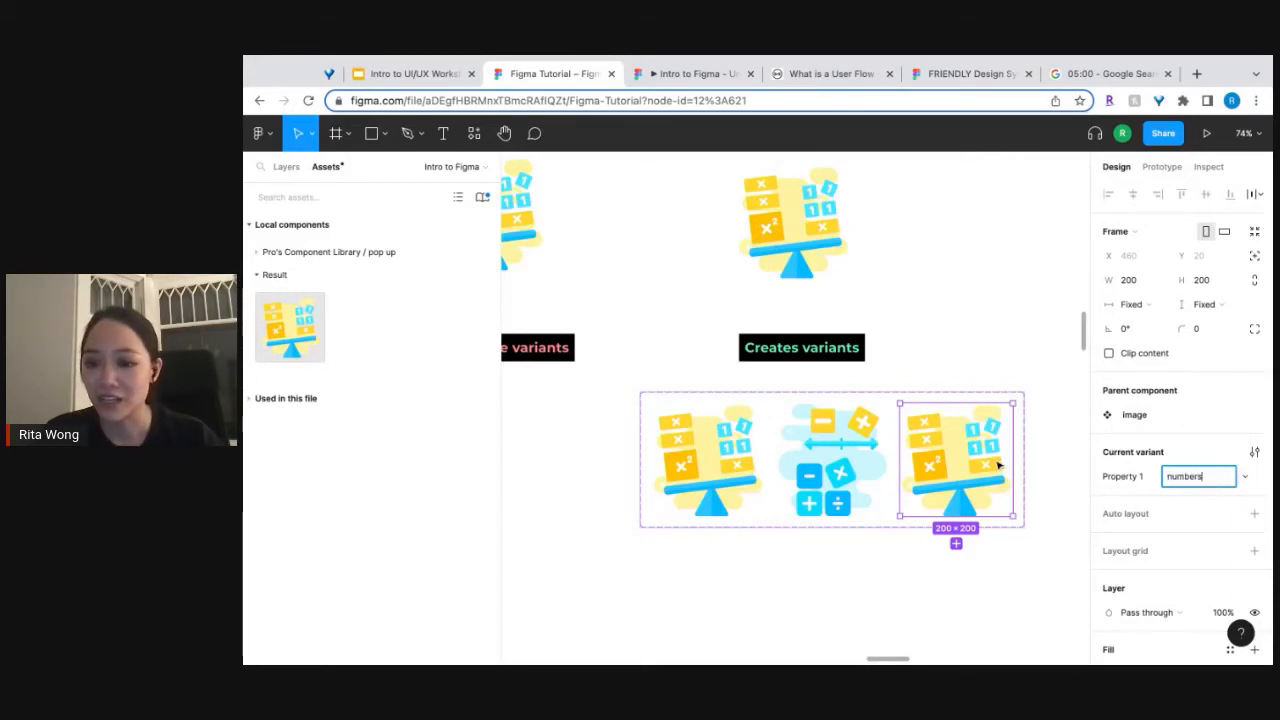
Replace the third variant's image fill with the blue pie chart illustration and close the fill settings.
left_click(997, 465)
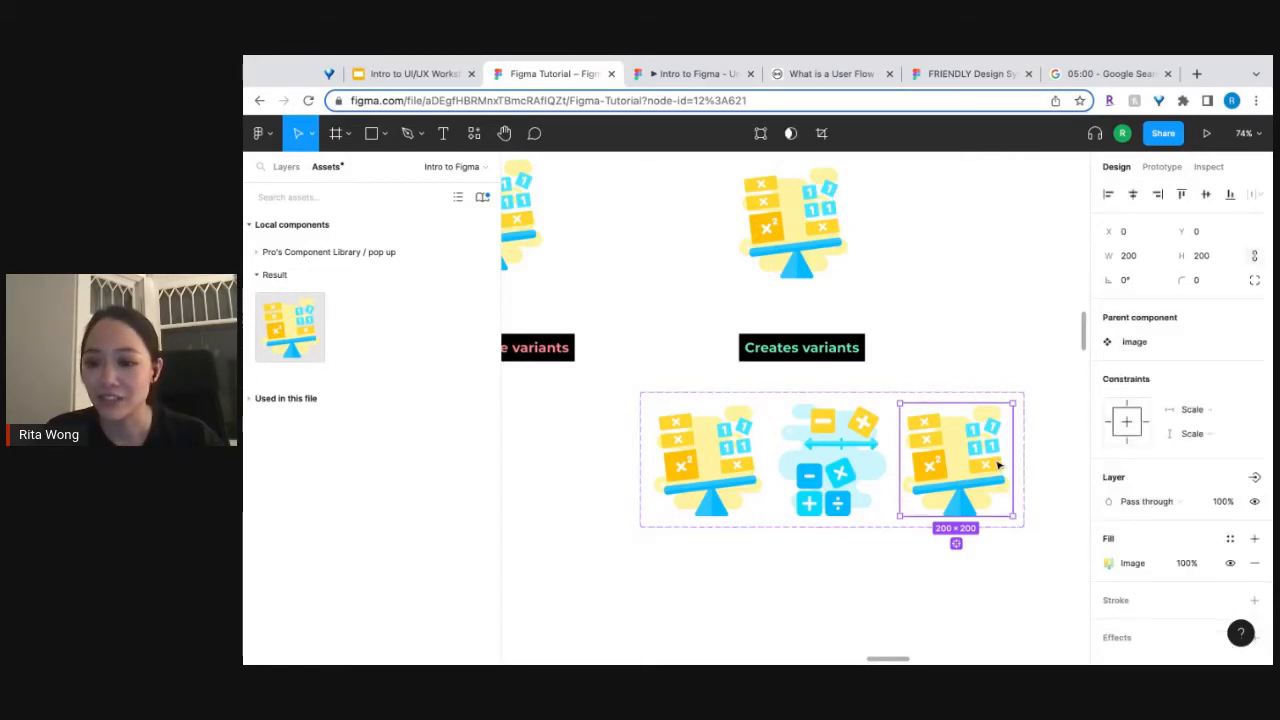
left_click(1109, 564)
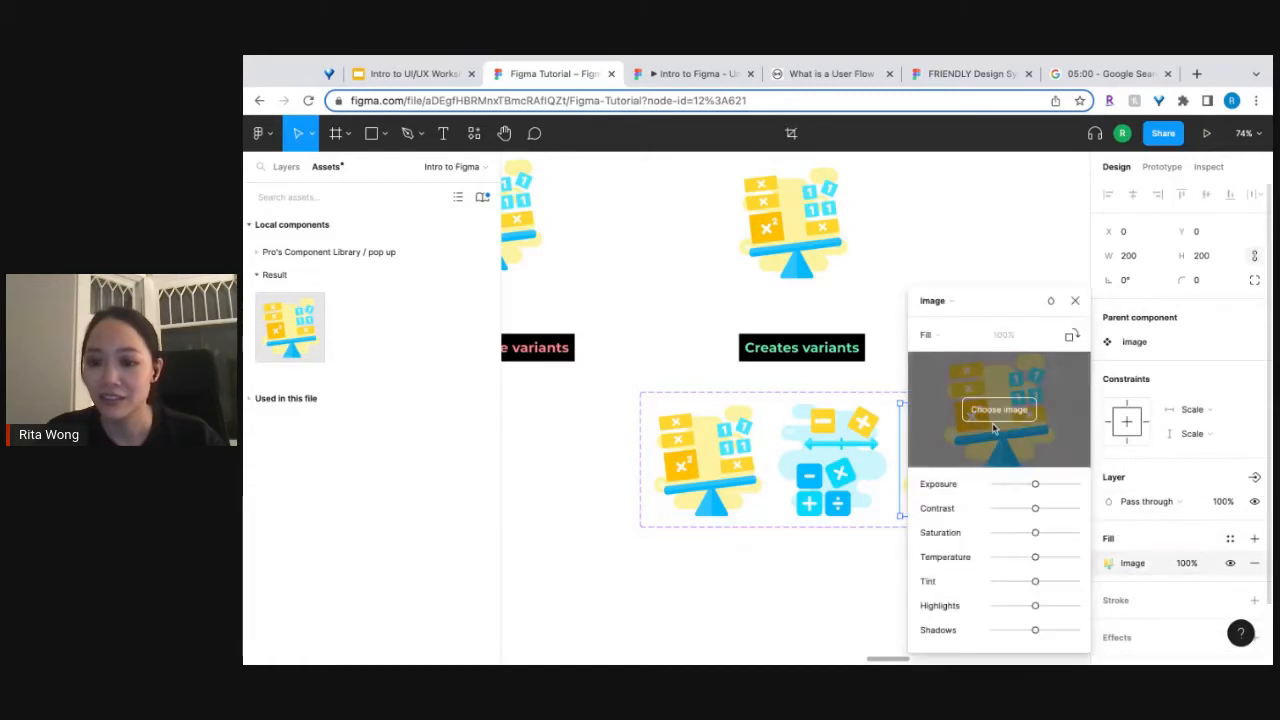
left_click(1003, 416)
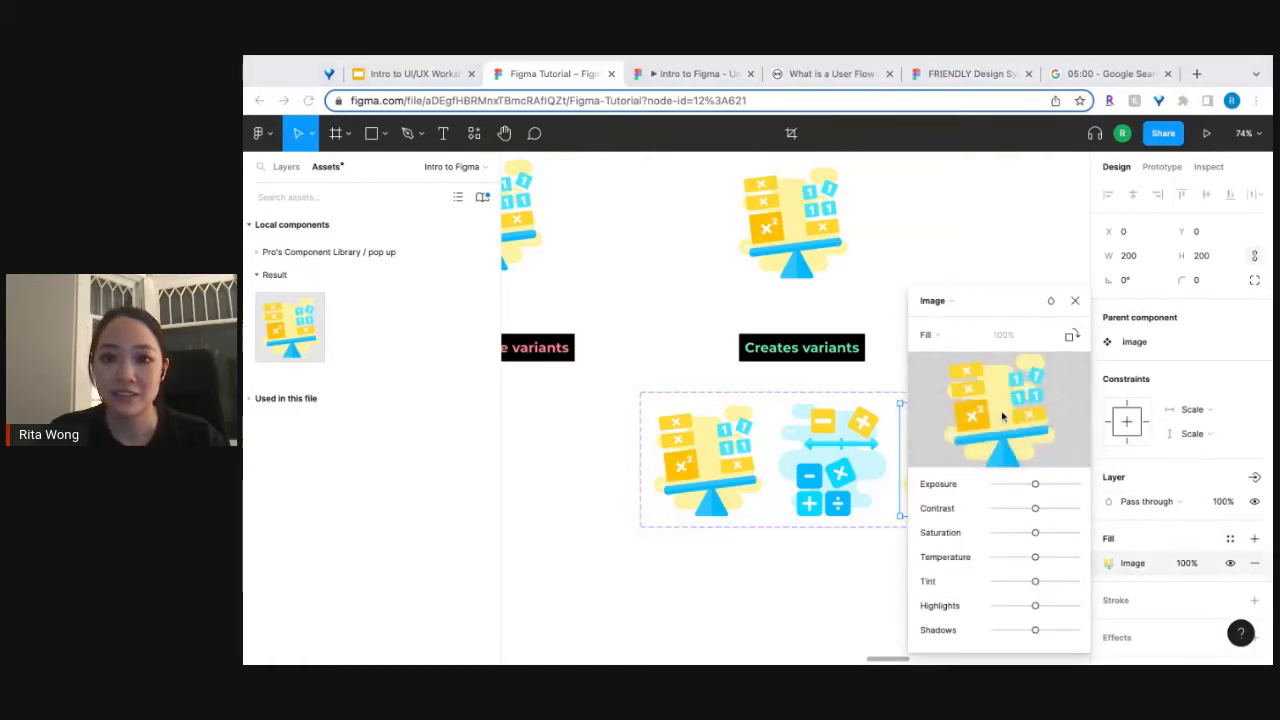
double_click(794, 505)
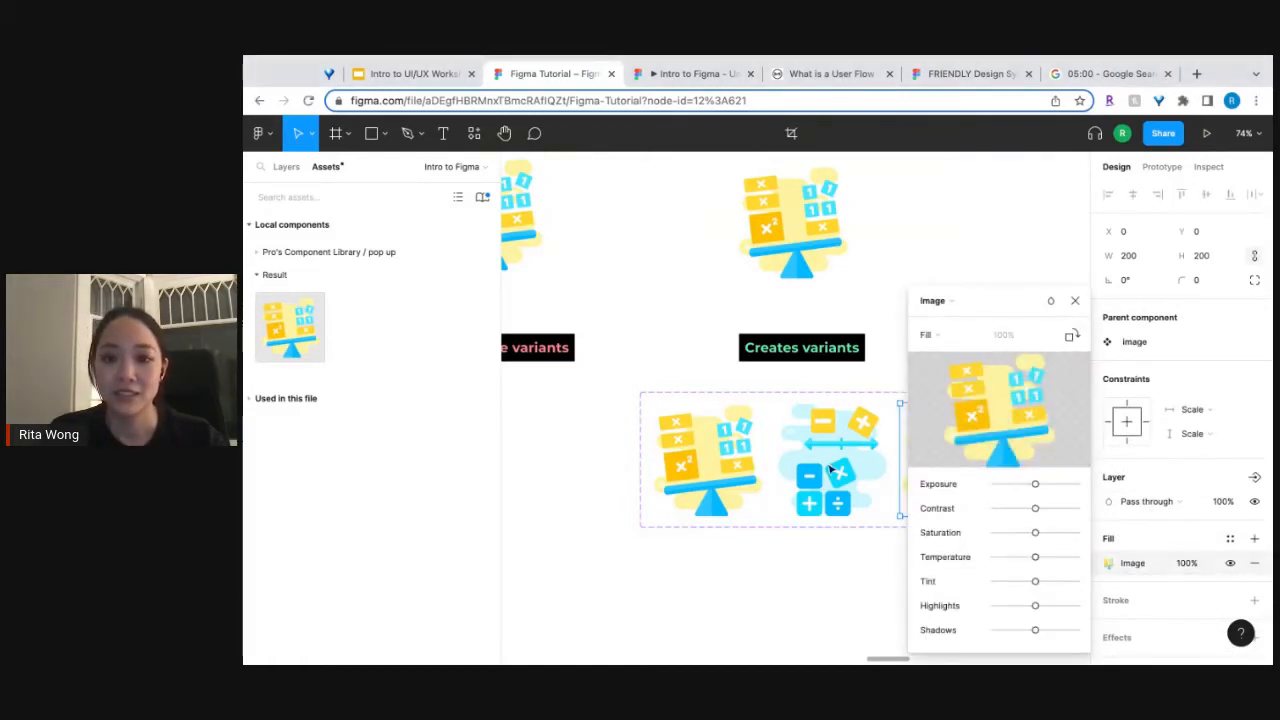
scroll(794, 505, "right", 2)
scroll(794, 505, "right", 2)
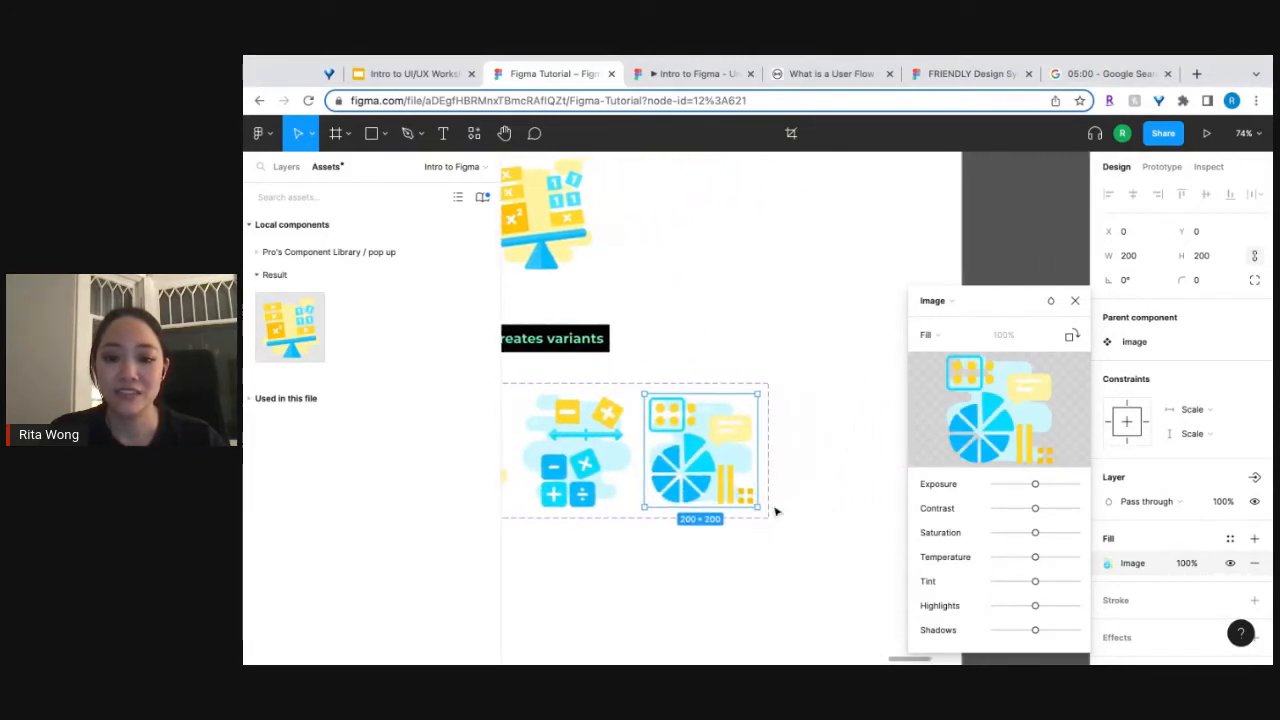
key("Escape")
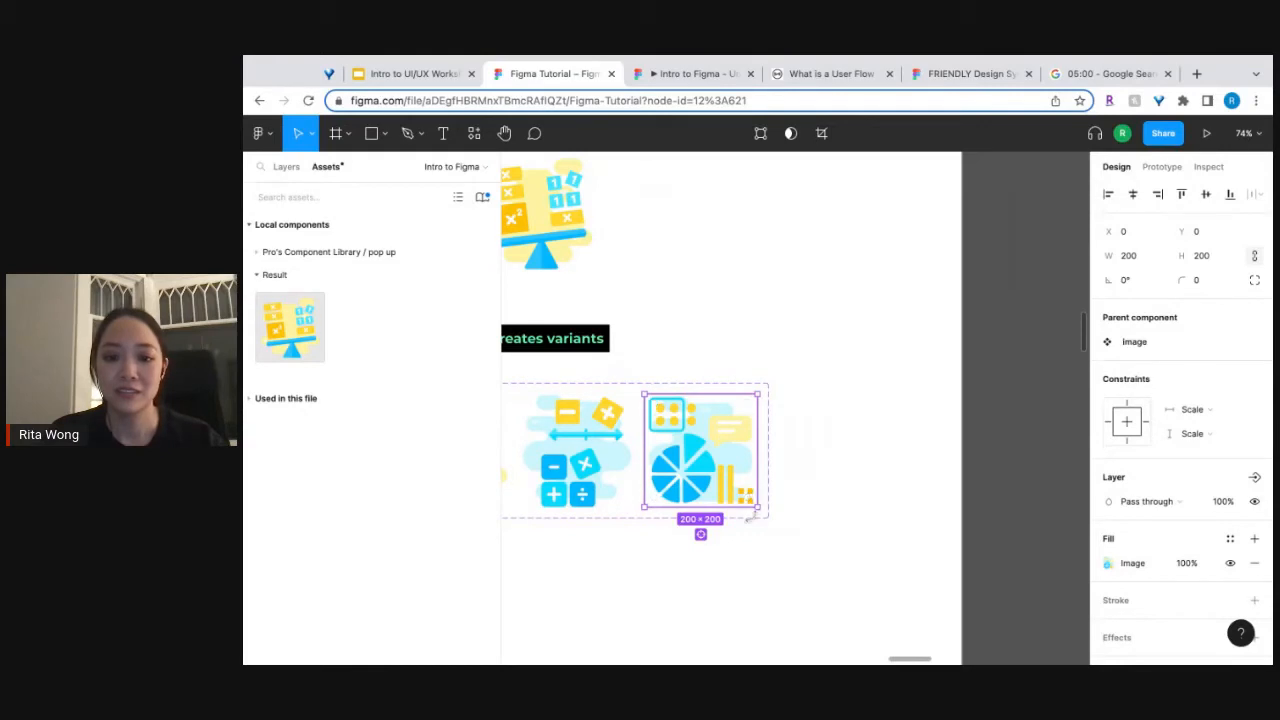
Add a fourth variant to the image component set and set its Property 1 value to "measures".
key("Escape")
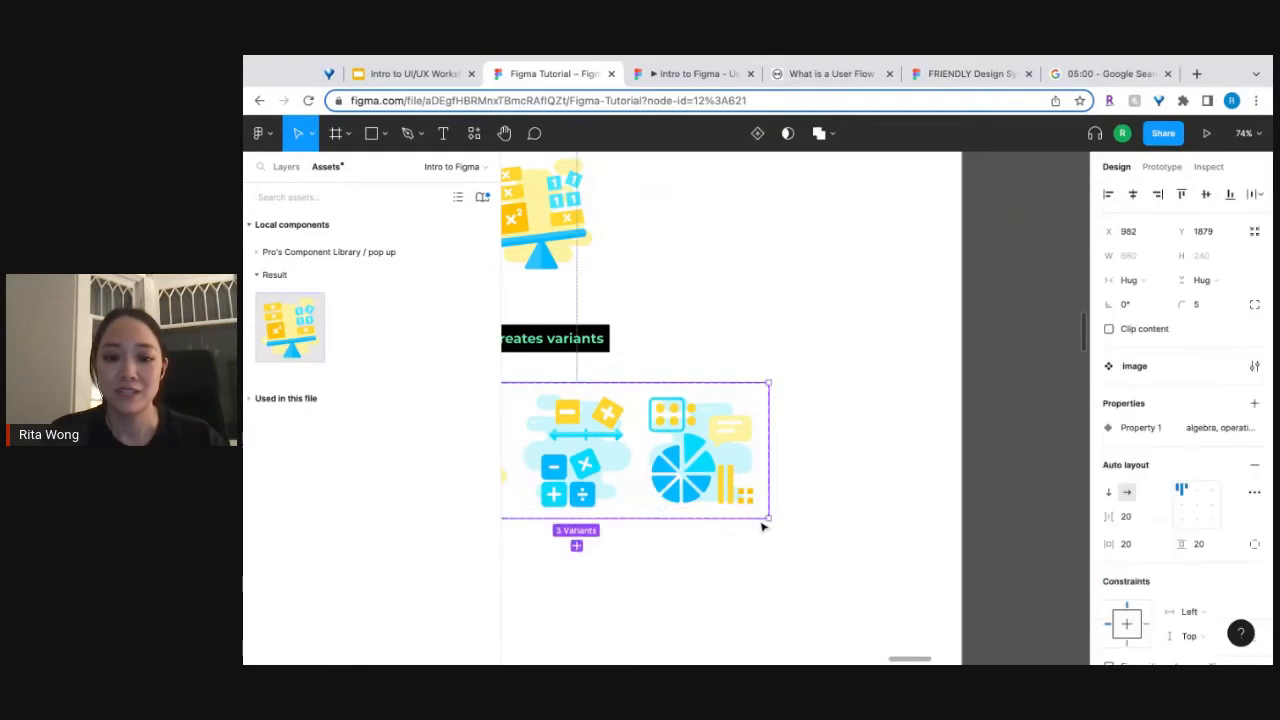
left_click(577, 546)
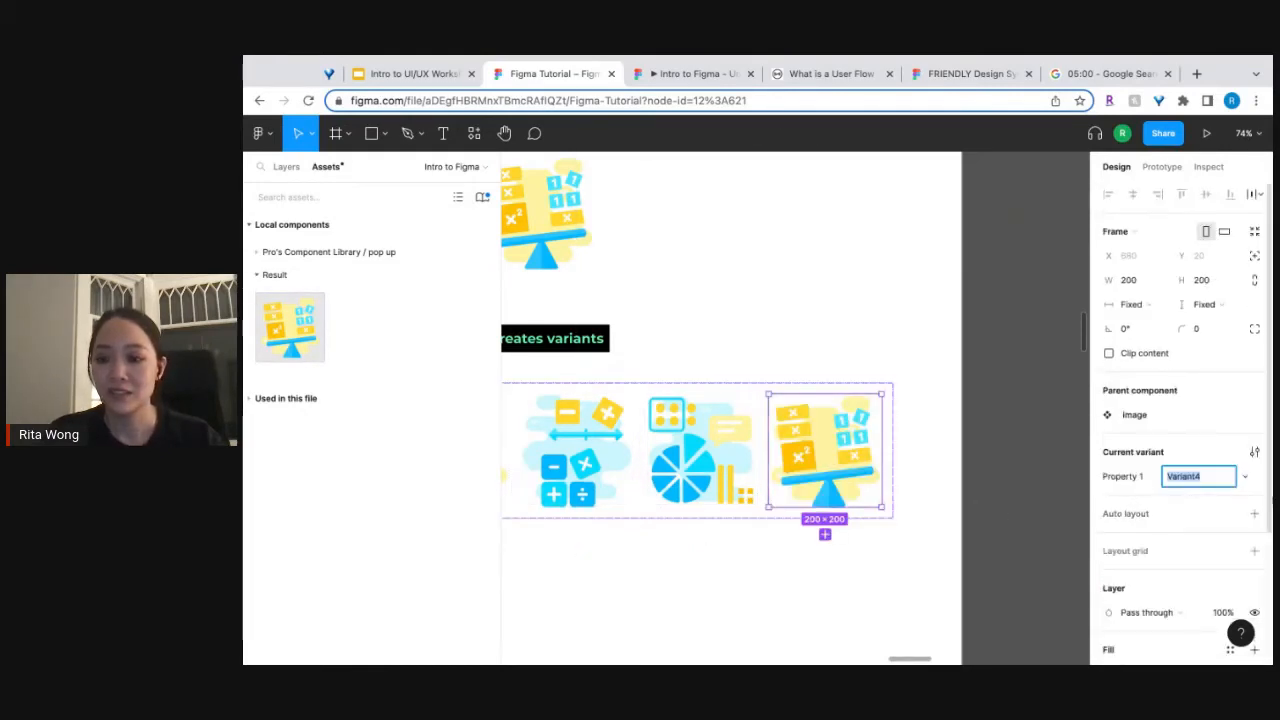
type("meas")
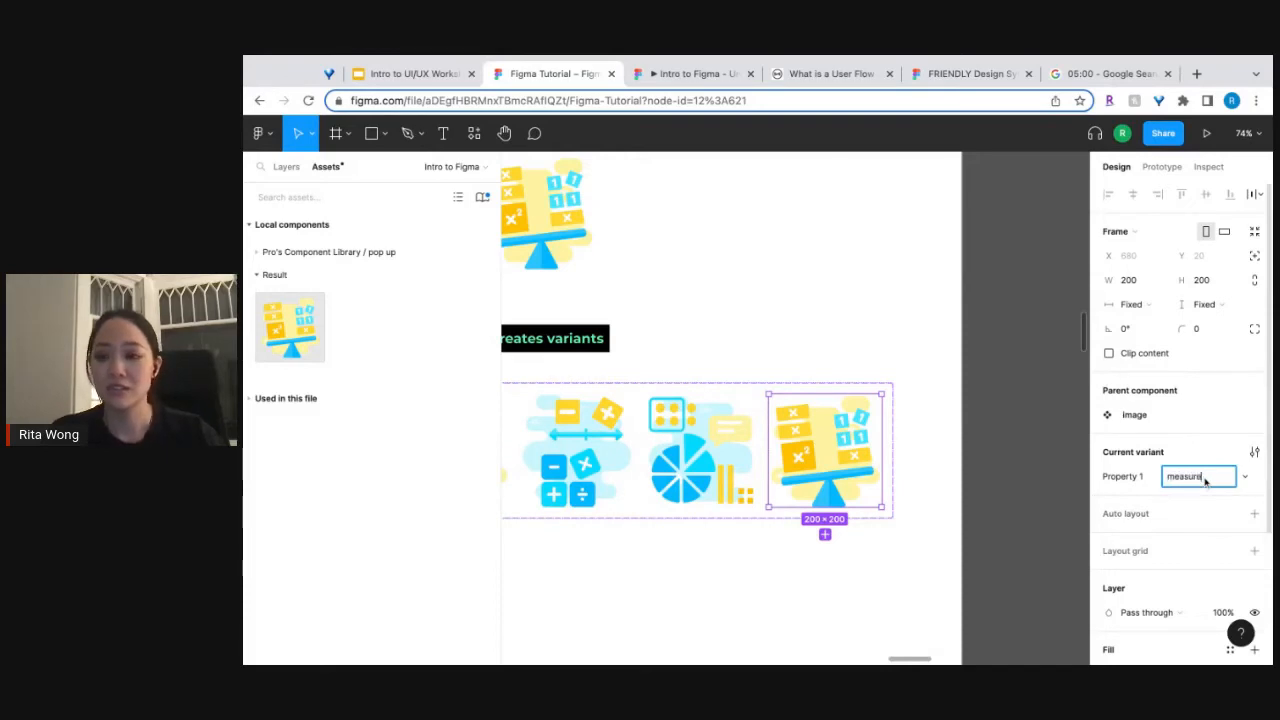
type("ure")
left_click(905, 538)
Replace the fourth variant's image fill with the yellow ruler illustration, close the fill settings and deselect it.
left_click(866, 446)
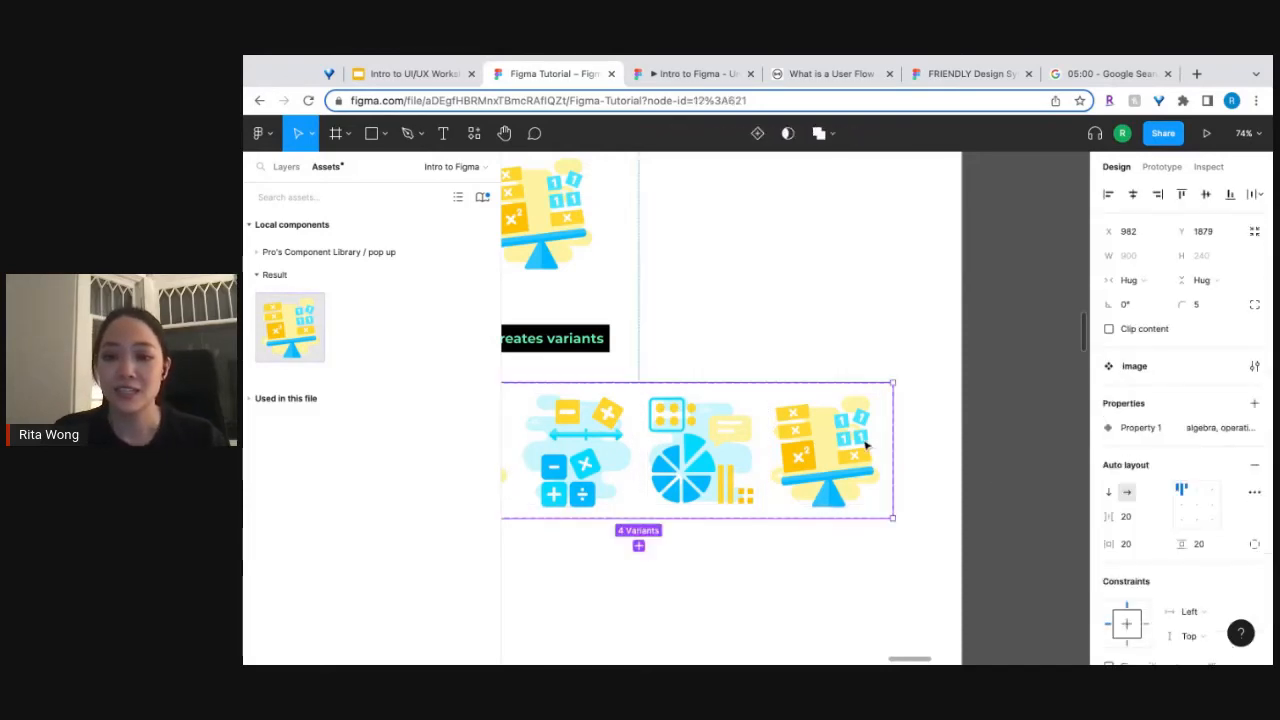
left_click(866, 446)
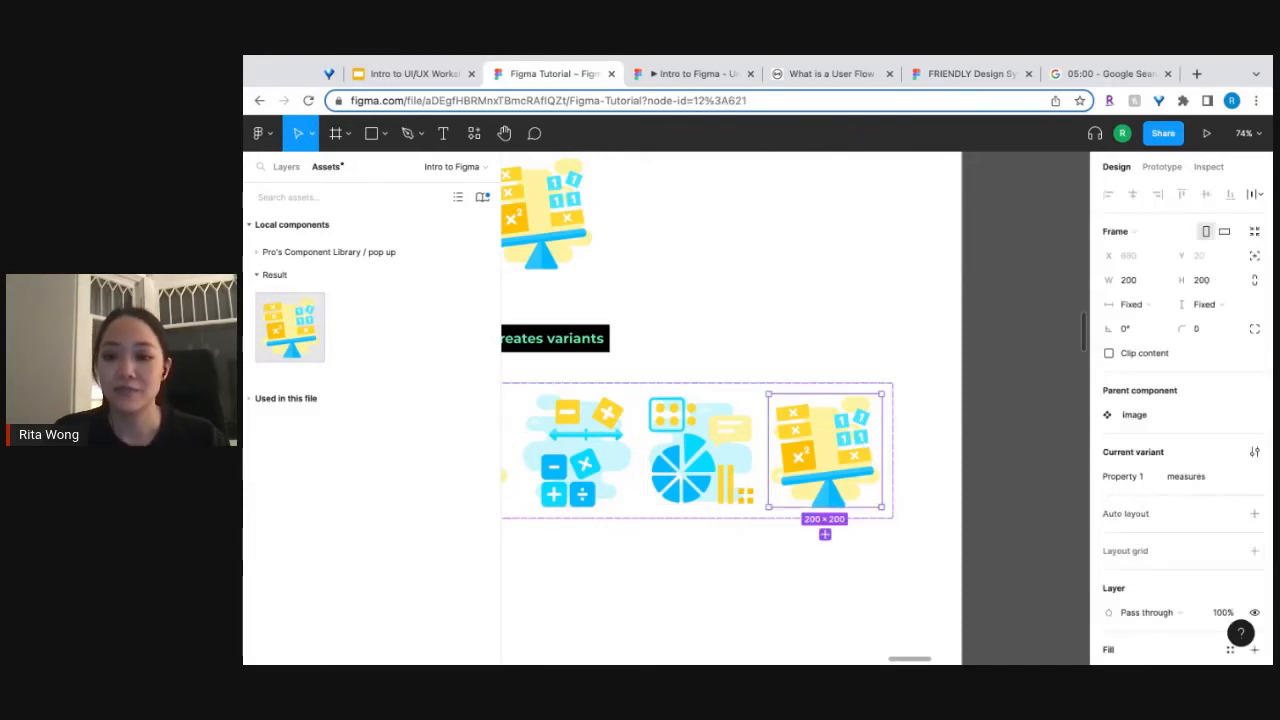
key("Return")
left_click(1110, 563)
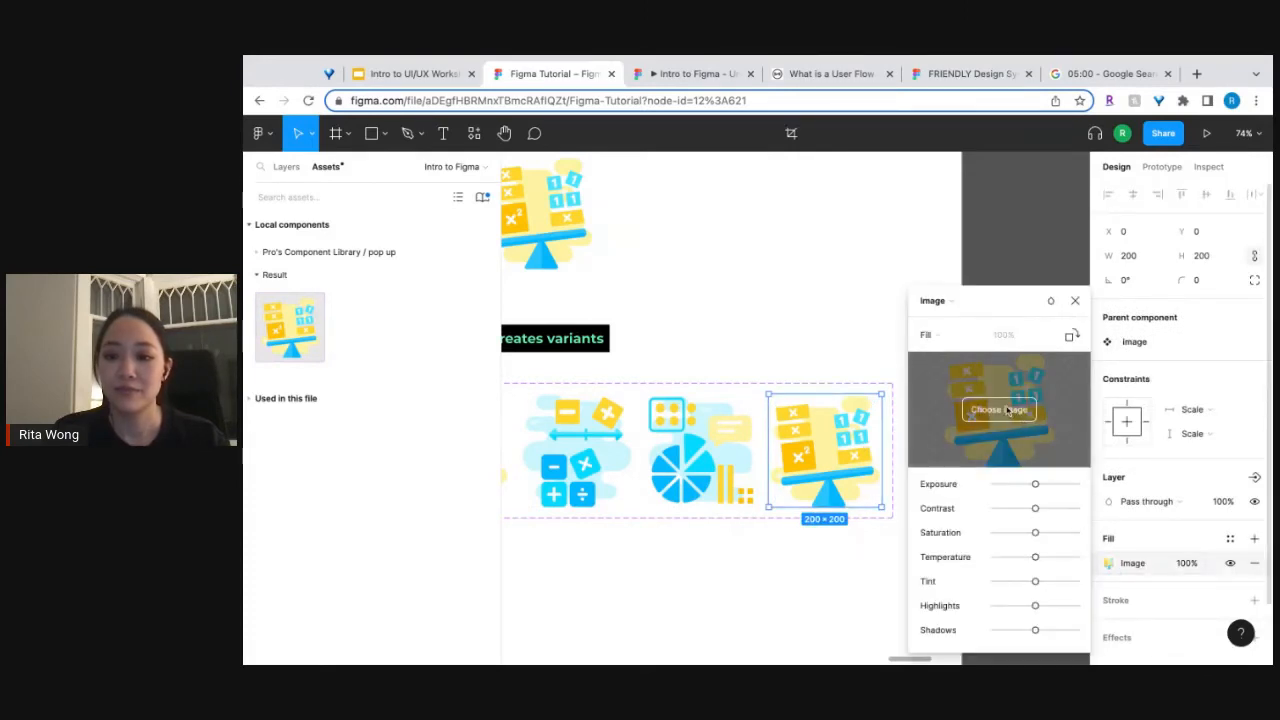
left_click(1000, 410)
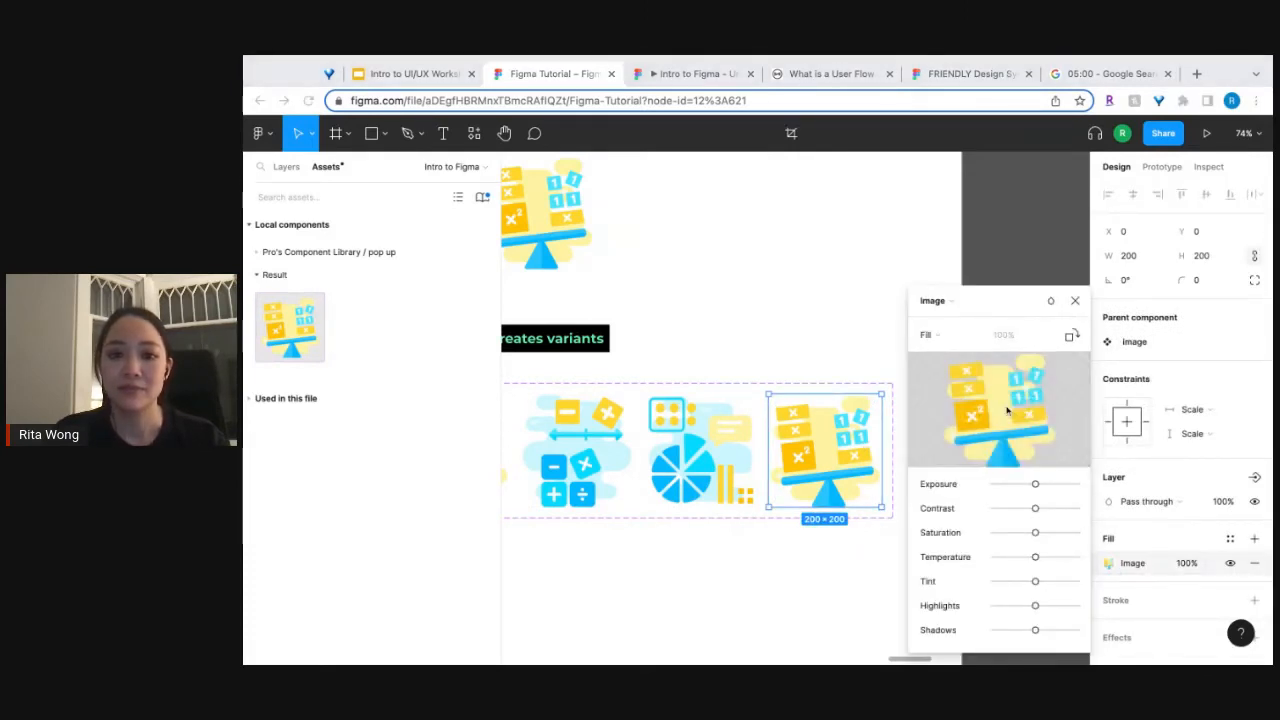
left_click(1075, 300)
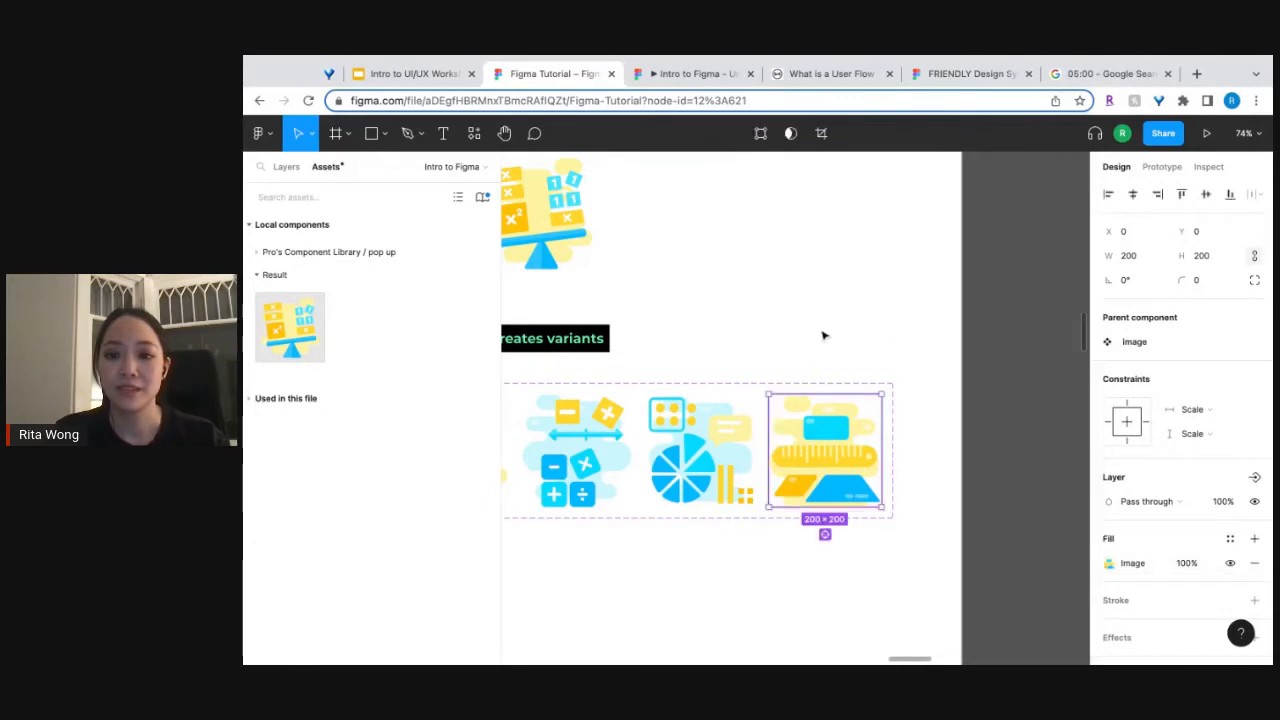
left_click(811, 332)
Replace the image instance below "Creates components" with a fresh instance placed at X 1137, Y 1474.
scroll(811, 332, "left", 3)
scroll(808, 333, "down", 3, "ctrl")
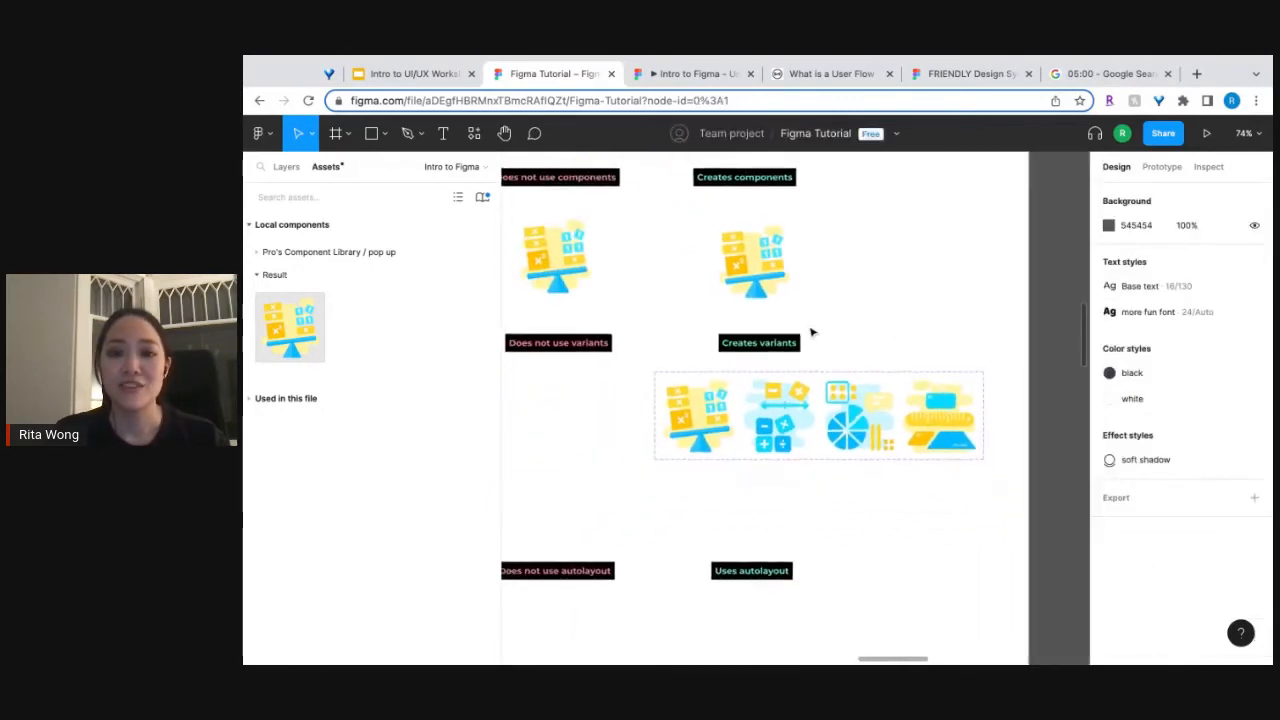
left_click(768, 266)
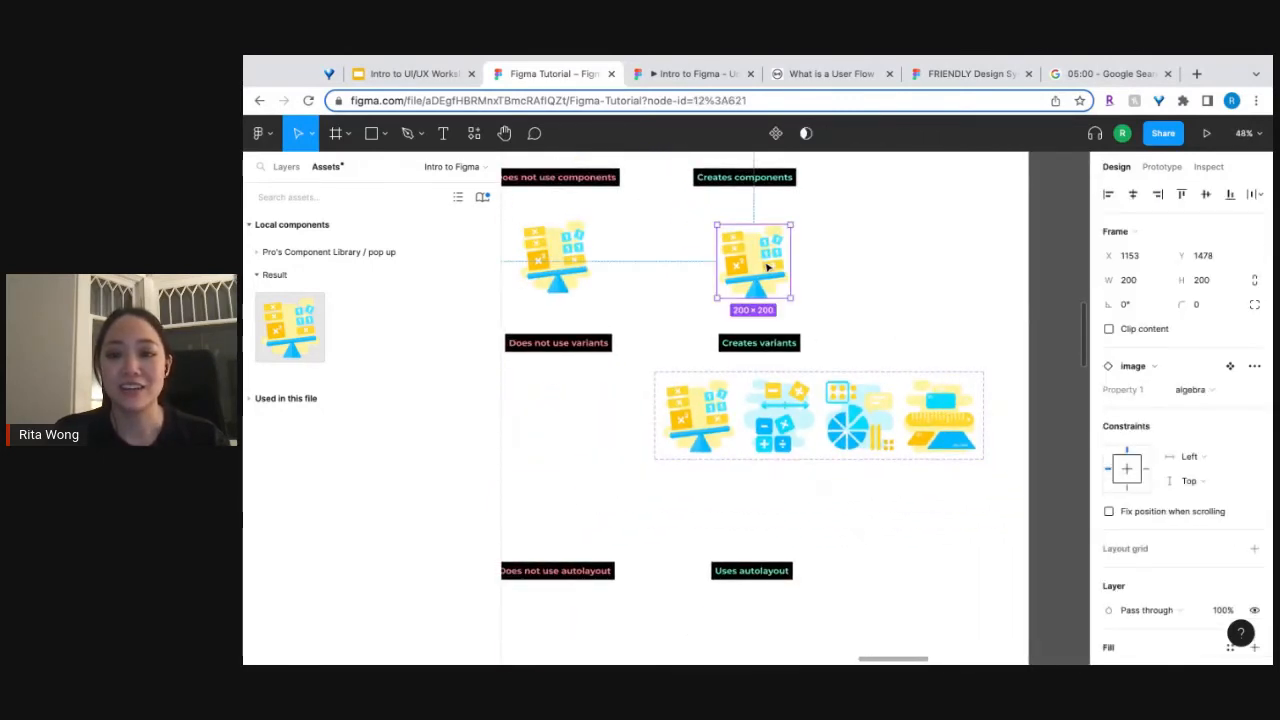
key("Delete")
left_click_drag(289, 350, 748, 259)
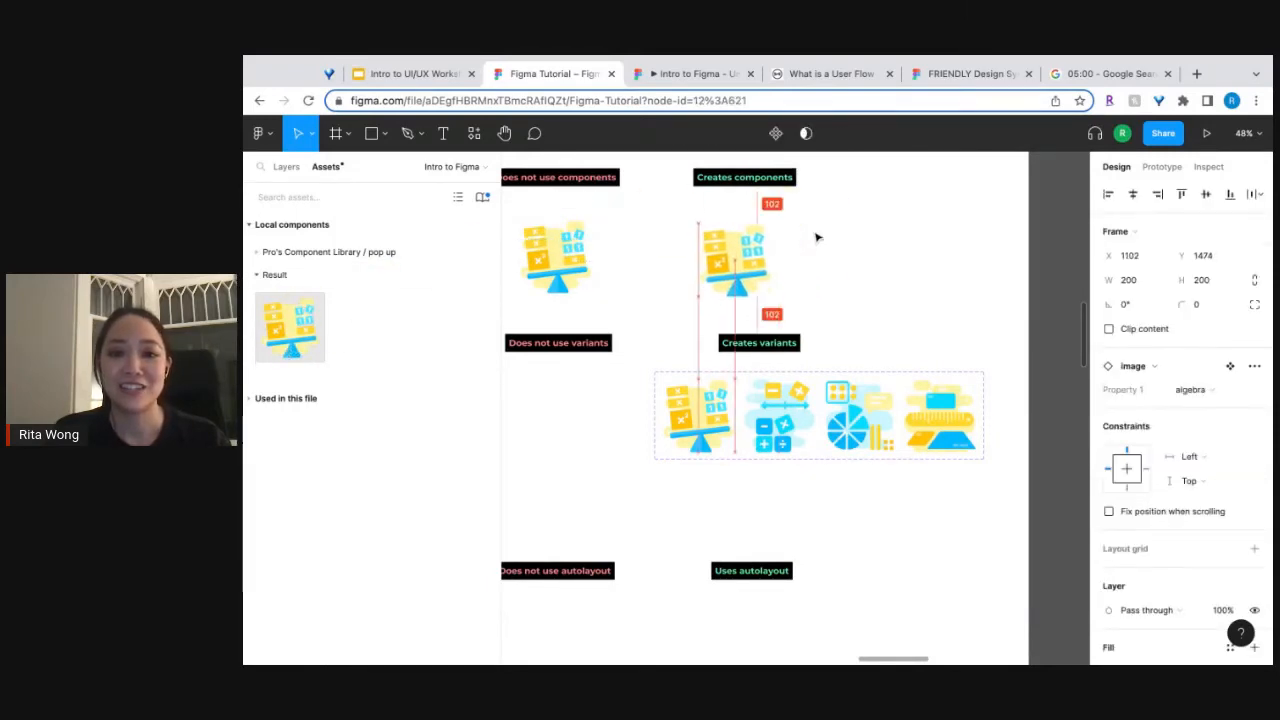
left_click_drag(817, 238, 758, 252)
Cycle the new image instance's Property 1 through operations and numbers, ending on measures.
scroll(757, 252, "up", 5)
scroll(757, 258, "up", 1)
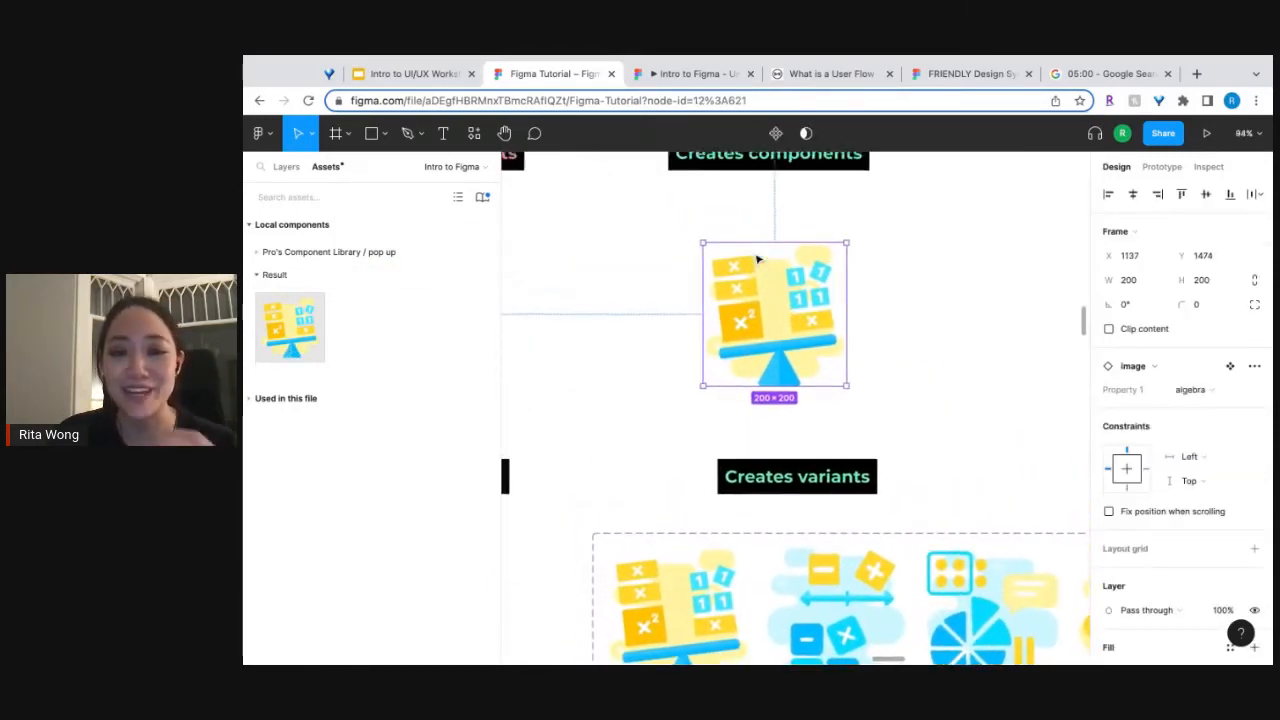
left_click(1195, 390)
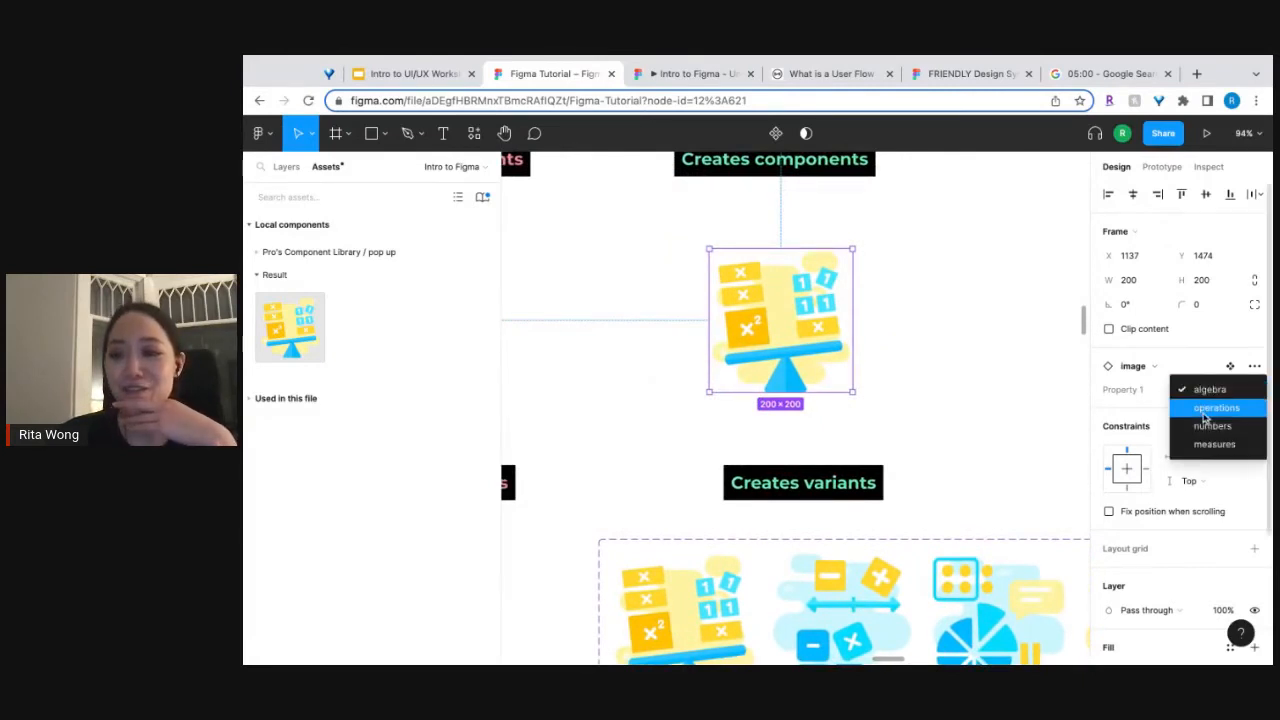
left_click(1212, 408)
left_click(1212, 391)
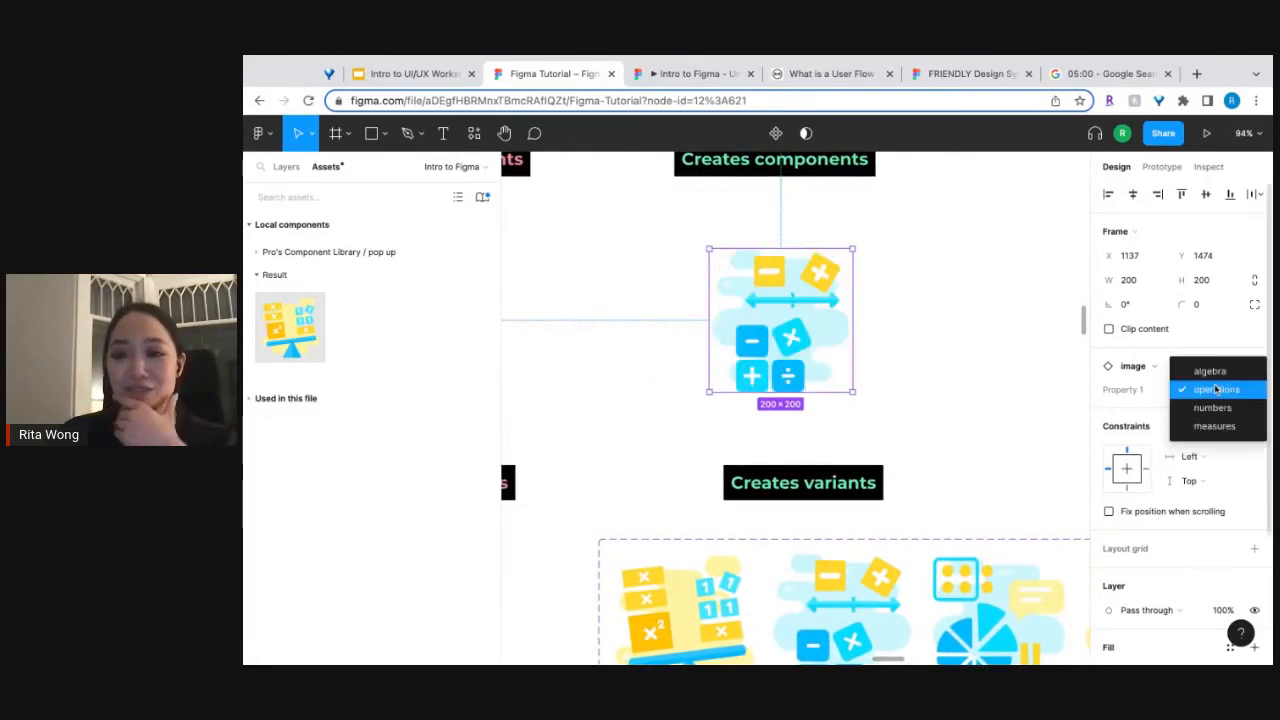
left_click(1217, 409)
left_click(1205, 390)
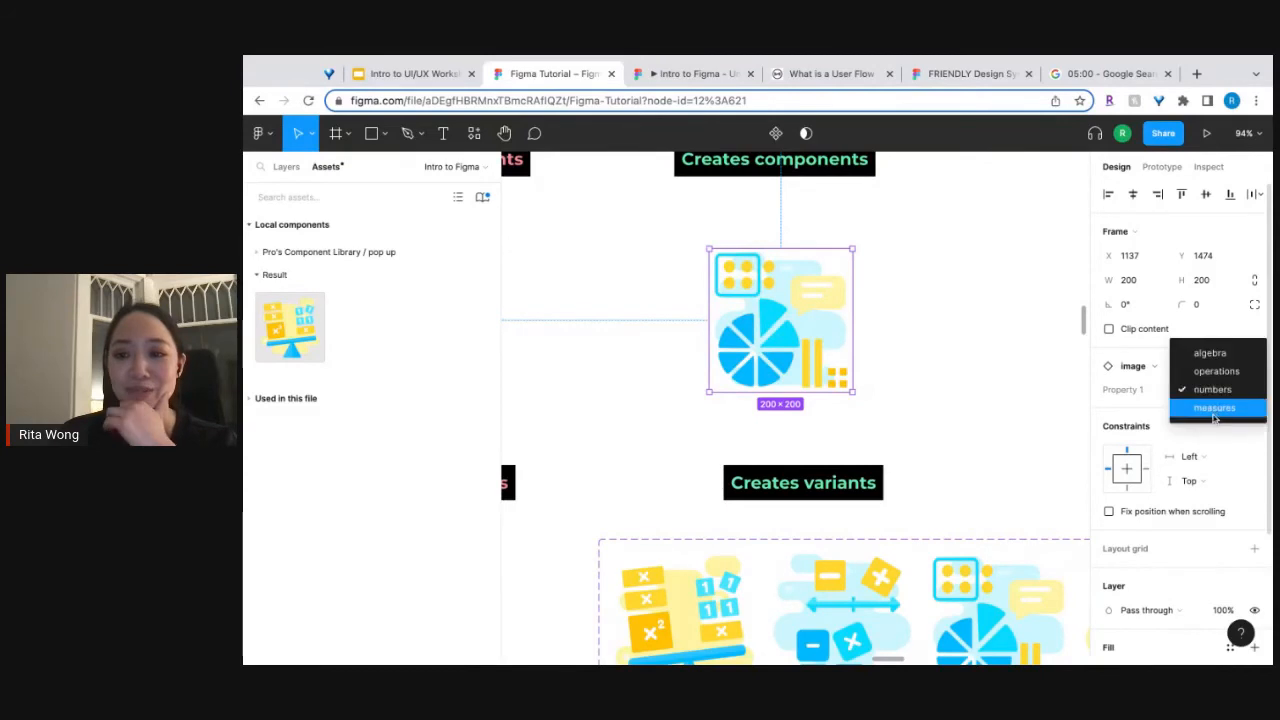
left_click(1215, 408)
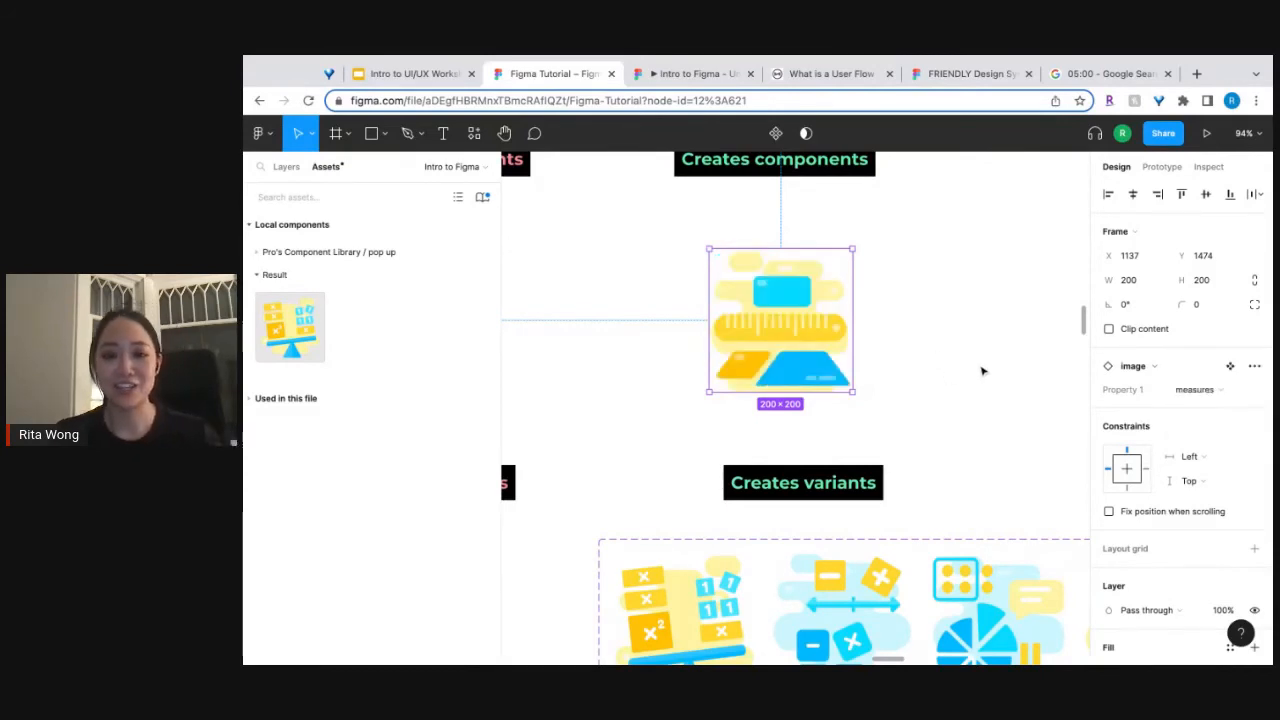
scroll(982, 371, "down", 5)
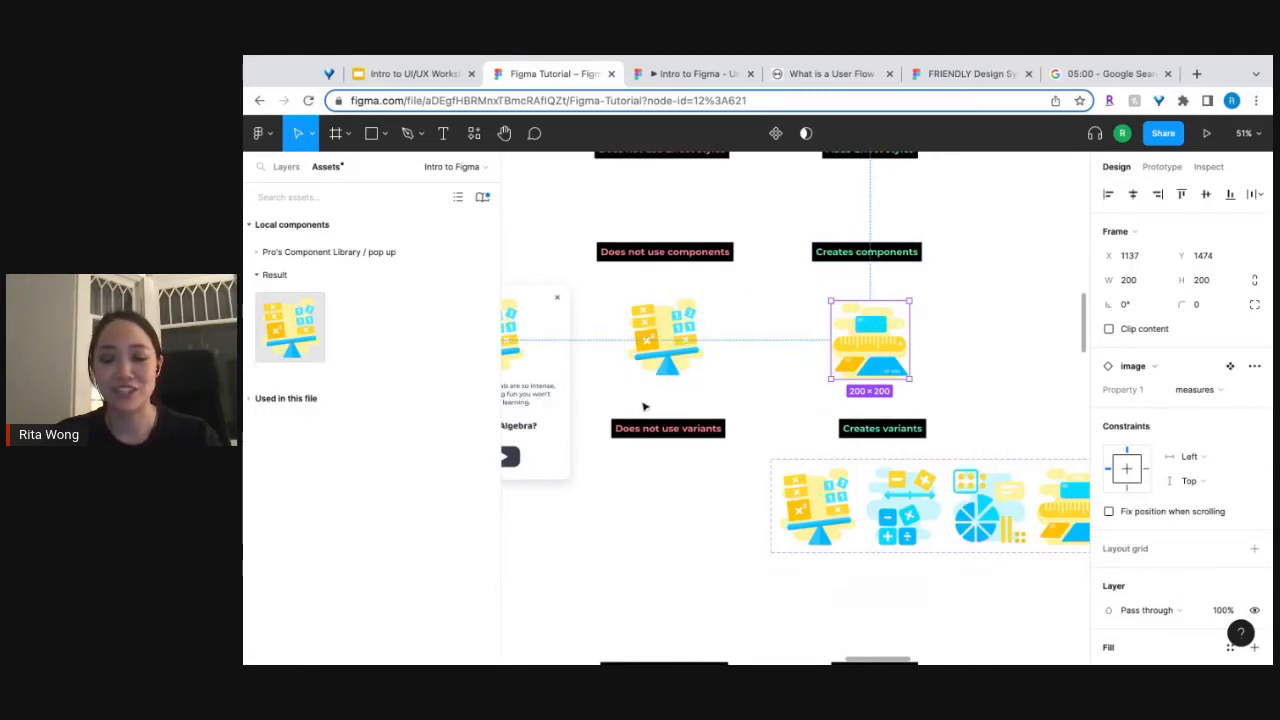
scroll(670, 366, "down", 3)
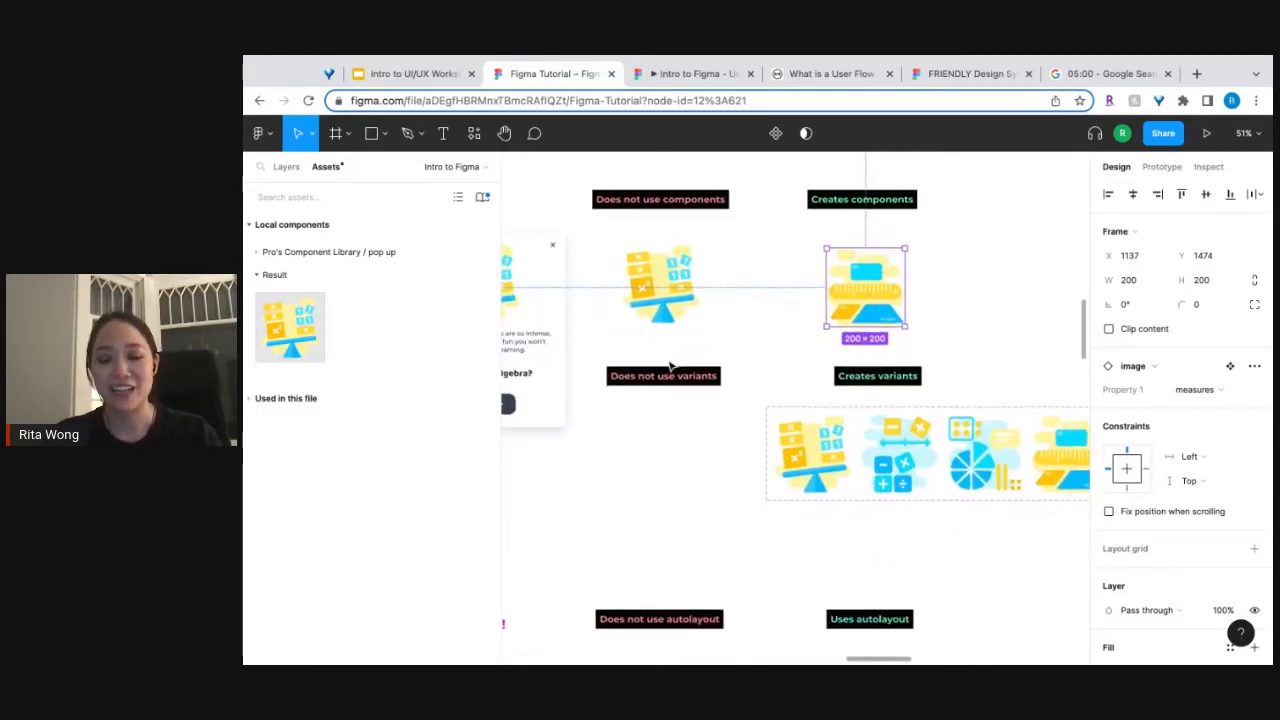
scroll(796, 407, "left", 2)
scroll(796, 407, "down", 1)
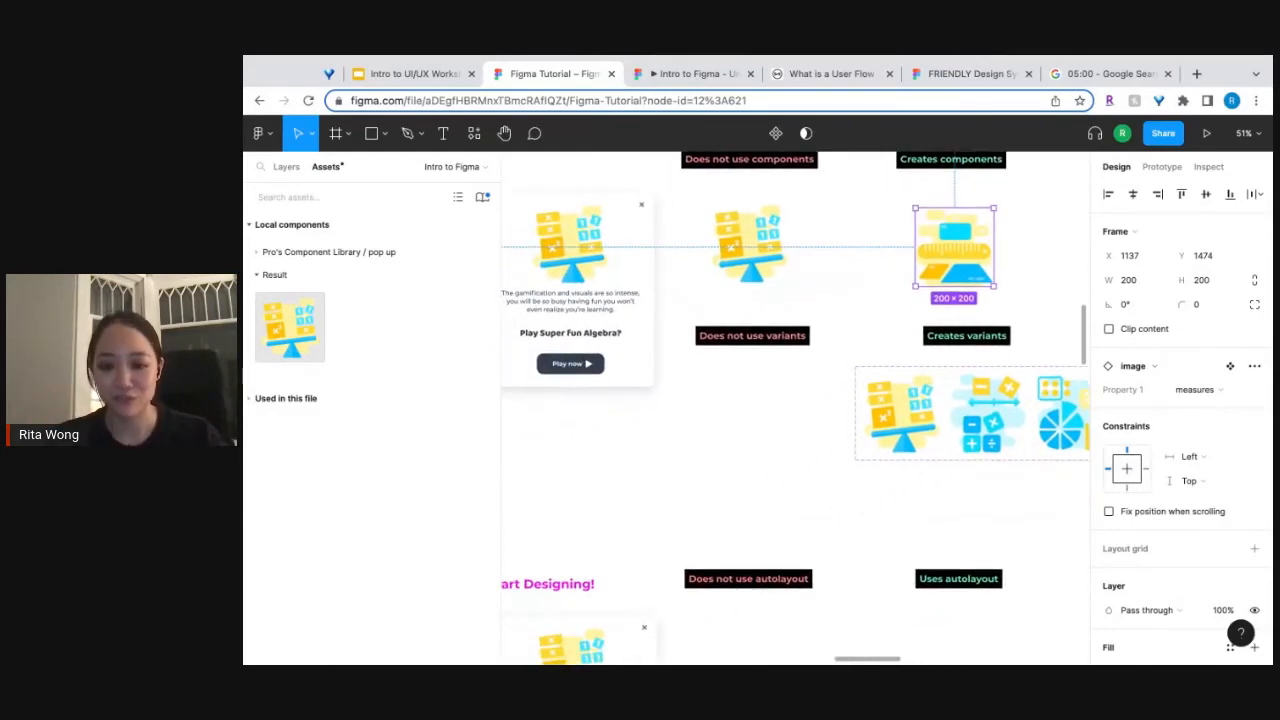
Delete the pop-up window copy beside the components and variants examples, and look closely at the Start Designing! pop-up.
left_click(612, 356)
key("Delete")
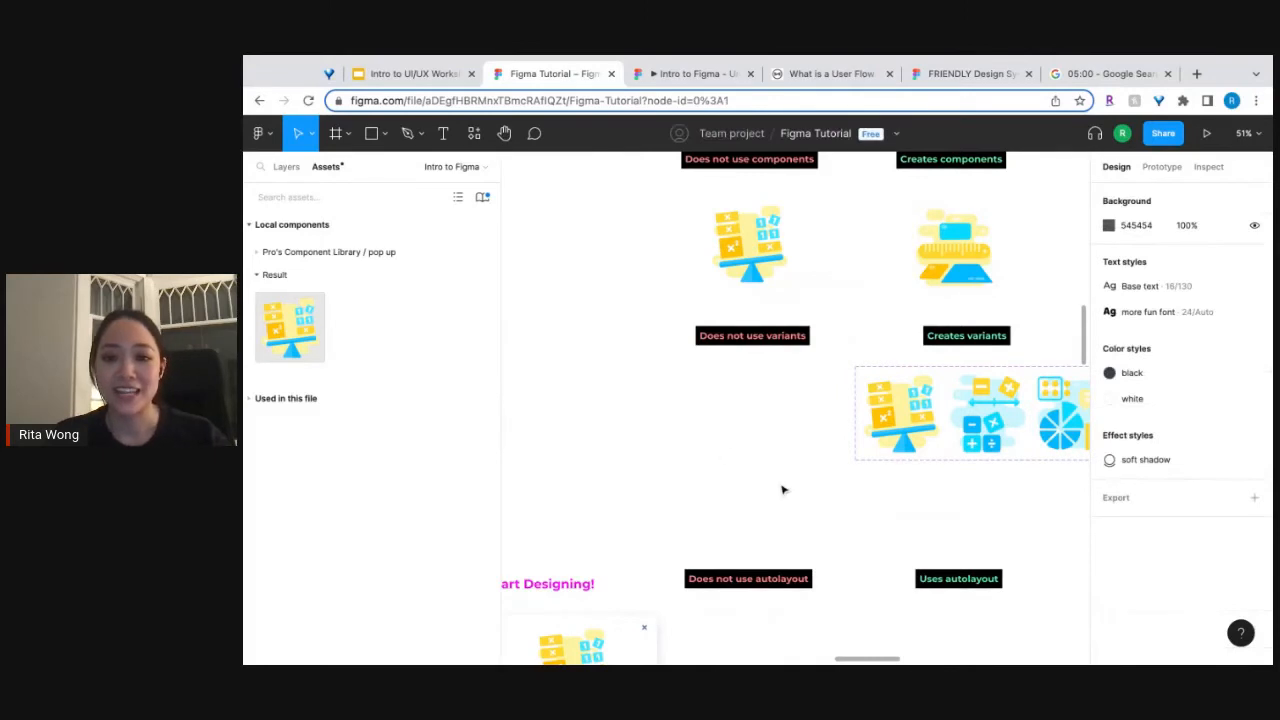
scroll(783, 490, "down", 5)
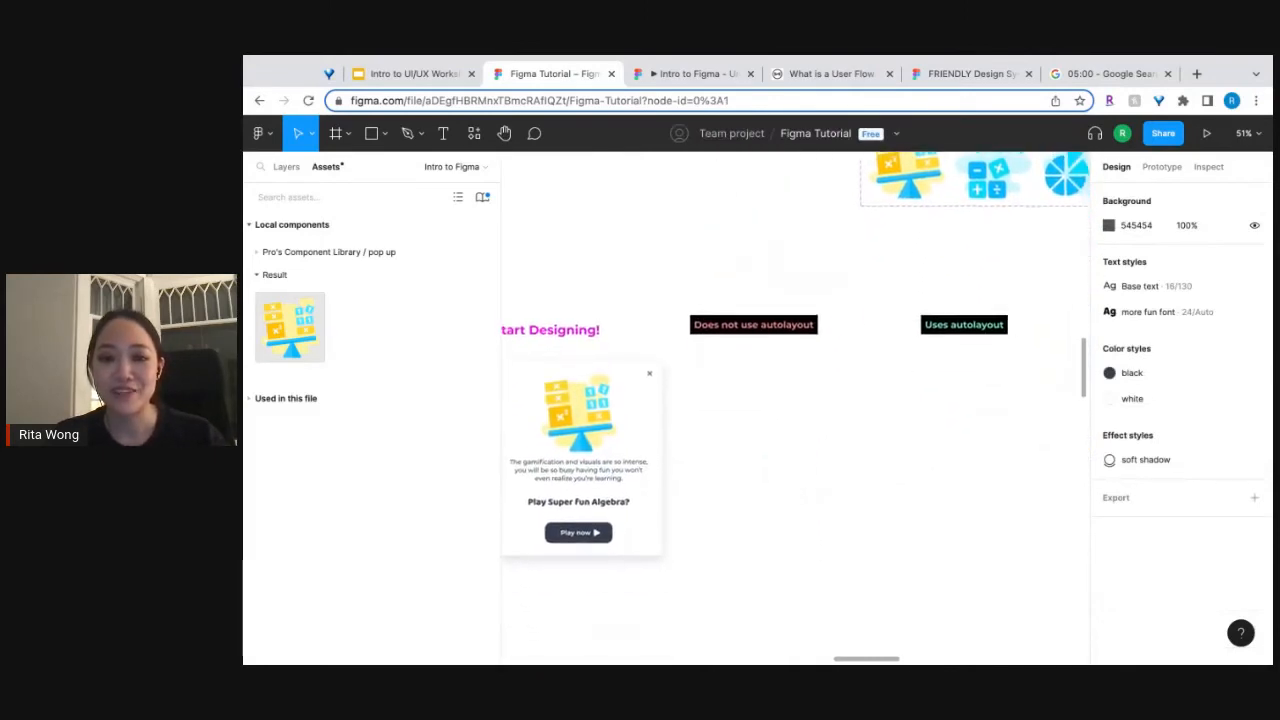
scroll(795, 400, "down", 1)
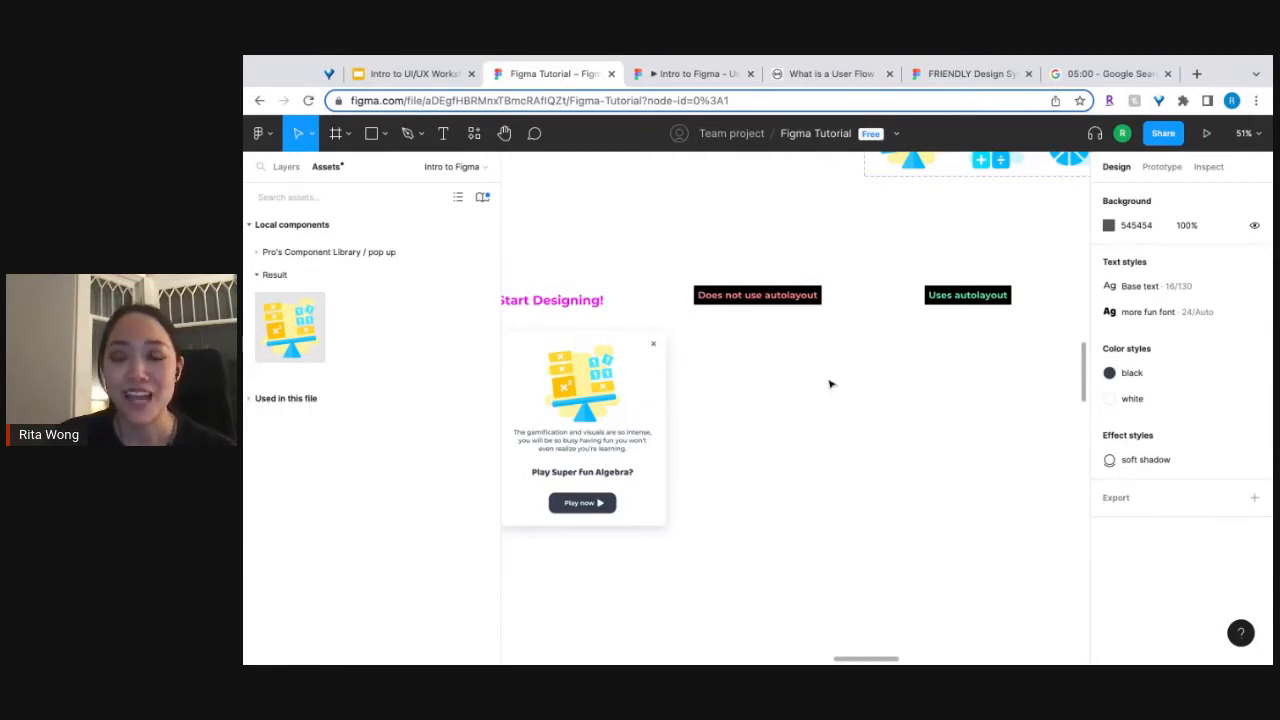
scroll(568, 490, "up", 5)
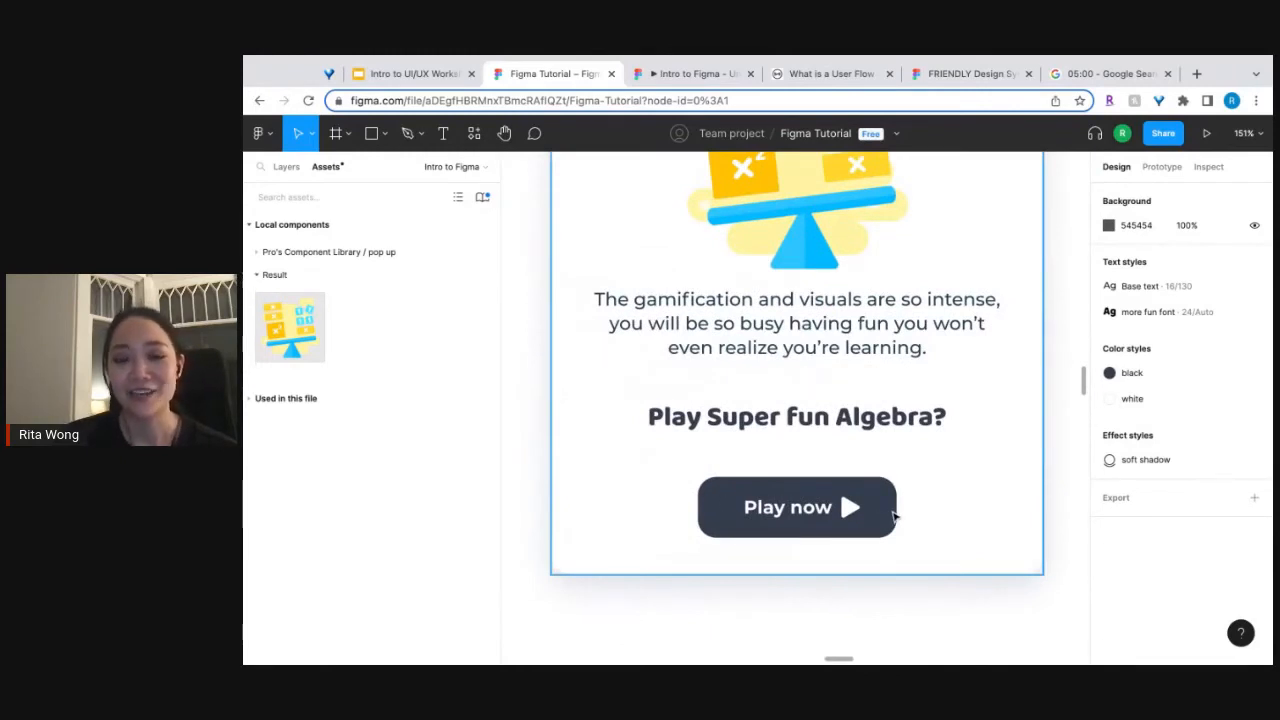
Move the image component set out of the white tutorial frame to X 3209, Y 827, above Pro's Component Library.
scroll(880, 512, "down", 10)
scroll(894, 514, "right", 3)
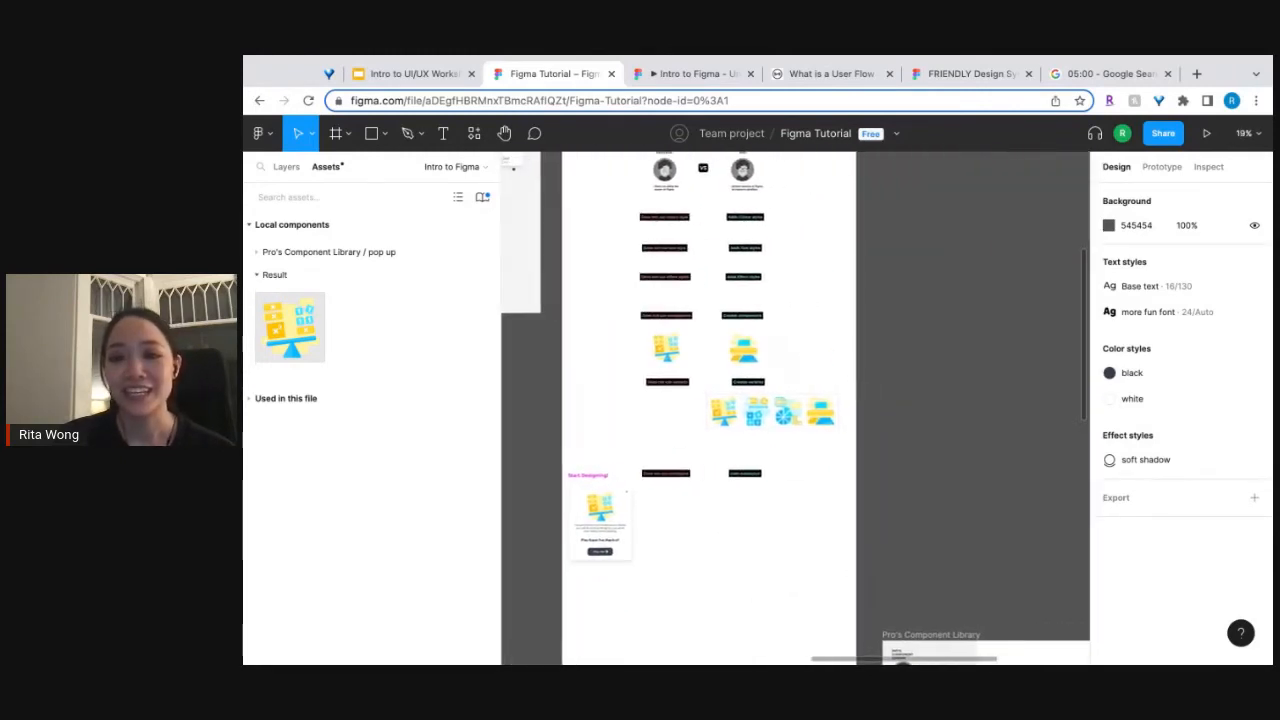
left_click(728, 415)
left_click_drag(728, 415, 1018, 557)
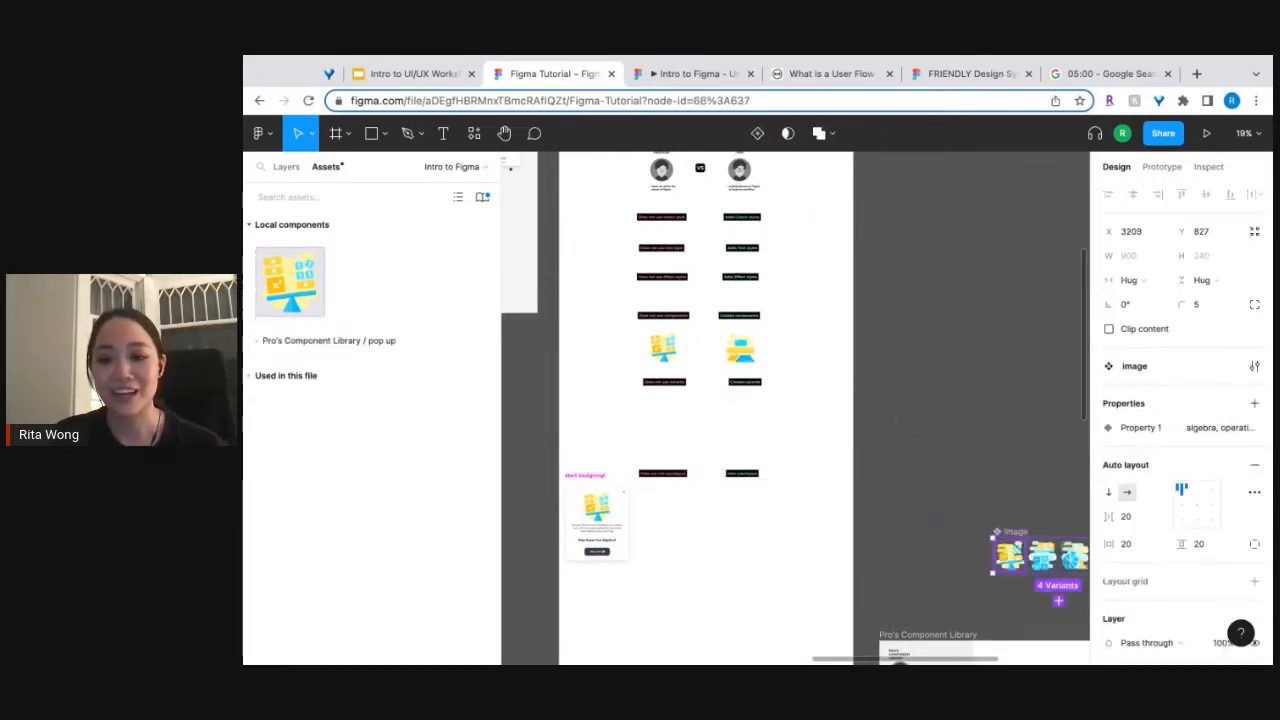
Hide the interface and look over the Pro's Component Library frame with its heading and component sections.
scroll(1000, 548, "down", 2)
scroll(1000, 548, "right", 2)
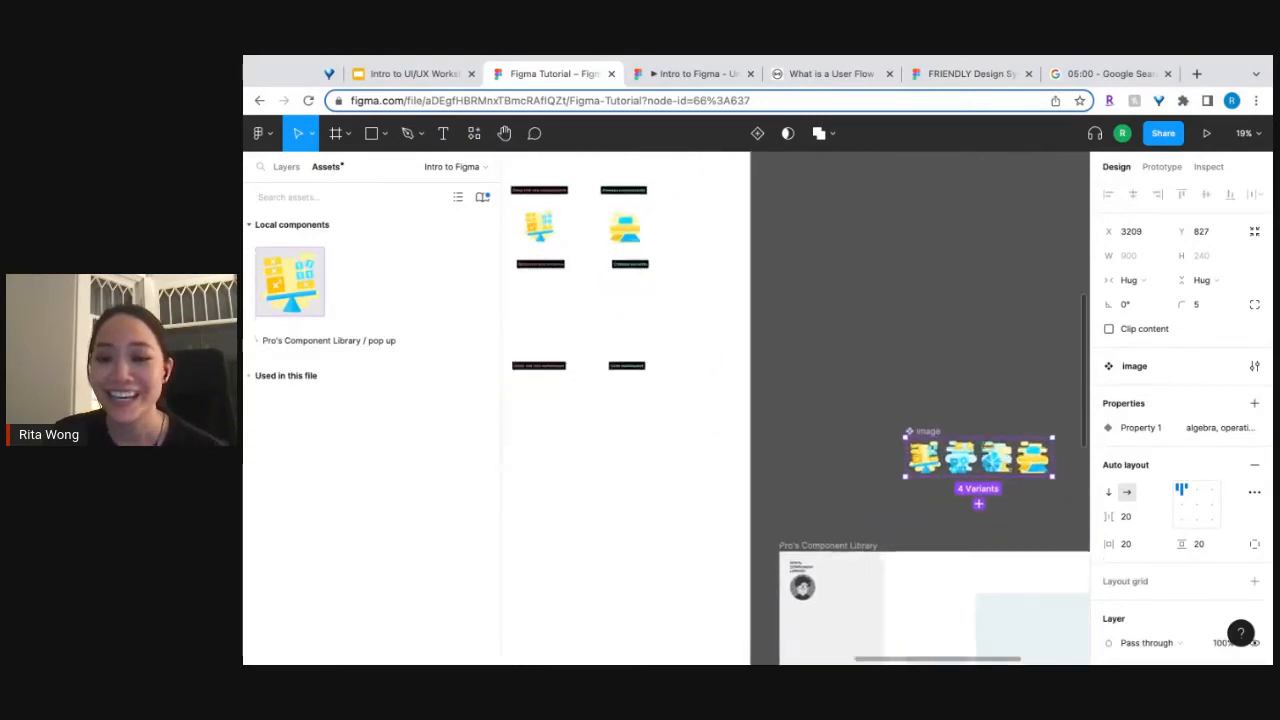
scroll(988, 543, "up", 5)
scroll(1008, 548, "right", 1)
scroll(1008, 548, "down", 1)
scroll(1008, 548, "down", 5)
scroll(1008, 548, "down", 2)
scroll(1008, 548, "right", 2)
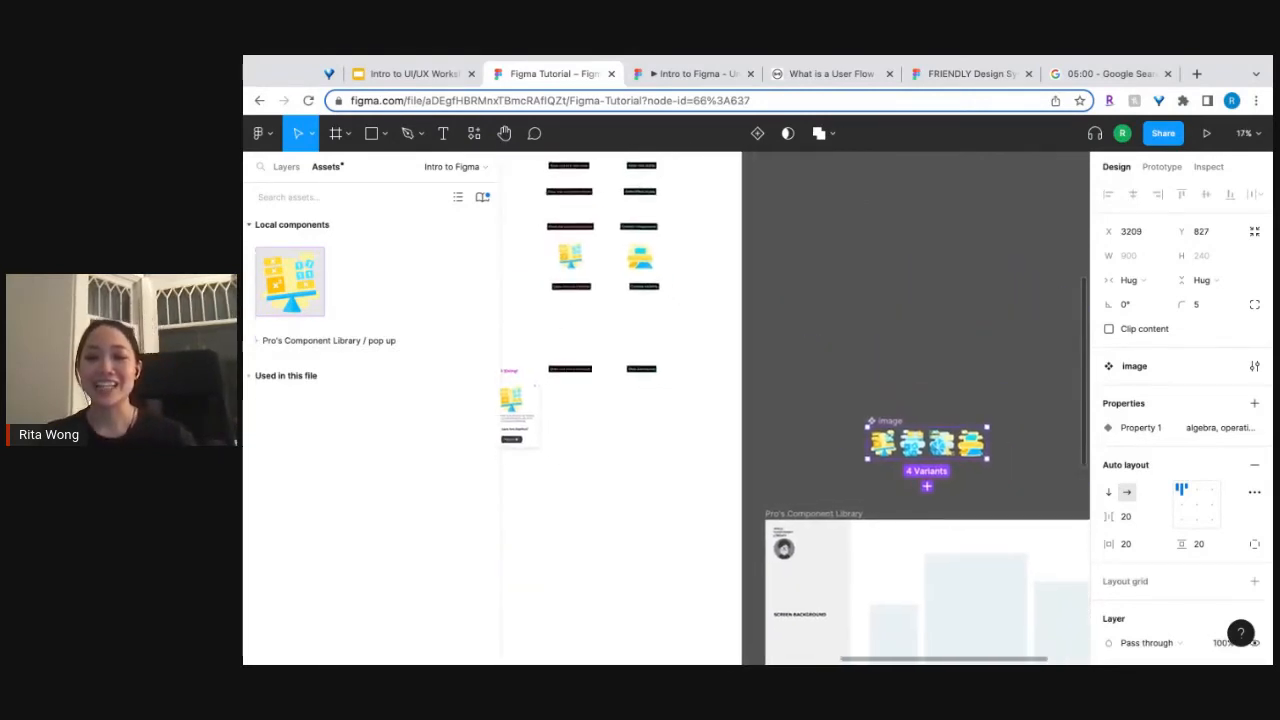
key("ctrl+backslash")
scroll(660, 390, "down", 6)
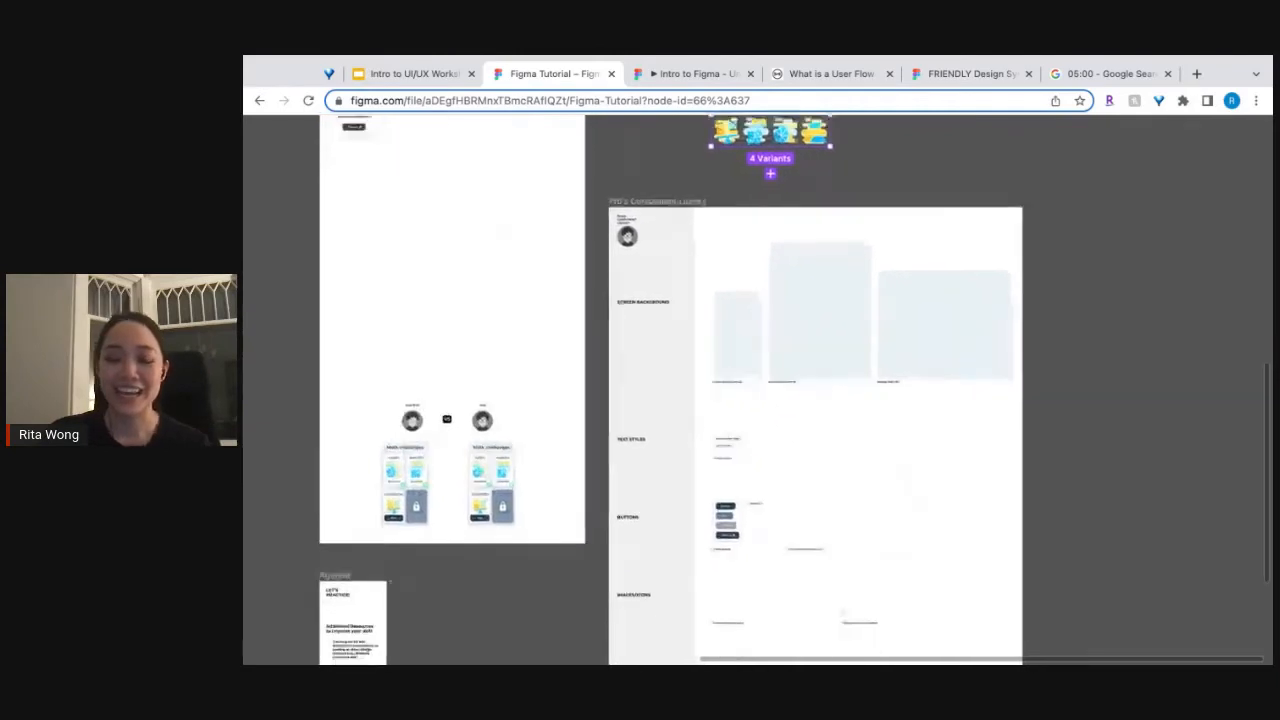
scroll(660, 390, "down", 4)
scroll(766, 409, "up", 5)
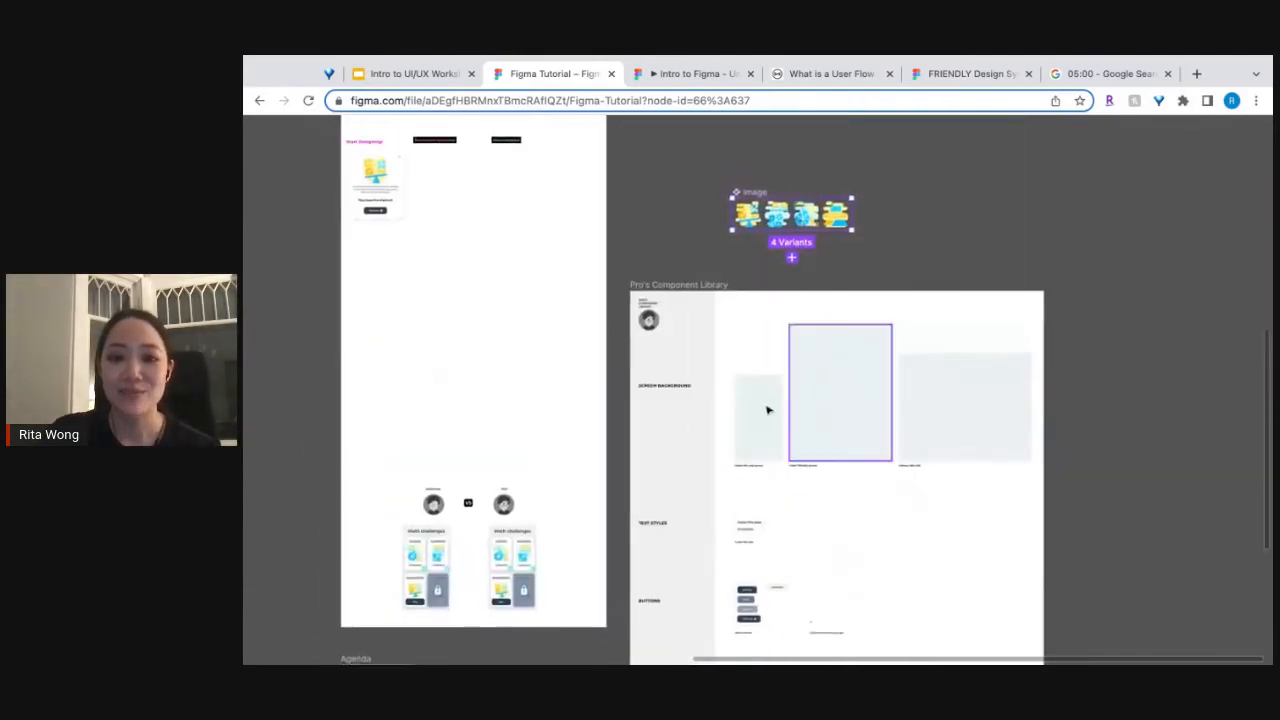
scroll(670, 310, "up", 2)
scroll(670, 310, "up", 6)
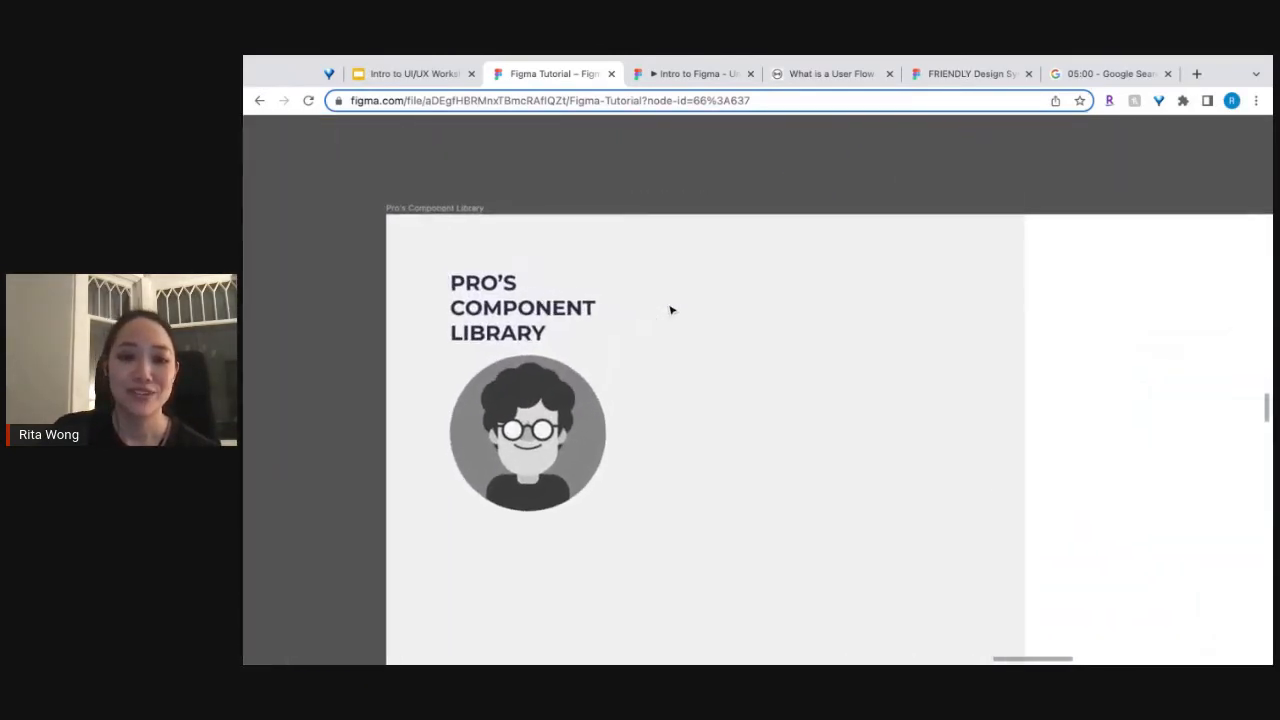
scroll(665, 316, "down", 1)
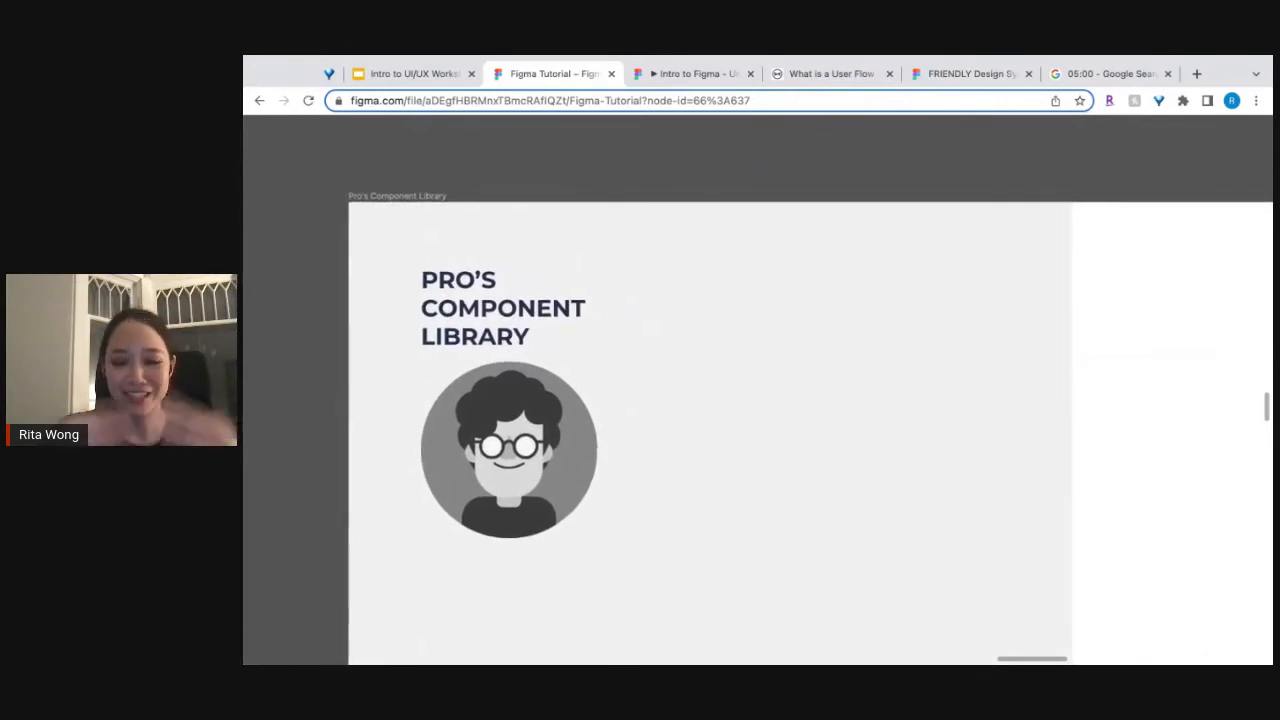
scroll(665, 305, "down", 8)
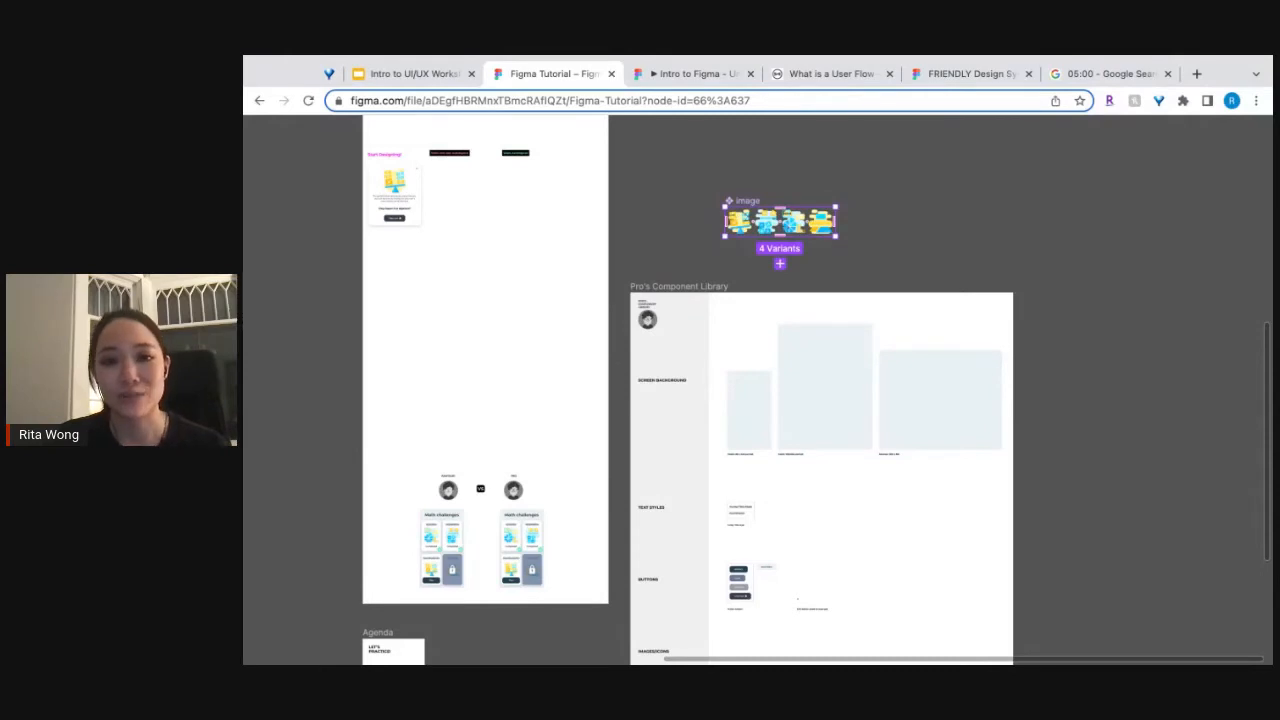
Place the image component set in the library's IMAGES/ICONS section, just above the "Decorative for math topics" caption.
left_click_drag(780, 221, 782, 648)
scroll(760, 620, "down", 3)
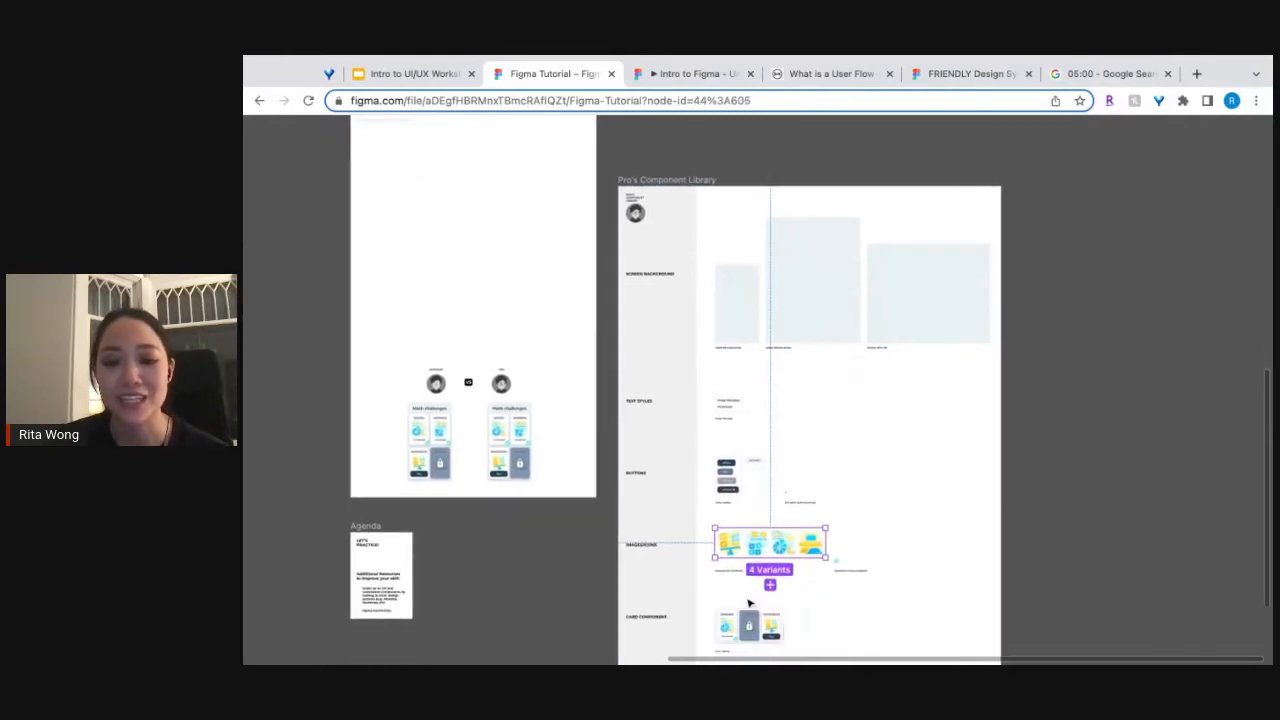
scroll(746, 599, "up", 5)
scroll(678, 487, "up", 5)
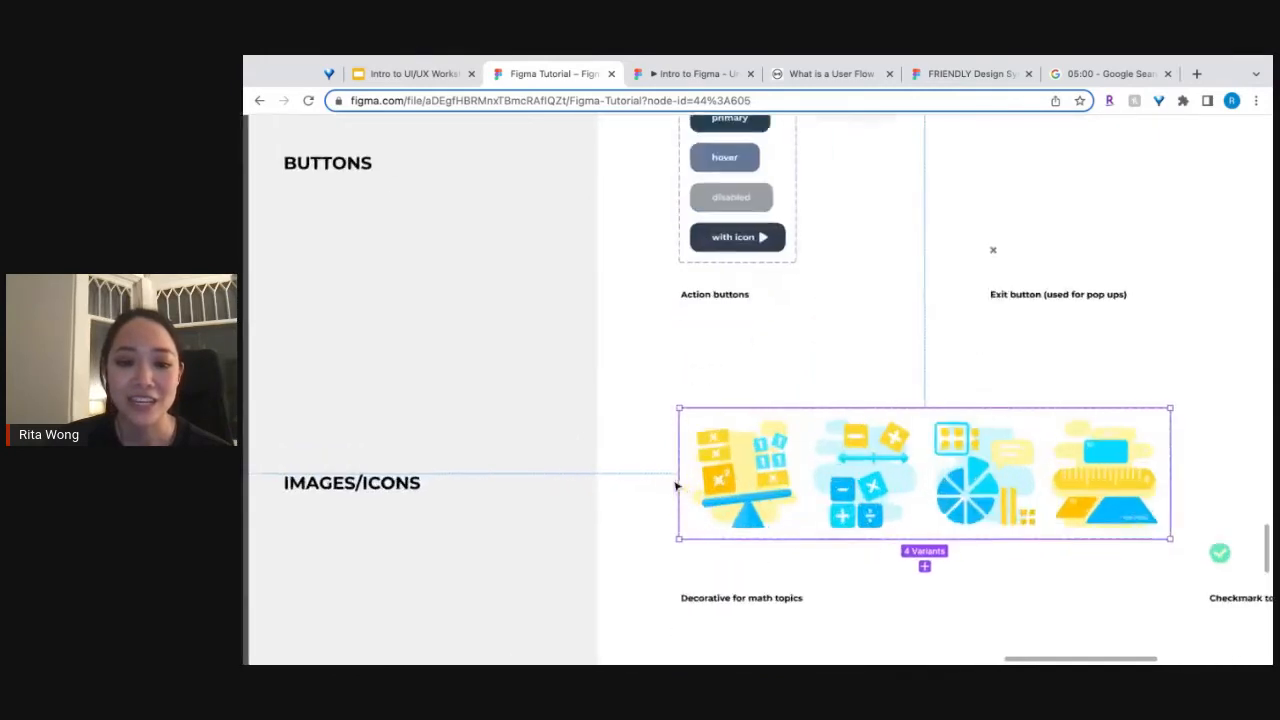
left_click_drag(705, 446, 734, 463)
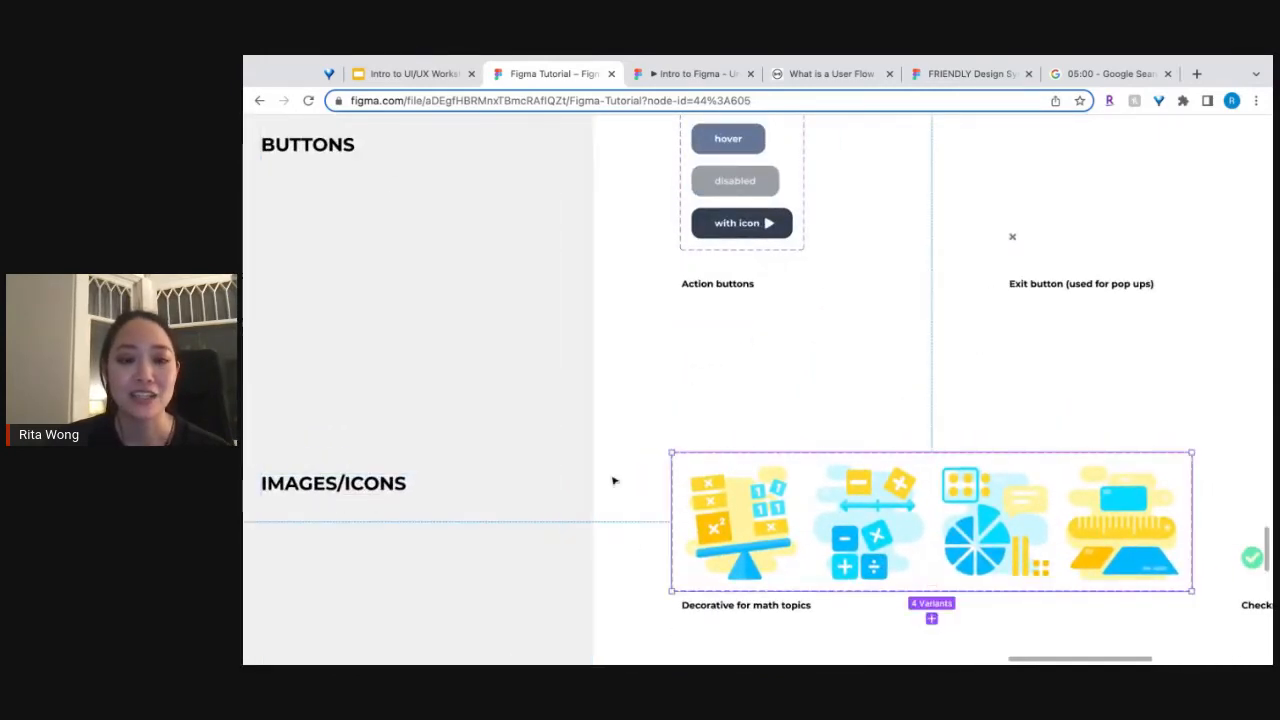
Examine the Action buttons component set and its variants in the library's BUTTONS section.
scroll(611, 480, "down", 3)
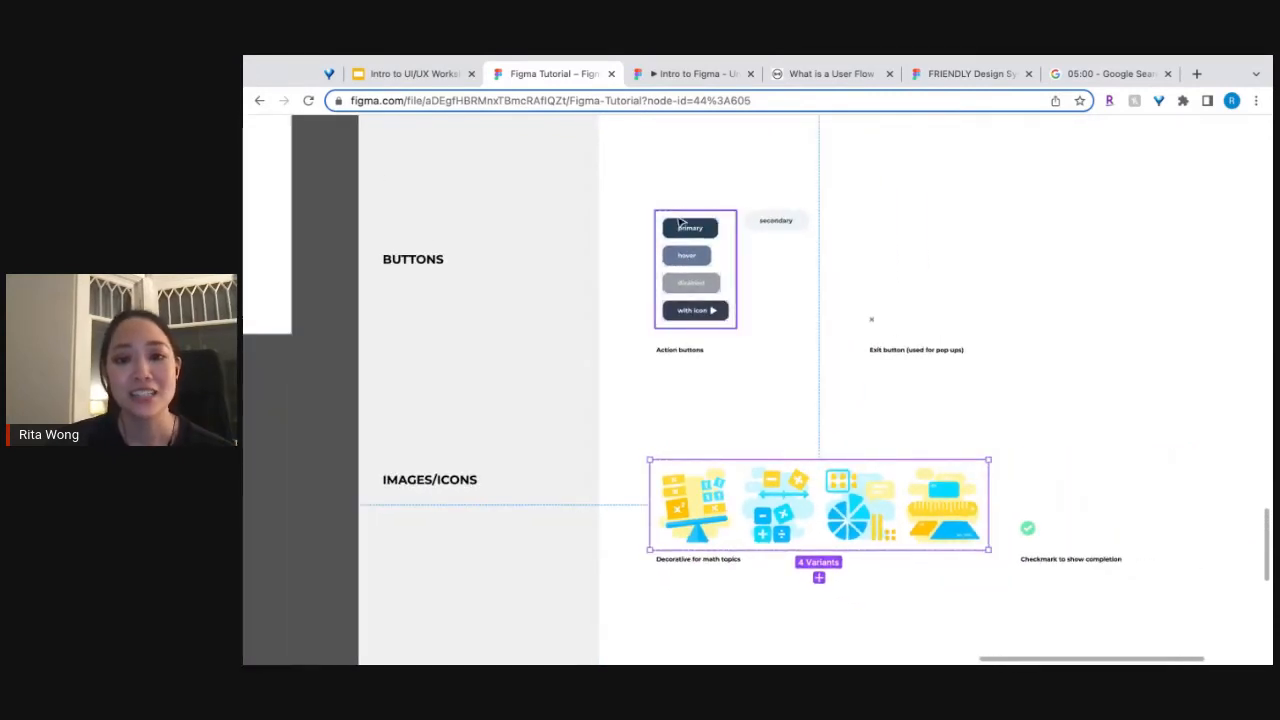
scroll(680, 222, "up", 3)
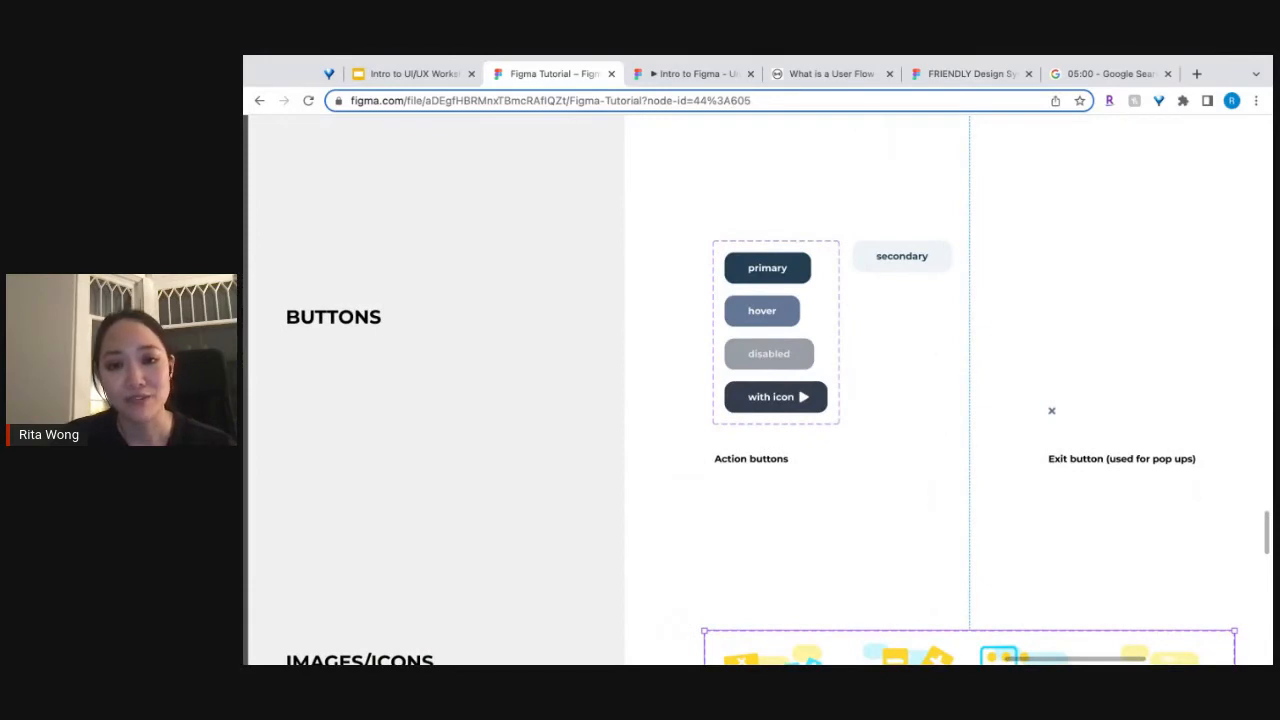
left_click(857, 226)
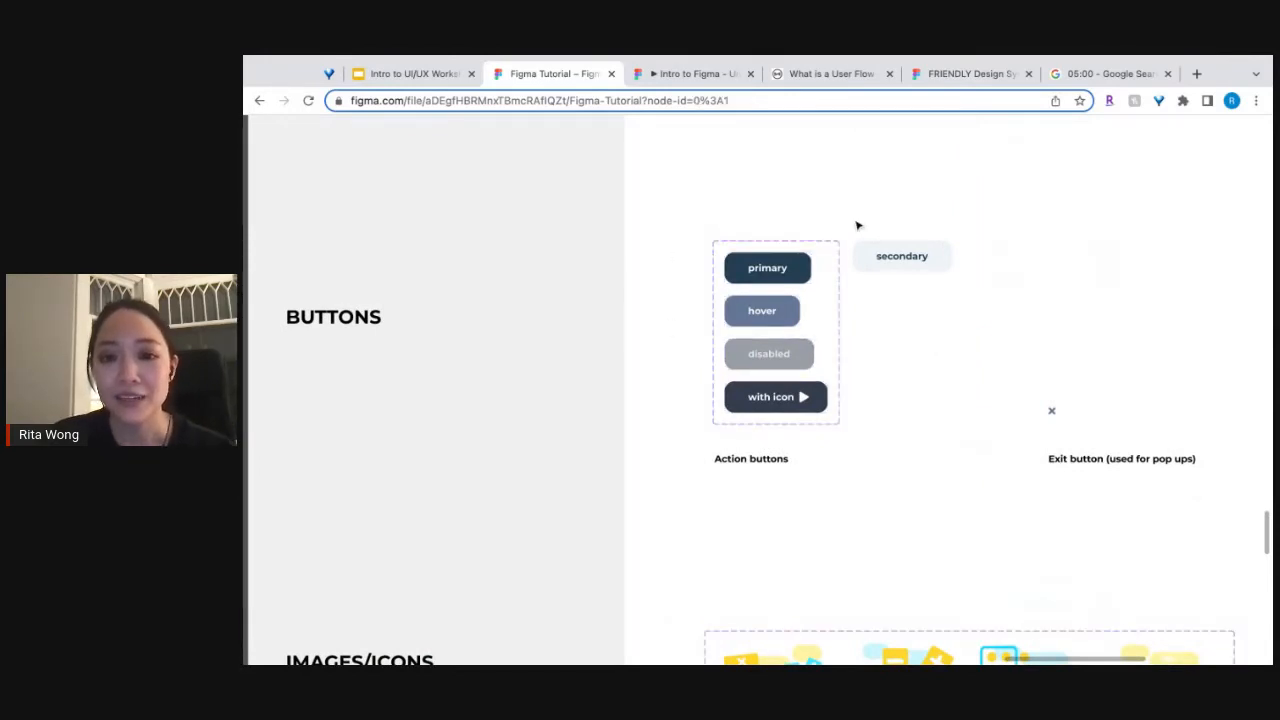
scroll(866, 346, "up", 3)
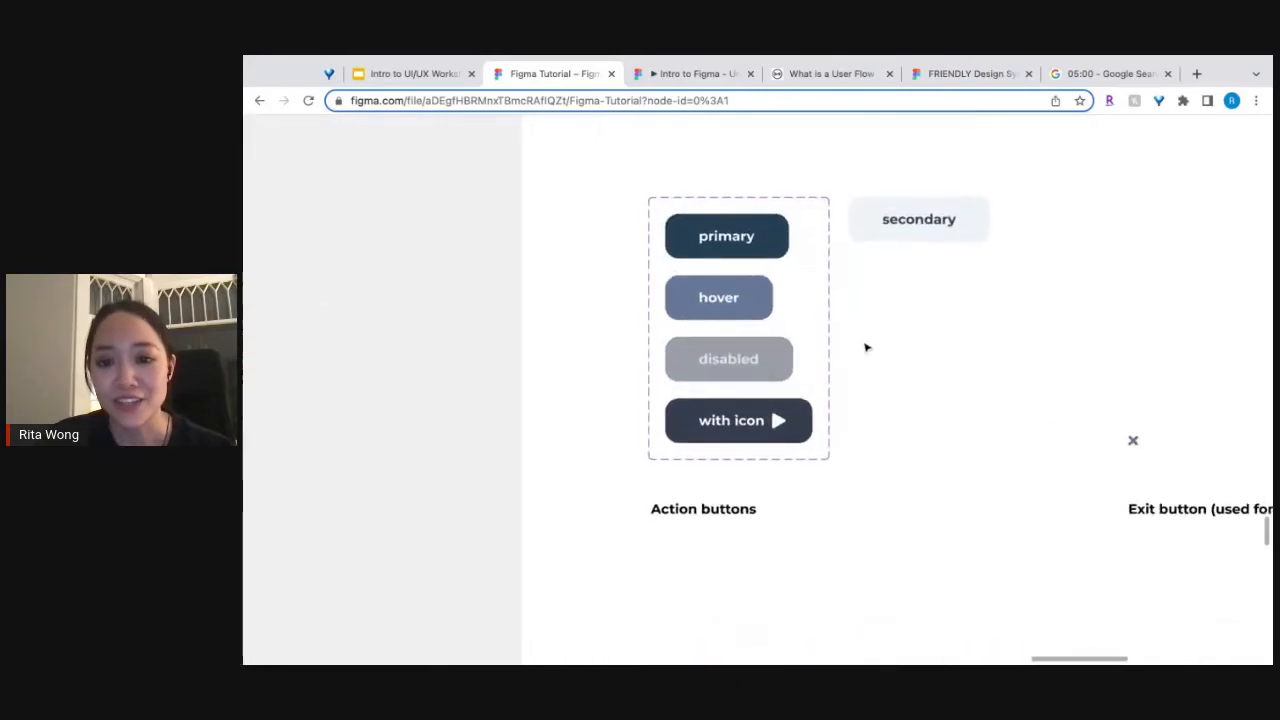
scroll(850, 340, "up", 1)
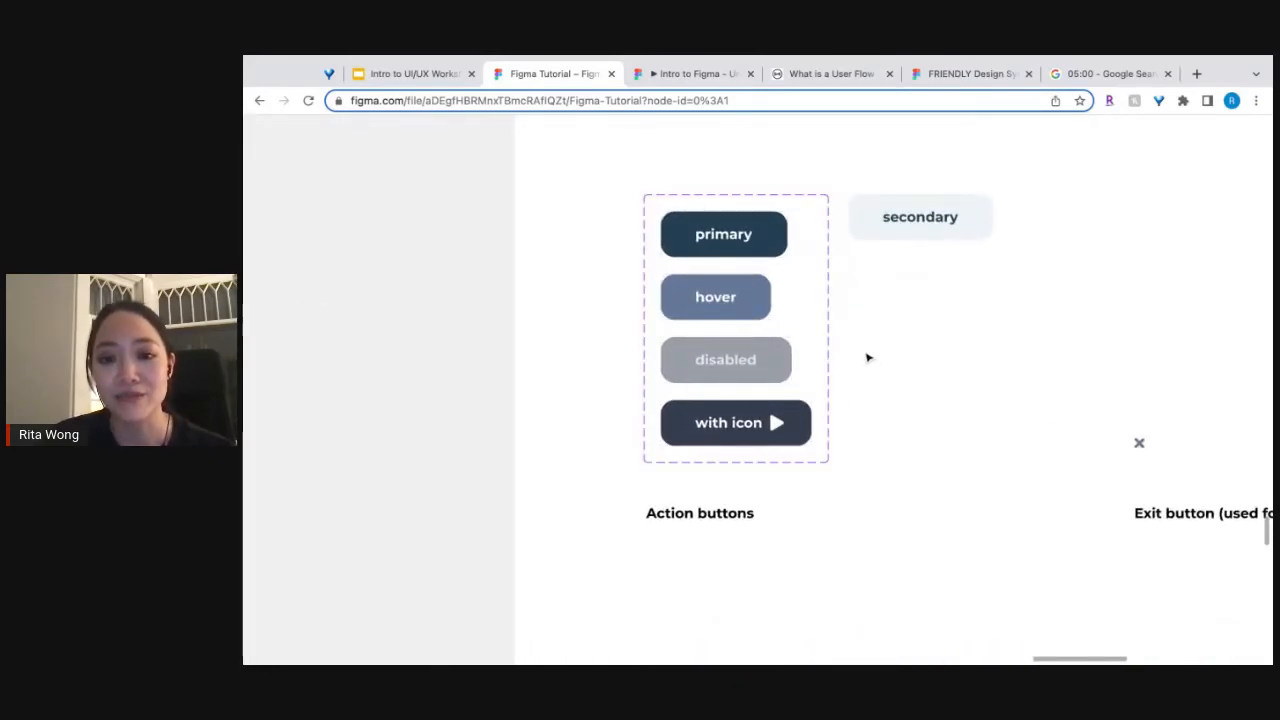
left_click(826, 381)
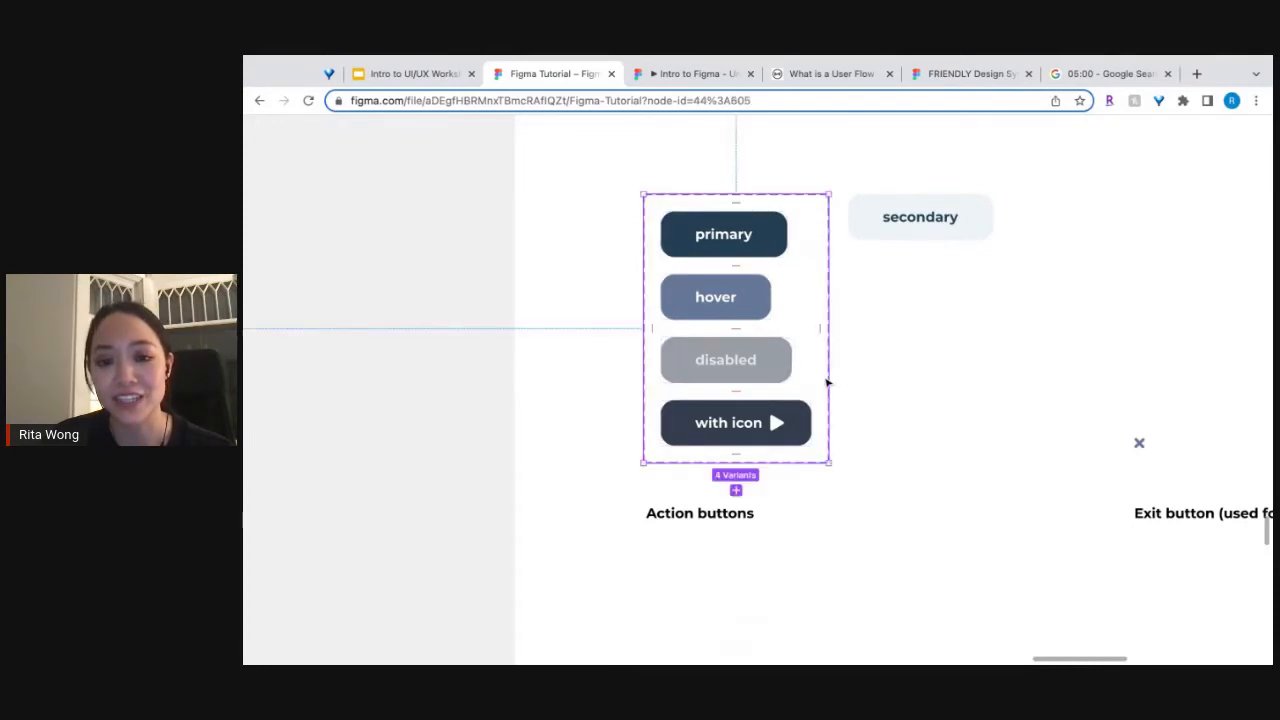
left_click(901, 456)
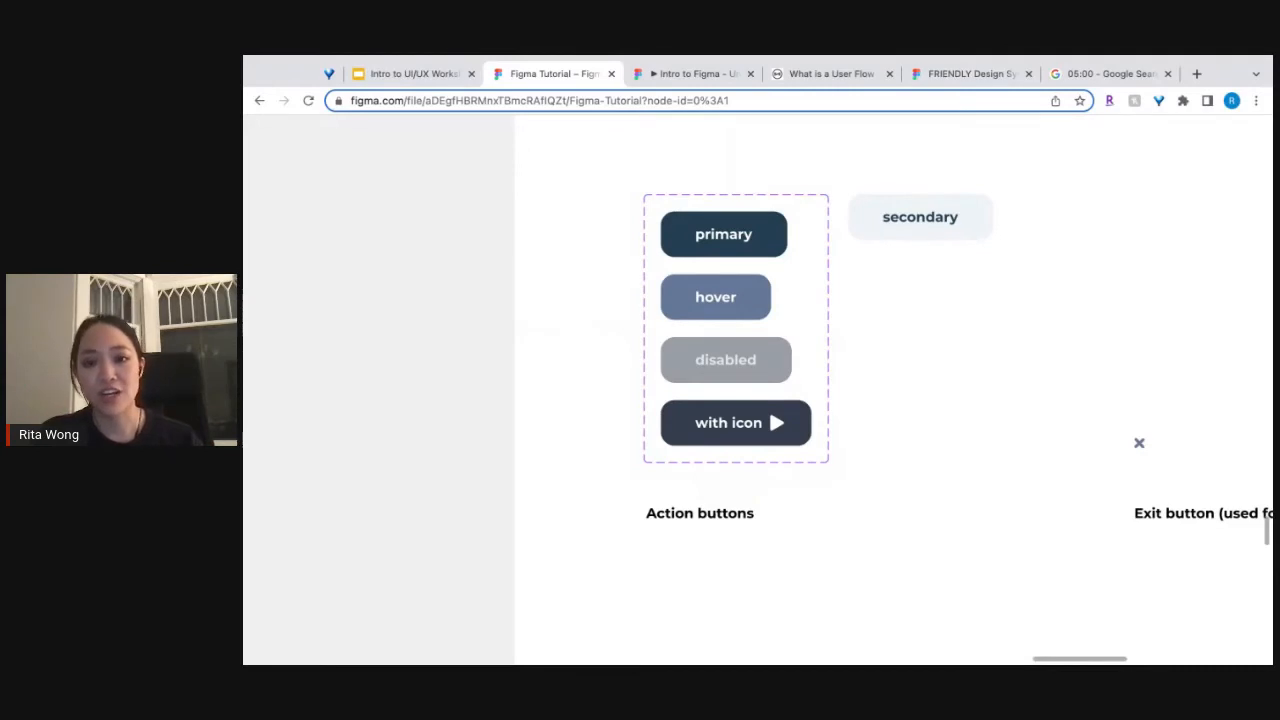
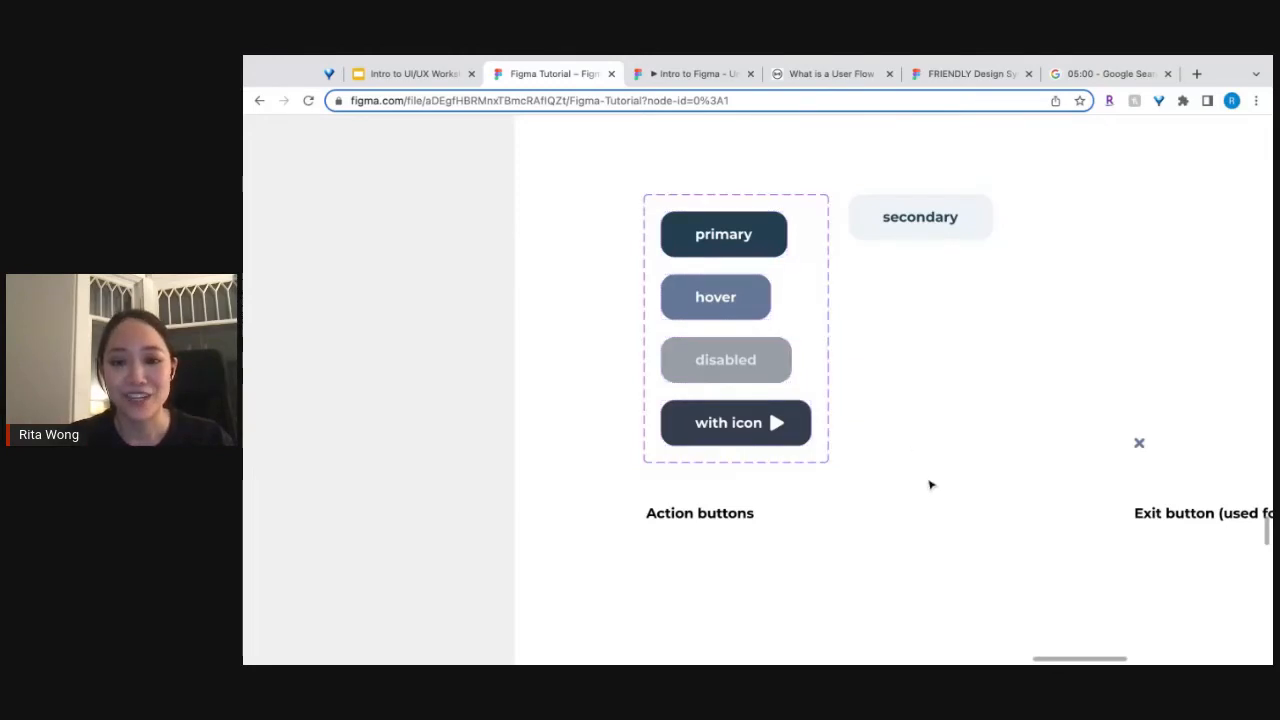
Examine the Funky Title Style component set and its outlined variant in the library's TEXT STYLES section.
scroll(930, 485, "down", 5)
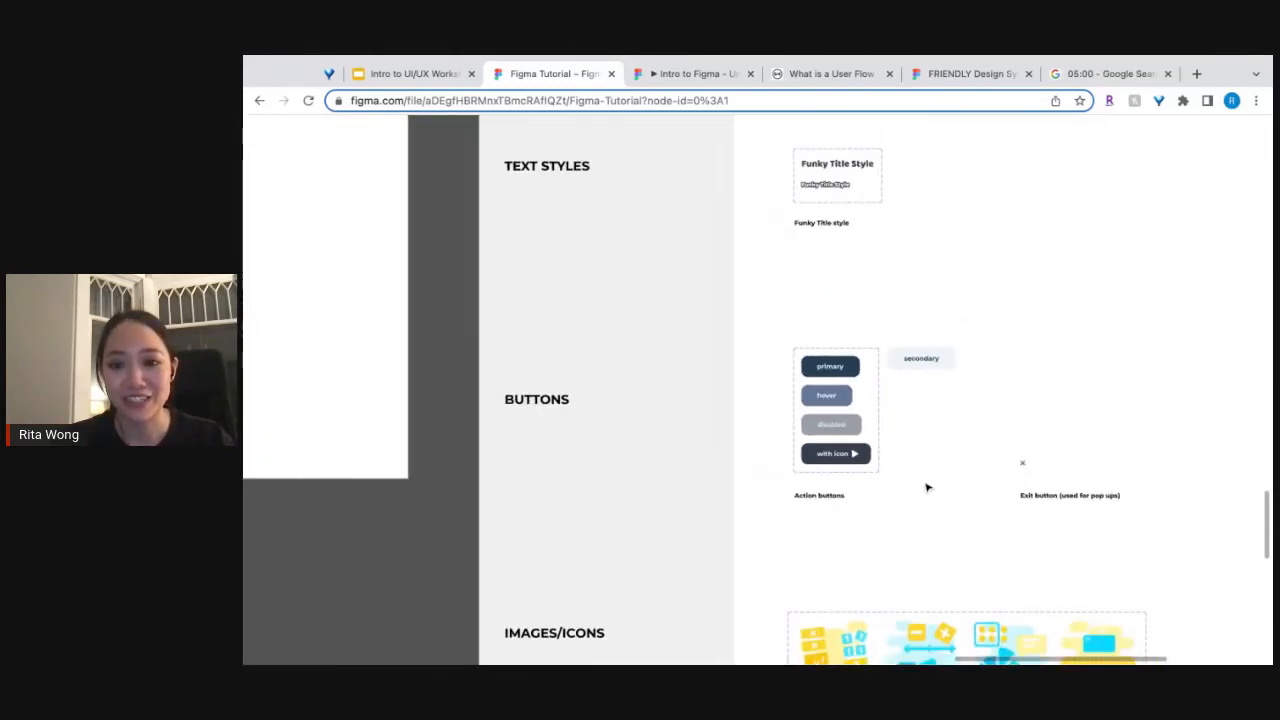
scroll(927, 487, "down", 5)
scroll(908, 445, "up", 5)
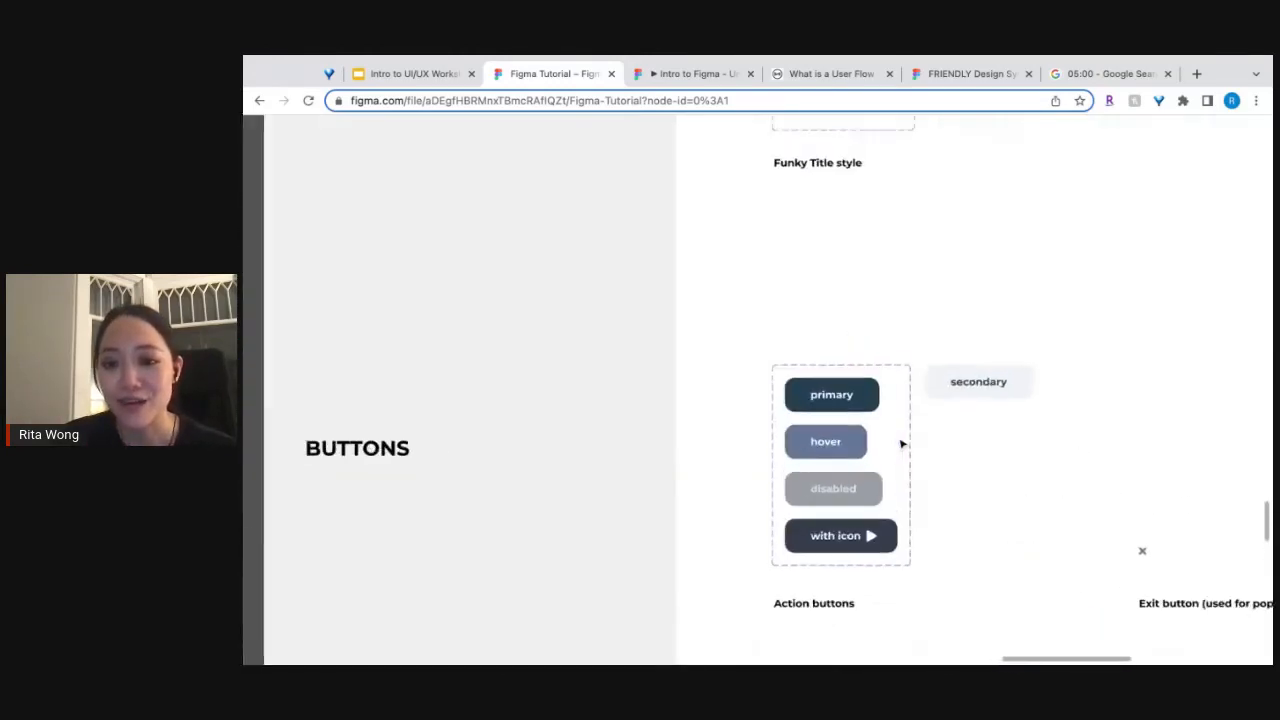
scroll(901, 444, "up", 3)
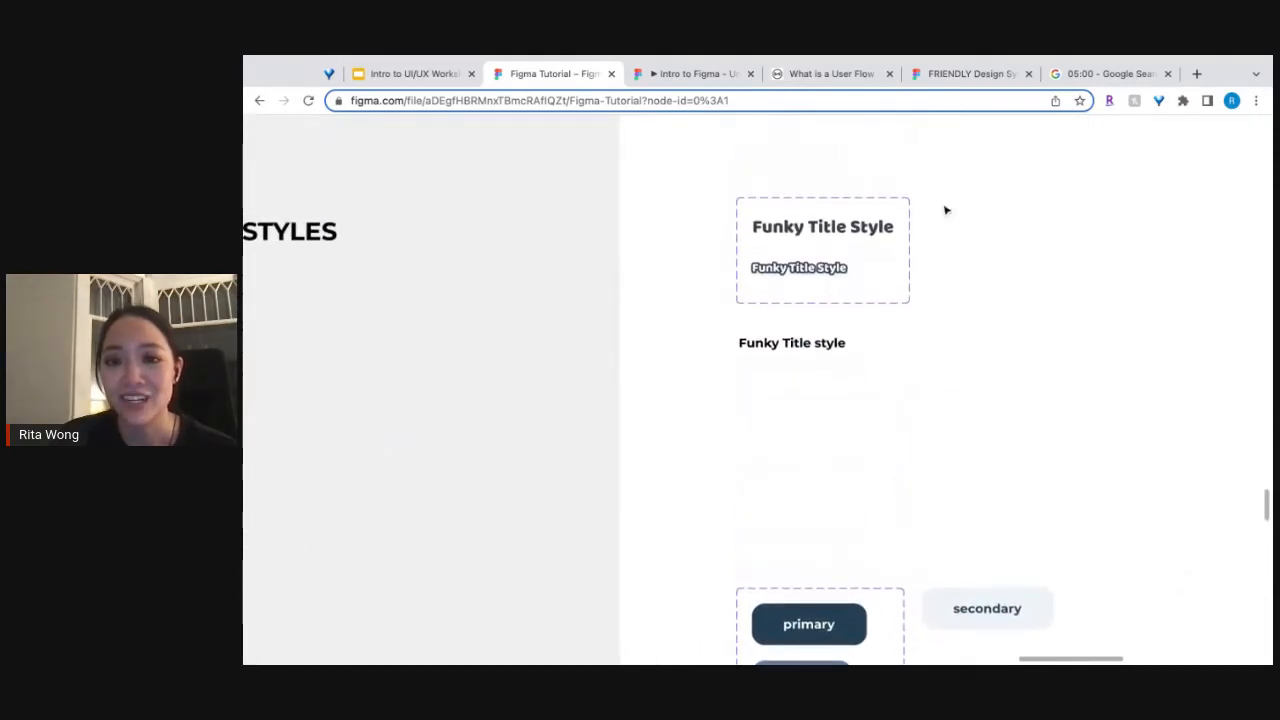
scroll(846, 197, "up", 5)
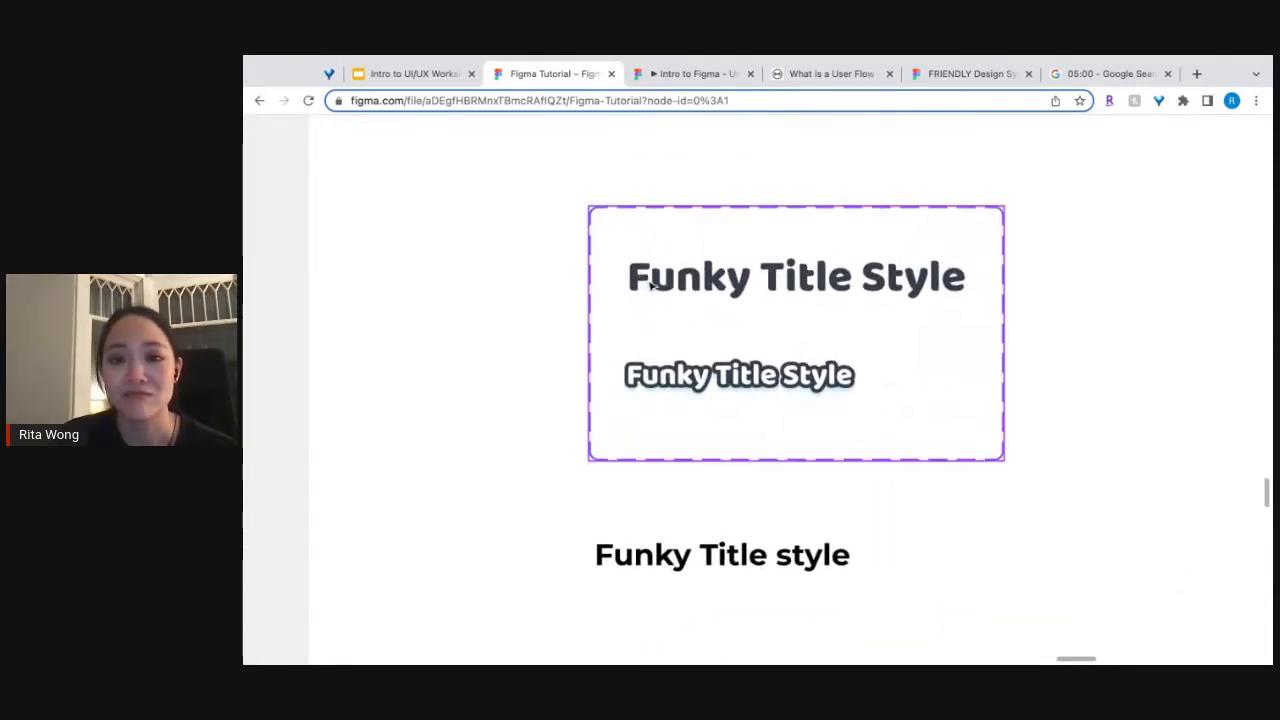
left_click(660, 288)
left_click(761, 279)
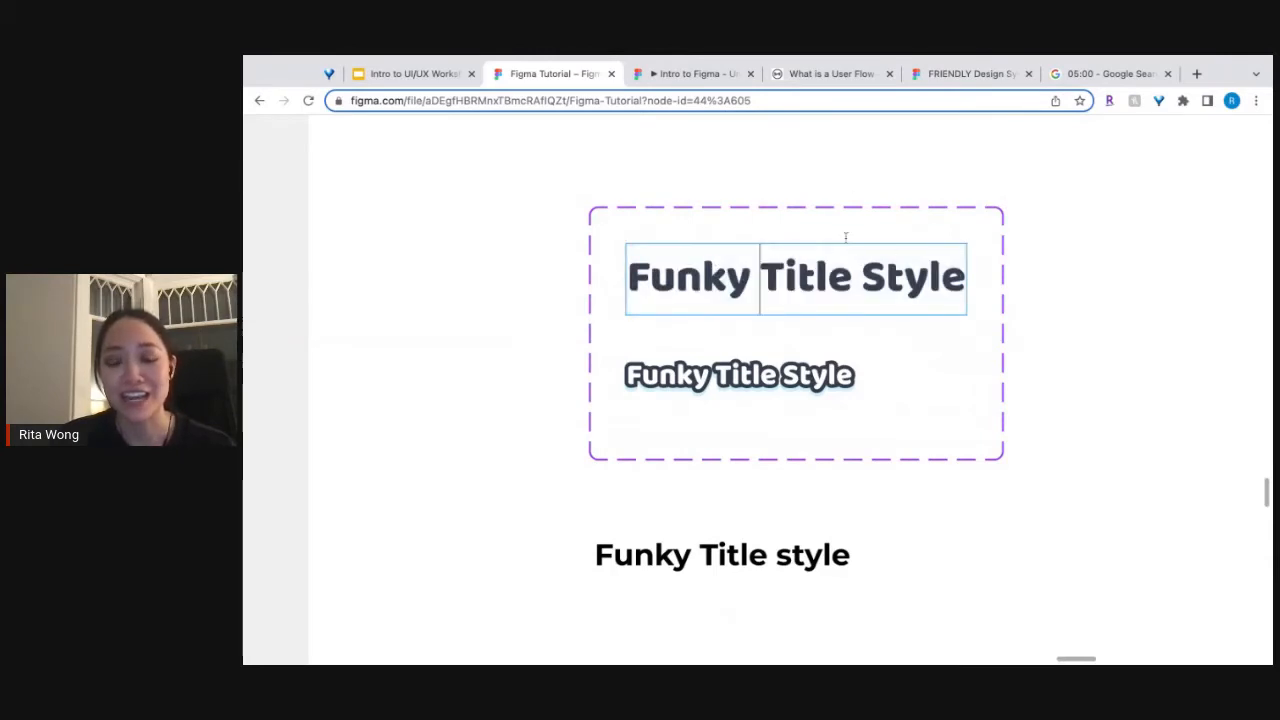
key("Escape")
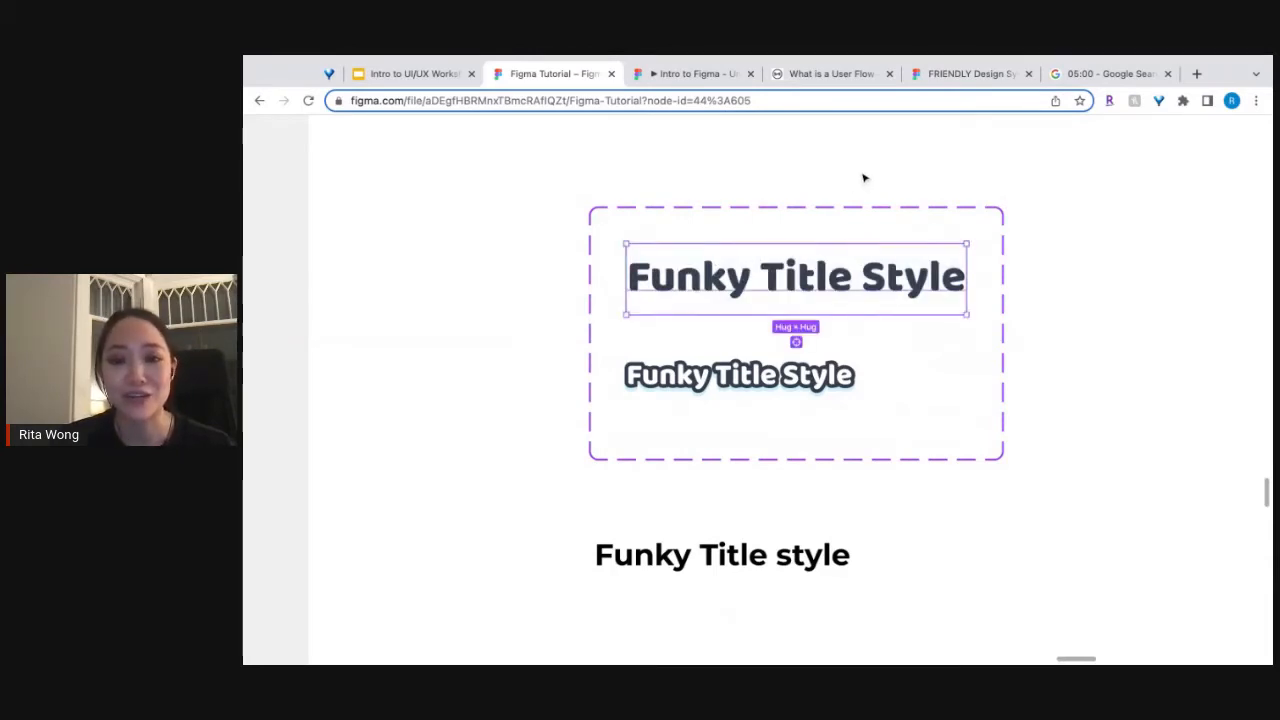
Examine the mobile, tablet and desktop background components in the library's SCREEN BACKGROUND section.
scroll(864, 178, "down", 5)
scroll(880, 287, "down", 5)
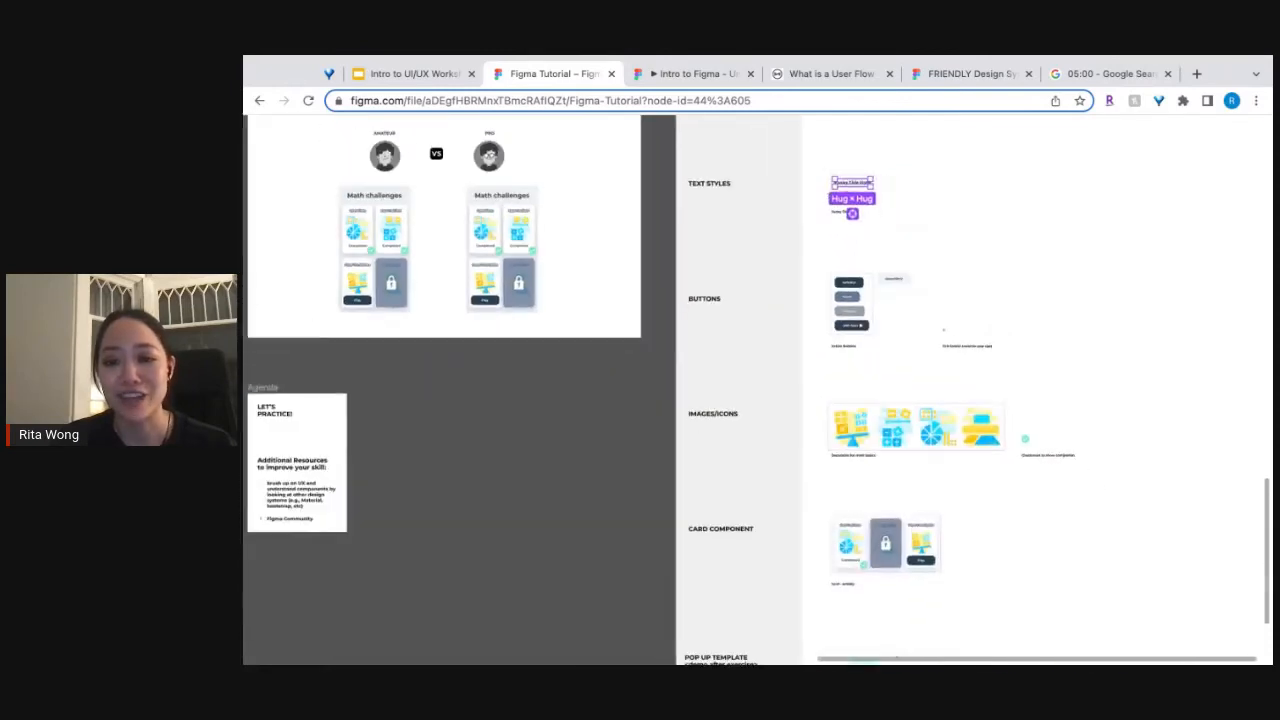
scroll(758, 390, "left", 1)
scroll(758, 390, "up", 2)
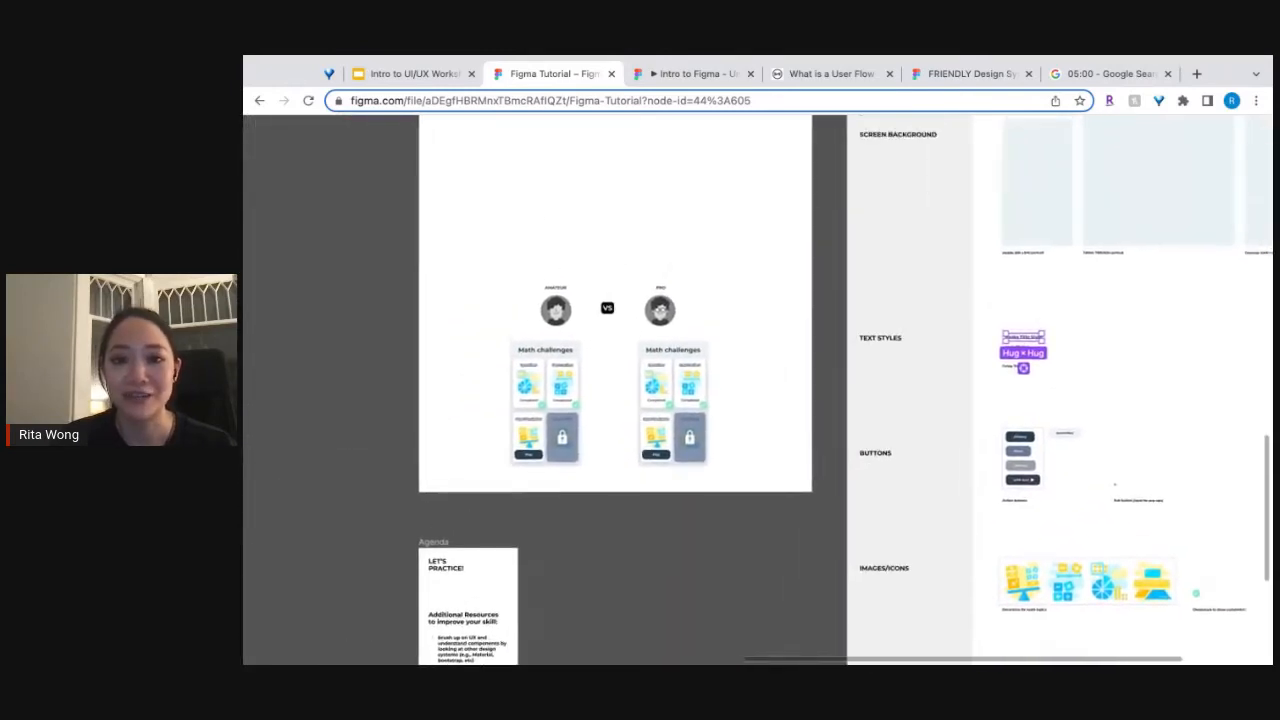
scroll(758, 390, "right", 3)
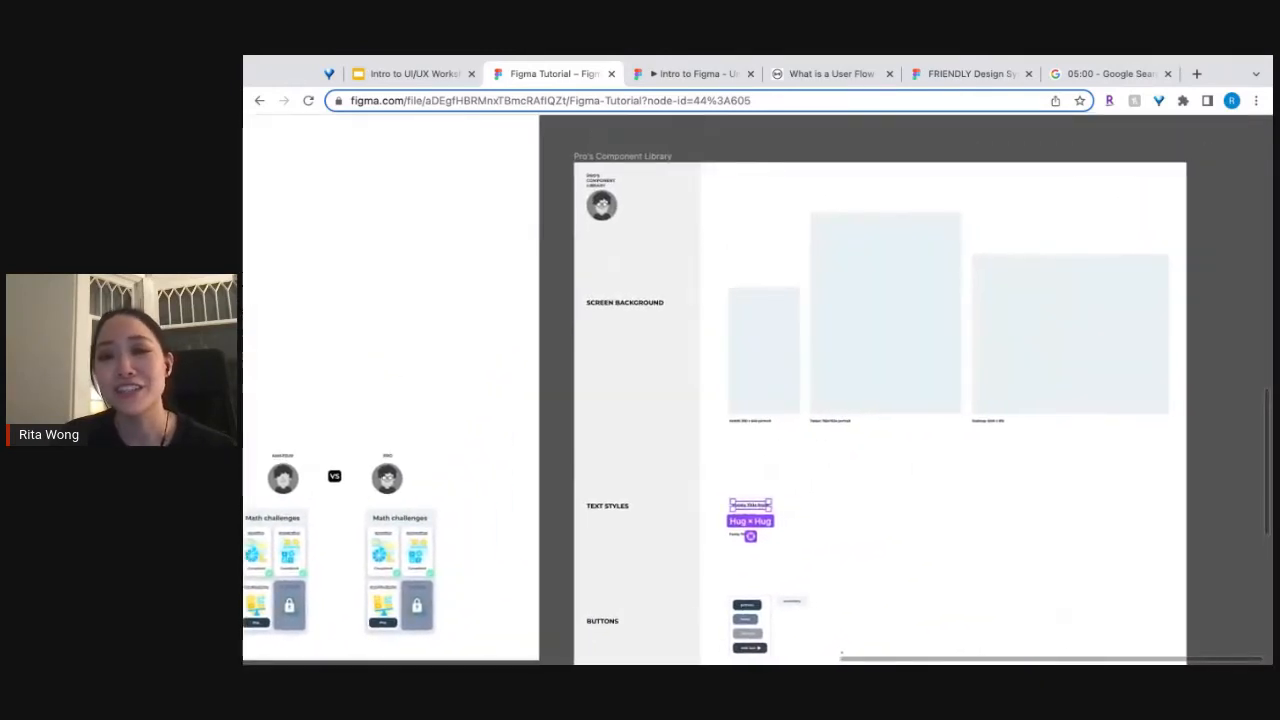
scroll(798, 369, "up", 5)
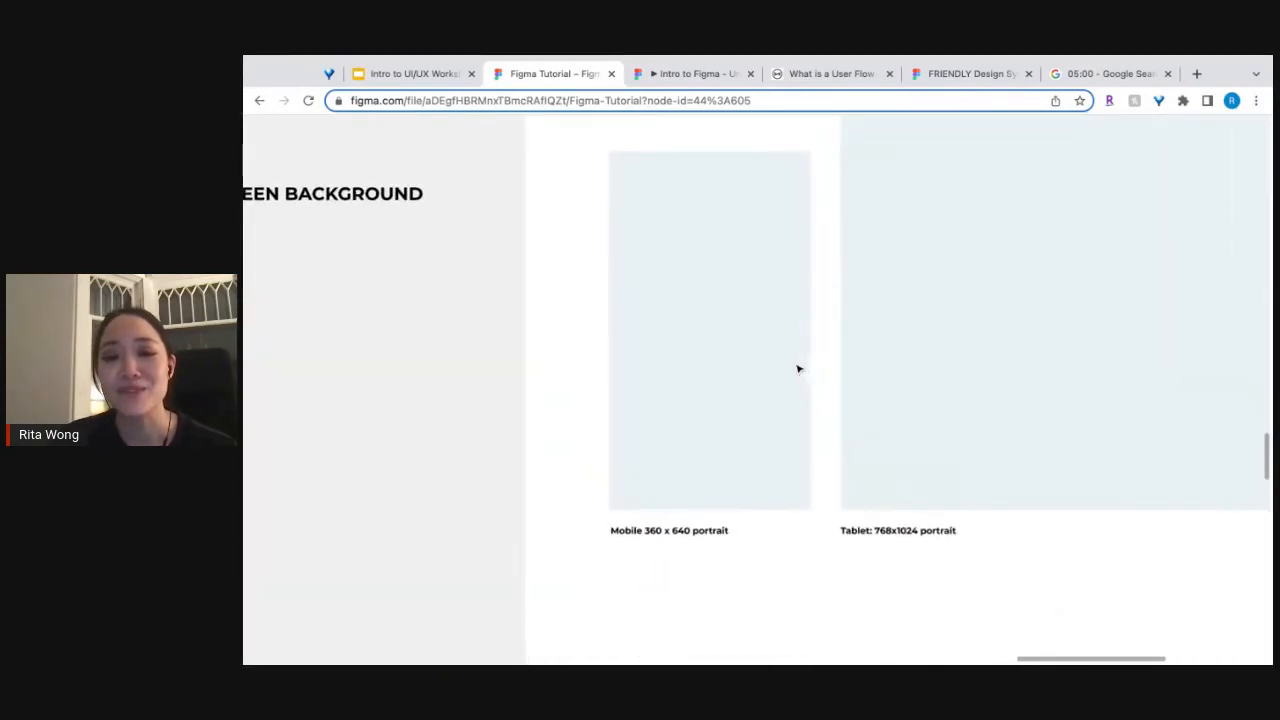
scroll(758, 390, "up", 3)
scroll(758, 390, "right", 3)
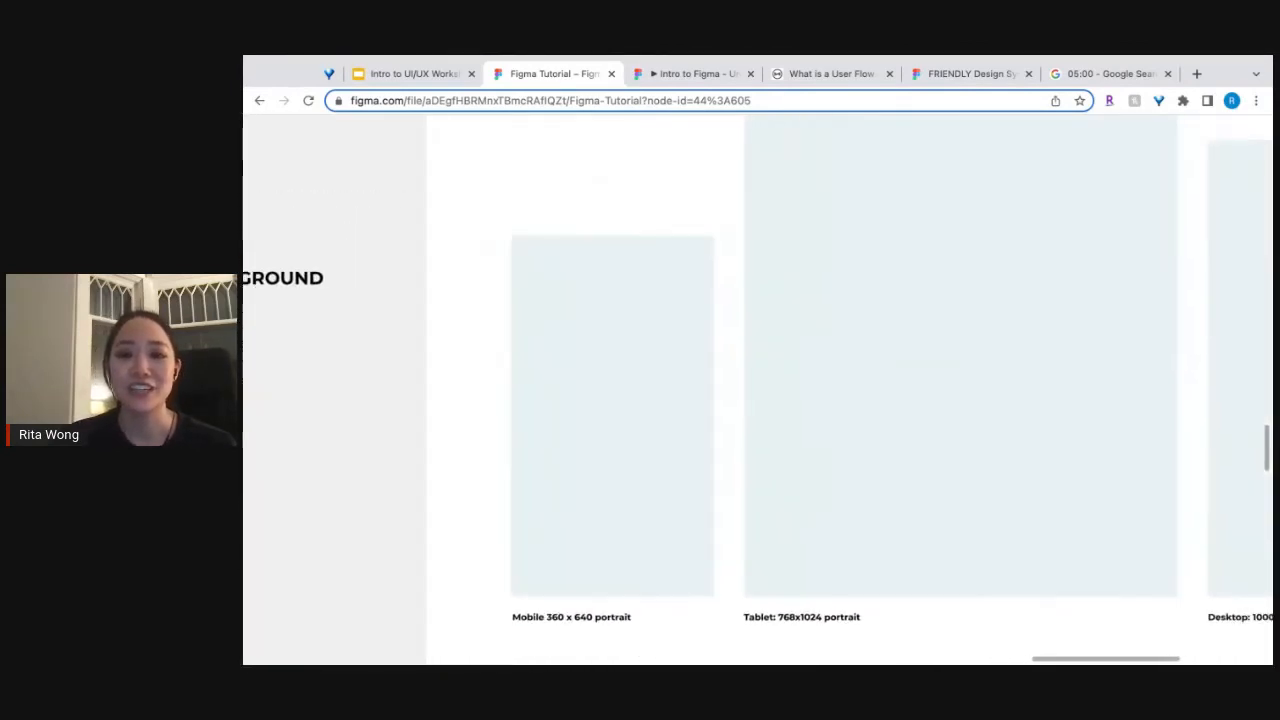
scroll(793, 362, "down", 4)
scroll(793, 362, "up", 1)
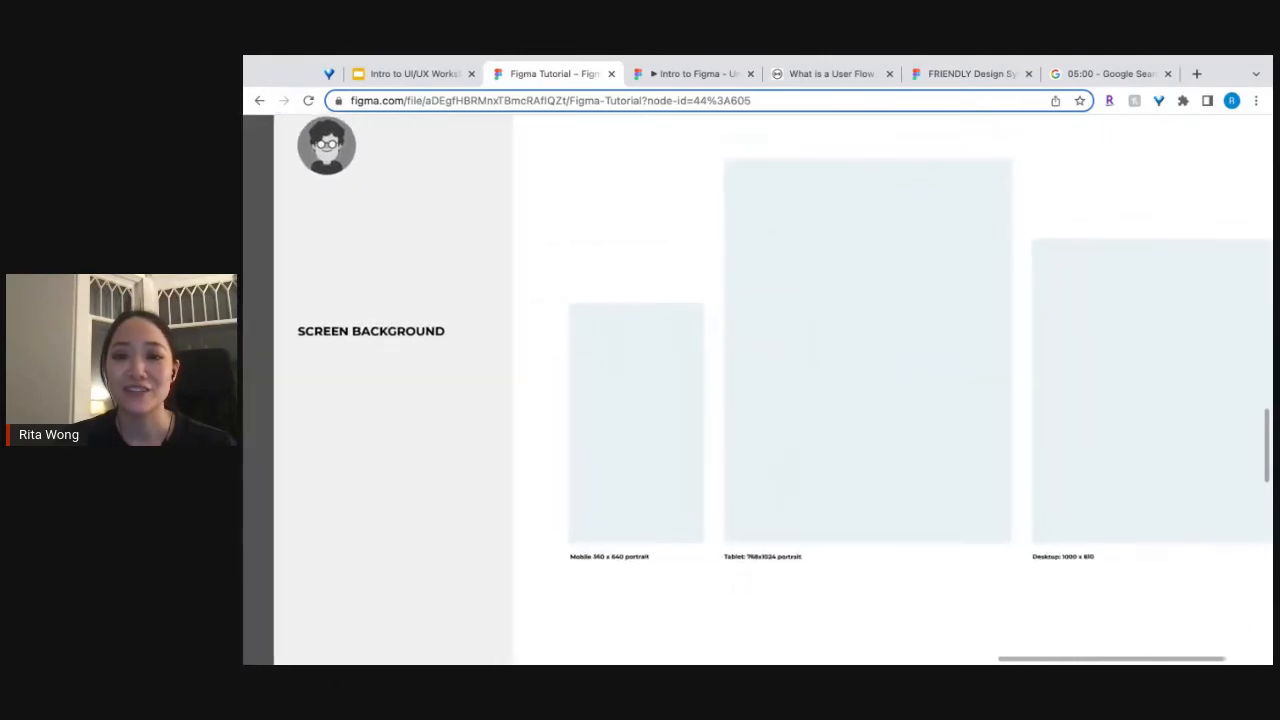
scroll(793, 362, "right", 1)
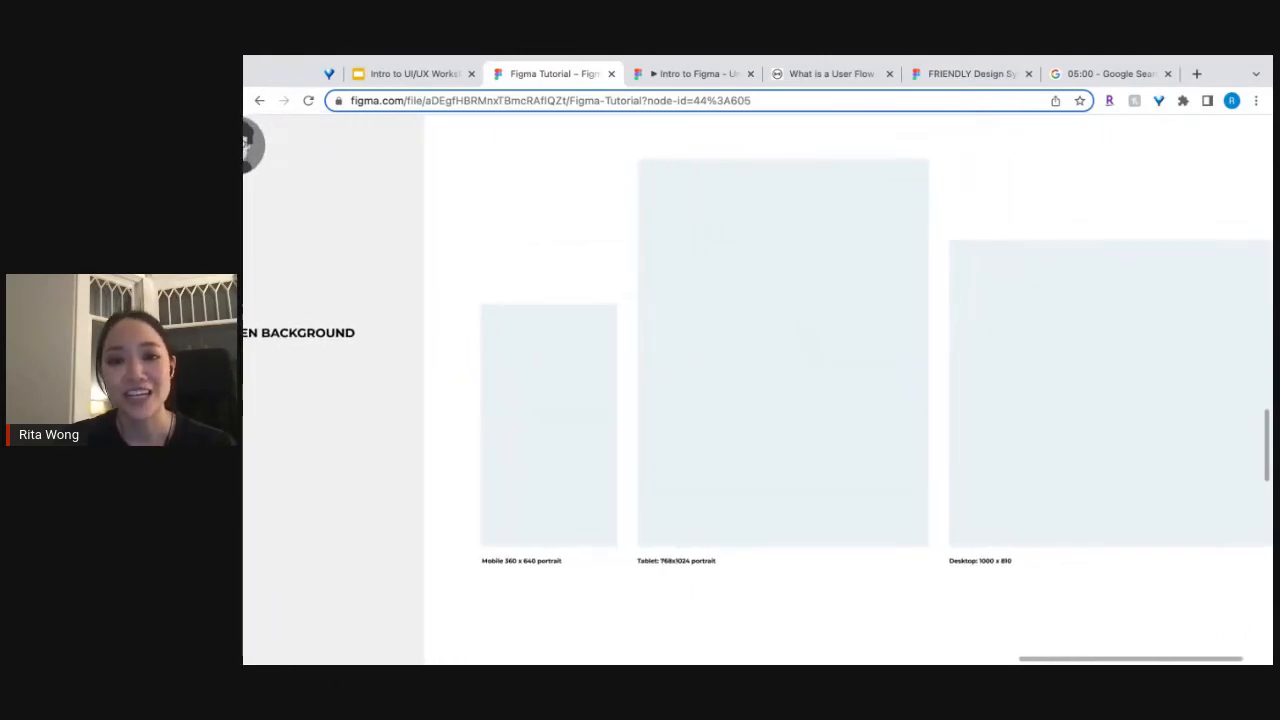
left_click(660, 397)
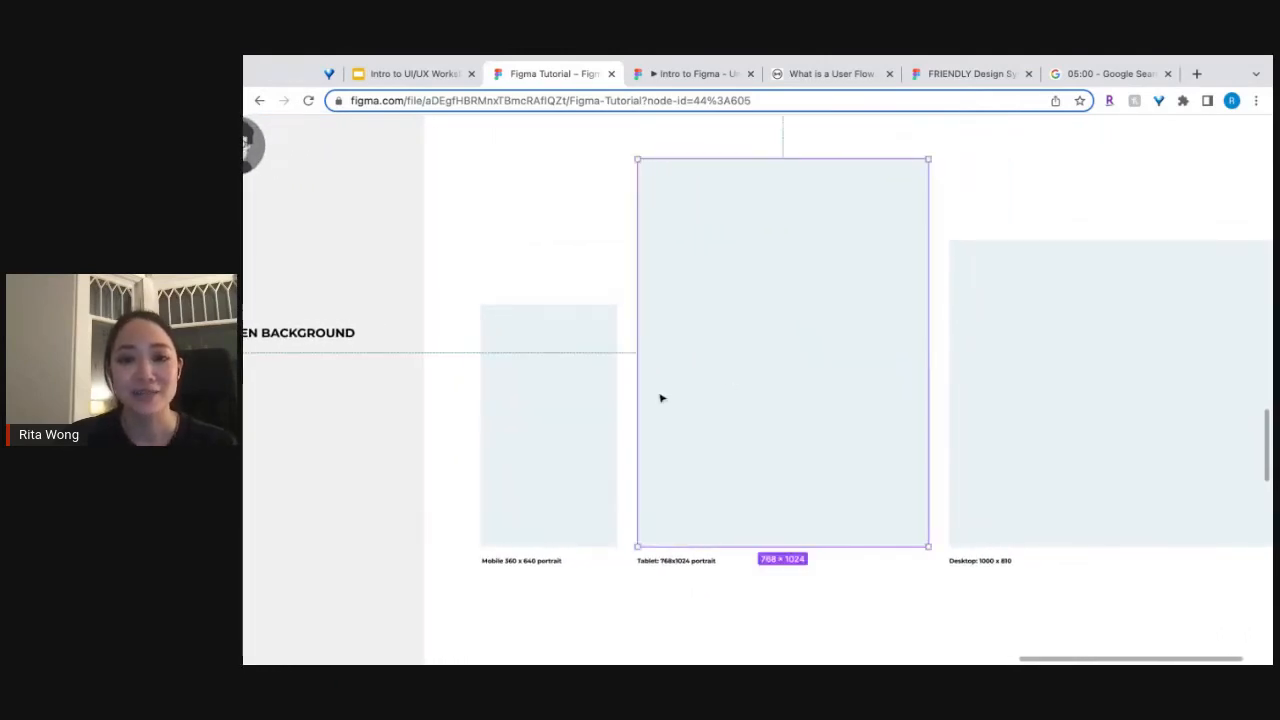
left_click(531, 420)
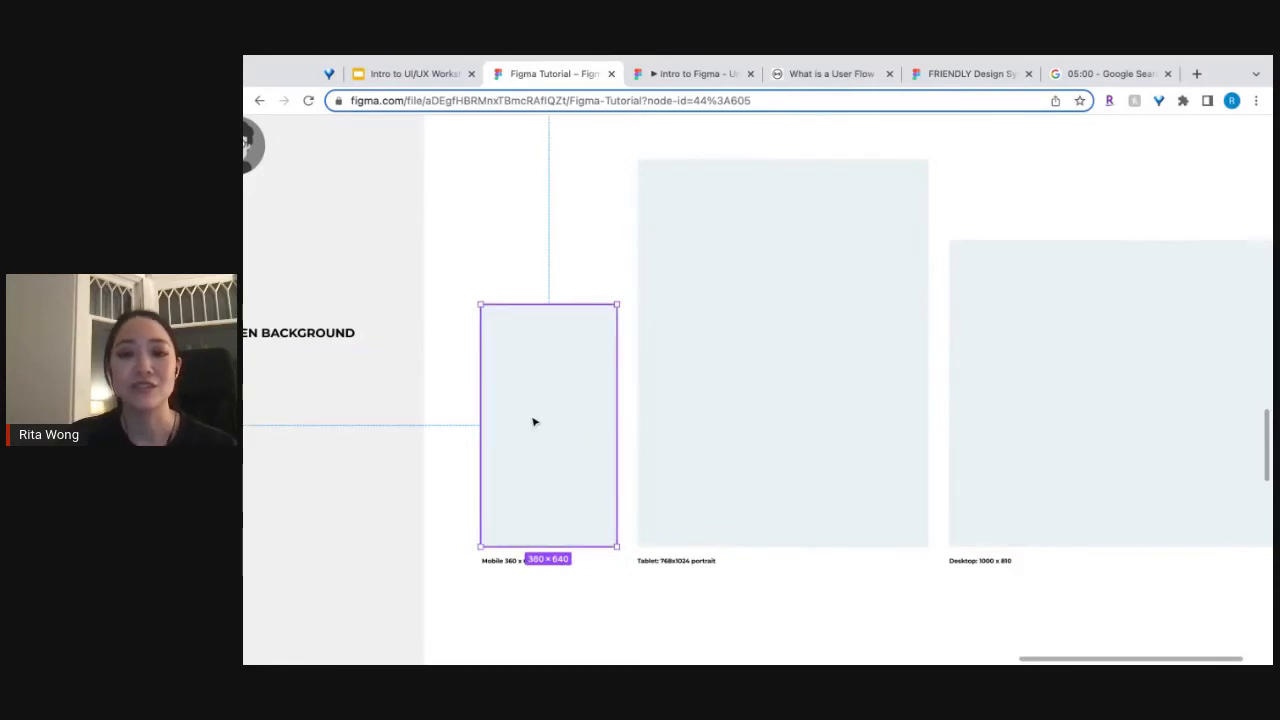
Show the interface again and expand Pro's Component Library and its pop up group among the local components.
key("ctrl+backslash")
scroll(693, 400, "up", 10)
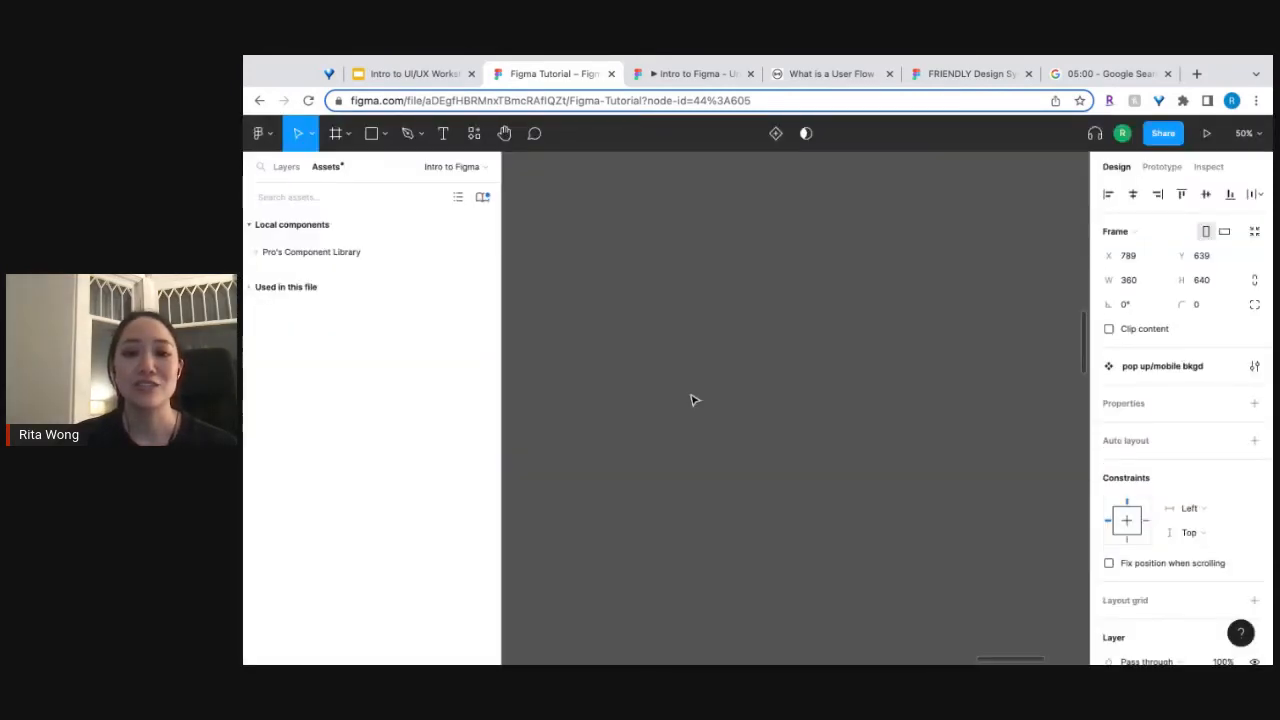
left_click(258, 253)
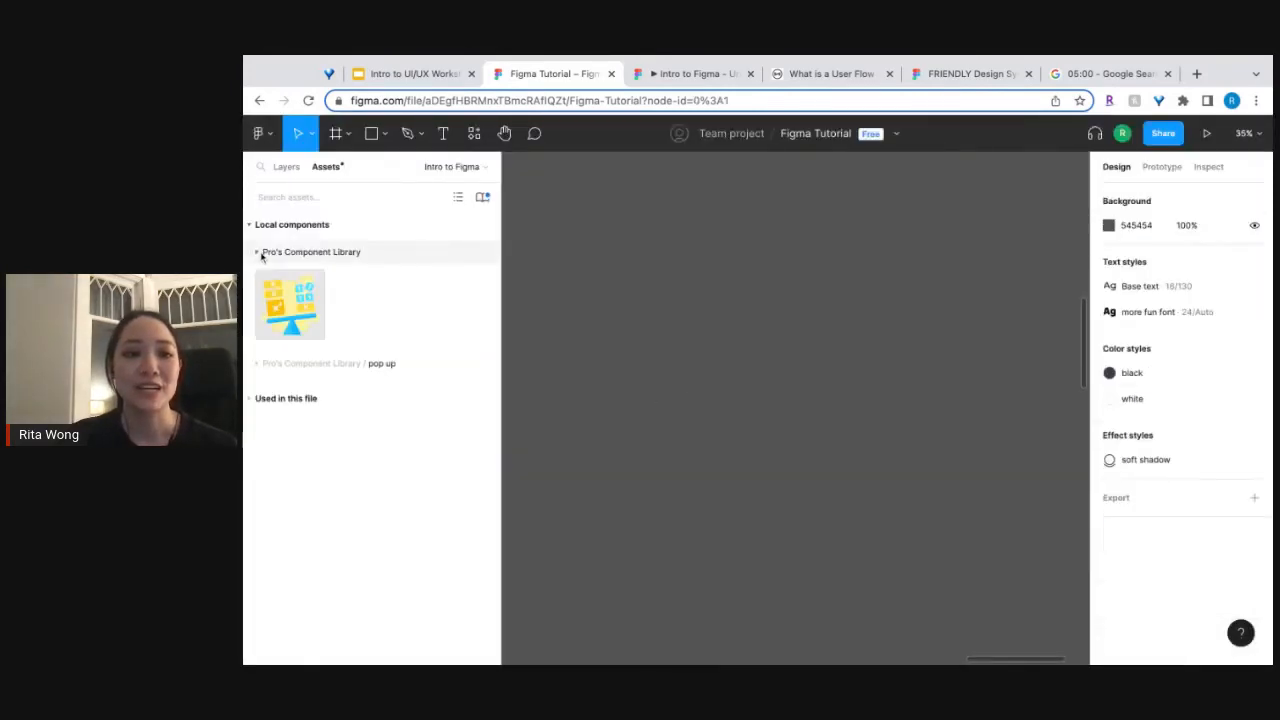
left_click(256, 364)
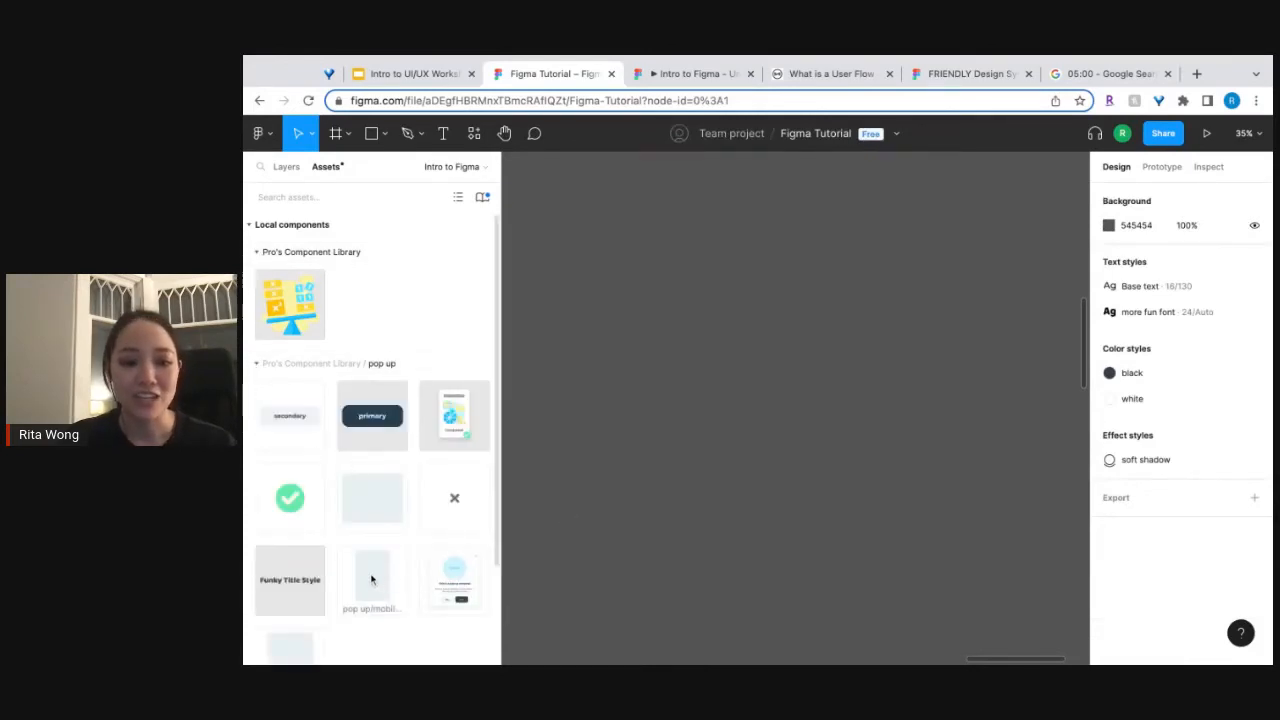
Try out an instance of the mobile background component on the empty canvas and delete it.
left_click_drag(371, 579, 827, 402)
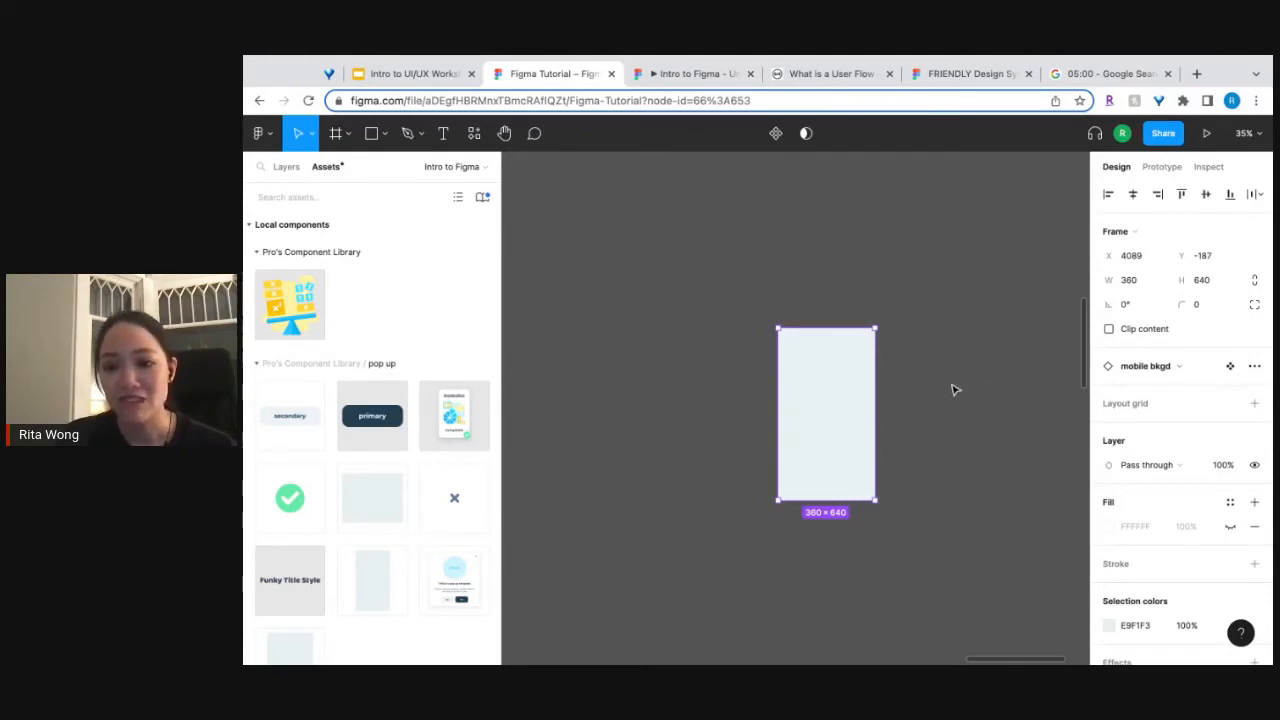
left_click(952, 390)
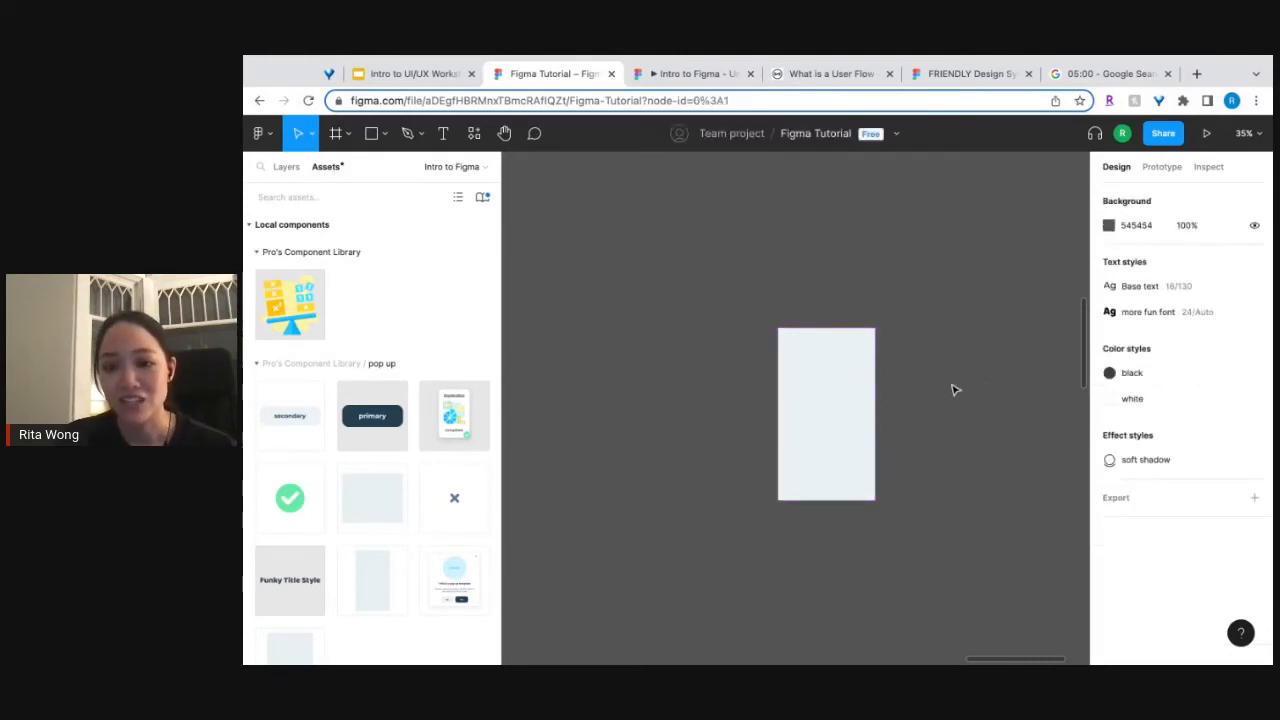
left_click(842, 422)
key("Delete")
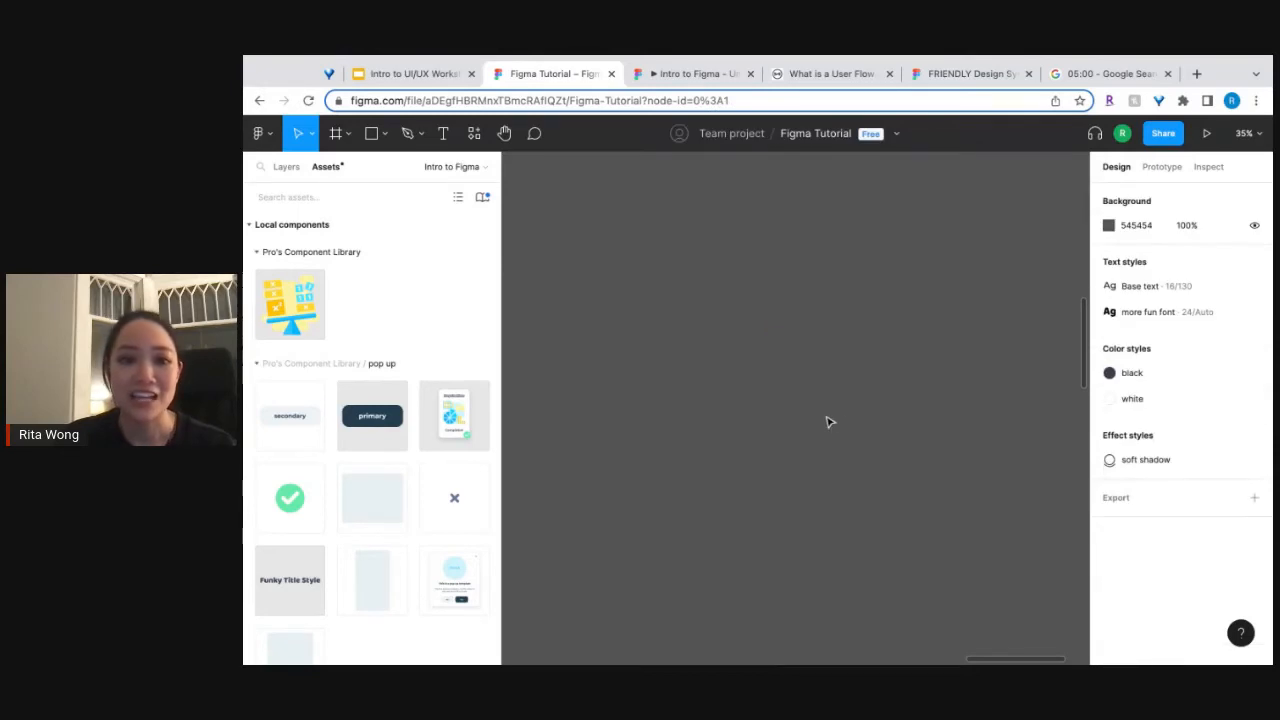
Try out an iPhone 8 preset frame on the empty canvas and delete it.
left_click(1160, 168)
left_click(1116, 167)
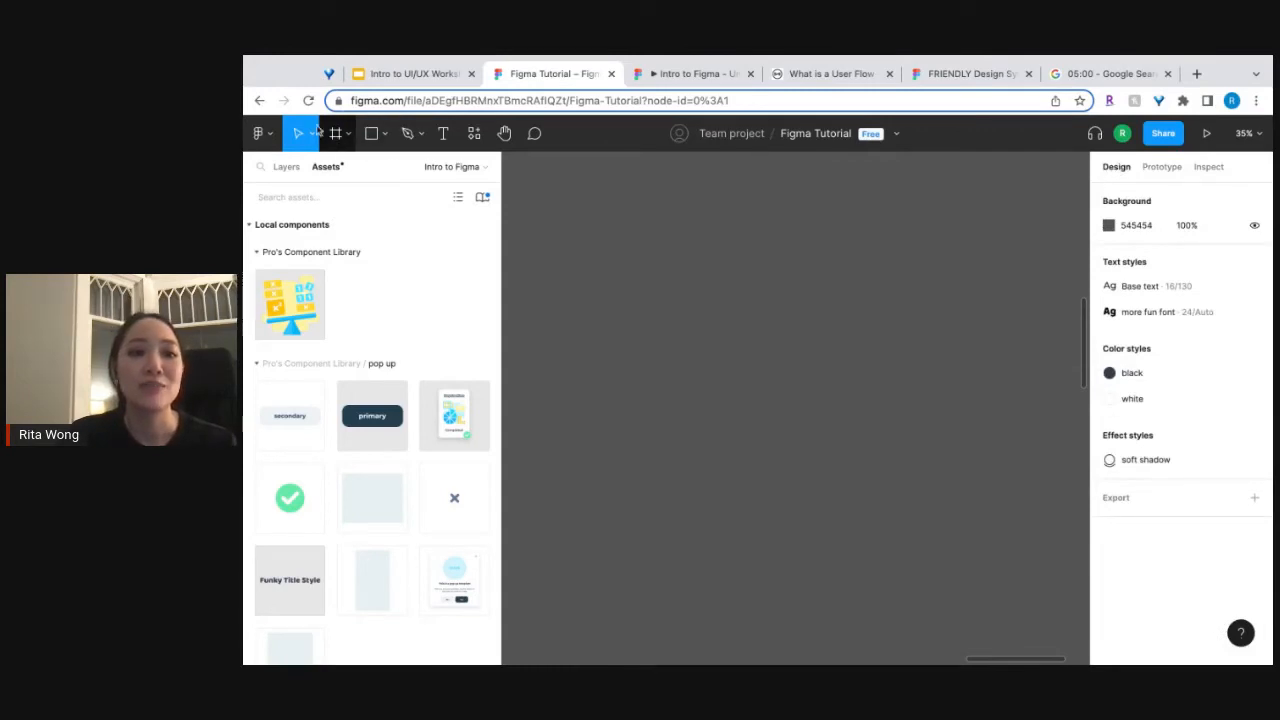
left_click(346, 137)
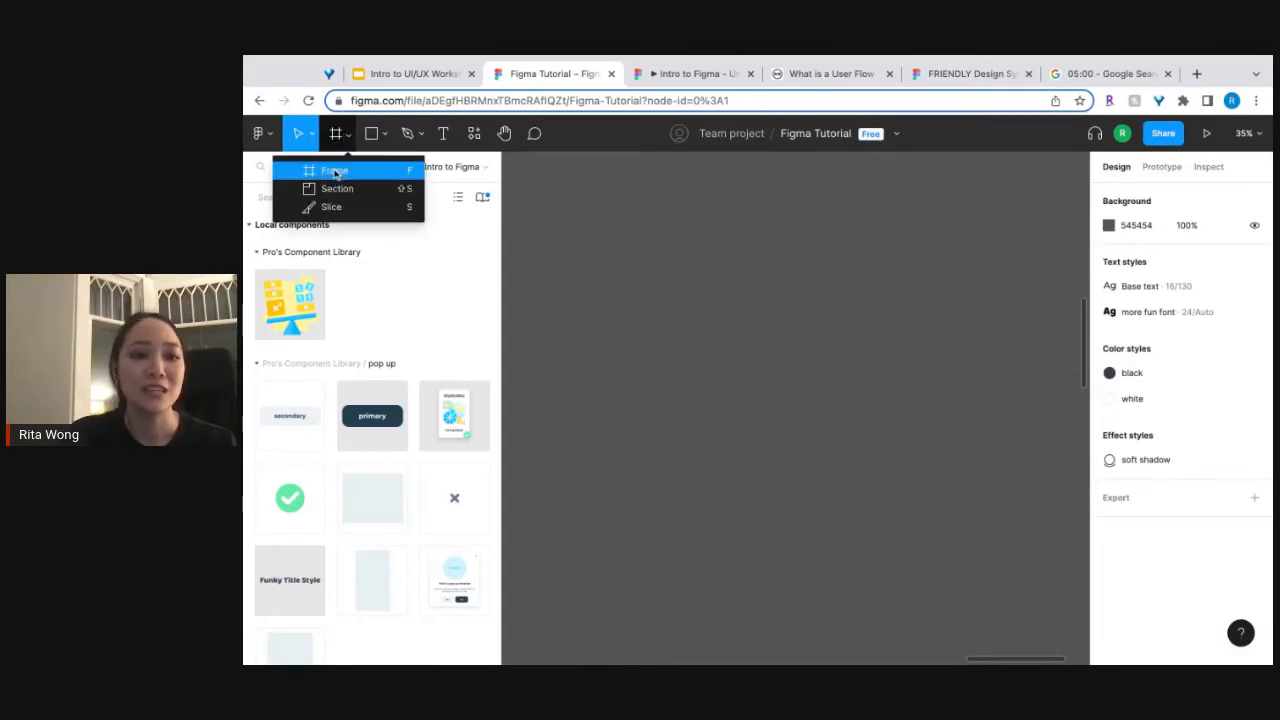
left_click(335, 172)
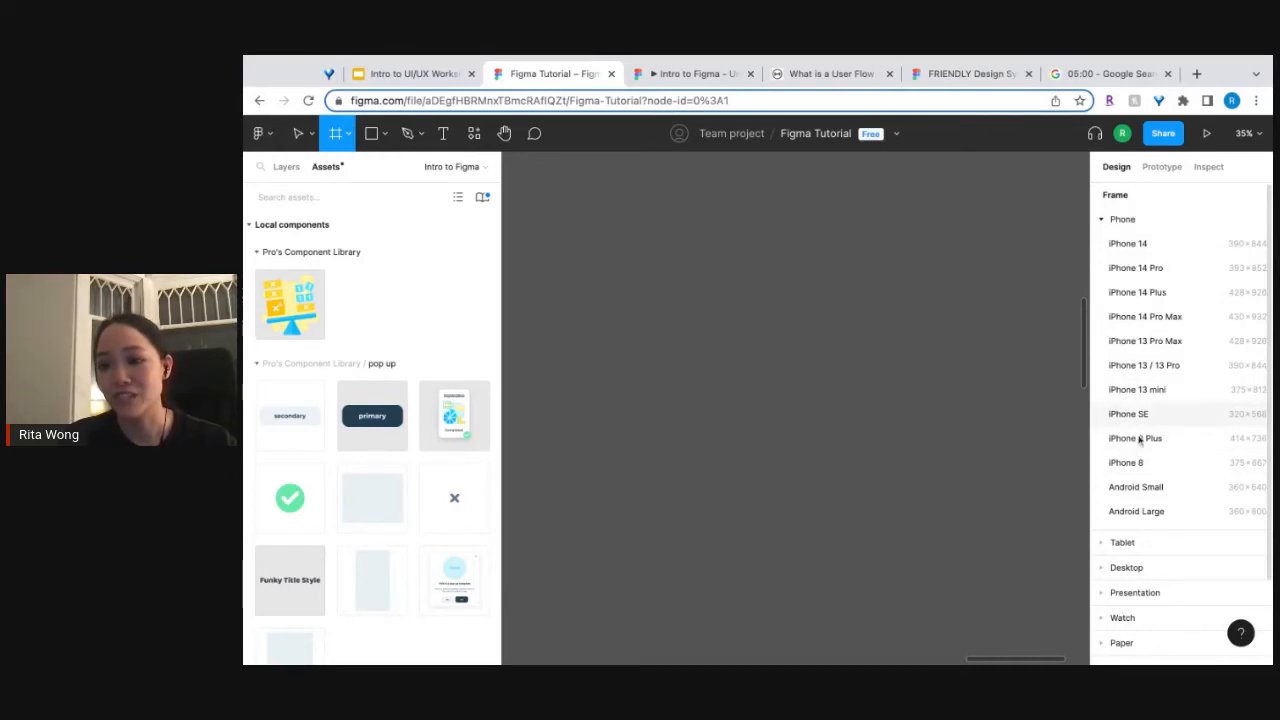
left_click(1127, 462)
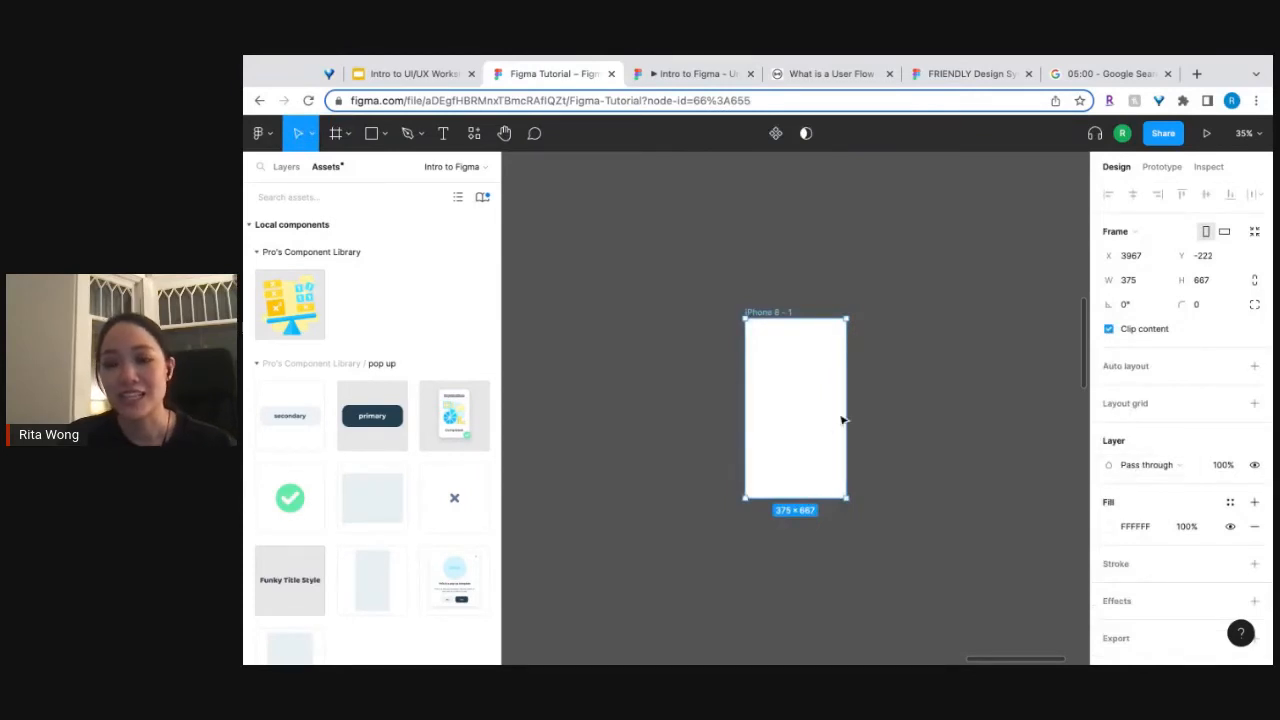
key("Delete")
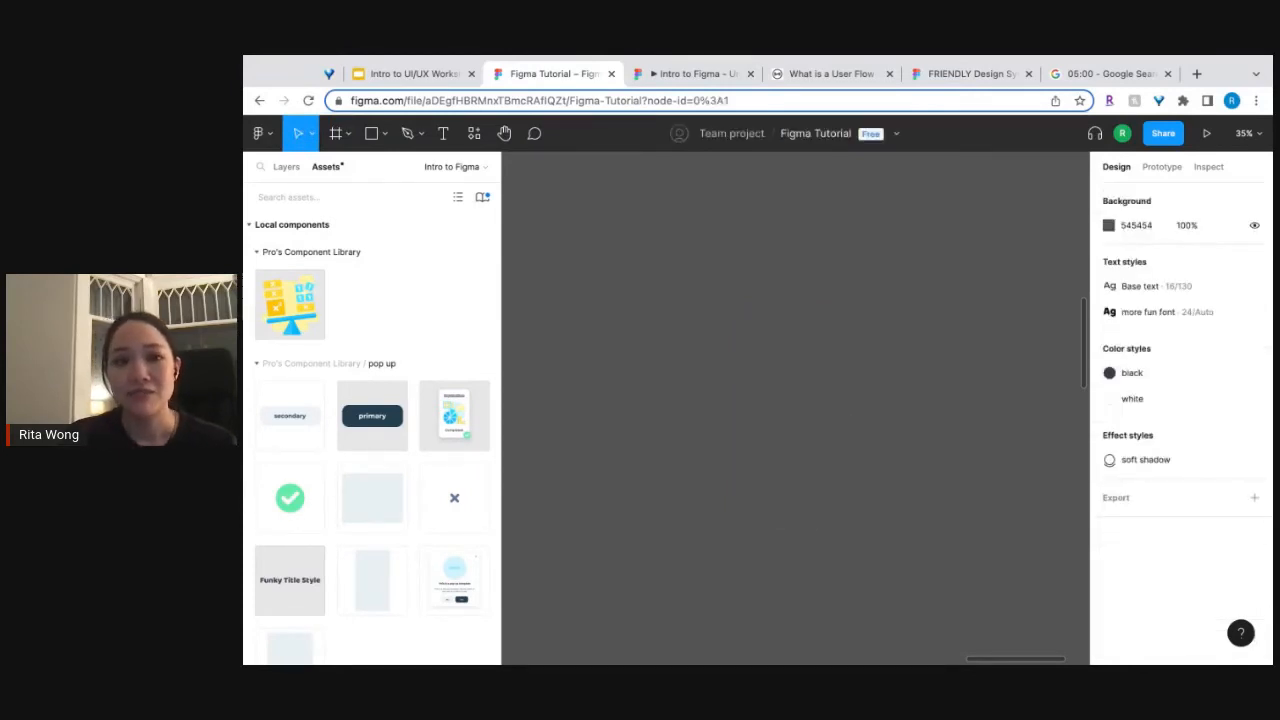
Collapse the pop up component group and examine the finished algebra pop-up under the Start Designing! heading.
scroll(766, 420, "down", 5)
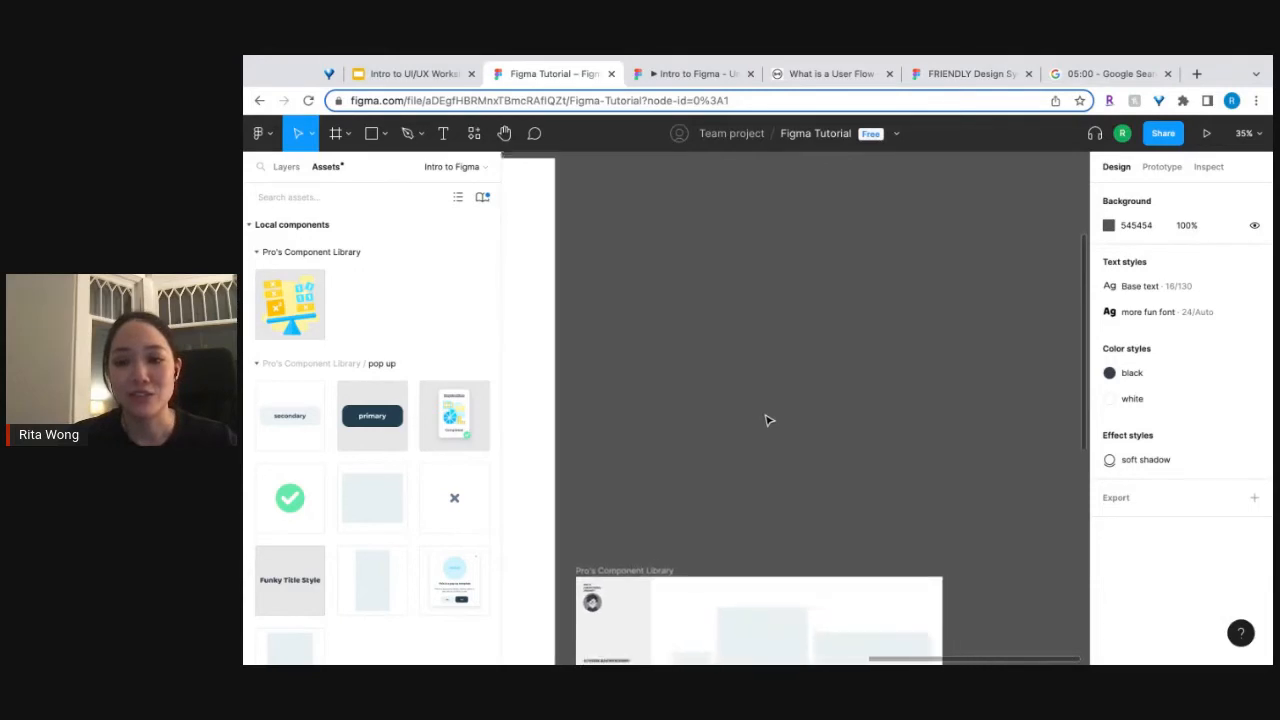
scroll(766, 420, "down", 1)
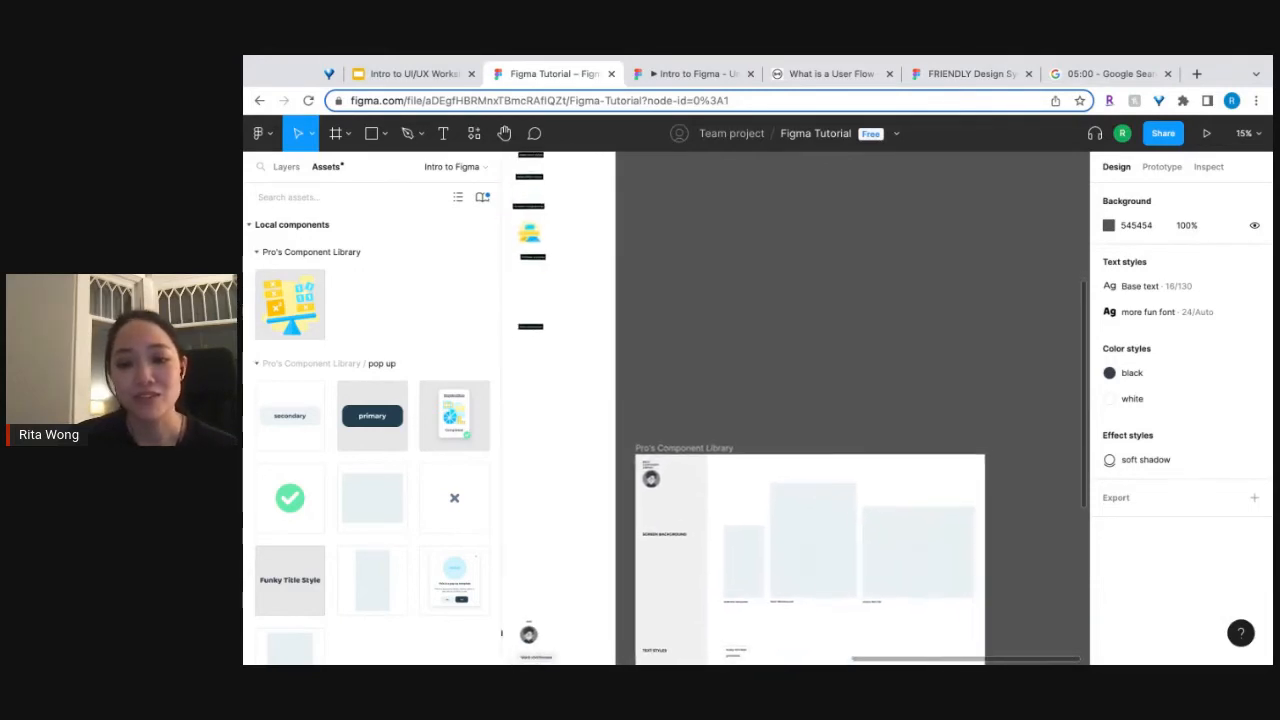
left_click(257, 364)
scroll(769, 331, "up", 5)
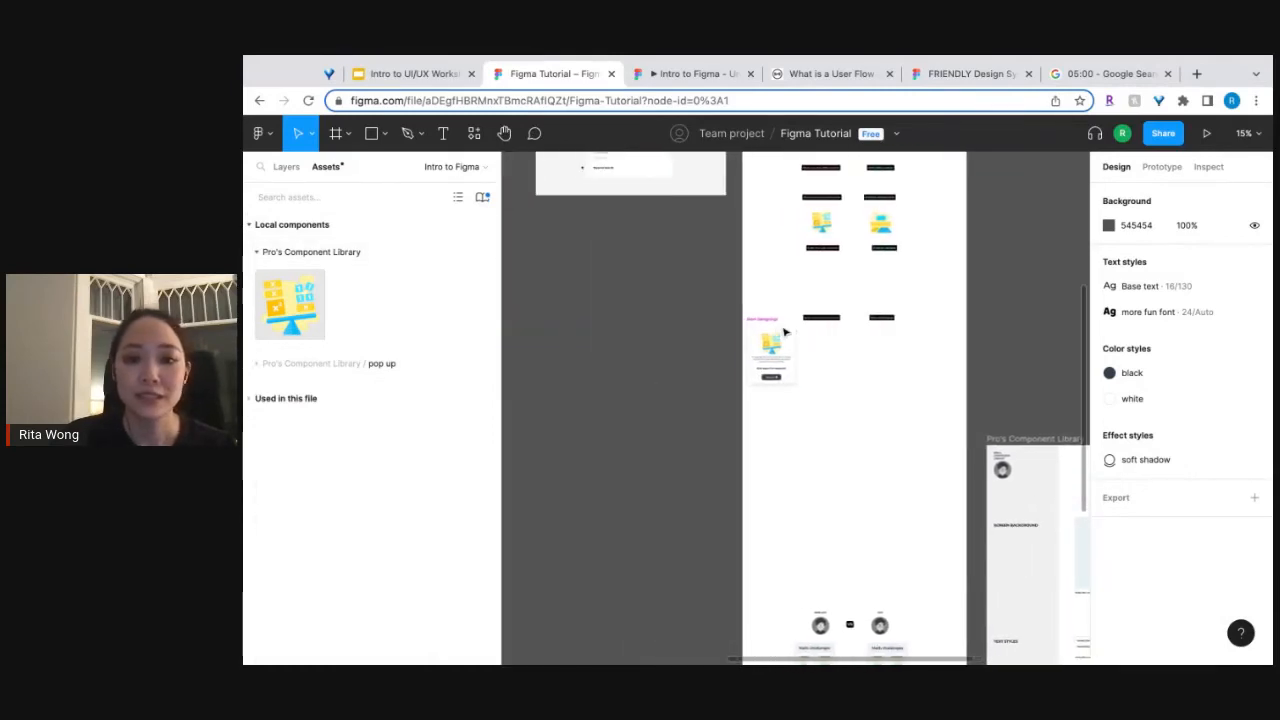
scroll(848, 368, "up", 5)
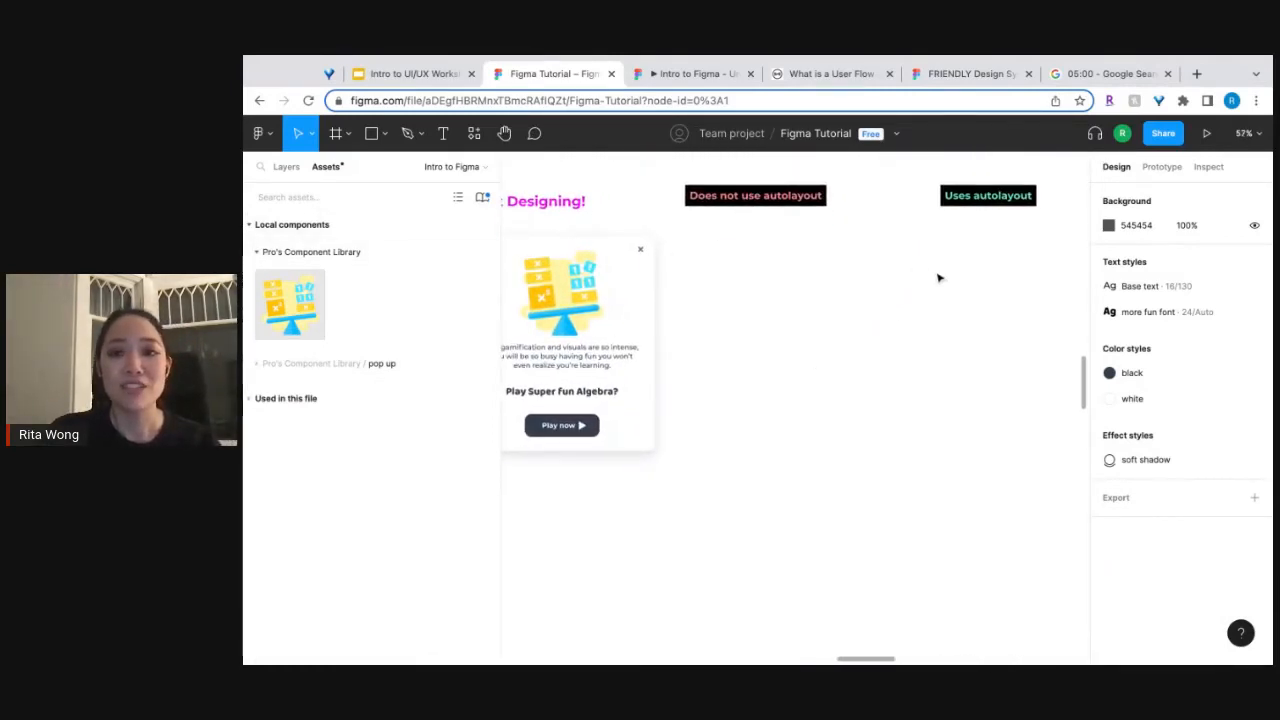
scroll(790, 334, "up", 3)
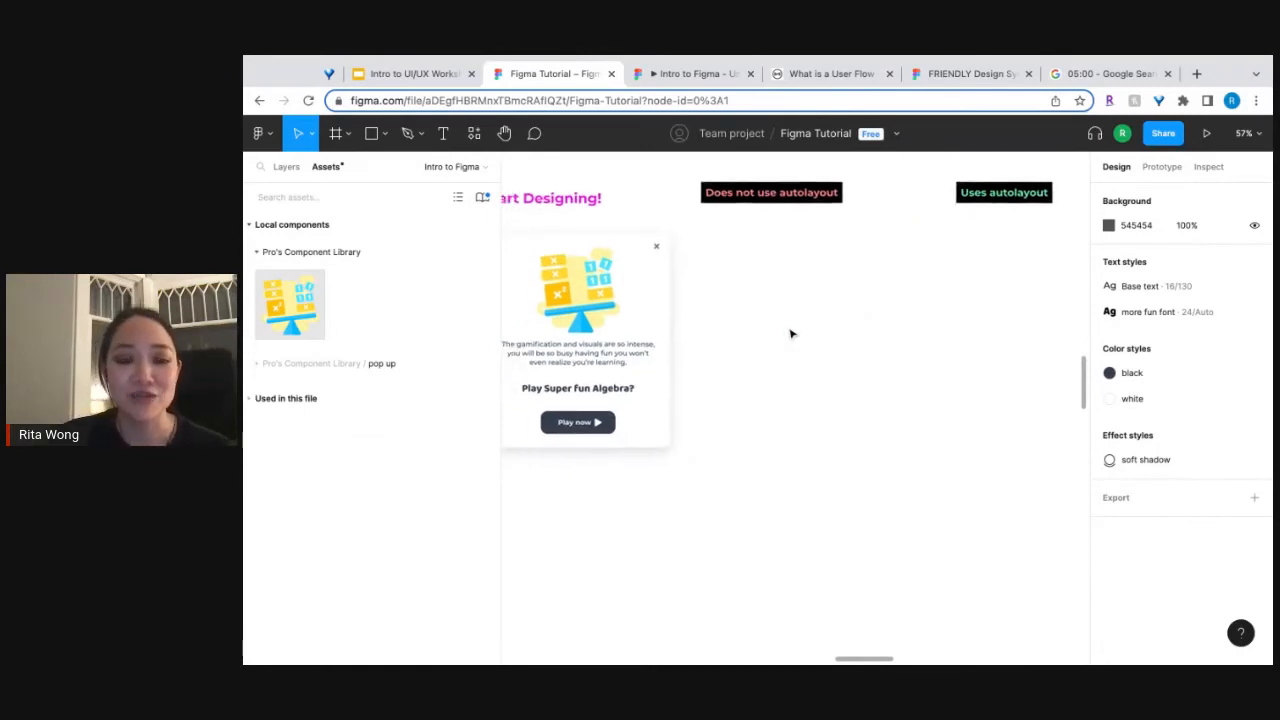
scroll(790, 334, "up", 1)
scroll(790, 334, "left", 2)
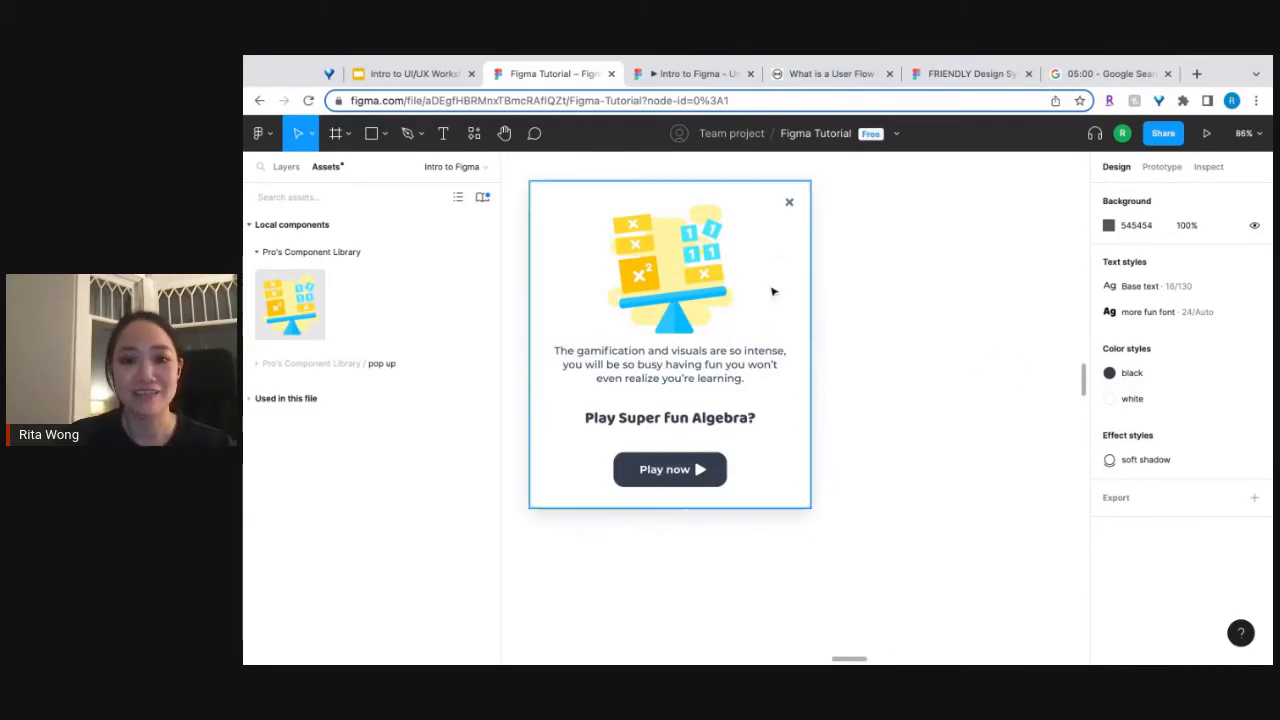
Expand the pop up component group and place an algebra image instance beside the finished pop-up at X 700, Y 2573.
left_click(257, 364)
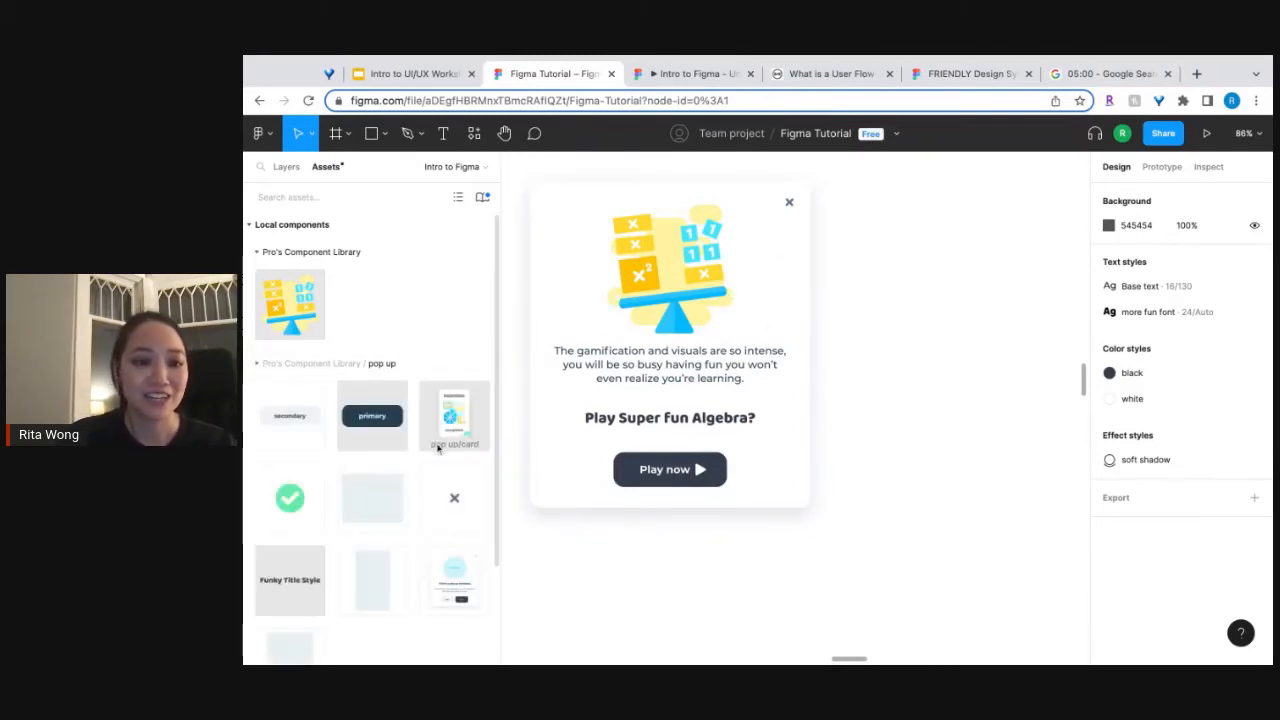
scroll(335, 516, "down", 2)
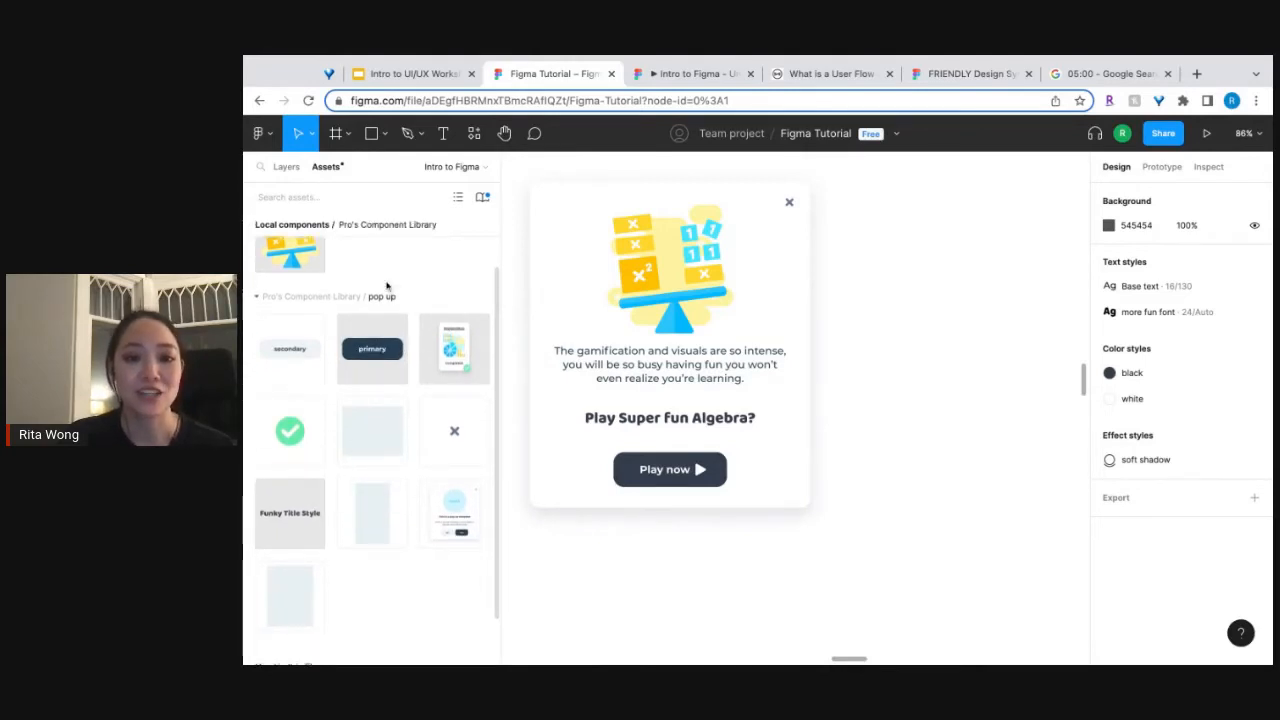
scroll(319, 267, "up", 1)
left_click_drag(298, 280, 1040, 280)
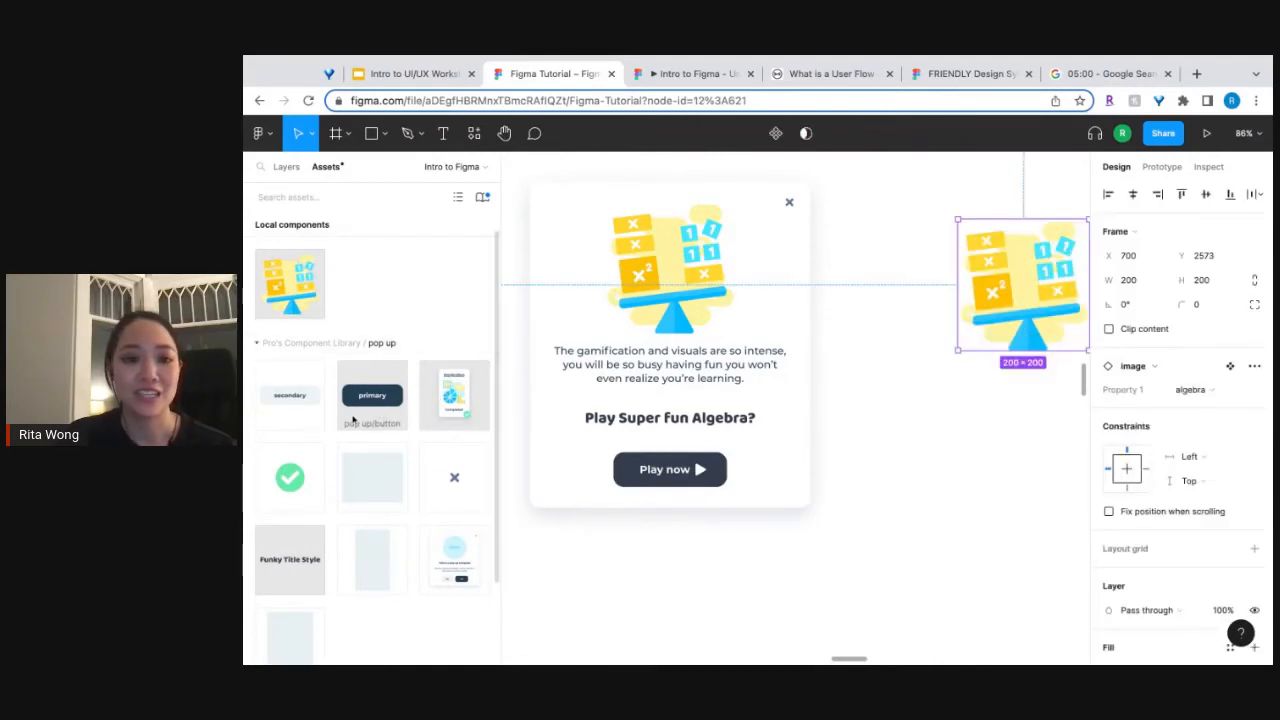
Place a Funky Title Style instance at X 700, Y 2874 and a primary button instance at X 749, Y 2927 below the algebra image.
left_click_drag(290, 567, 1017, 430)
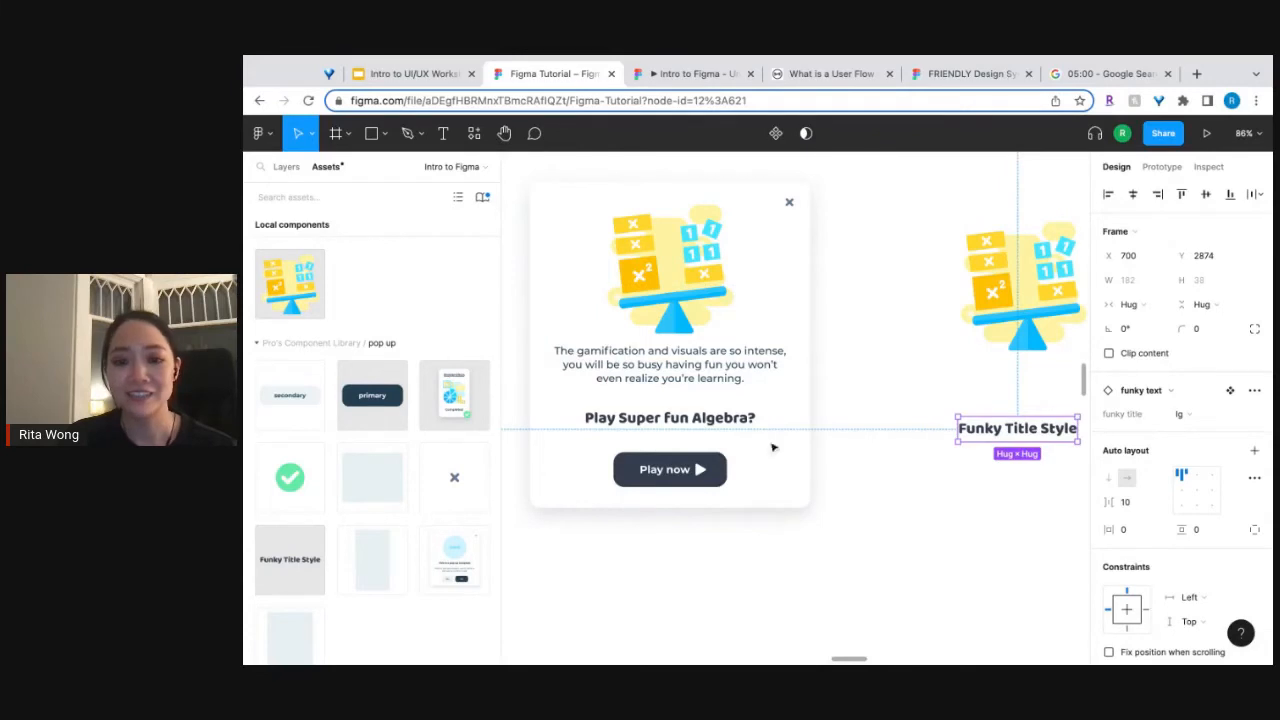
left_click_drag(372, 395, 1014, 479)
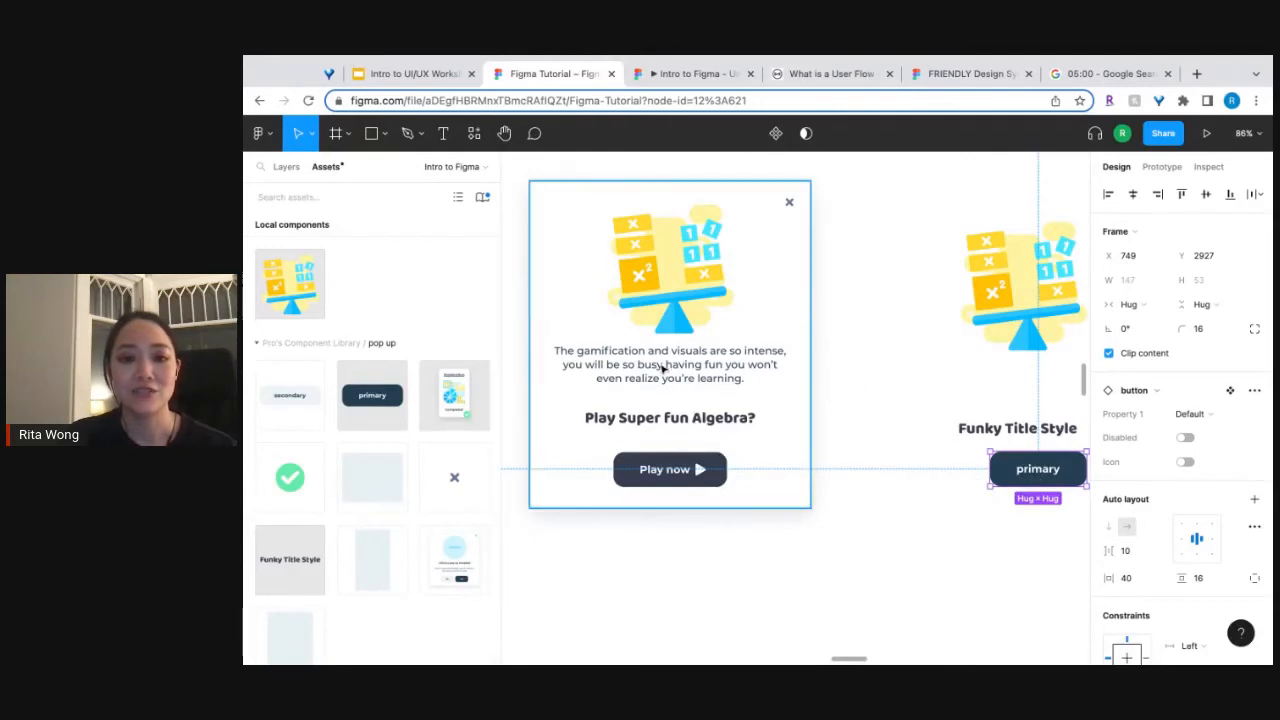
Add a text box about 397 × 102 between the image and title, containing the gamification description copied from the finished pop-up.
scroll(663, 370, "right", 3)
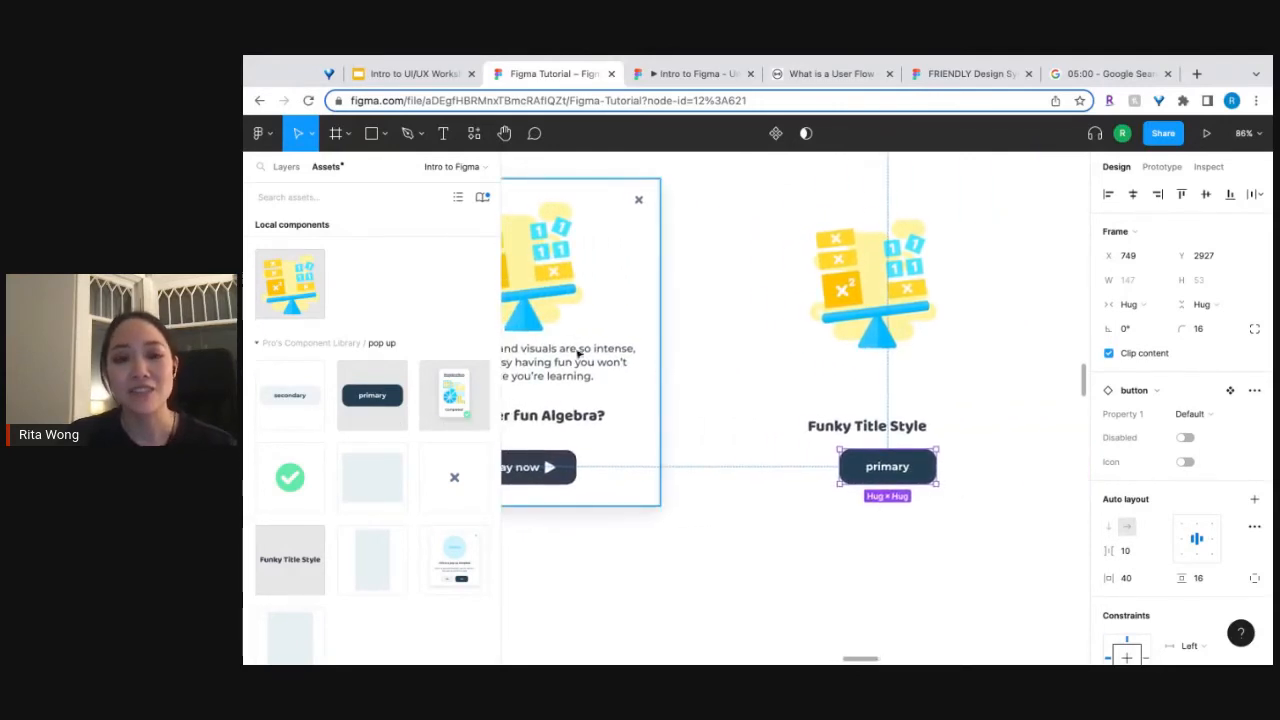
left_click(443, 133)
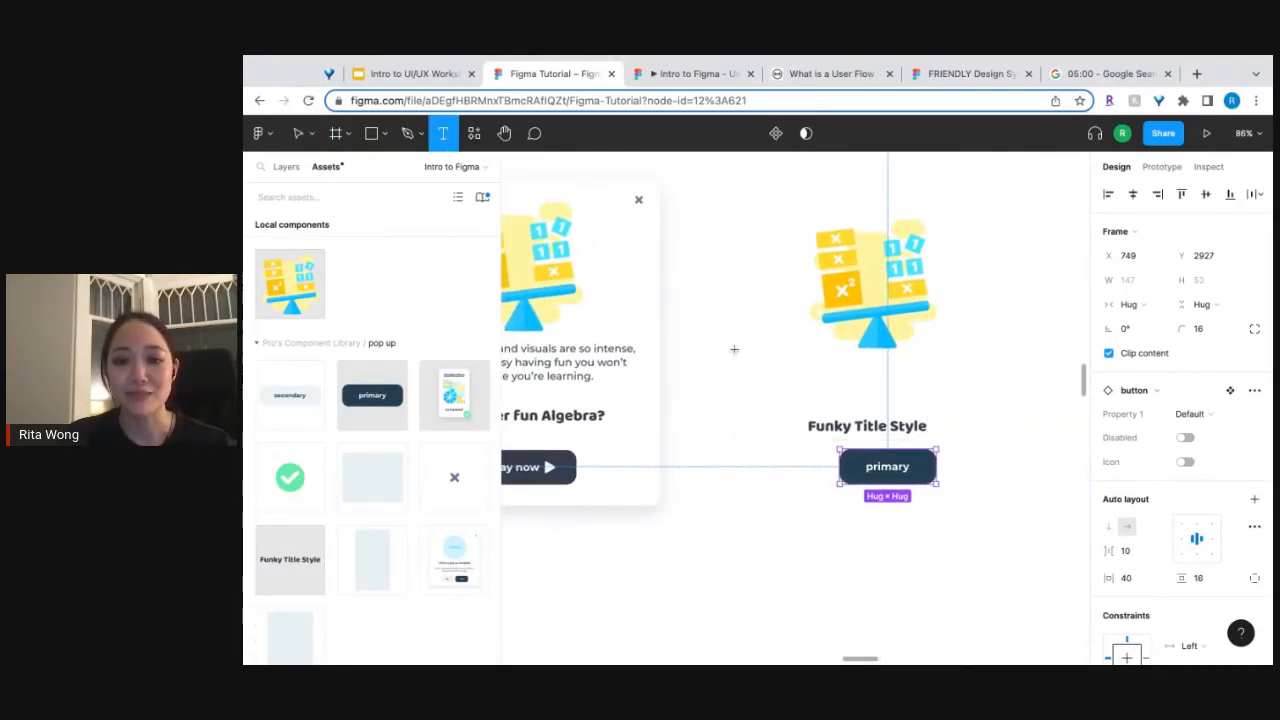
left_click_drag(742, 349, 1003, 424)
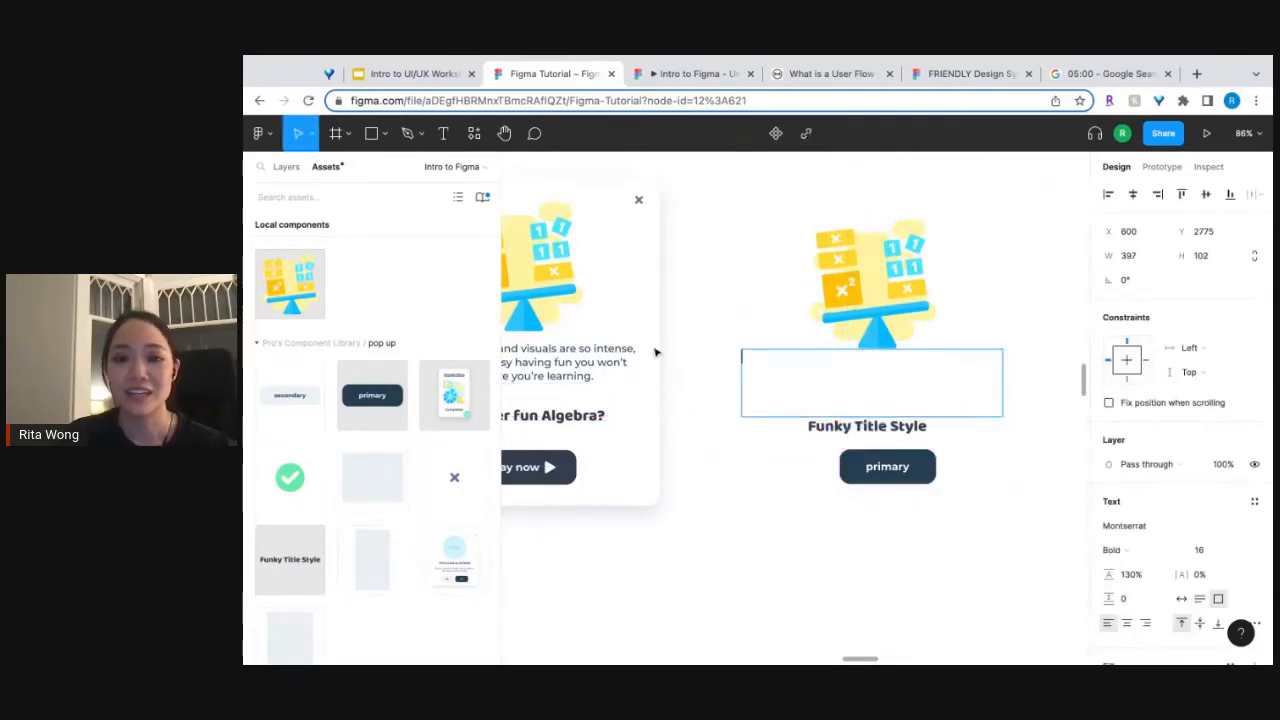
double_click(568, 362)
scroll(575, 365, "left", 3)
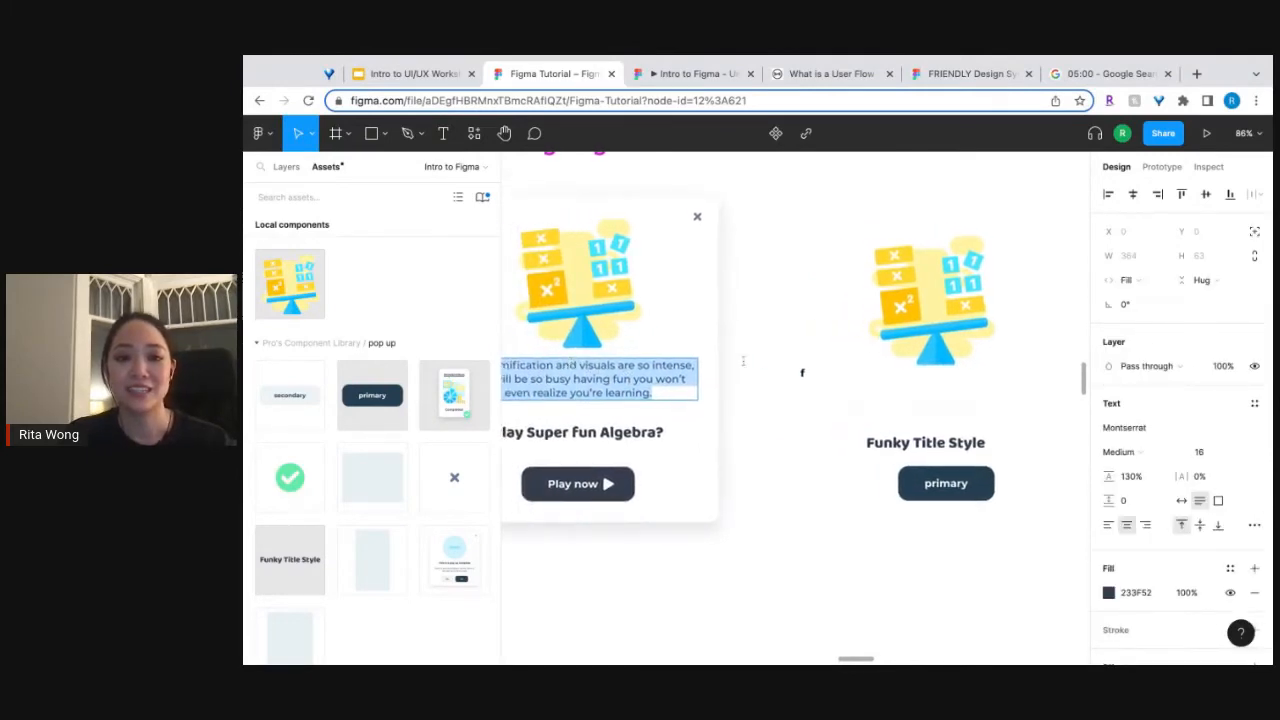
left_click(832, 368)
type("The gamification and visuals are so intense, you will be so busy having fun you won't even realize you're learning.")
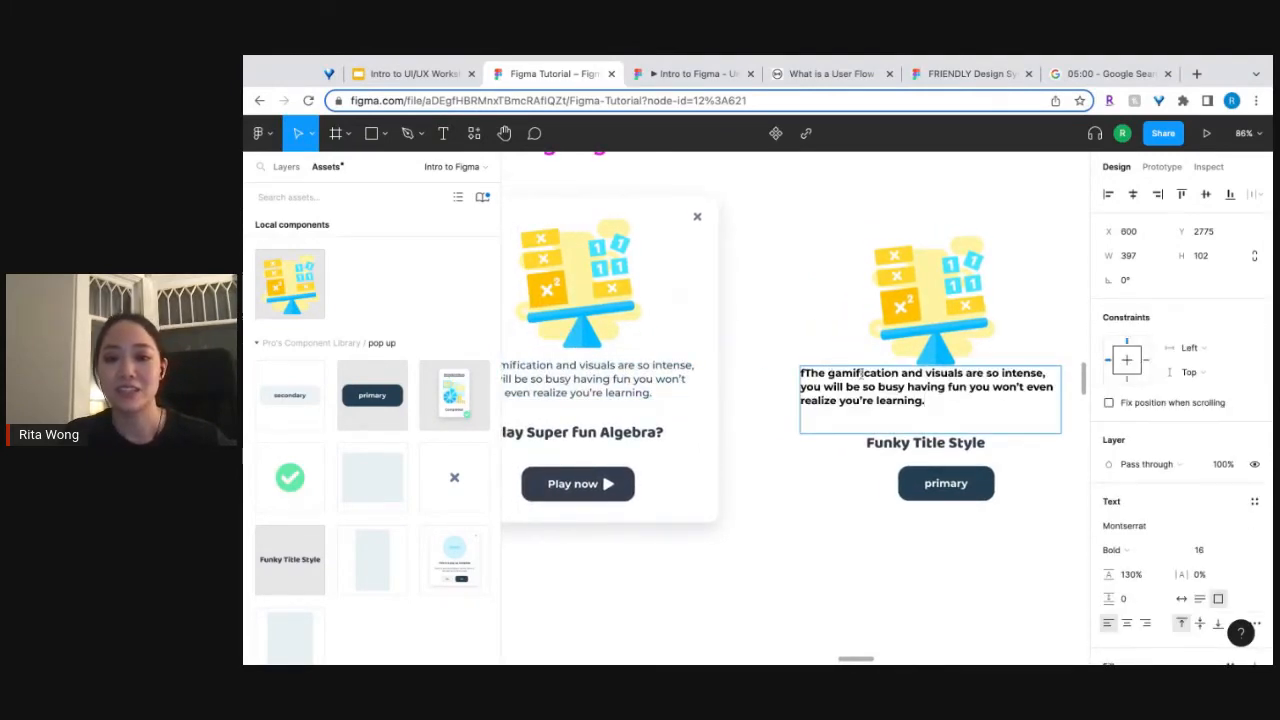
left_click(806, 373)
key("BackSpace")
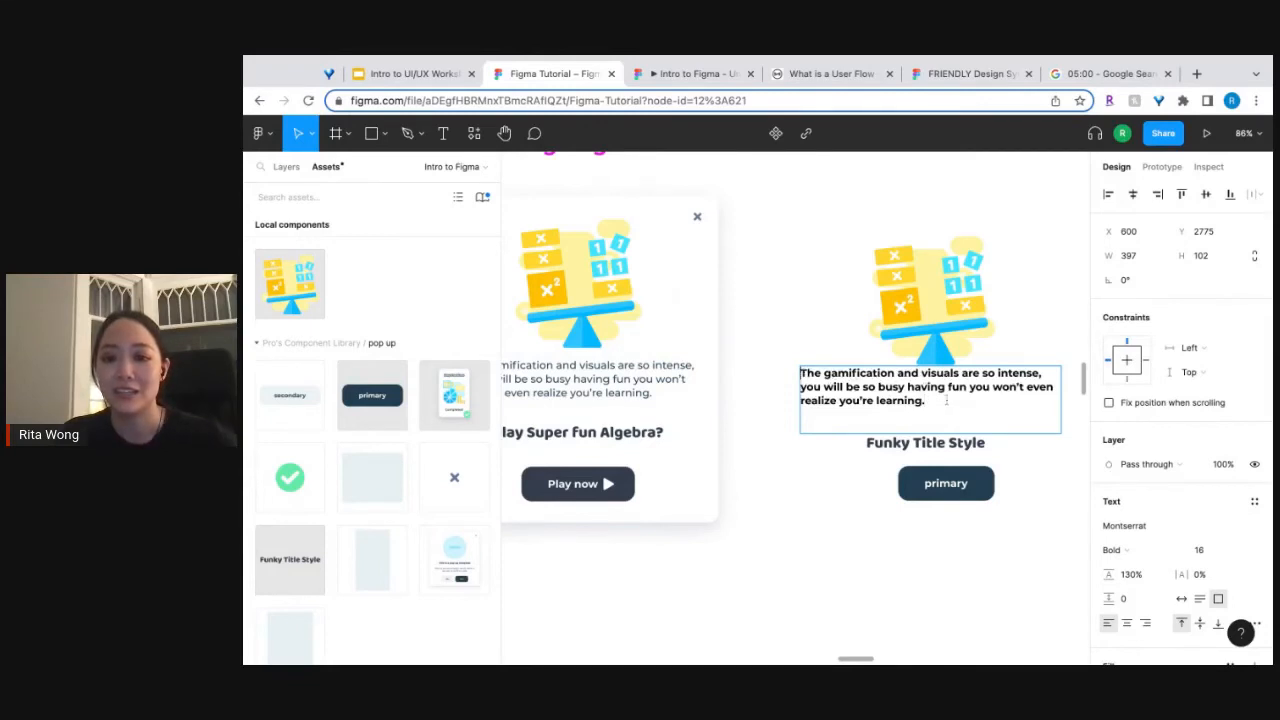
key("Escape")
Apply the Base text style to the new gamification description and centre-align it.
scroll(794, 337, "right", 3)
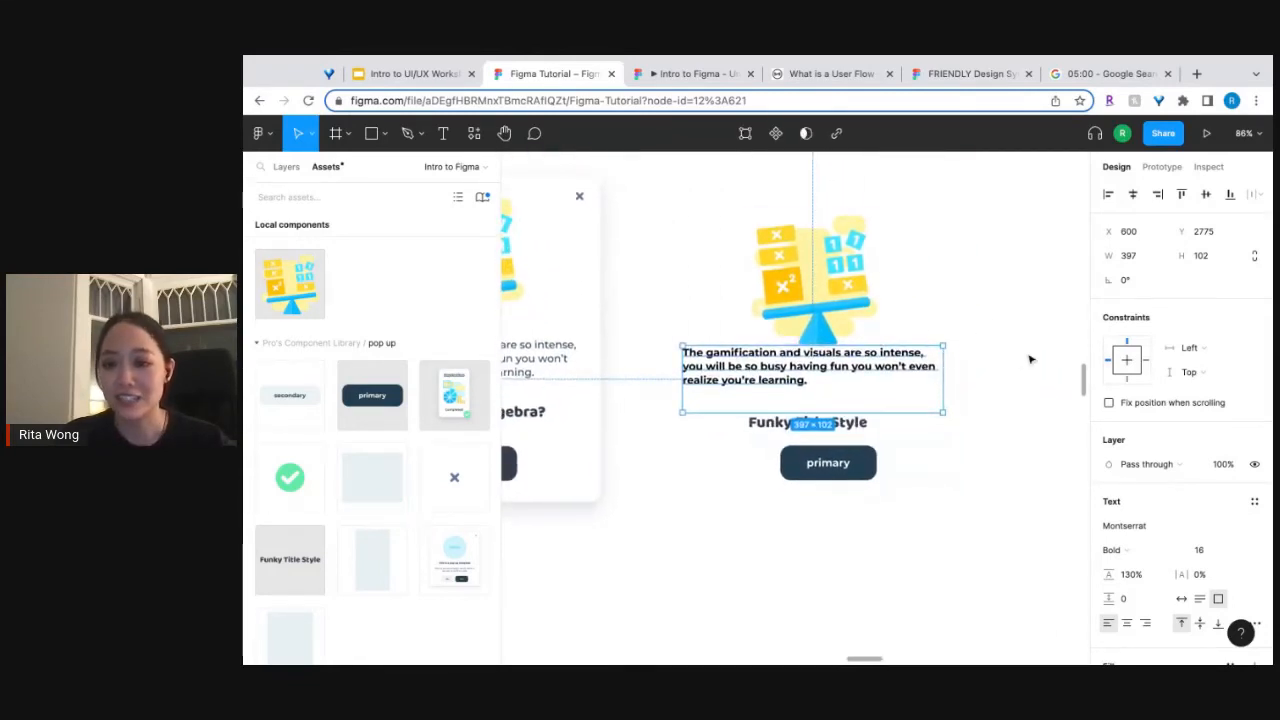
double_click(880, 373)
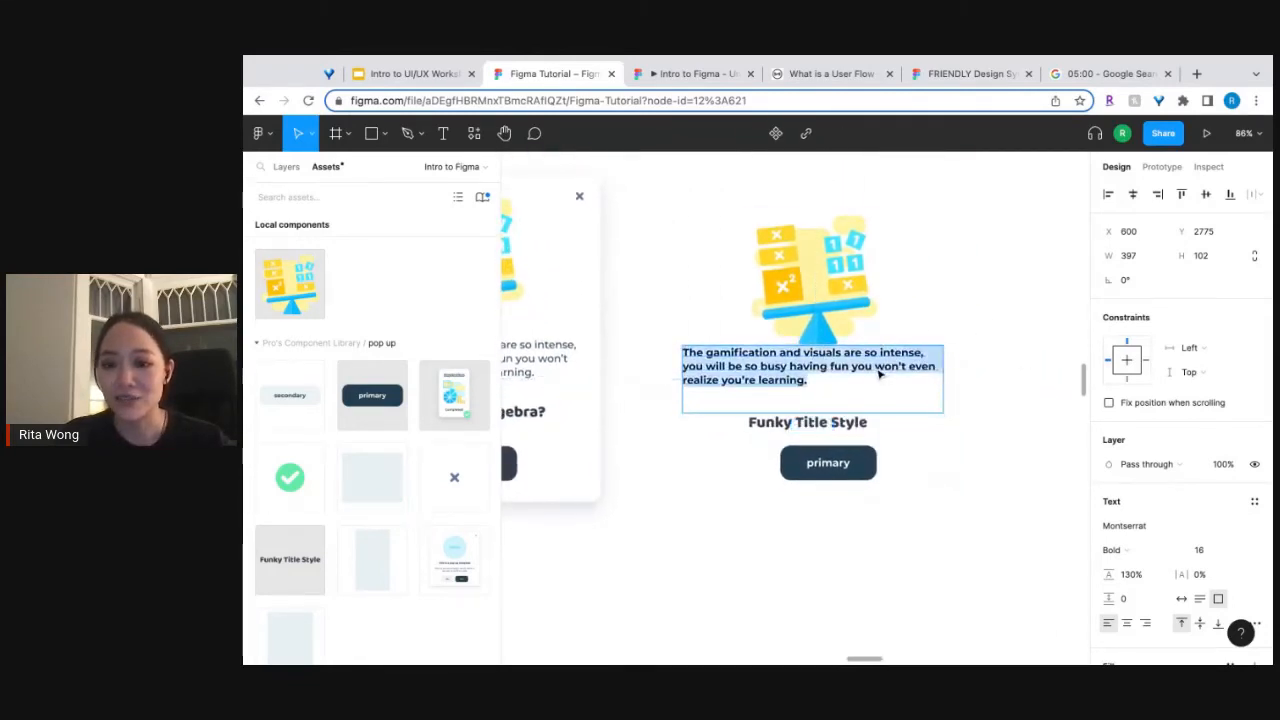
left_click(1255, 502)
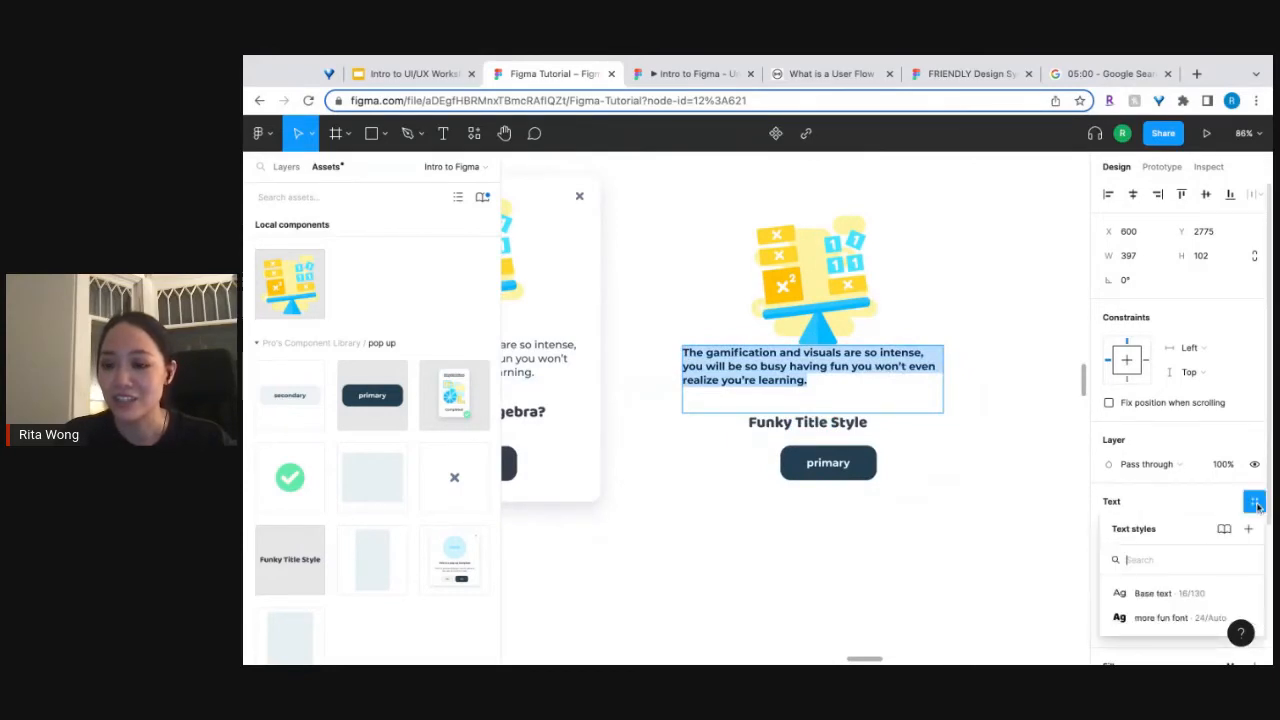
left_click(1160, 596)
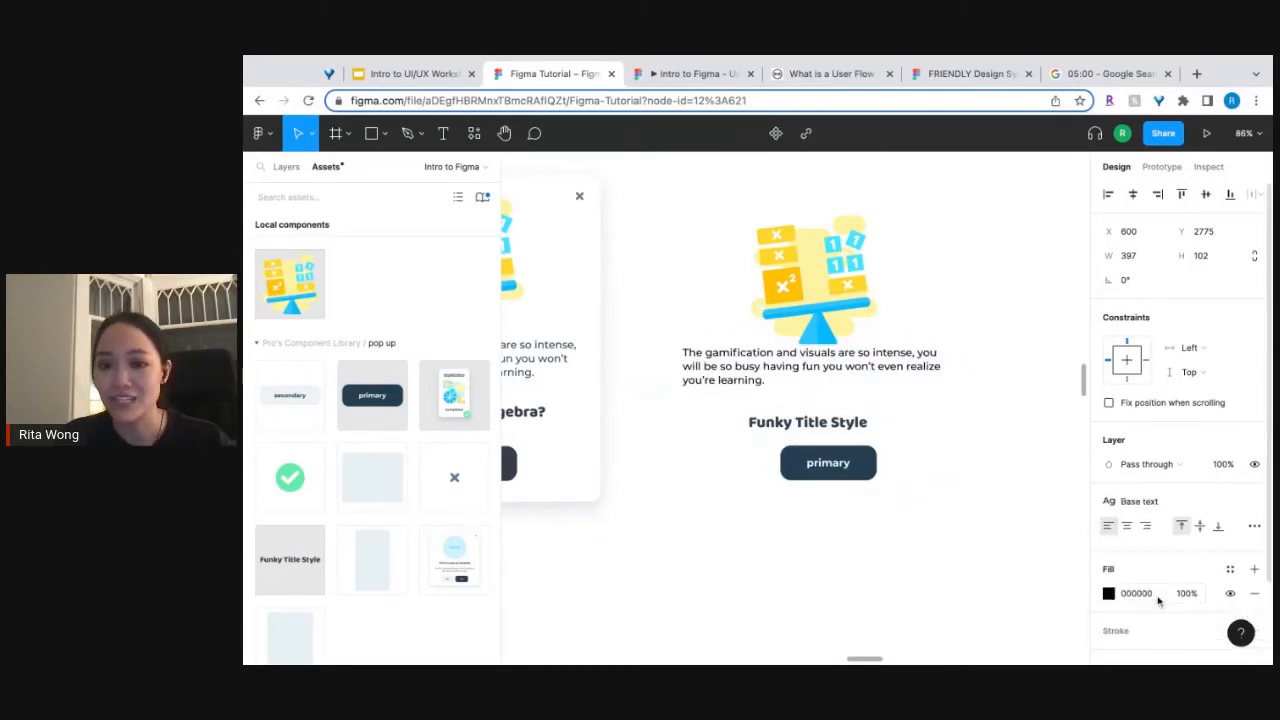
left_click(1127, 525)
key("Escape")
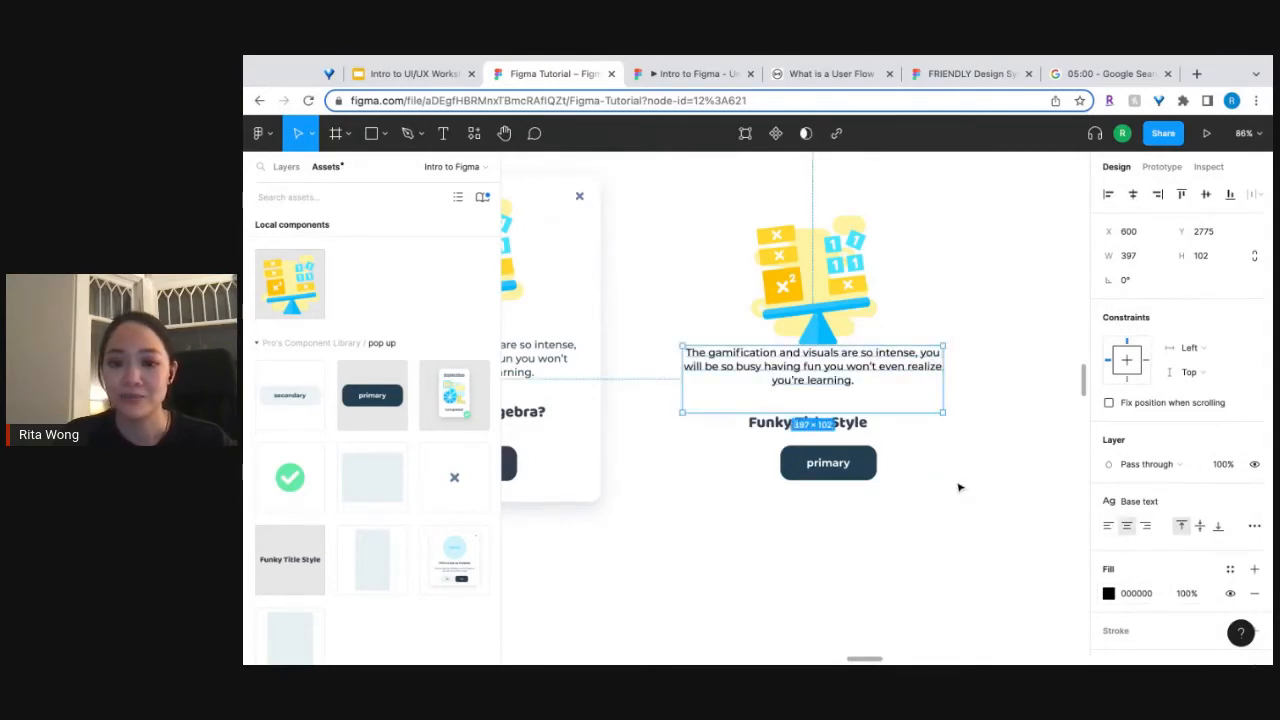
Change the placed Funky Title Style text to "Play Super fun Algebra?".
scroll(806, 458, "left", 2)
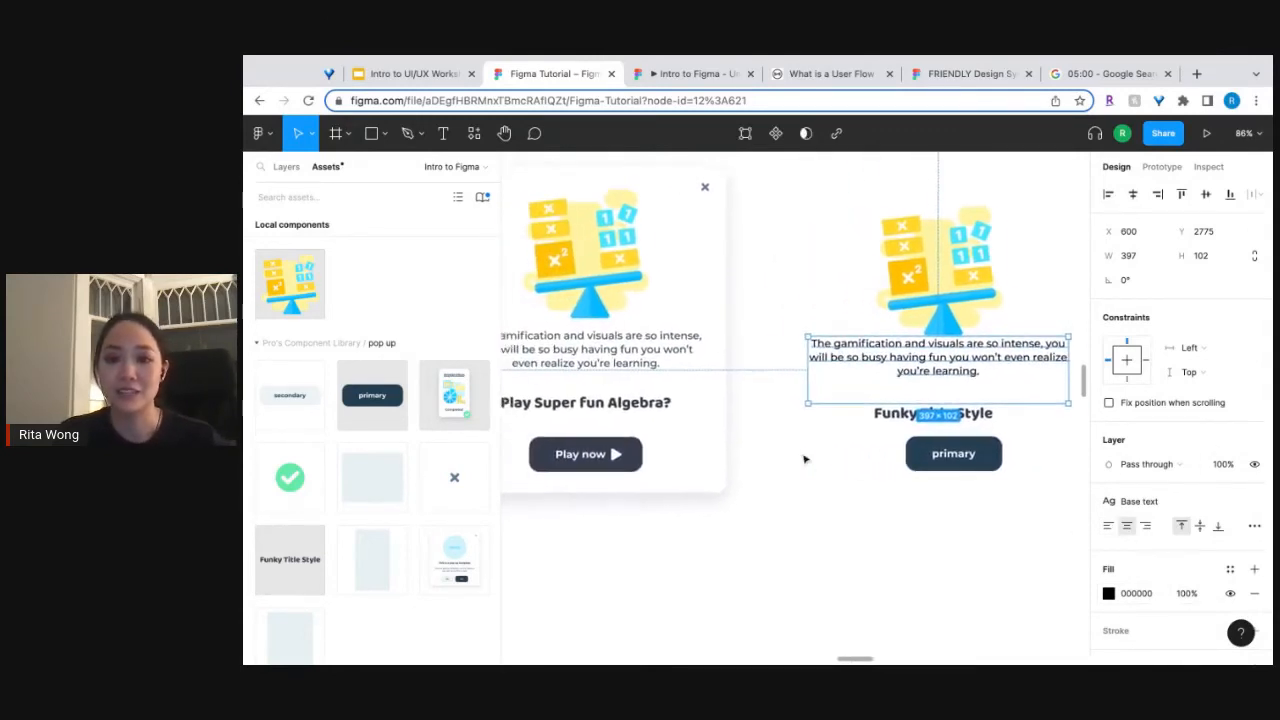
left_click(910, 425)
double_click(910, 425)
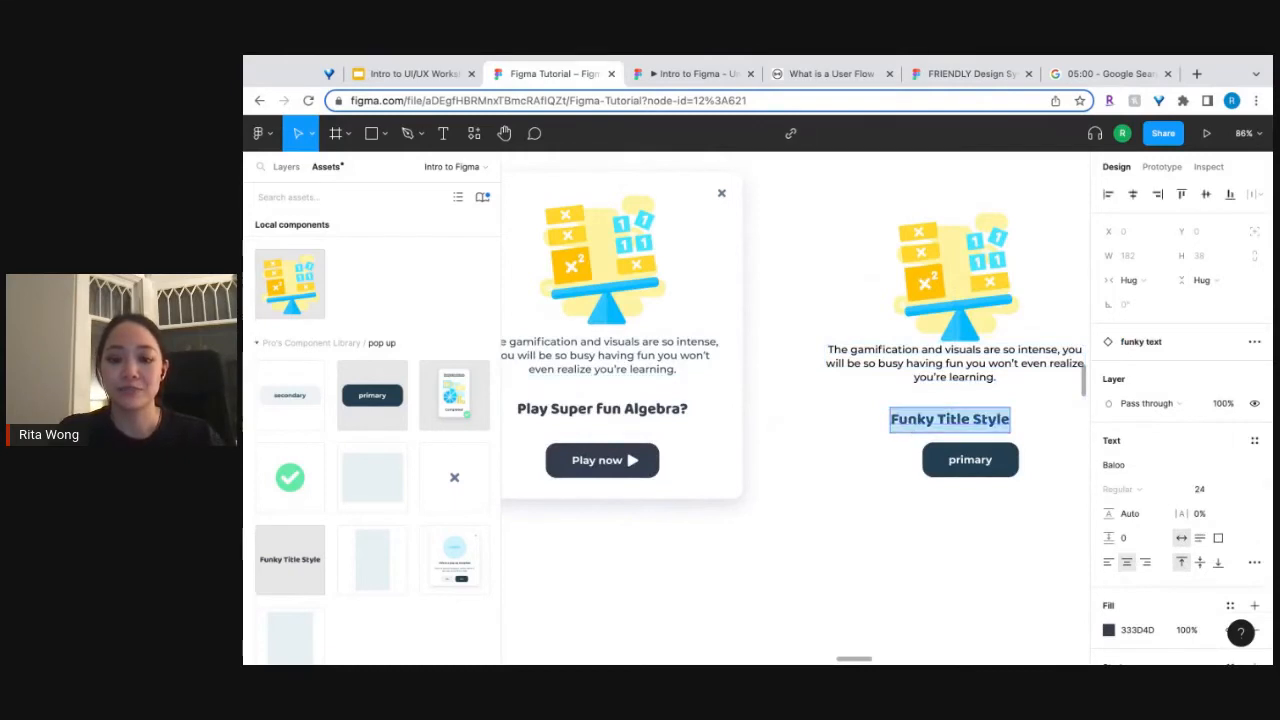
type("Play Super")
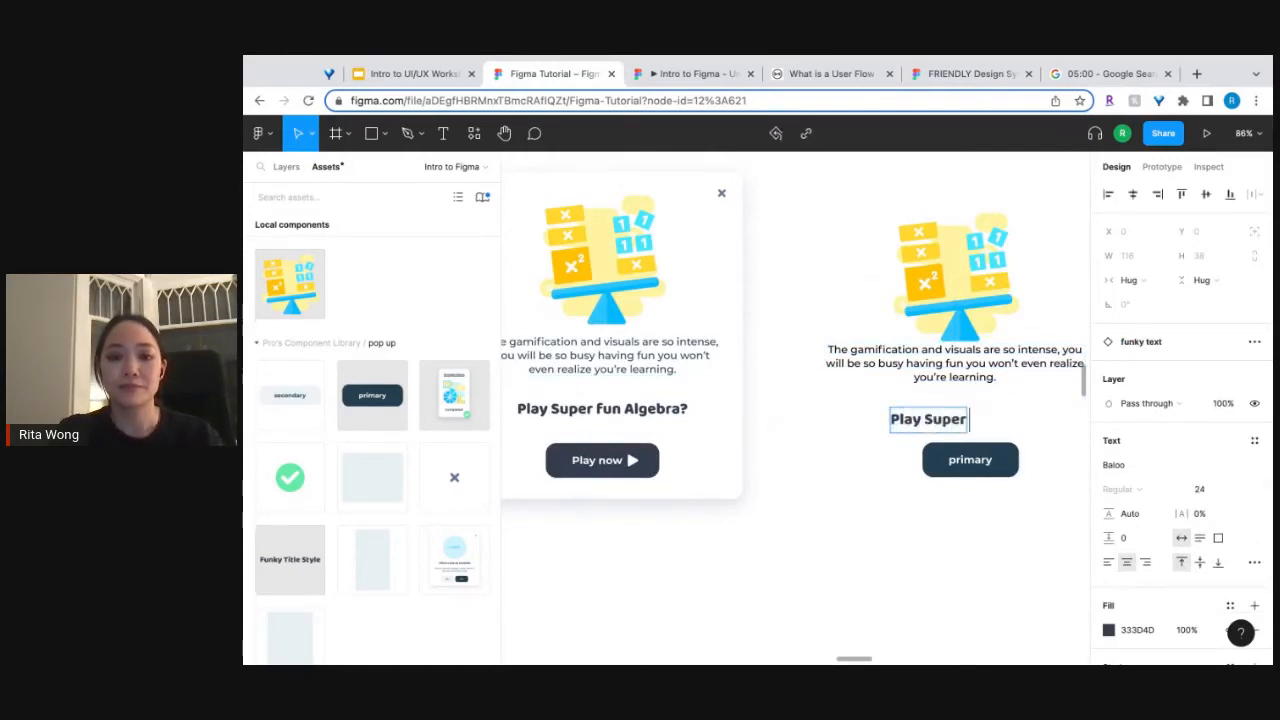
type(" fun")
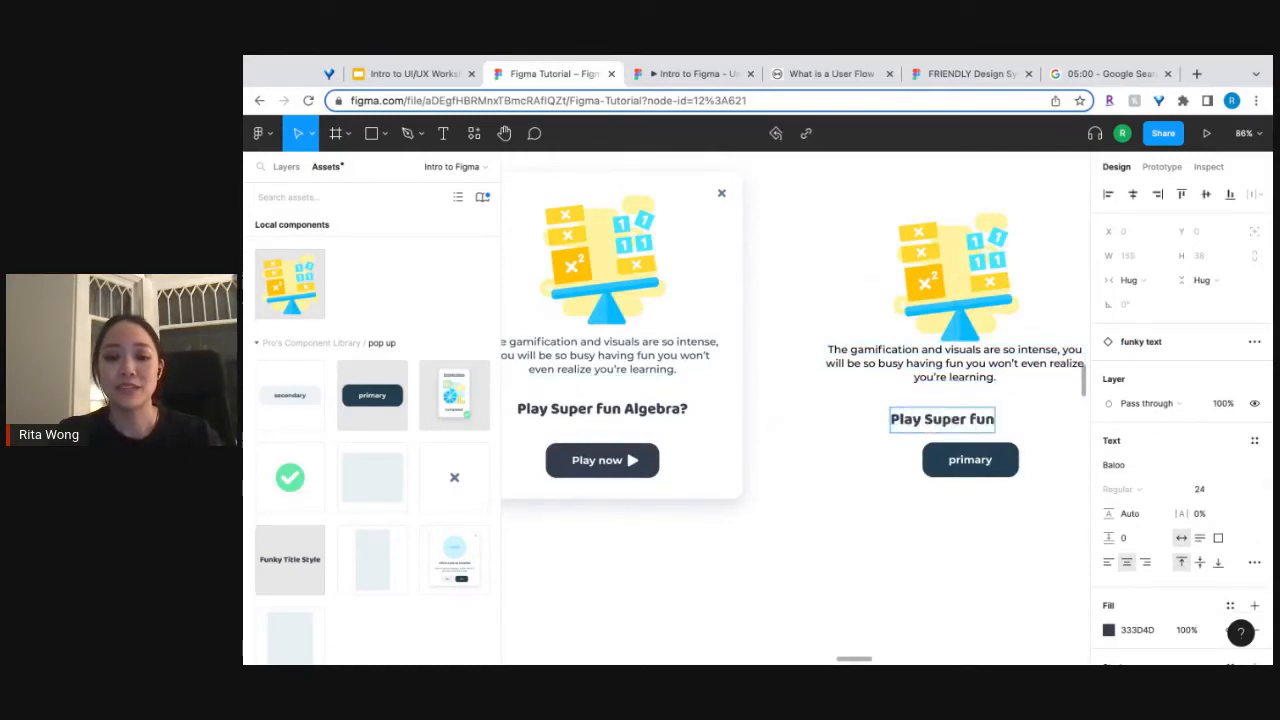
type(" Algebra?")
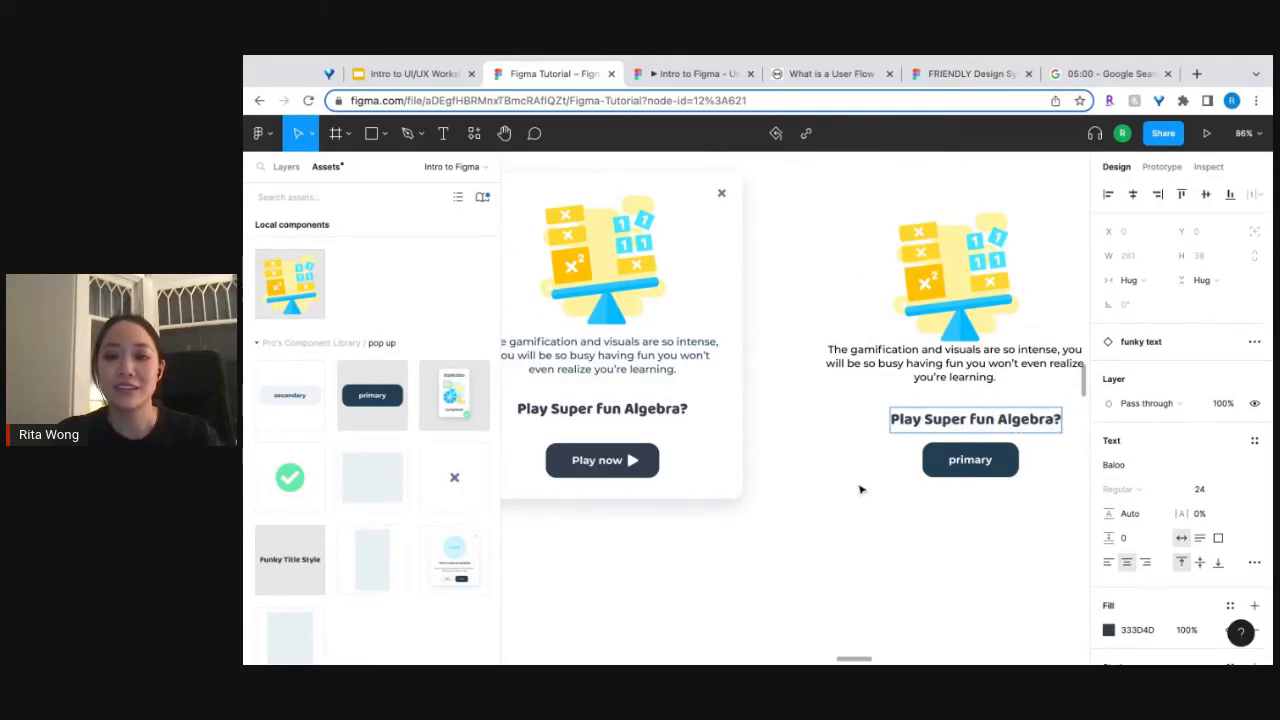
Turn on the Icon property of the placed primary button and change its label to "Play now".
double_click(976, 461)
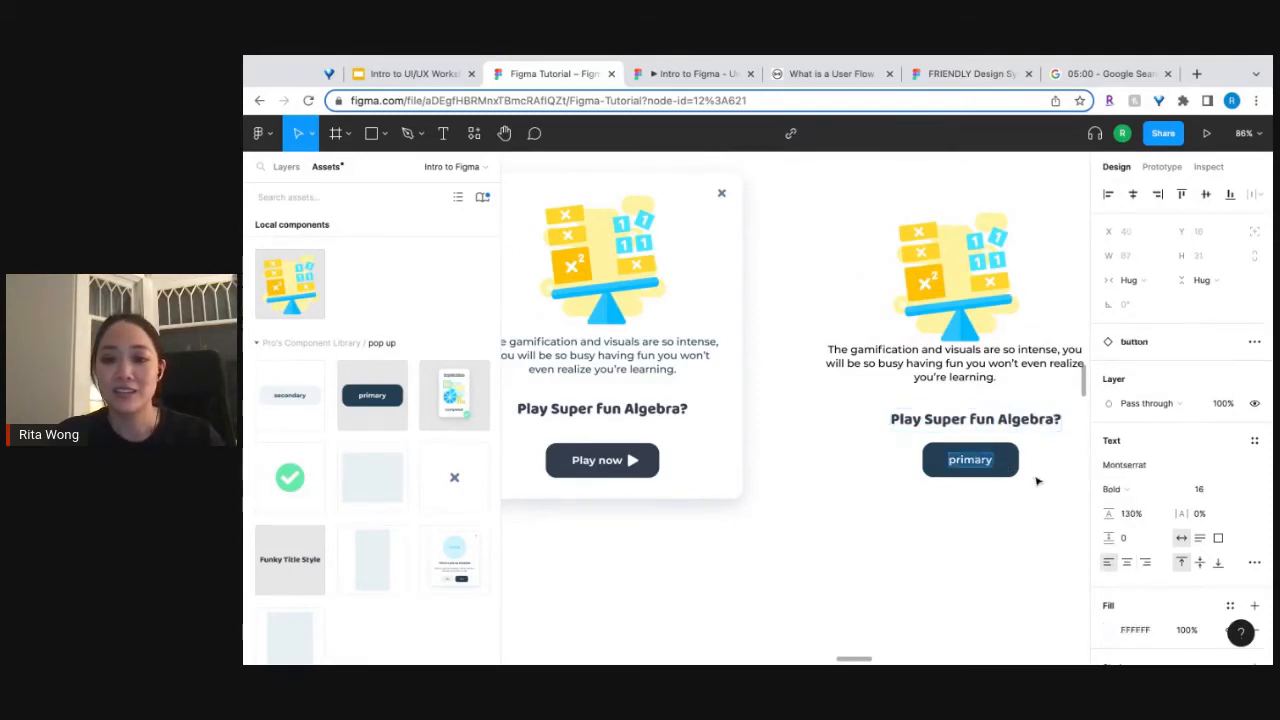
left_click(1012, 469)
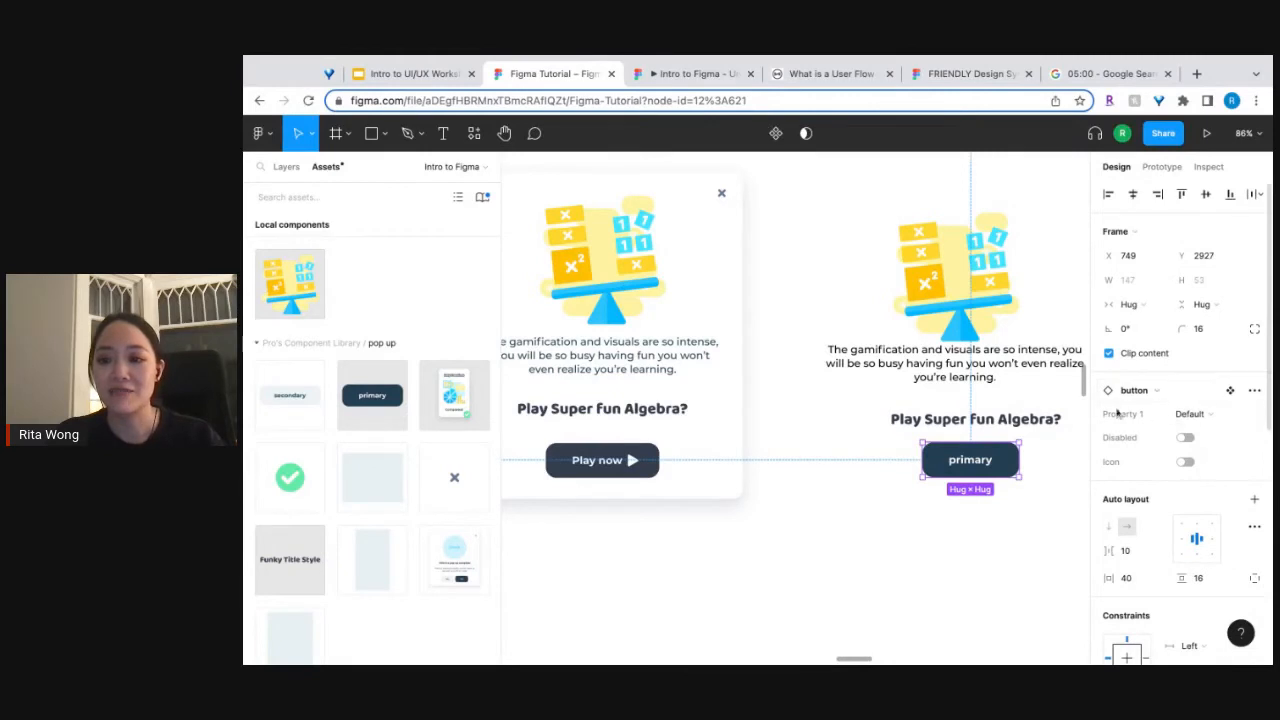
left_click(1186, 463)
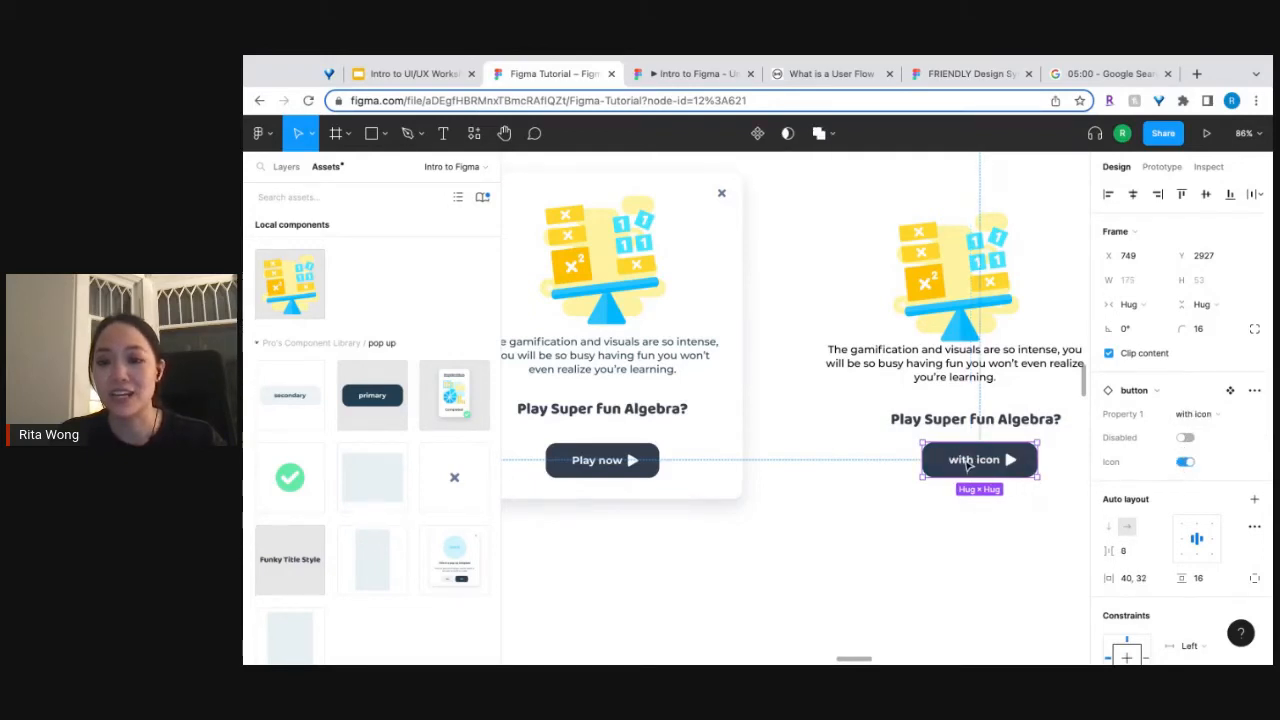
double_click(968, 463)
double_click(968, 463)
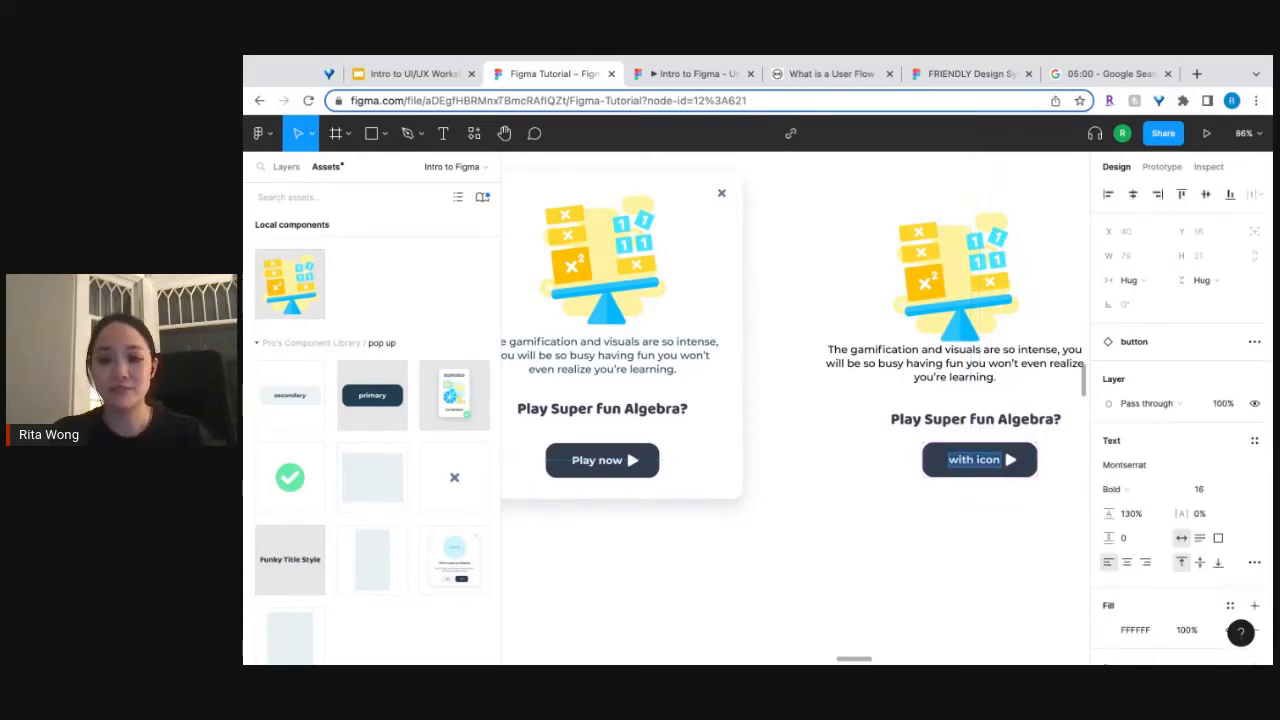
type("Pla")
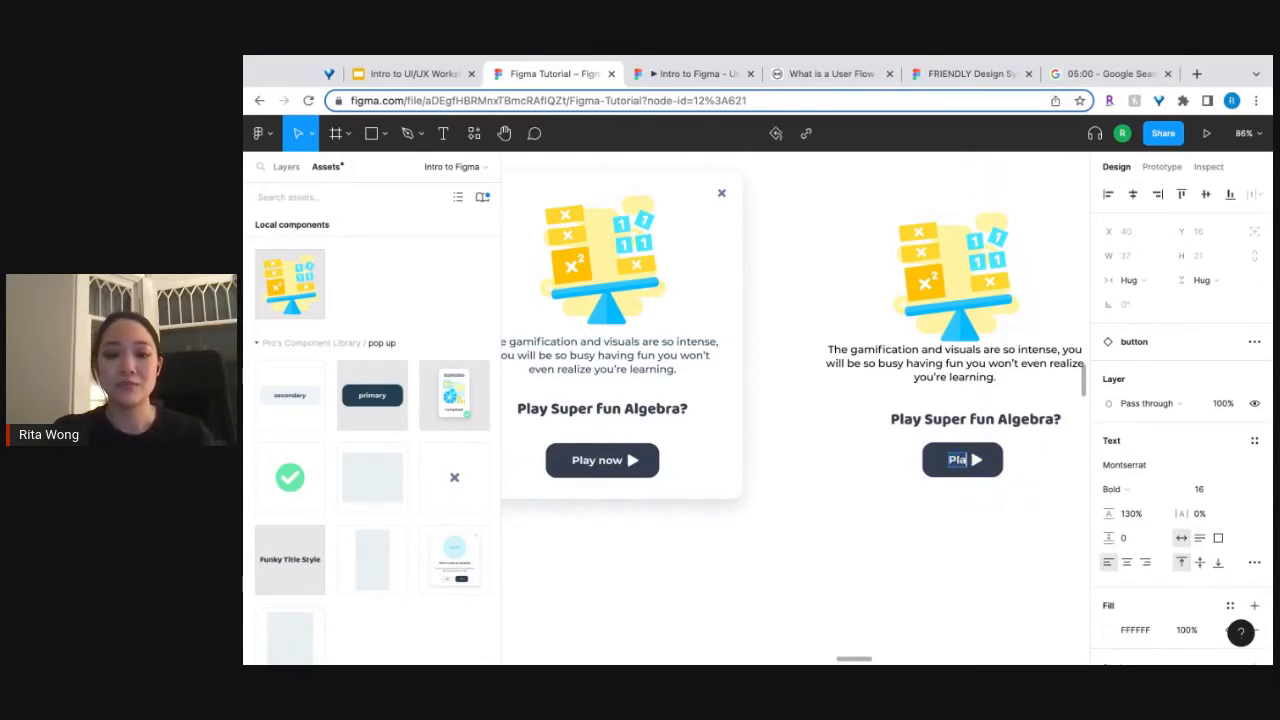
type("y now")
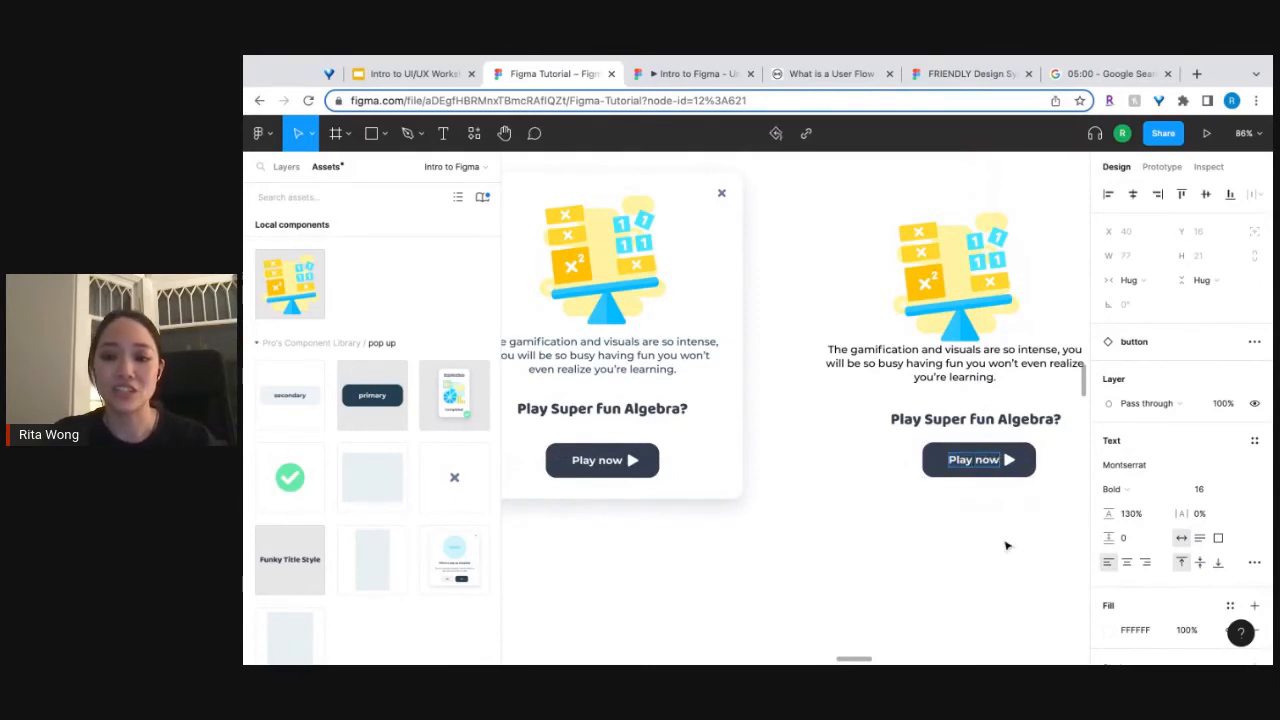
key("Escape")
Place an exit button instance at X 1199, Y 2543, above and to the right of the assembled pop-up elements.
scroll(1007, 545, "down", 3)
scroll(1007, 545, "right", 3)
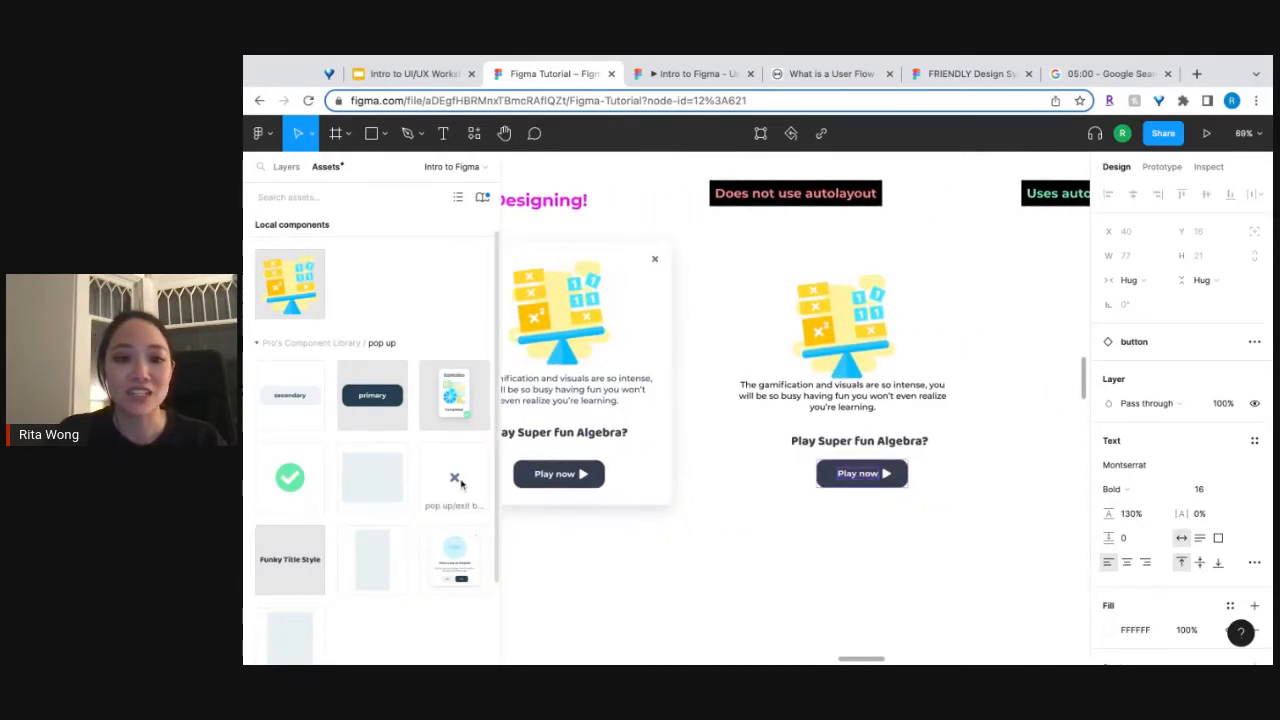
left_click_drag(461, 484, 1062, 266)
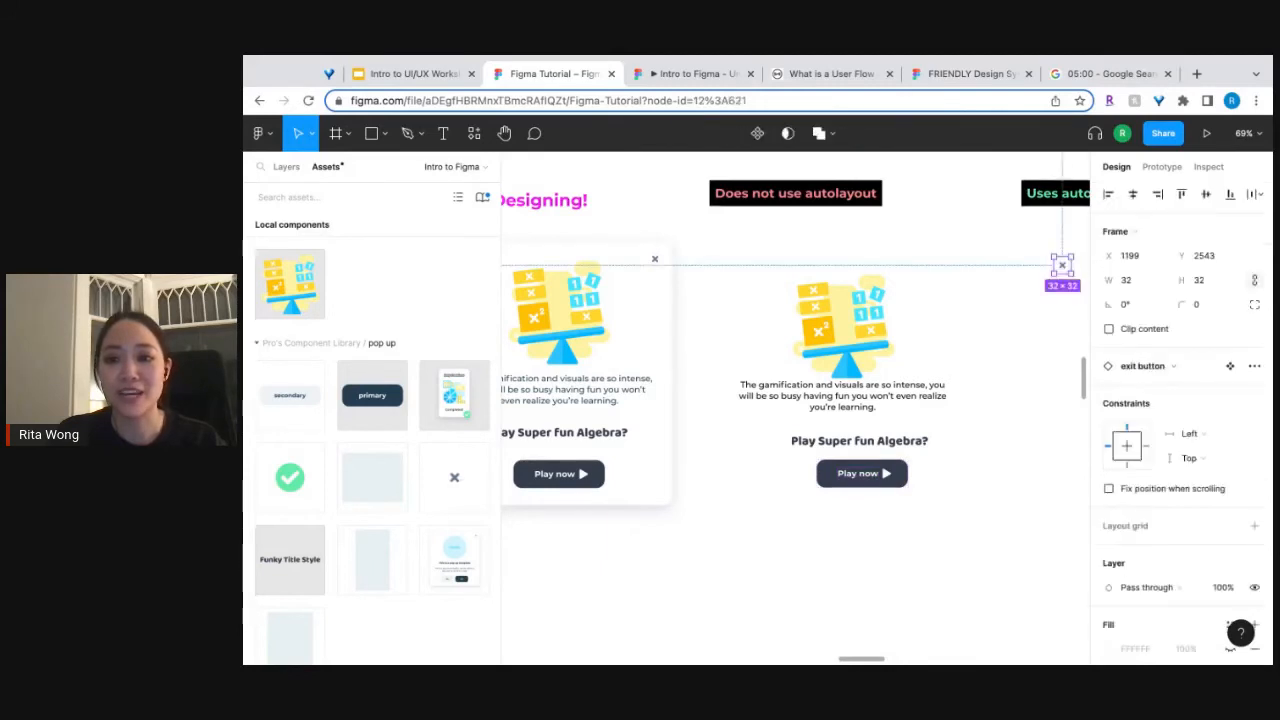
left_click(1015, 323)
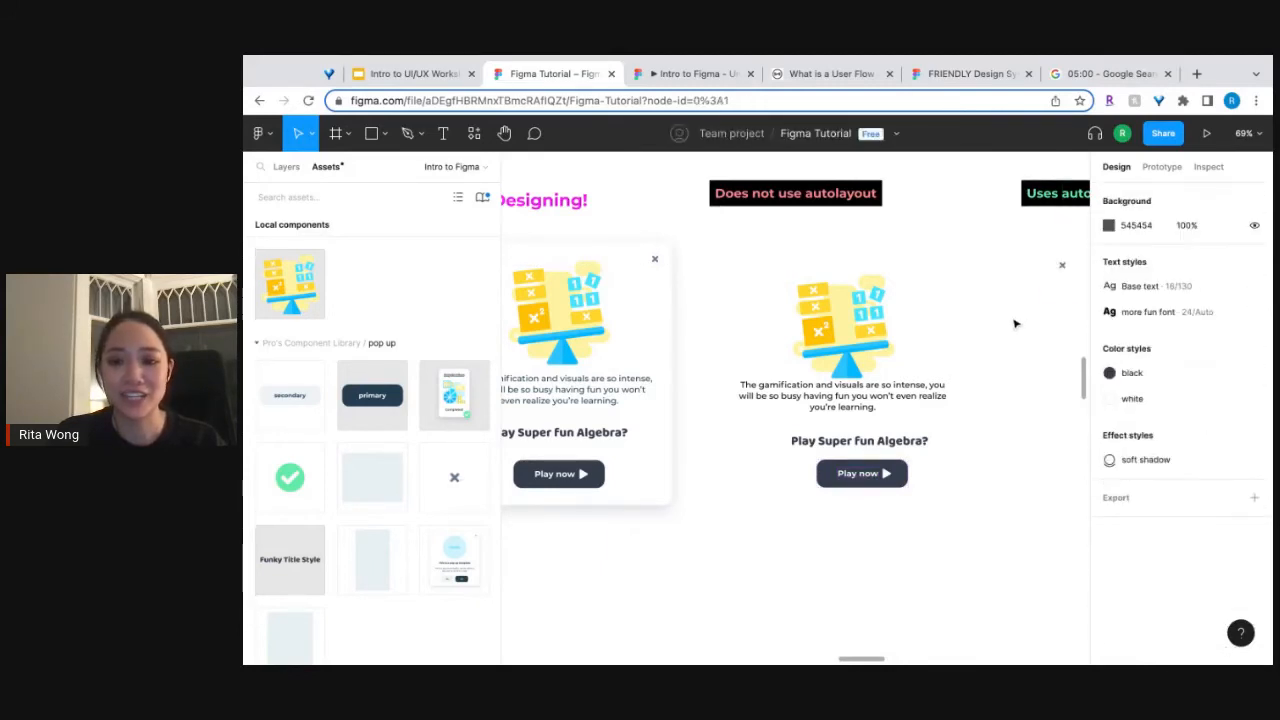
Add auto layout around the algebra image, description, title and Play now button together, leaving out the exit button.
left_click_drag(976, 266, 792, 505)
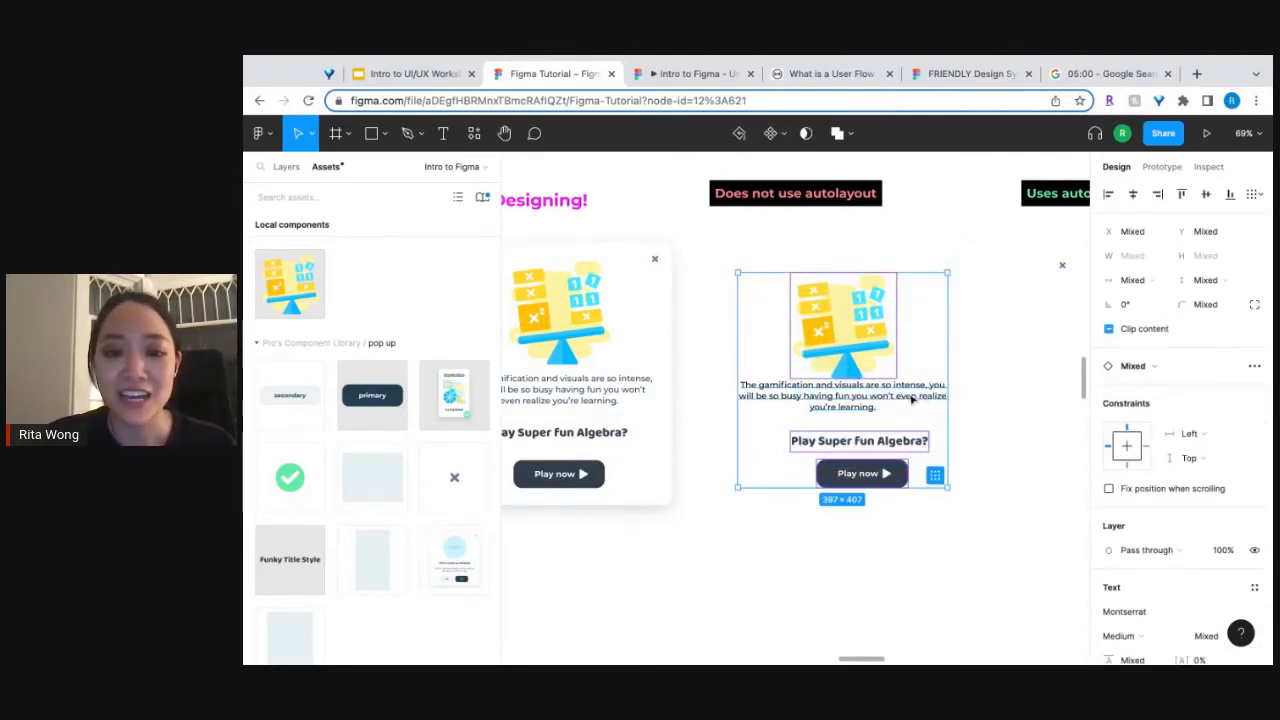
right_click(869, 352)
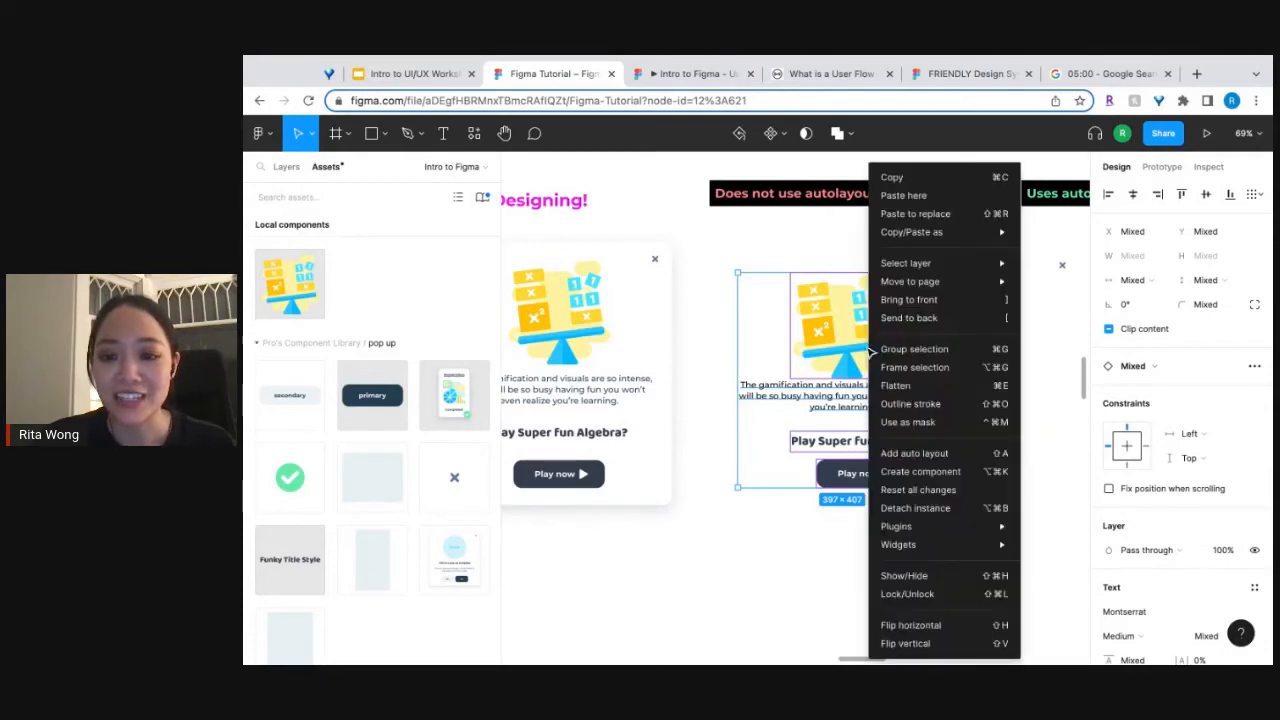
left_click(904, 455)
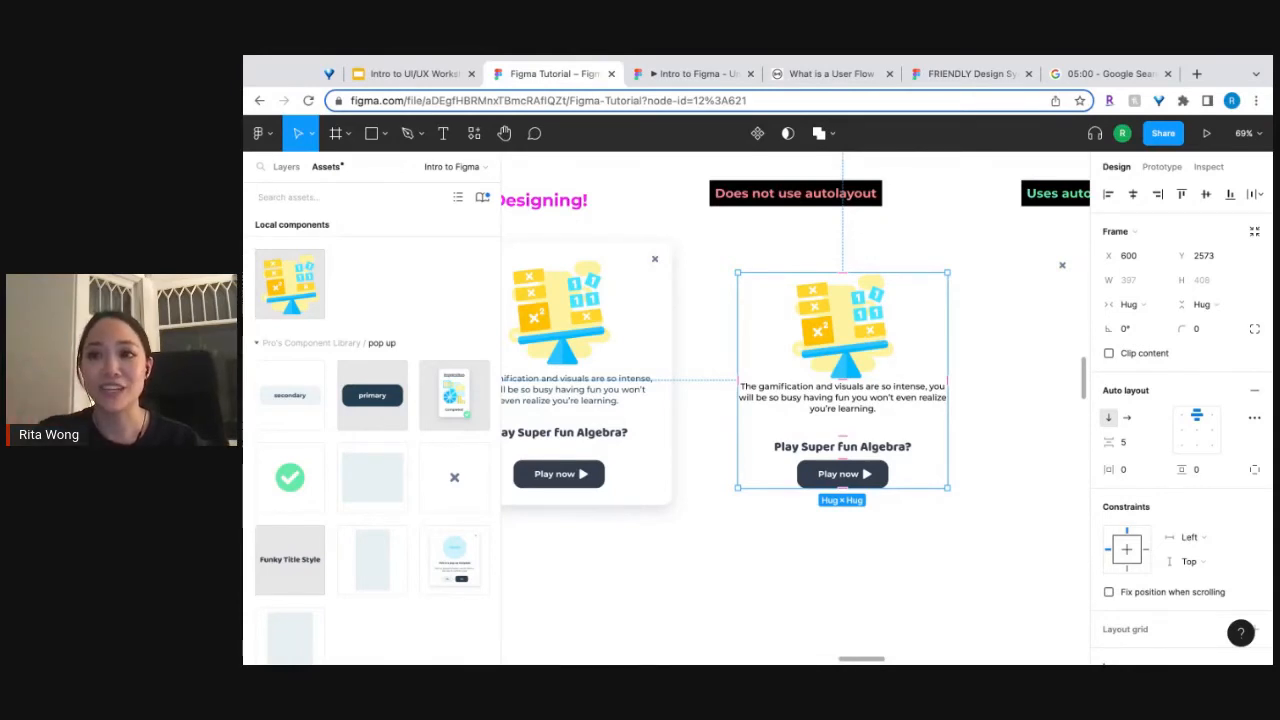
Examine the image, description, title and button inside the new auto layout frame and reselect the whole frame.
double_click(843, 326)
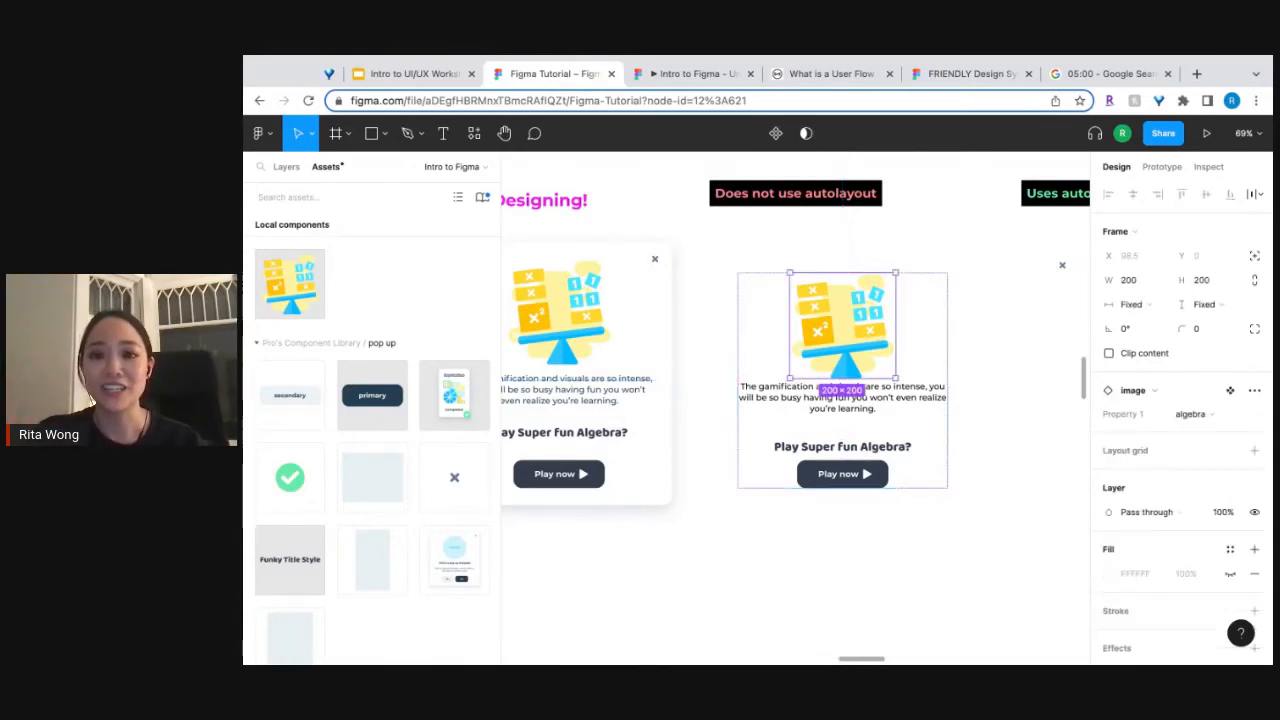
left_click(923, 404, "shift")
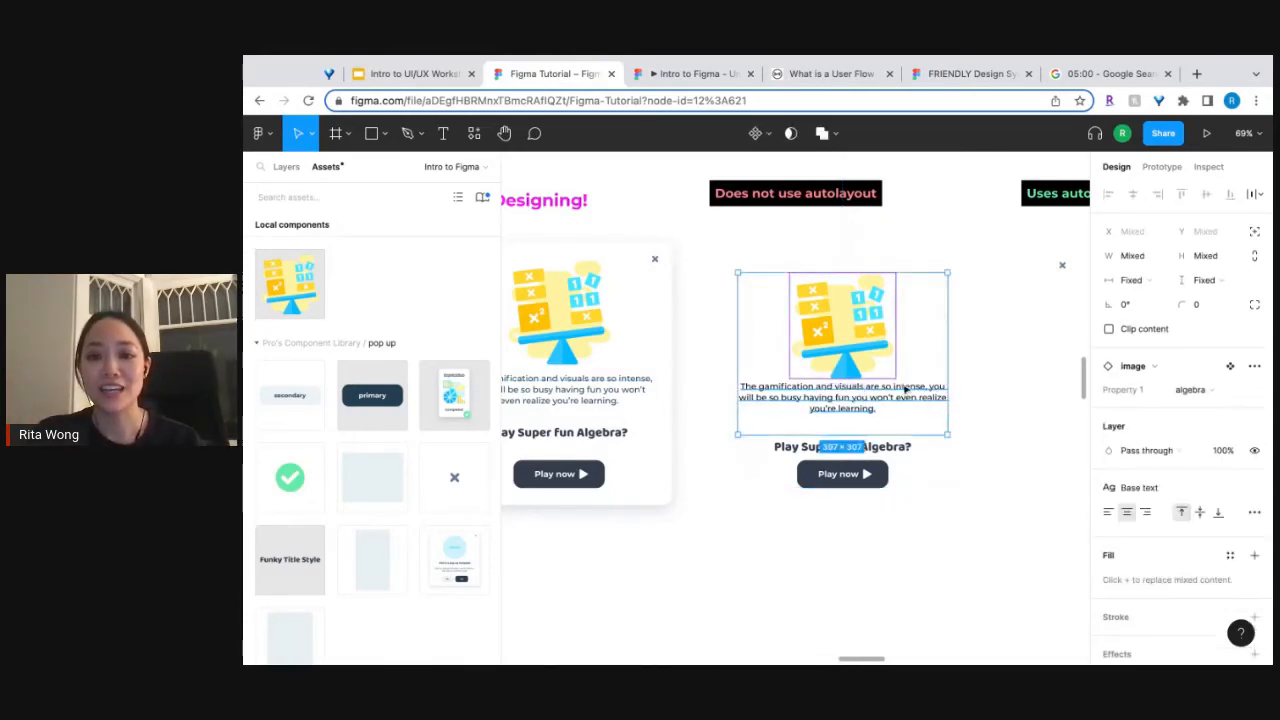
left_click(900, 447, "shift")
left_click(876, 484, "shift")
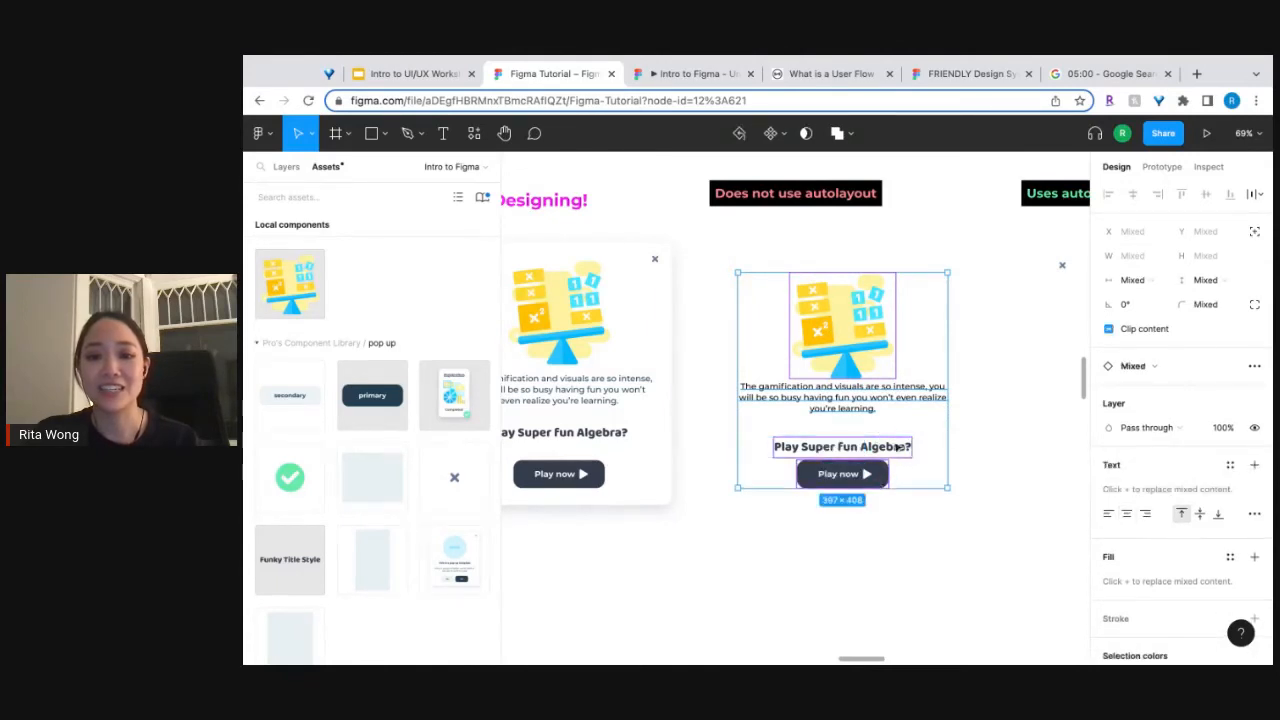
left_click(858, 412)
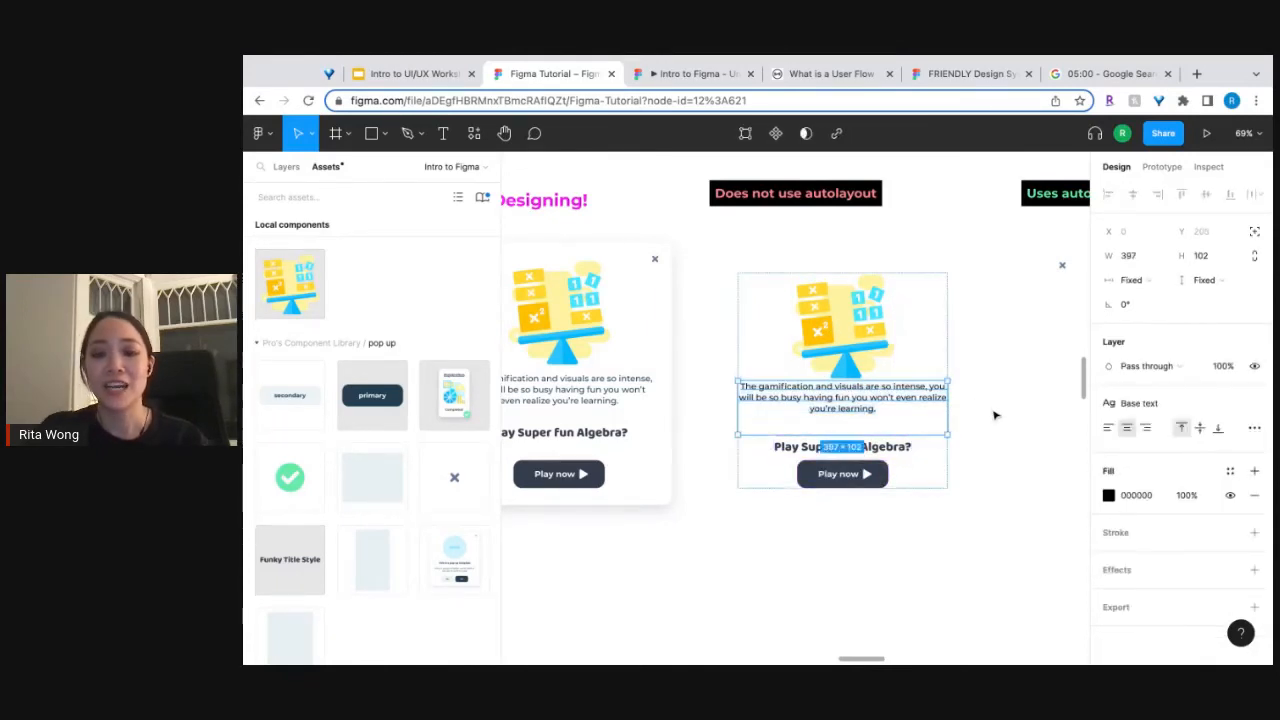
left_click(931, 337)
key("shift+a")
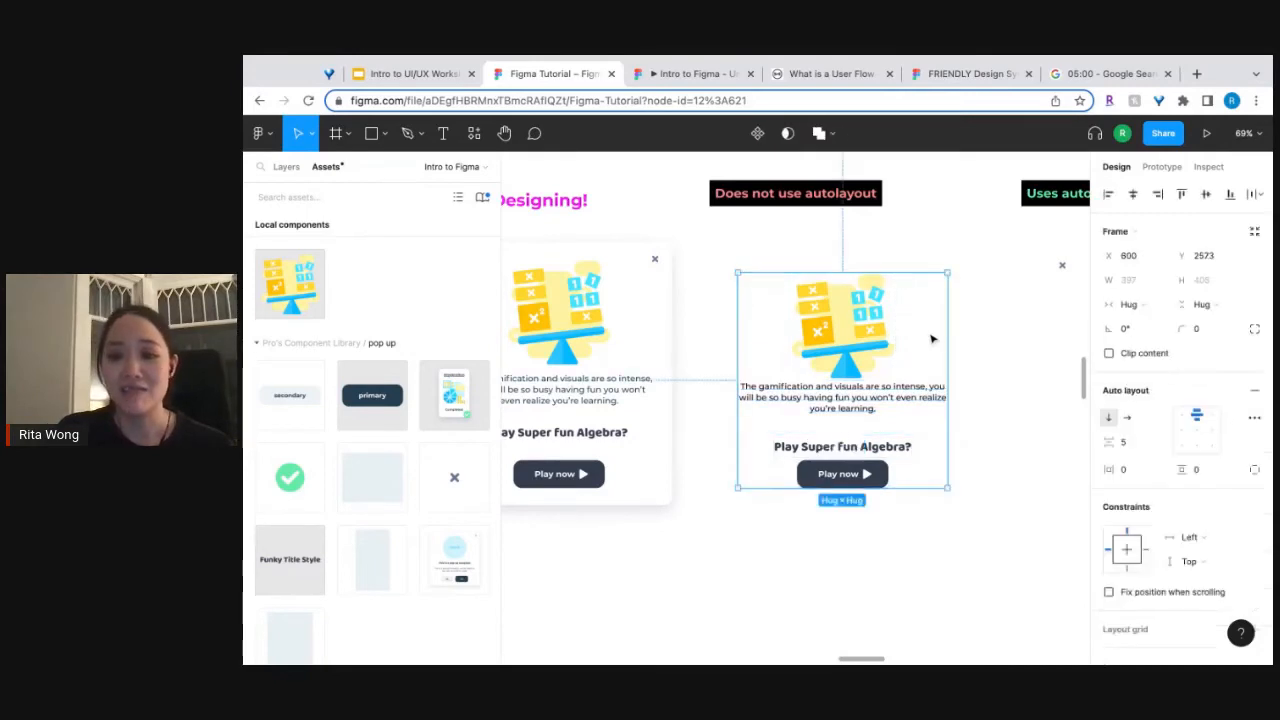
Try a spacing of 40 between the items of the auto layout frame.
left_click(1132, 444)
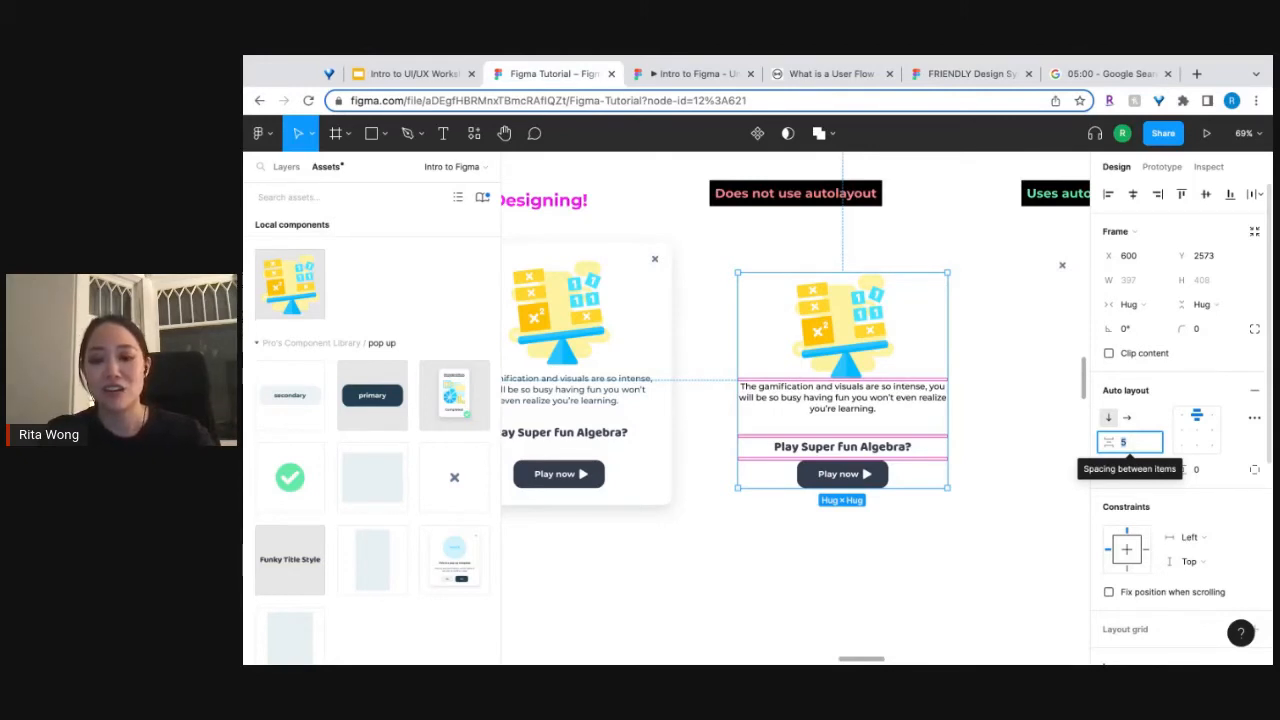
type("40")
key("Tab")
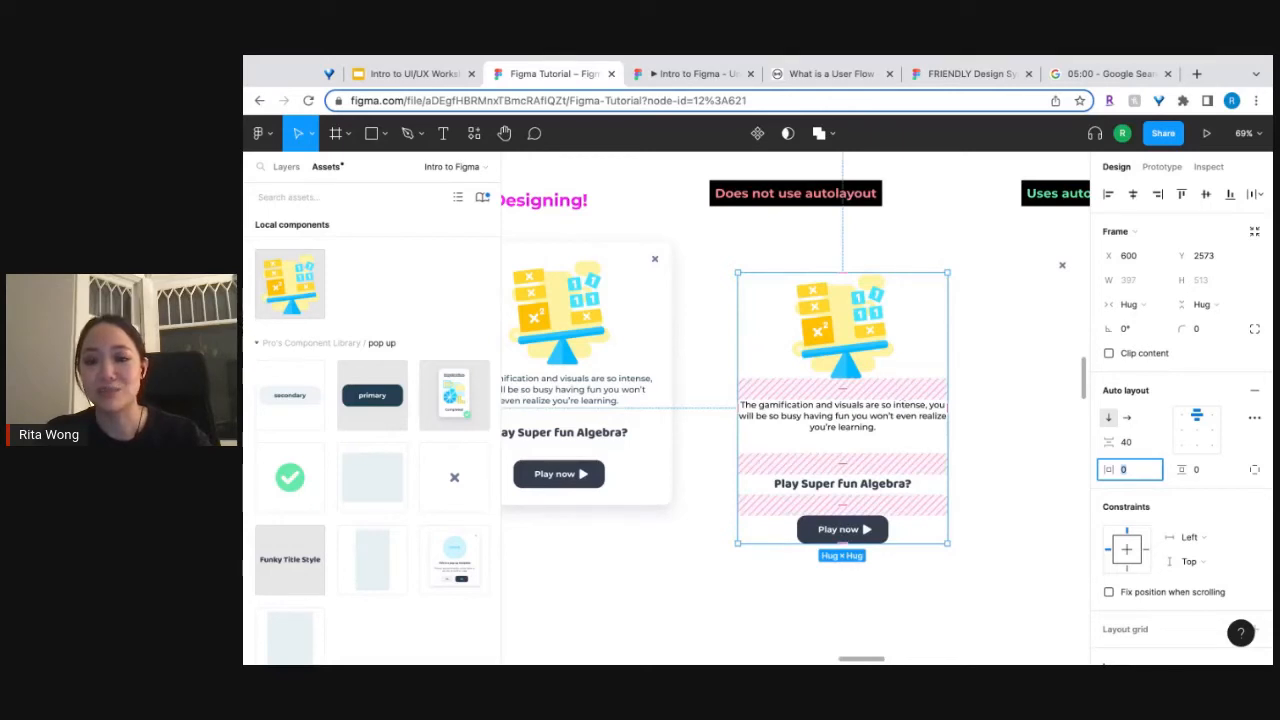
Set the spacing between the items of the auto layout frame to 16.
left_click(1139, 445)
type("16")
key("Tab")
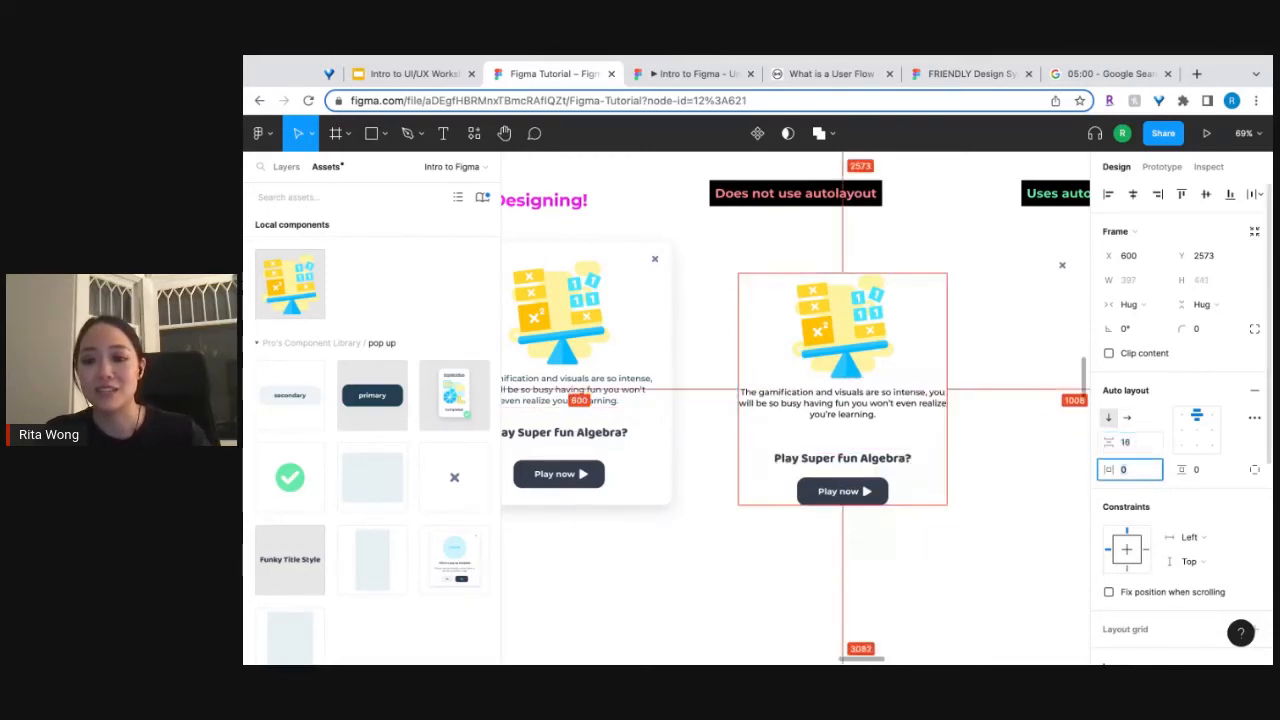
Try different fixed heights for the description text box, shrinking it to about 66 and stretching it to about 155.
left_click(871, 421)
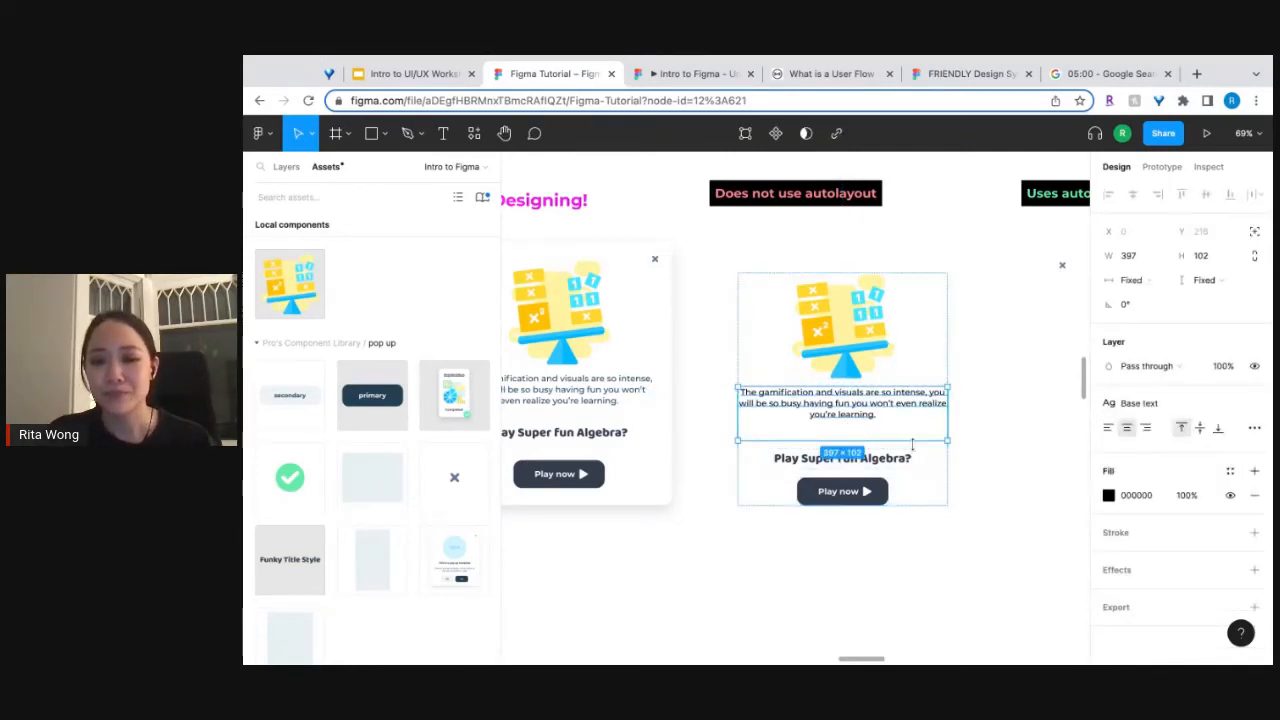
mouse_move(912, 443)
left_mouse_down()
mouse_move(912, 480)
mouse_move(912, 430)
mouse_move(912, 486)
mouse_move(912, 437)
left_mouse_up()
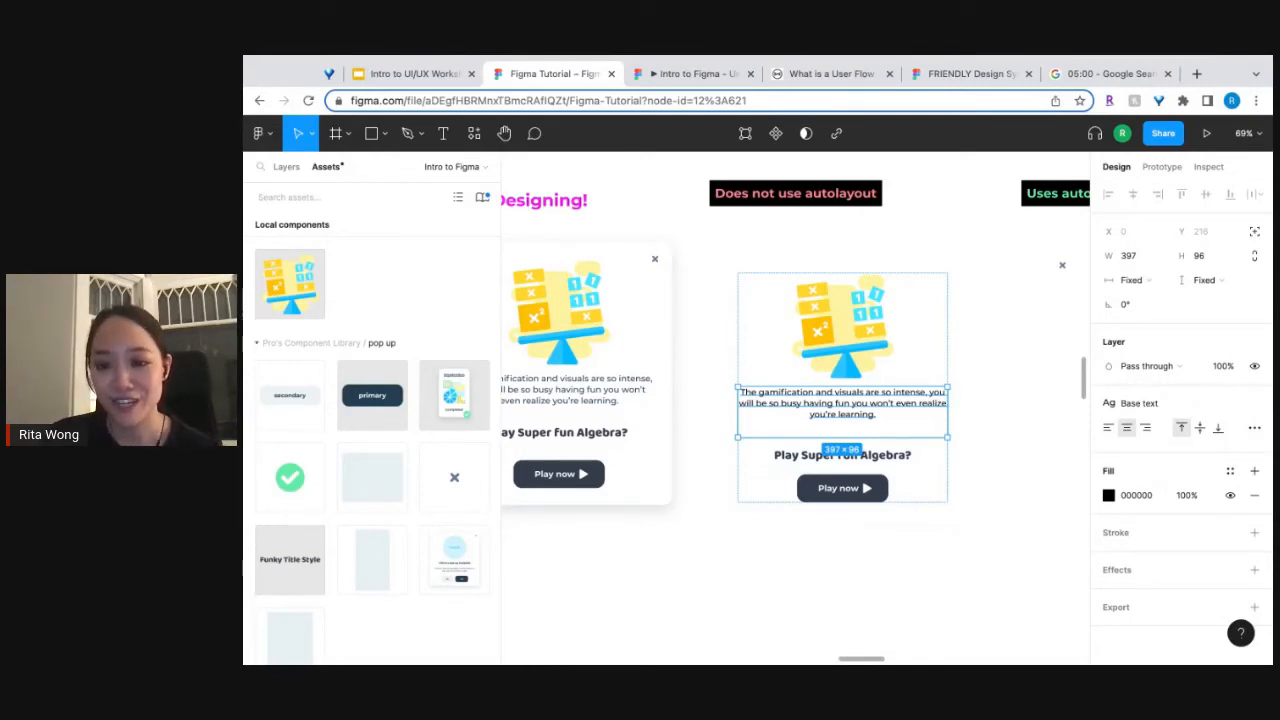
mouse_move(912, 437)
left_mouse_down()
mouse_move(912, 422)
mouse_move(912, 453)
mouse_move(912, 421)
left_mouse_up()
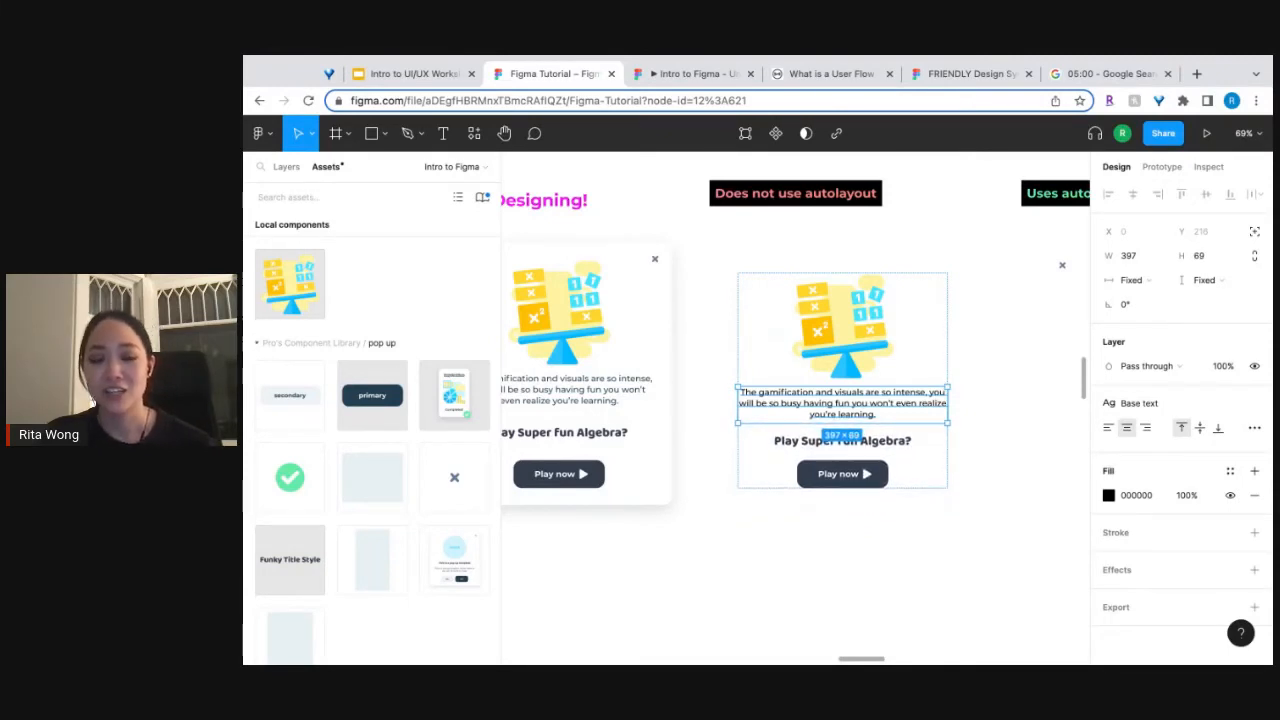
scroll(1025, 451, "right", 2)
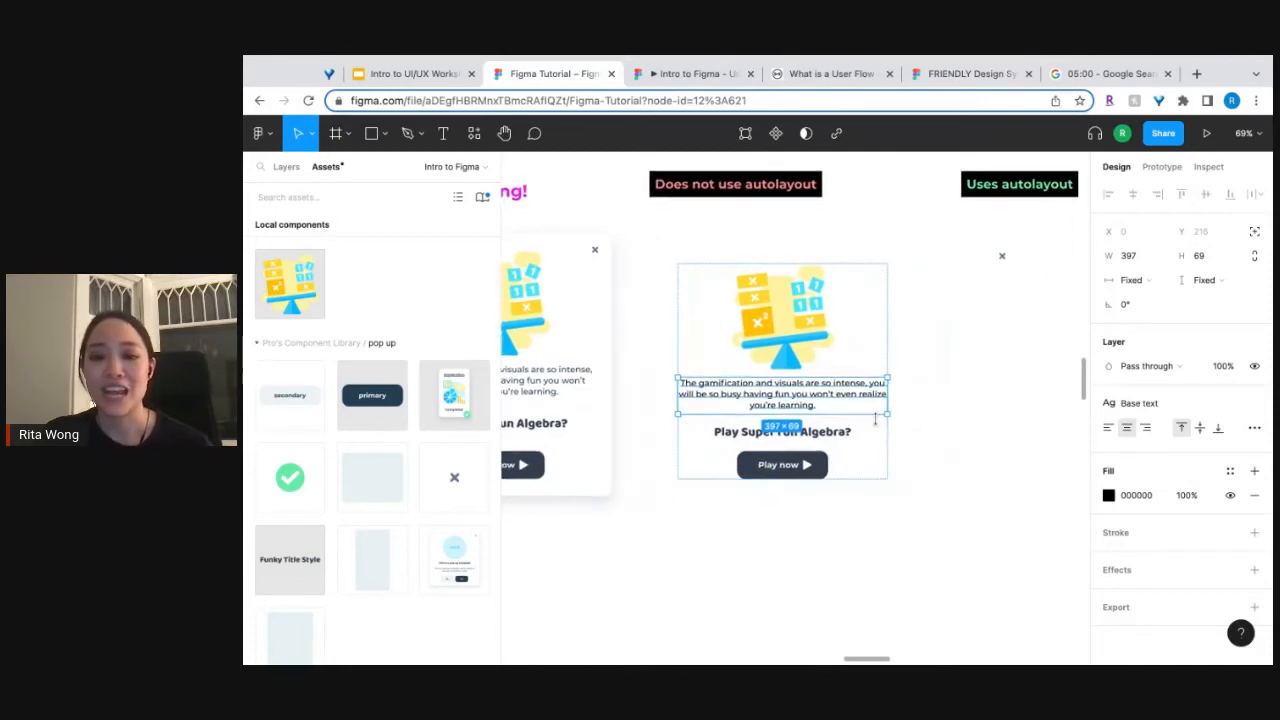
left_click_drag(873, 420, 872, 417)
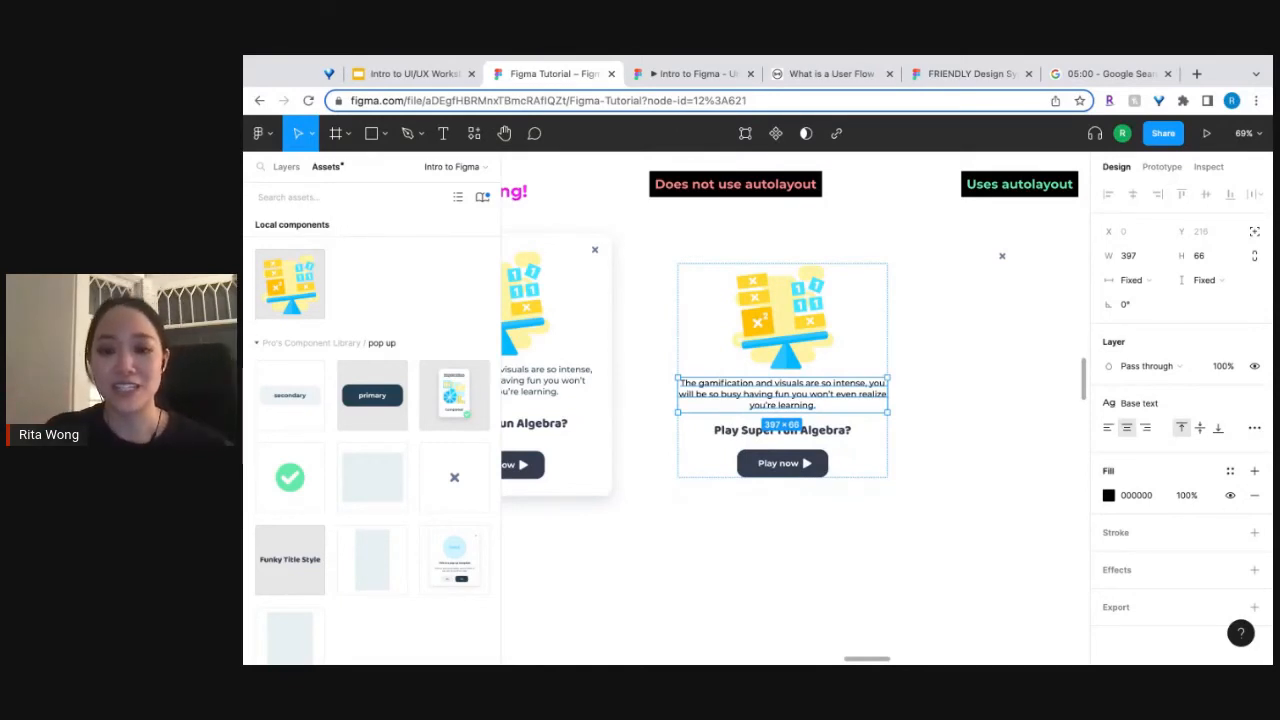
left_click_drag(872, 417, 872, 459)
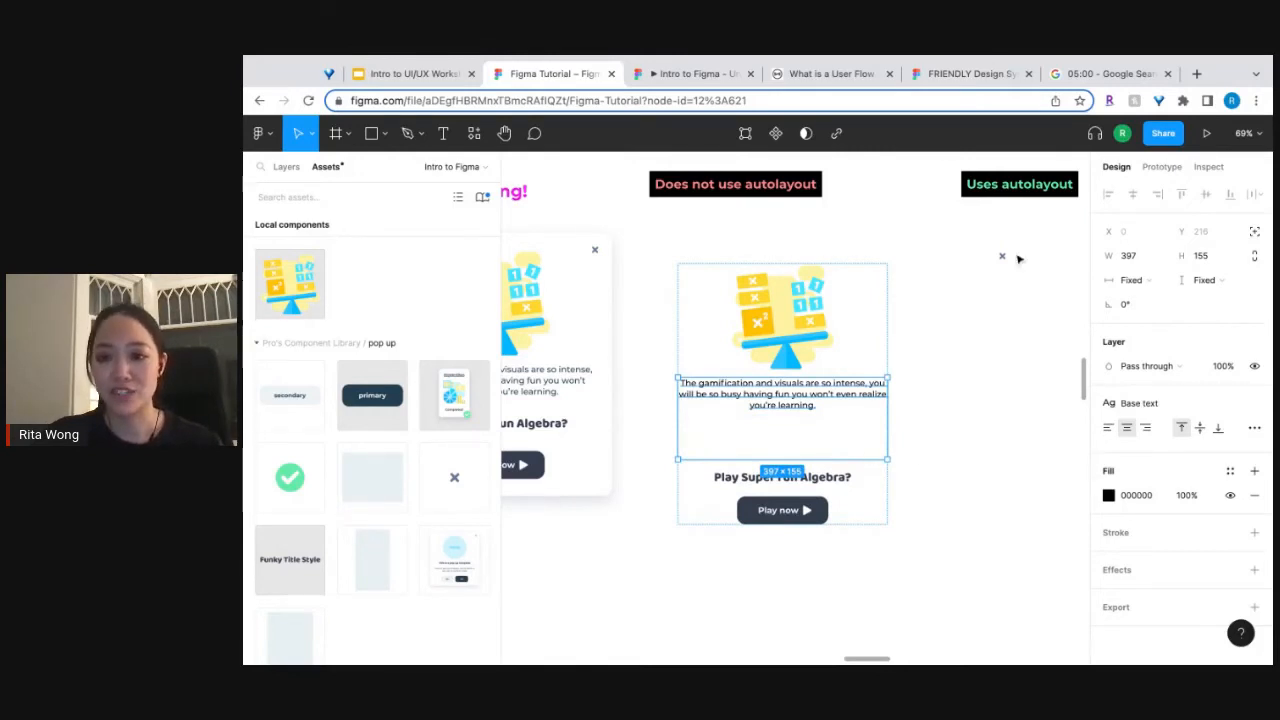
Move the exit button out of the way, between the two autolayout labels at about X 1003, Y 2415.
left_click(1014, 258)
scroll(1038, 302, "right", 3)
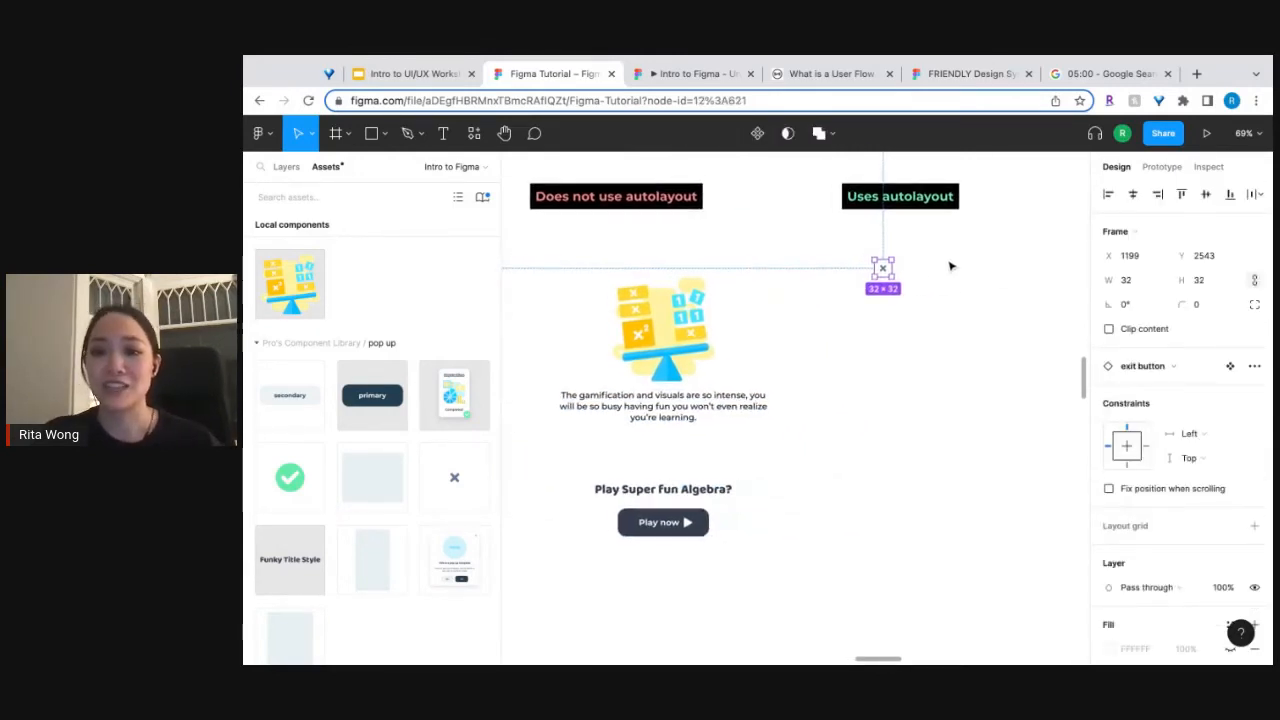
left_click_drag(887, 270, 784, 202)
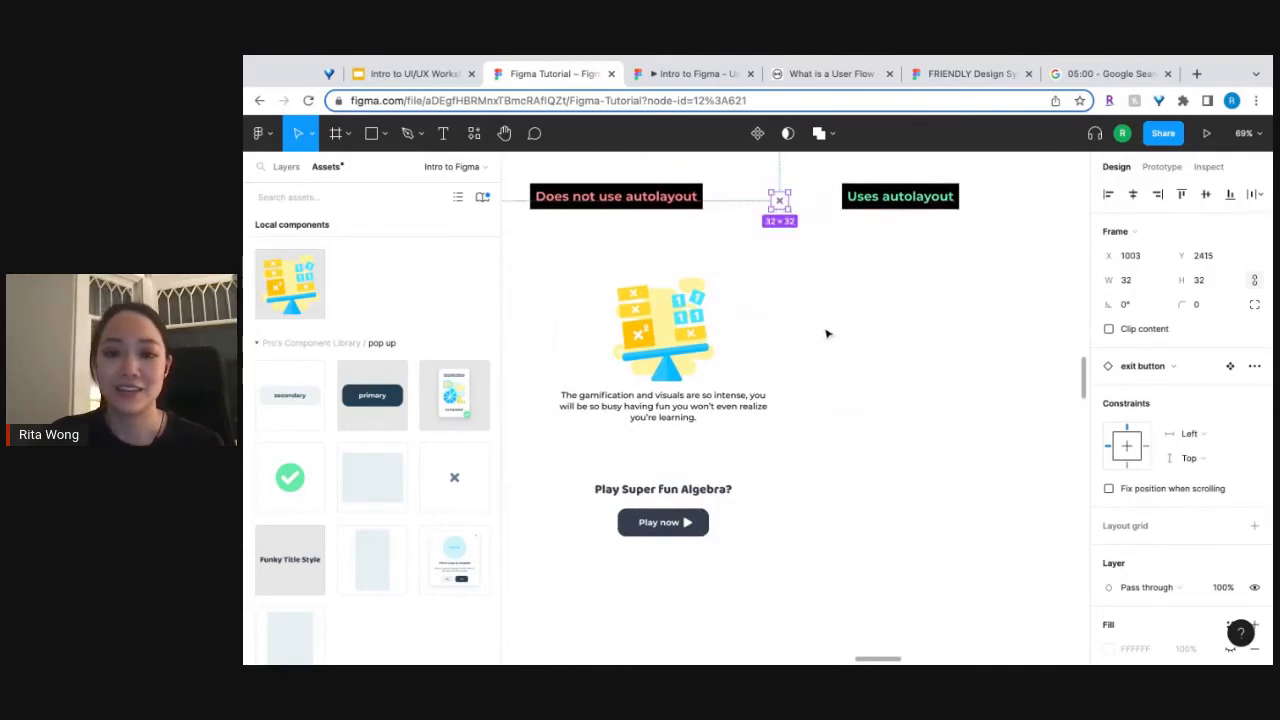
Duplicate the auto layout frame beneath the "Uses autolayout" label and move the original to X 546 under "Does not use autolayout".
left_click_drag(818, 306, 566, 578)
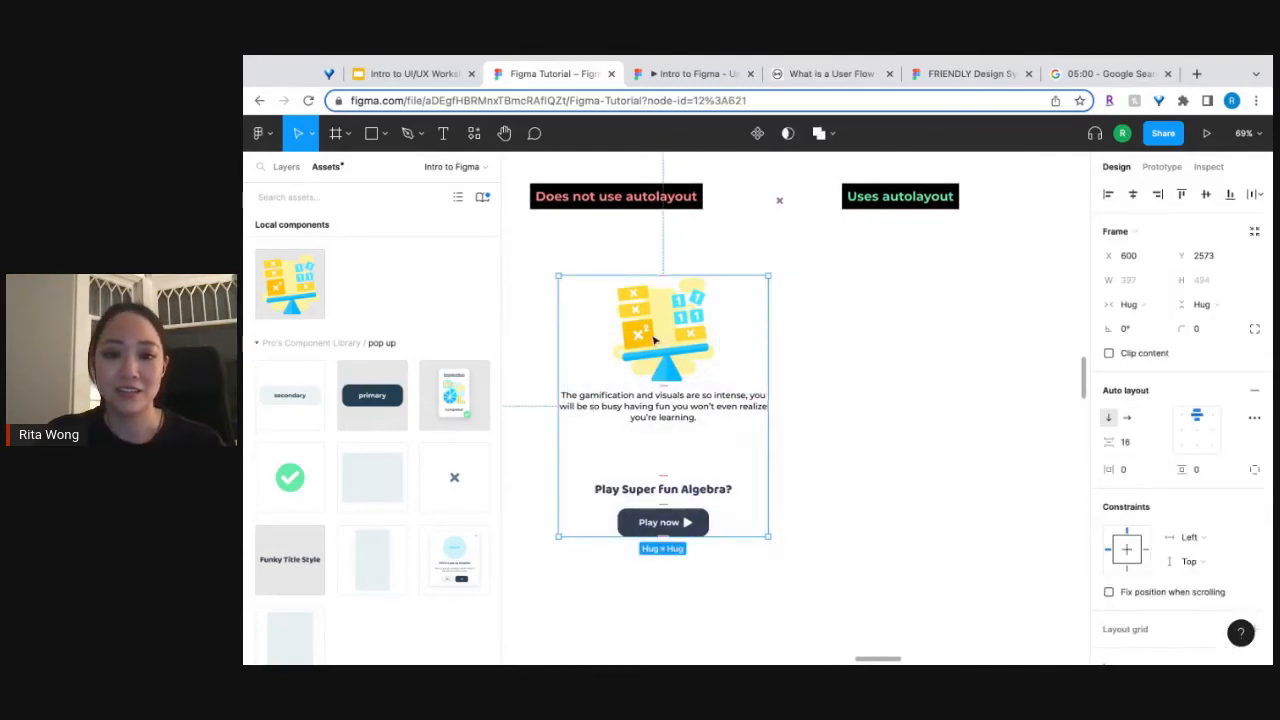
key("ctrl+d")
left_click(663, 385)
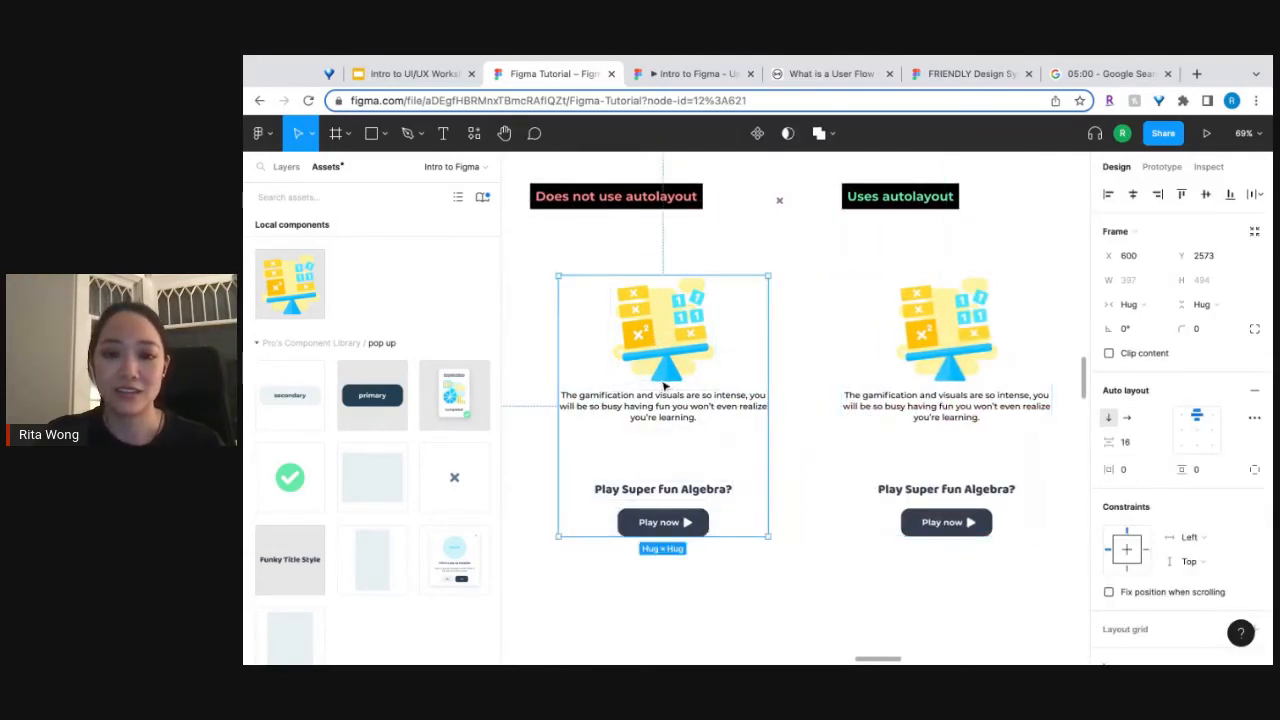
left_click_drag(663, 385, 635, 386)
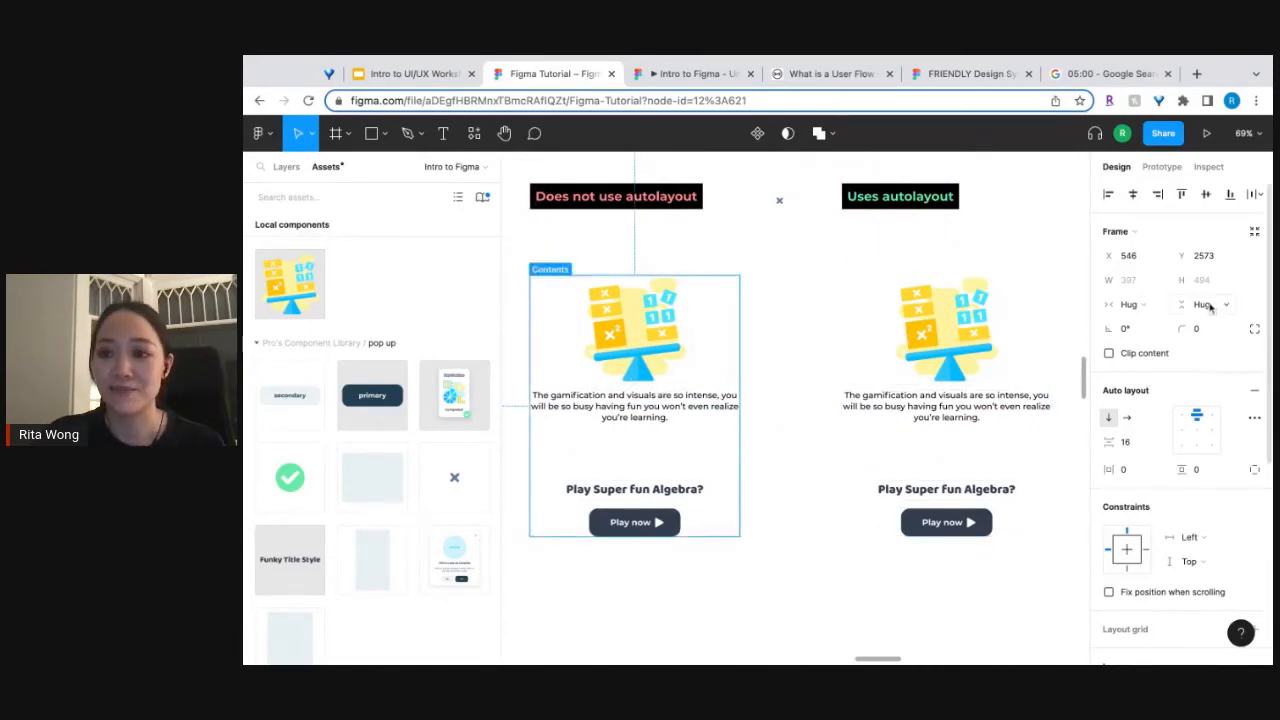
Shrink the description text box under "Does not use autolayout" to a fixed height of about 63.
double_click(651, 422)
left_click_drag(661, 468, 661, 421)
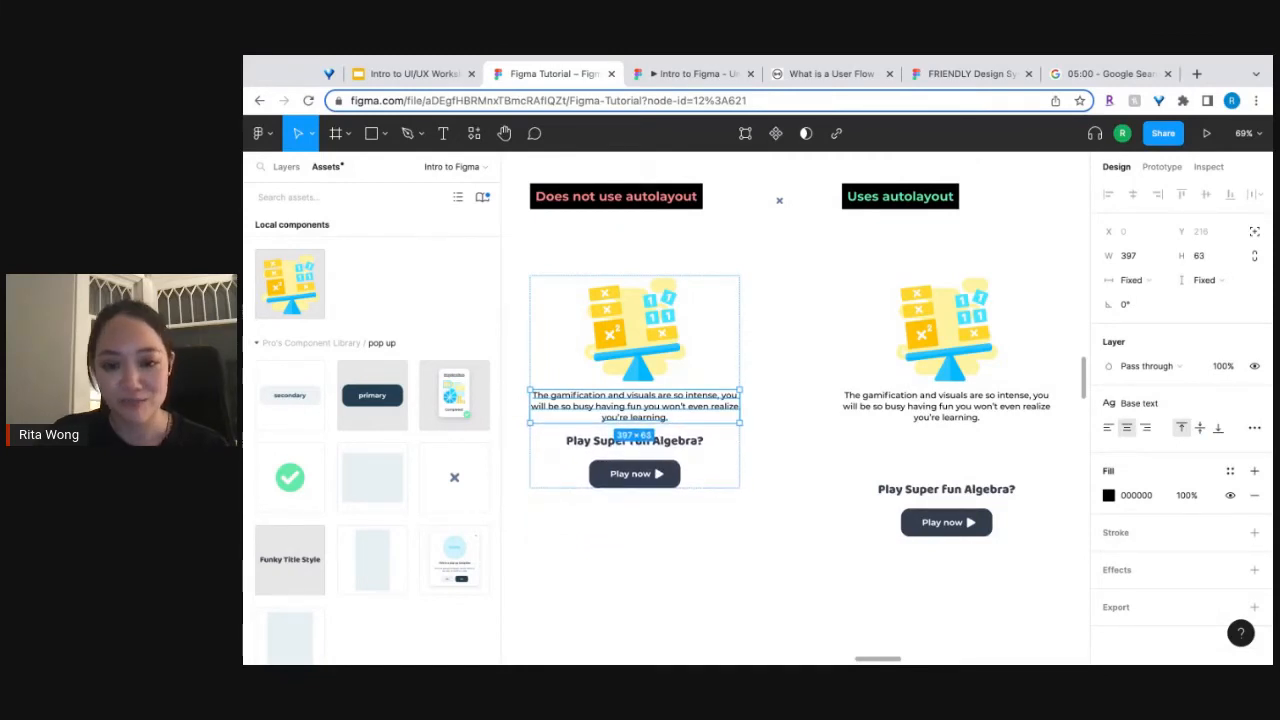
left_click(780, 488)
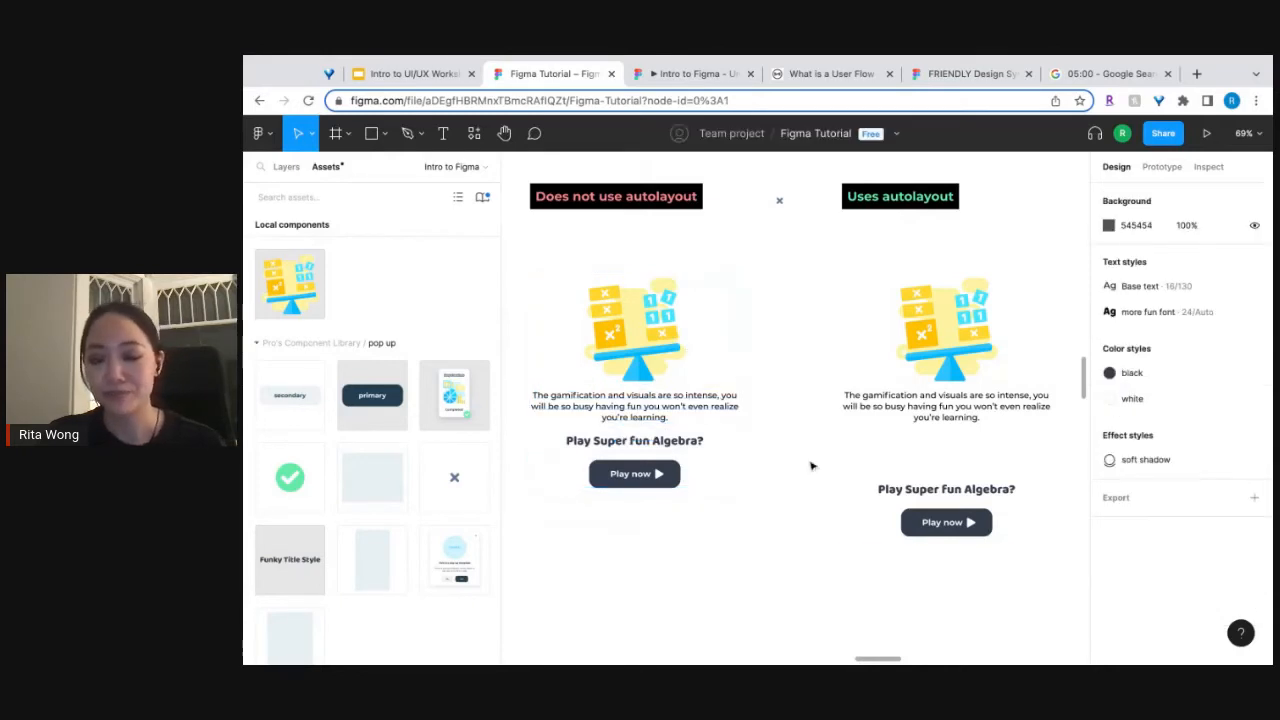
Set the vertical resizing of the description under "Uses autolayout" to Hug contents.
left_click(965, 398)
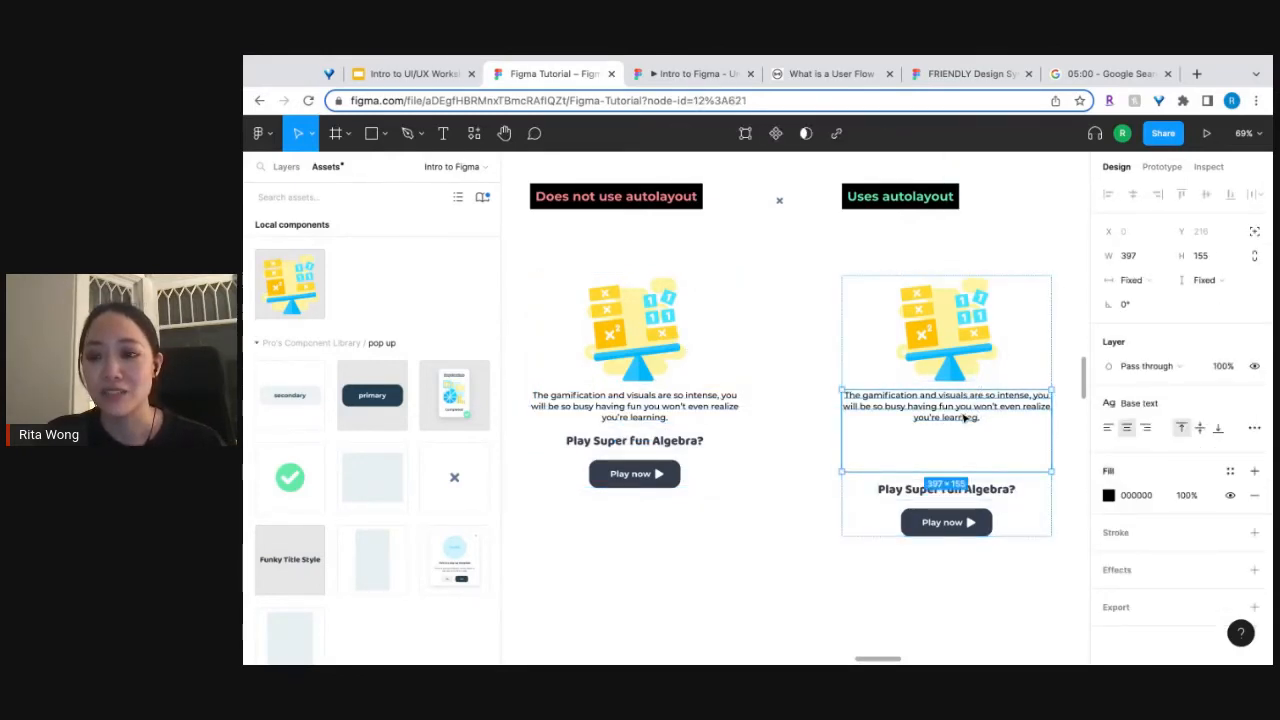
left_click(1222, 281)
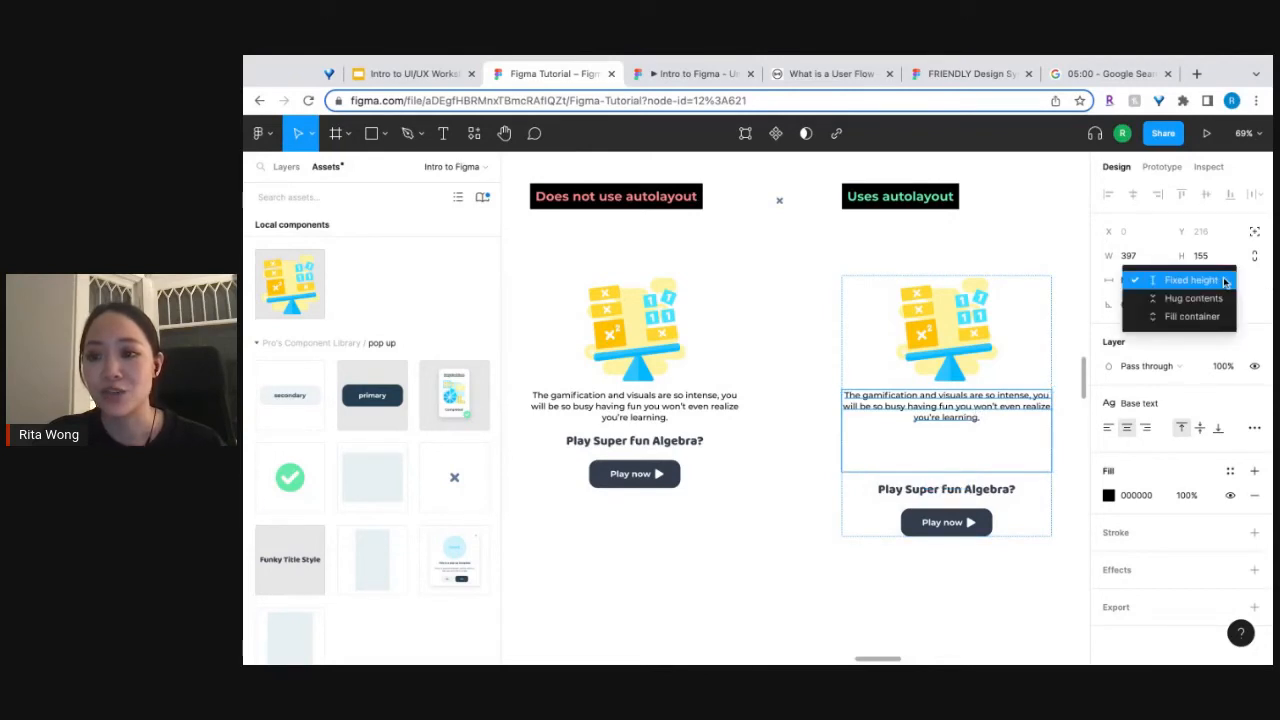
left_click(1205, 282)
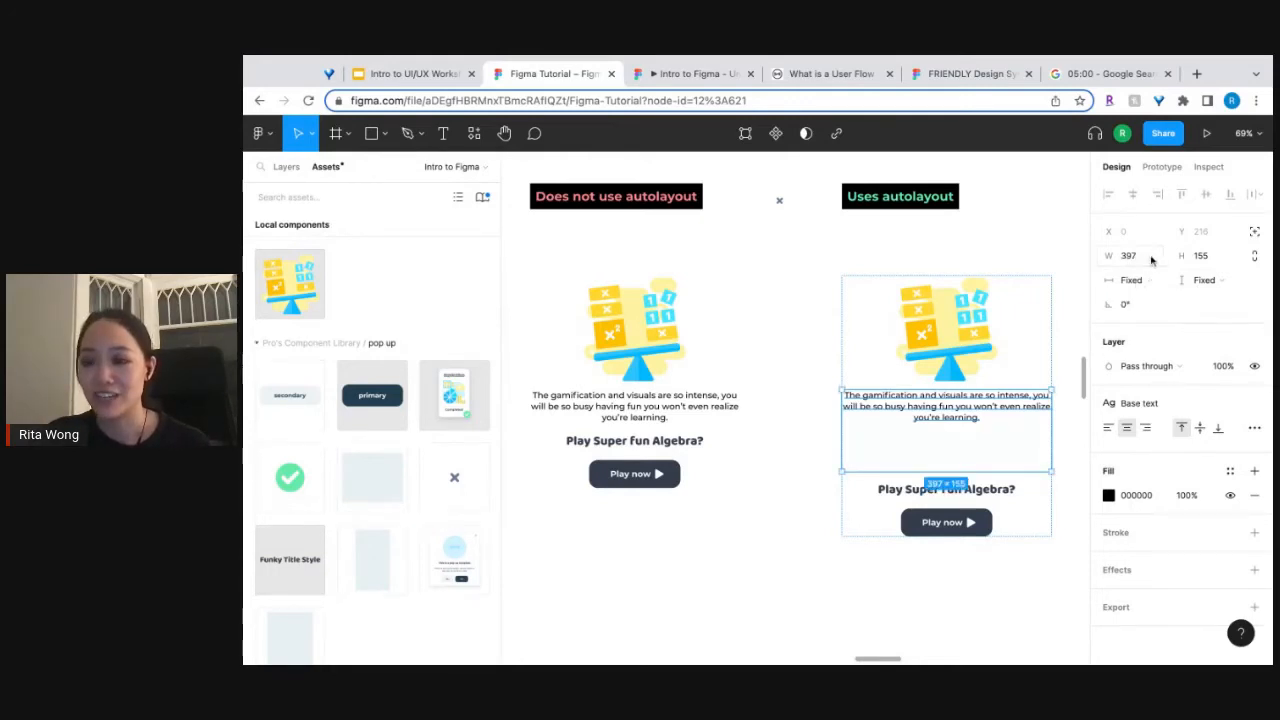
left_click(1215, 282)
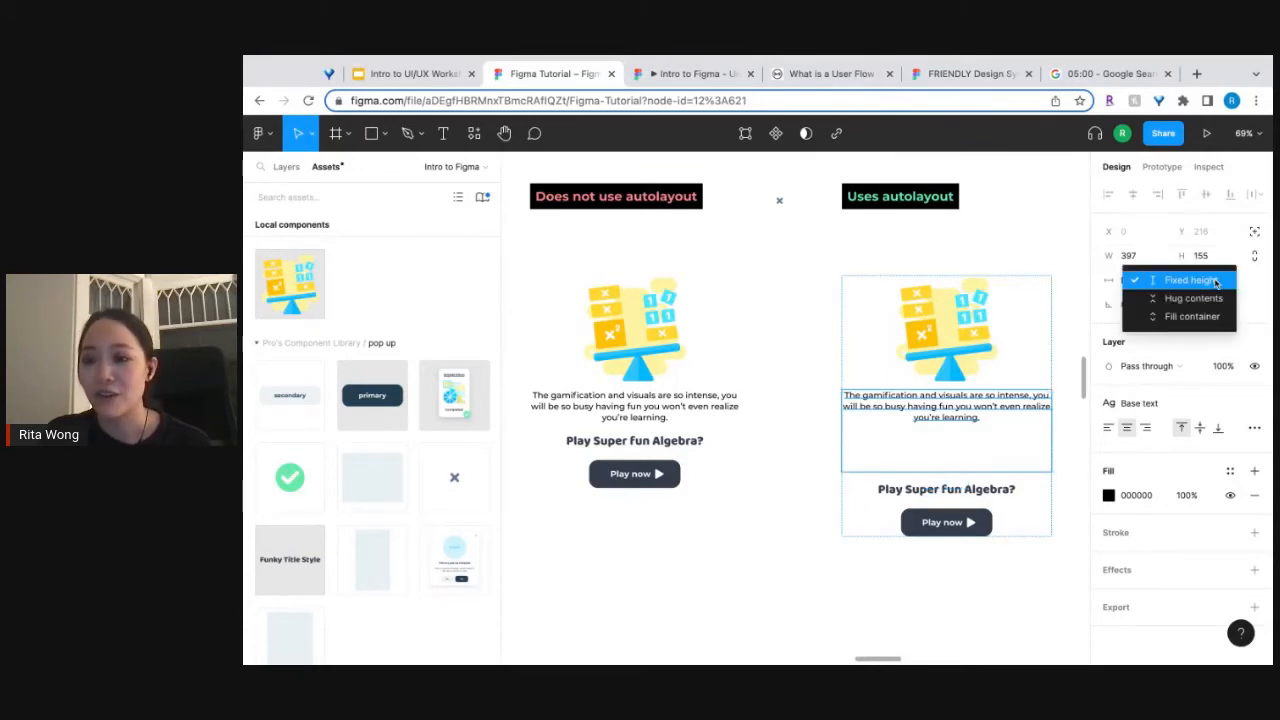
left_click(1208, 299)
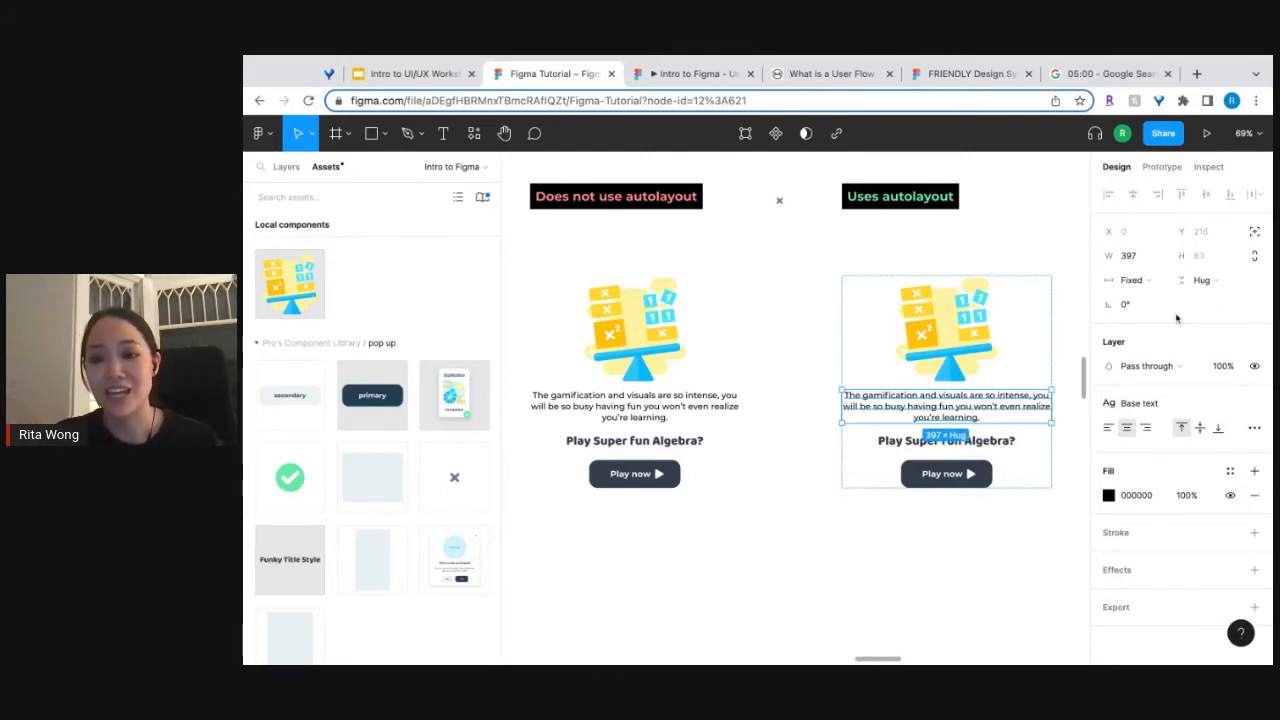
Append "If I want to add a longer line of text that breaks to a new line." to the description under "Uses autolayout".
double_click(986, 417)
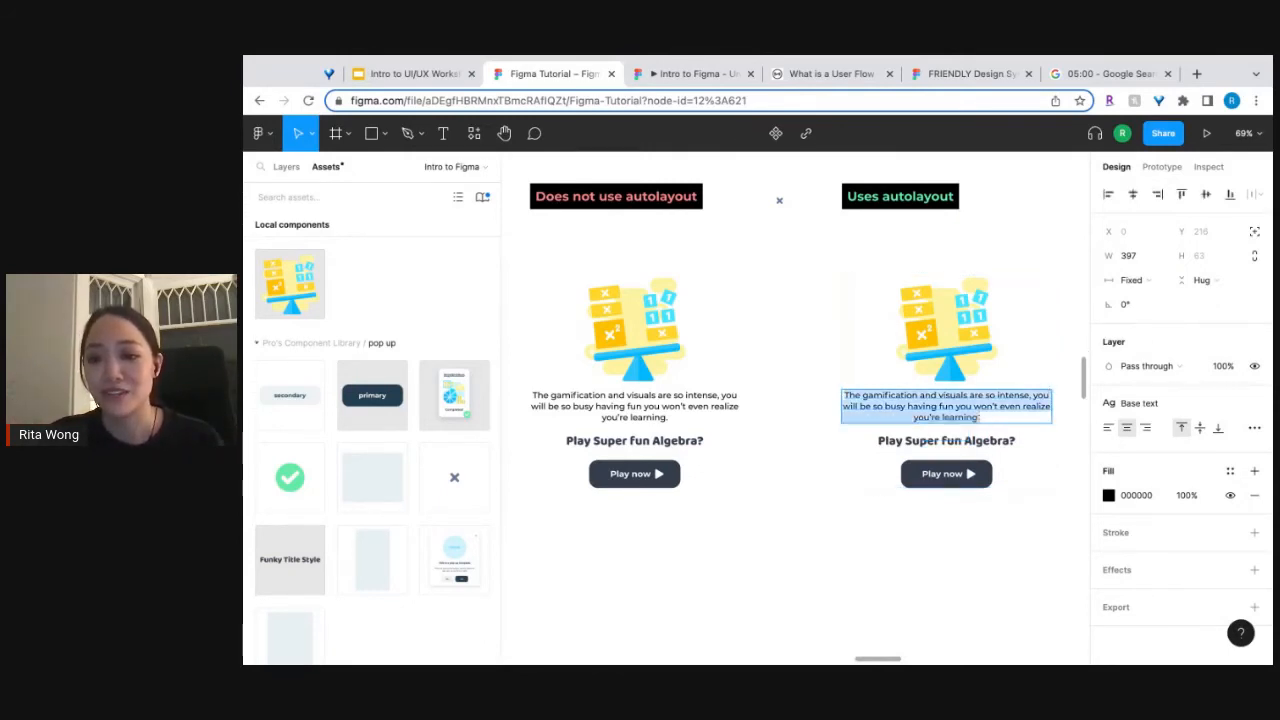
left_click(985, 417)
type("I")
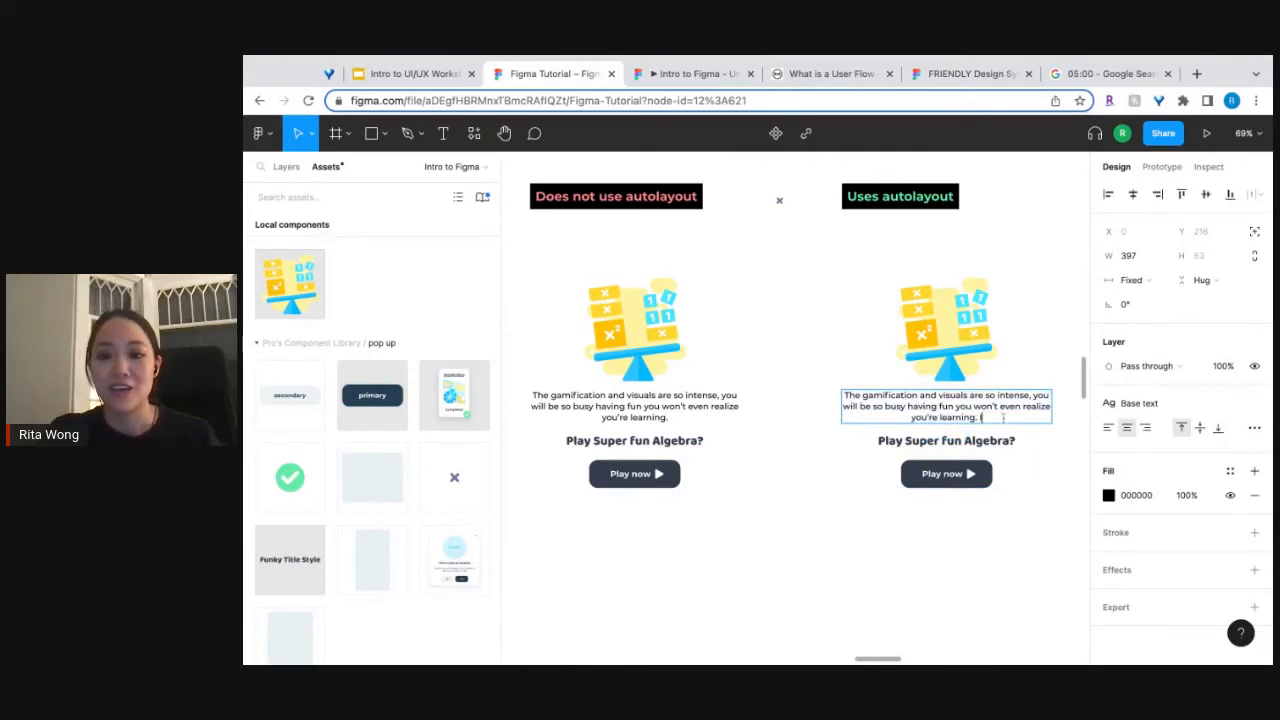
type("f I w")
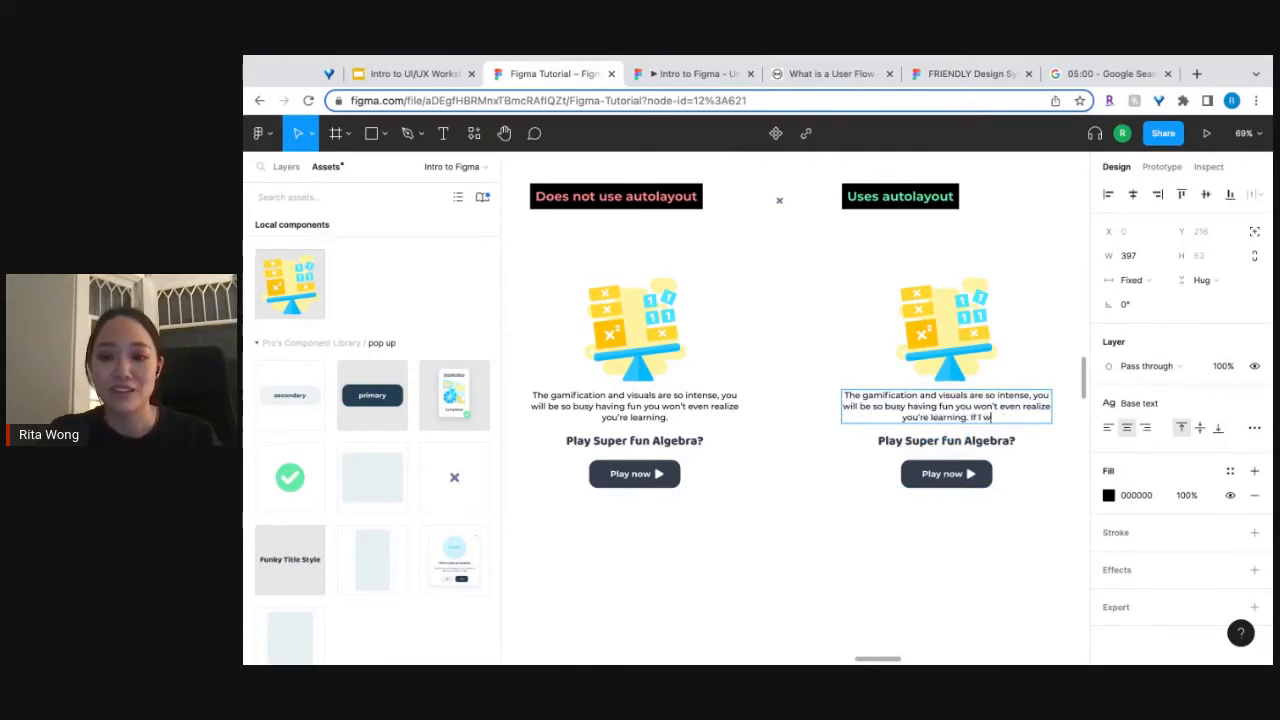
type("ant to add a")
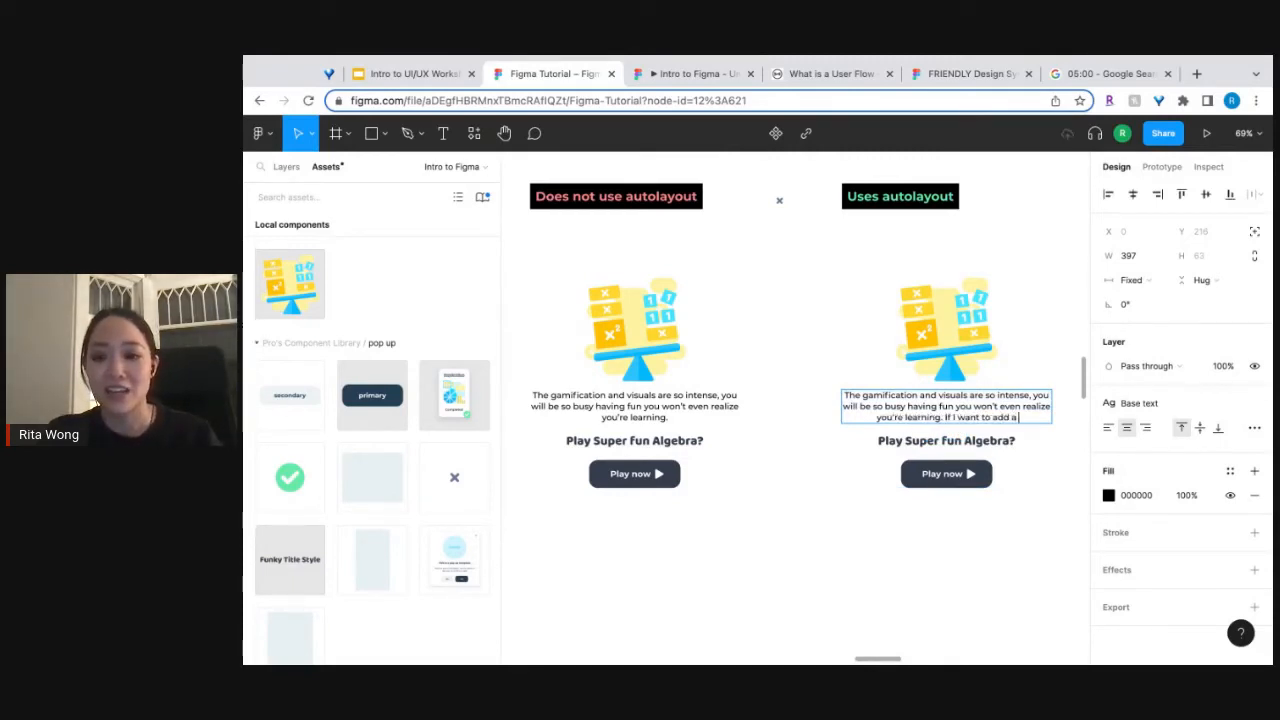
type(" longer line of")
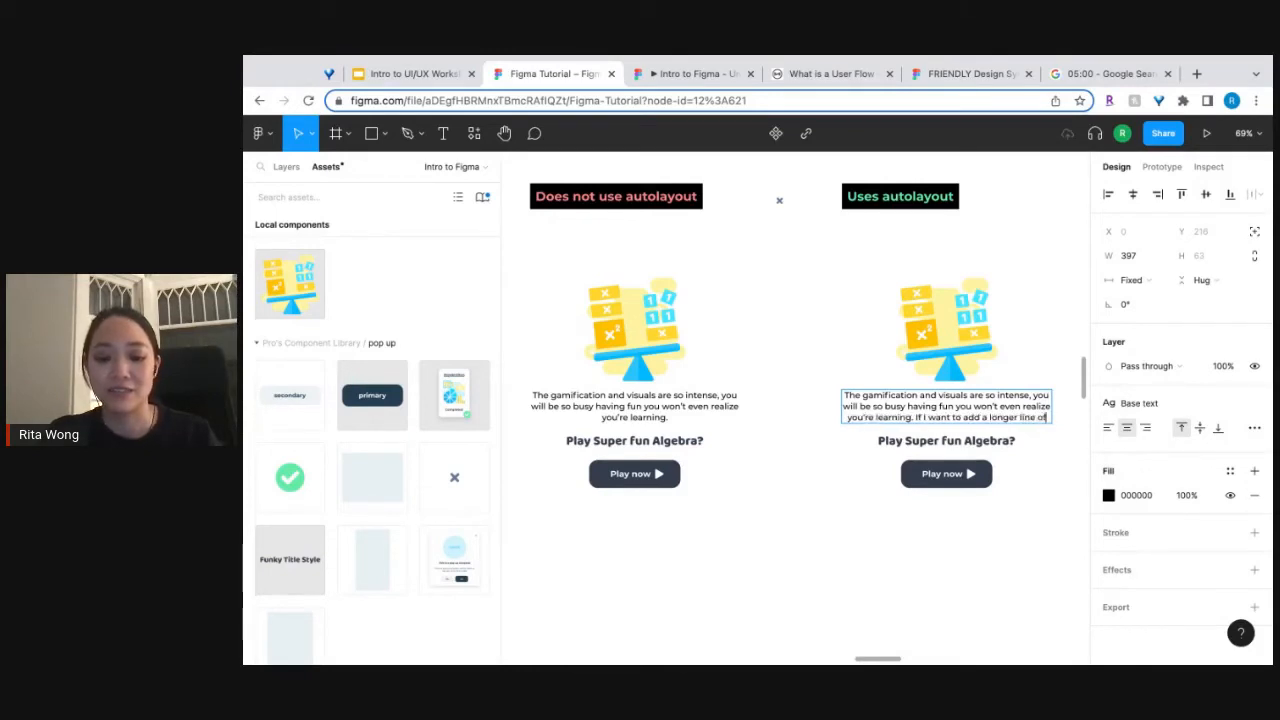
type(" text that")
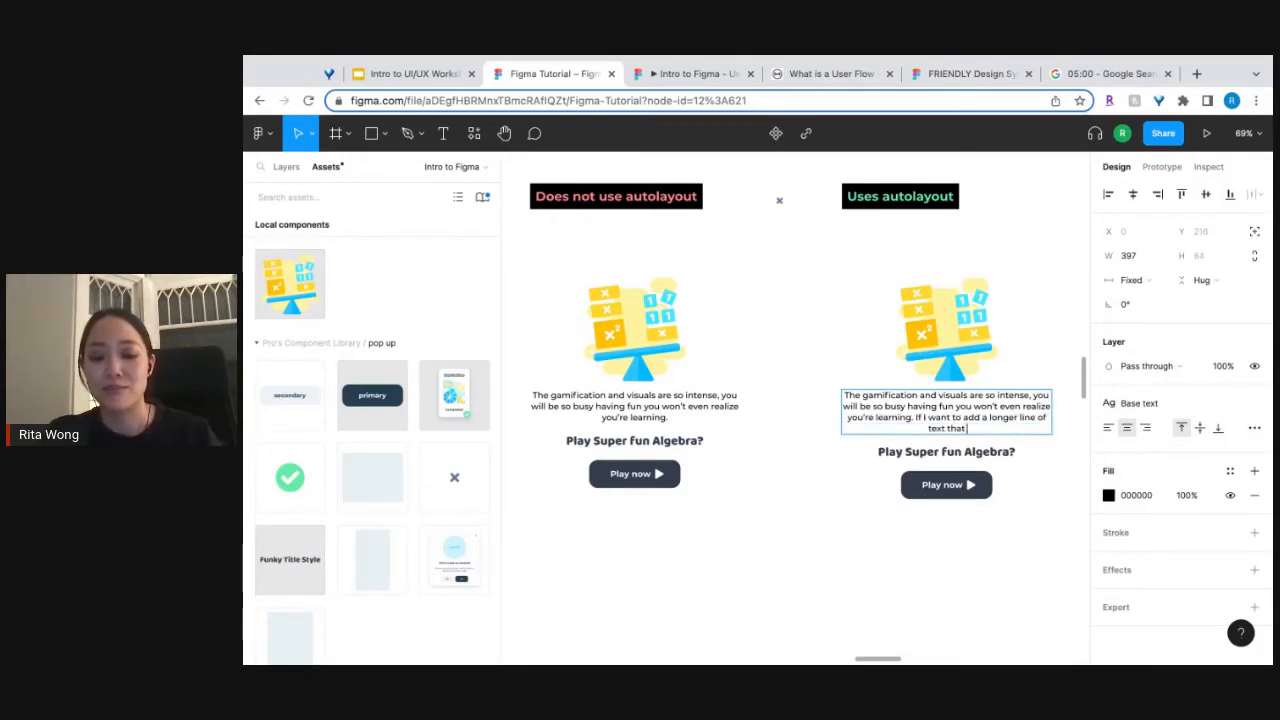
type(" breaks to a new line.")
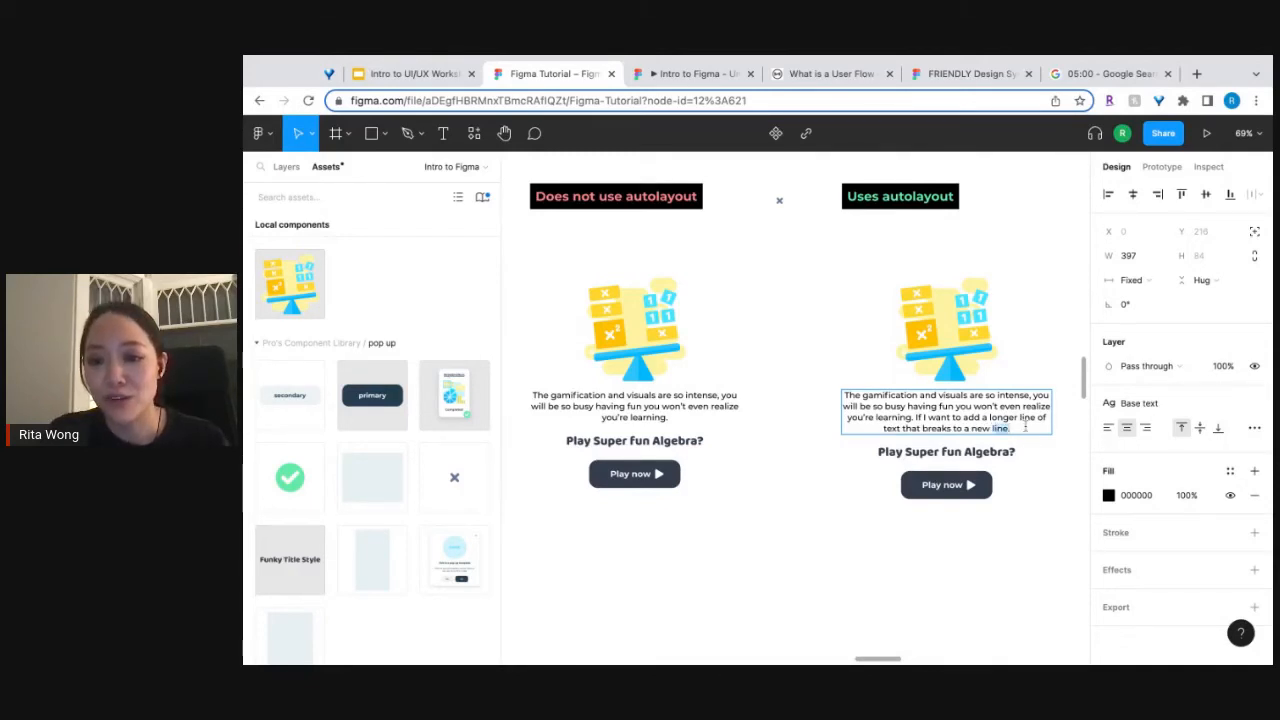
Copy the added sentence to the end of the description under "Does not use autolayout" and stretch that text box to about 86 high.
left_click_drag(1025, 427, 917, 418)
key("ctrl+c")
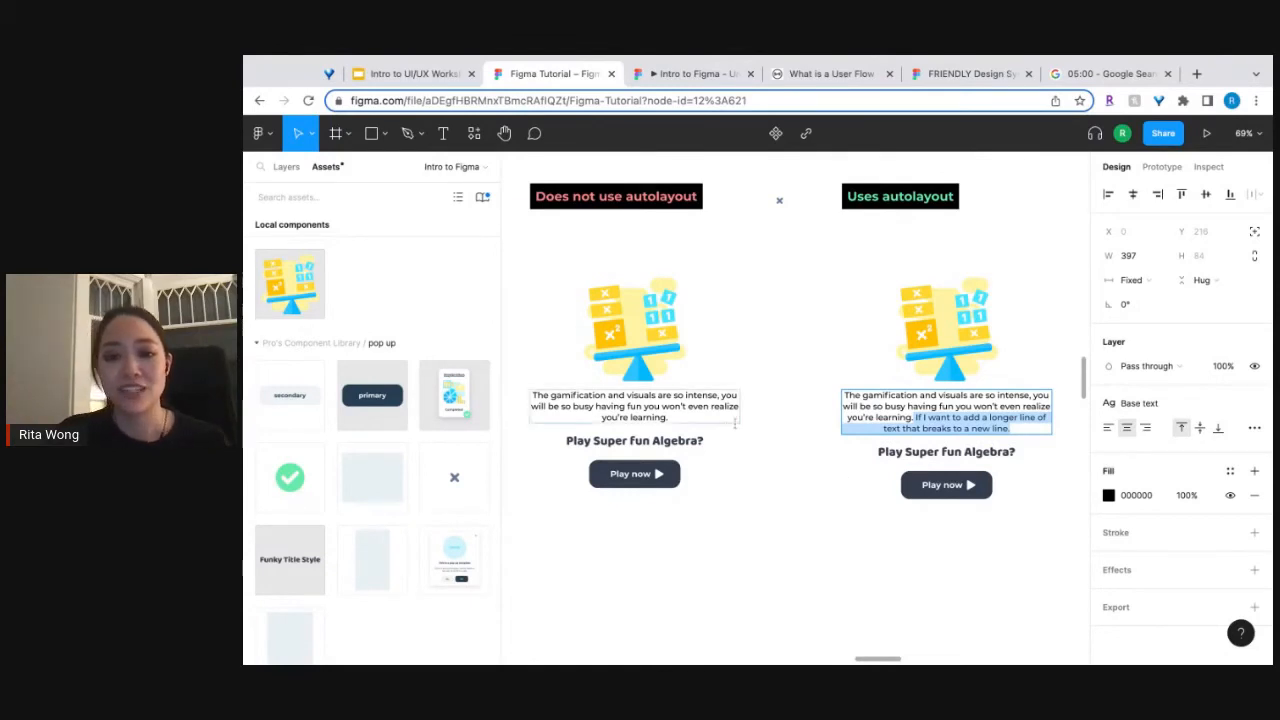
left_click(673, 414)
scroll(674, 414, "left", 3)
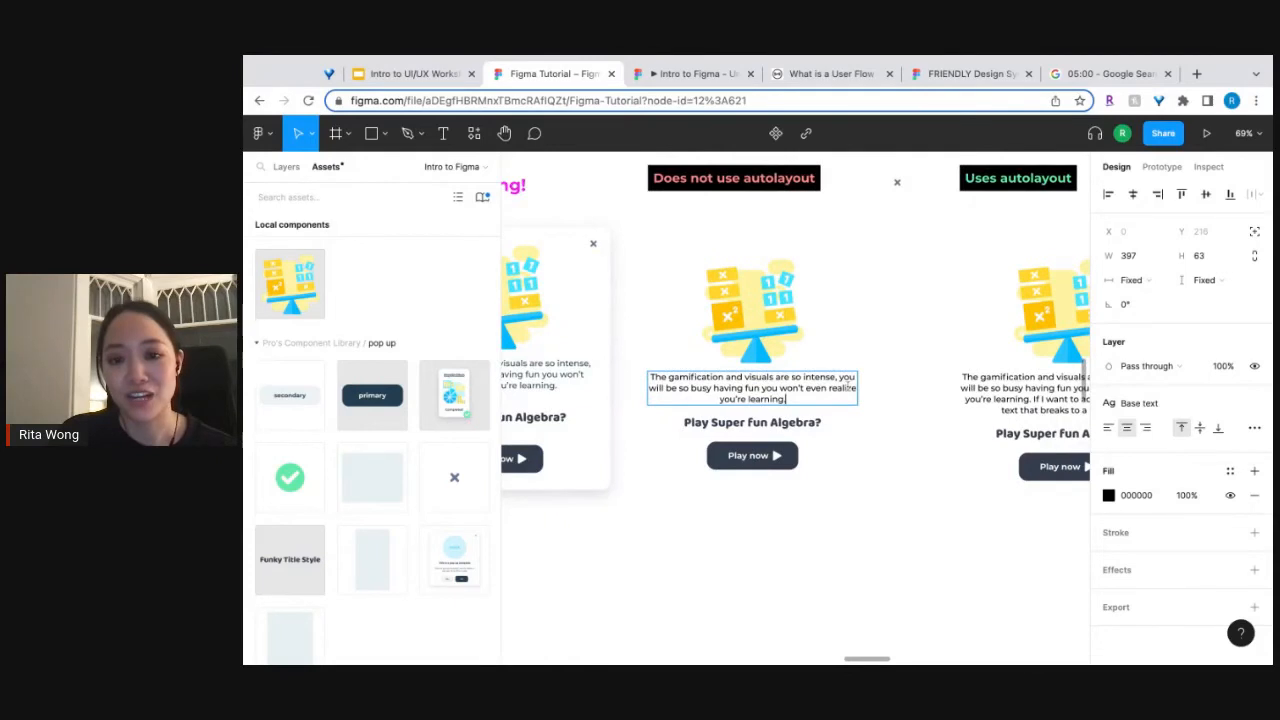
scroll(847, 386, "up", 3)
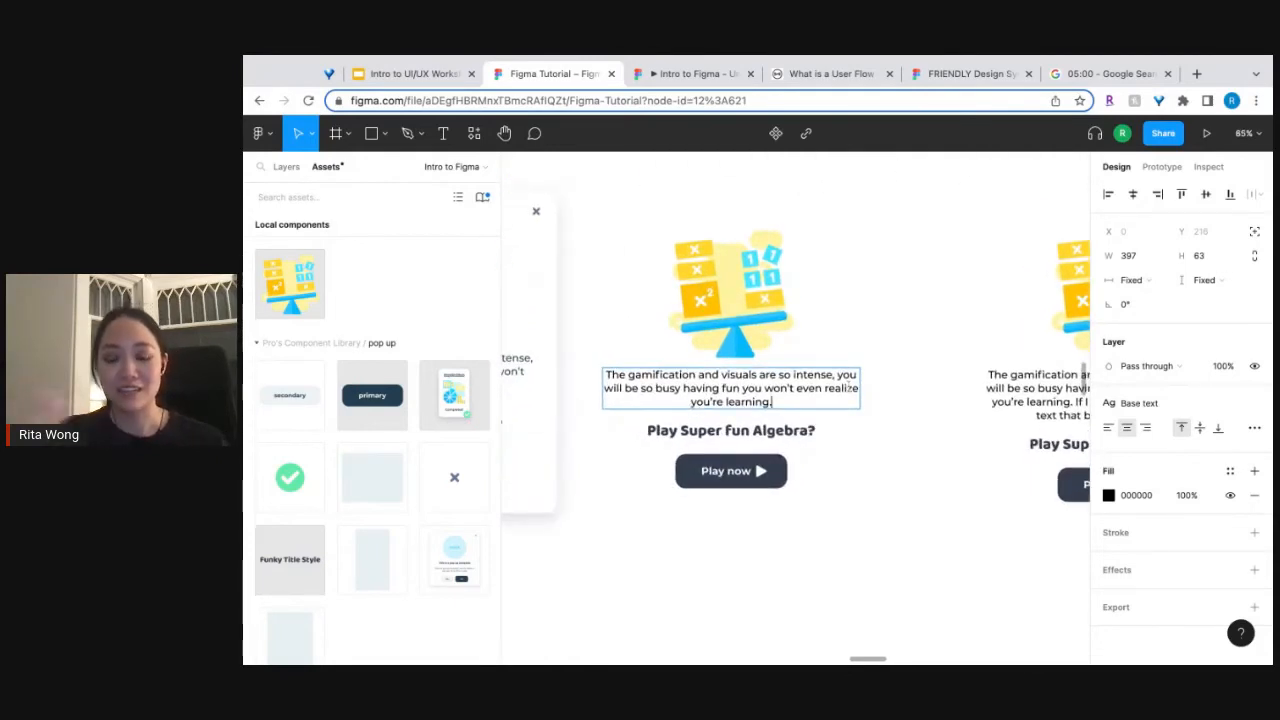
key("ctrl+v")
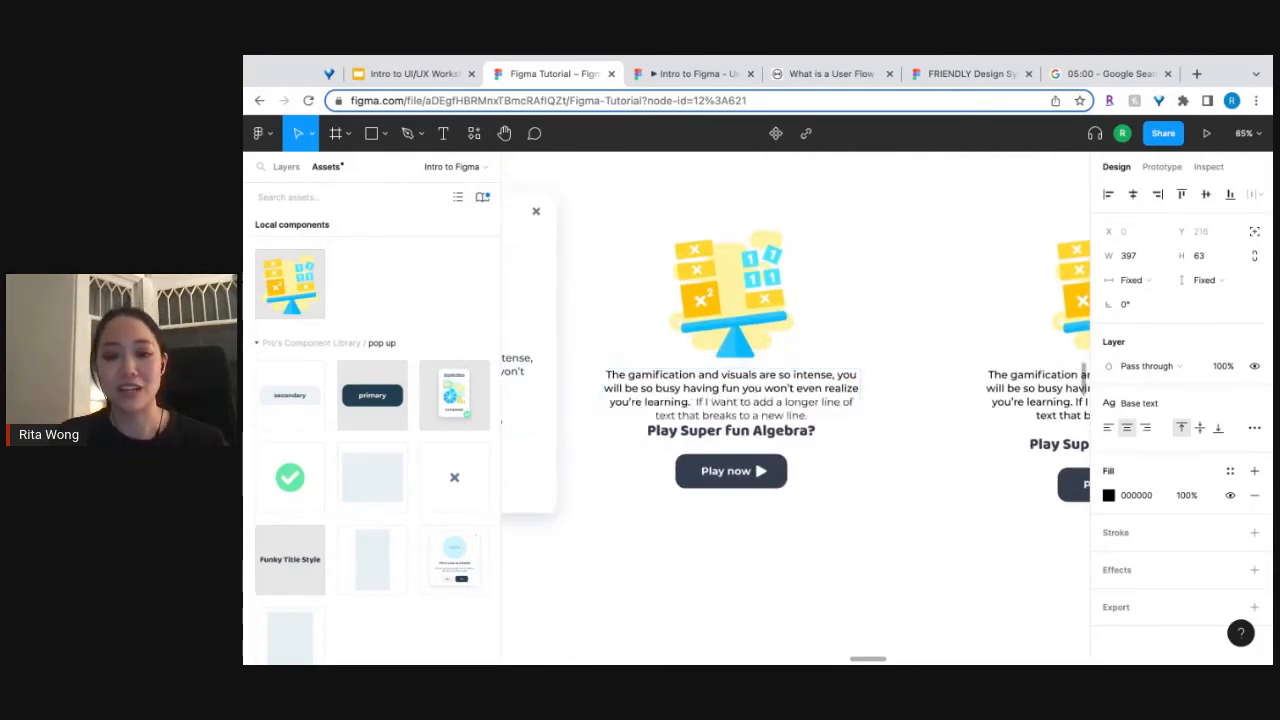
key("ctrl+z")
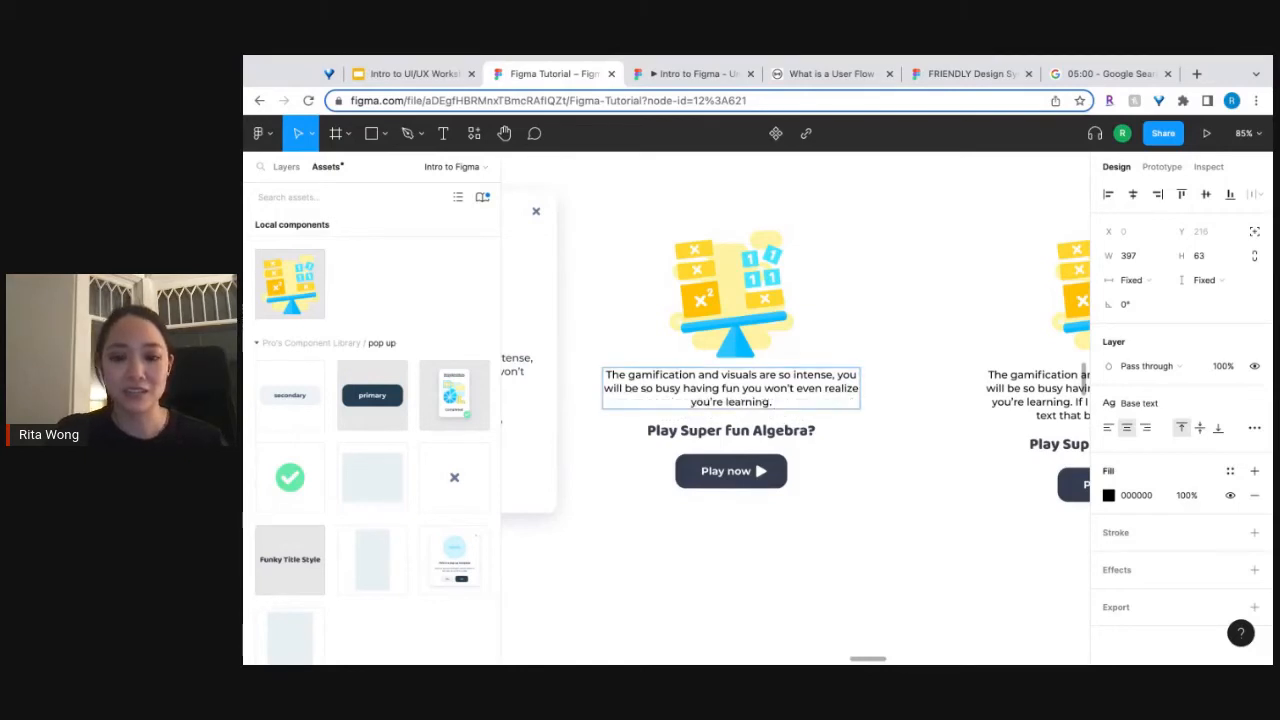
key("ctrl+v")
key("Escape")
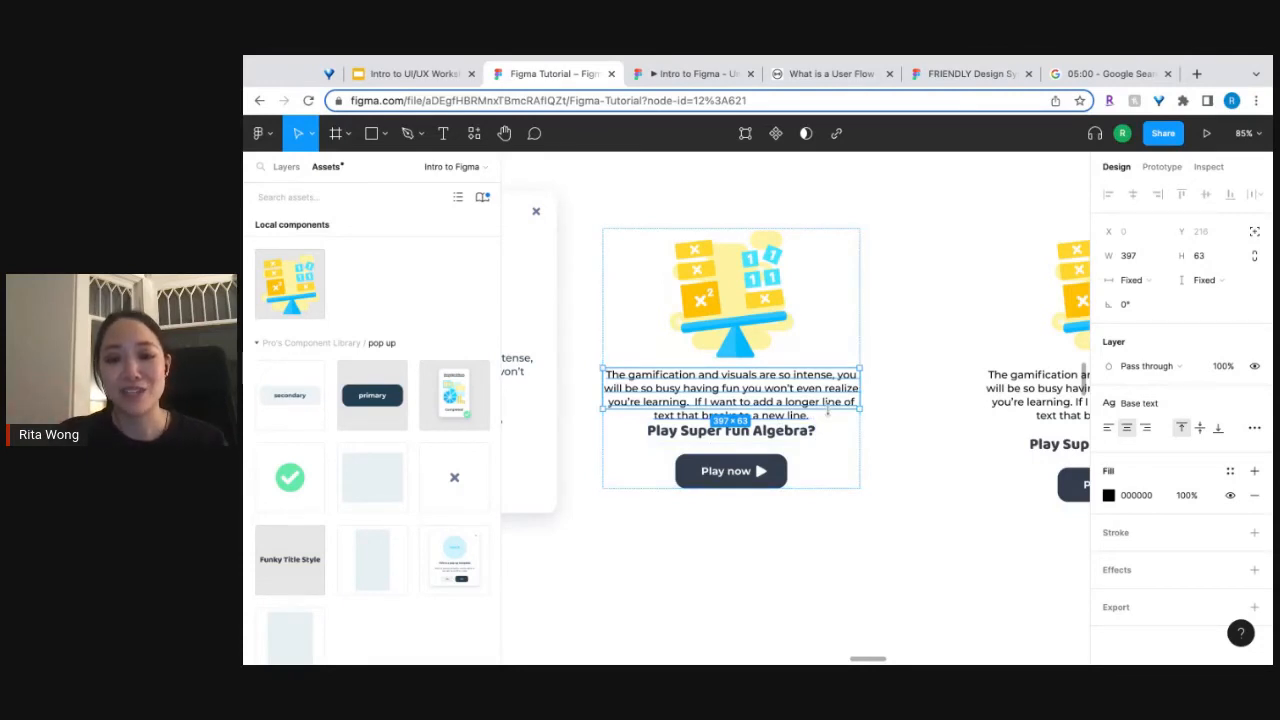
mouse_move(730, 408)
left_mouse_down()
mouse_move(730, 442)
mouse_move(730, 422)
left_mouse_up()
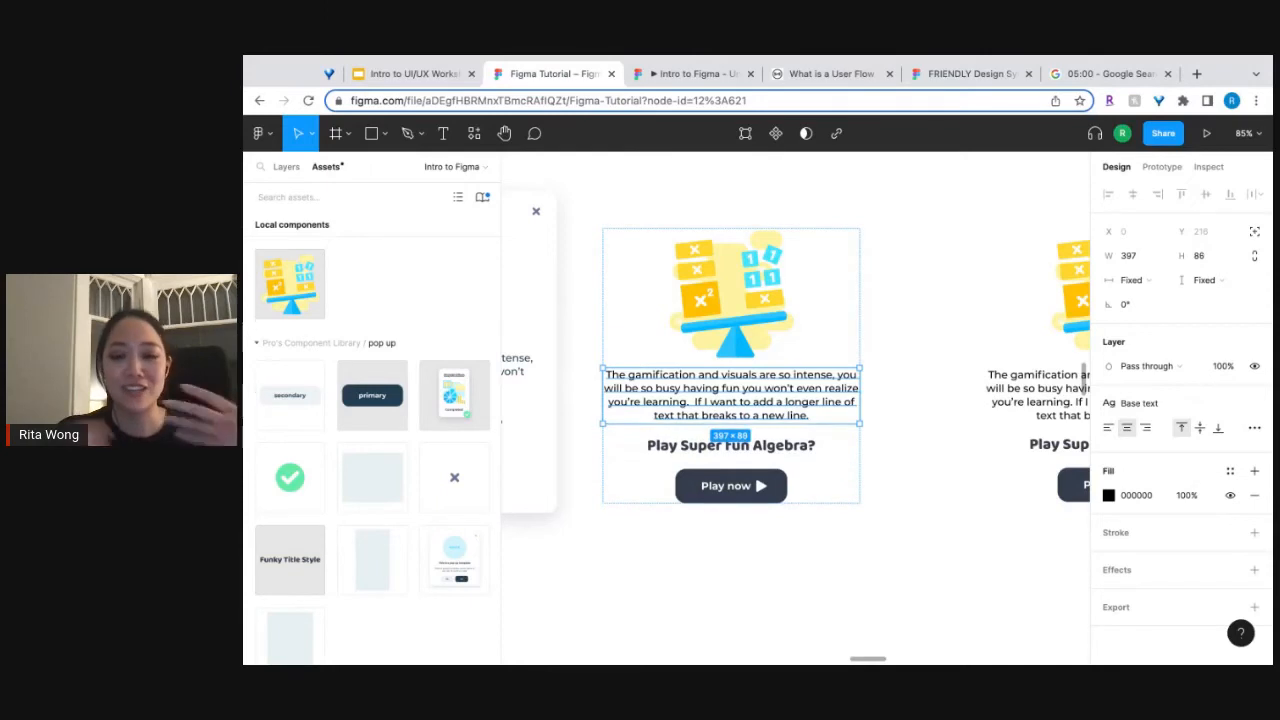
scroll(997, 518, "right", 4)
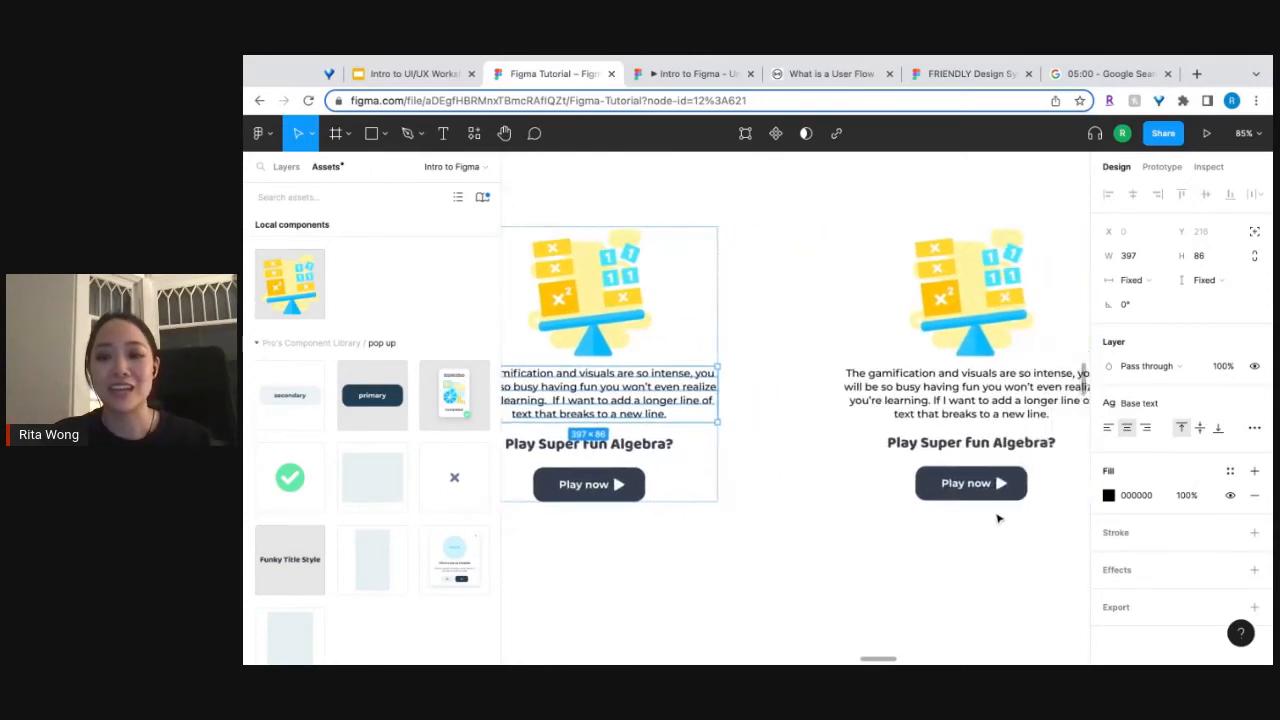
left_click(967, 415)
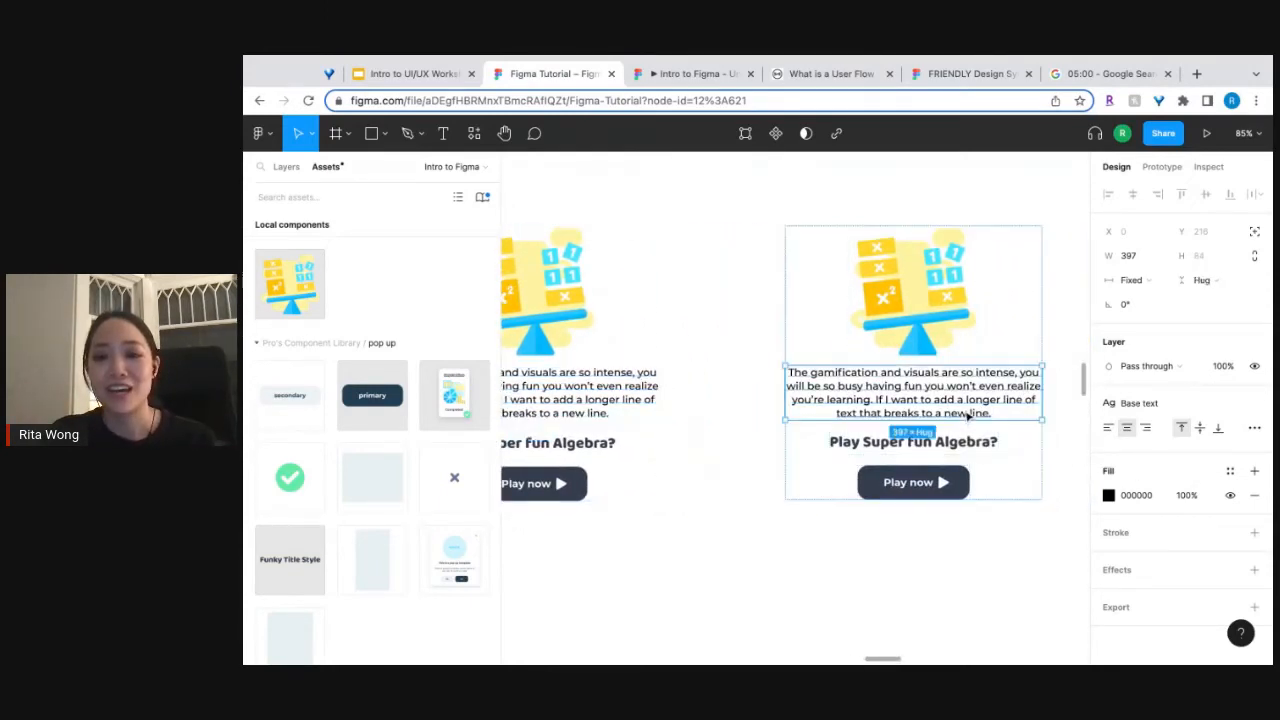
double_click(967, 415)
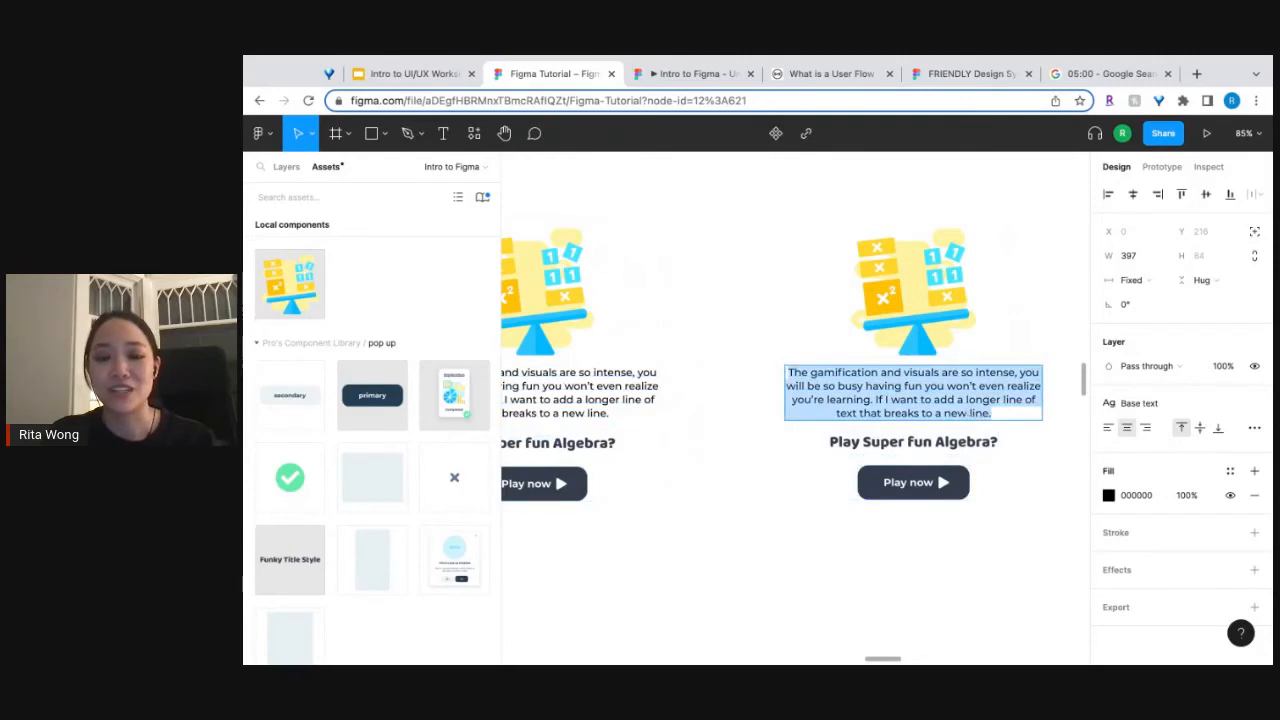
Delete the added "If I want to add a longer line of text" sentence from the description under "Does not use autolayout".
left_click(586, 410)
scroll(588, 410, "left", 3)
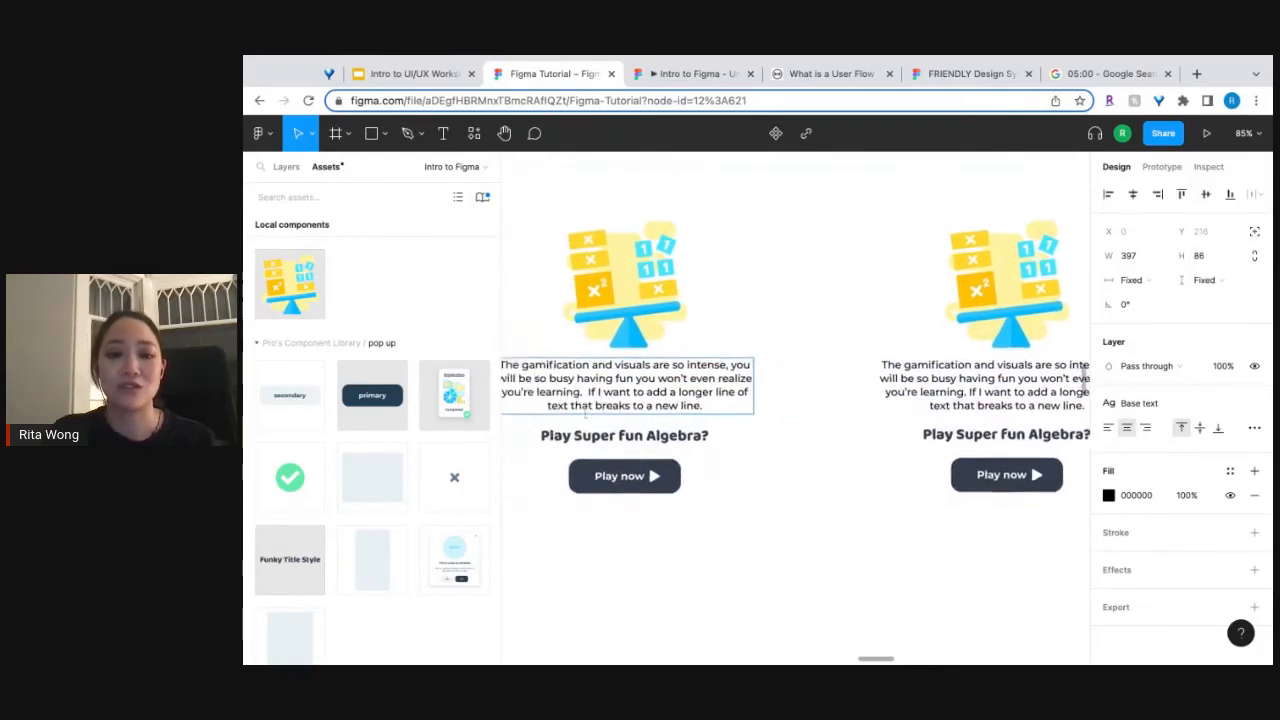
left_click(736, 410)
key("alt+shift+Left")
key("alt+shift+Left")
key("alt+shift+Left")
key("alt+shift+Left")
key("alt+shift+Left")
key("alt+shift+Left")
key("alt+shift+Left")
key("alt+shift+Left")
key("alt+shift+Left")
key("alt+shift+Left")
key("alt+shift+Left")
key("alt+shift+Left")
key("alt+shift+Left")
key("alt+shift+Left")
key("alt+shift+Left")
key("alt+shift+Left")
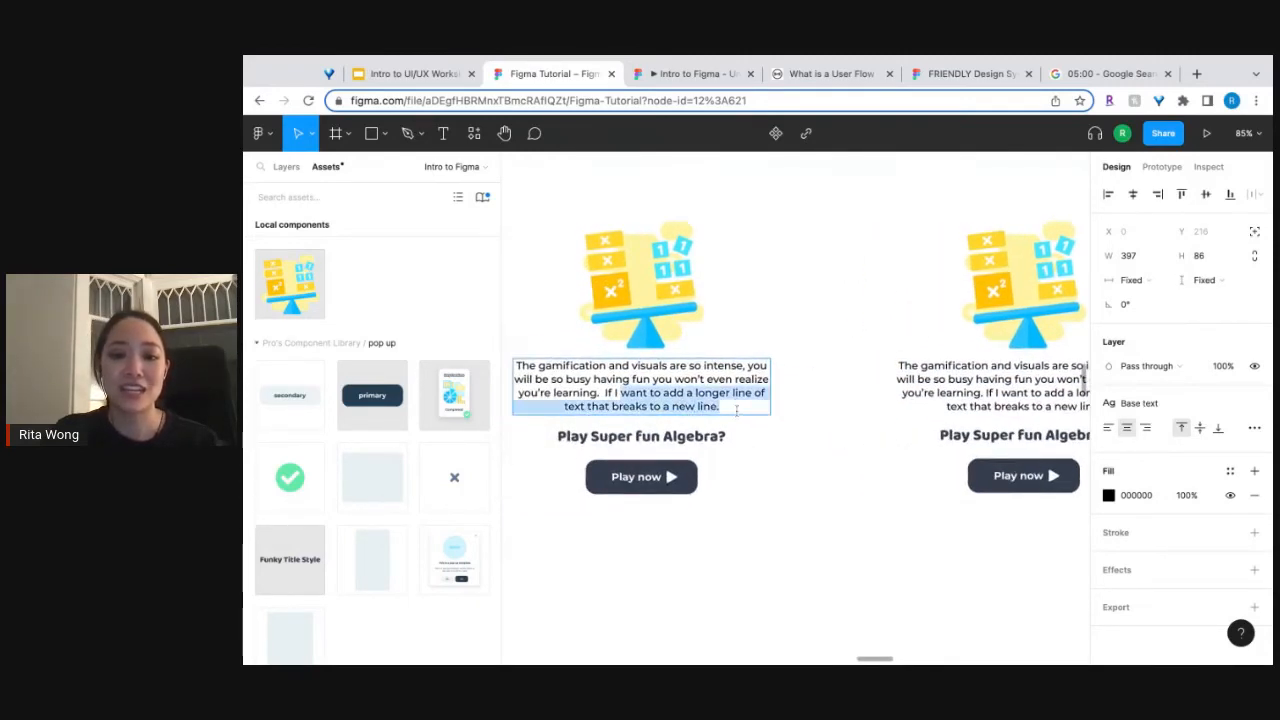
key("BackSpace")
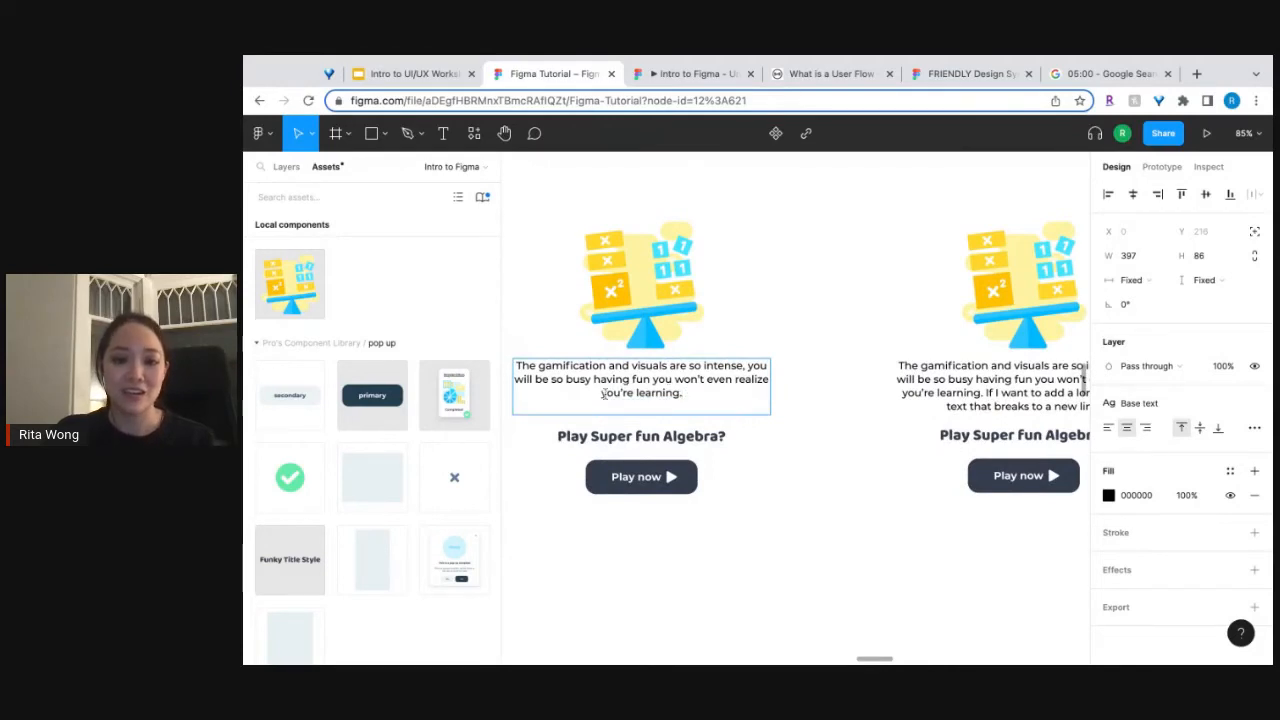
key("Escape")
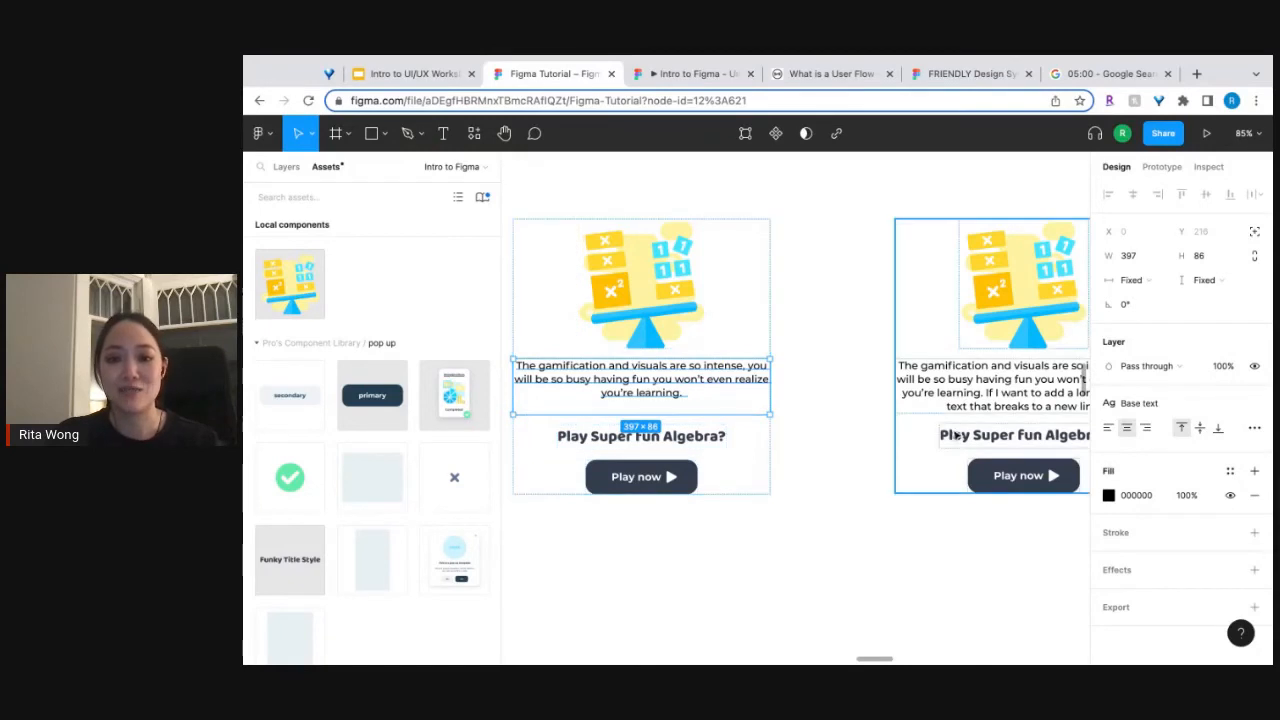
Delete the sentence "If I want to add a longer line of text that breaks to a new line." from the description under "Uses autolayout".
scroll(956, 436, "right", 2)
left_click(1018, 424)
left_click(1020, 424)
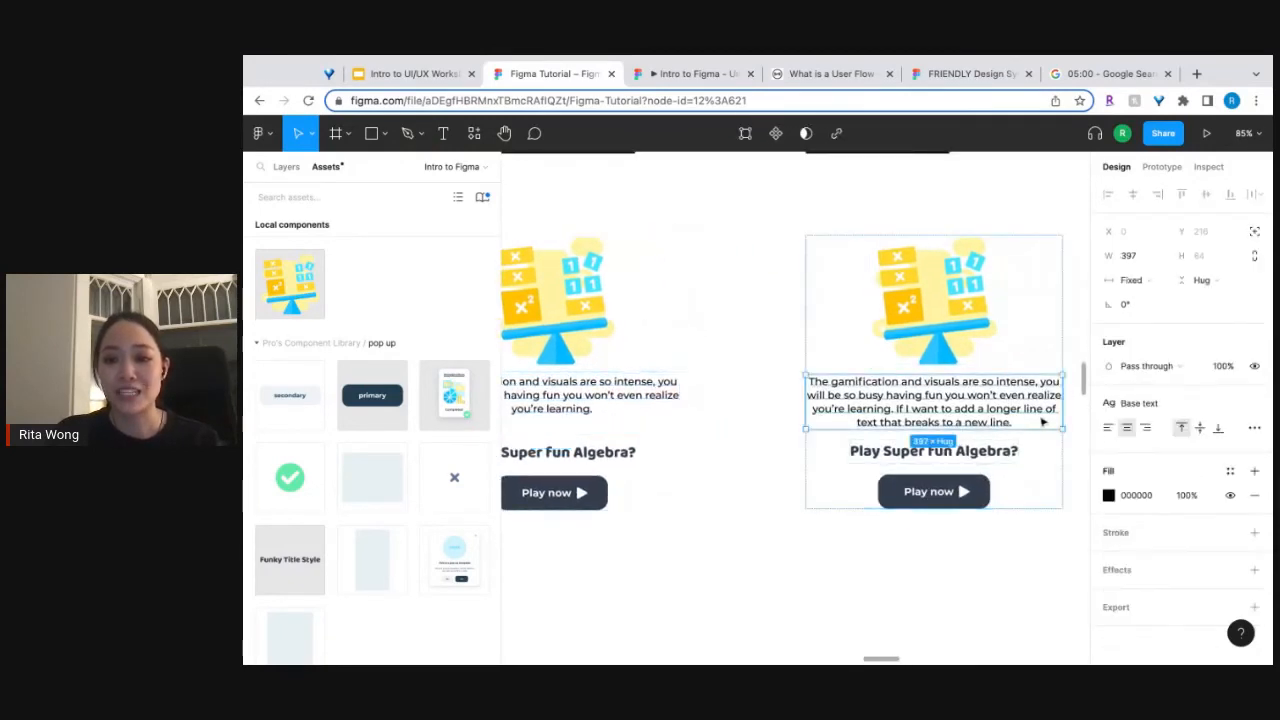
double_click(1016, 424)
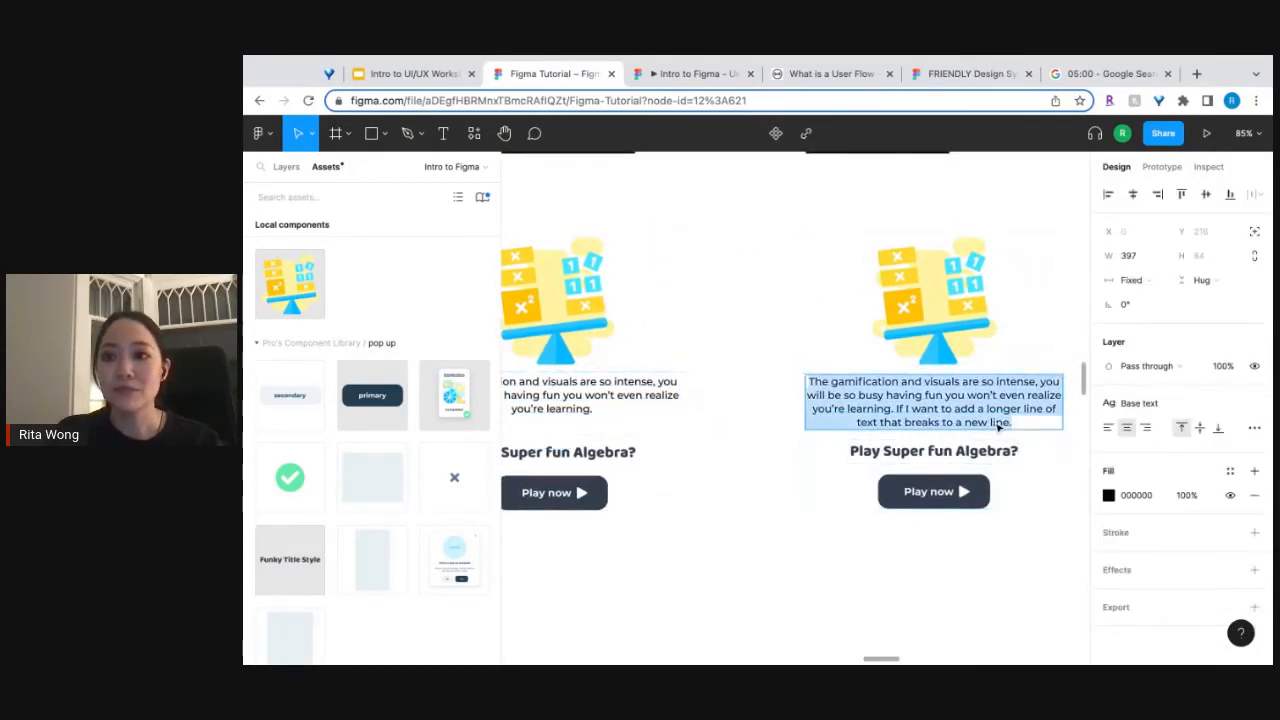
left_click(1017, 422)
left_click_drag(1017, 422, 908, 410)
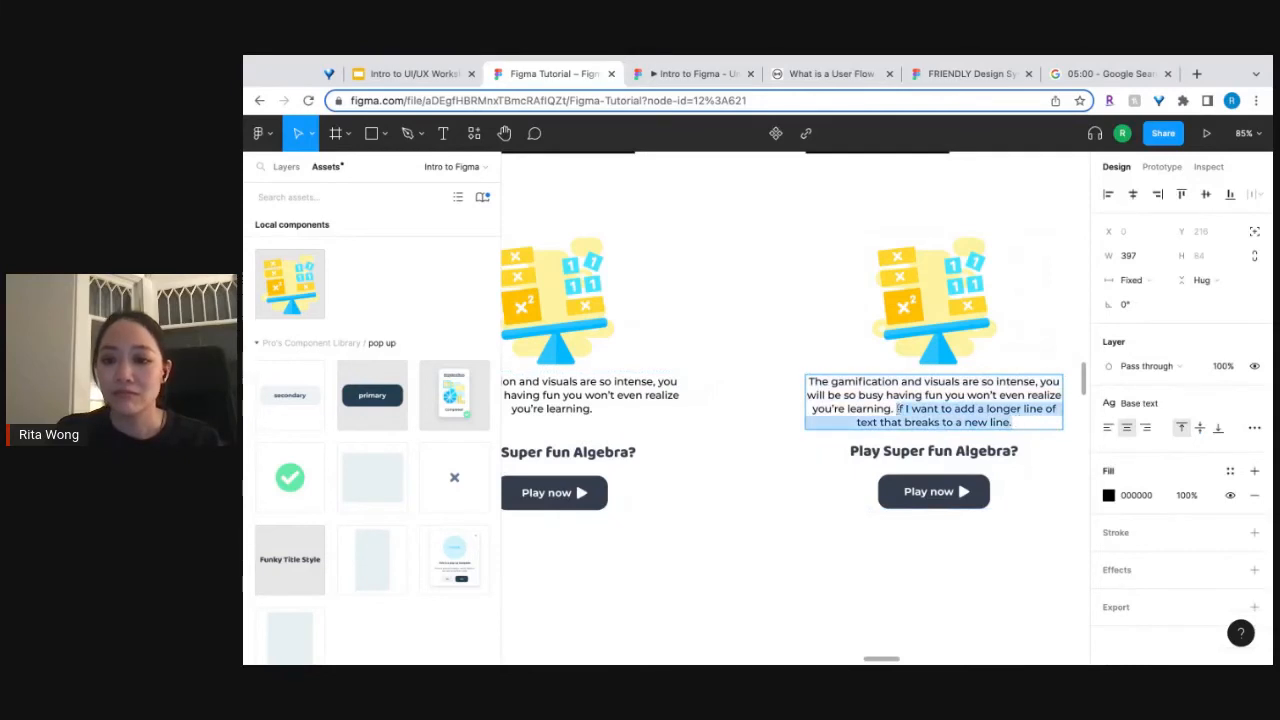
key("BackSpace")
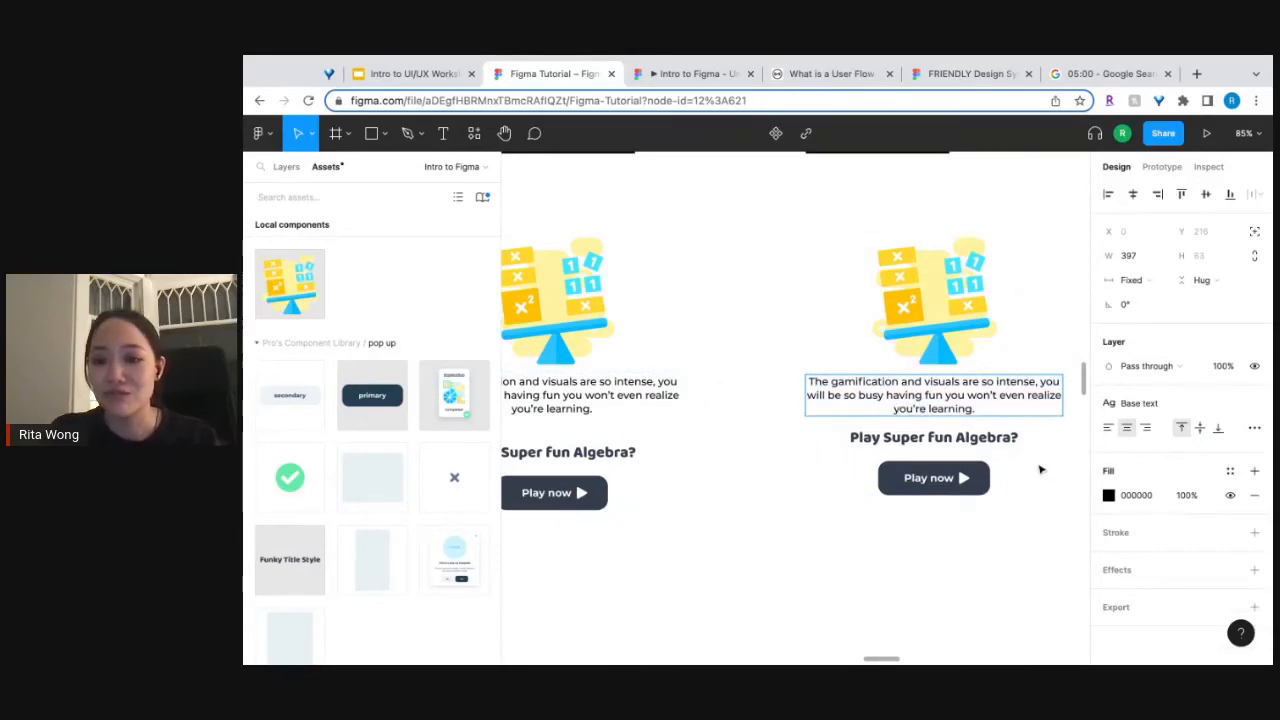
key("Escape")
Move the finished reference pop-up from under "Start Designing!" to just beyond the "Uses autolayout" version.
scroll(982, 577, "down", 5)
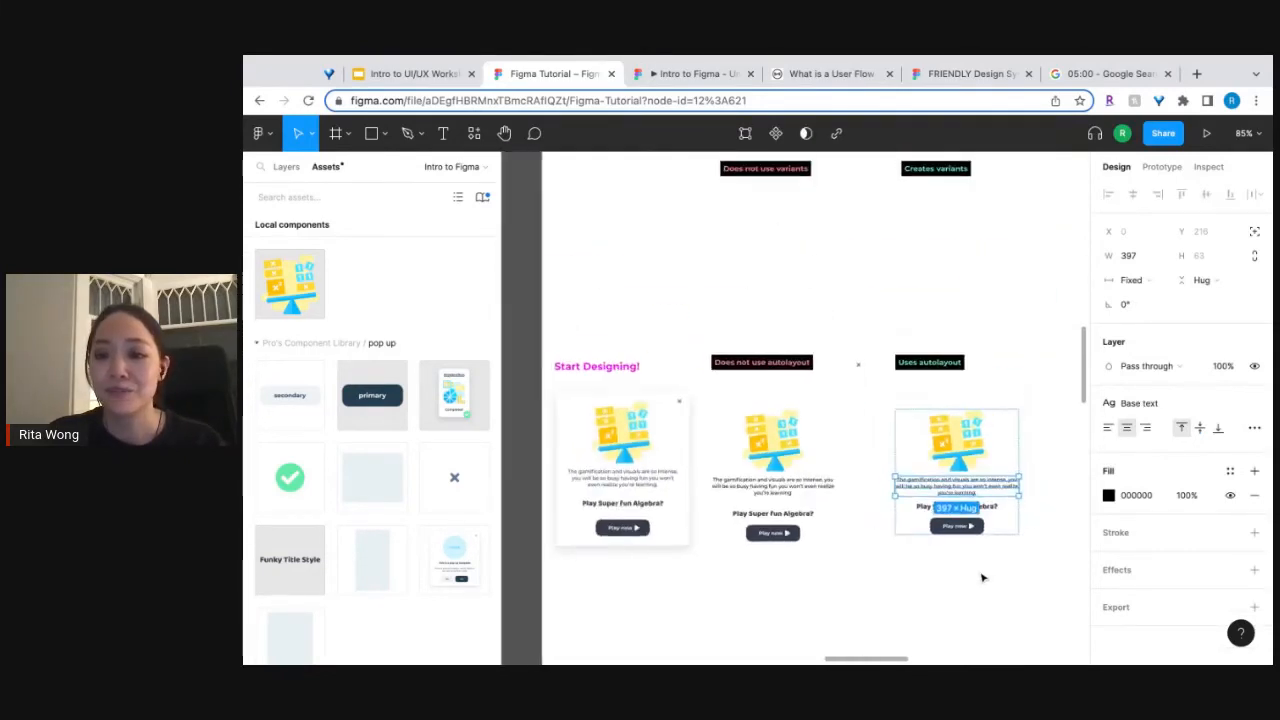
scroll(982, 577, "right", 2)
scroll(975, 571, "down", 2)
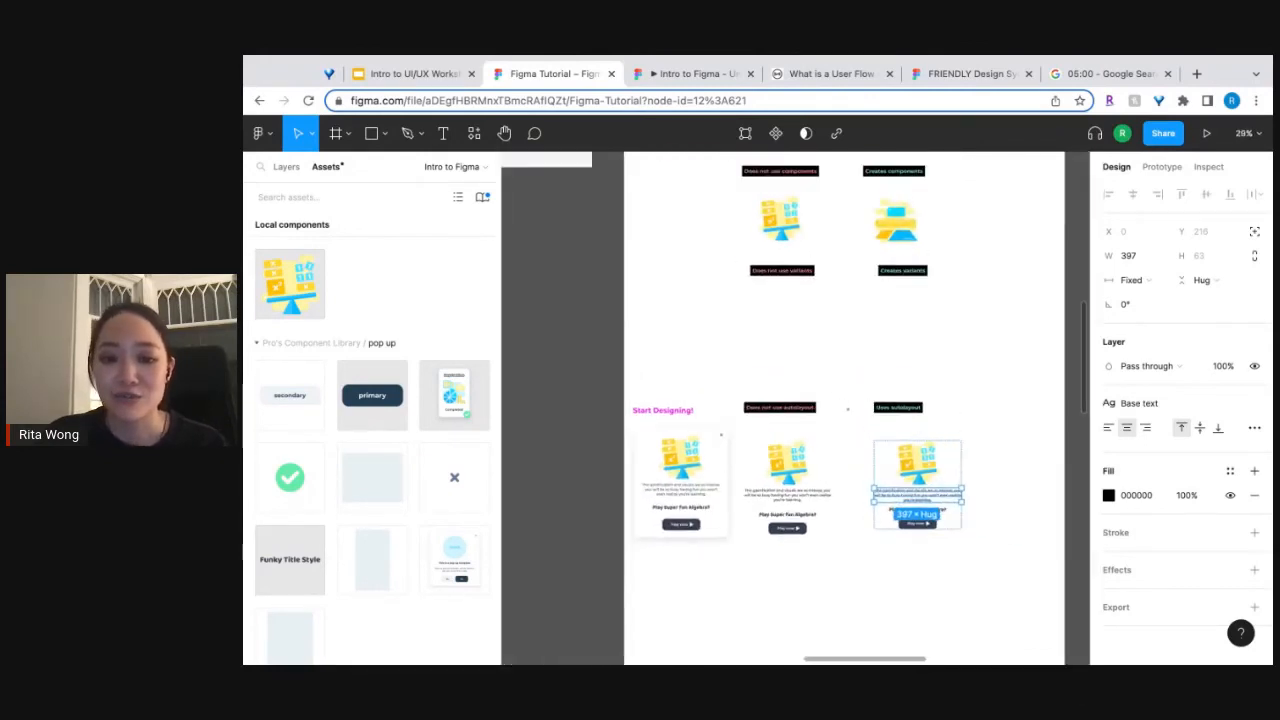
left_click_drag(683, 477, 1009, 478)
scroll(900, 470, "right", 3)
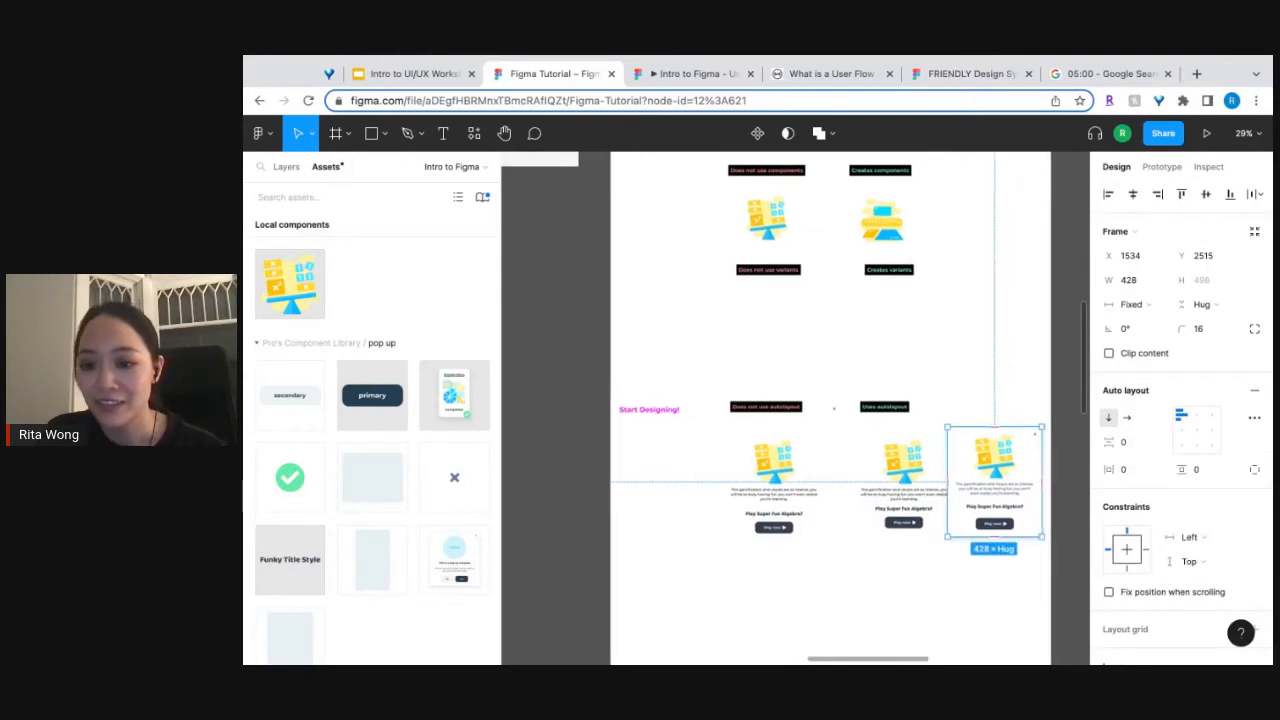
Move the auto layout frame from under "Uses autolayout" onto the dark canvas beside the reference pop-up.
left_click(765, 465)
left_click_drag(765, 465, 990, 455)
scroll(990, 445, "up", 3)
scroll(943, 453, "right", 3)
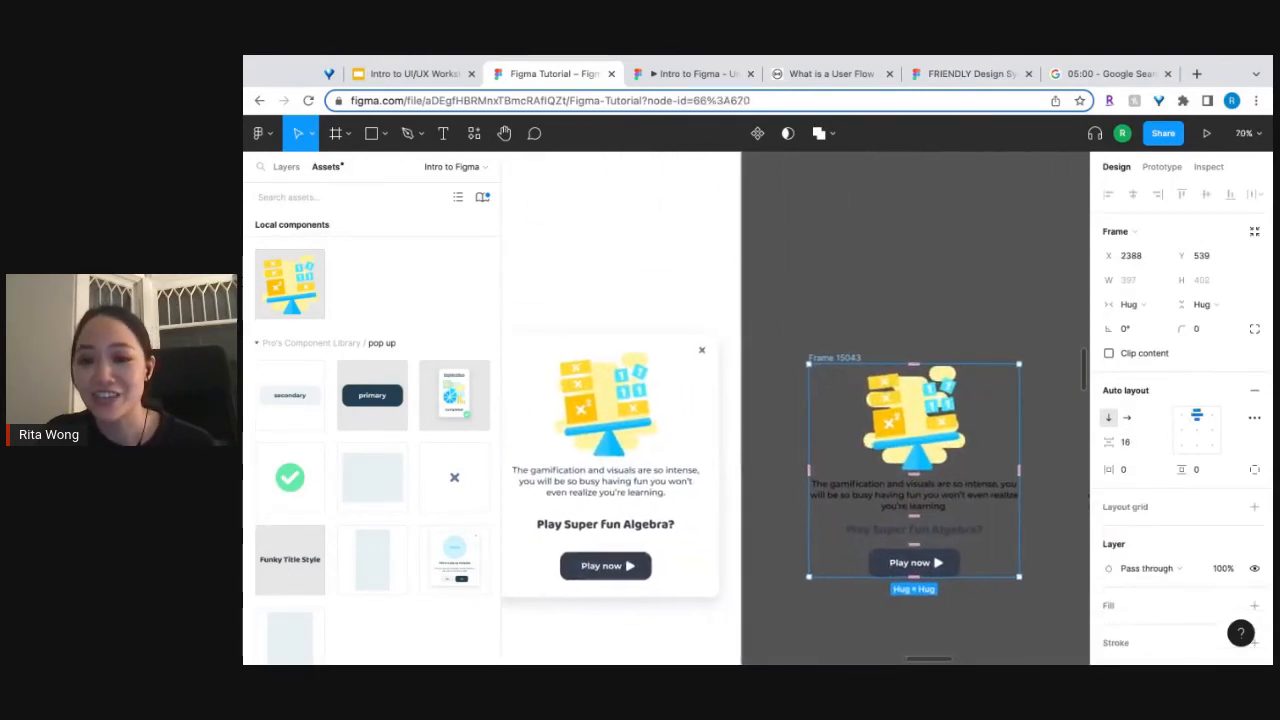
mouse_move(907, 453)
left_mouse_down()
mouse_move(881, 432)
mouse_move(898, 443)
left_mouse_up()
scroll(1051, 466, "down", 3)
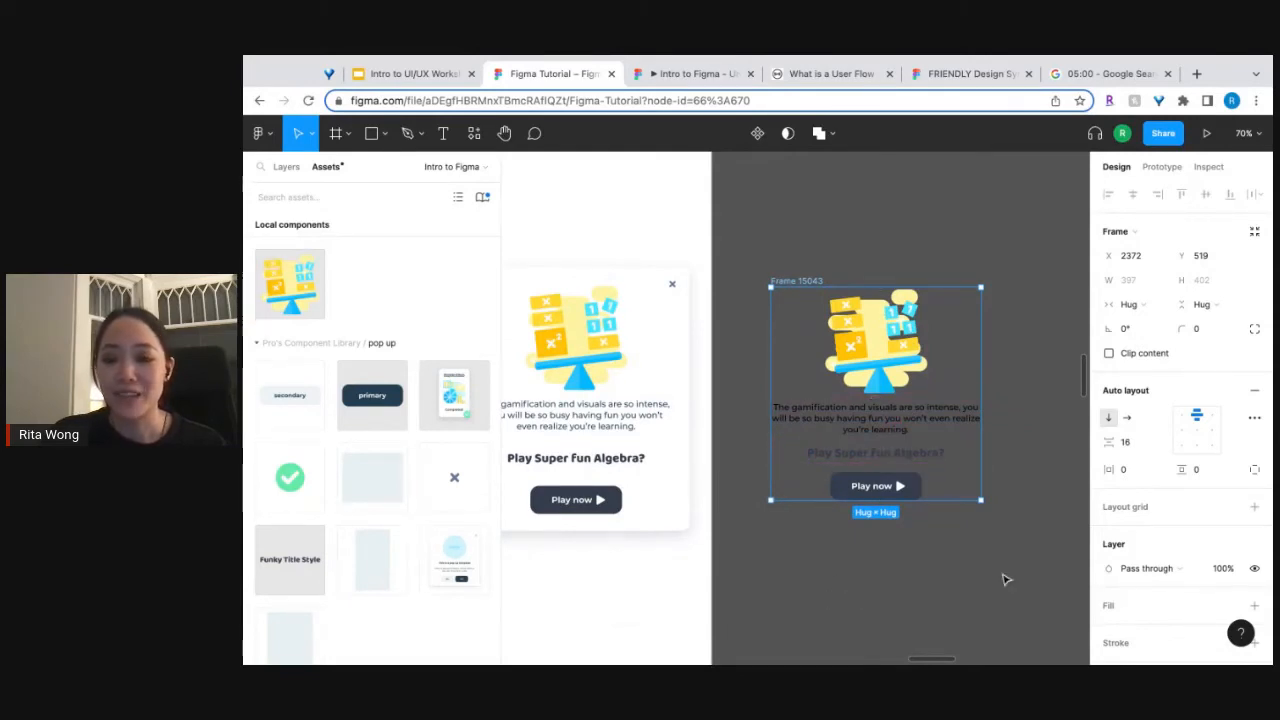
Fill the auto layout frame with the "white" color style and align its contents top center.
scroll(1188, 500, "down", 2)
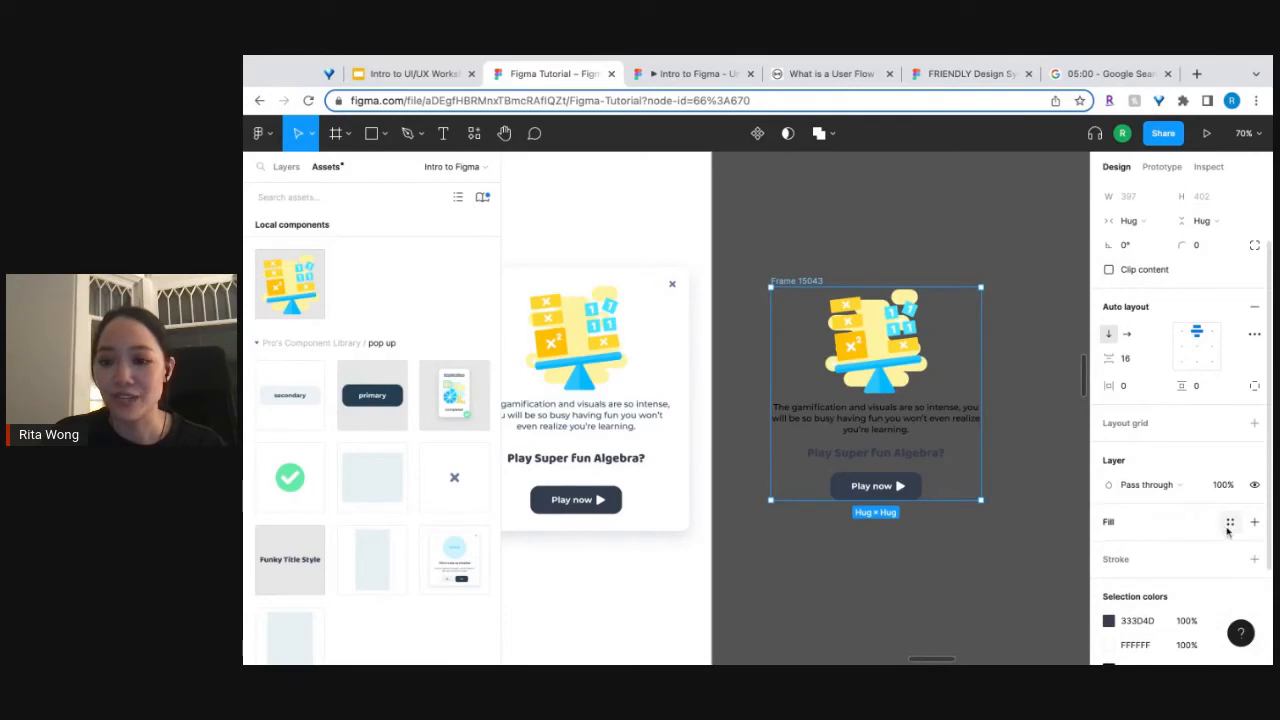
left_click(1229, 523)
left_click(1152, 638)
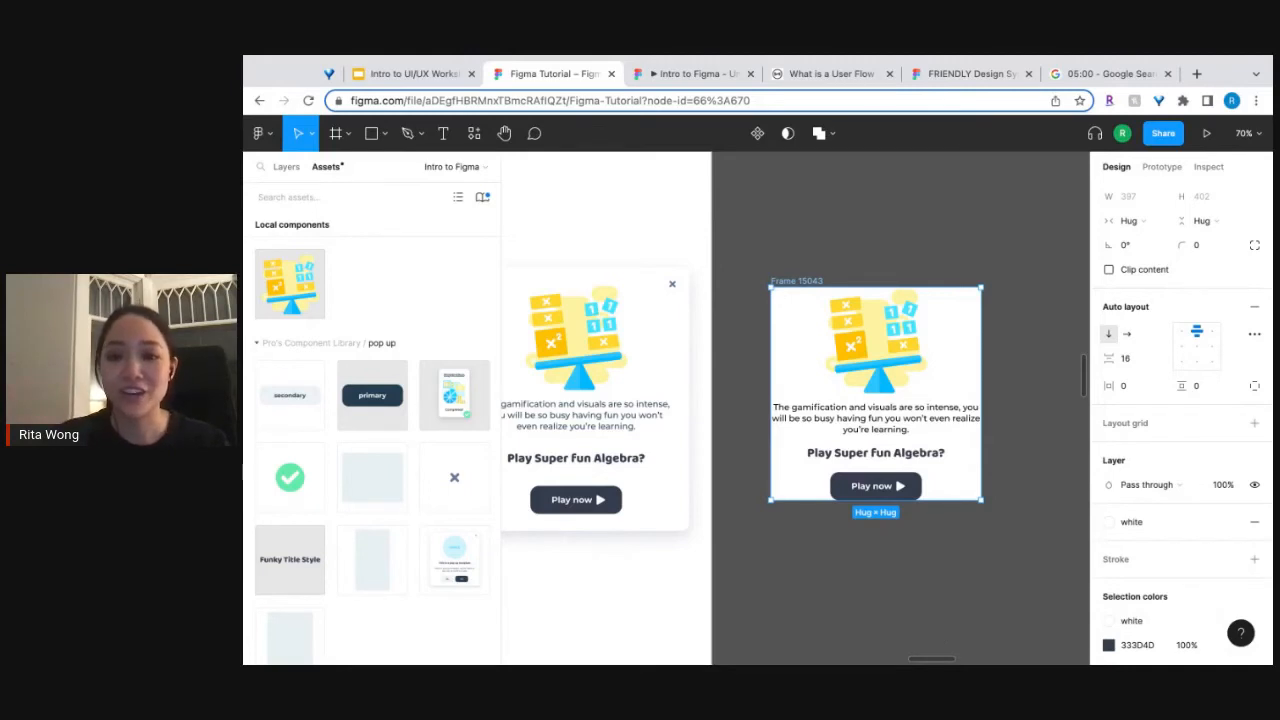
left_click(1196, 330)
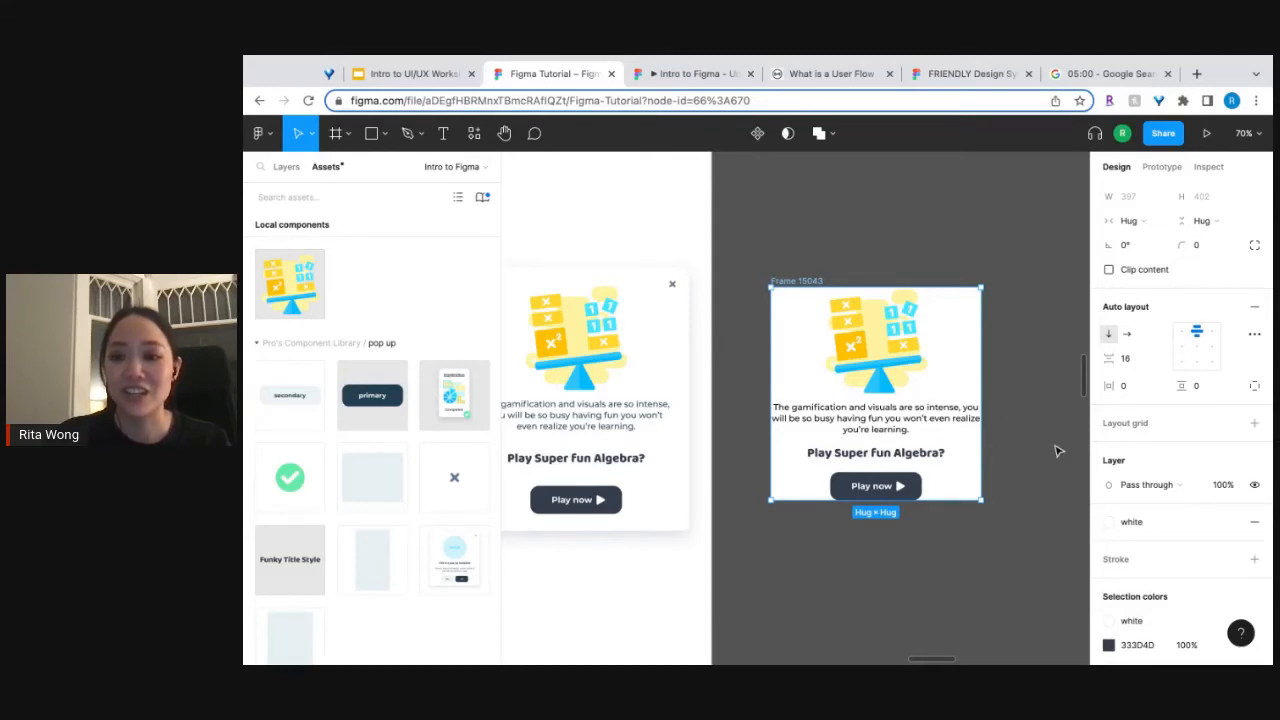
Set the auto layout frame's horizontal padding to 32 and its vertical padding to 32.
scroll(1058, 451, "left", 3)
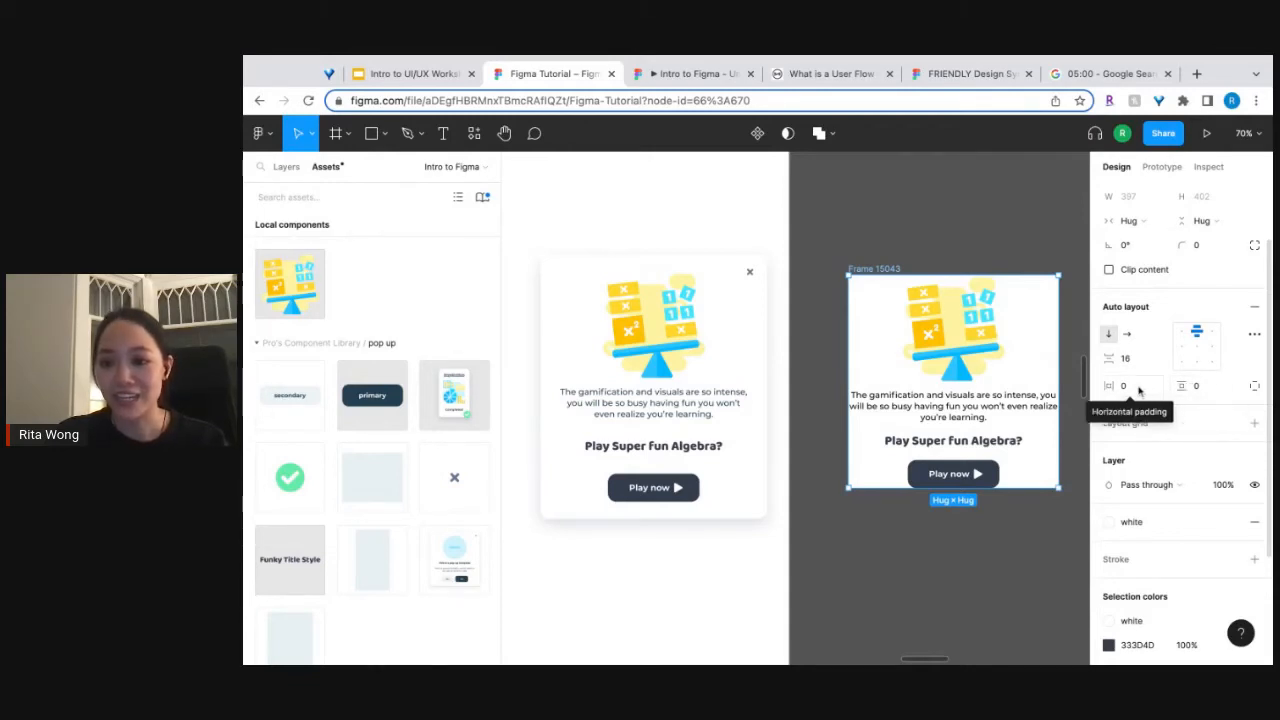
left_click(1137, 389)
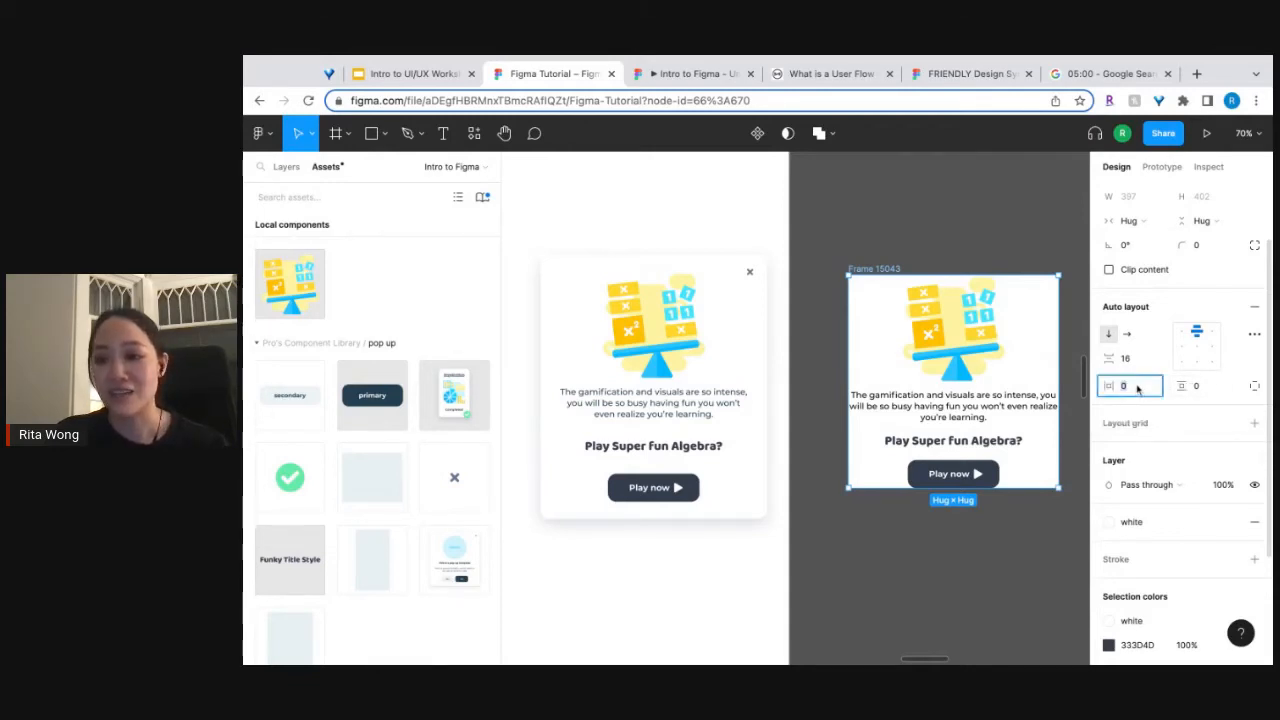
left_click(1209, 389)
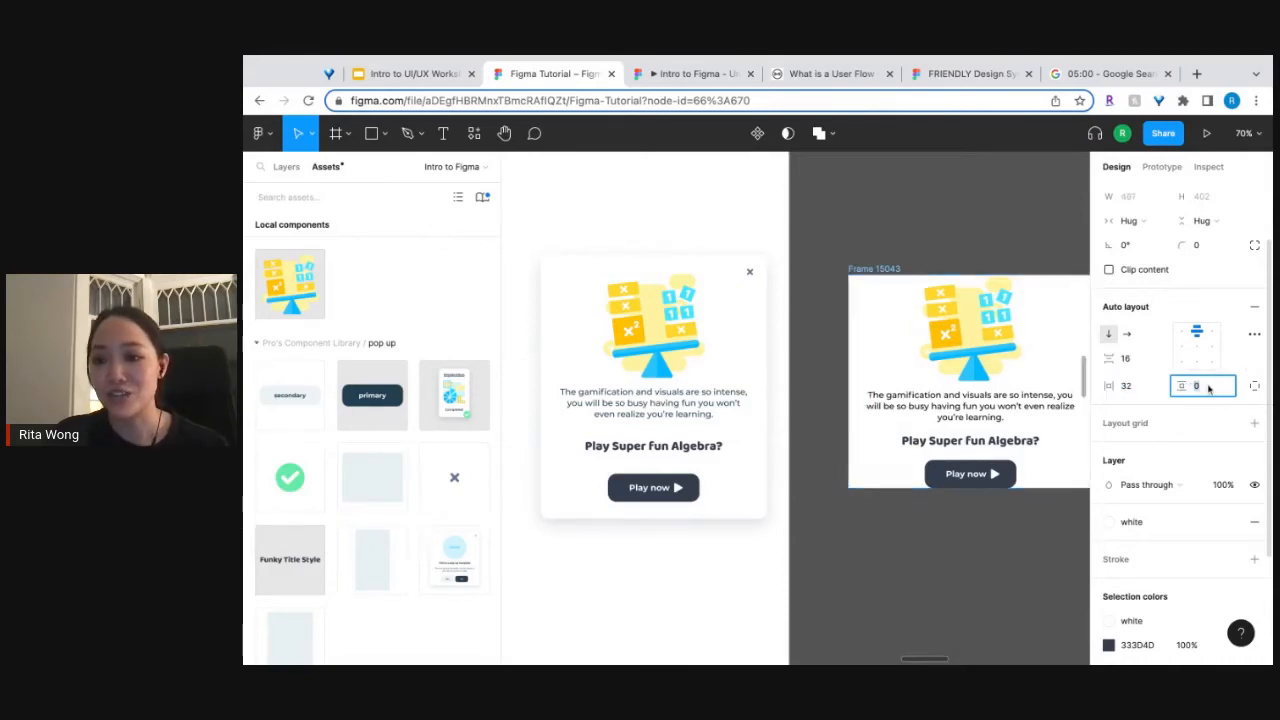
type("32")
key("Return")
scroll(962, 520, "right", 3)
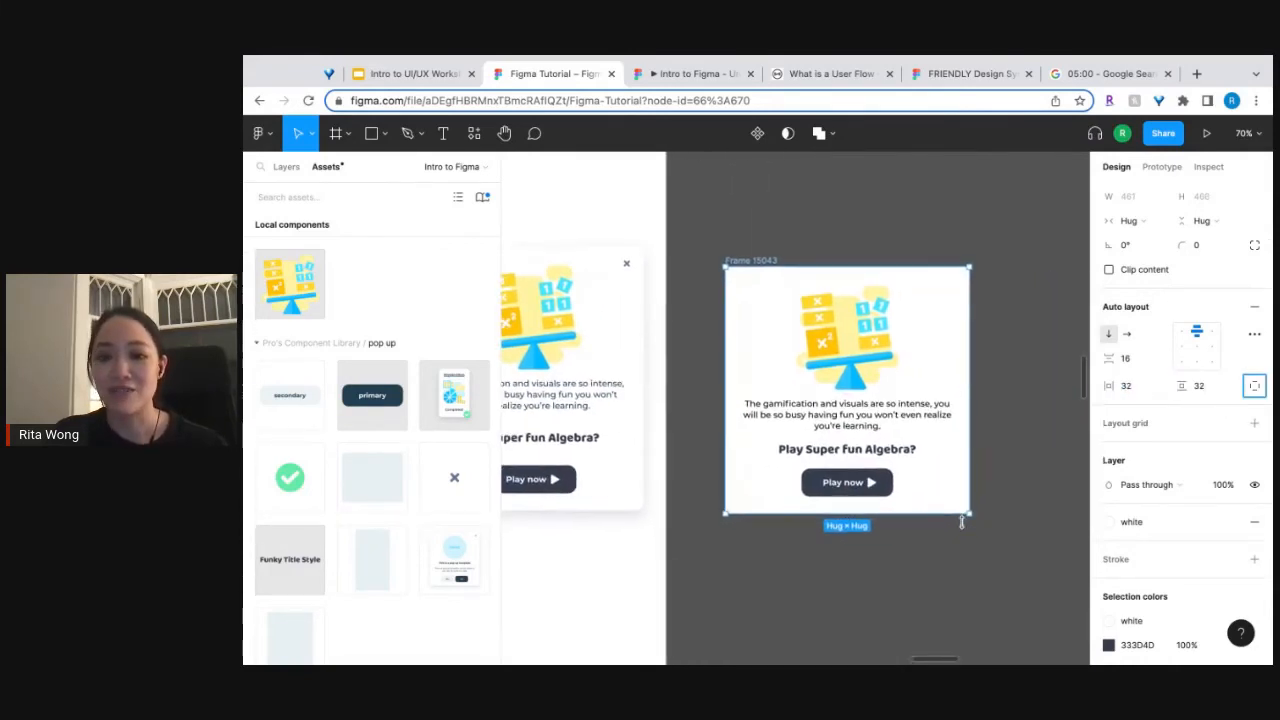
scroll(962, 520, "up", 2)
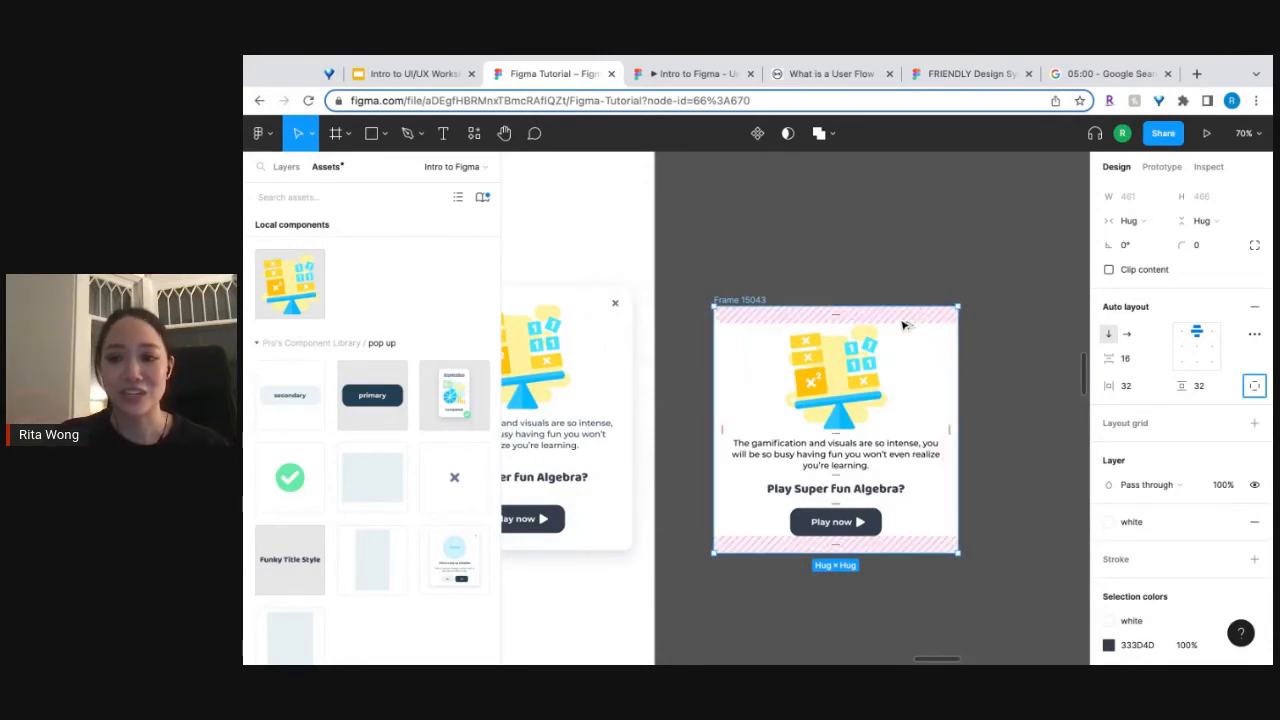
scroll(903, 325, "left", 3)
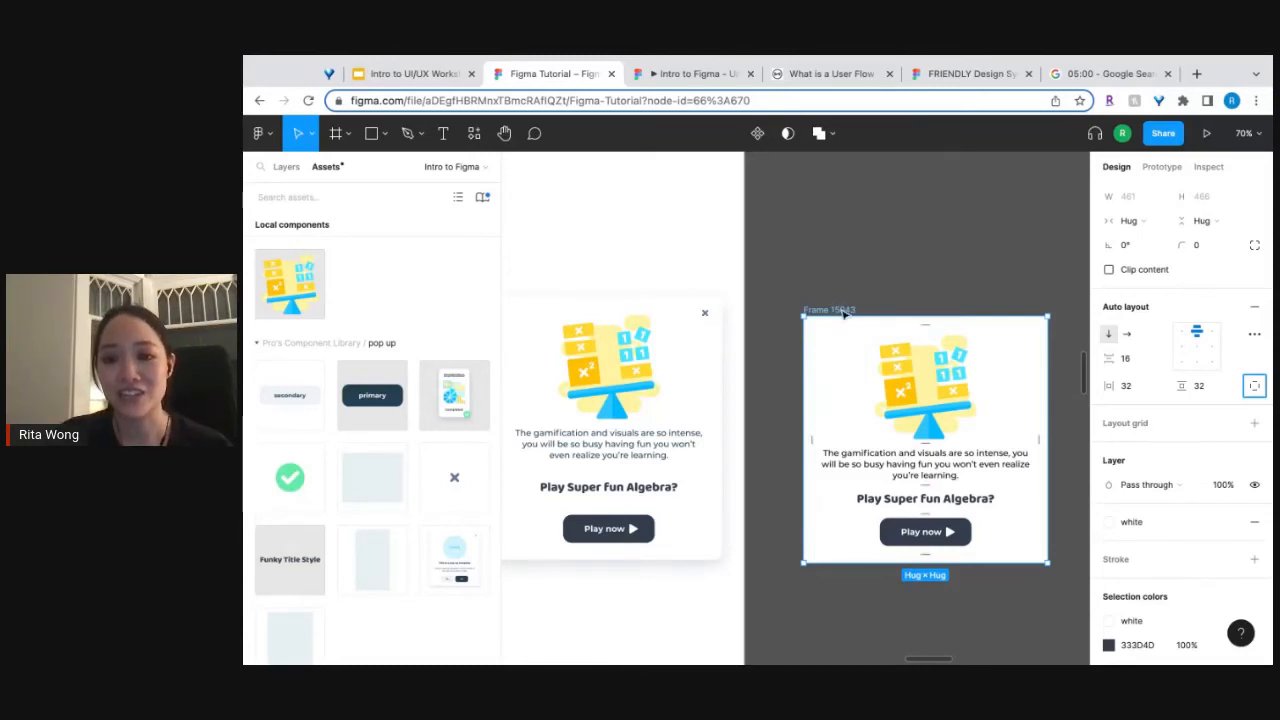
Shift the auto layout frame slightly closer to the reference pop-up and set its corner radius to 16.
left_click_drag(843, 314, 826, 297)
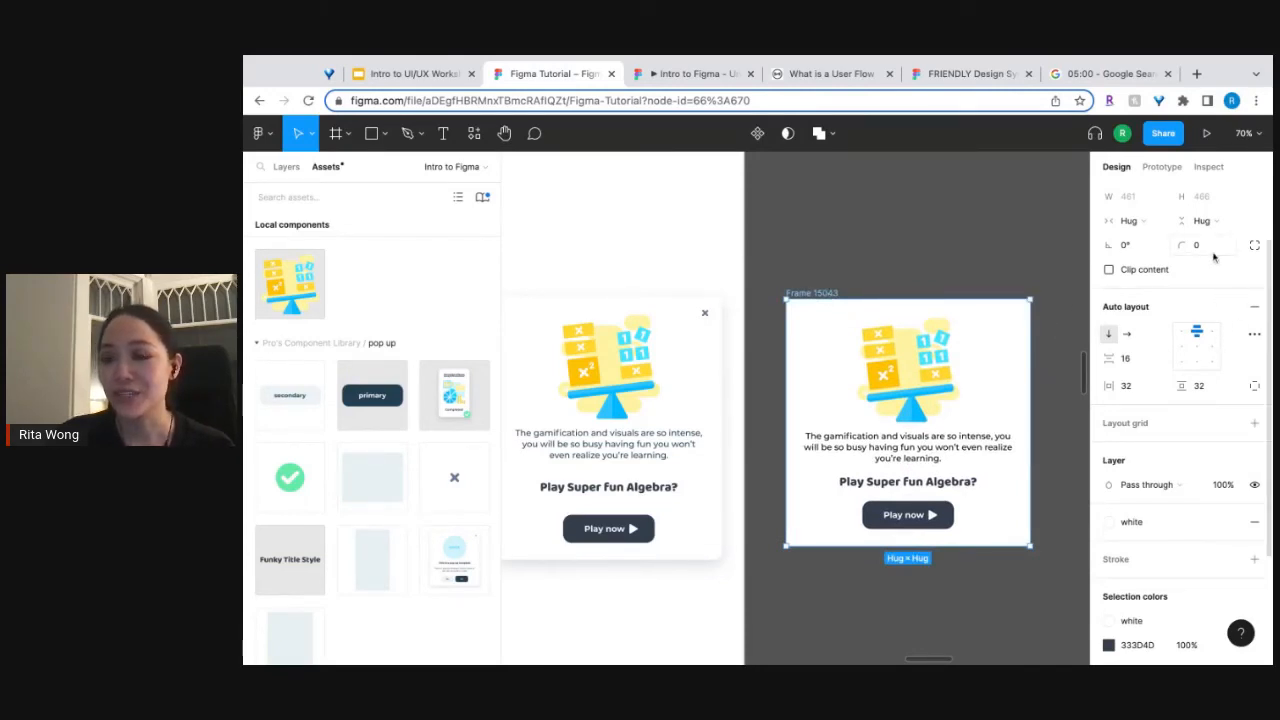
scroll(1213, 257, "up", 2)
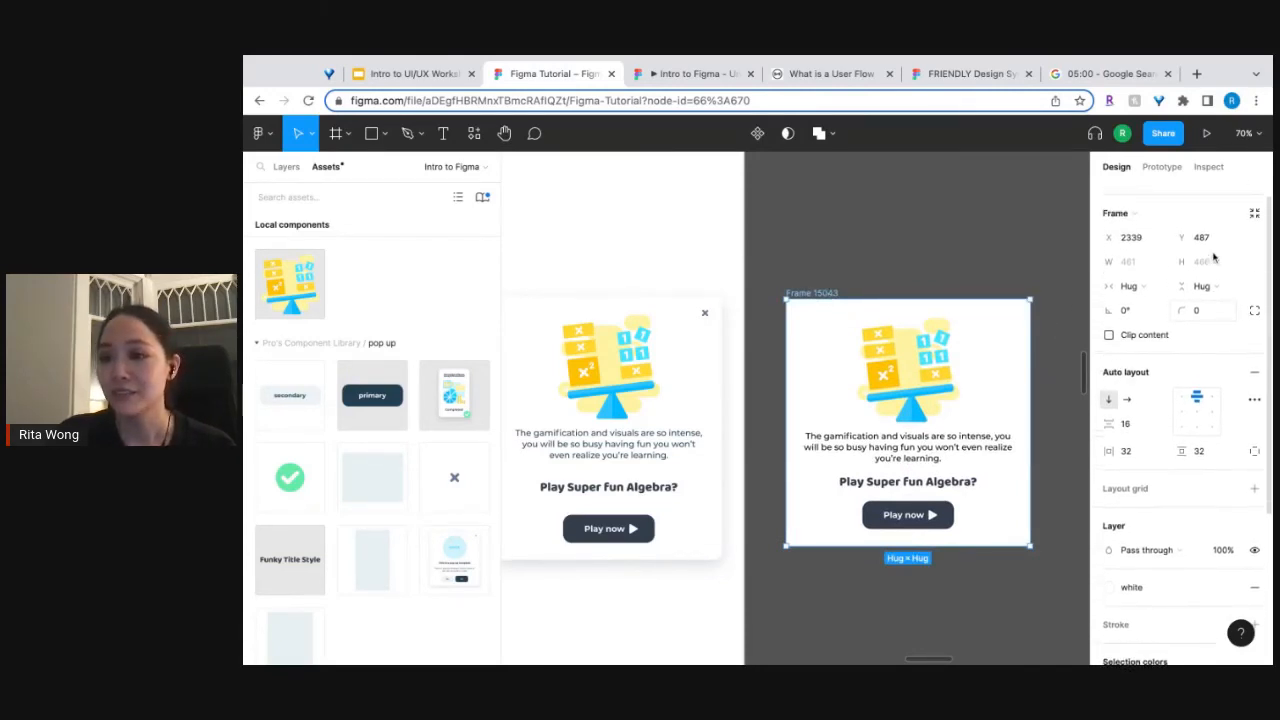
left_click(1212, 314)
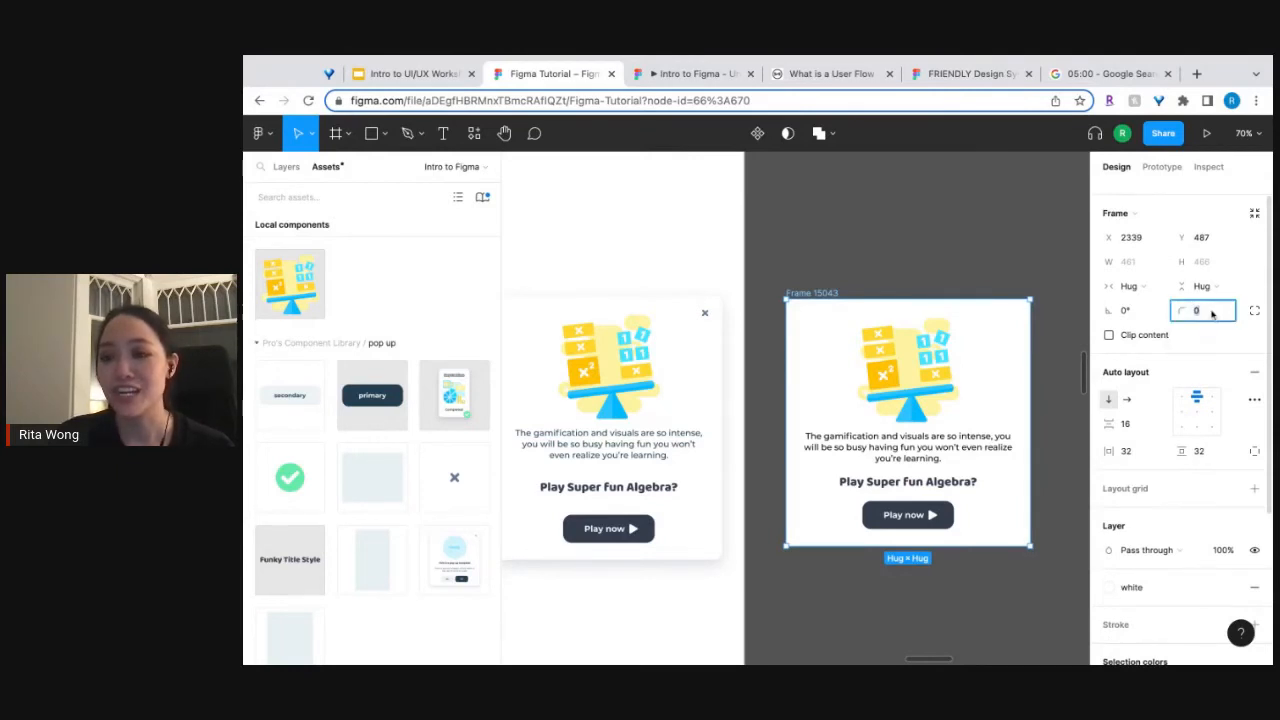
key("Return")
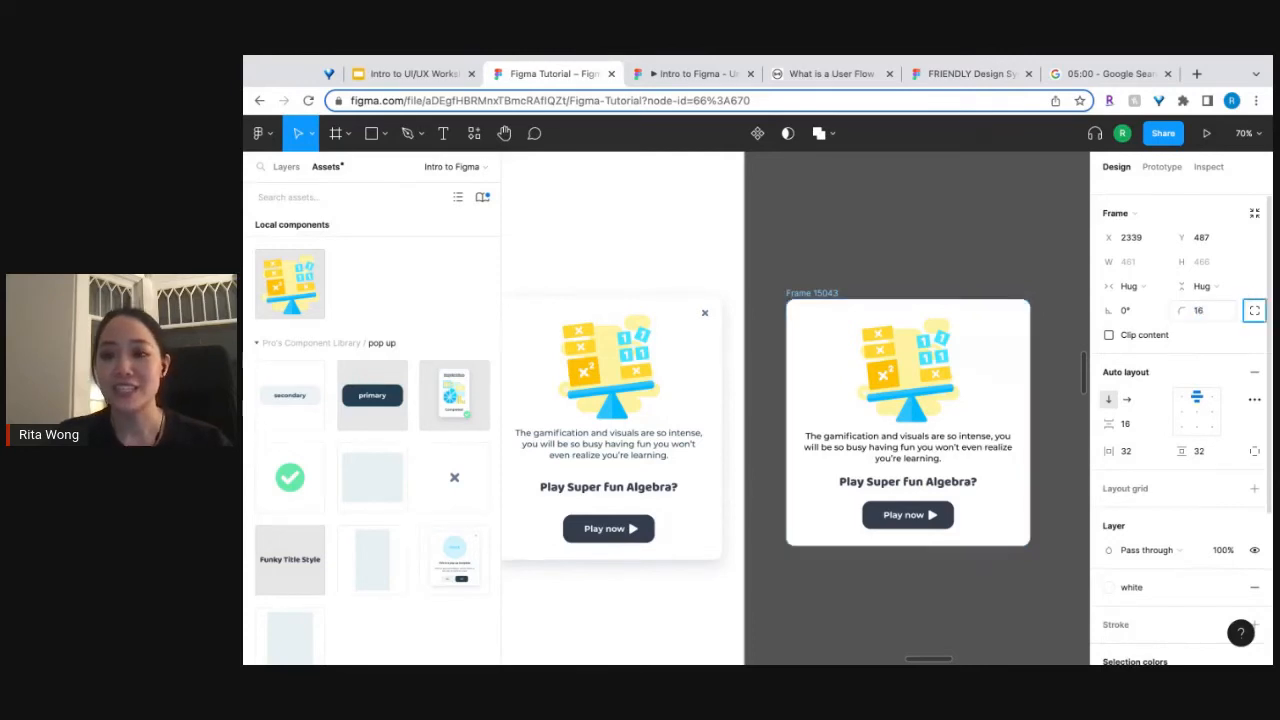
left_click(1006, 246)
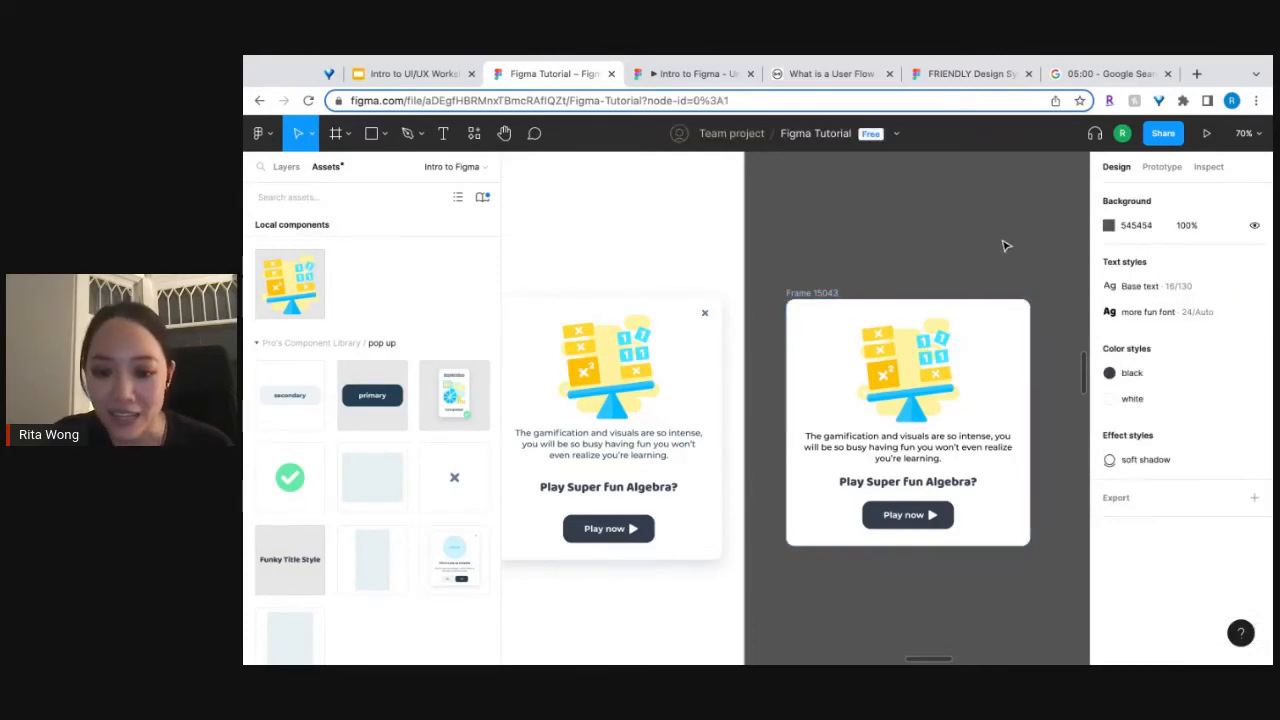
Move the white rounded pop-up frame back onto the page under the "Uses autolayout" label.
scroll(859, 410, "down", 4)
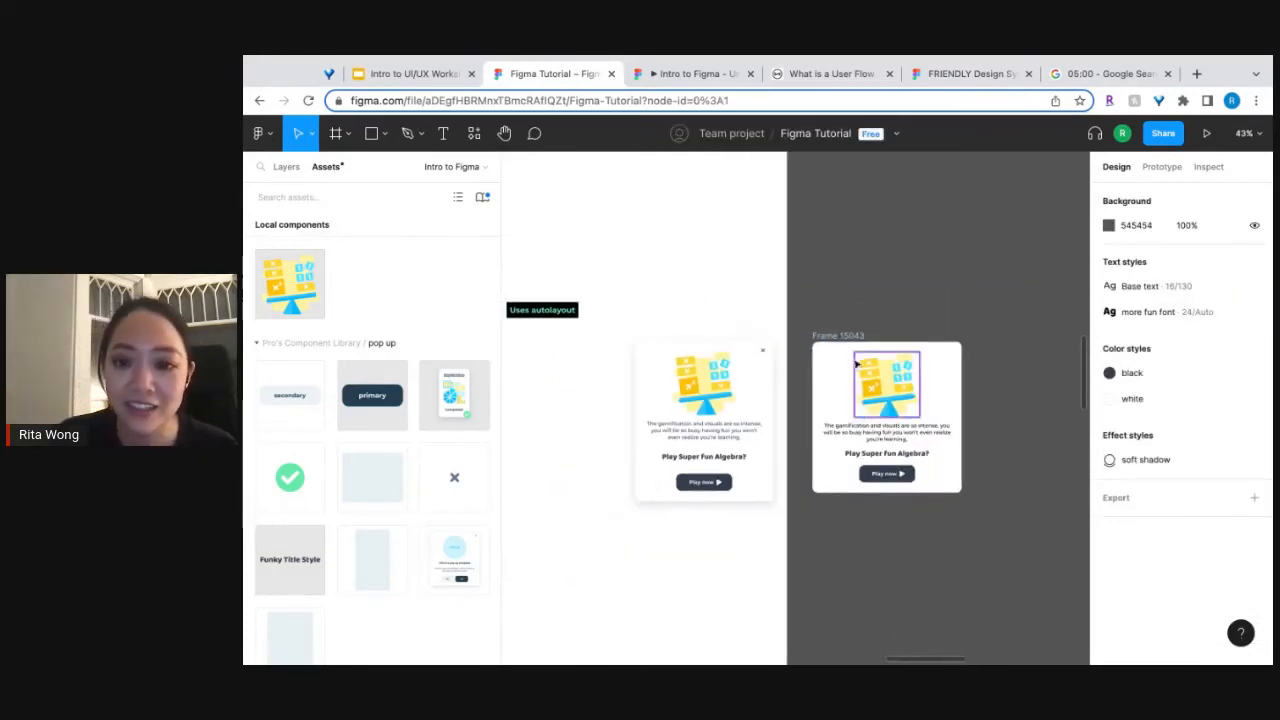
left_click_drag(847, 343, 675, 348)
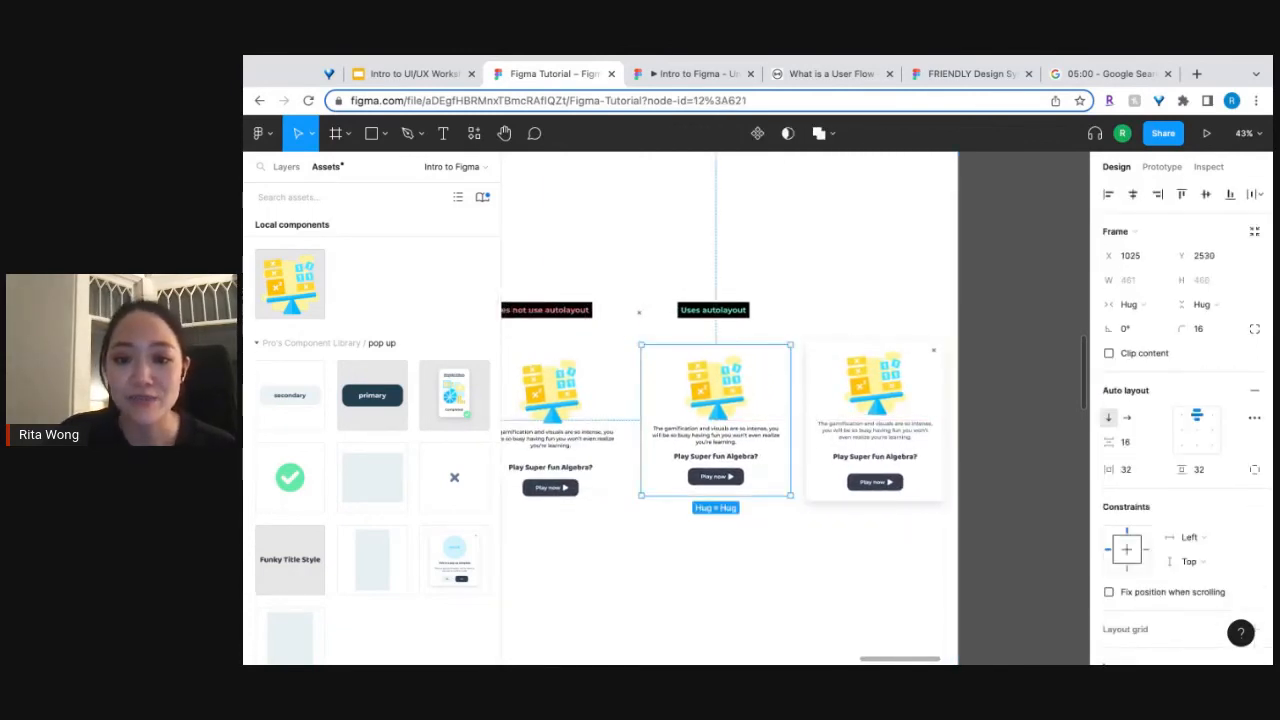
left_click(814, 574)
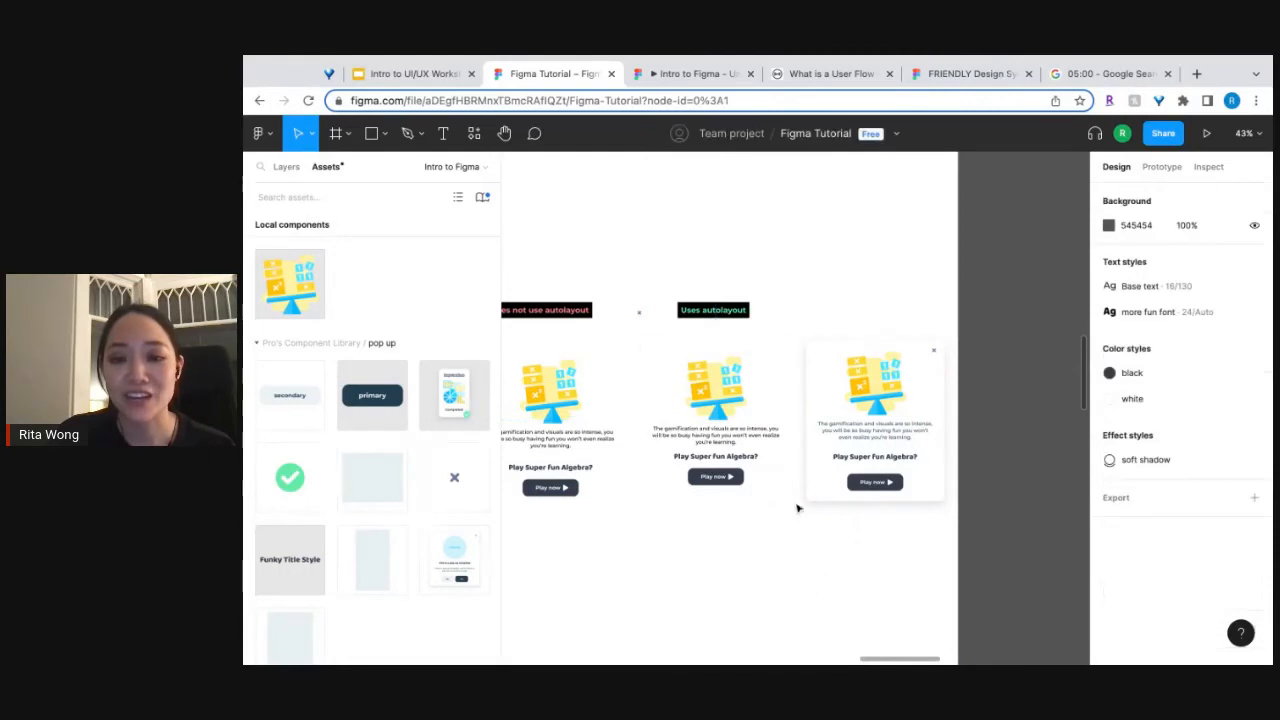
Apply the "soft shadow" effect style to the white pop-up frame under the "Uses autolayout" label.
left_click(770, 473)
scroll(1157, 575, "down", 5)
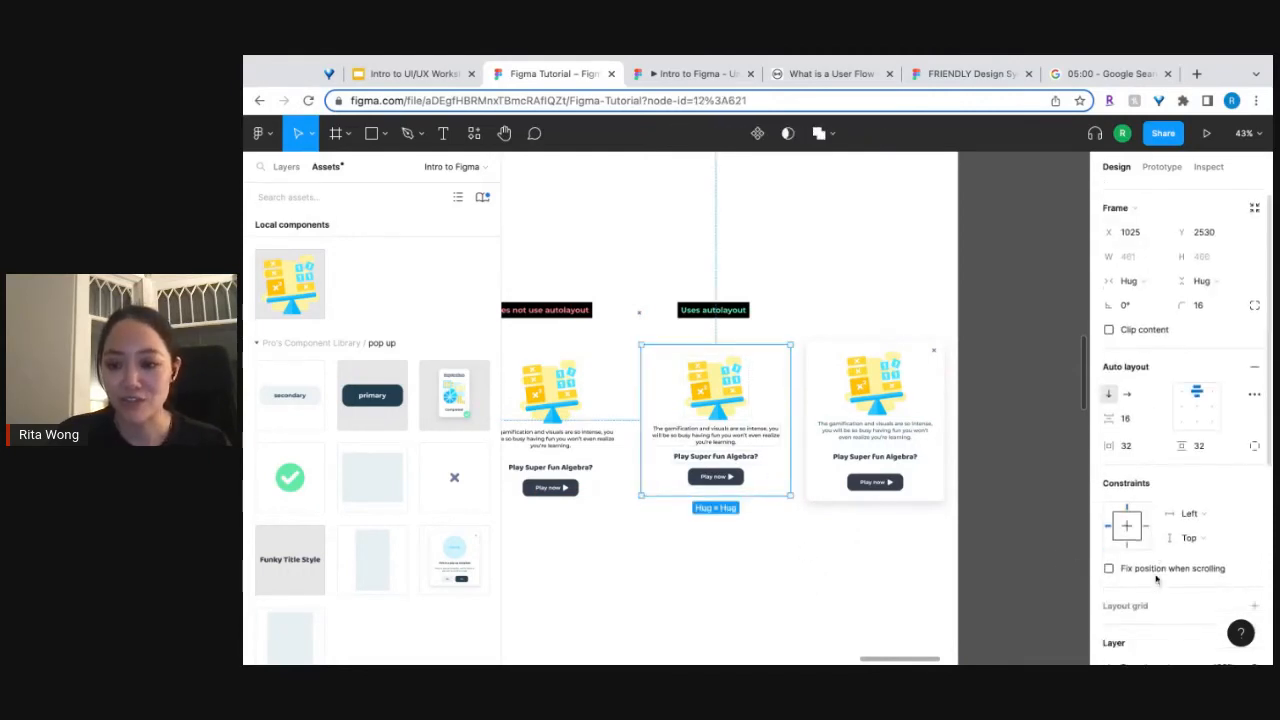
left_click(1231, 571)
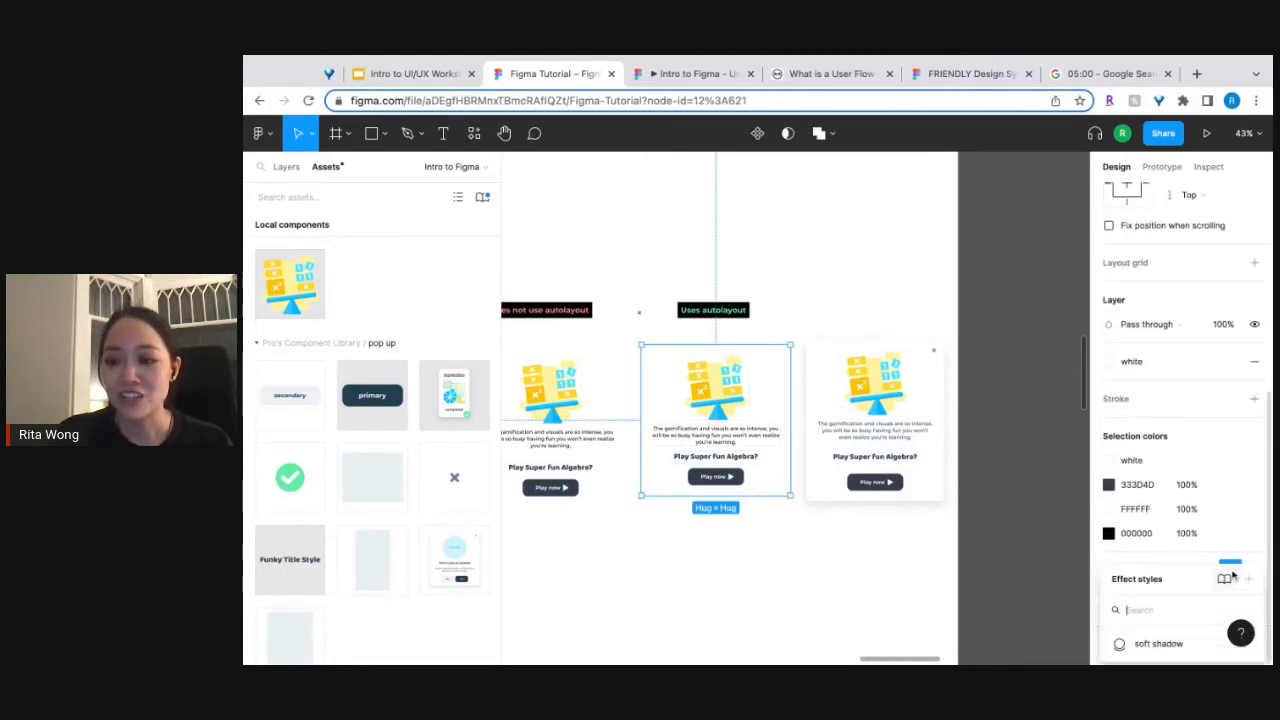
left_click(1160, 644)
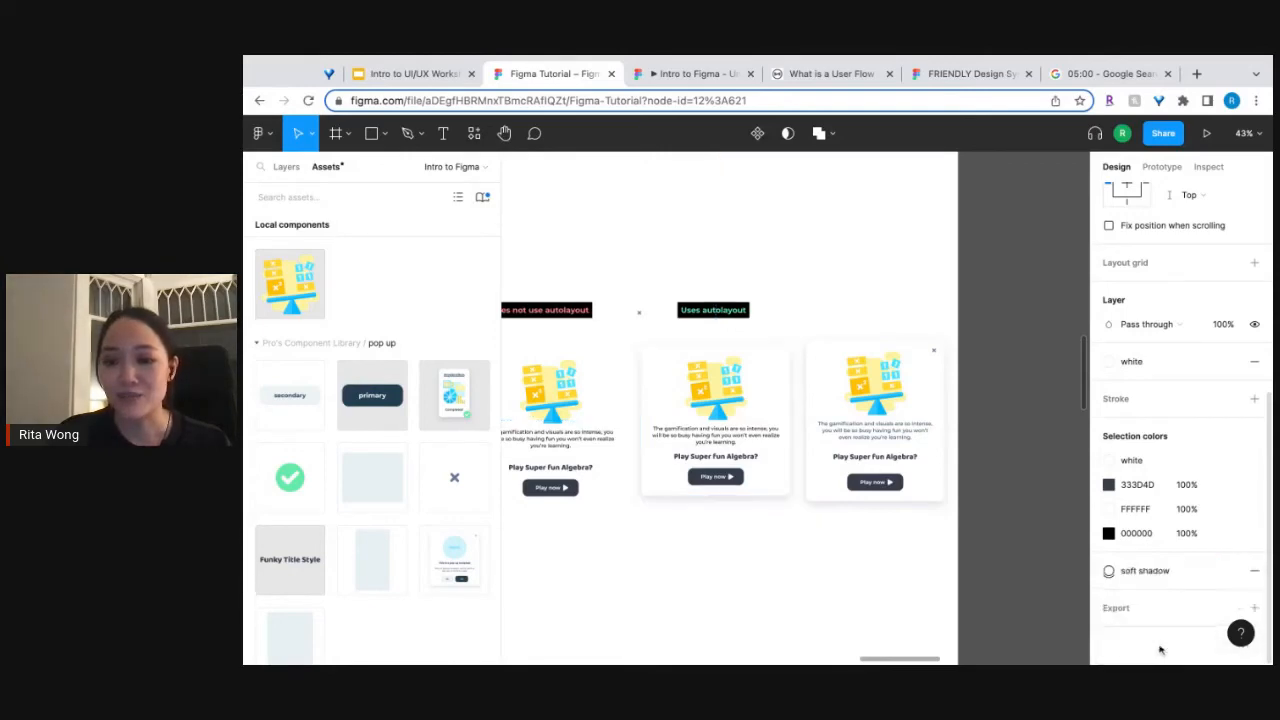
left_click(787, 580)
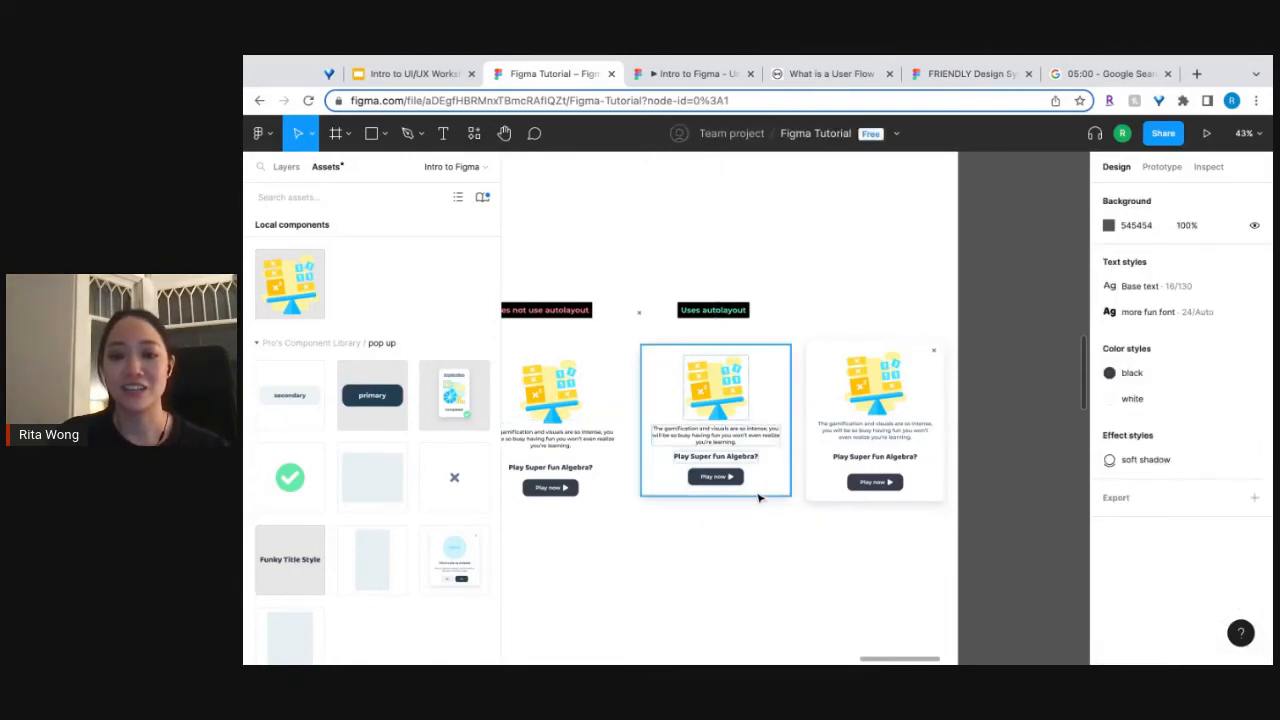
Move the reference pop-up with the close icon off the white page onto the grey canvas beside it.
scroll(758, 498, "up", 5)
scroll(758, 498, "down", 3)
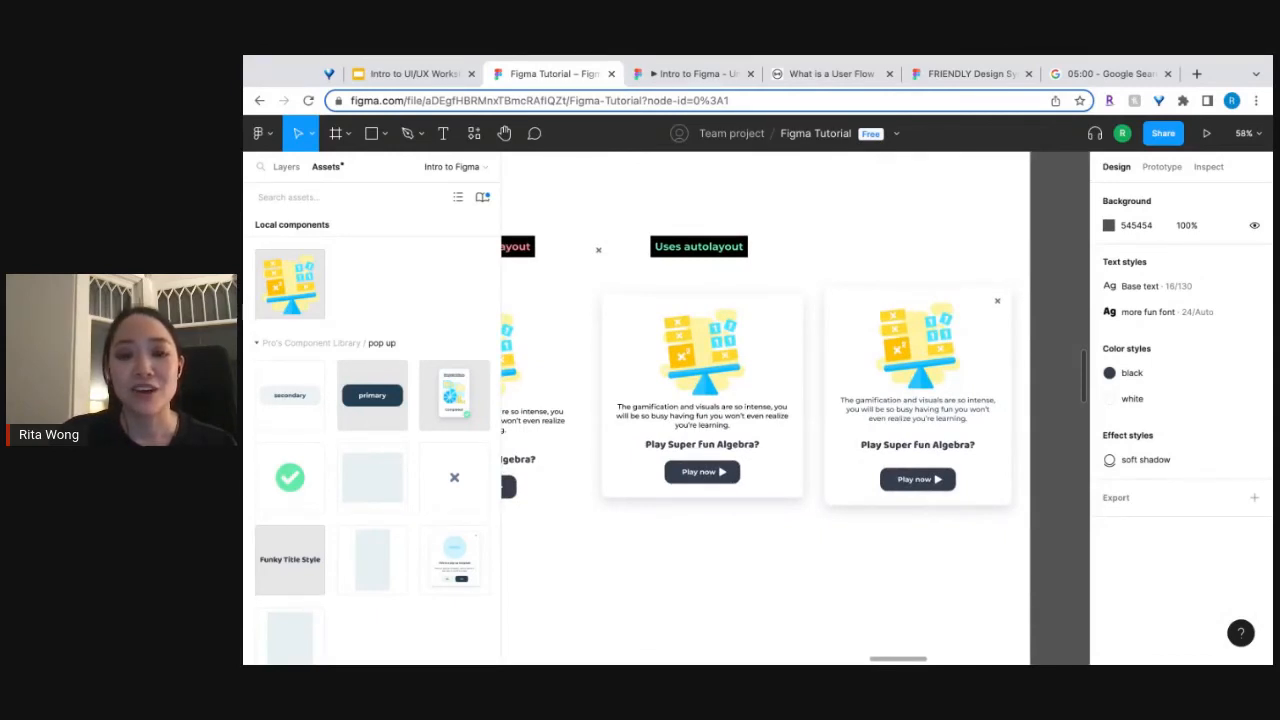
scroll(708, 480, "left", 2)
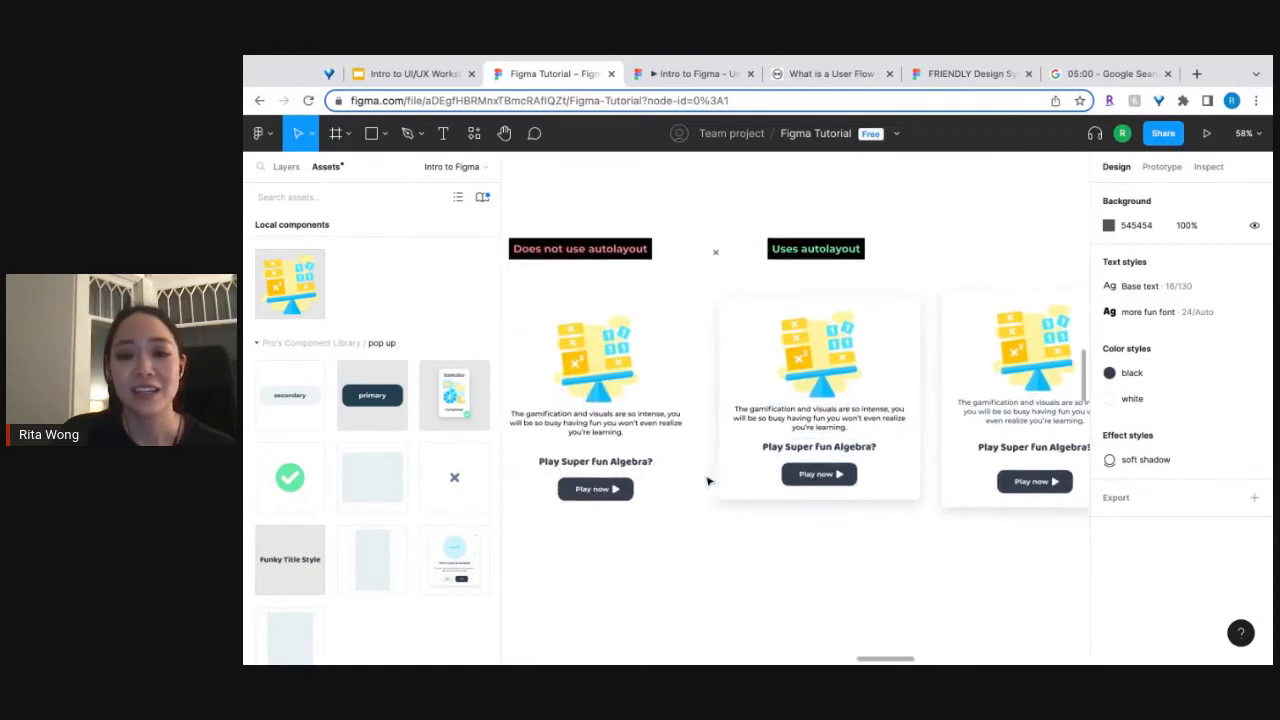
scroll(708, 480, "down", 3)
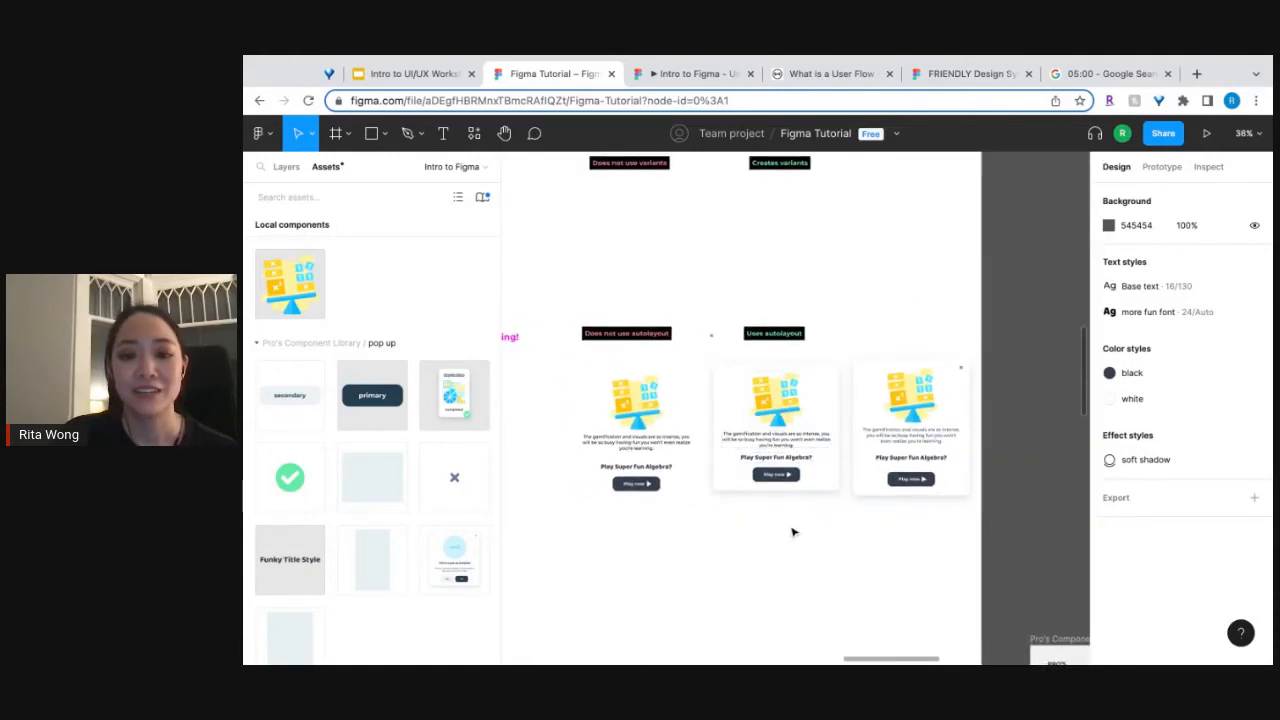
left_click_drag(889, 424, 1005, 424)
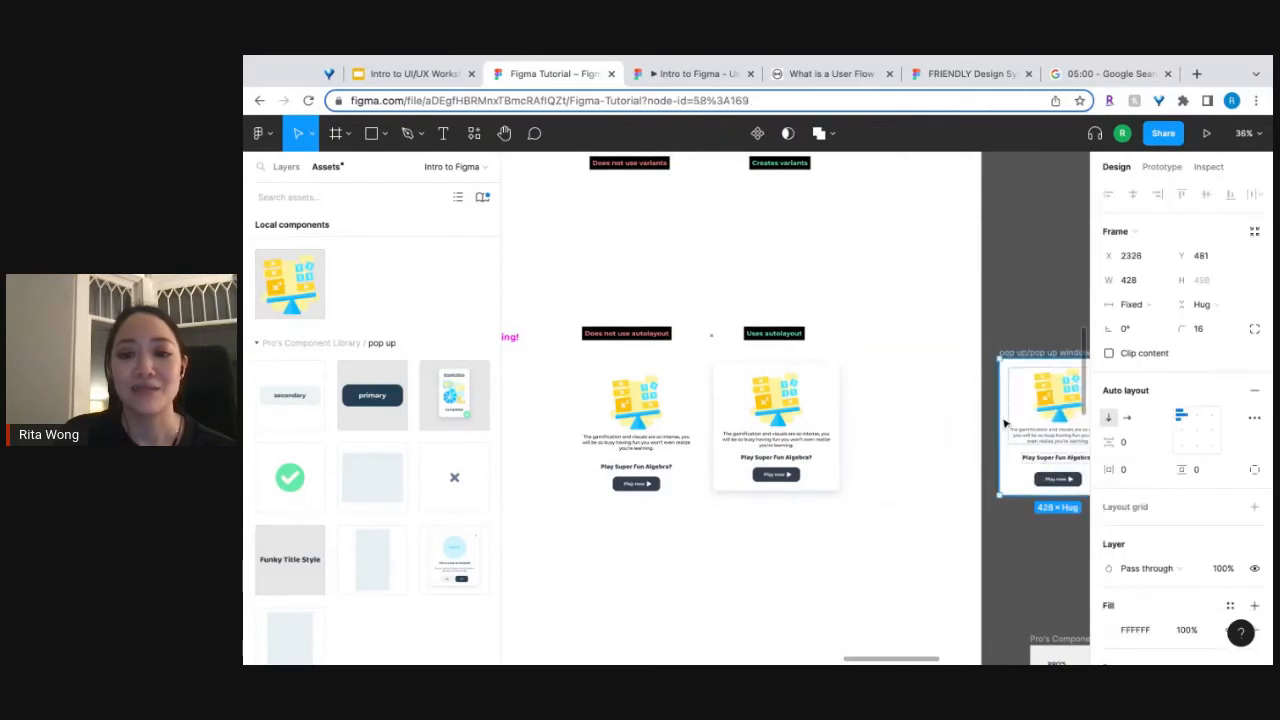
Shift the pop-up under "Does not use autolayout" slightly left and level its top edge with the auto layout pop-up.
left_click_drag(663, 451, 652, 441)
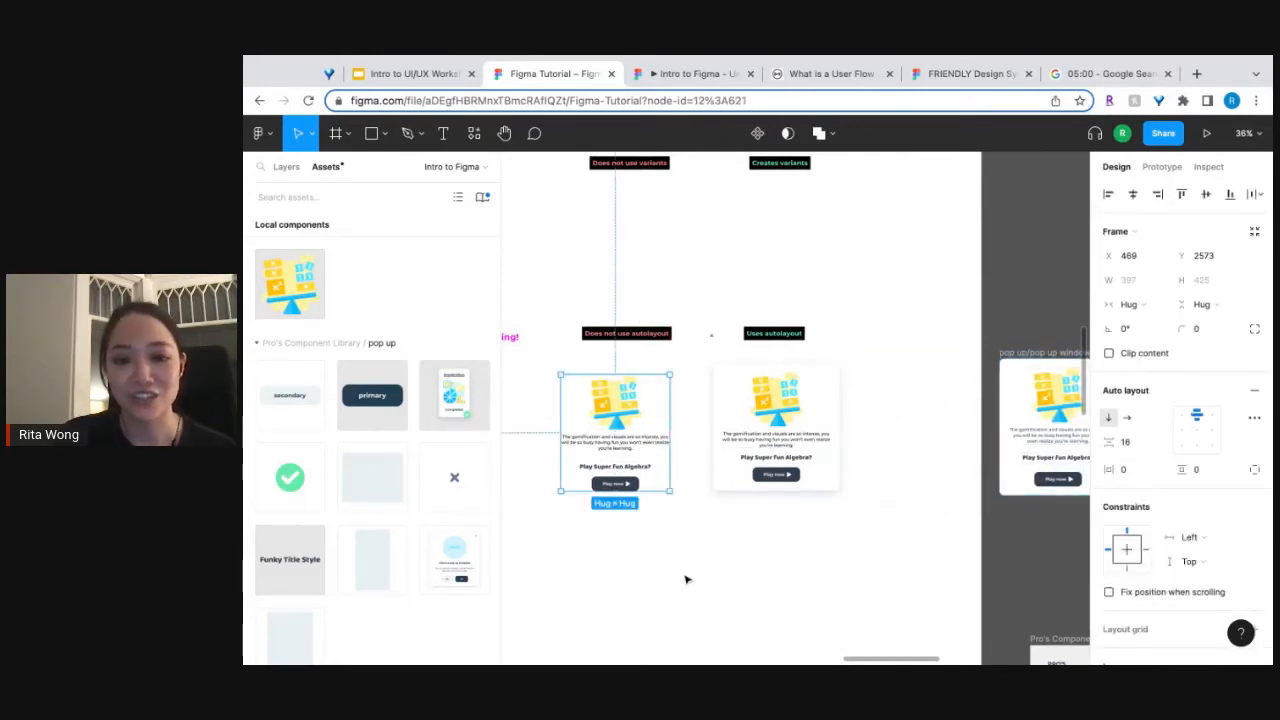
scroll(650, 466, "up", 5)
scroll(650, 466, "up", 1)
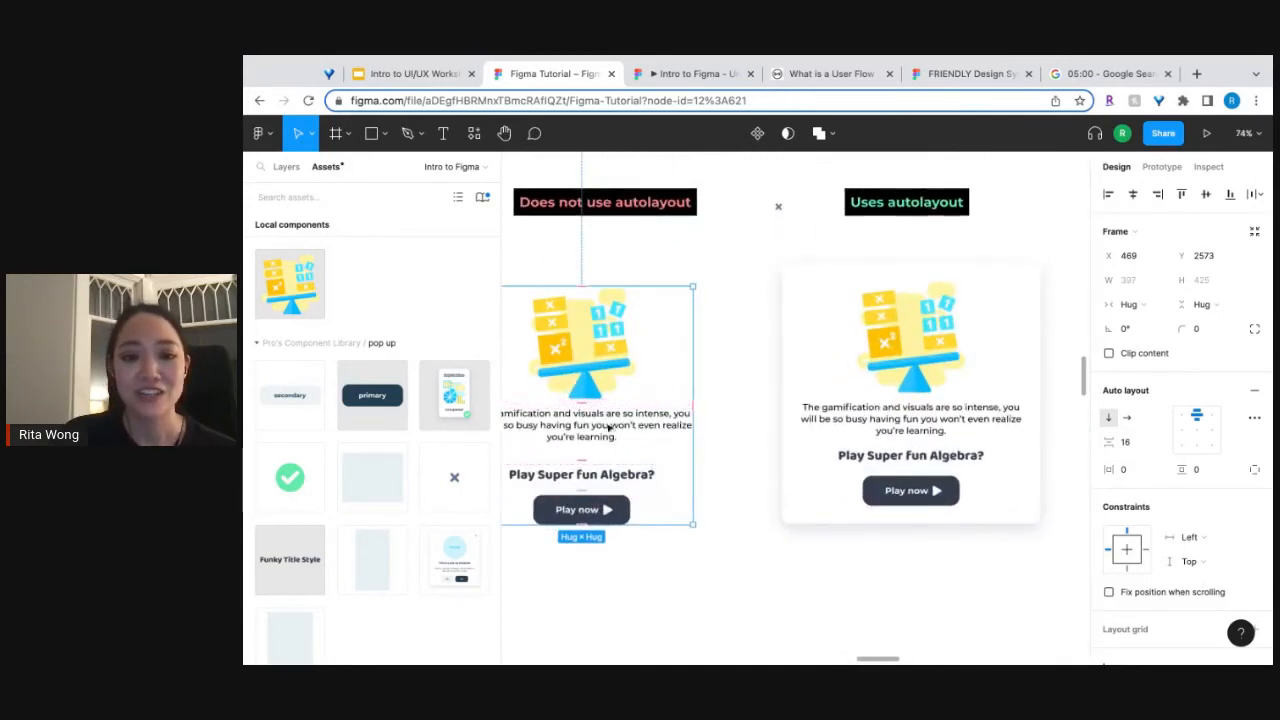
left_click_drag(590, 374, 590, 350)
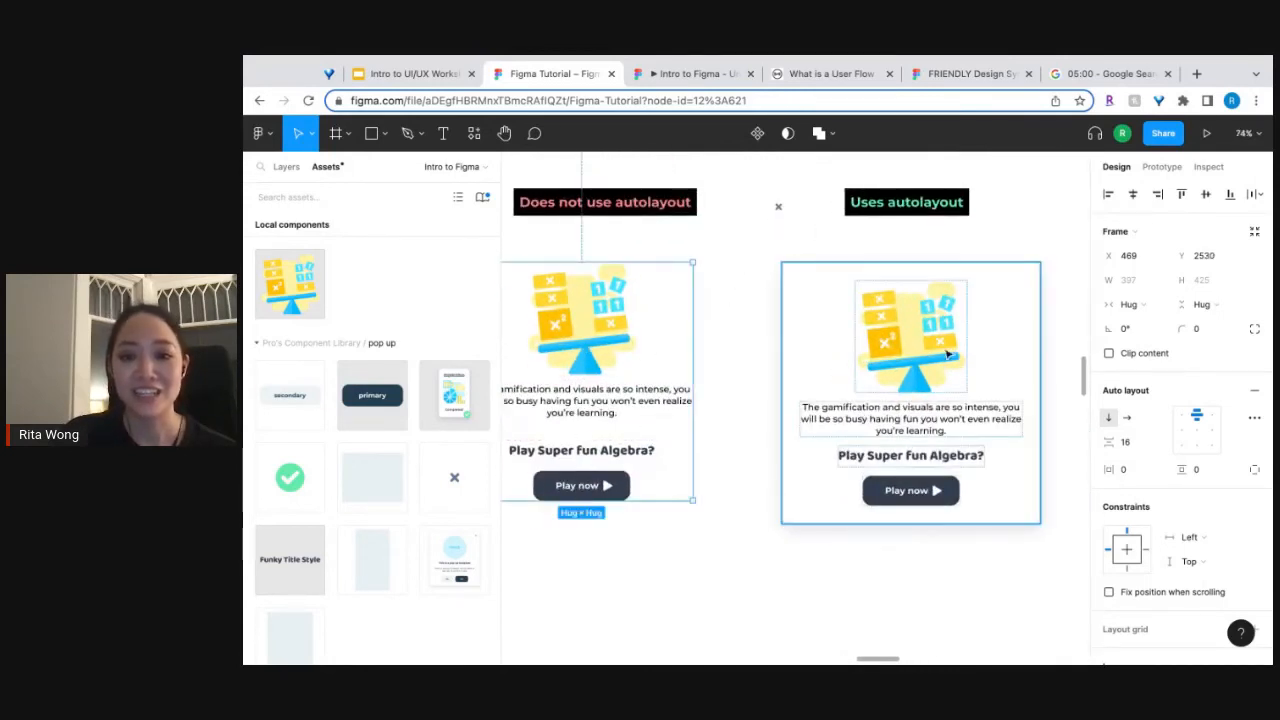
left_click(864, 571)
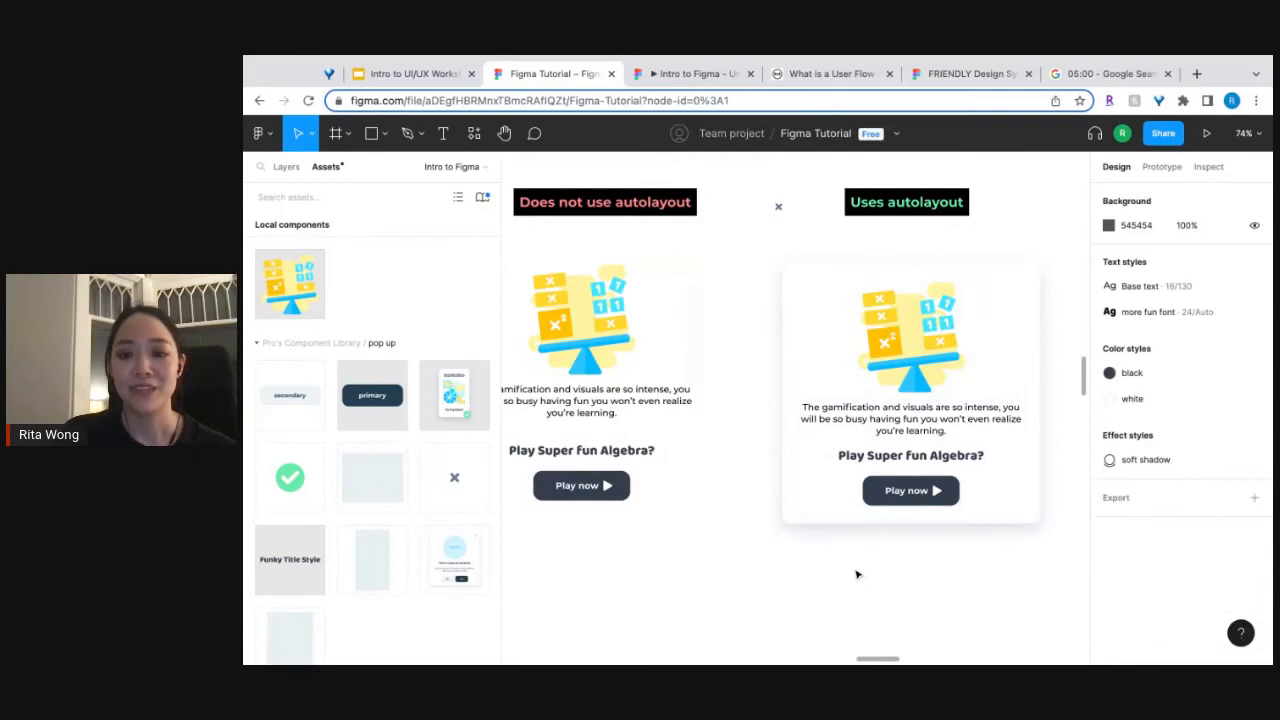
Reorder the "Play Super fun Algebra?" heading to the top of the auto layout pop-up, above the illustration.
left_click(968, 465)
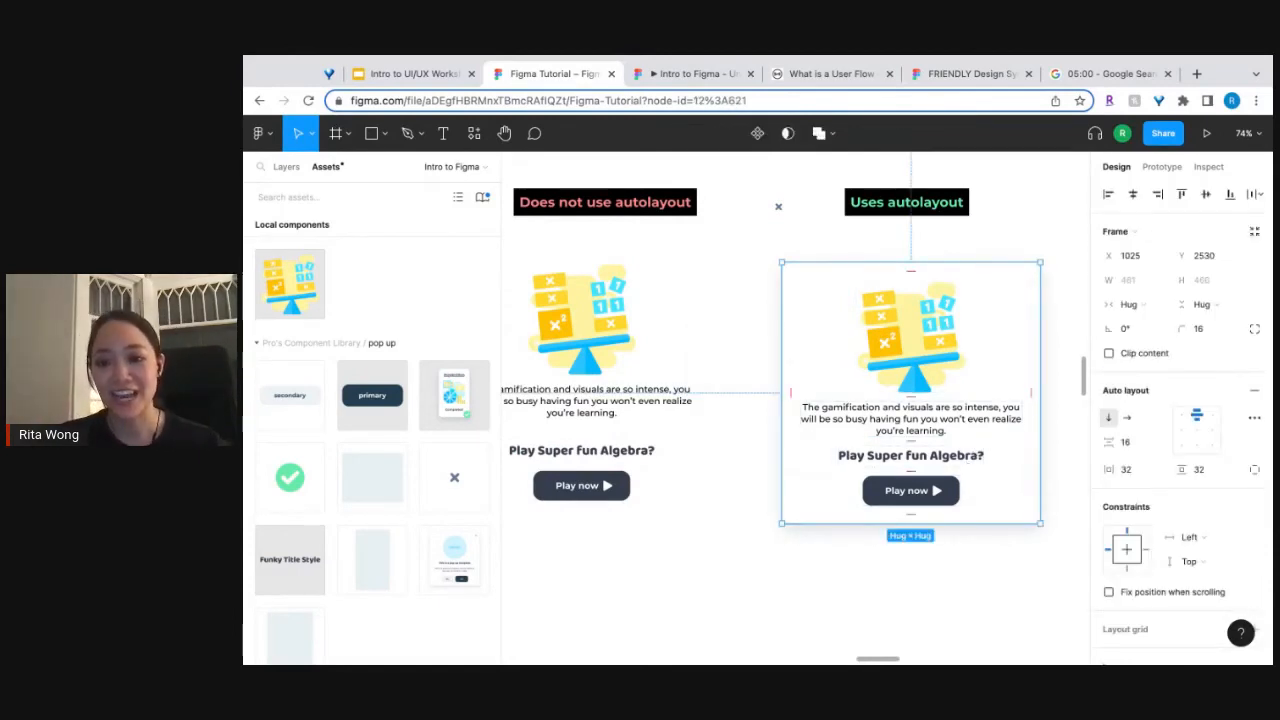
double_click(968, 463)
double_click(968, 463)
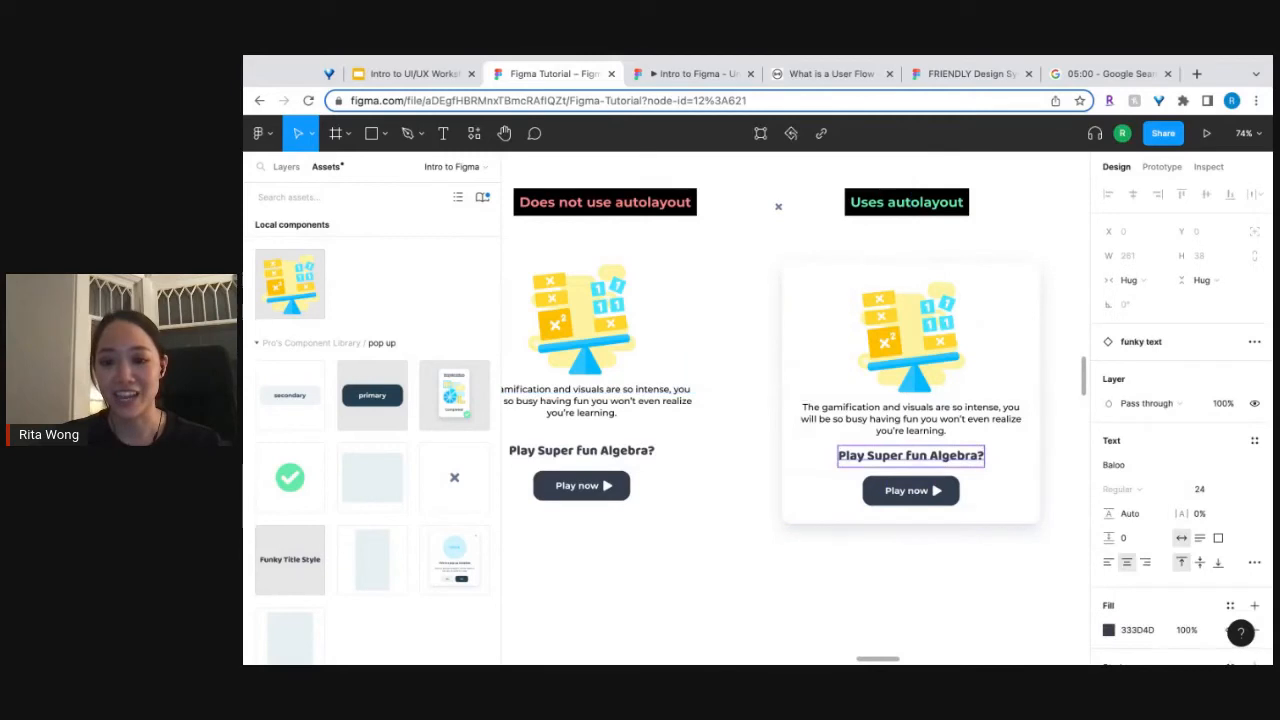
left_click(975, 543)
double_click(948, 458)
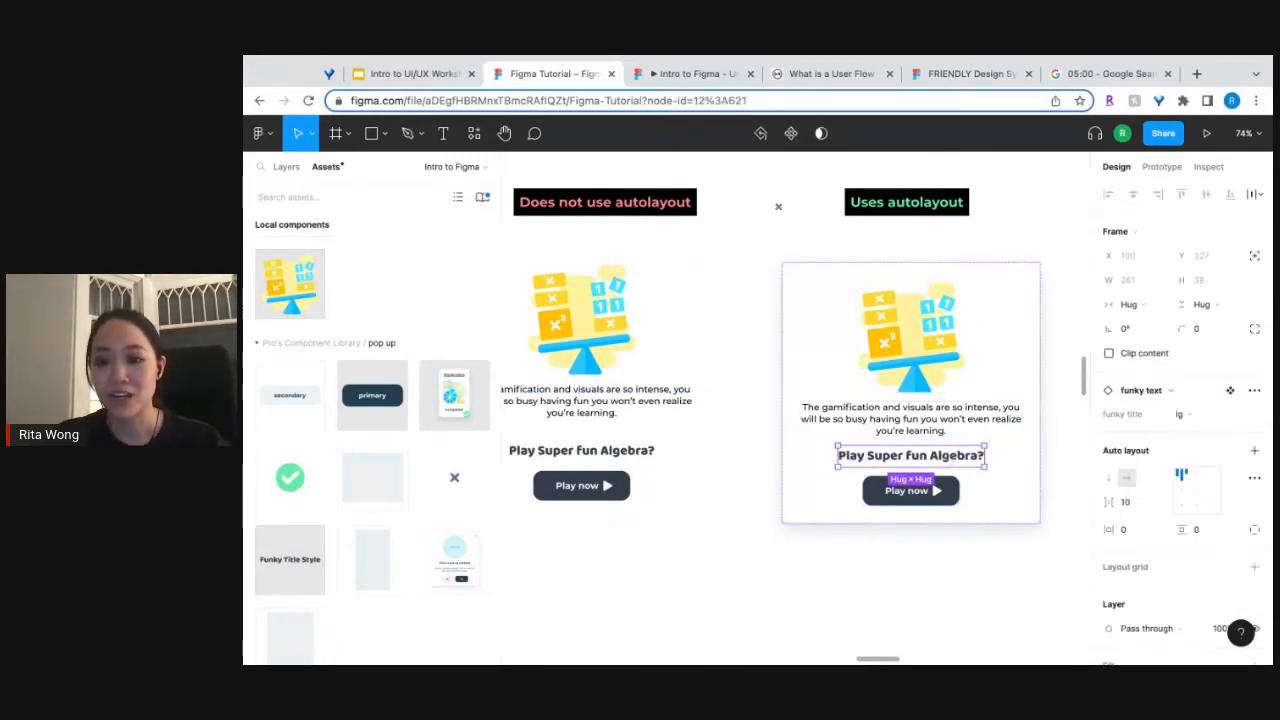
key("Up")
key("Up")
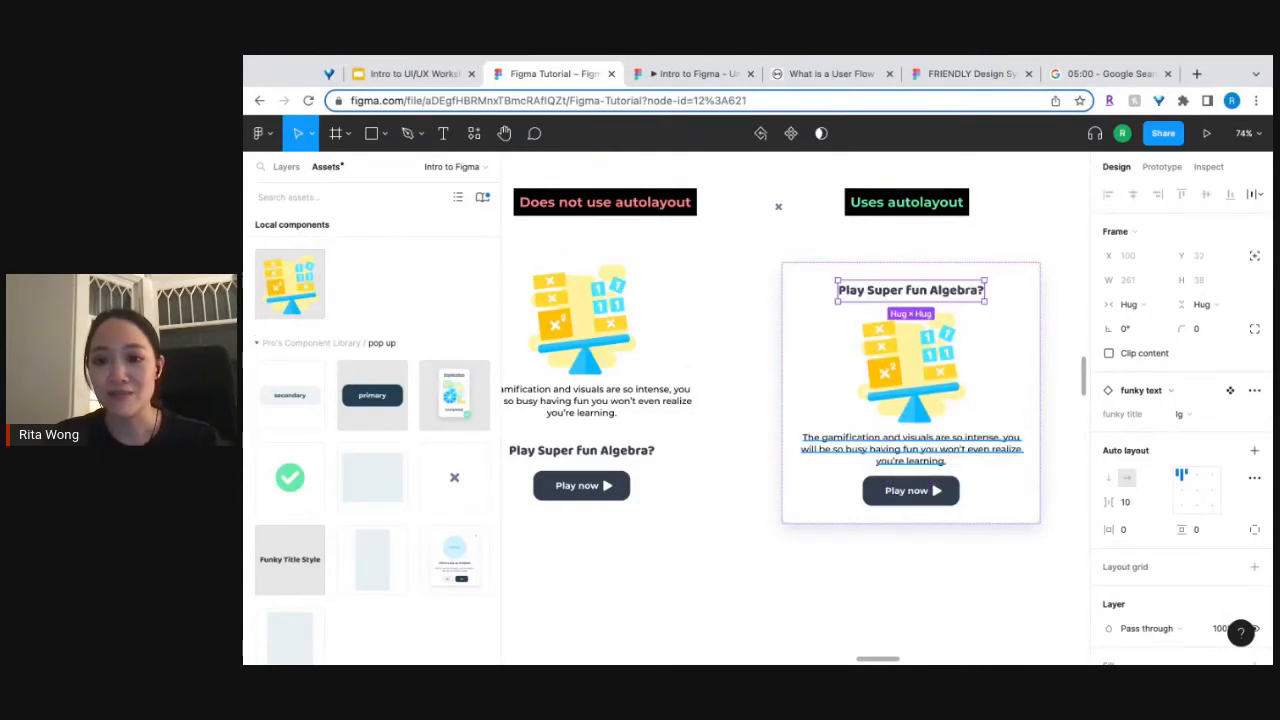
left_click(965, 574)
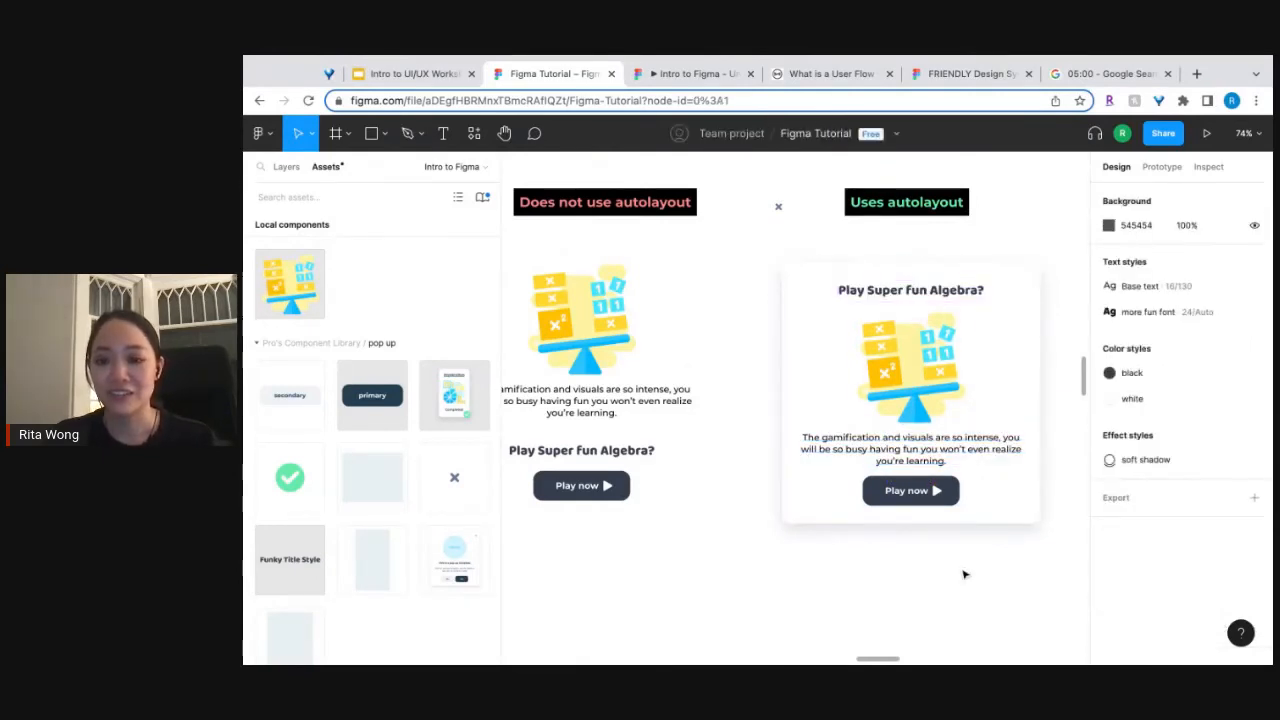
Move the "Play now" button up one place in the auto layout pop-up and return it to the end.
left_click(912, 510)
left_click(912, 508)
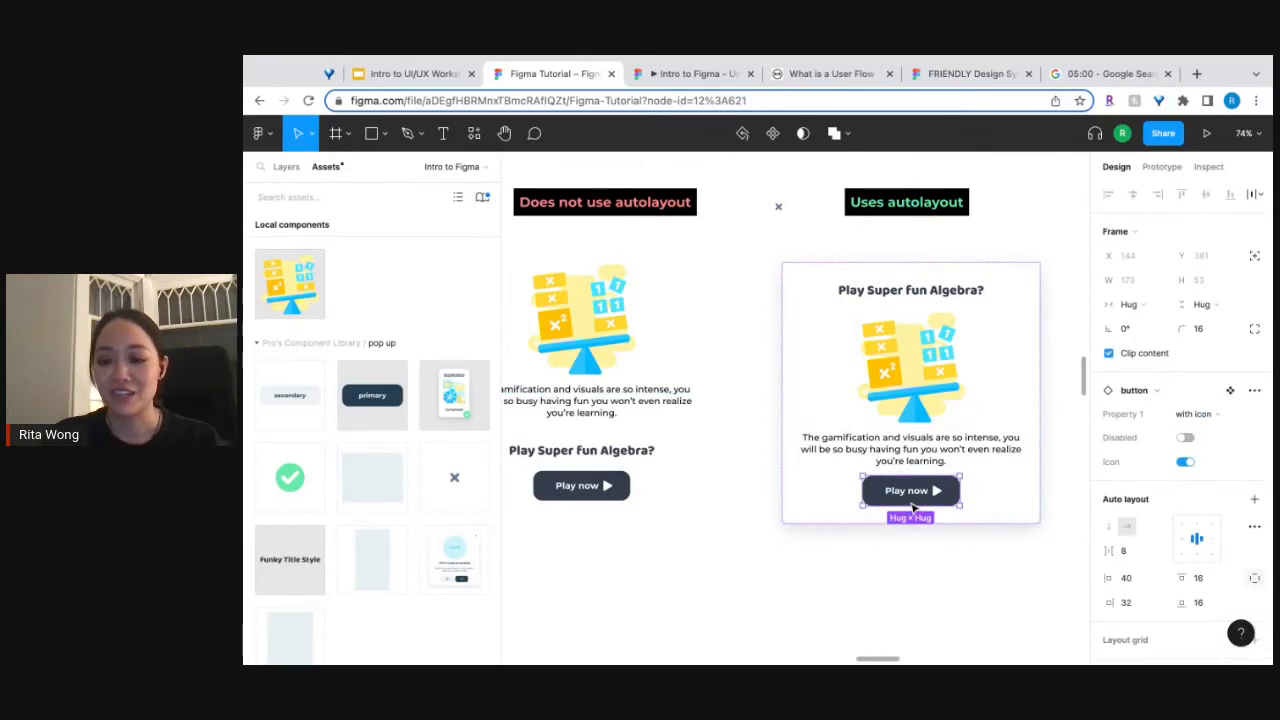
key("Up")
key("Down")
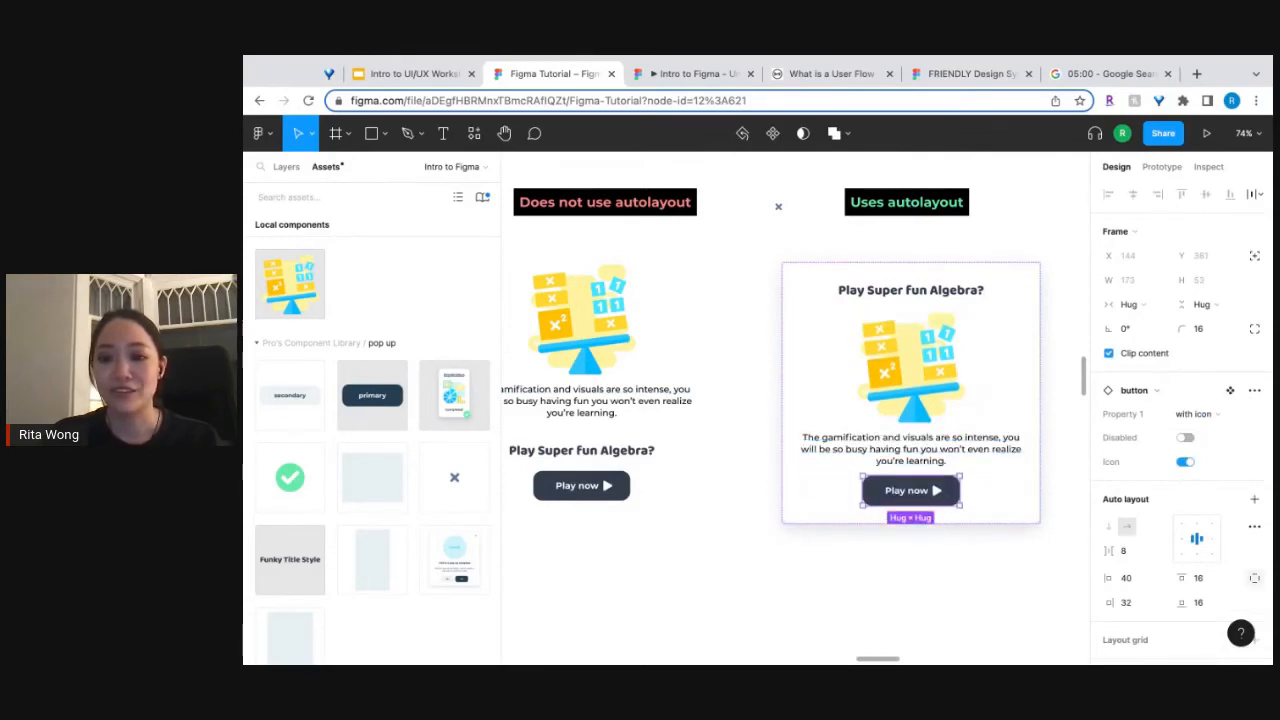
left_click(748, 622)
Ungroup the pop-up frame under "Does not use autolayout" into its separate elements.
scroll(750, 625, "left", 4)
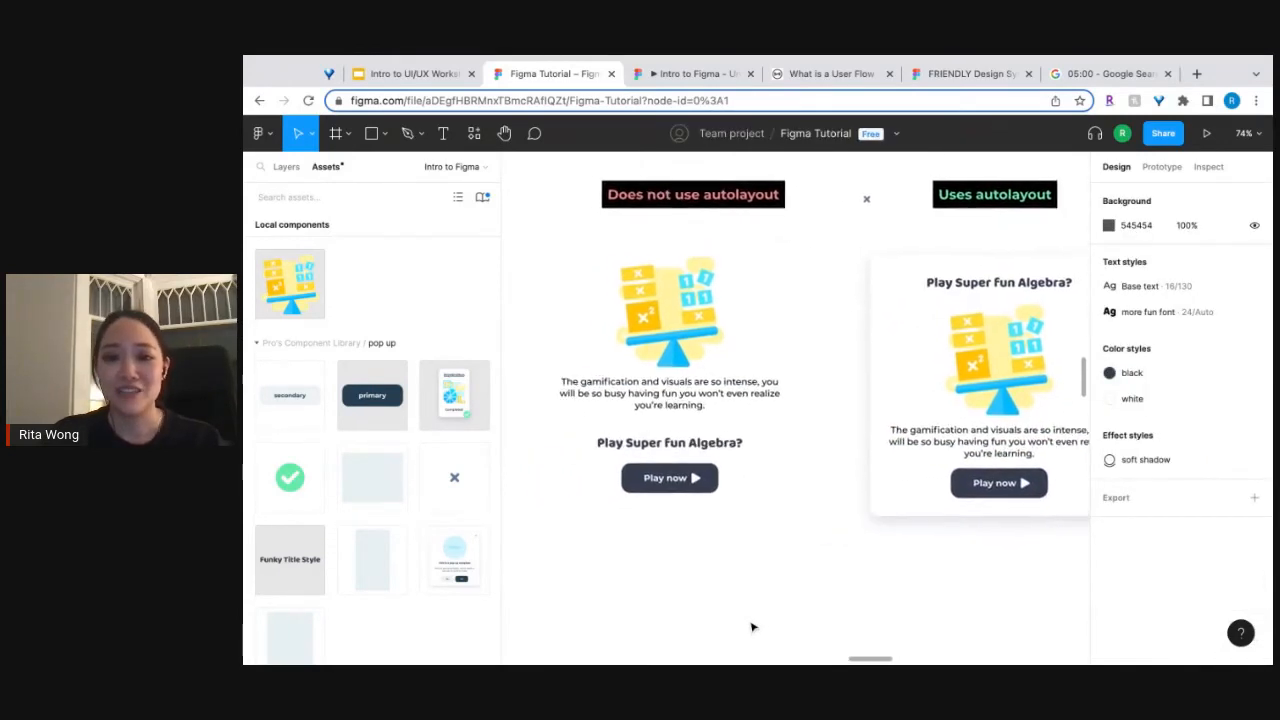
scroll(753, 627, "right", 1)
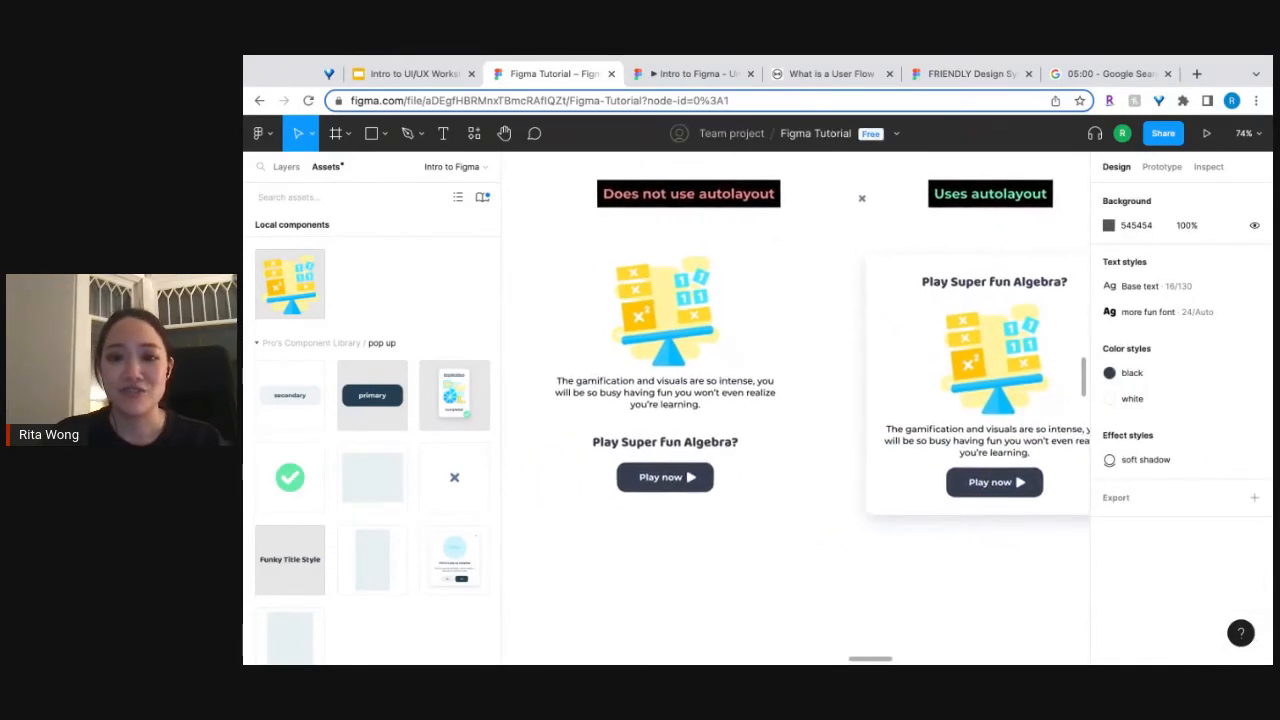
left_click(685, 450)
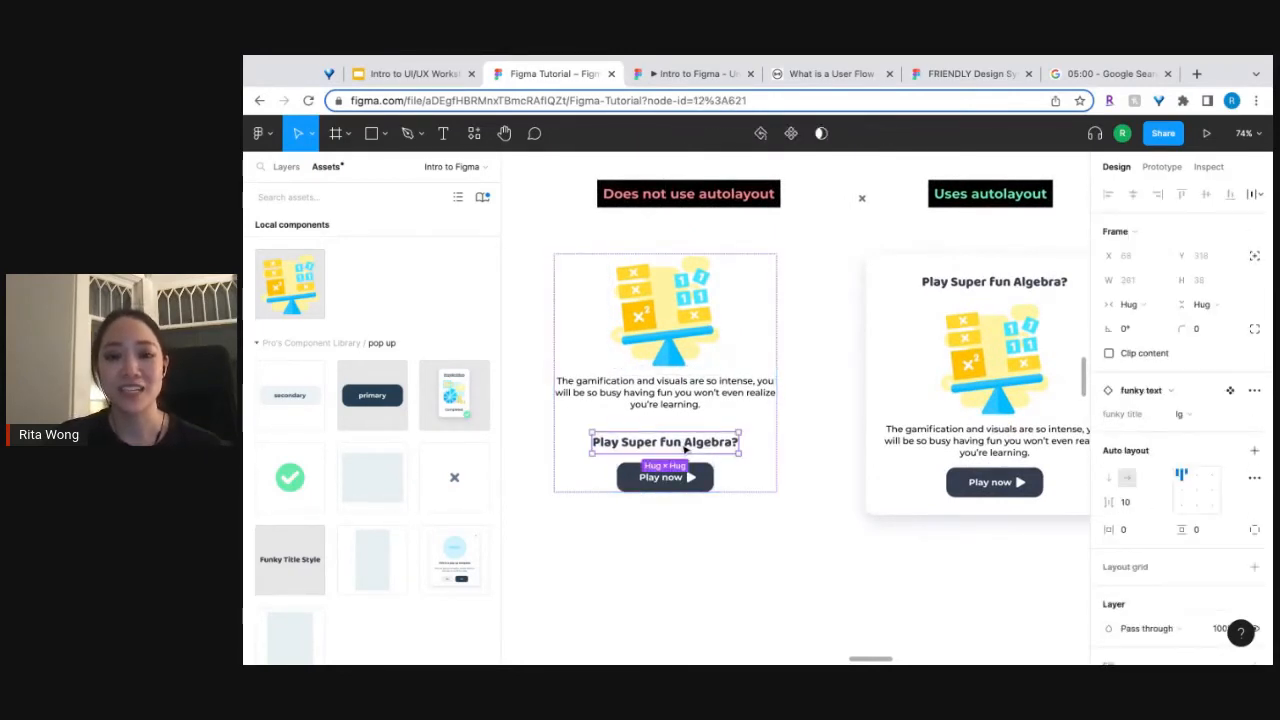
left_click(765, 472)
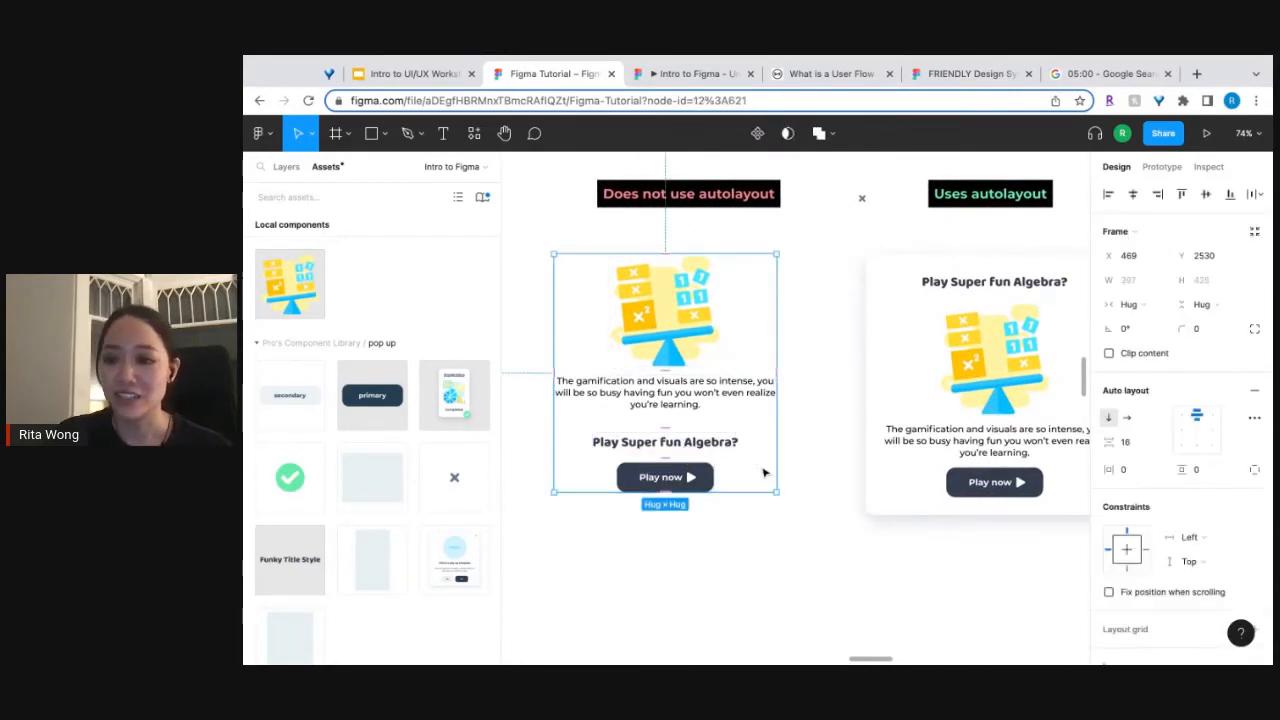
right_click(765, 472)
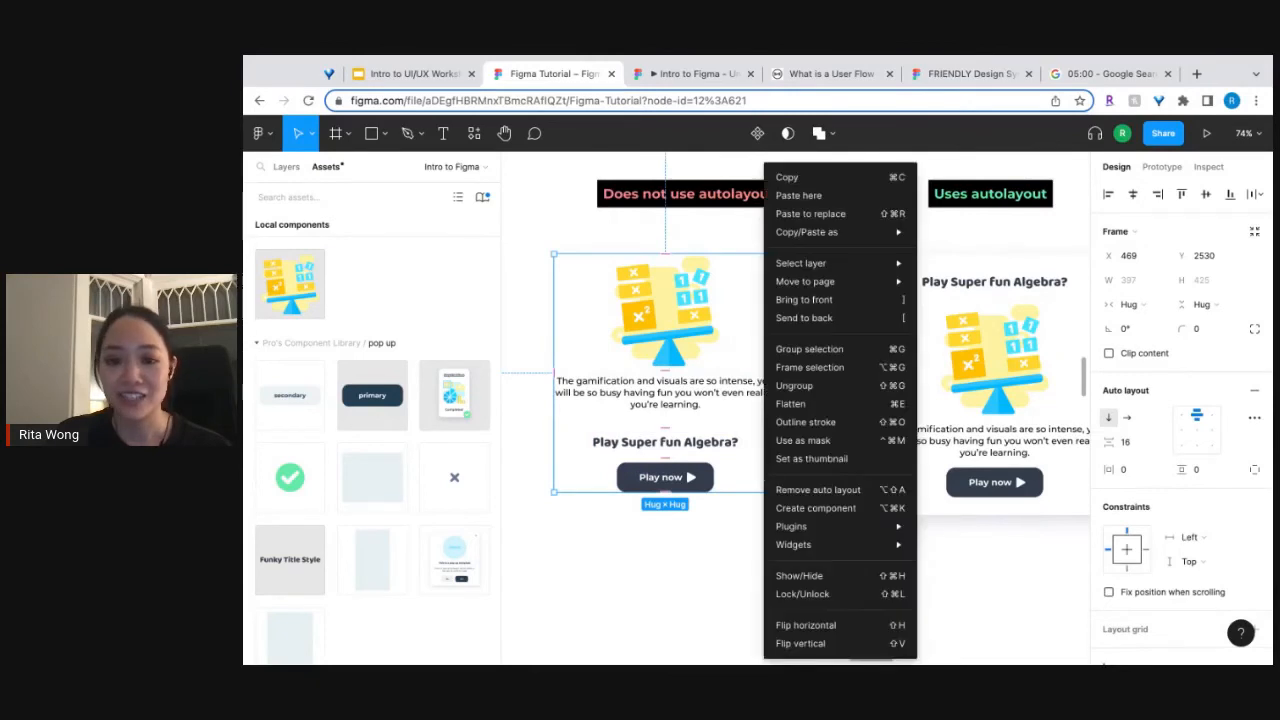
left_click(811, 388)
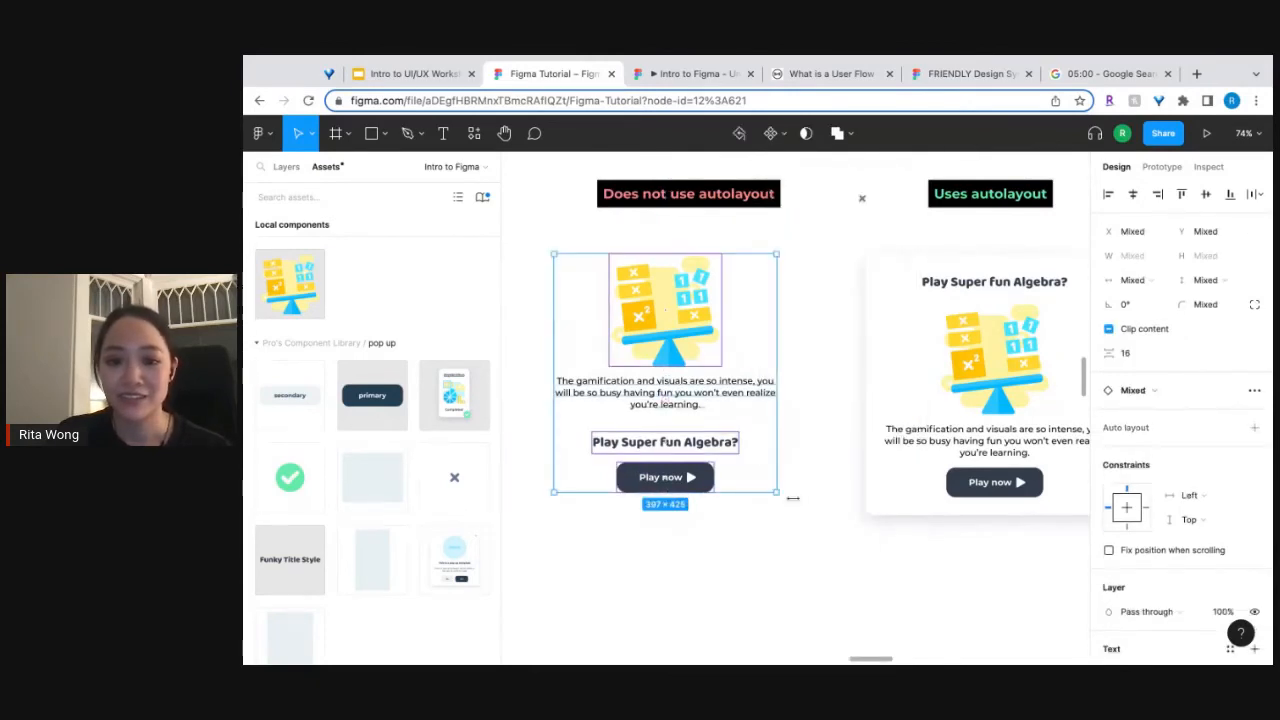
Move the ungrouped "Play Super fun Algebra?" heading straight up onto the top of the algebra illustration.
left_click(737, 422)
left_click(707, 364)
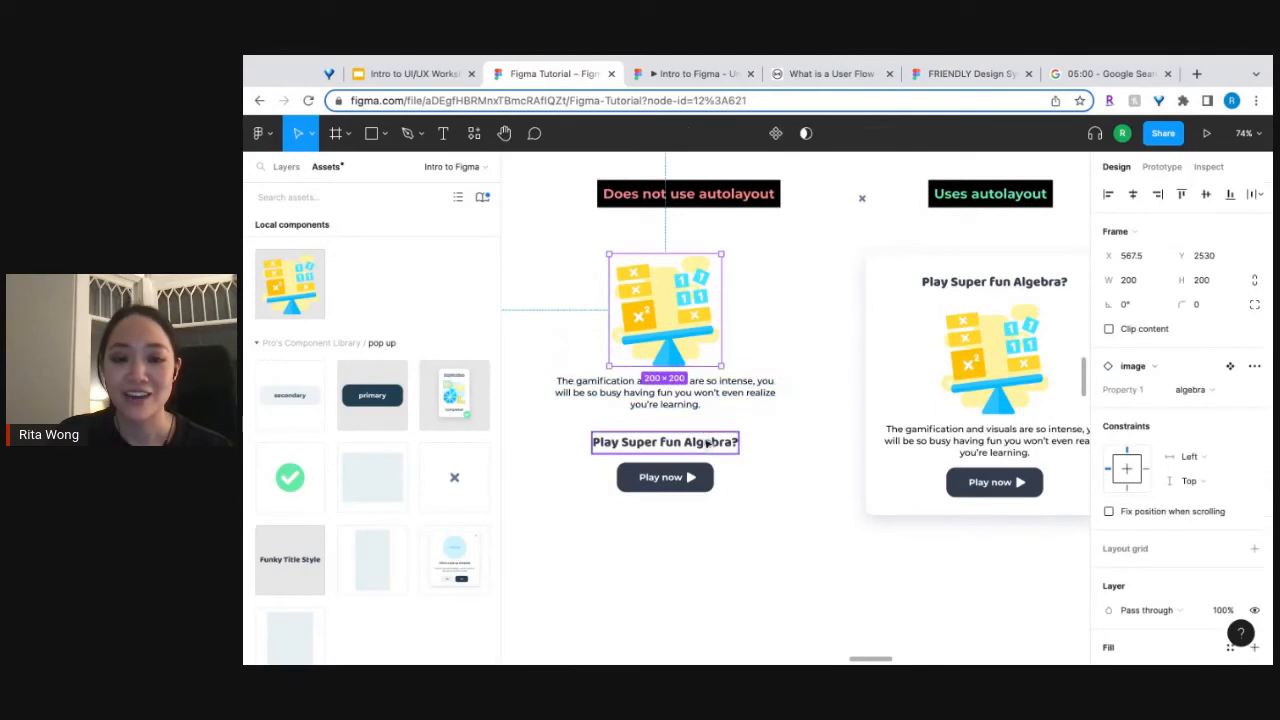
left_click(706, 449)
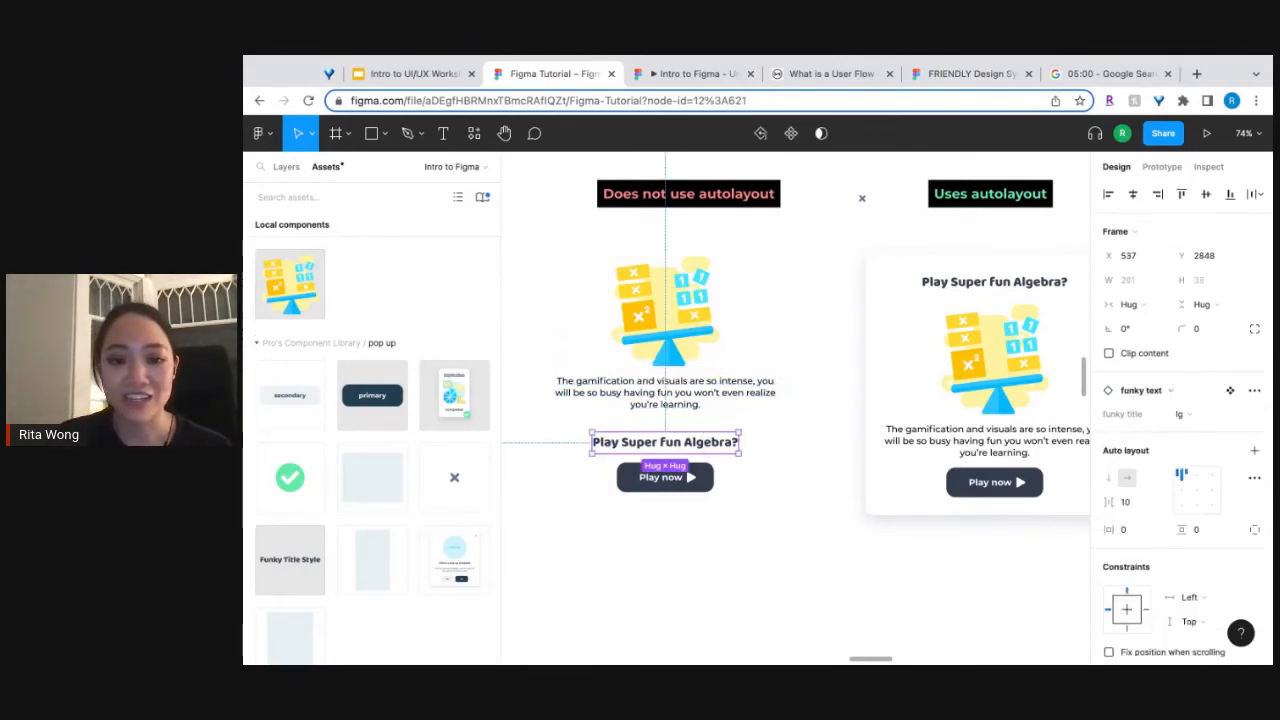
left_click_drag(665, 441, 665, 274)
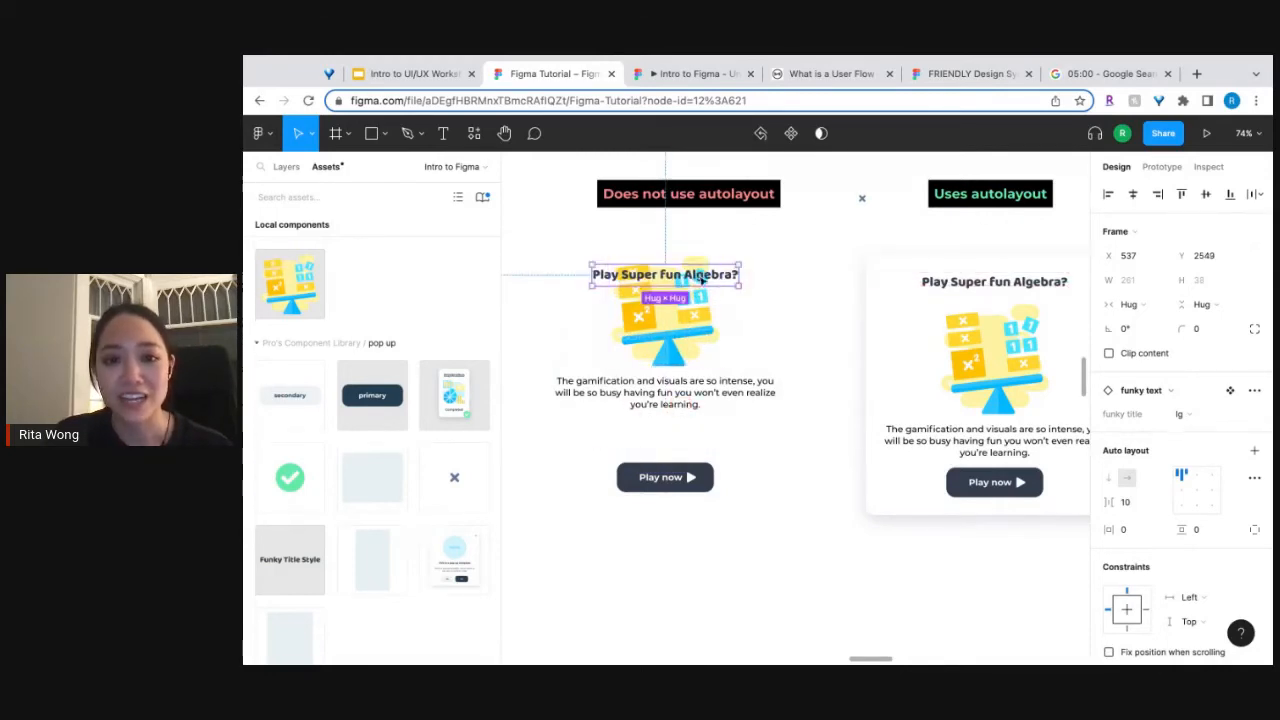
Move the ungrouped illustration and paragraph down together so they sit between the heading and the "Play now" button.
left_click(684, 335)
left_click(700, 404, "shift")
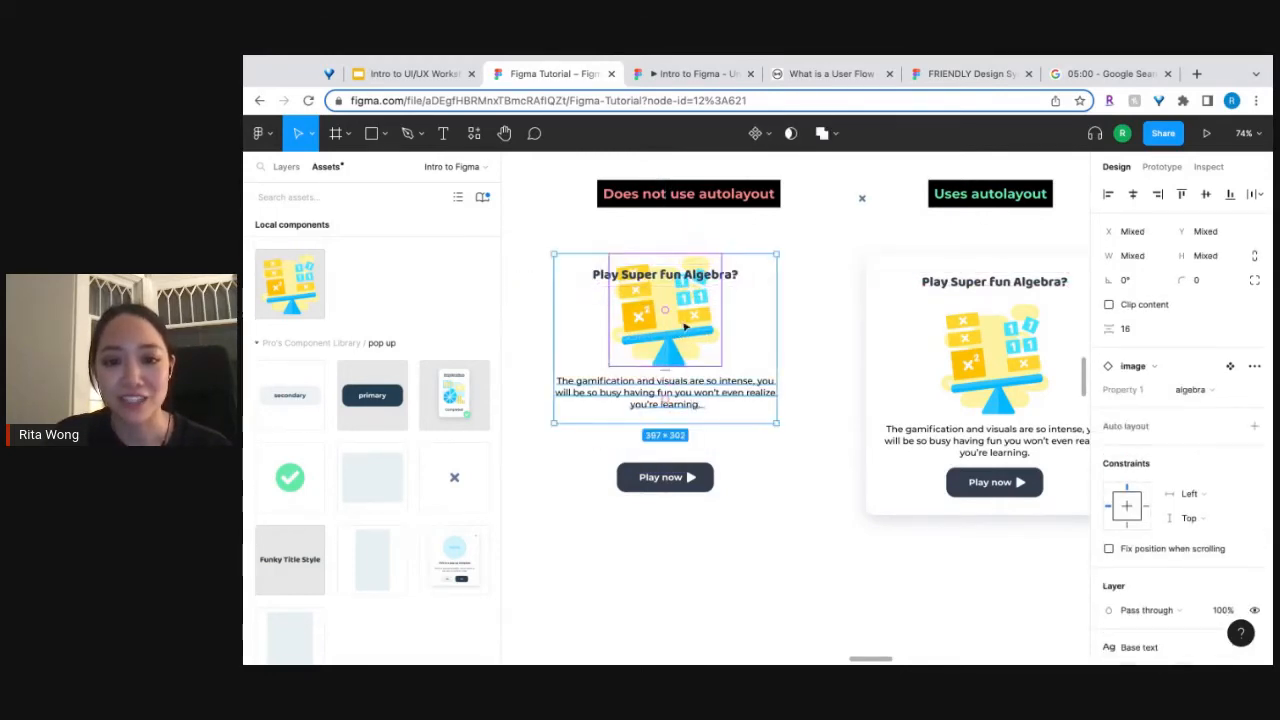
key("shift+a")
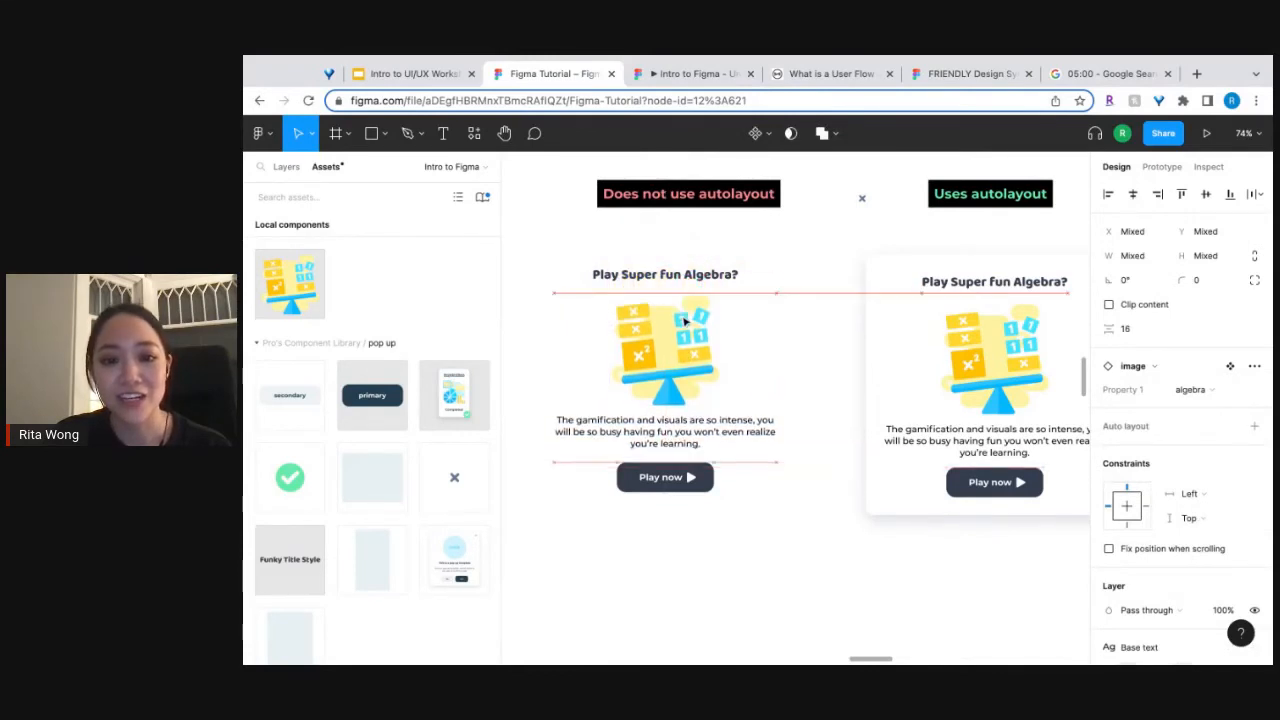
left_click(775, 570)
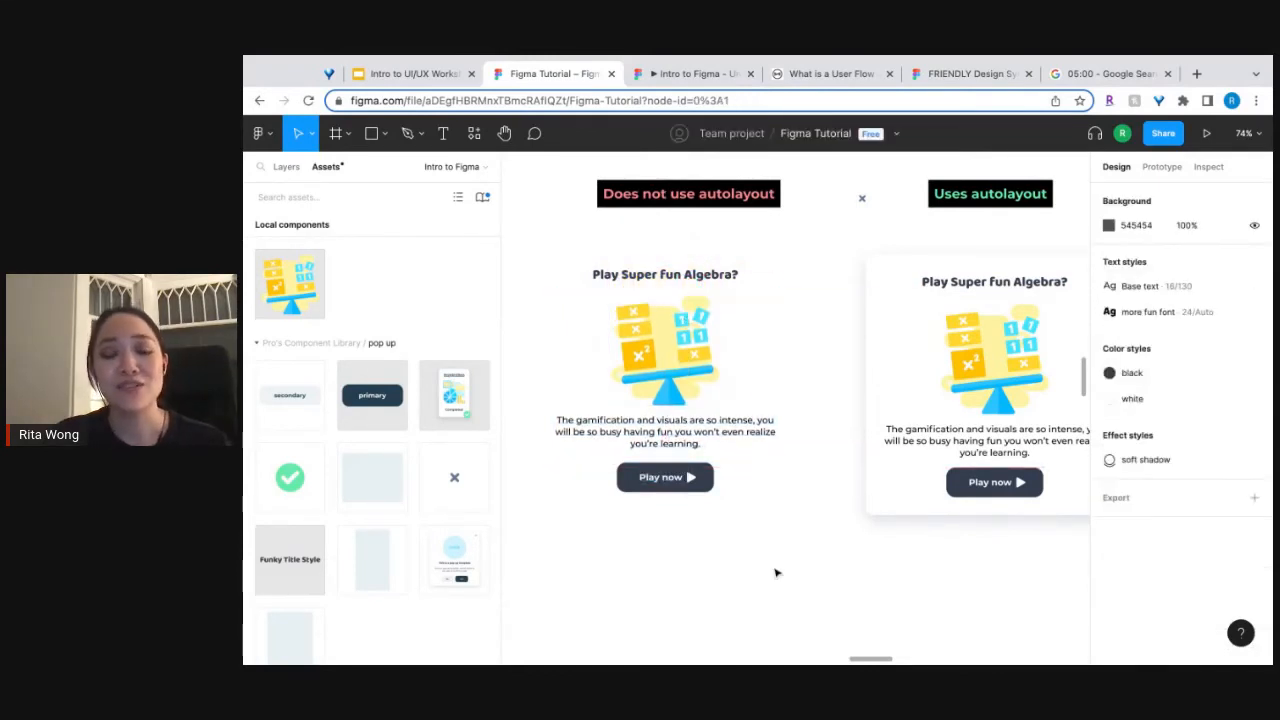
Narrow the ungrouped paragraph's text box to about 243 wide, keeping it centred under the illustration.
double_click(702, 442)
key("Escape")
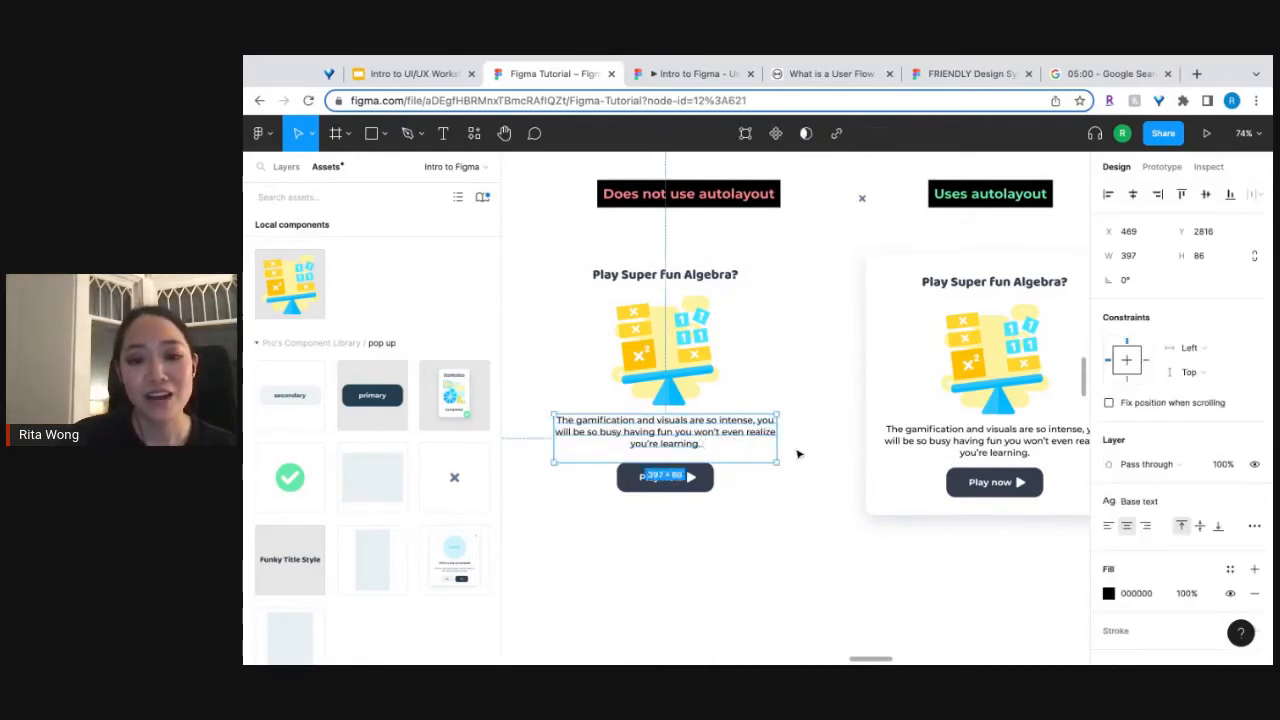
left_click_drag(778, 441, 736, 442)
left_click(784, 513)
key("super+z")
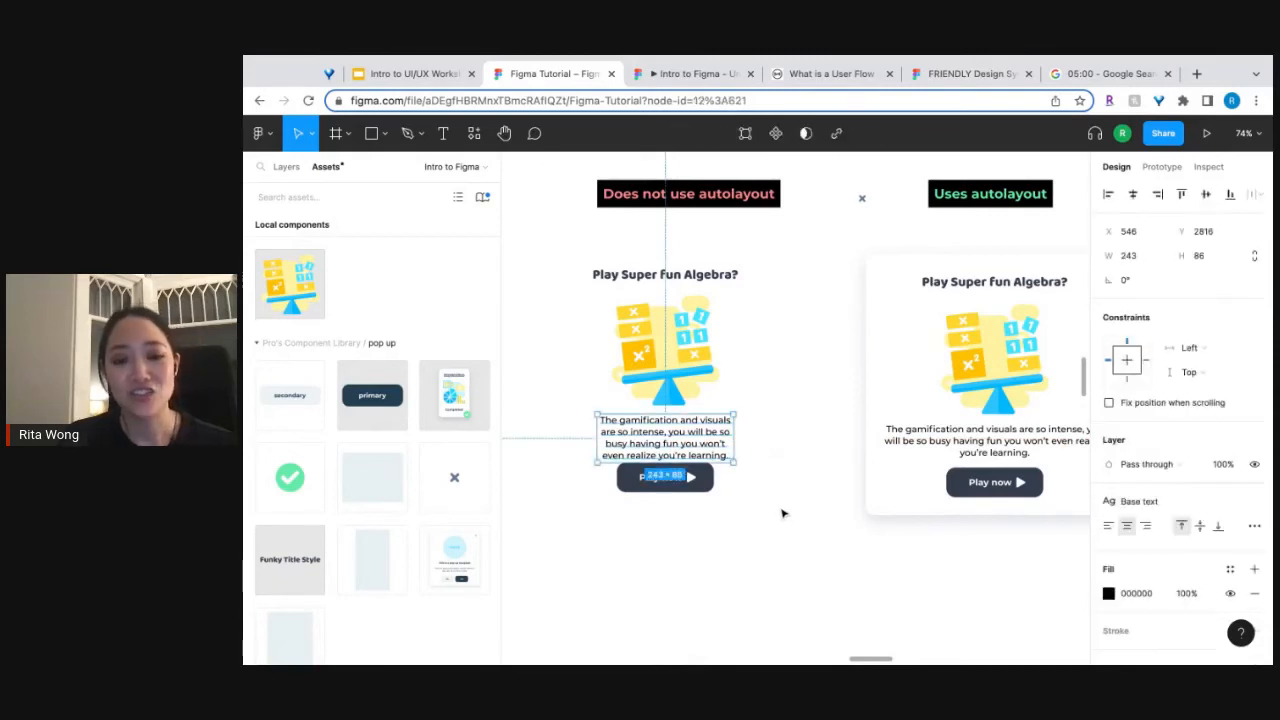
Move the ungrouped "Play now" button slightly down to leave a gap of about 19 below the paragraph.
left_click(706, 484)
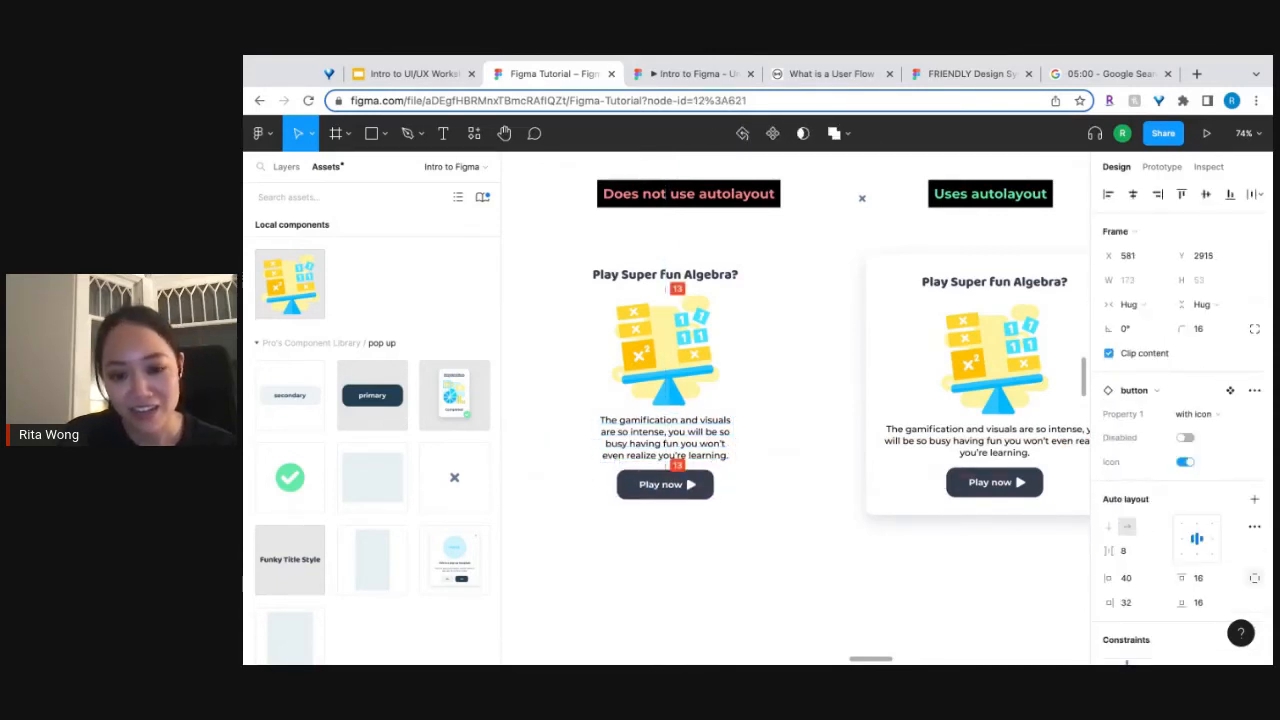
left_click(688, 448, "shift")
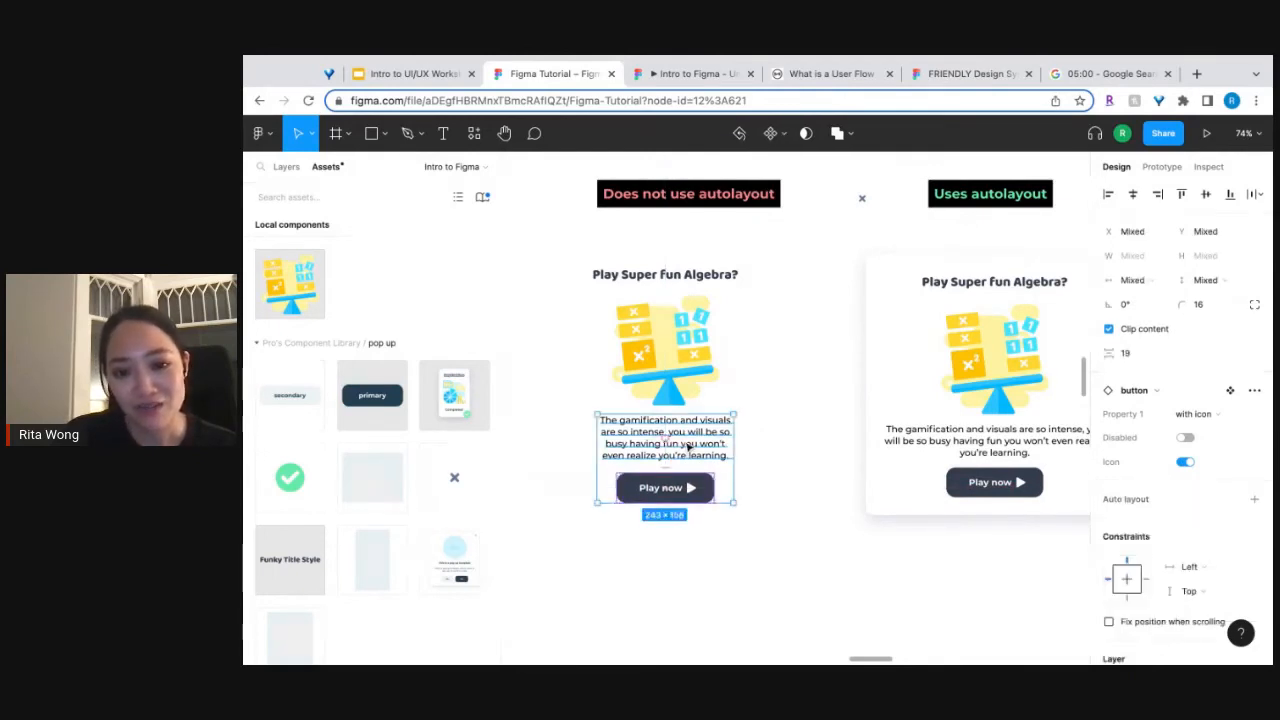
mouse_move(688, 448)
left_mouse_down()
mouse_move(689, 465)
mouse_move(688, 452)
left_mouse_up()
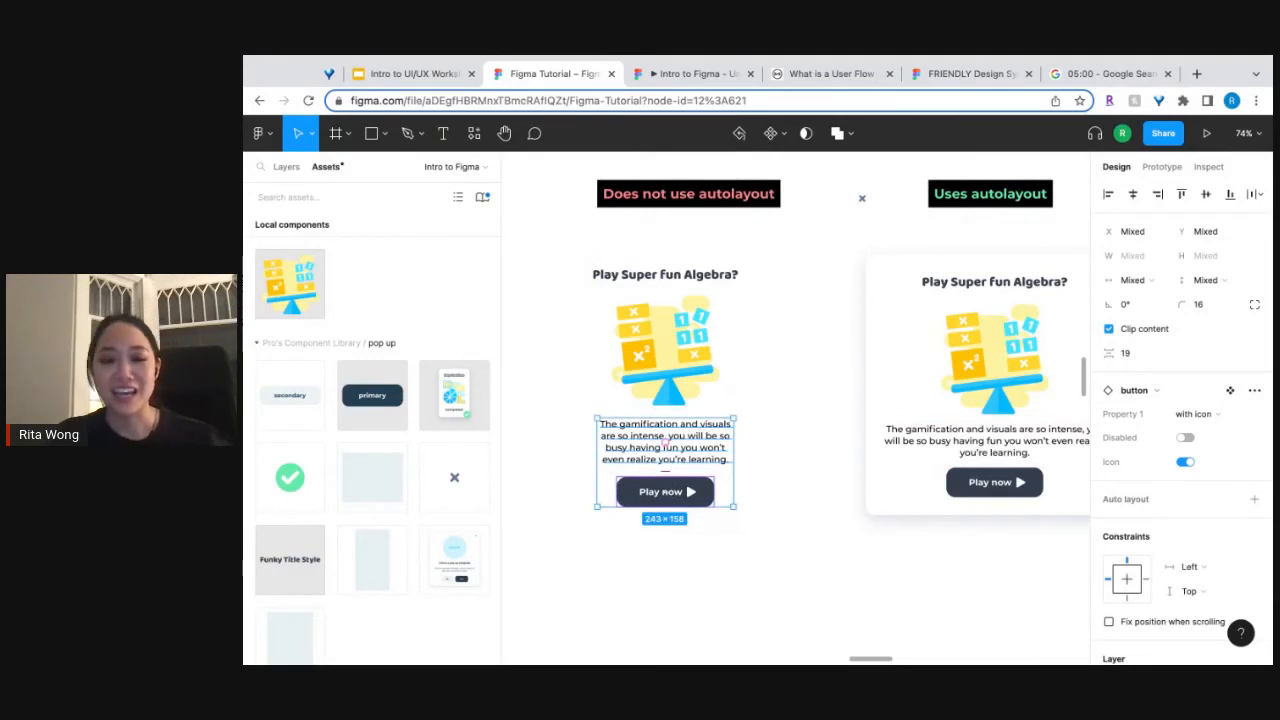
key("ctrl+z")
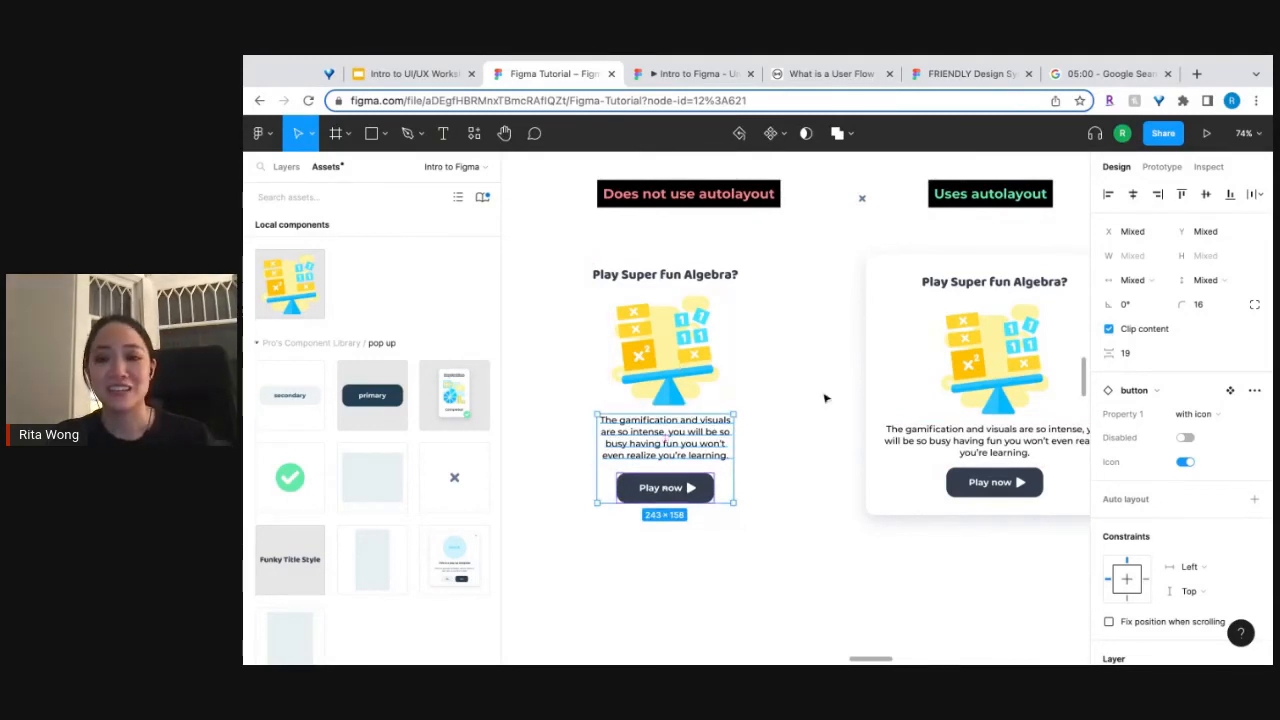
Add the loose exit button to the pop-up under "Uses autolayout", placing it above the "Play Super fun Algebra?" heading.
left_click(1015, 382)
scroll(1027, 378, "right", 3)
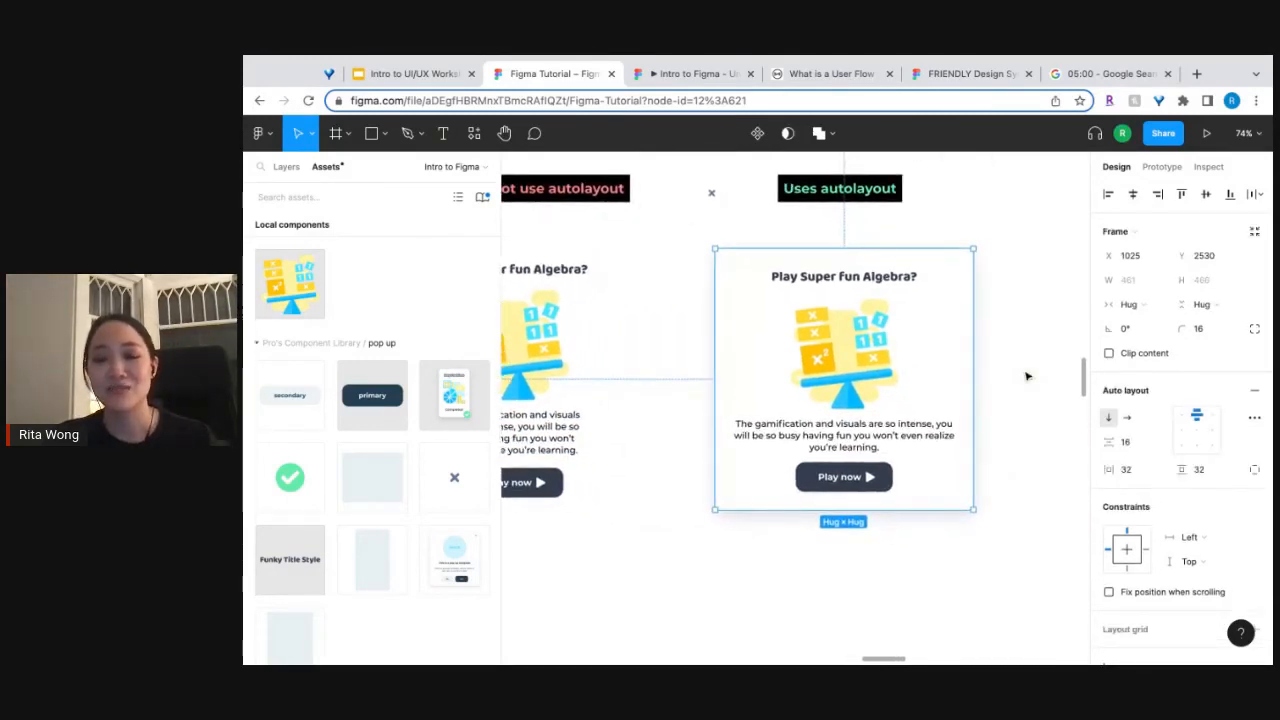
scroll(1020, 382, "down", 5)
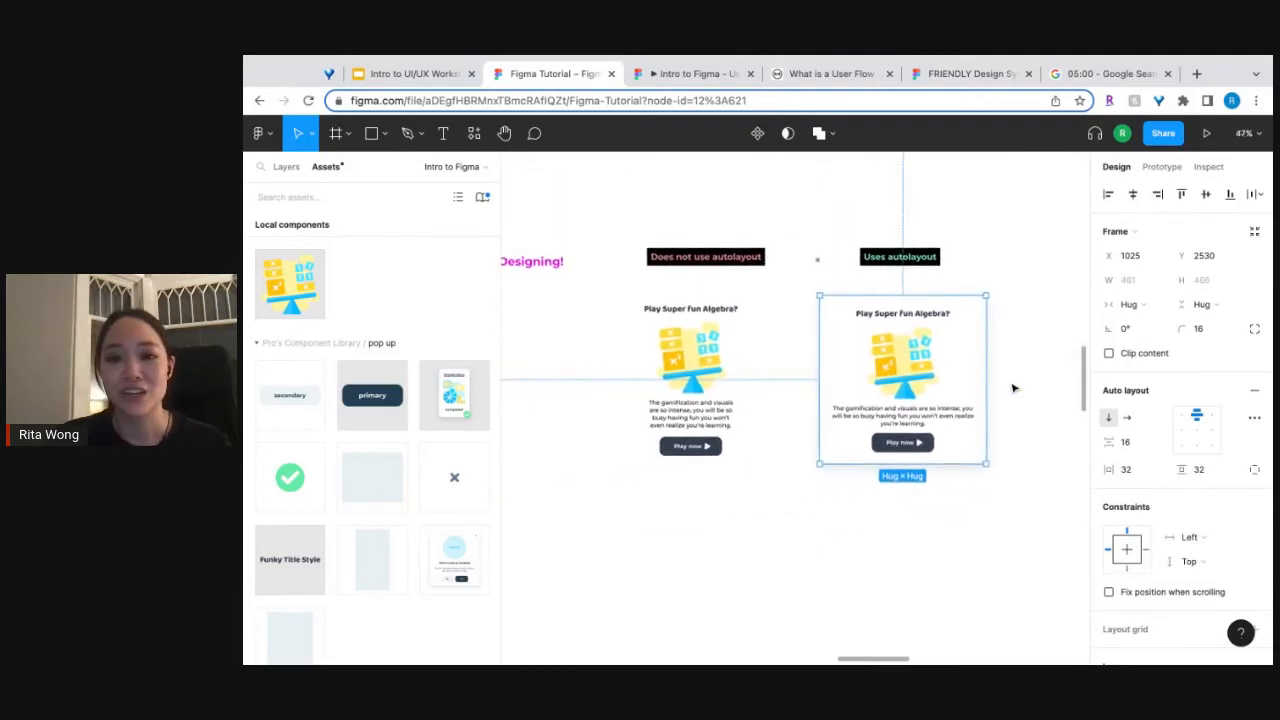
scroll(1013, 388, "down", 1)
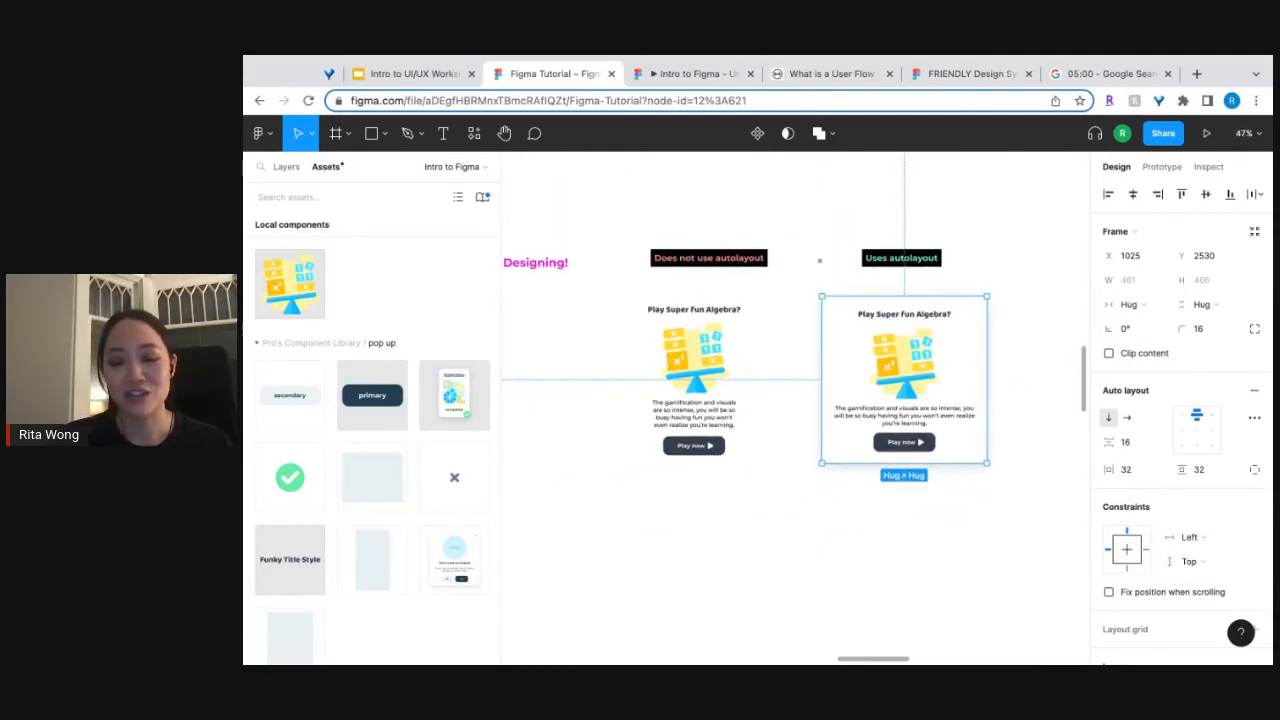
scroll(1013, 388, "down", 1)
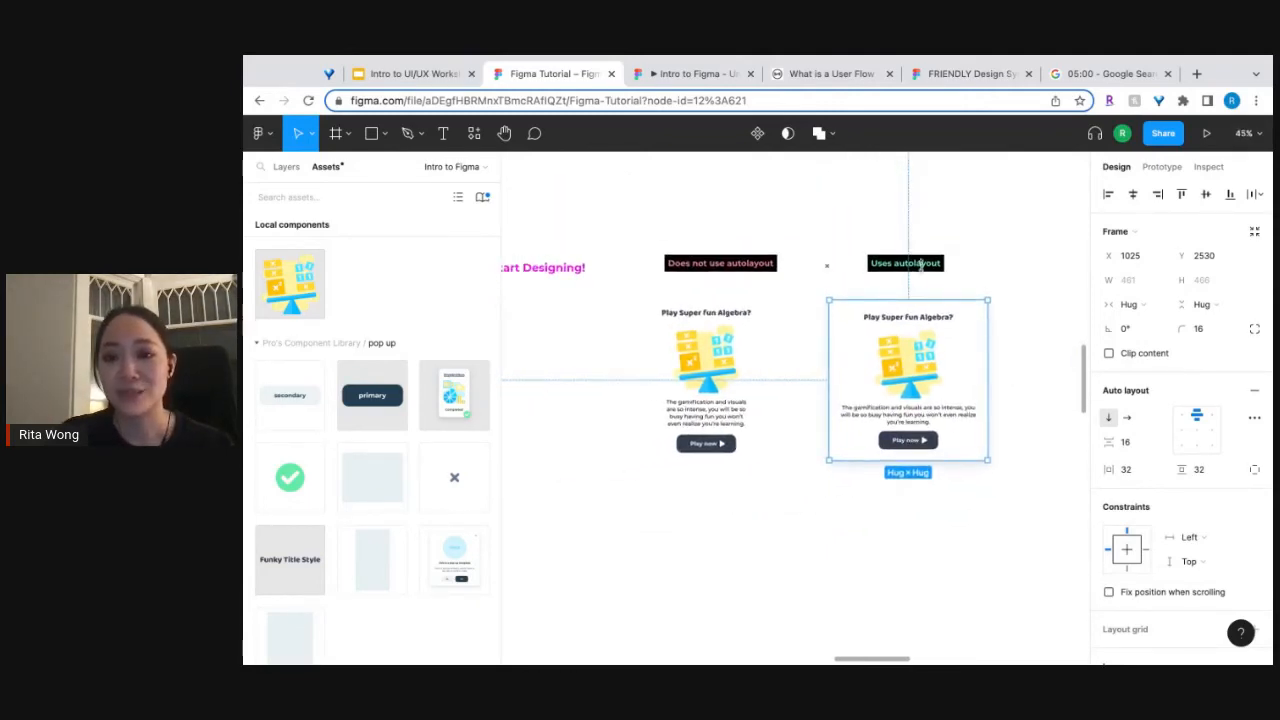
scroll(986, 280, "up", 5)
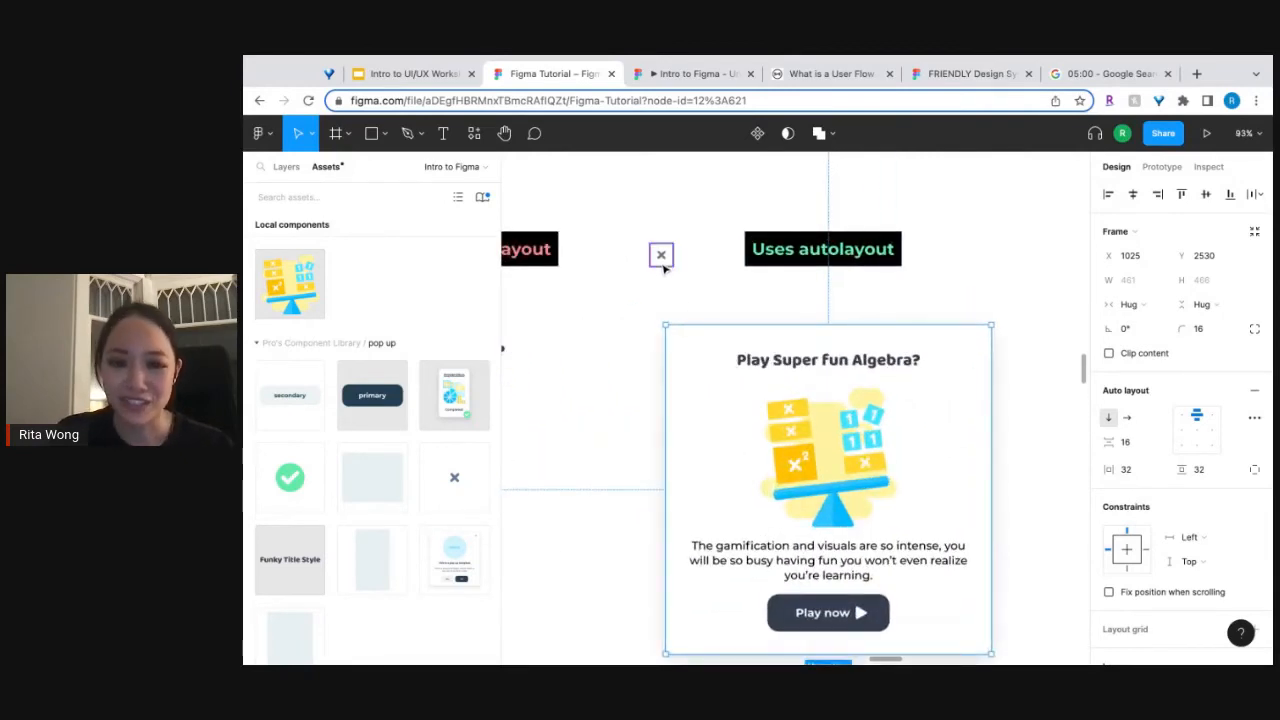
left_click_drag(663, 260, 695, 272)
left_click_drag(795, 324, 819, 343)
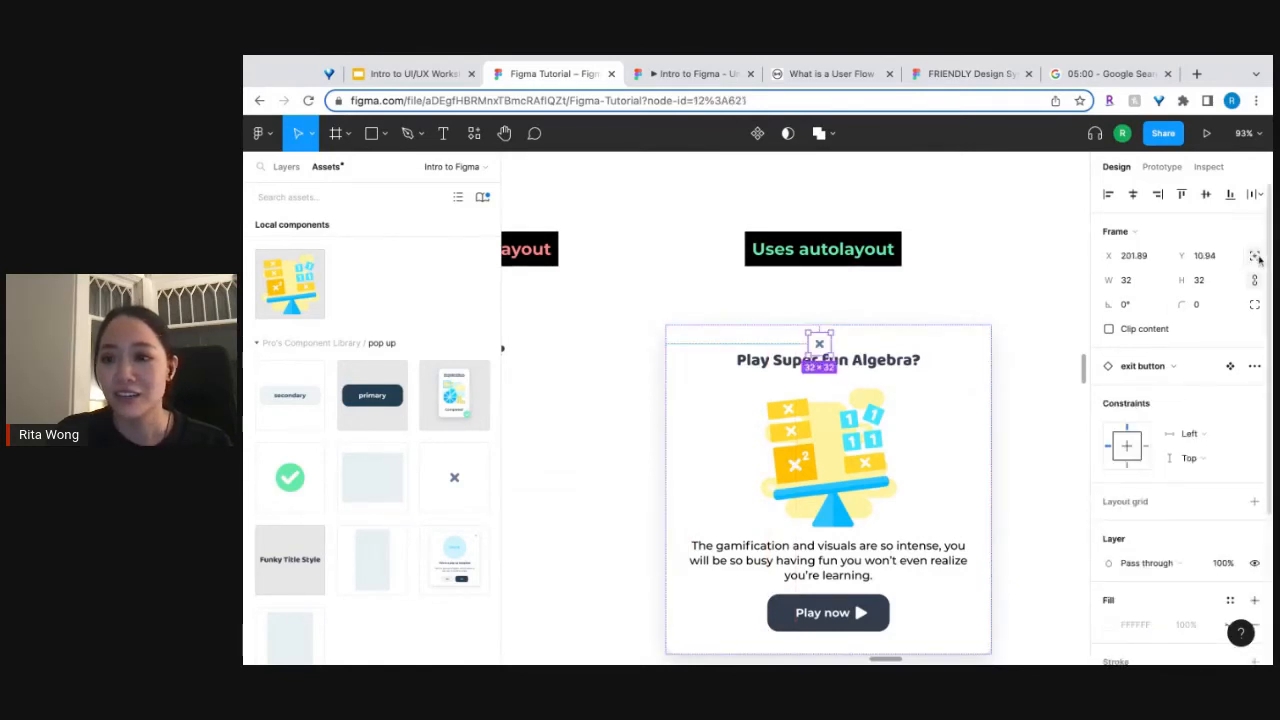
left_click(1034, 298)
scroll(1034, 298, "down", 1)
scroll(1034, 298, "right", 1)
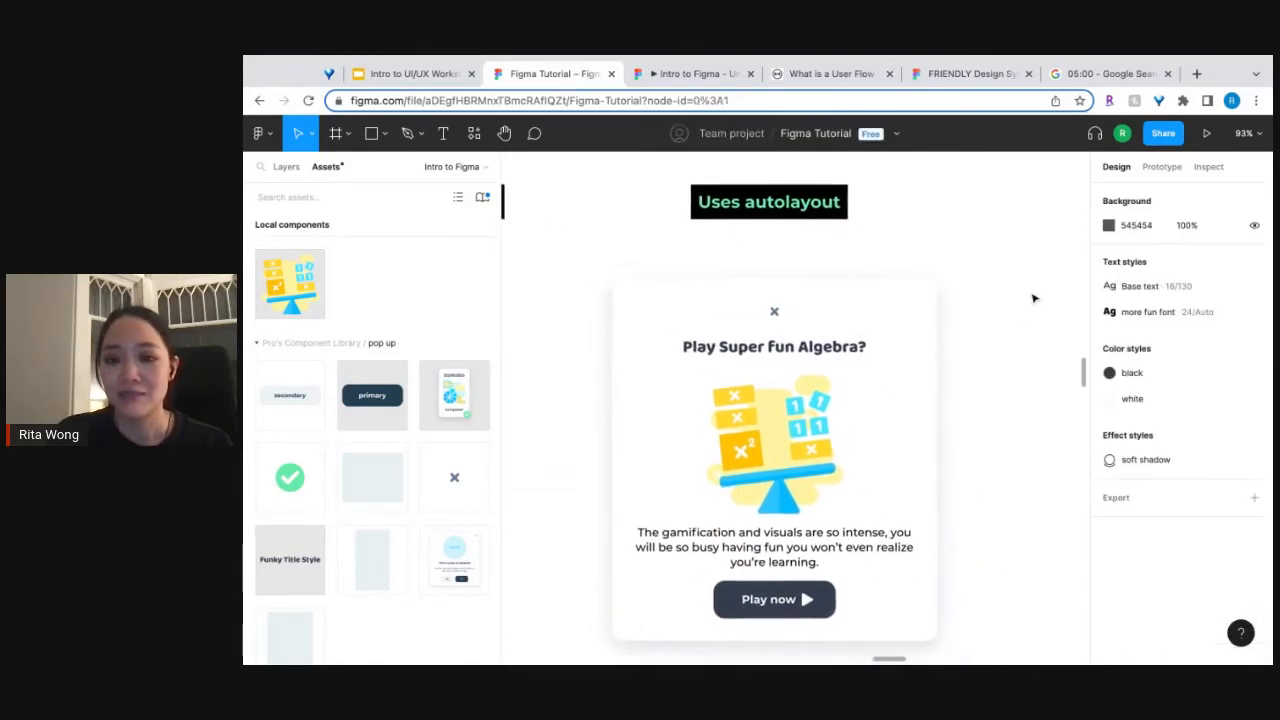
Try top left and top right alignment on the auto layout pop-up's contents, returning them to top center alignment.
left_click(760, 292)
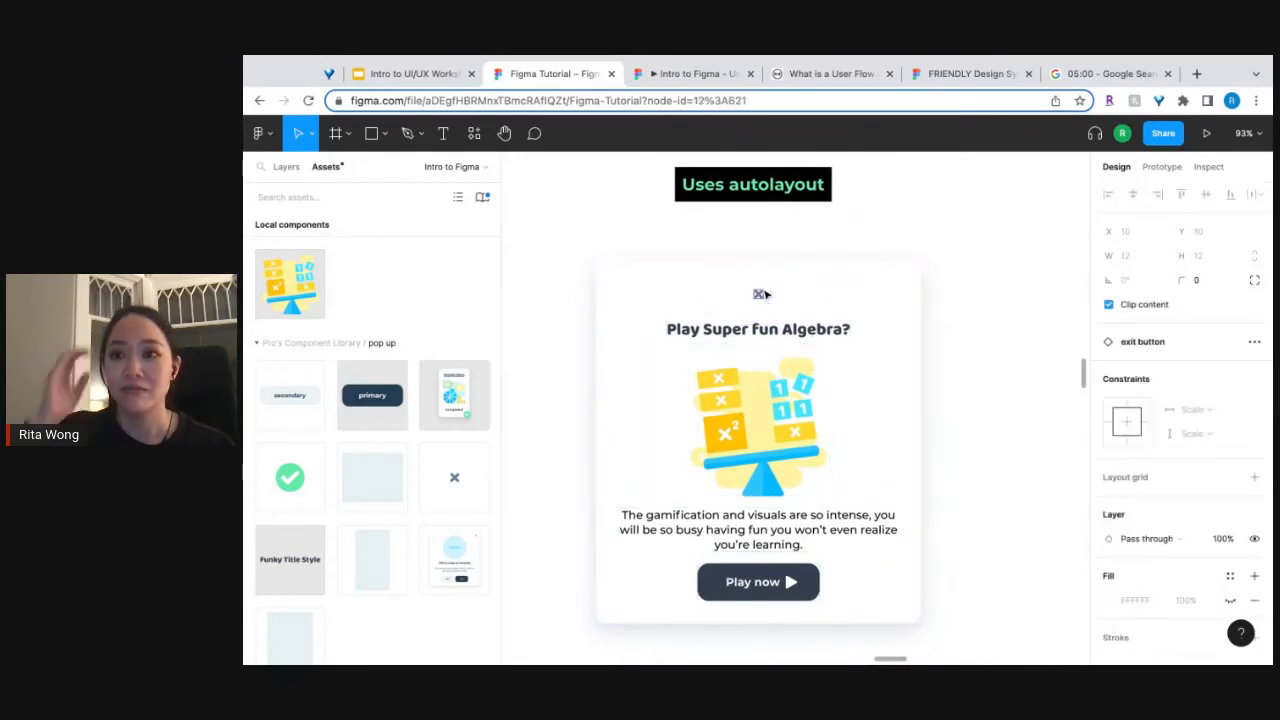
left_click(772, 301)
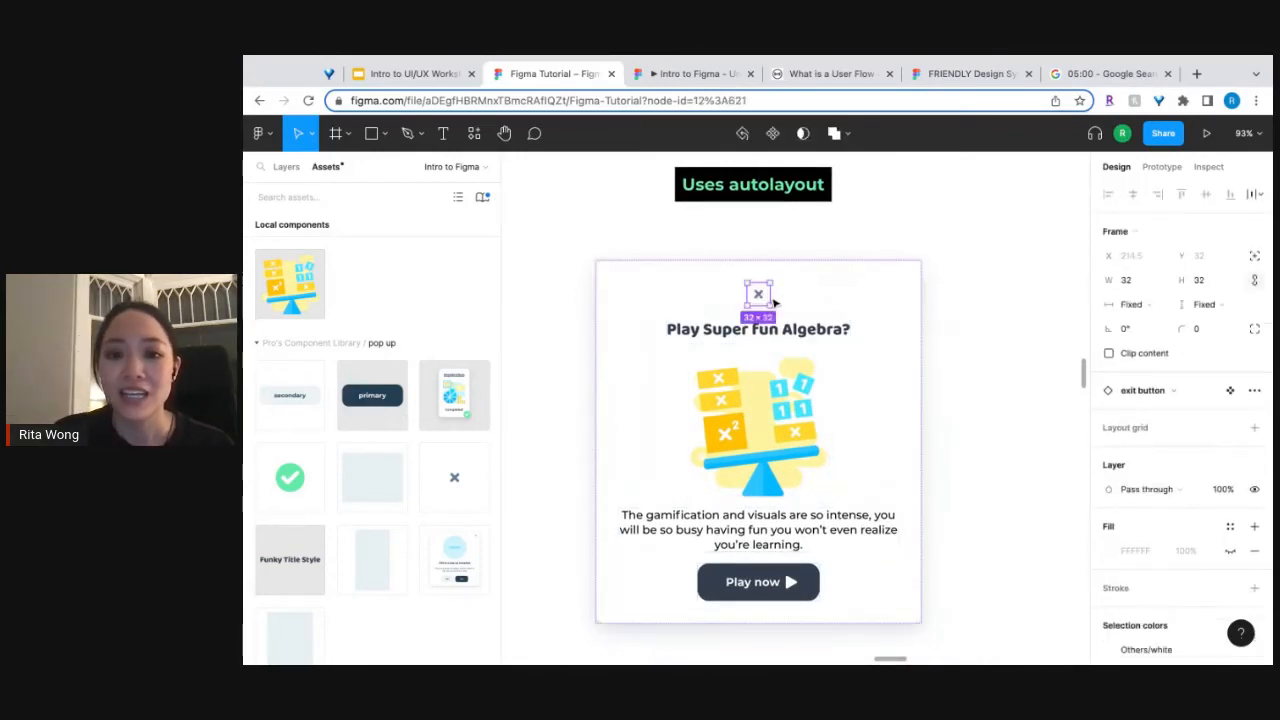
left_click(850, 398)
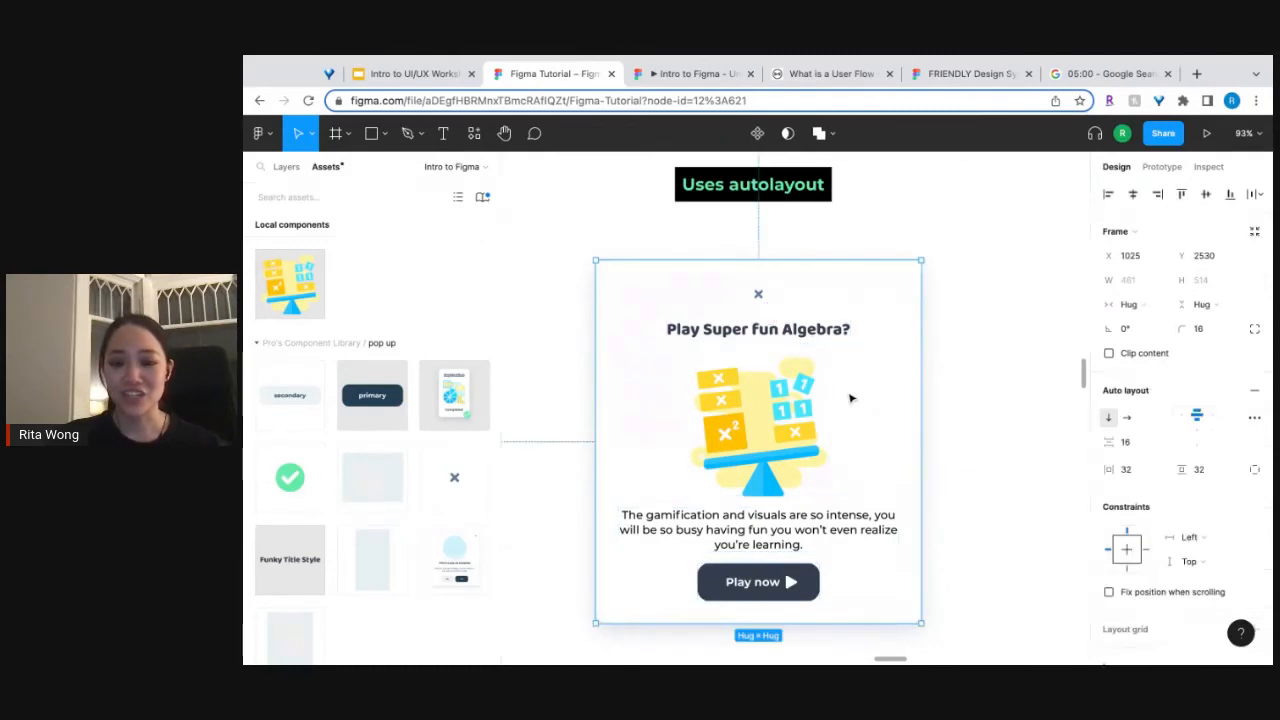
left_click(1181, 418)
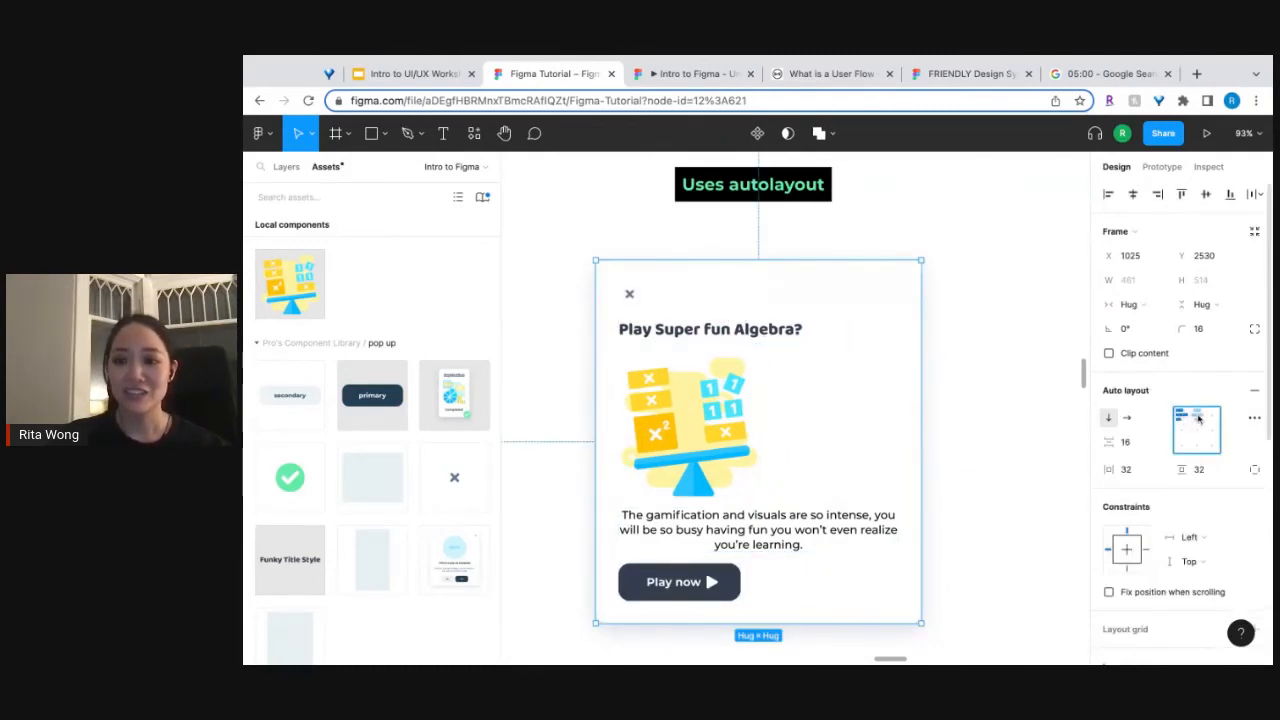
left_click(1198, 418)
left_click(1211, 419)
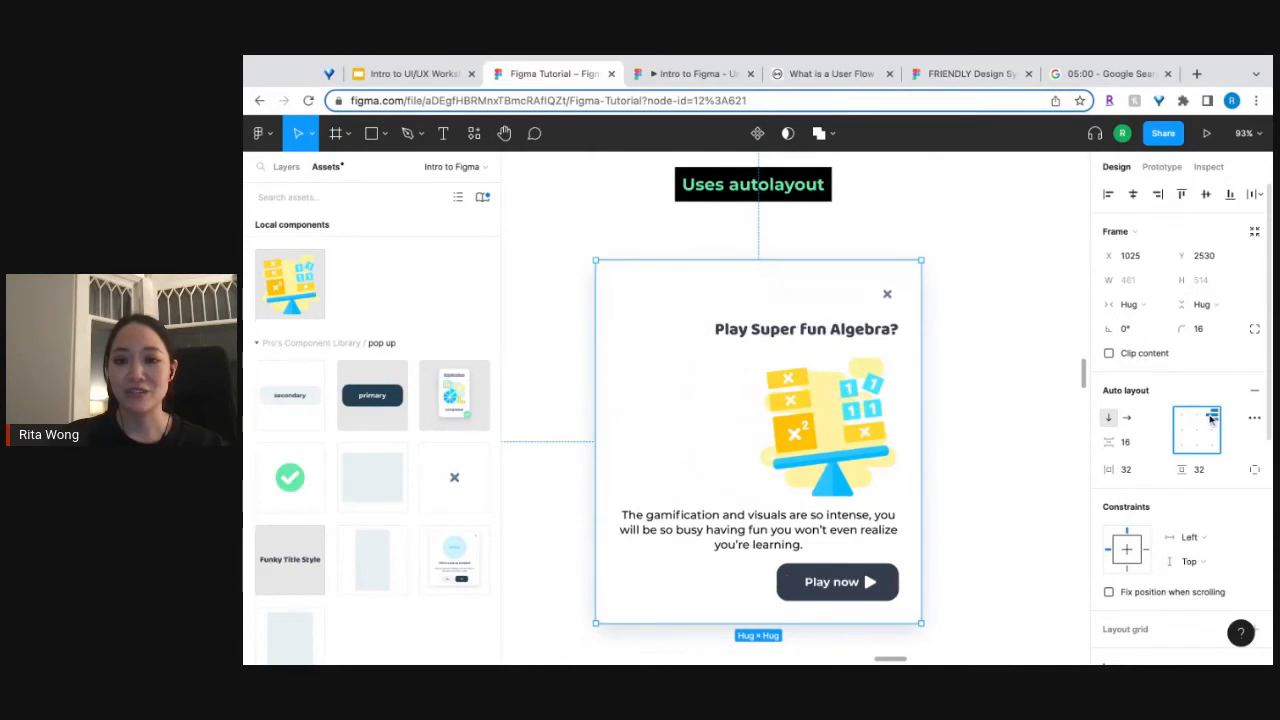
left_click(1197, 421)
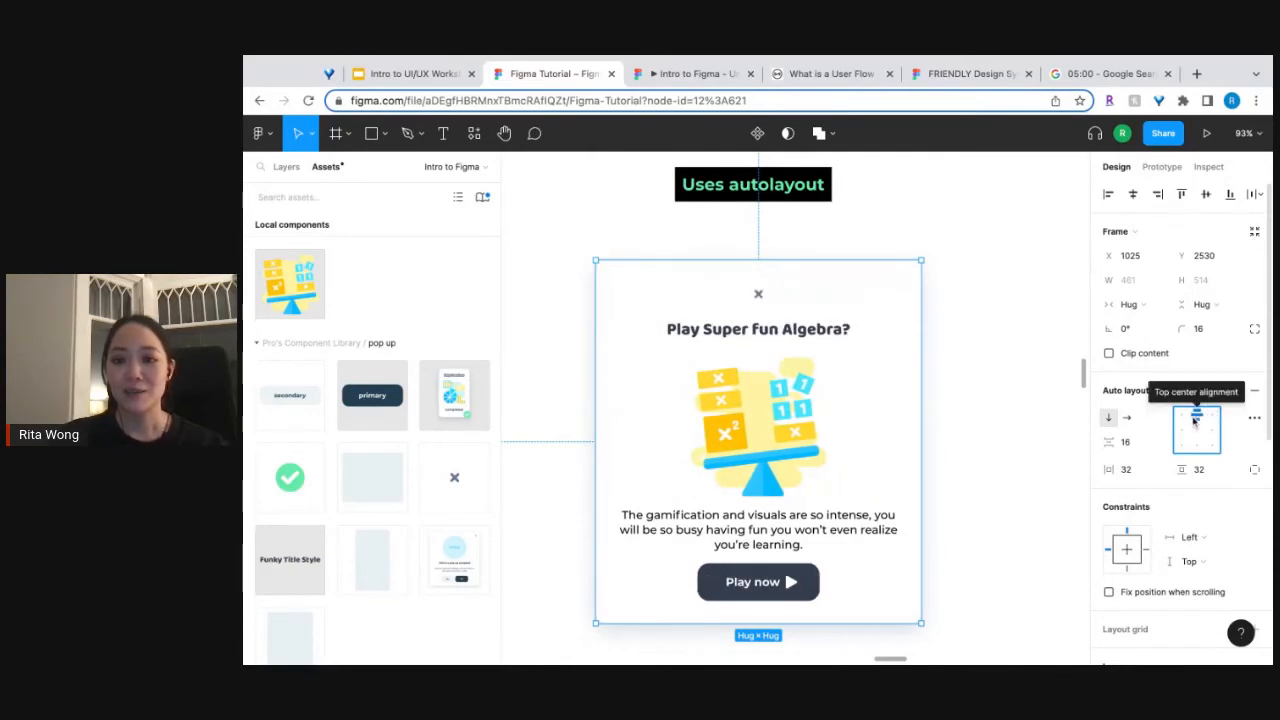
left_click(1212, 418)
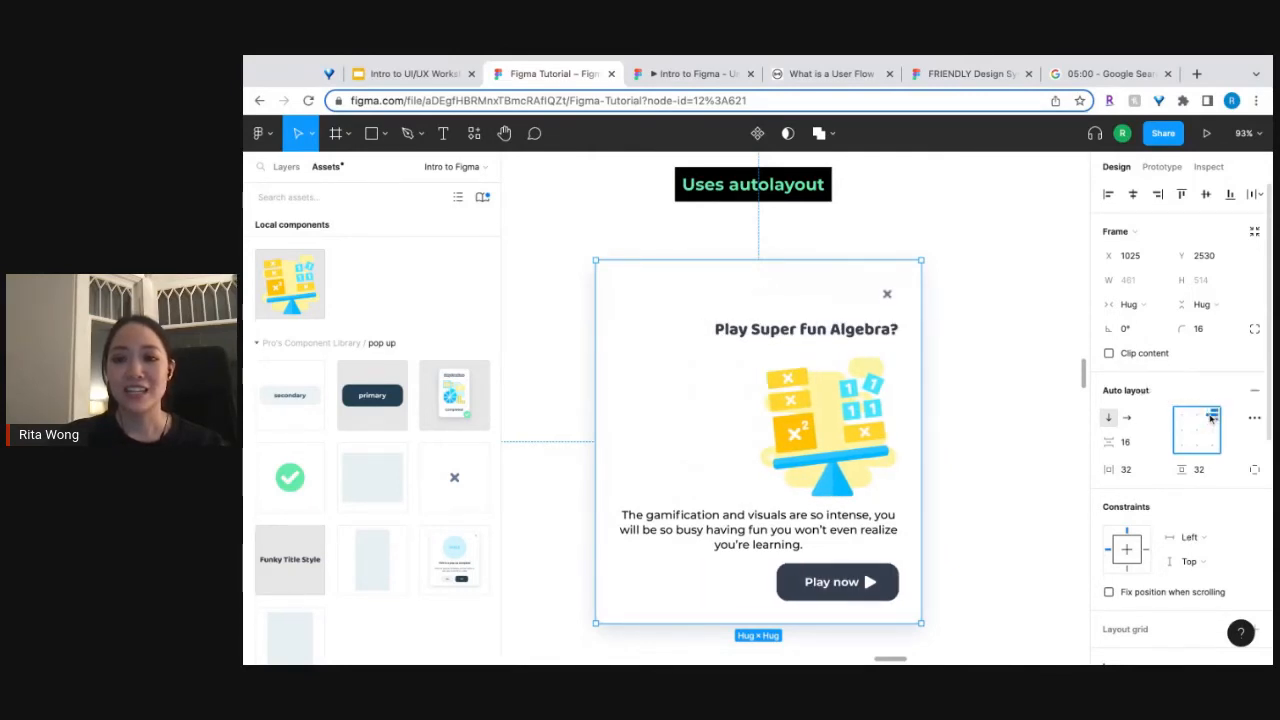
left_click(1199, 418)
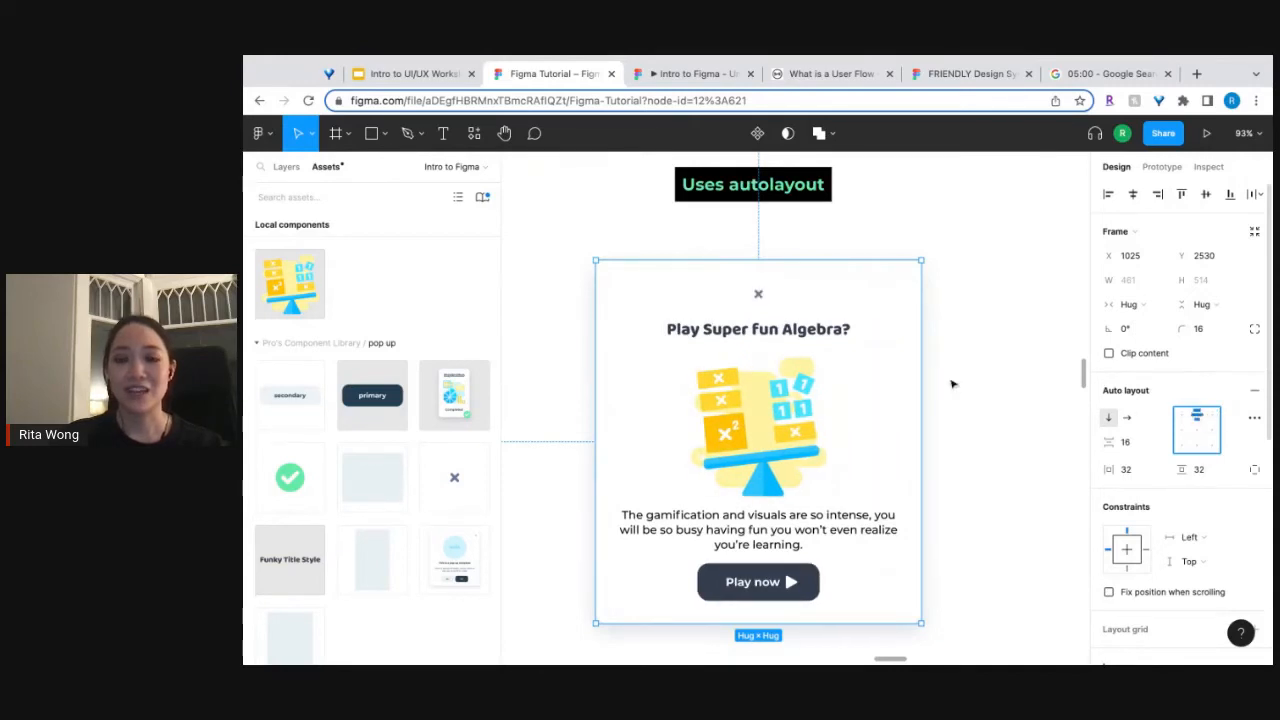
Wrap the pop-up's exit button in its own horizontal auto layout frame, set to Fill container width and top right alignment.
left_click(760, 294)
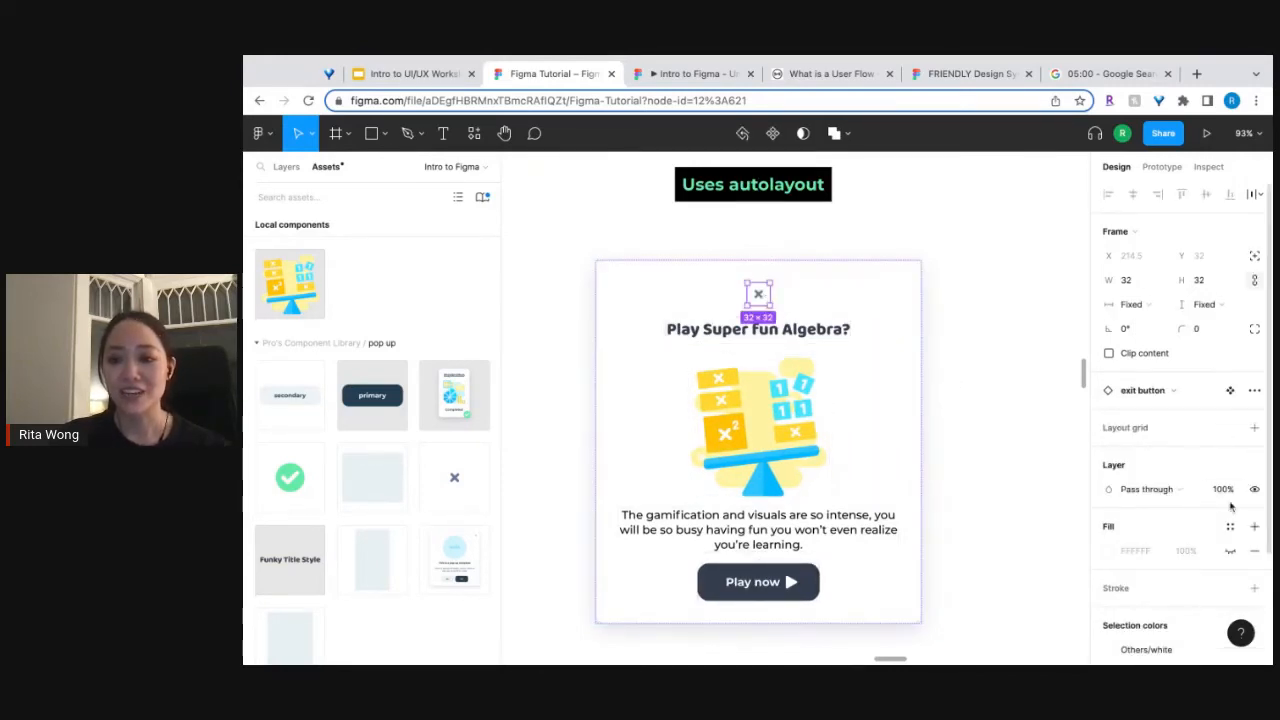
key("shift+a")
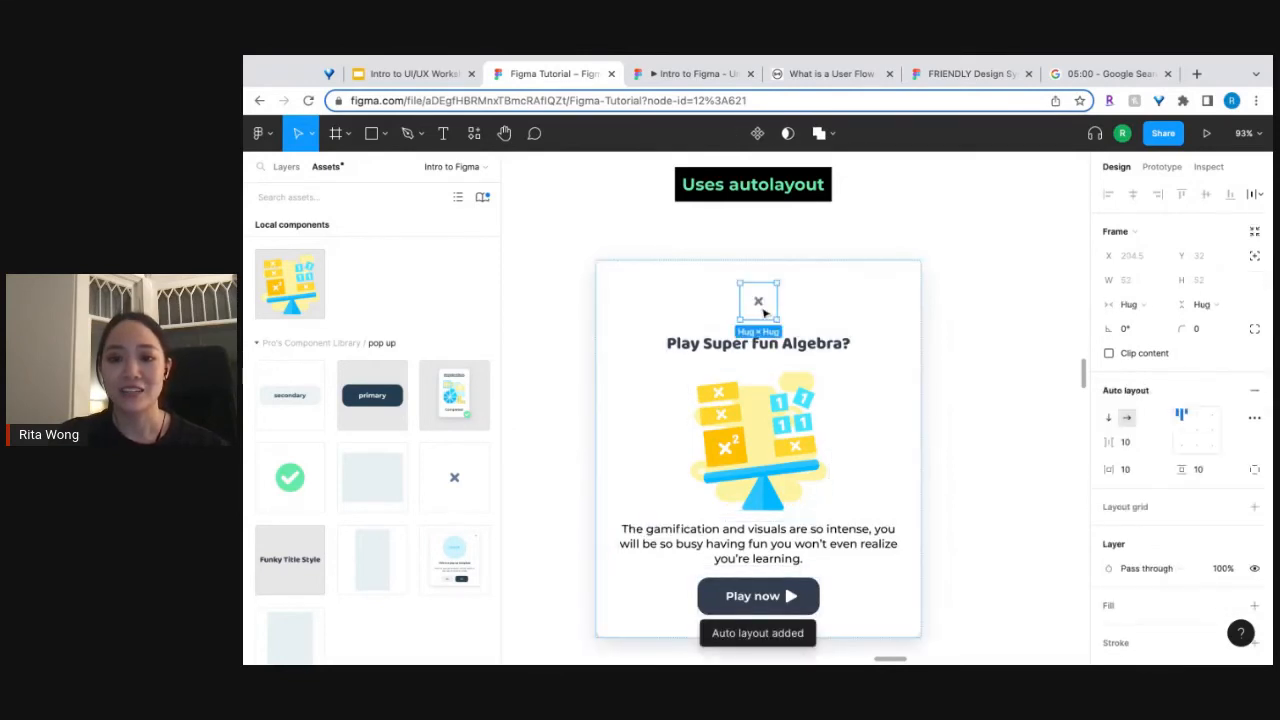
left_click(1137, 305)
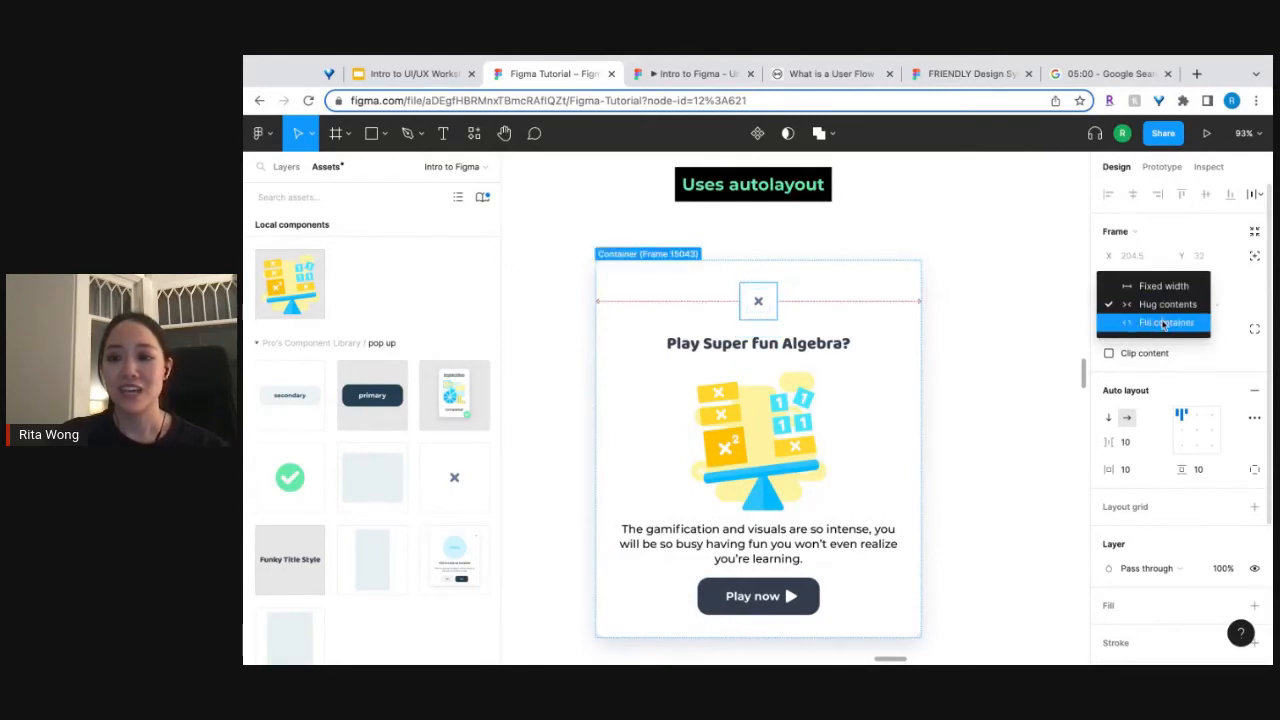
left_click(1163, 322)
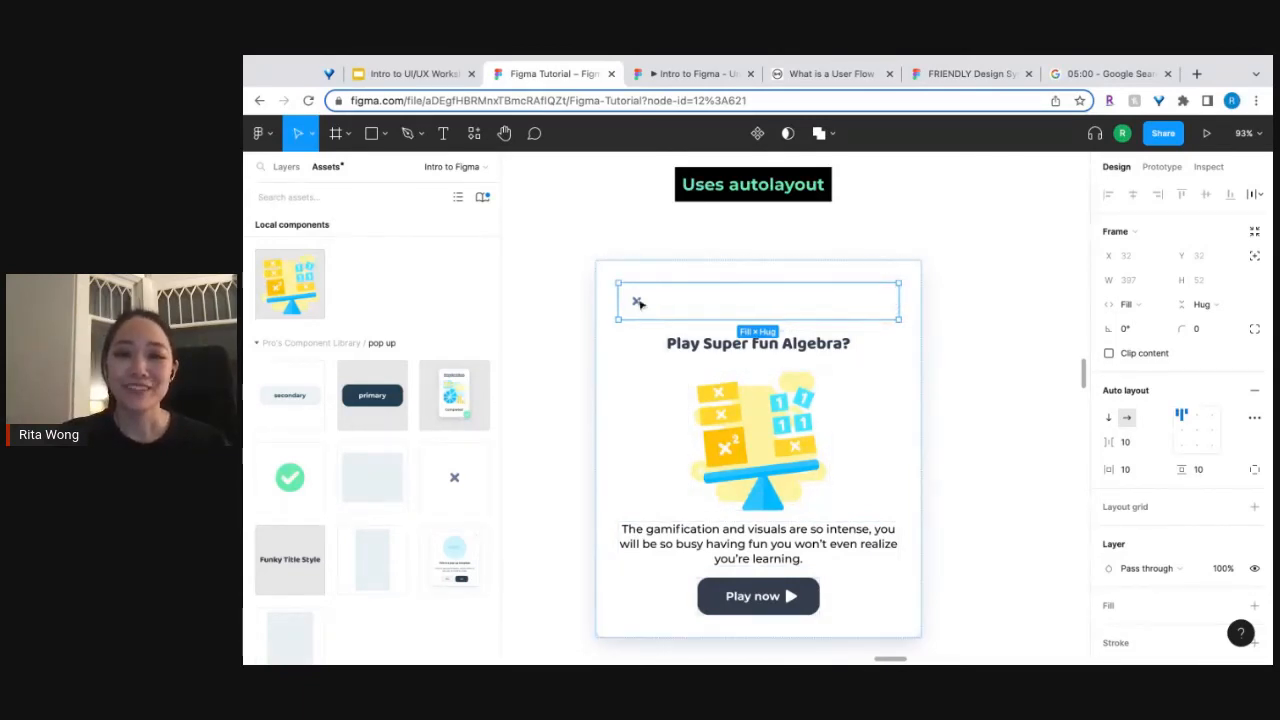
left_click(1198, 414)
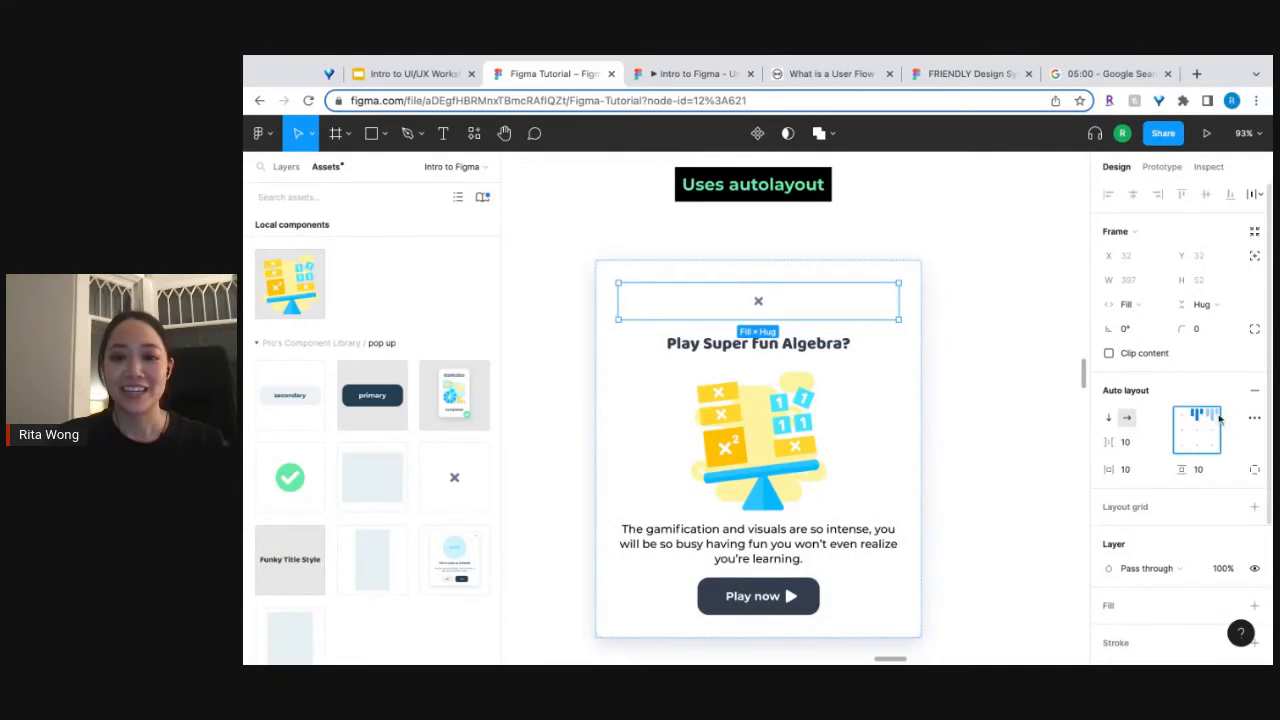
left_click(1214, 415)
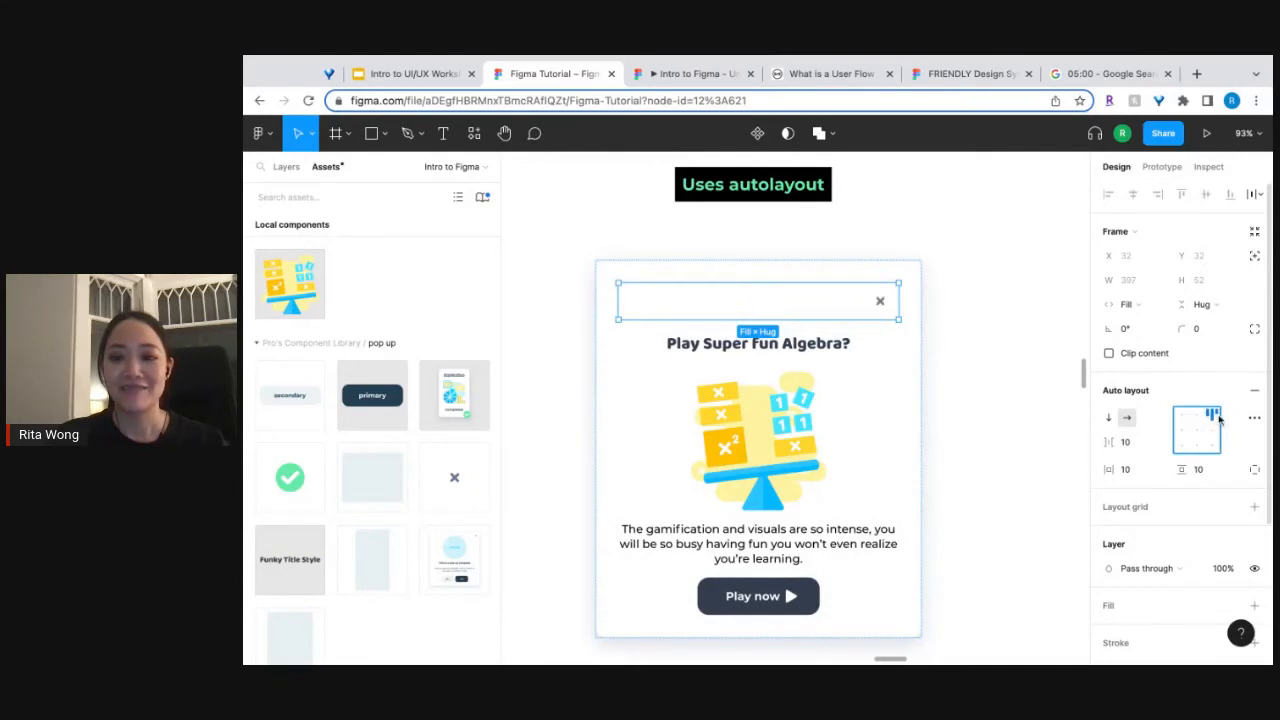
left_click(1011, 314)
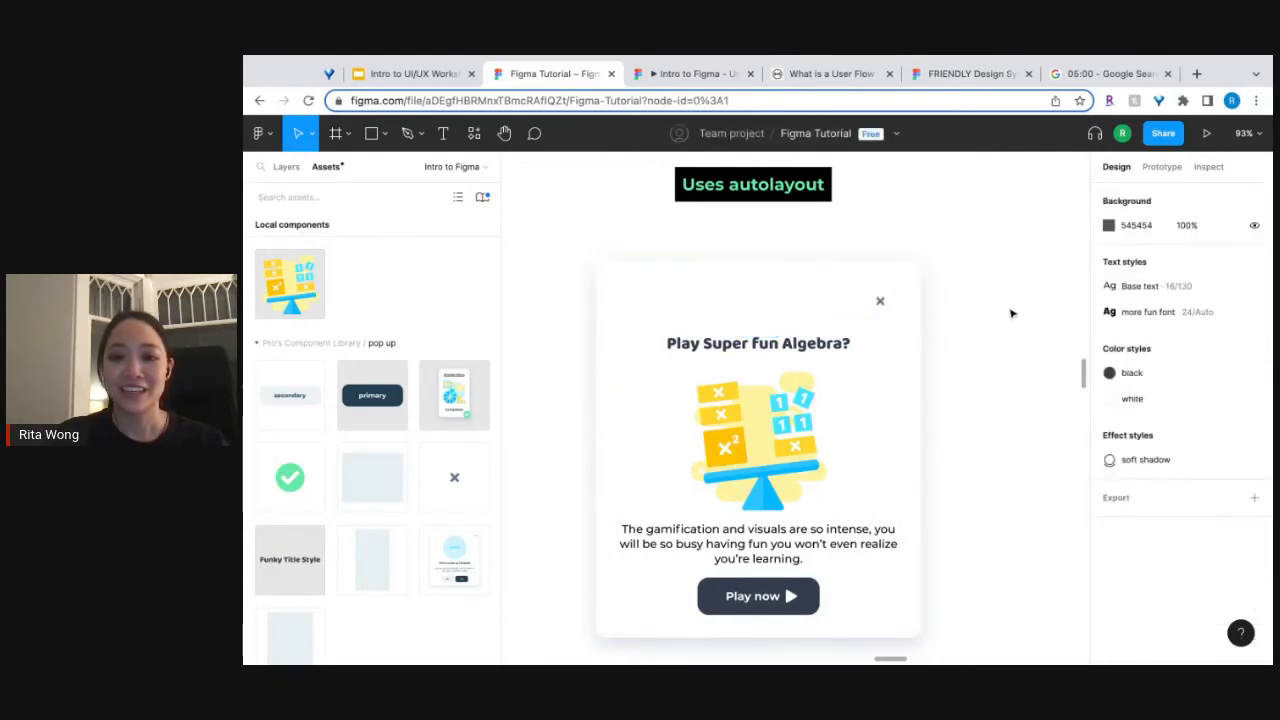
Ungroup the auto layout frame wrapped around the pop-up's exit button.
left_click(882, 306)
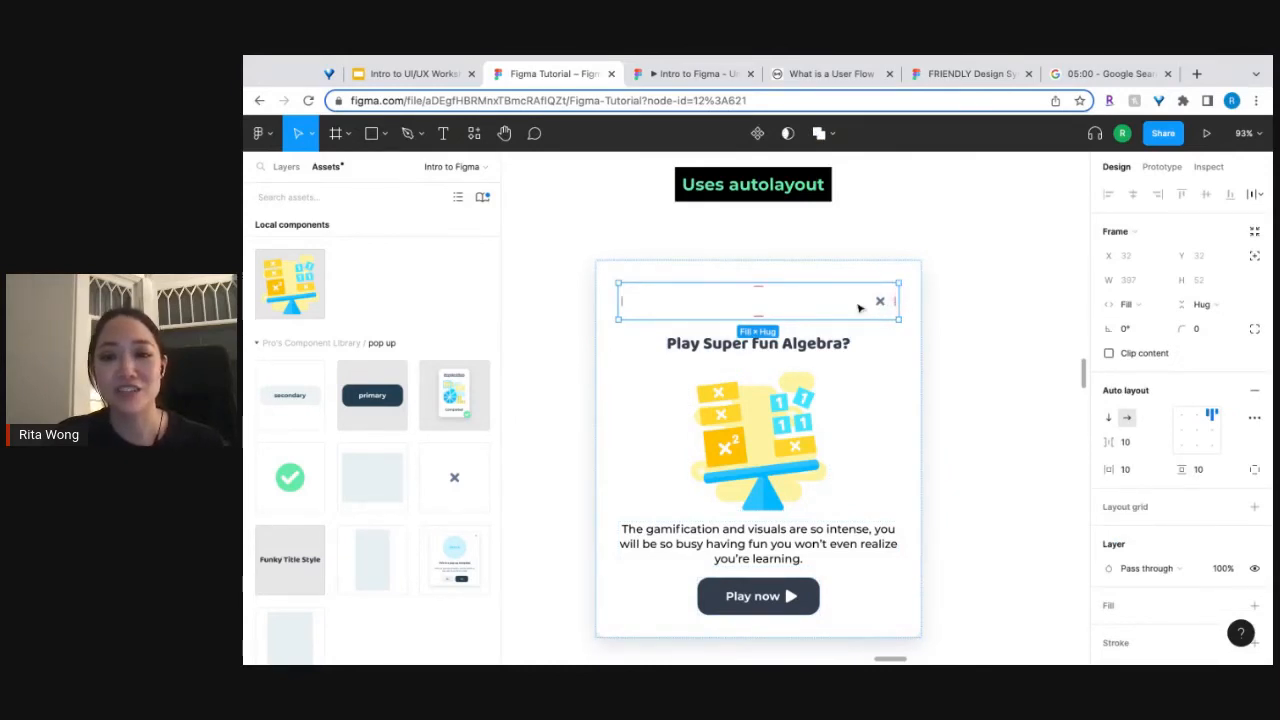
right_click(858, 307)
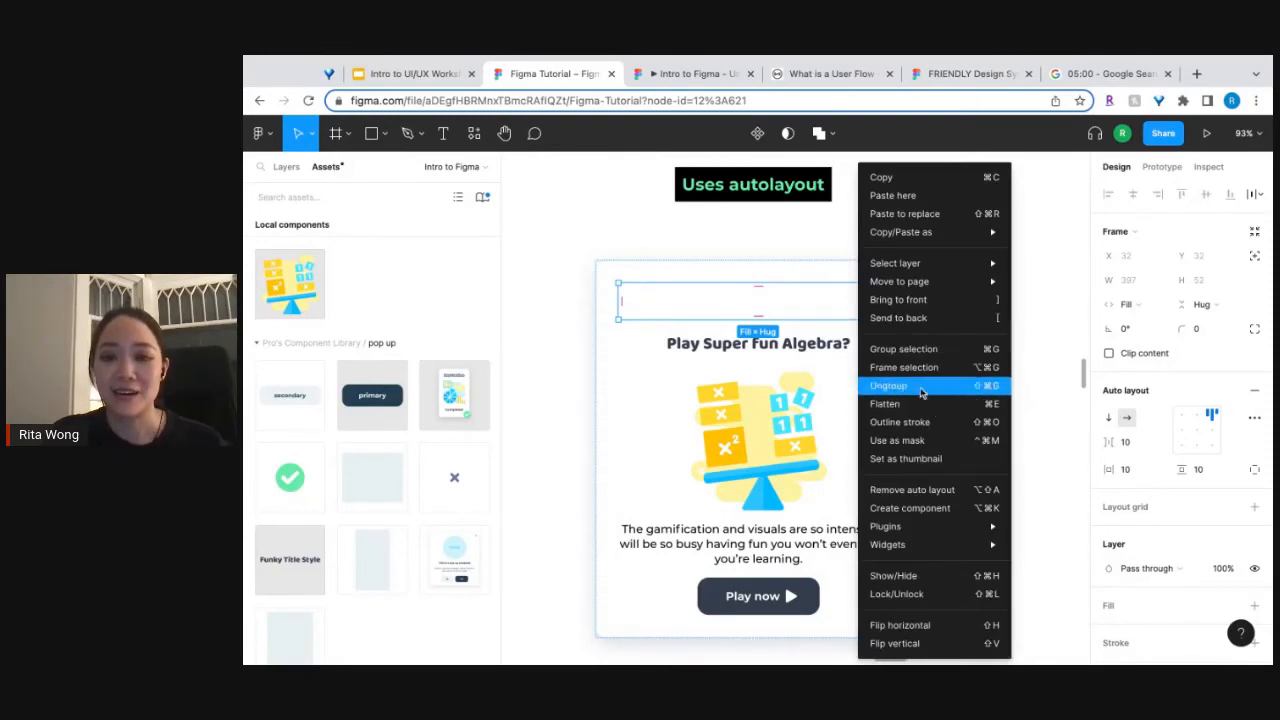
left_click(921, 392)
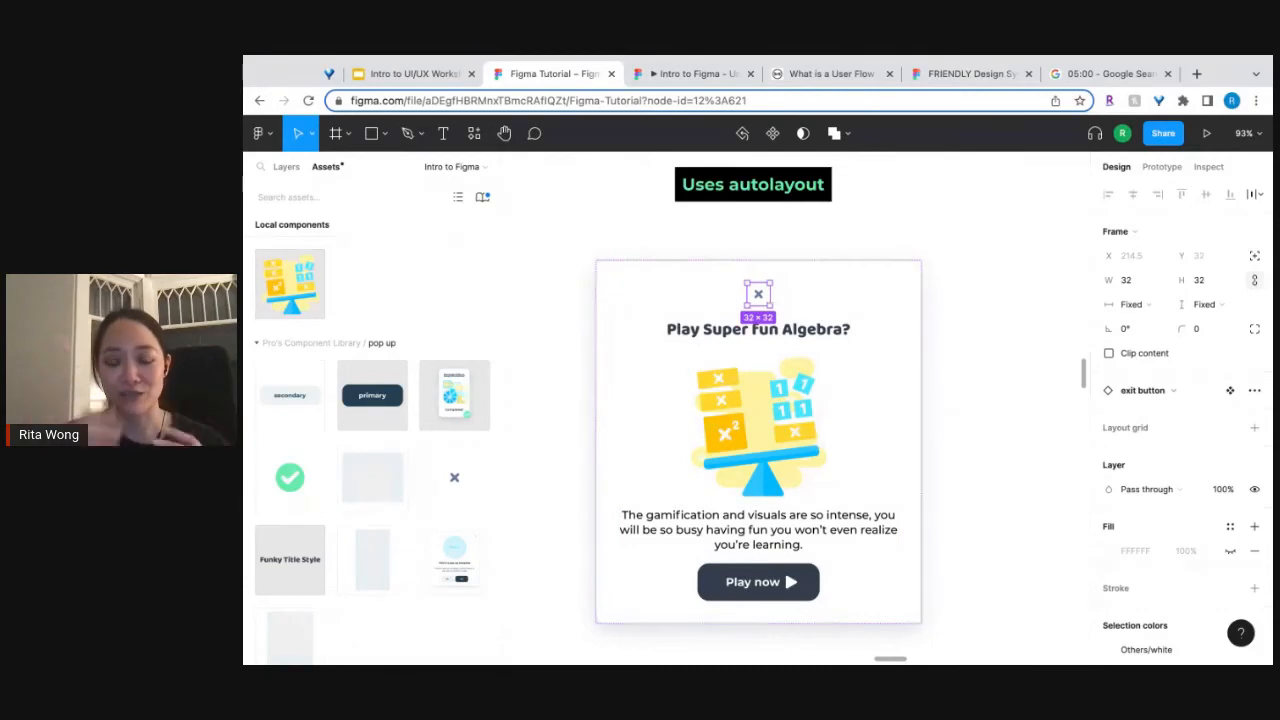
Try drawing a rectangle across the exit button's row in the separate "pop up window" frame.
scroll(775, 330, "left", 4)
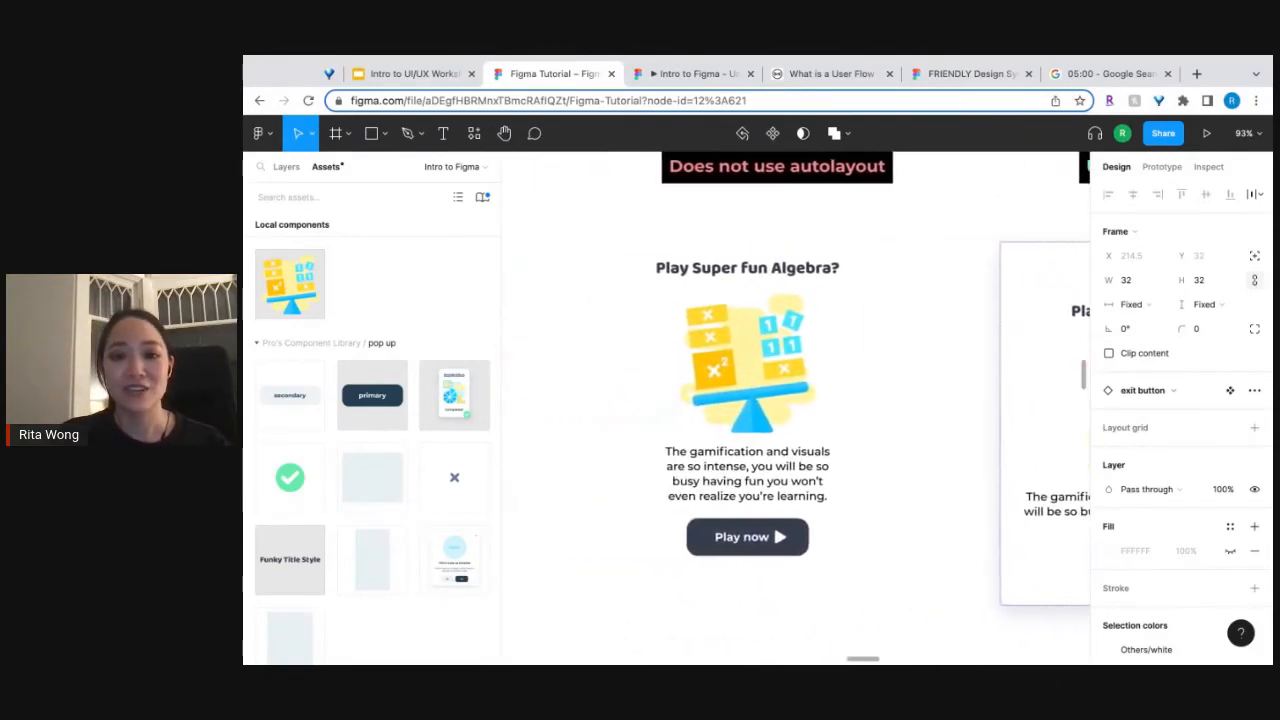
scroll(775, 330, "down", 5)
scroll(775, 330, "right", 3)
scroll(775, 330, "right", 2)
scroll(767, 295, "up", 5)
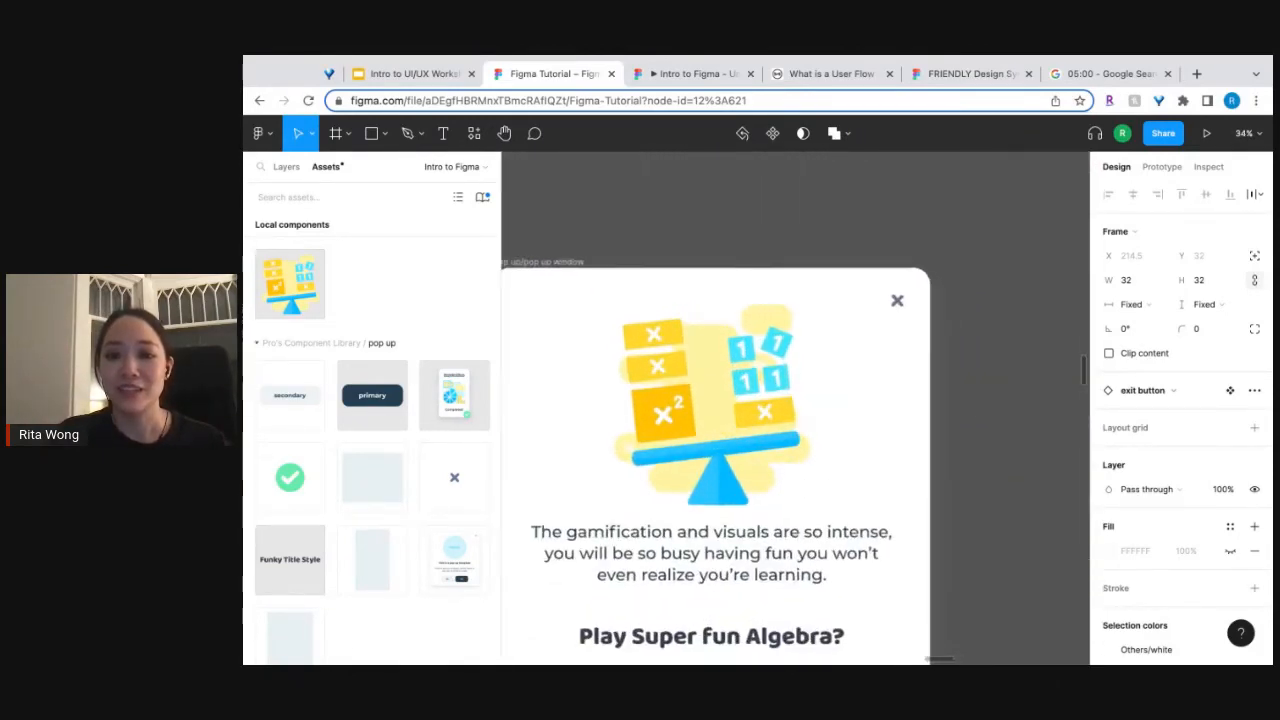
left_click(371, 133)
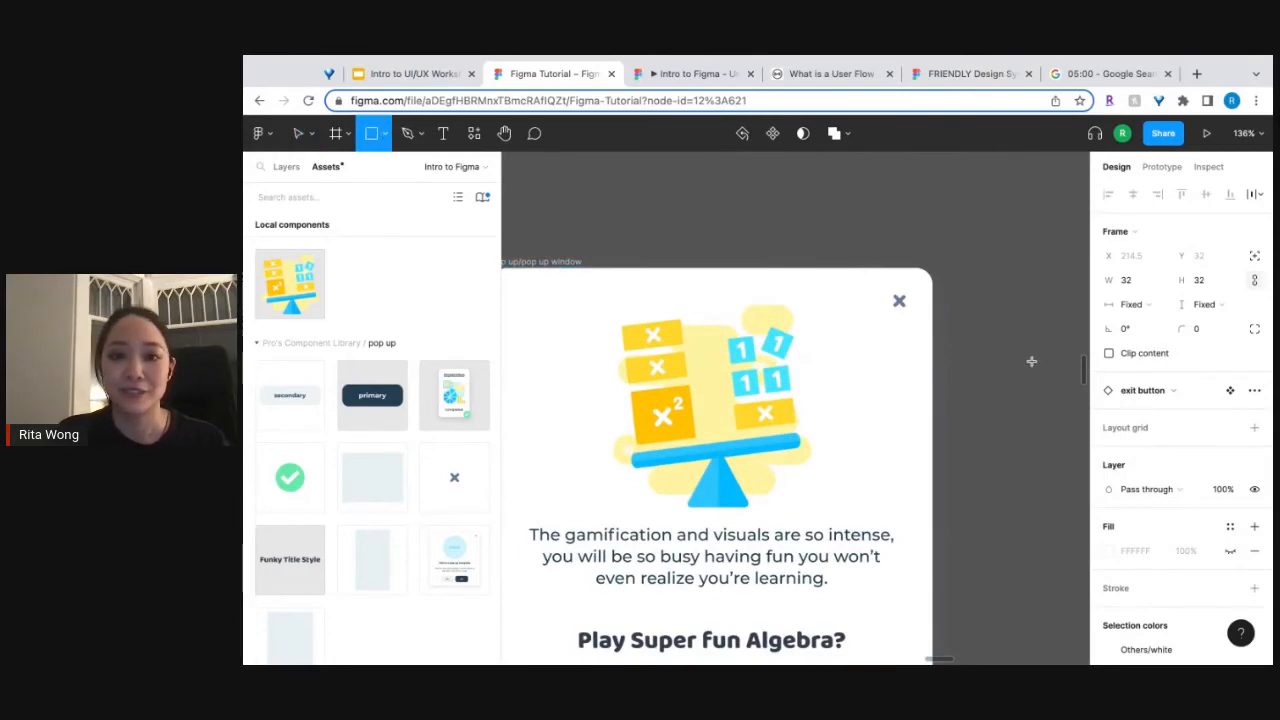
left_click_drag(964, 310, 687, 308)
key("super+z")
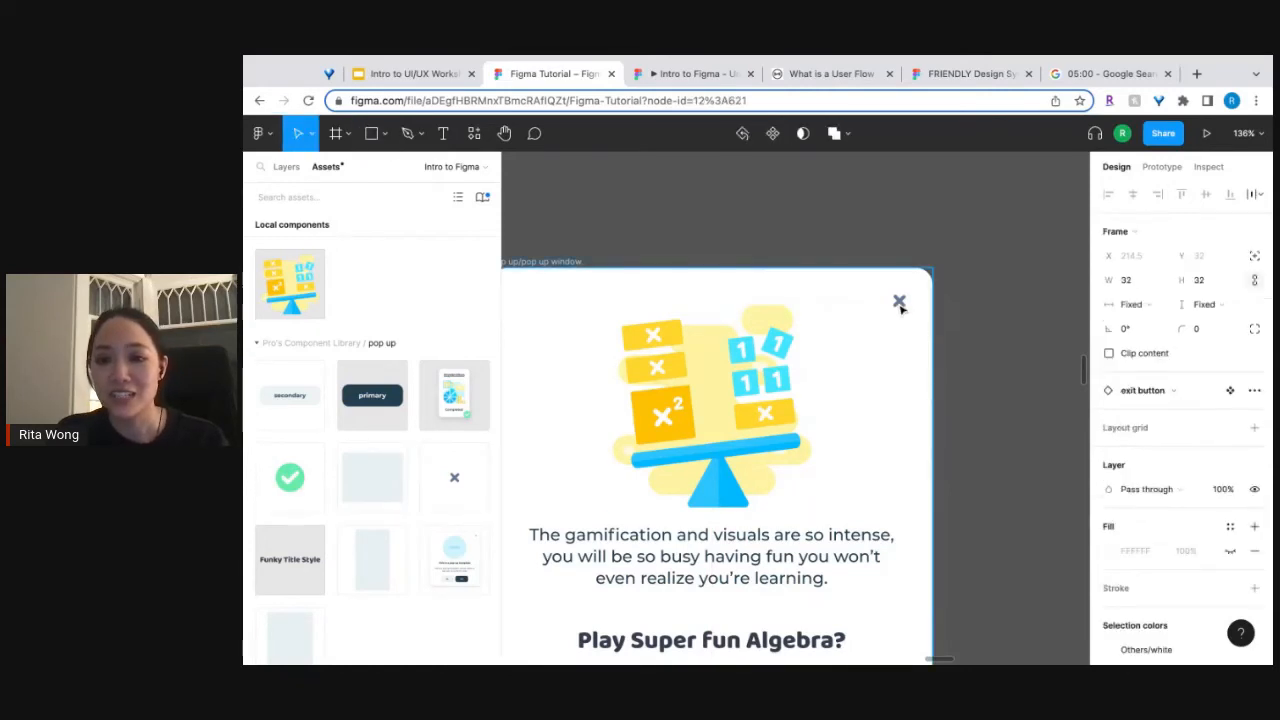
Move the exit button out of the "pop up window" frame onto the empty canvas beside its upper right corner.
left_click(900, 309)
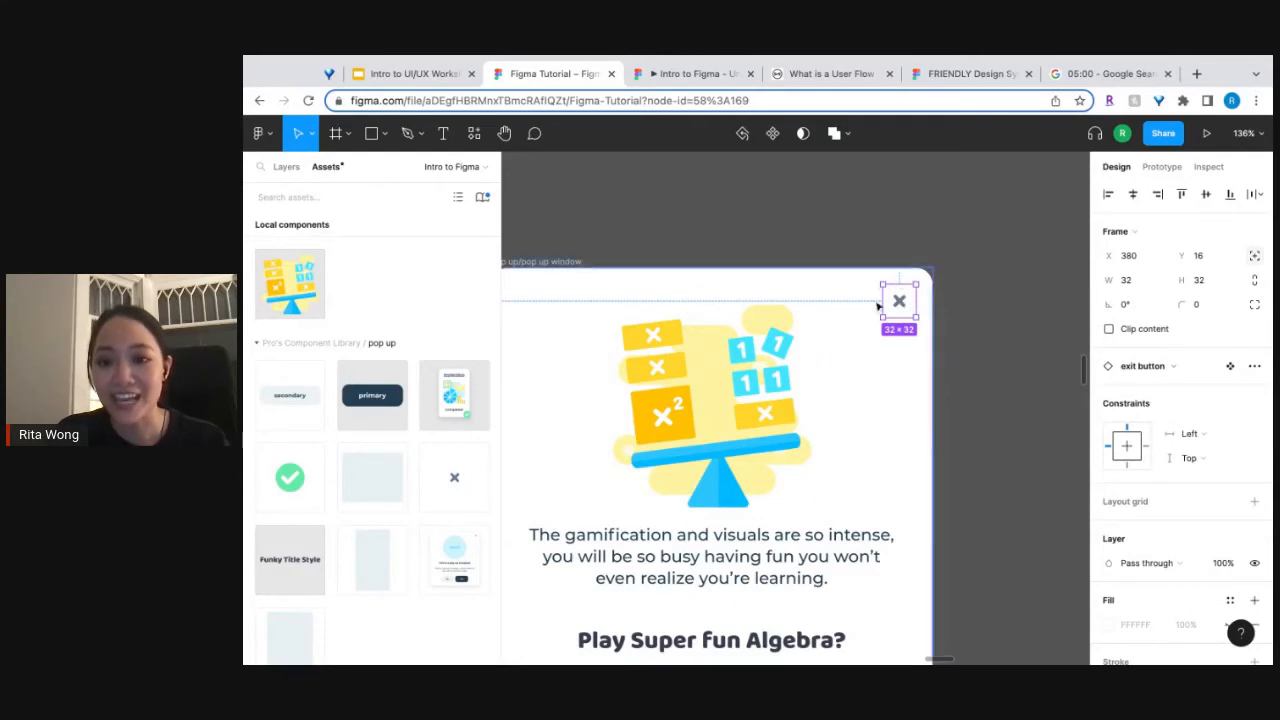
key("super+z")
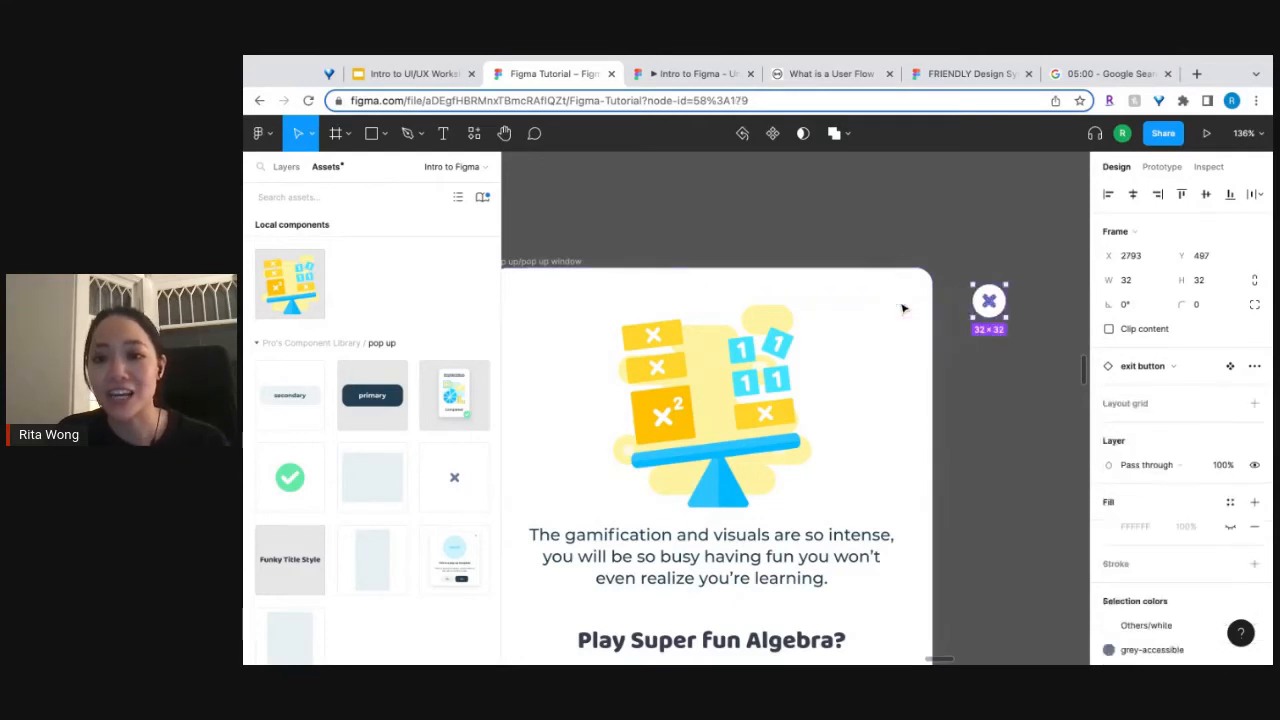
Undo moving the exit button out of the "pop up window" frame and select the button to inspect its positioning.
key("super+z")
key("super+z")
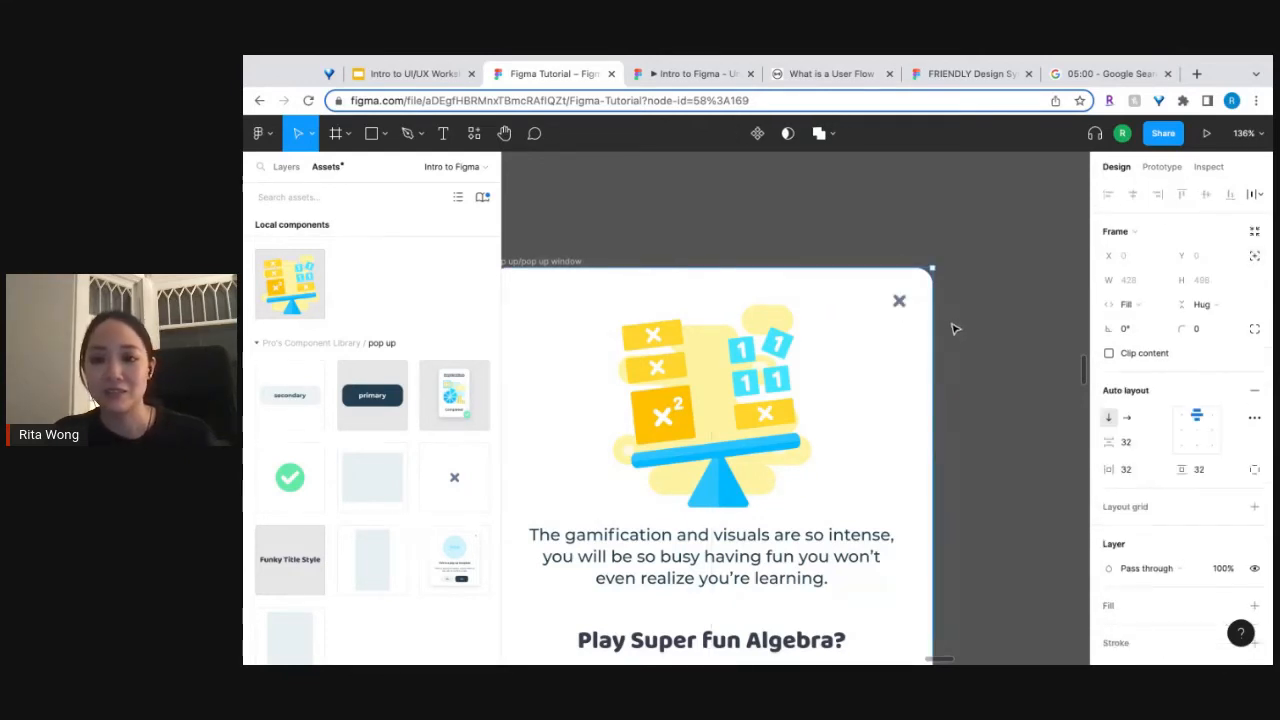
left_click(912, 298)
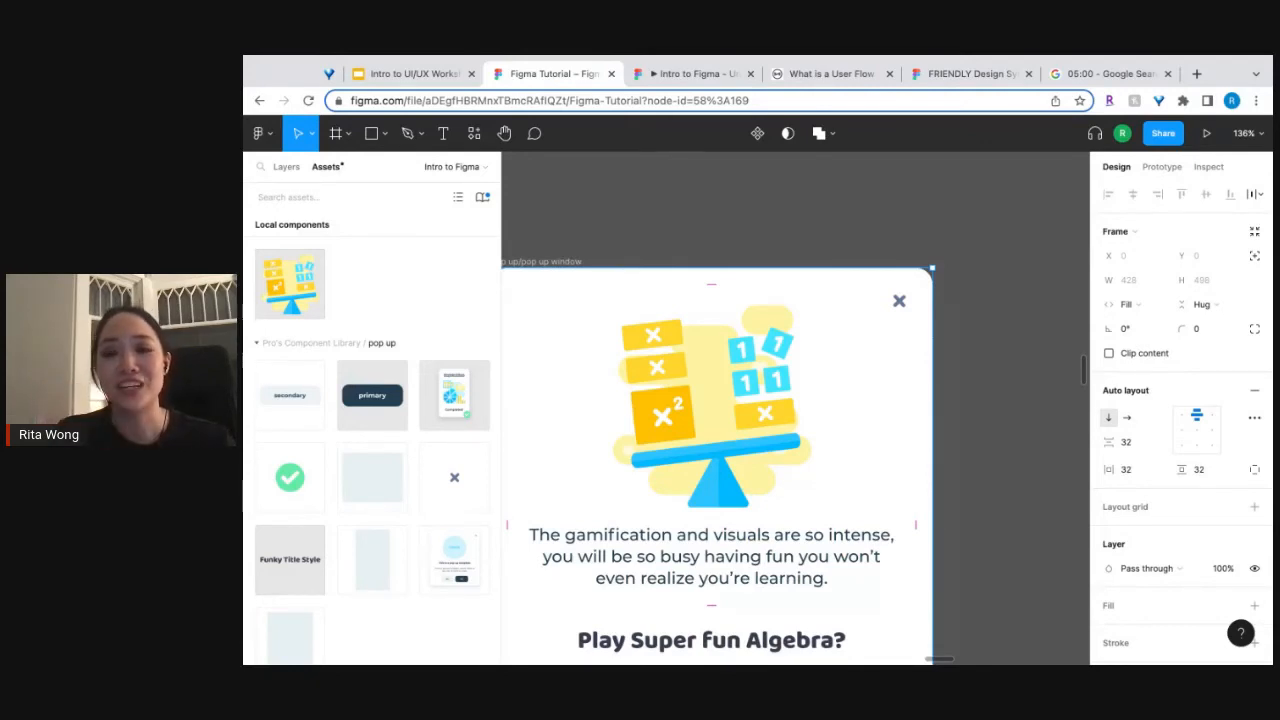
left_click(900, 301)
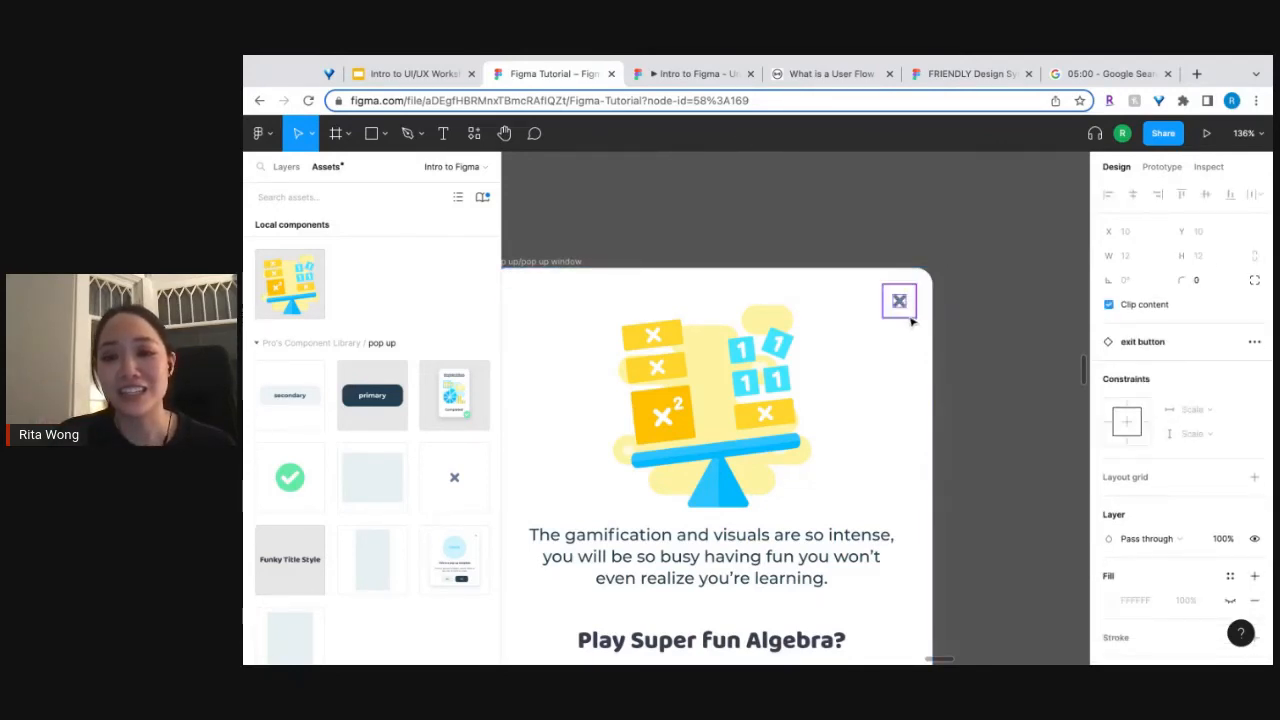
left_click(910, 316)
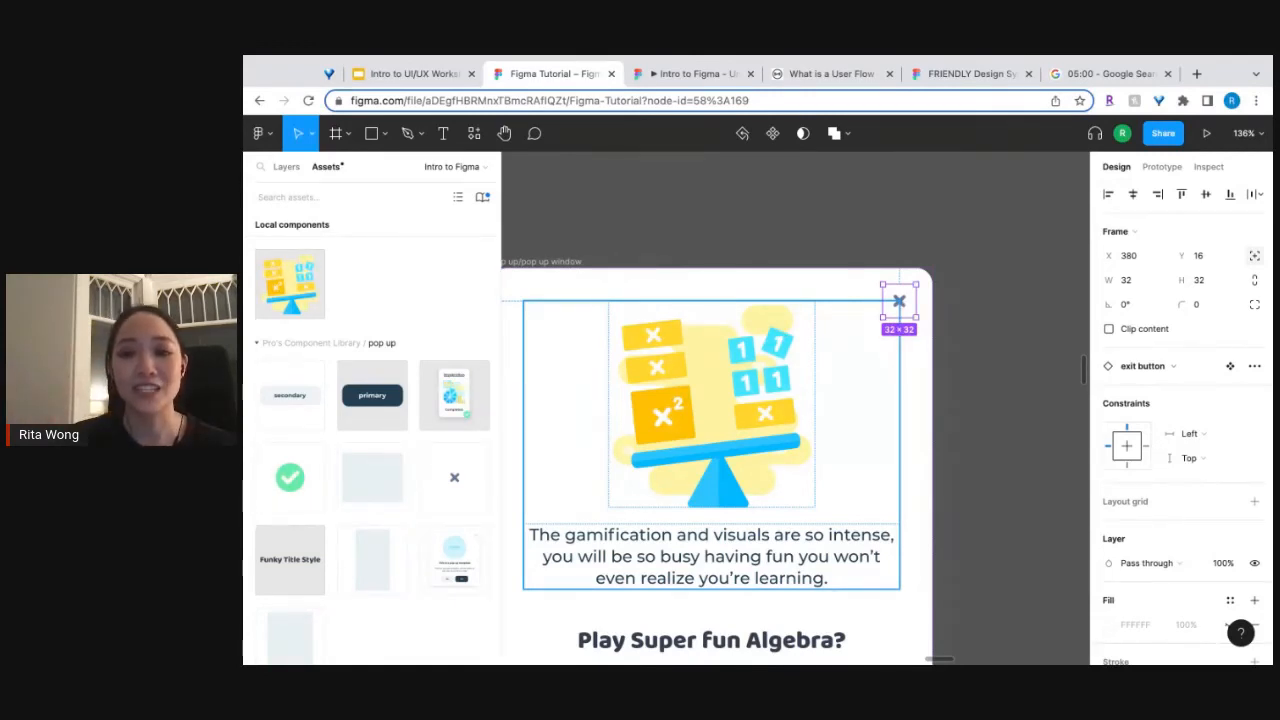
Enable absolute position for the exit button in the pop-up under "Uses autolayout".
scroll(770, 322, "down", 5)
scroll(770, 322, "left", 5)
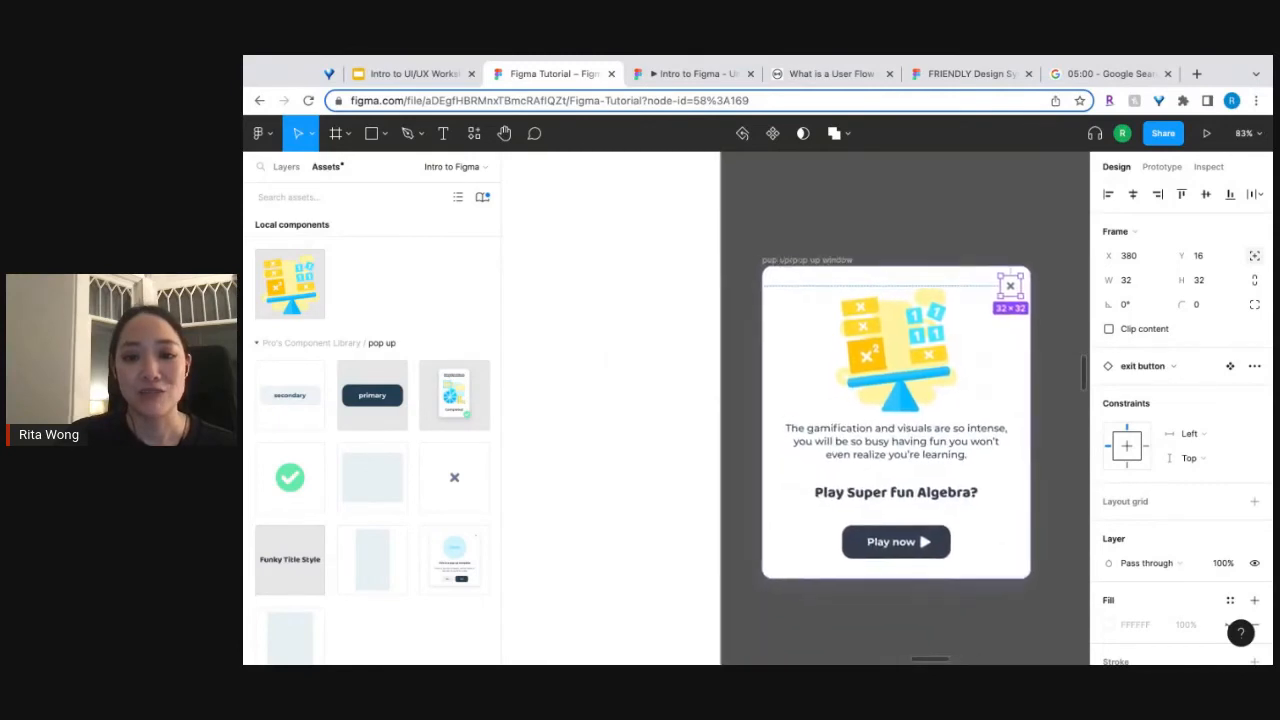
scroll(748, 290, "left", 4)
left_click(746, 286)
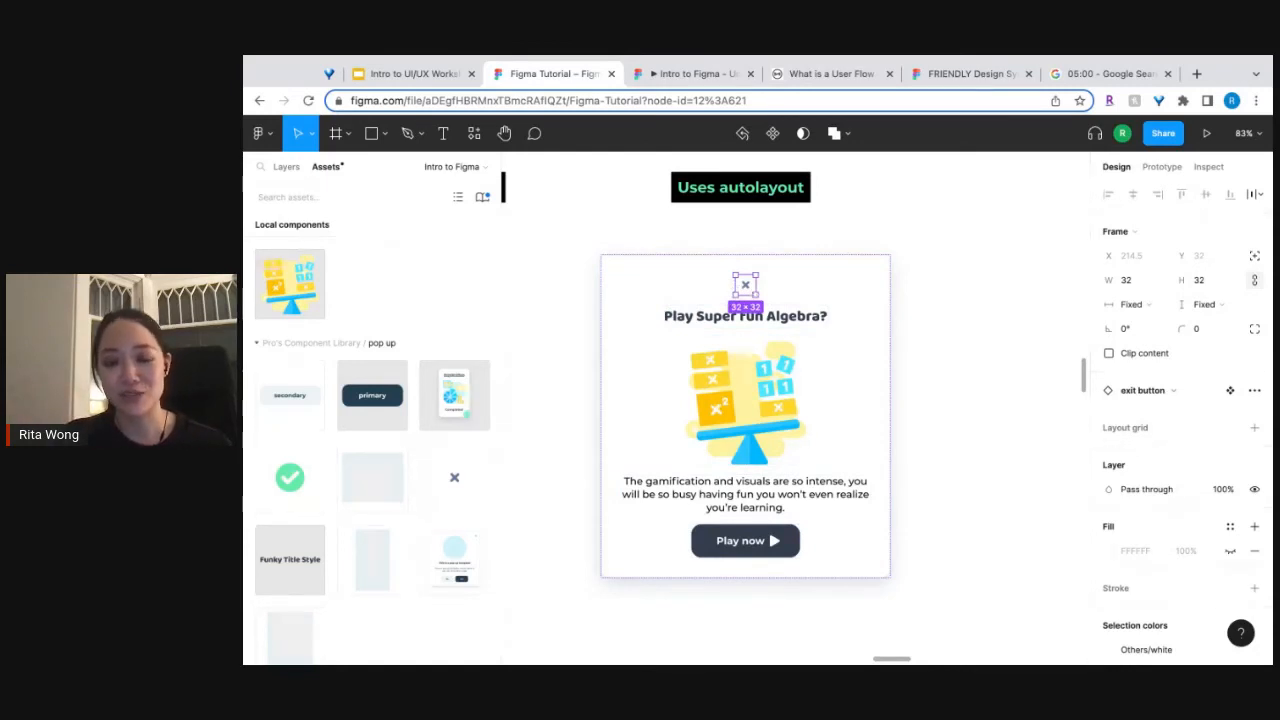
left_click(1254, 257)
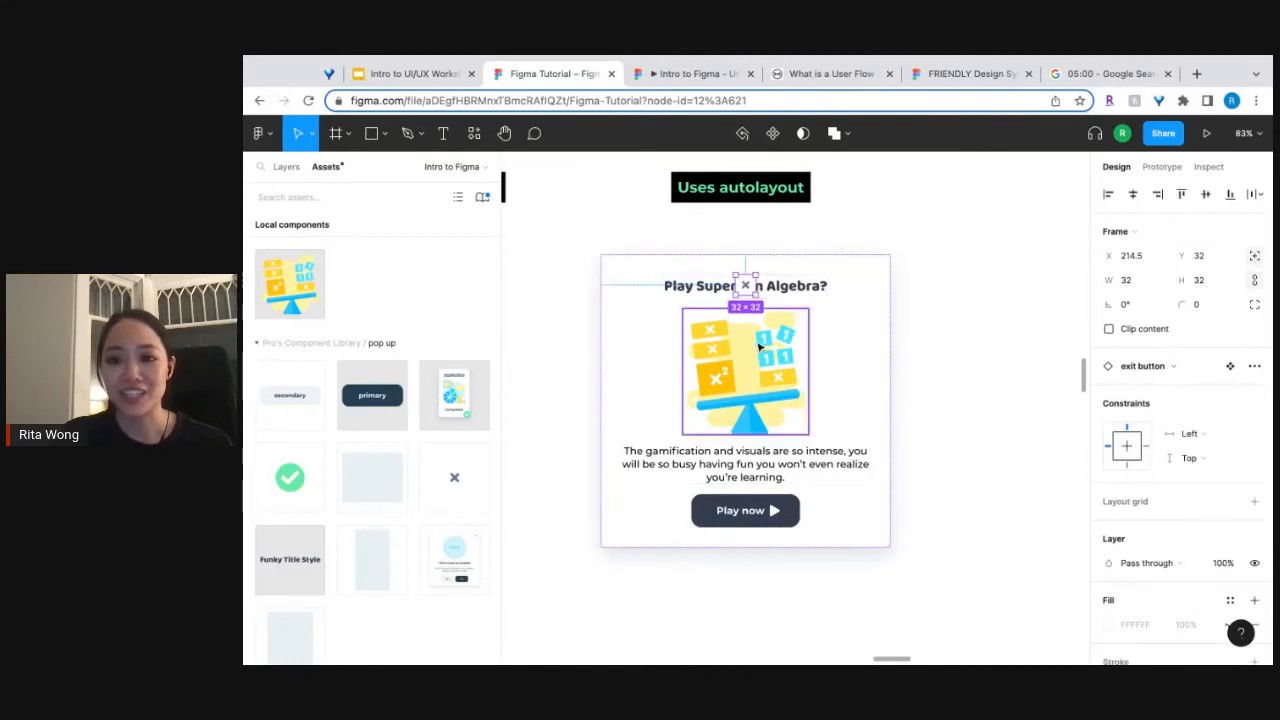
Move the exit button into the upper right corner of the "Uses autolayout" pop-up, at X 413, Y 16, and deselect it.
left_click_drag(752, 291, 818, 255)
left_click_drag(857, 320, 904, 372)
key("super+z")
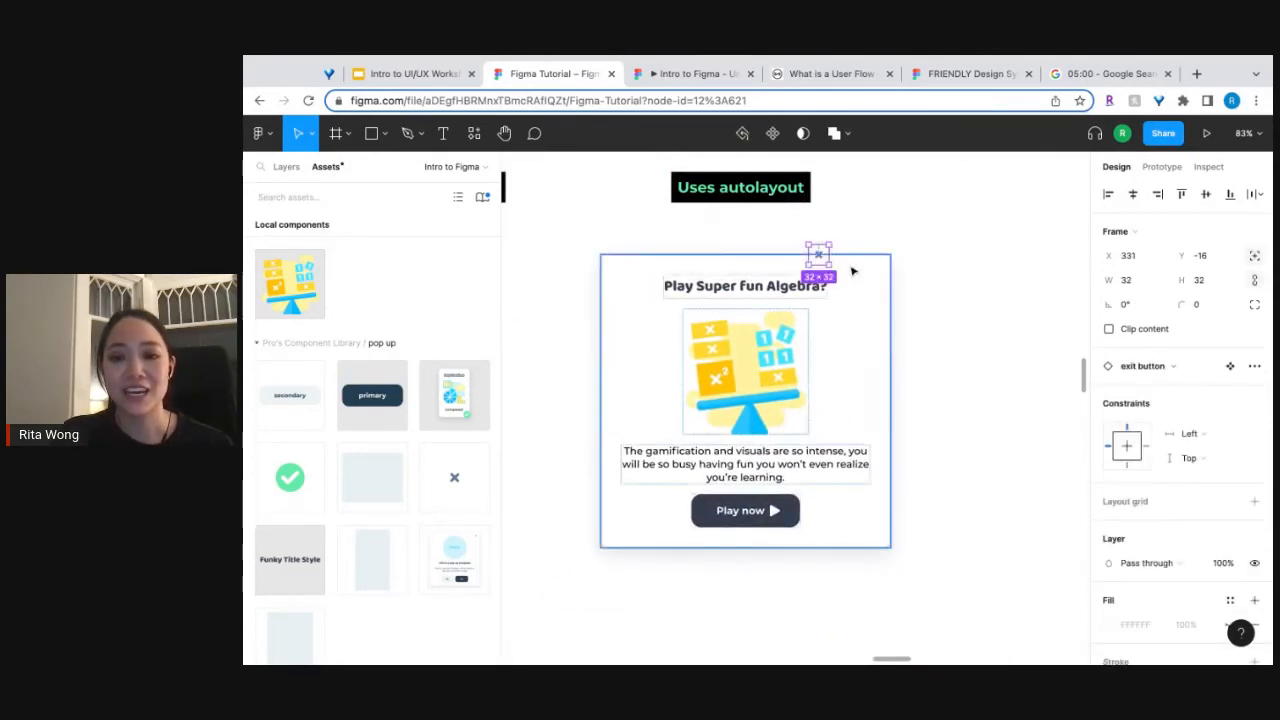
left_click_drag(821, 259, 869, 274)
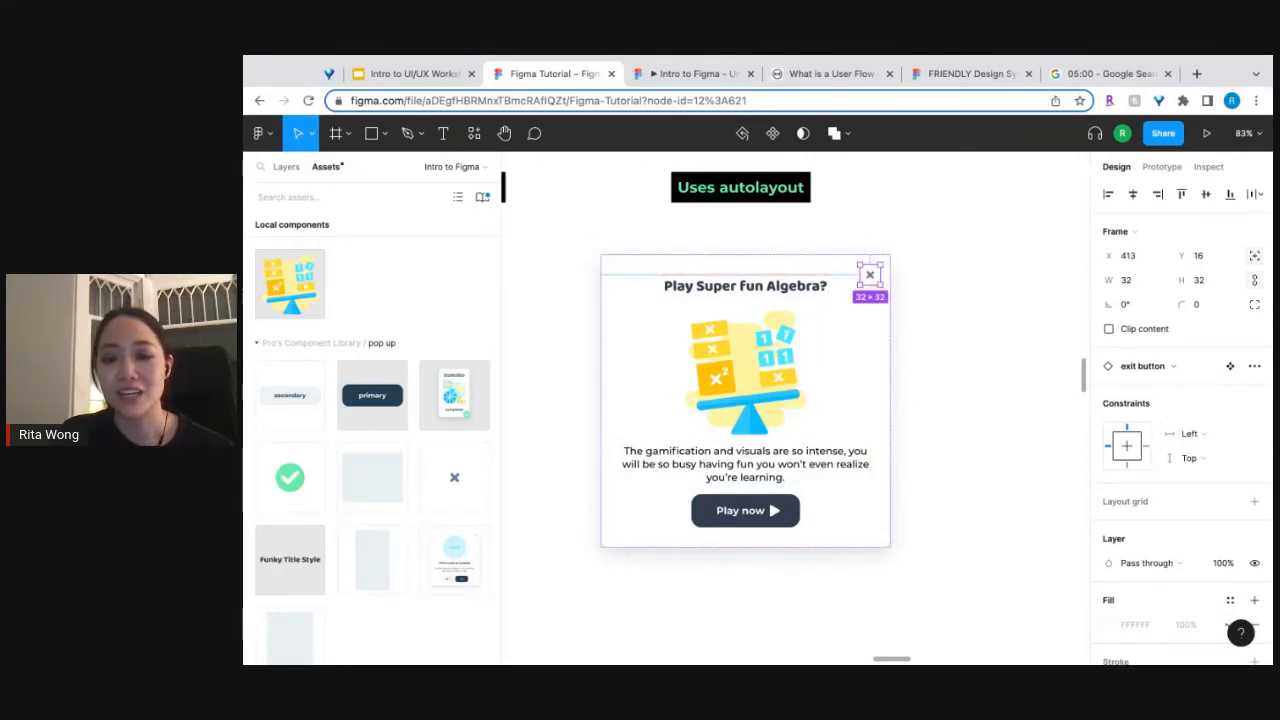
scroll(869, 274, "up", 5)
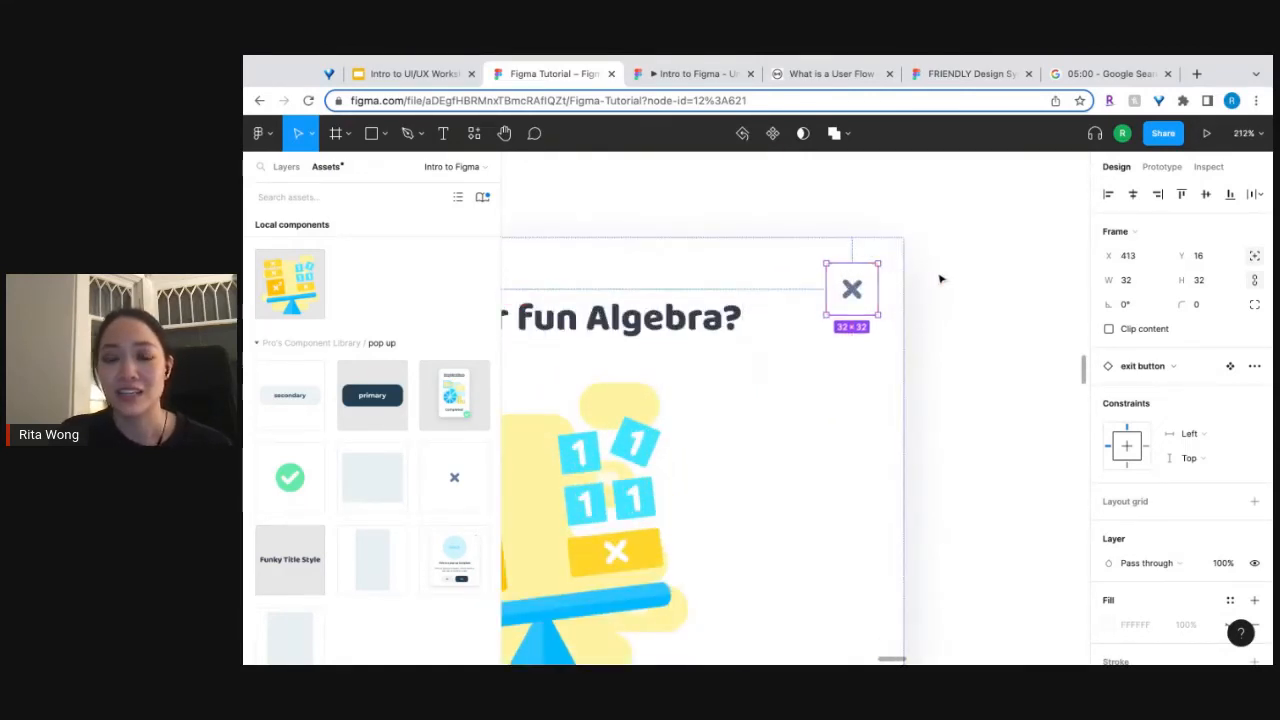
scroll(940, 281, "down", 5)
left_click(977, 307)
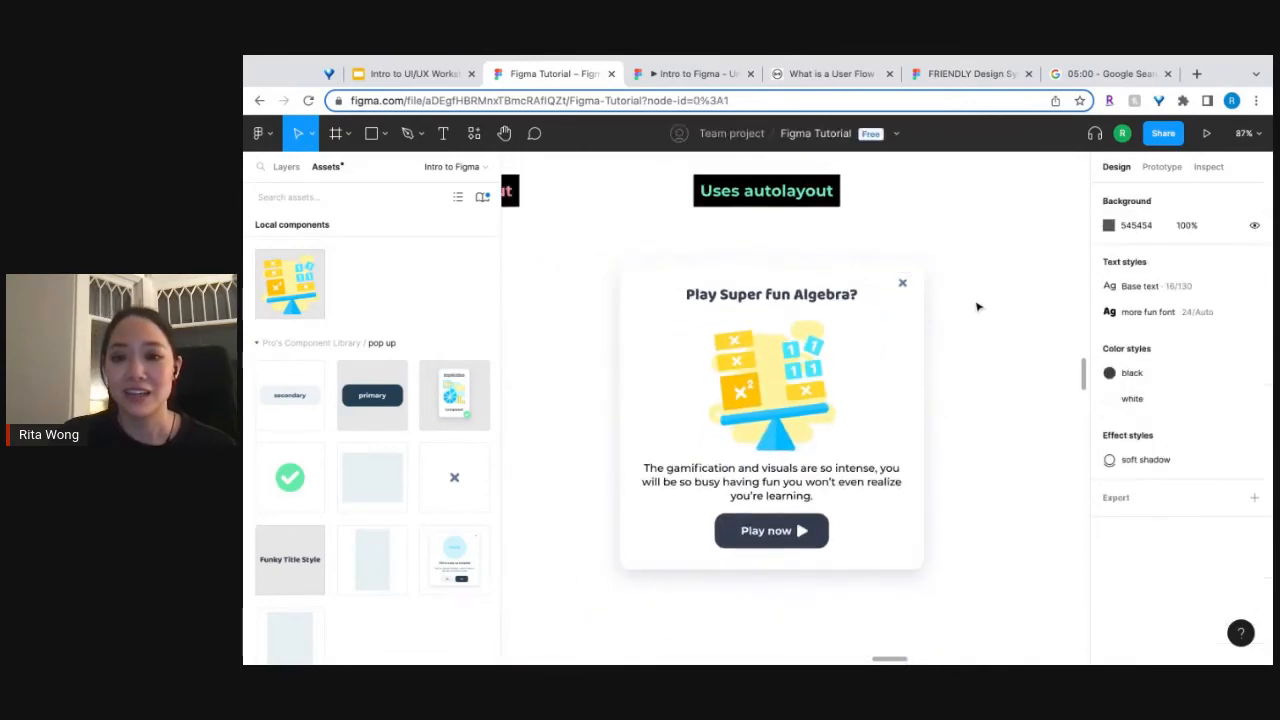
Inspect the positioning of the checkmark icon on the Easy Fractions card in the "Prototype" frame.
scroll(905, 289, "down", 5)
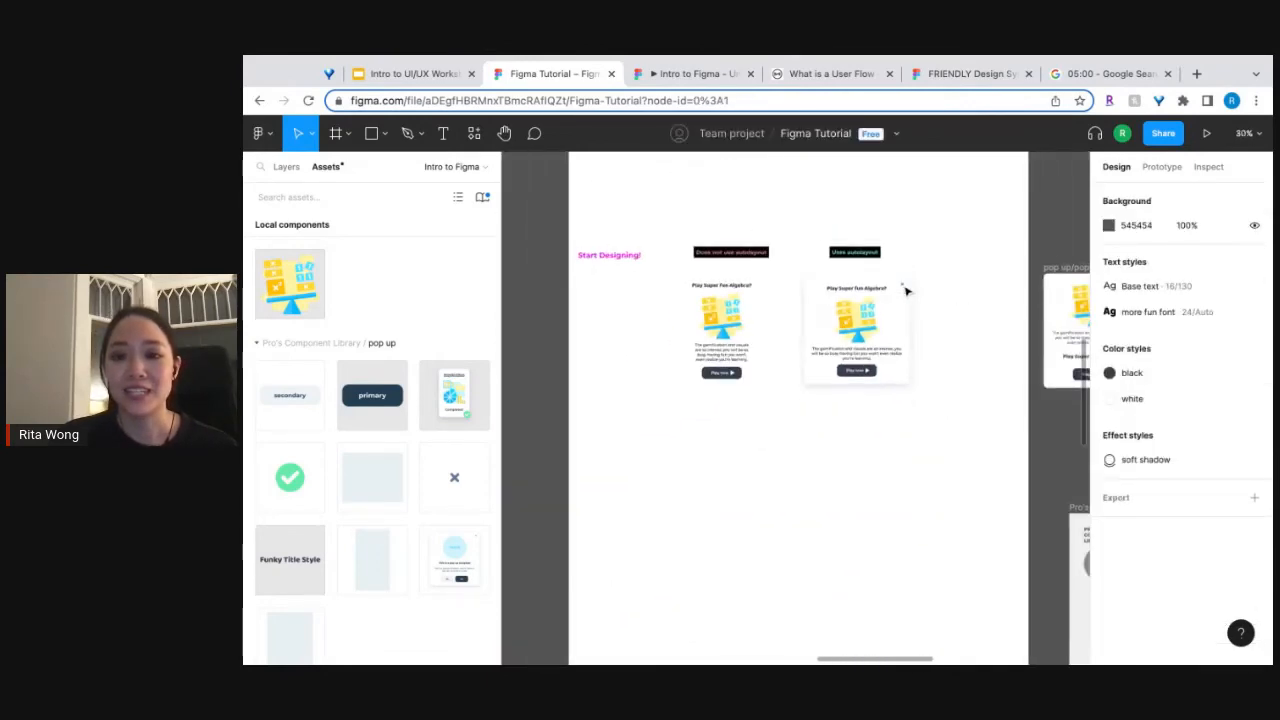
scroll(795, 408, "up", 10)
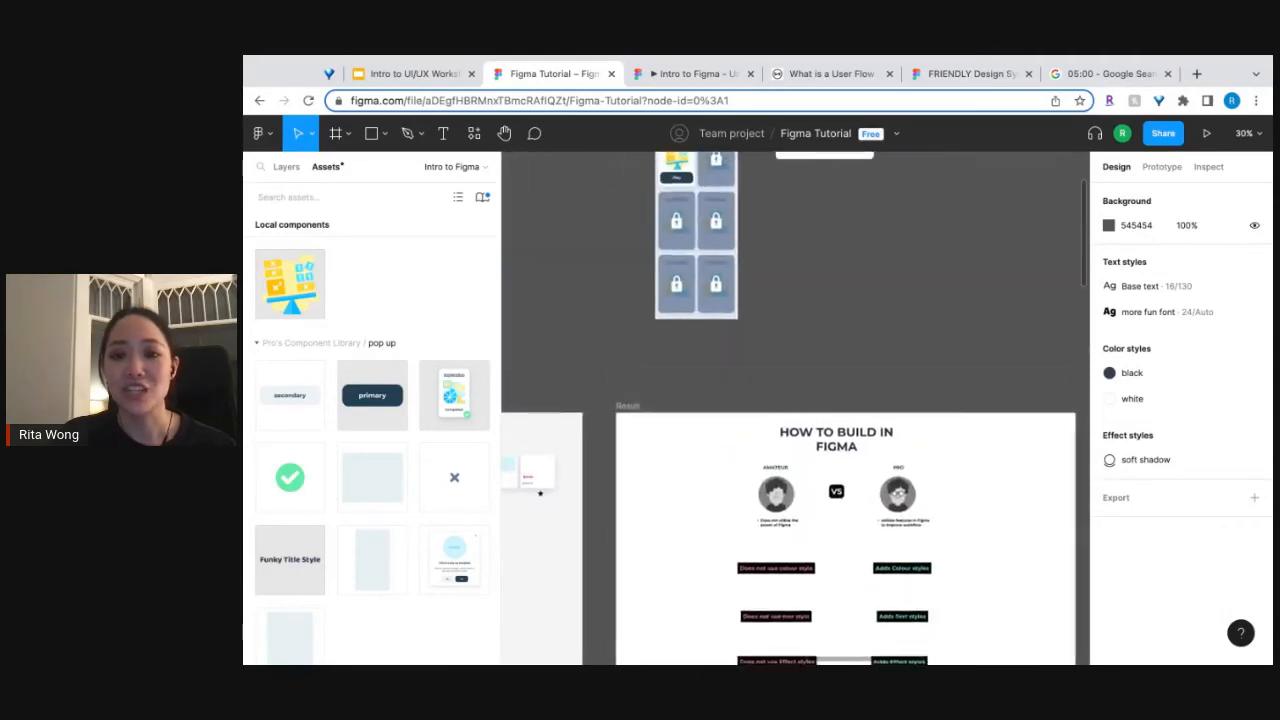
scroll(866, 289, "up", 5)
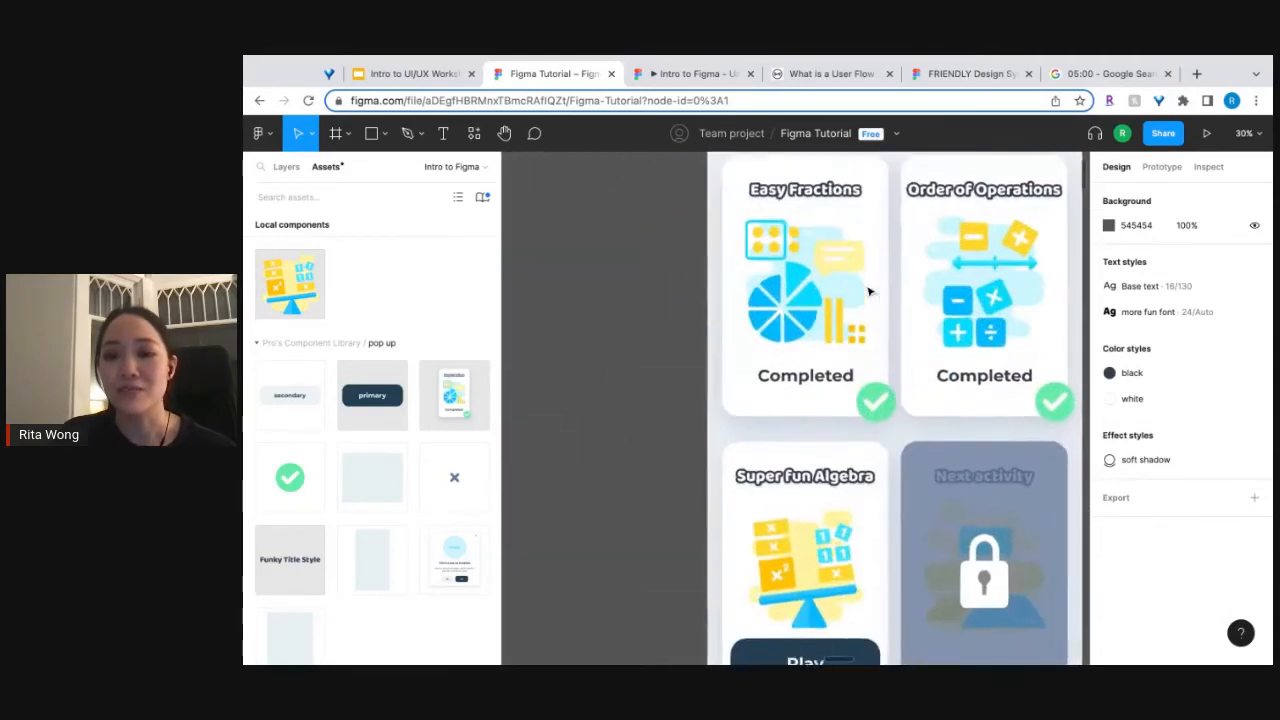
scroll(867, 290, "right", 2)
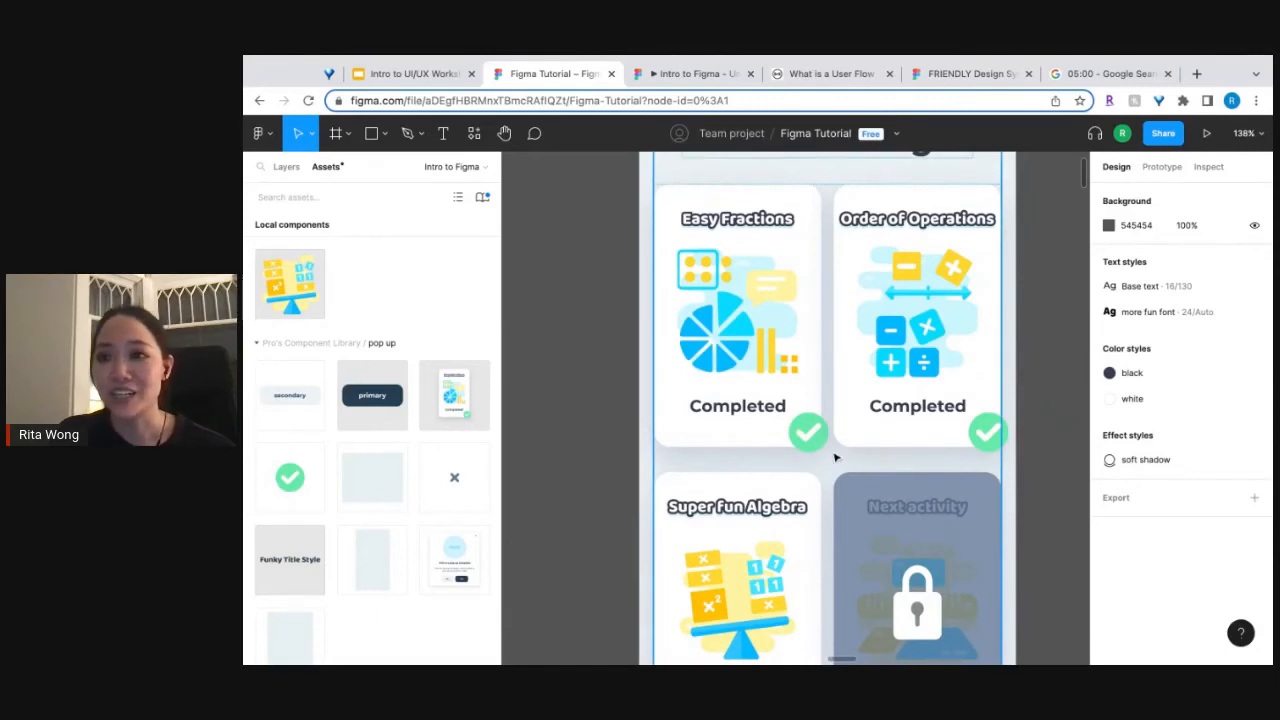
left_click(805, 440)
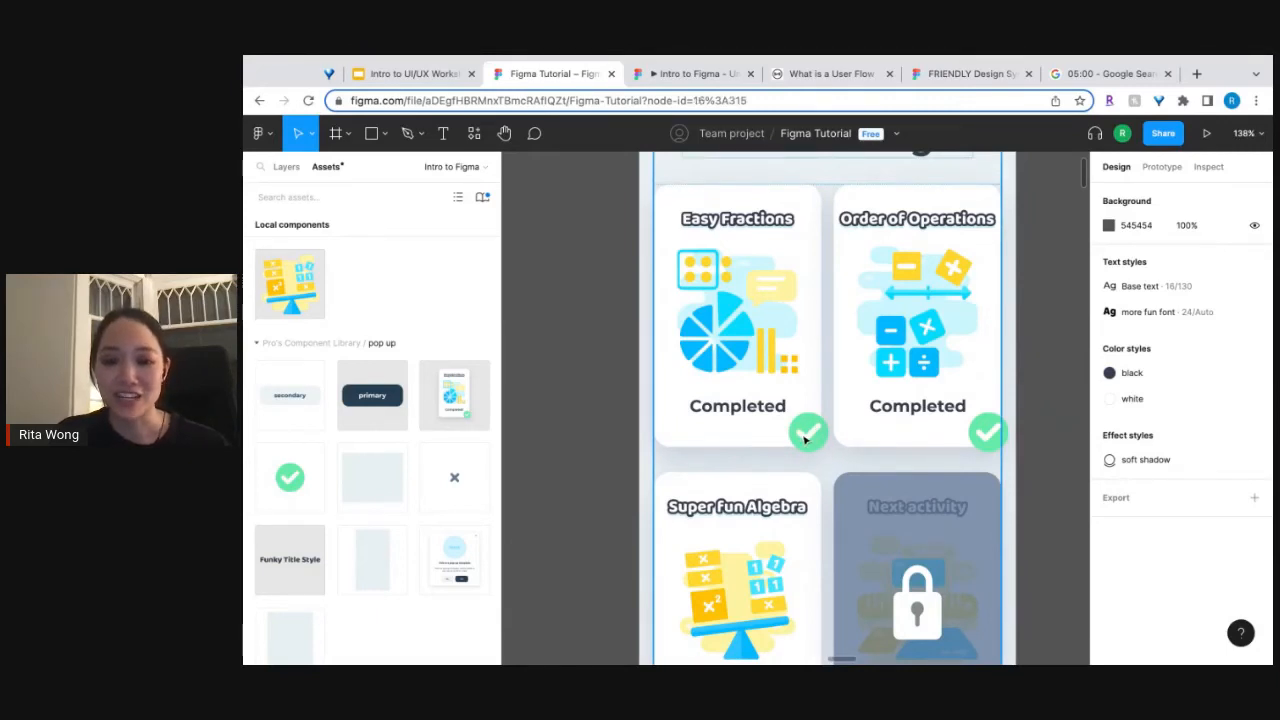
left_click(805, 440)
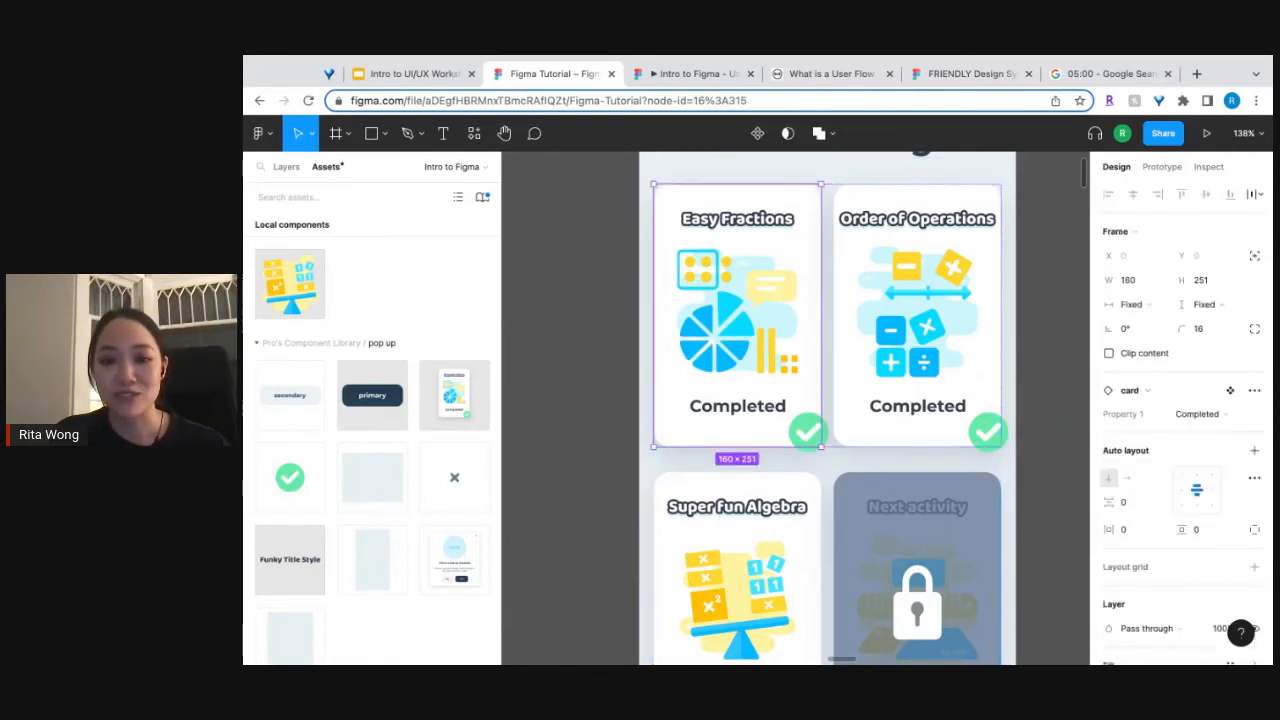
left_click(806, 436)
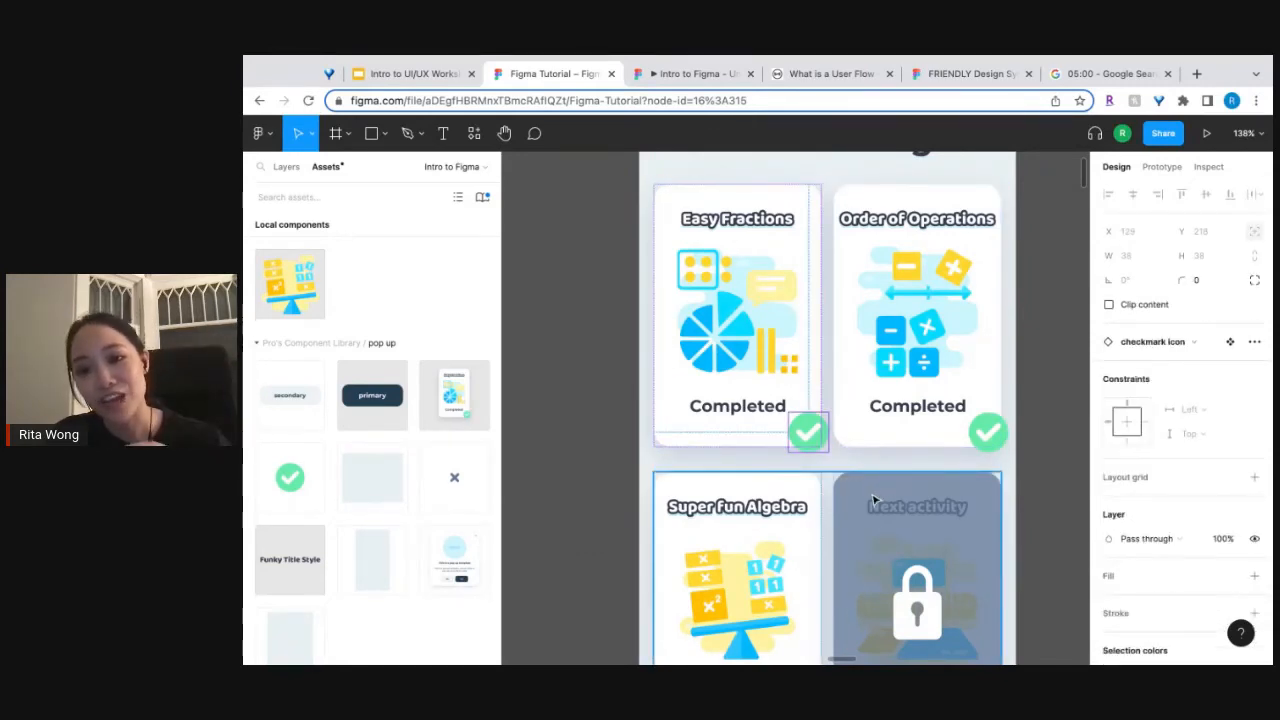
Duplicate the "Uses autolayout" pop-up into the empty space below the two designs, at X 412, Y 3268, and focus on the copy.
scroll(873, 500, "down", 10)
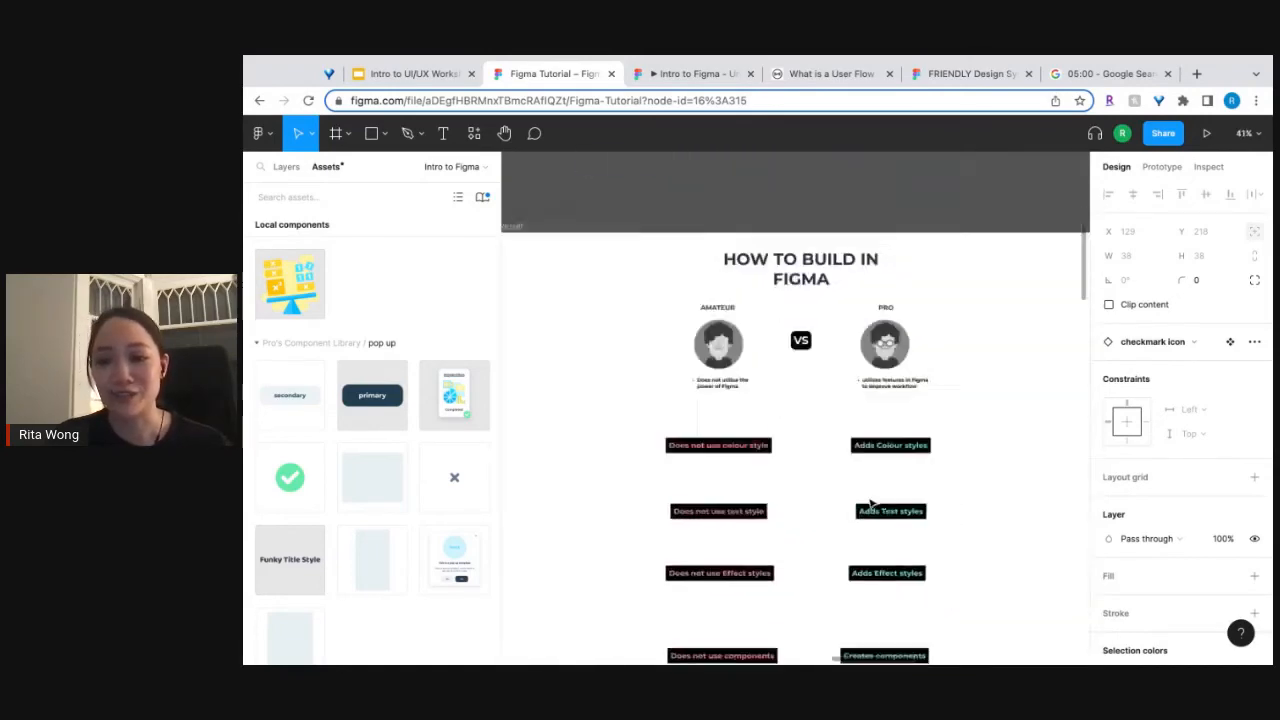
scroll(870, 505, "down", 15)
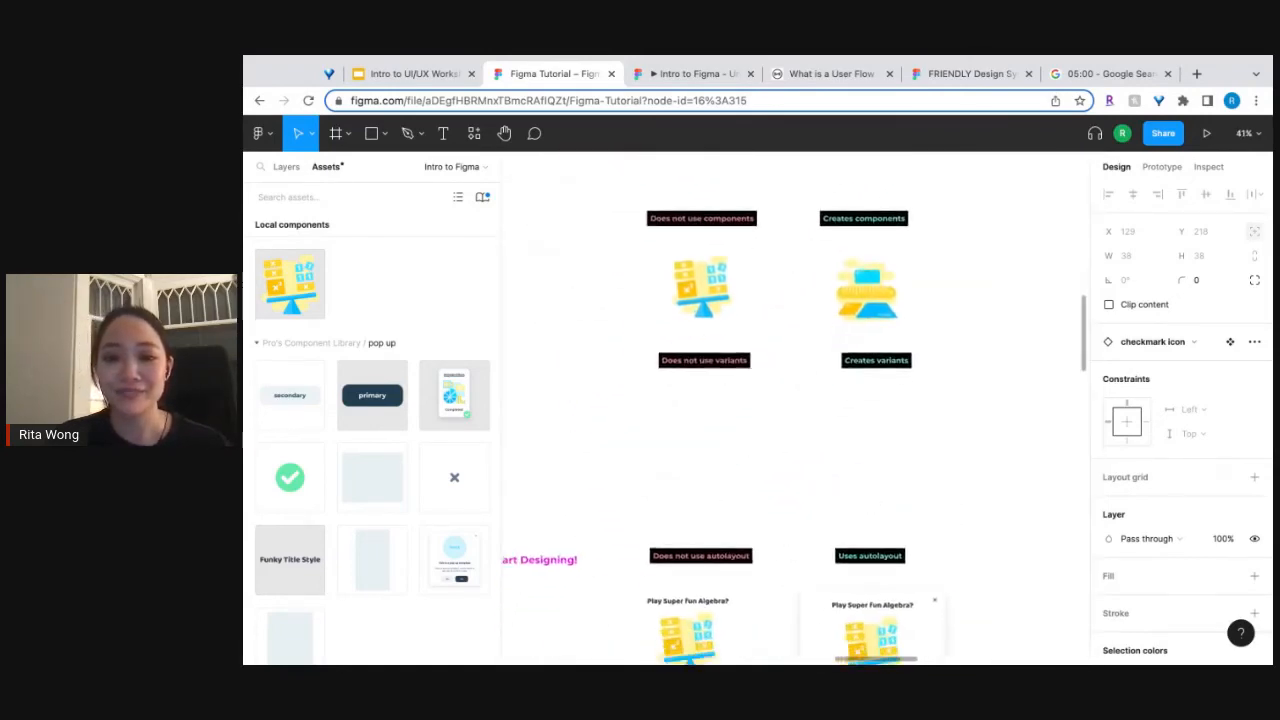
scroll(893, 375, "down", 5)
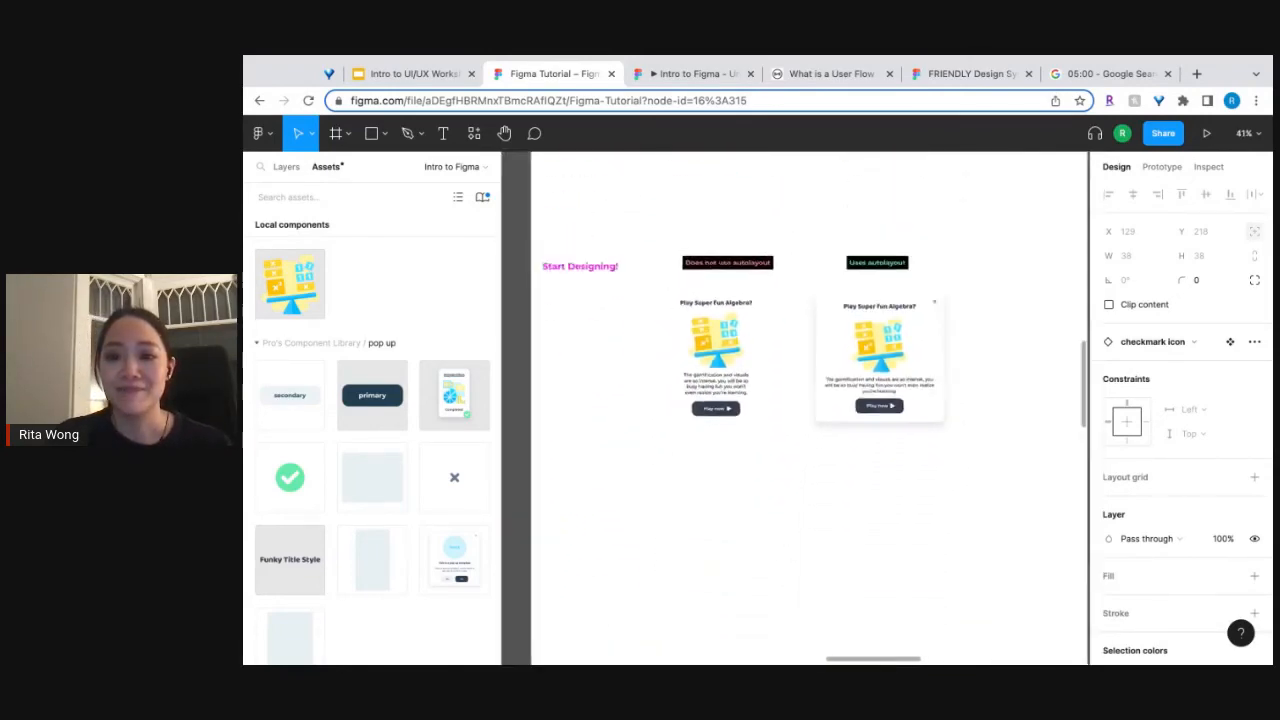
left_click(893, 375)
left_click_drag(893, 375, 766, 528)
key("shift+2")
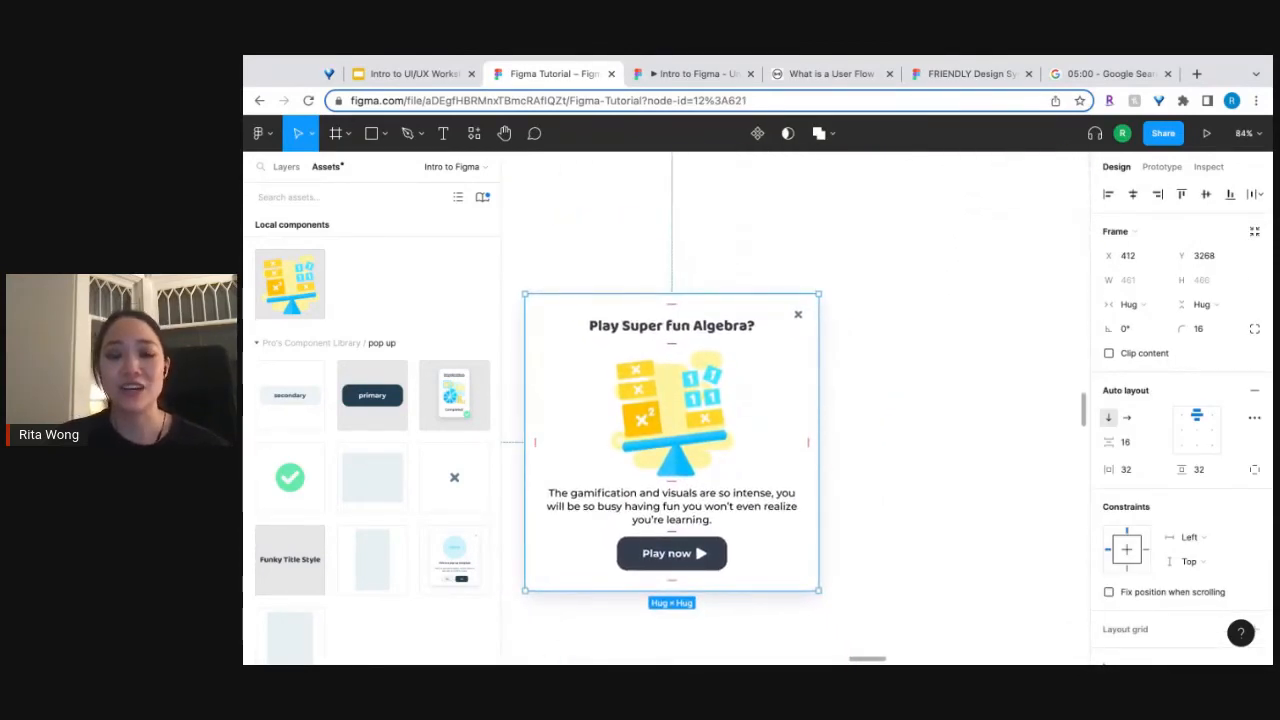
Reorder the copied pop-up so its "Play Super fun Algebra?" title sits between the description and the Play now button.
left_click(650, 336)
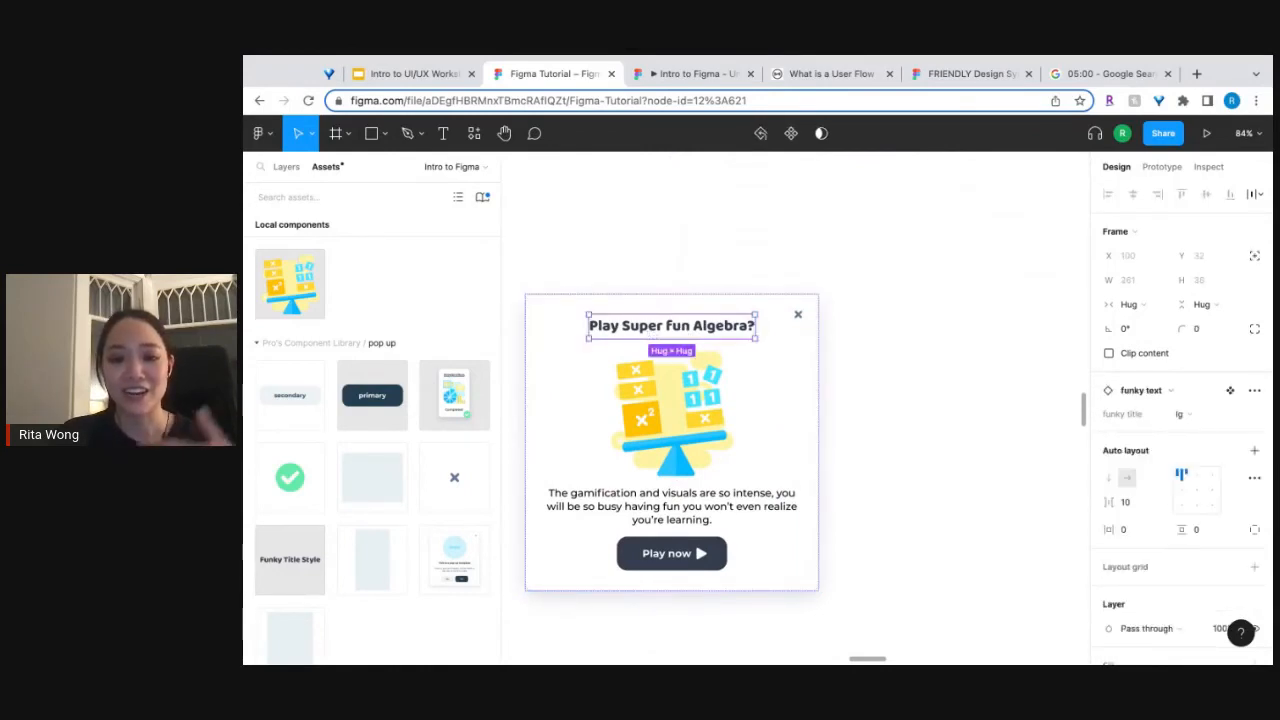
key("Down")
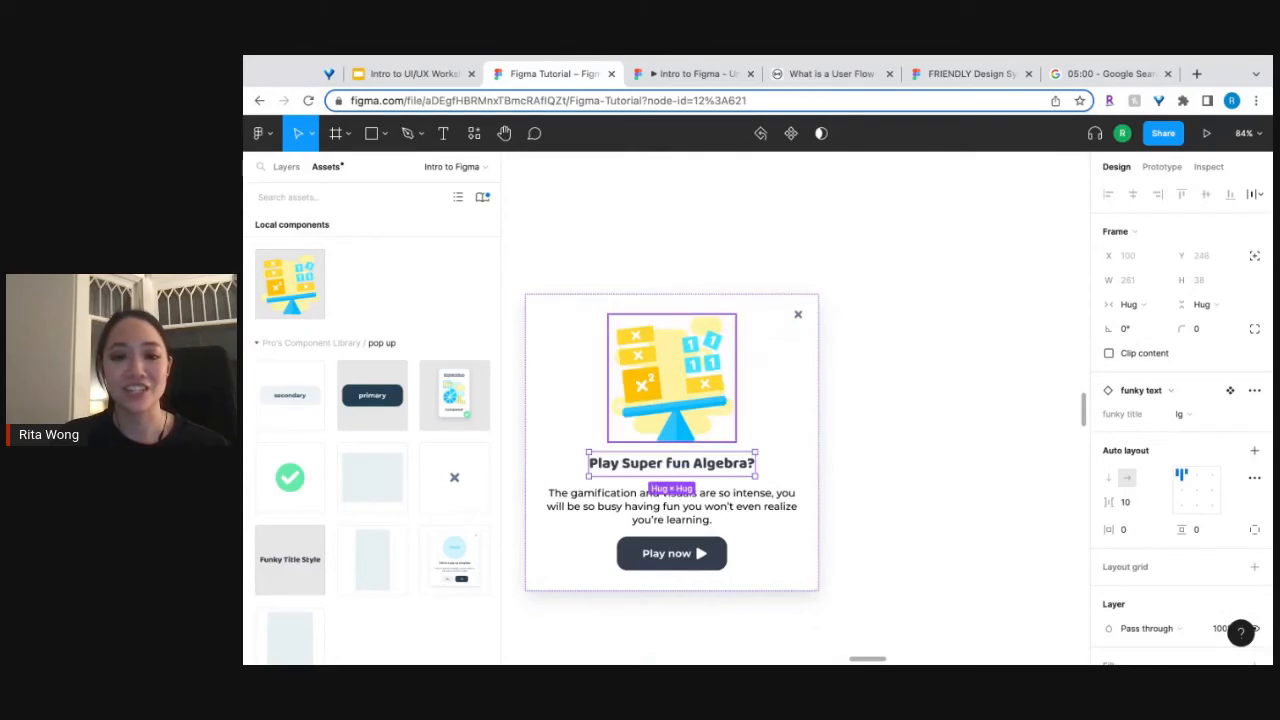
key("Down")
left_click(943, 431)
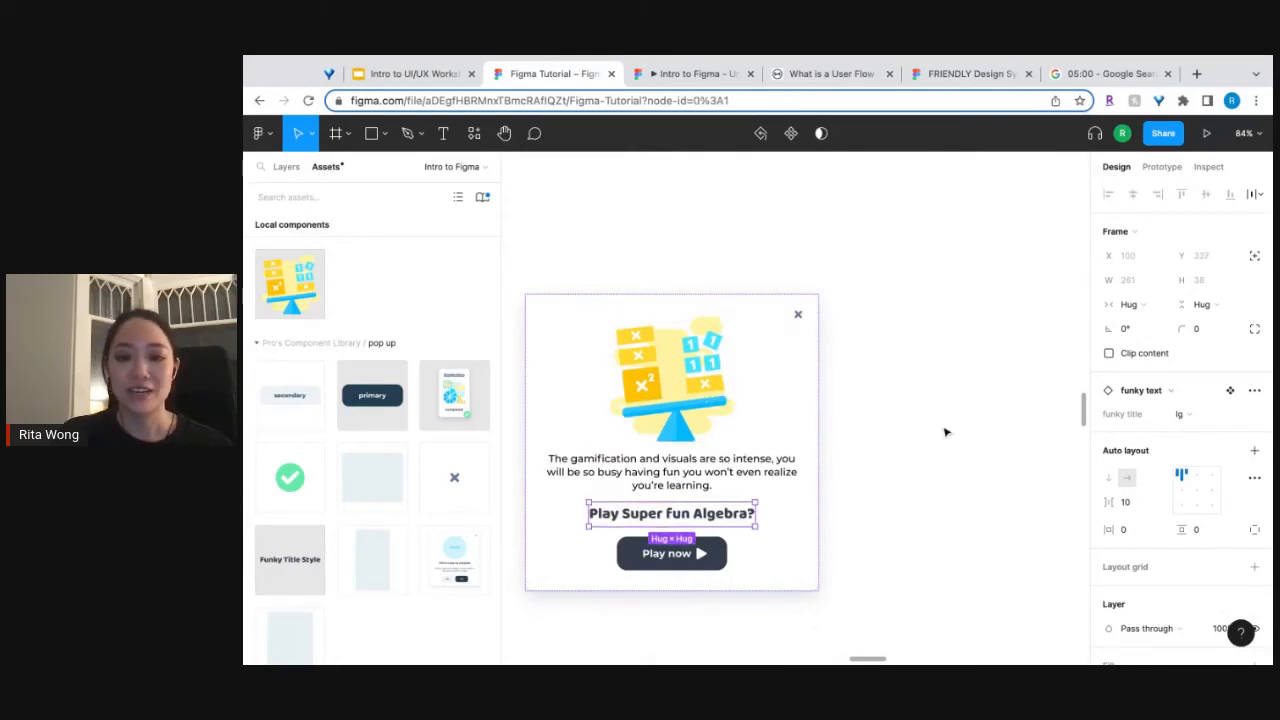
Make two more copies of the reordered pop-up in a row beside it, spaced about 114 px apart.
scroll(943, 431, "down", 5)
left_click_drag(830, 433, 913, 433)
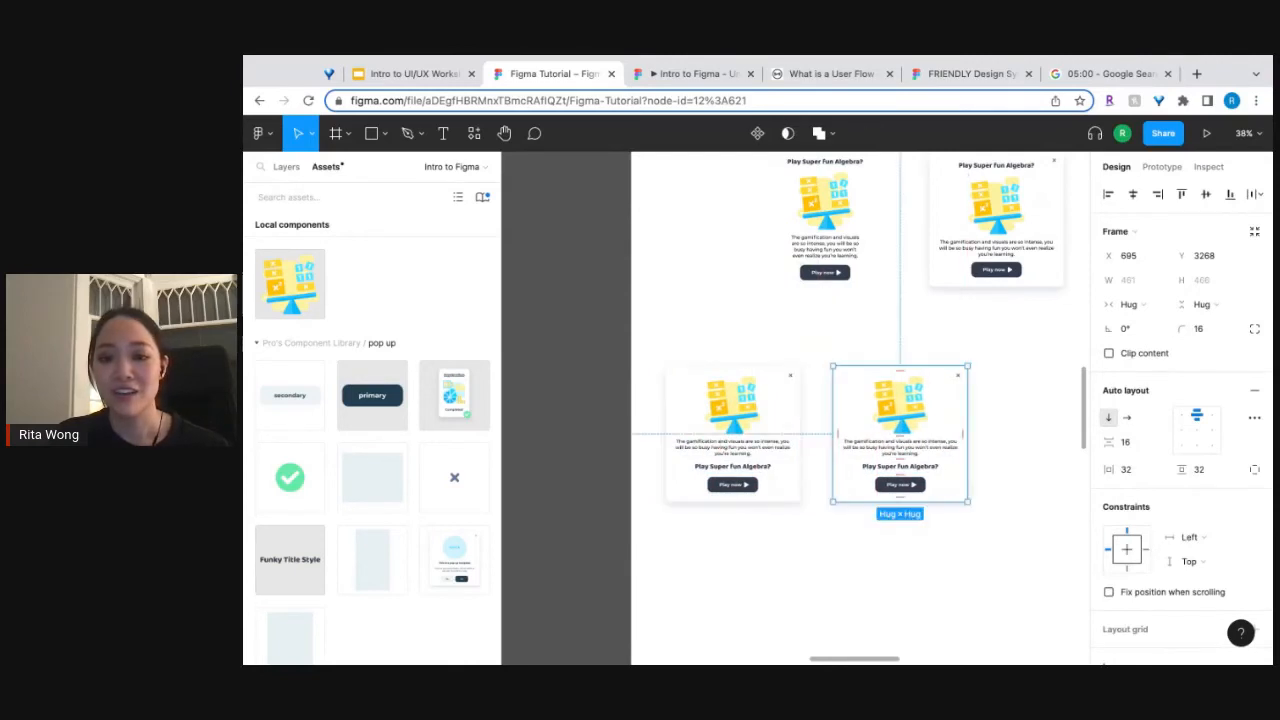
scroll(790, 408, "right", 3)
key("ctrl+d")
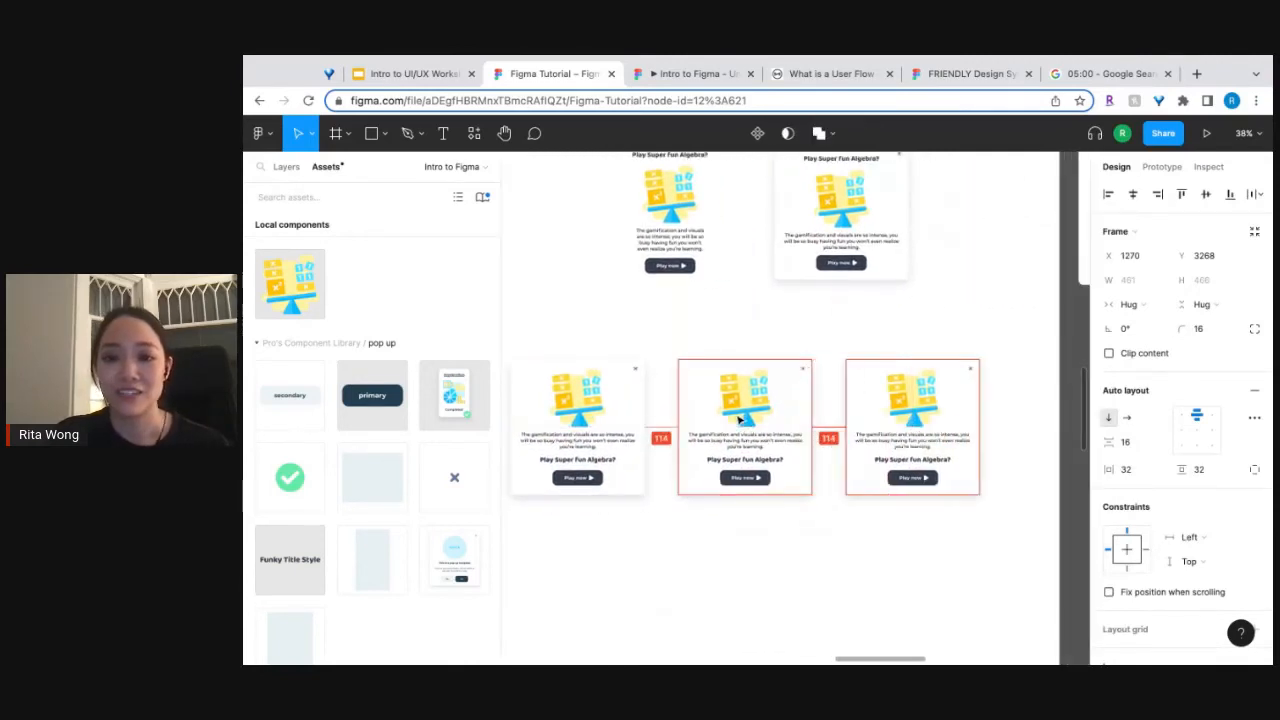
Switch the image in the middle pop-up copy to the "operations" variant.
scroll(767, 403, "up", 5, "ctrl")
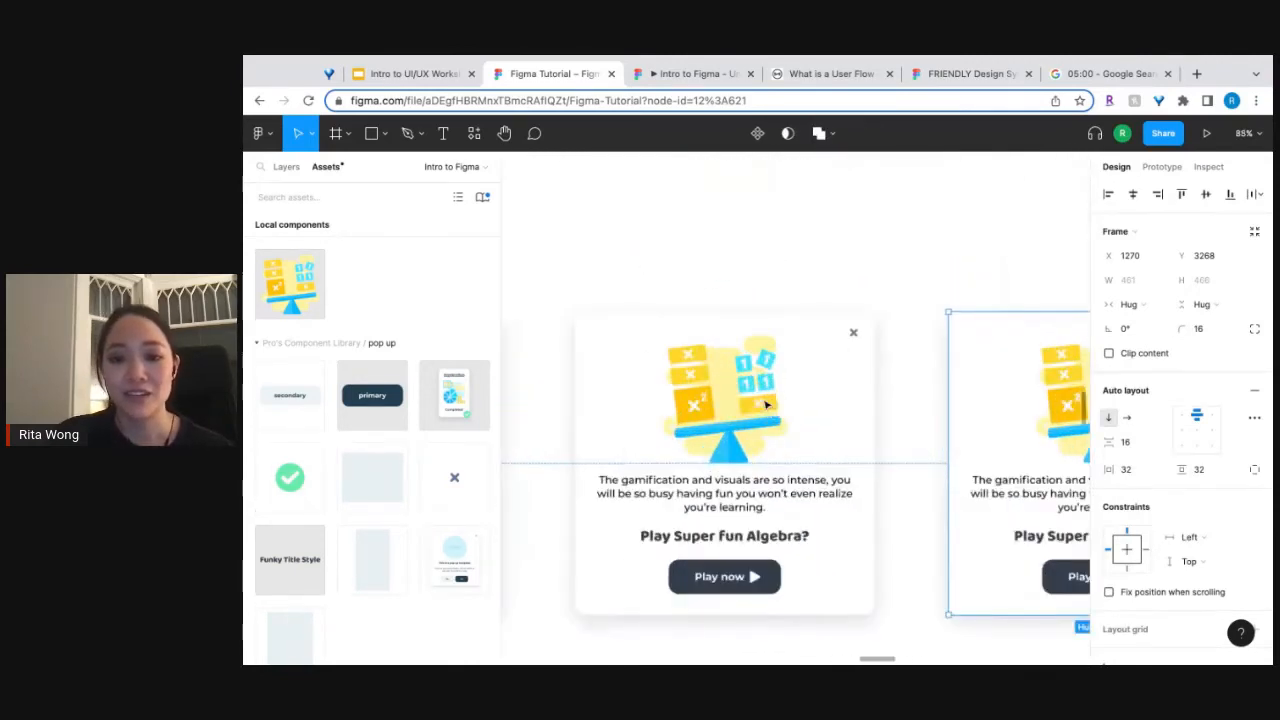
double_click(766, 403)
left_click(1195, 413)
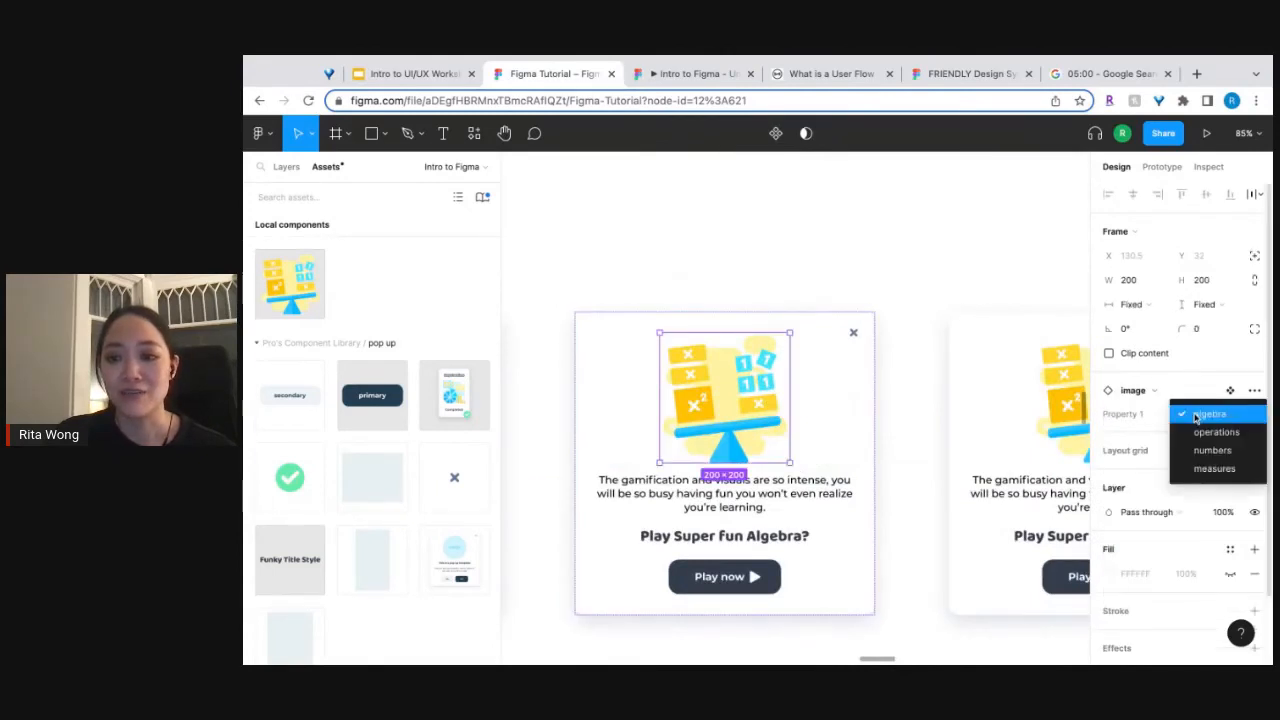
left_click(1195, 430)
Change the middle pop-up copy's title to "Play Operations?".
left_click(720, 532)
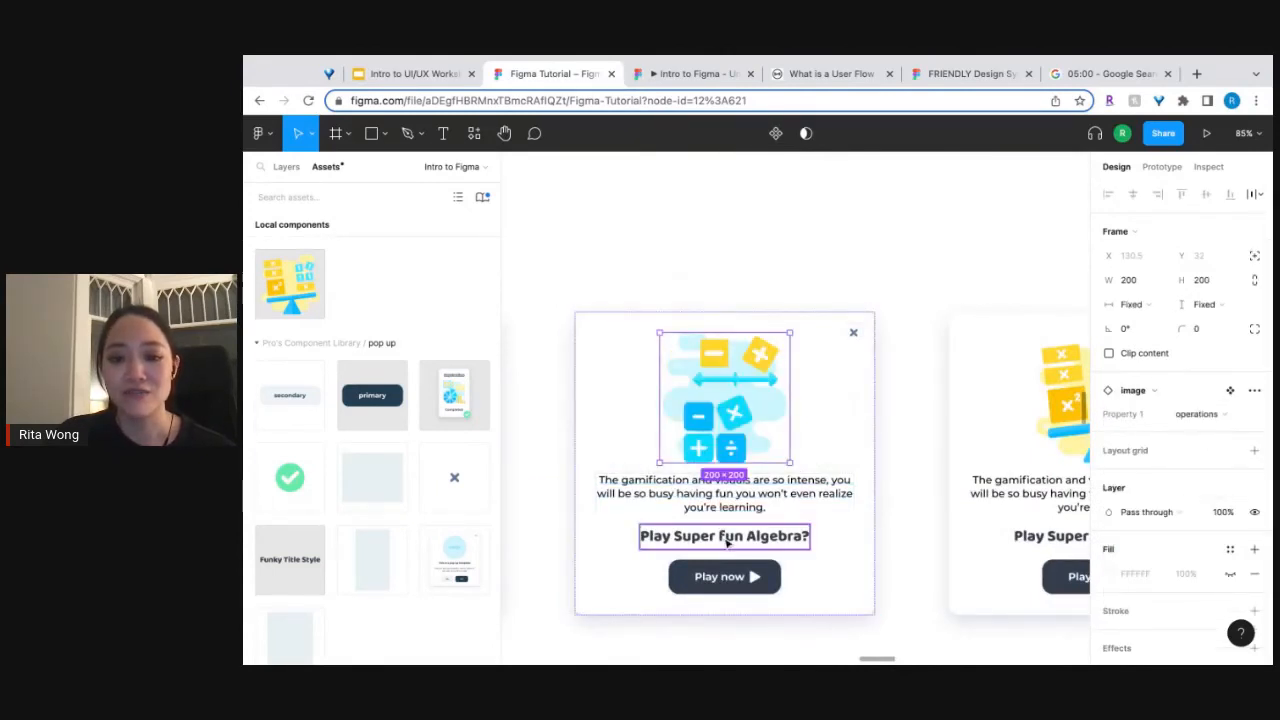
double_click(726, 538)
left_click(675, 537)
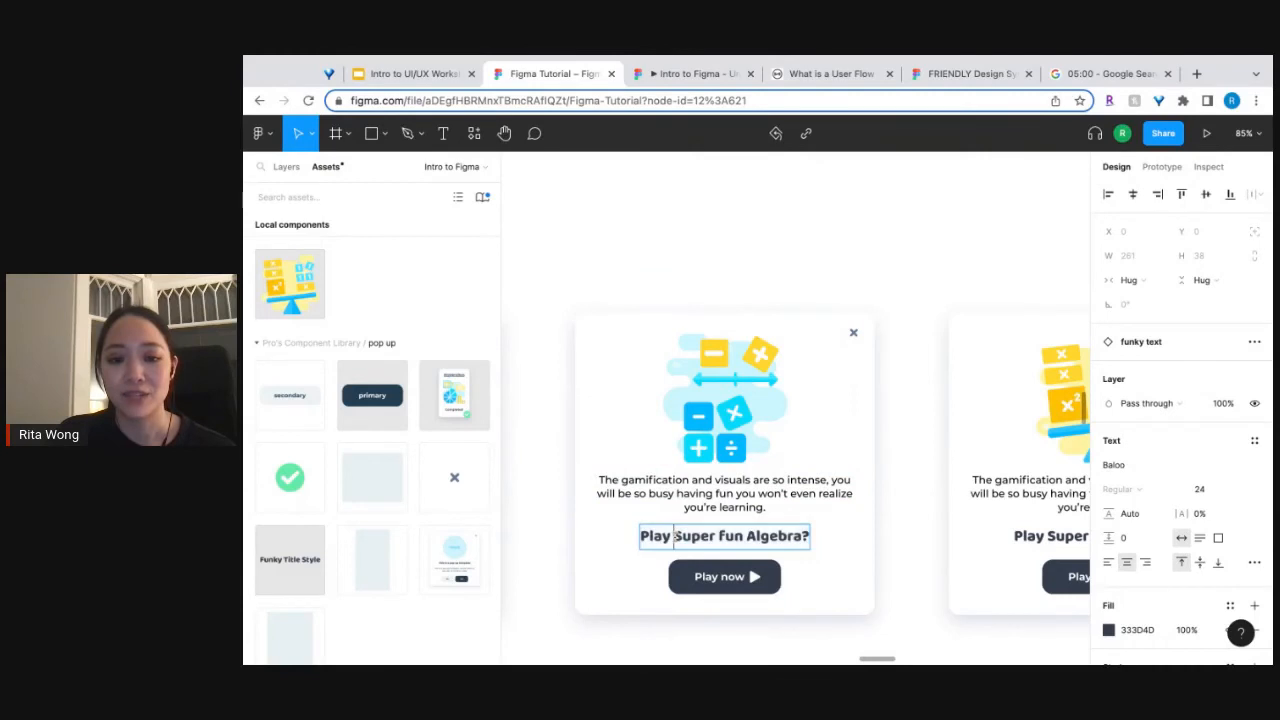
left_click_drag(675, 537, 832, 538)
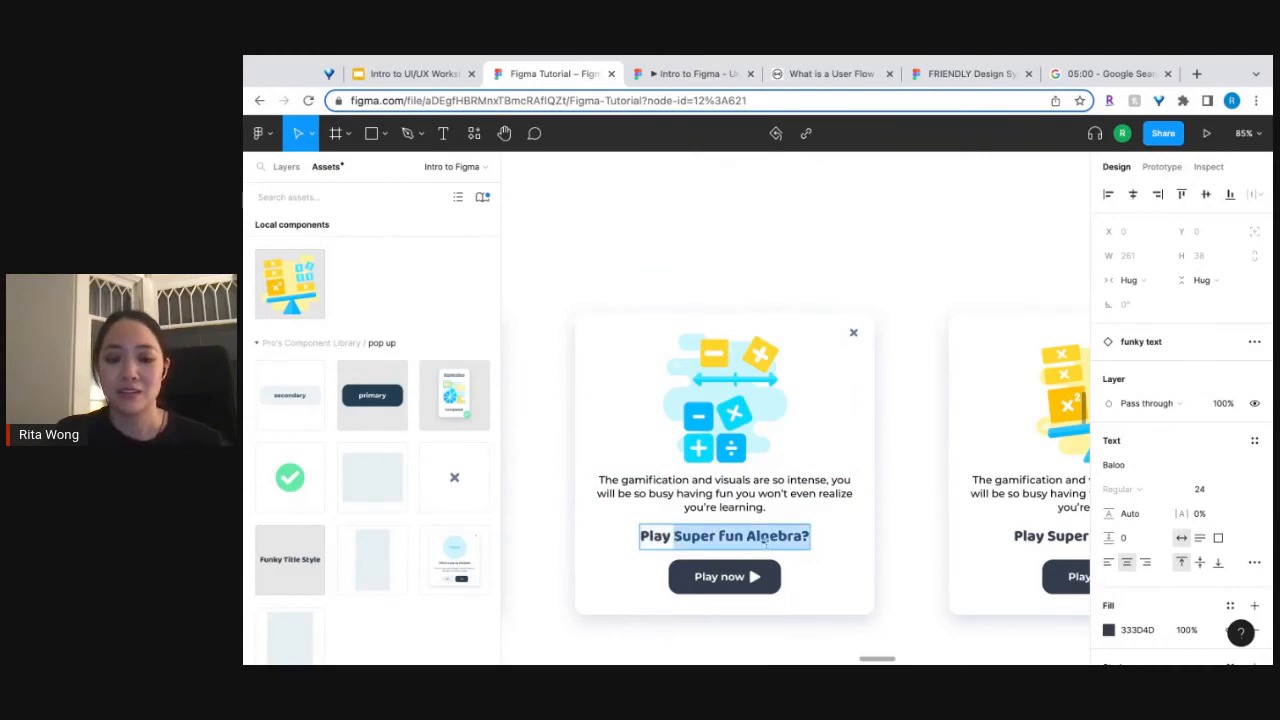
left_click(772, 541)
left_click(801, 543)
key("shift+Left")
key("shift+Left")
key("shift+Left")
key("shift+Left")
key("shift+Left")
key("shift+Left")
key("shift+Left")
key("shift+Left")
key("shift+Left")
key("shift+Left")
key("shift+Left")
key("shift+Left")
key("shift+Left")
key("shift+Left")
key("shift+Left")
key("shift+Left")
key("shift+Left")
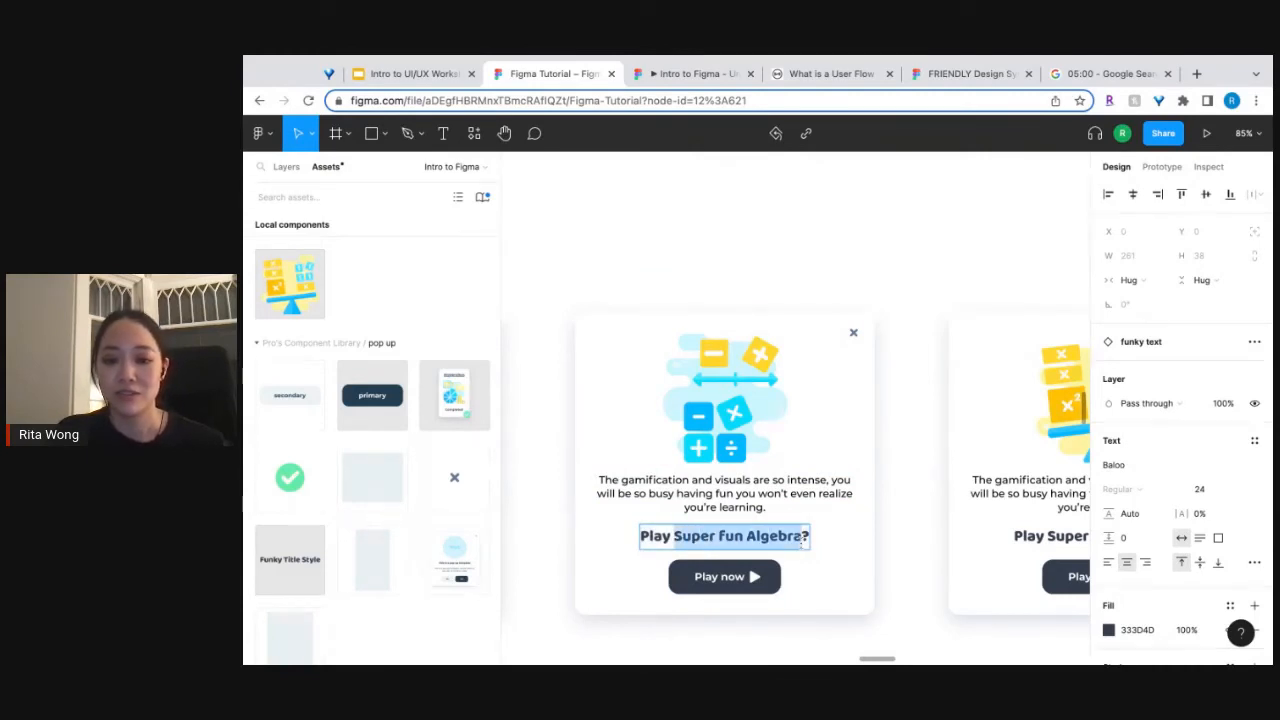
key("BackSpace")
type("Operati")
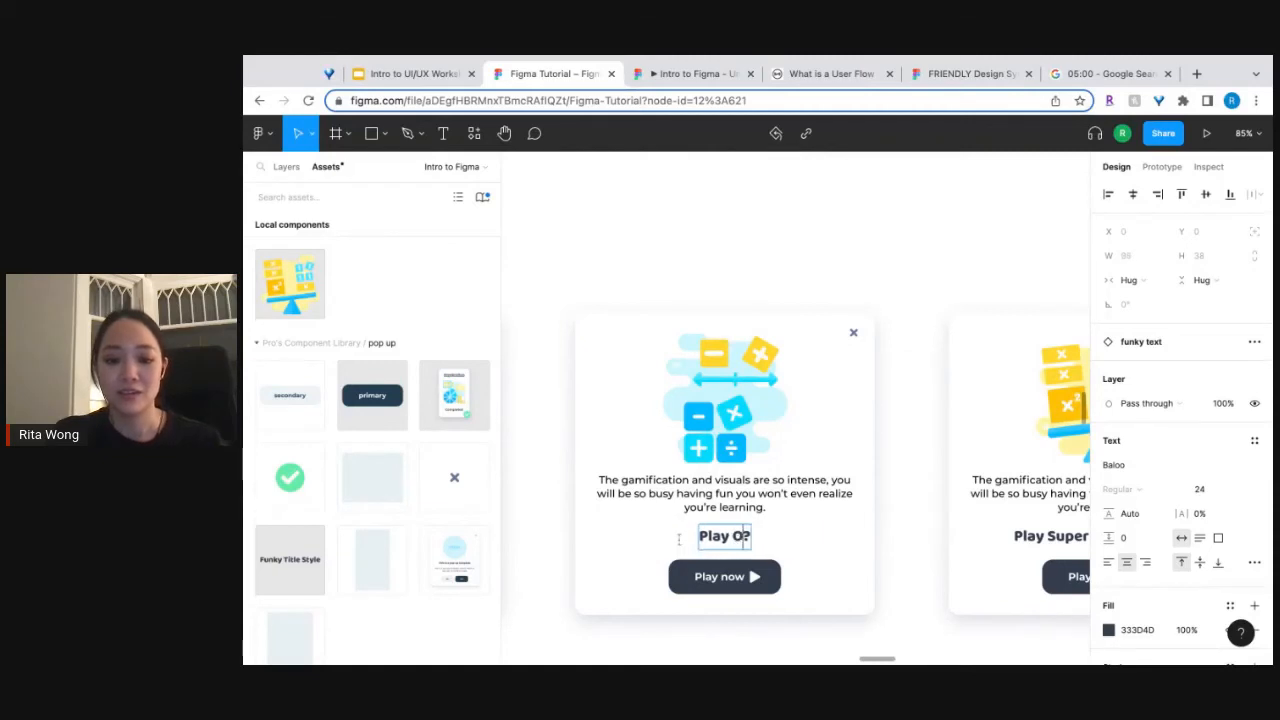
type("ons")
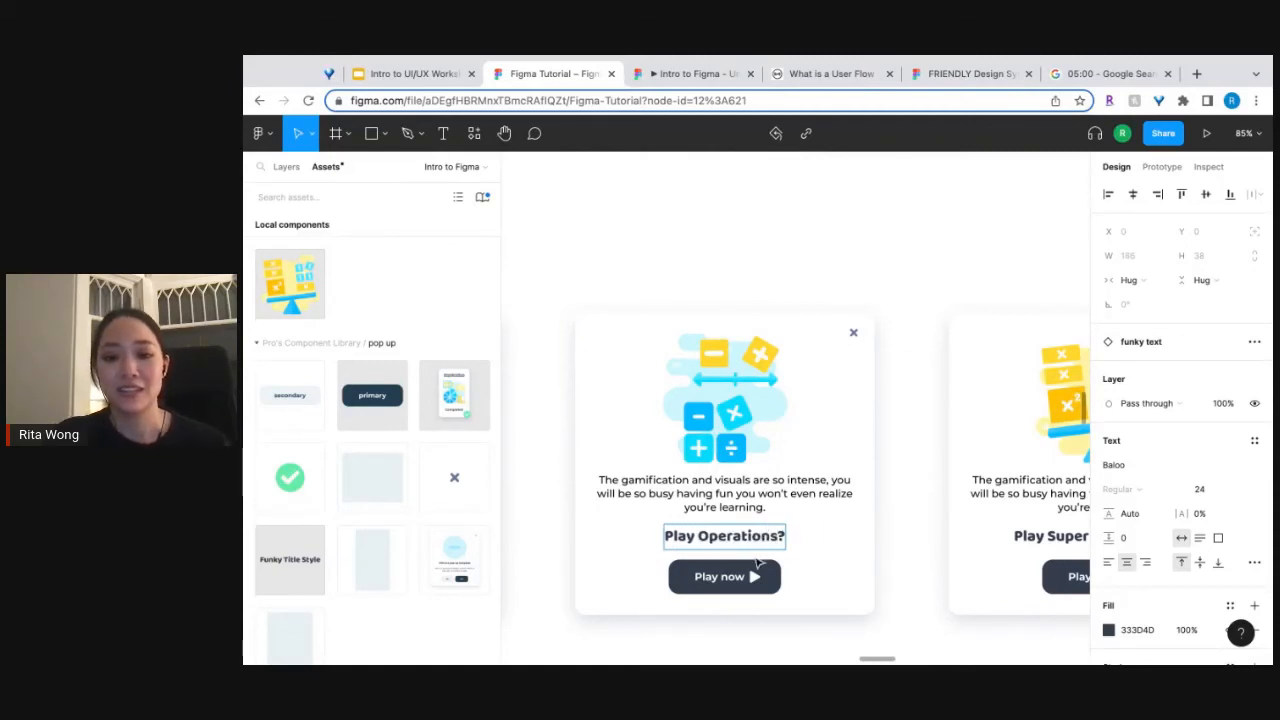
Switch the image in the third pop-up copy to the "numbers" variant.
key("Escape")
scroll(943, 543, "right", 5)
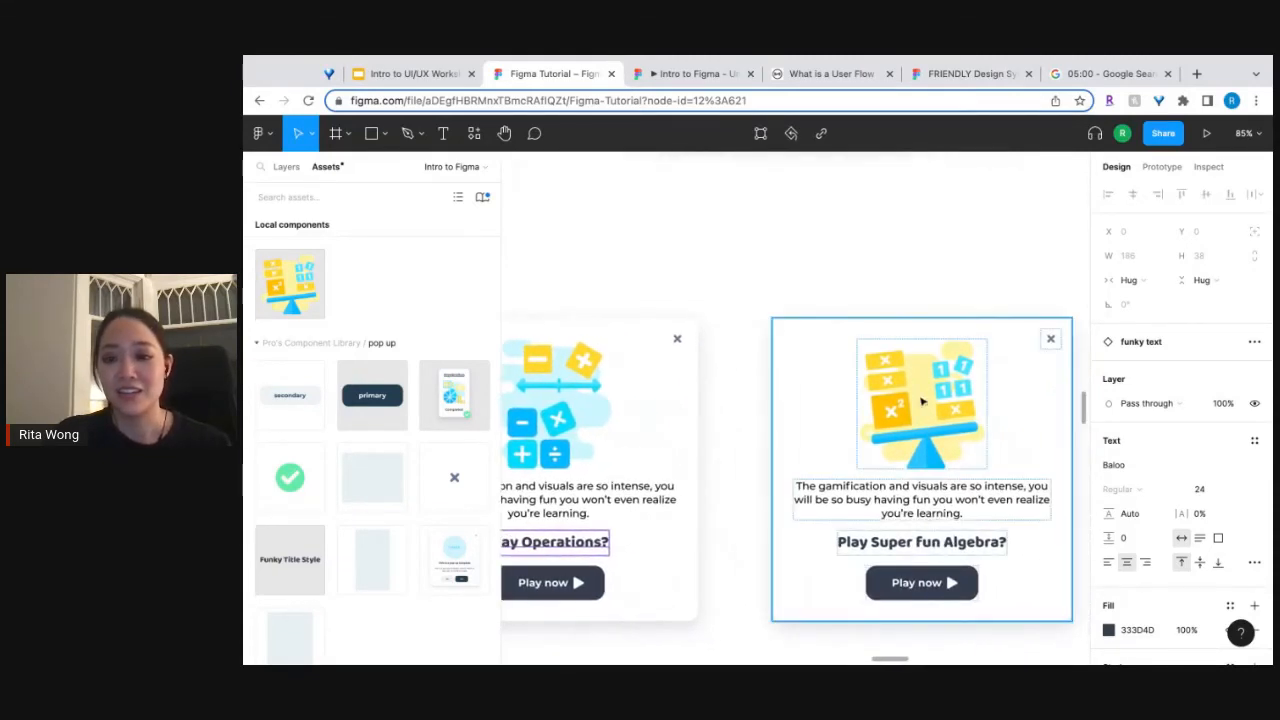
left_click(922, 400)
left_click(1200, 414)
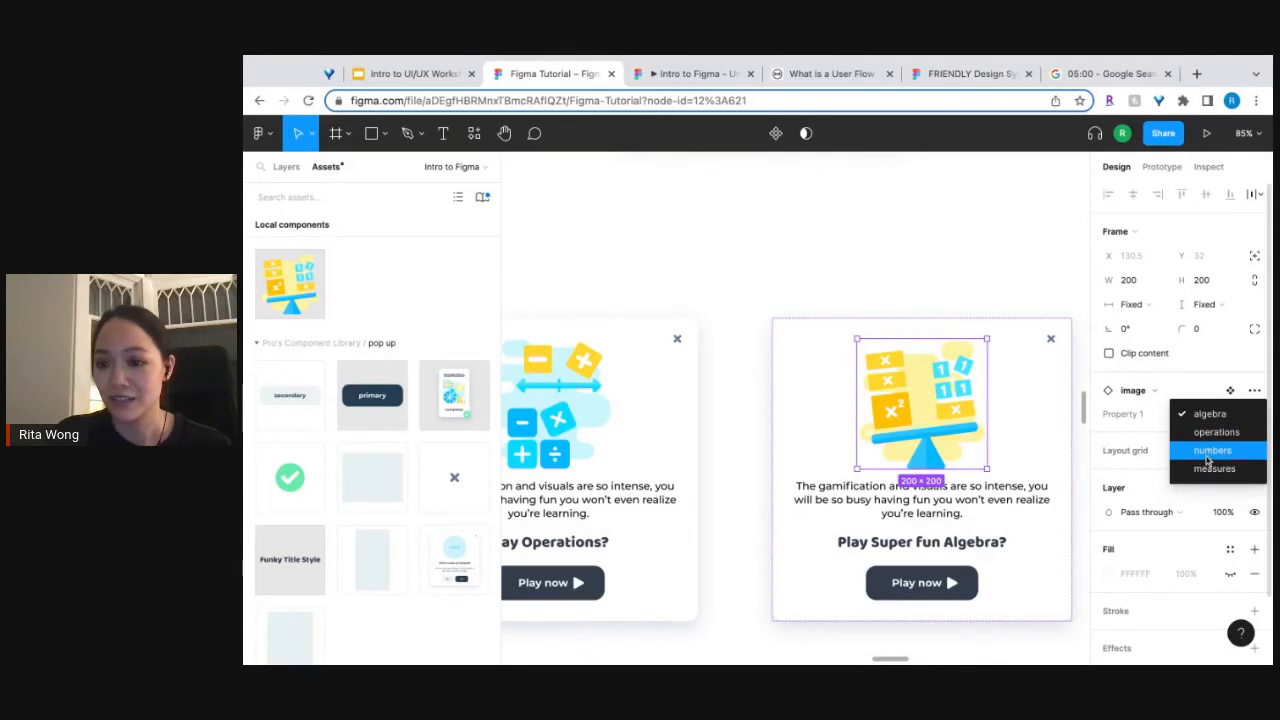
left_click(1210, 452)
Change the third pop-up copy's title to "Play Easy fractions?".
left_click(948, 548)
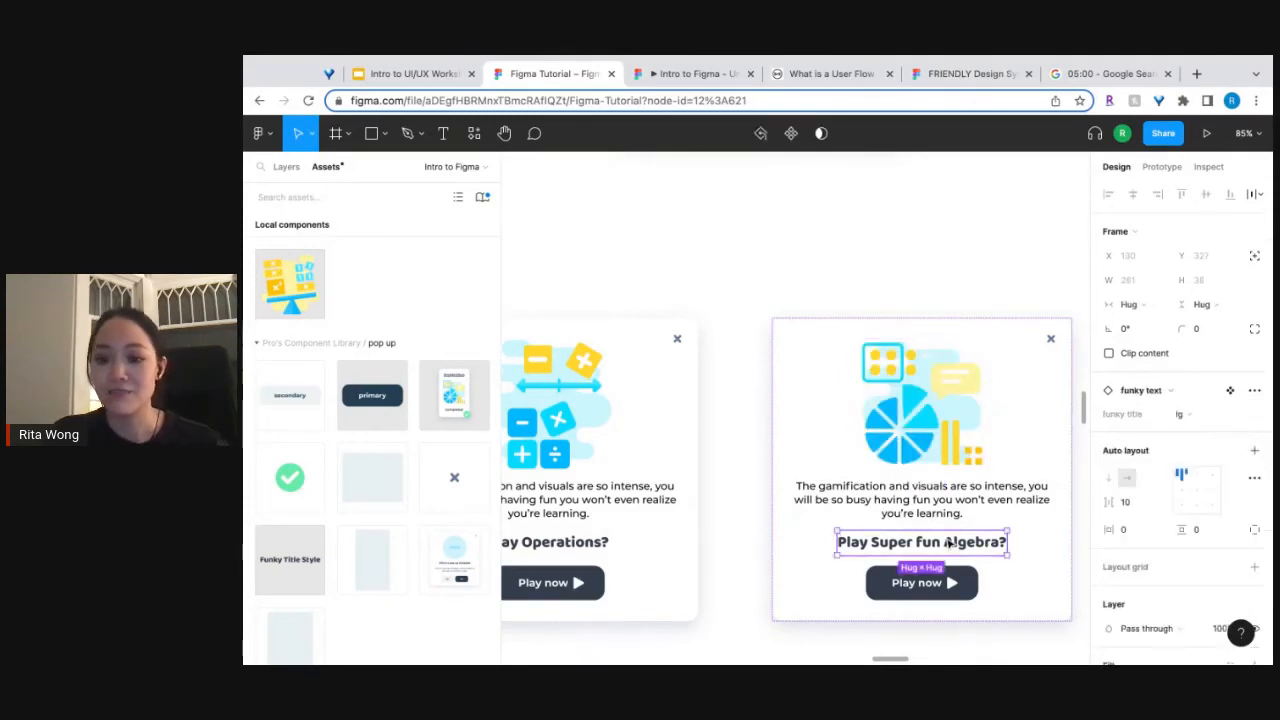
double_click(950, 549)
left_click(881, 542)
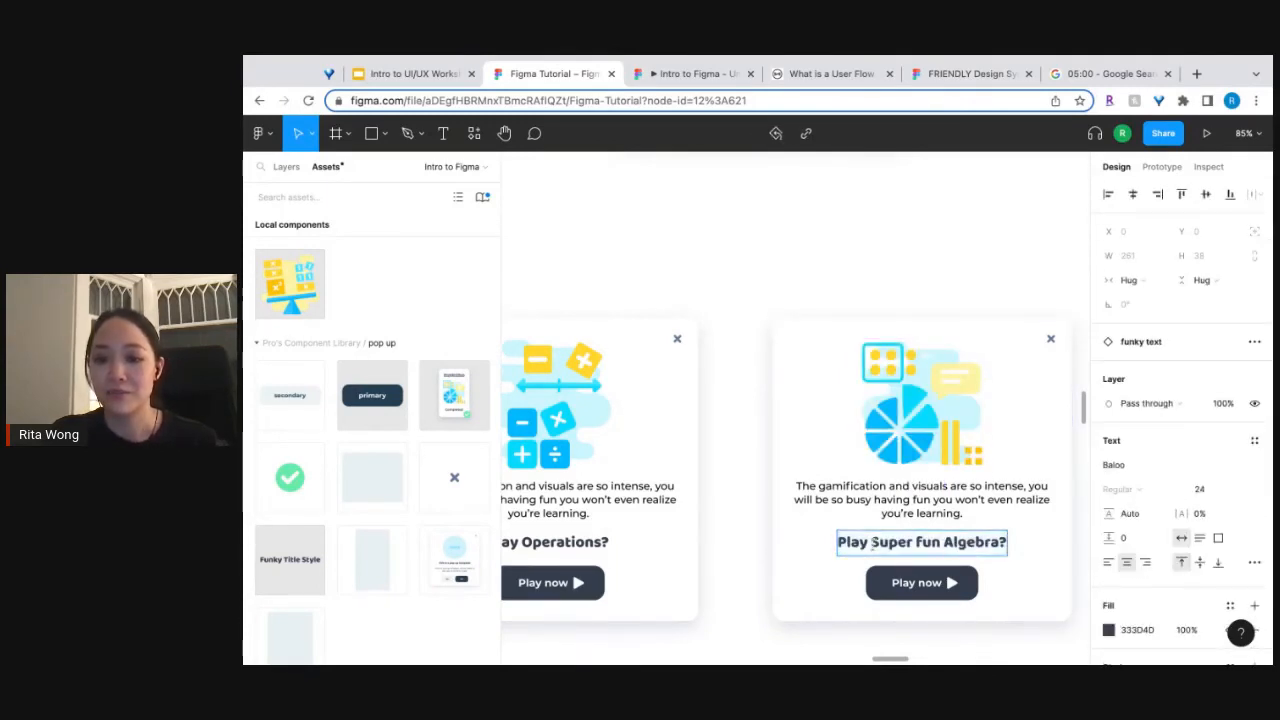
left_click_drag(873, 542, 999, 542)
type("Easy")
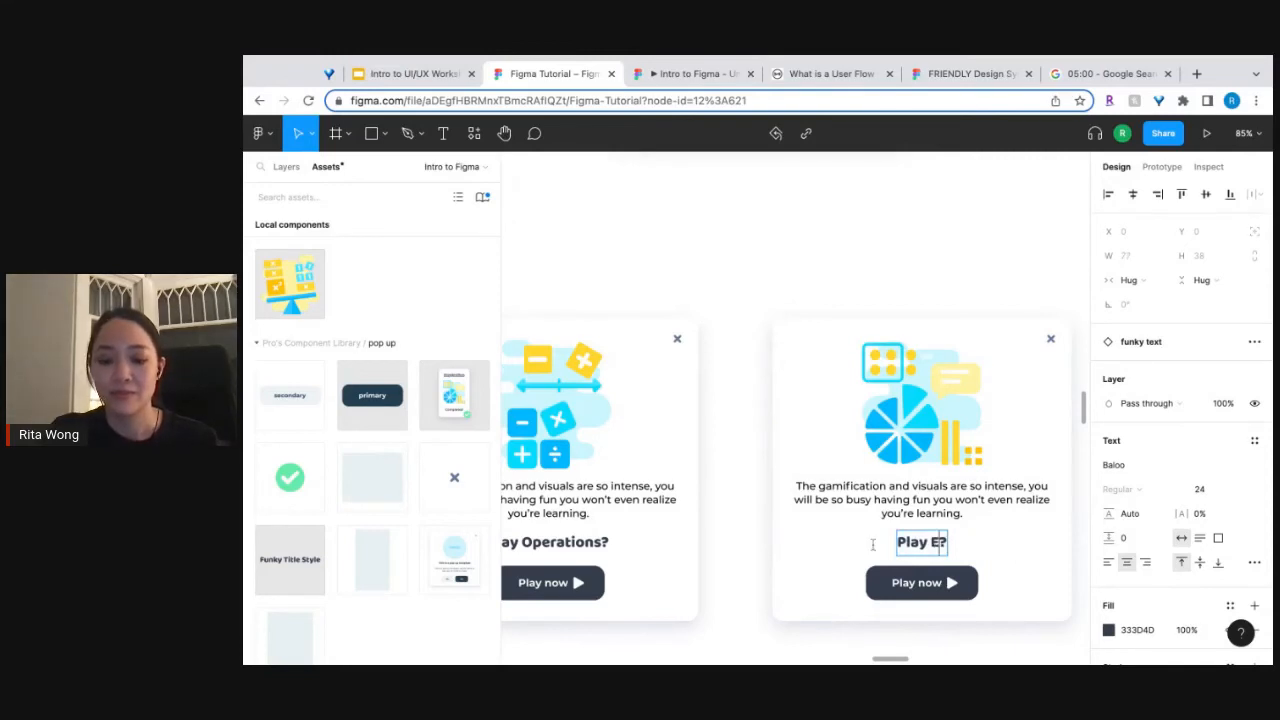
type(" Fractions")
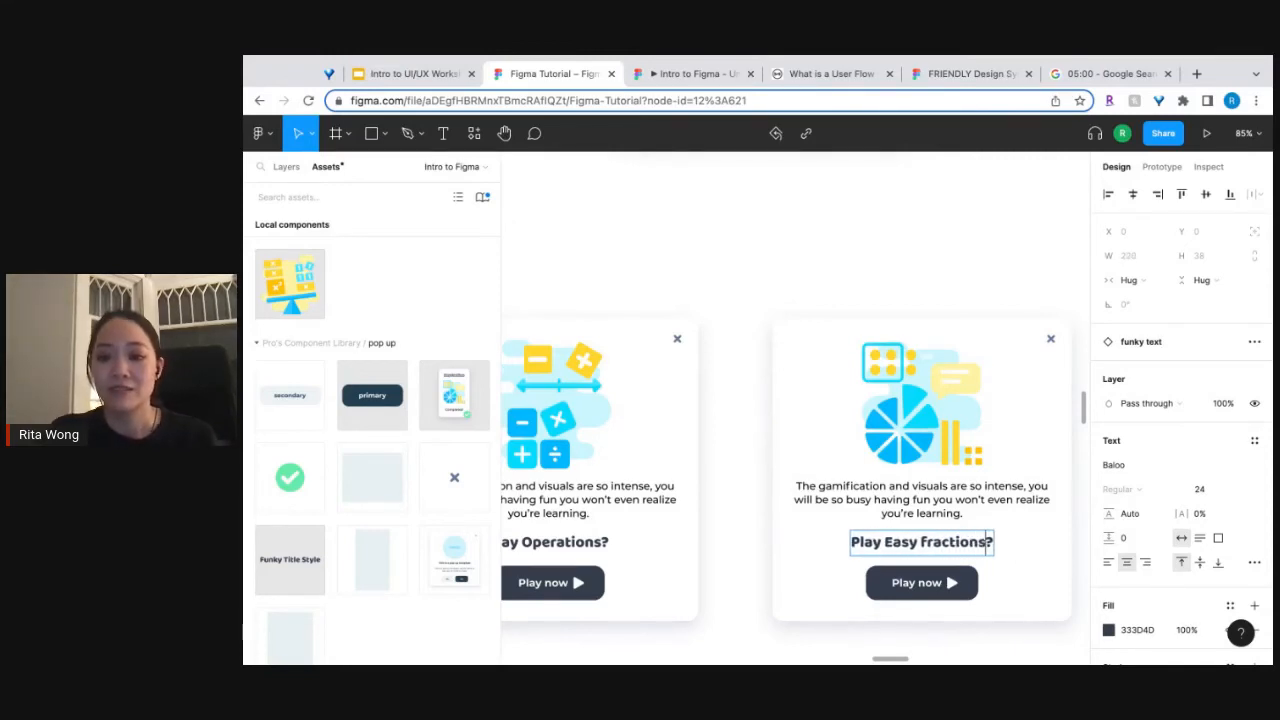
key("Escape")
Examine the decorative math-topic images and the activity card variants in Pro's Component Library.
scroll(869, 220, "down", 5)
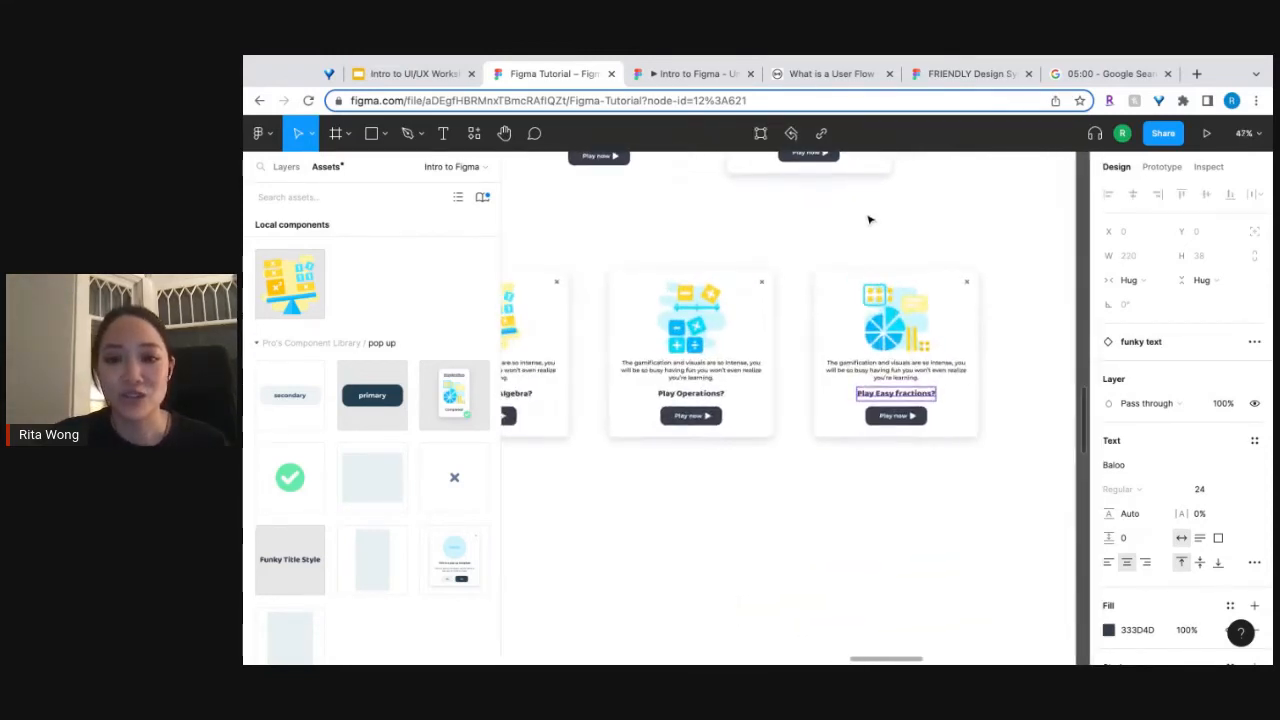
scroll(869, 220, "up", 1)
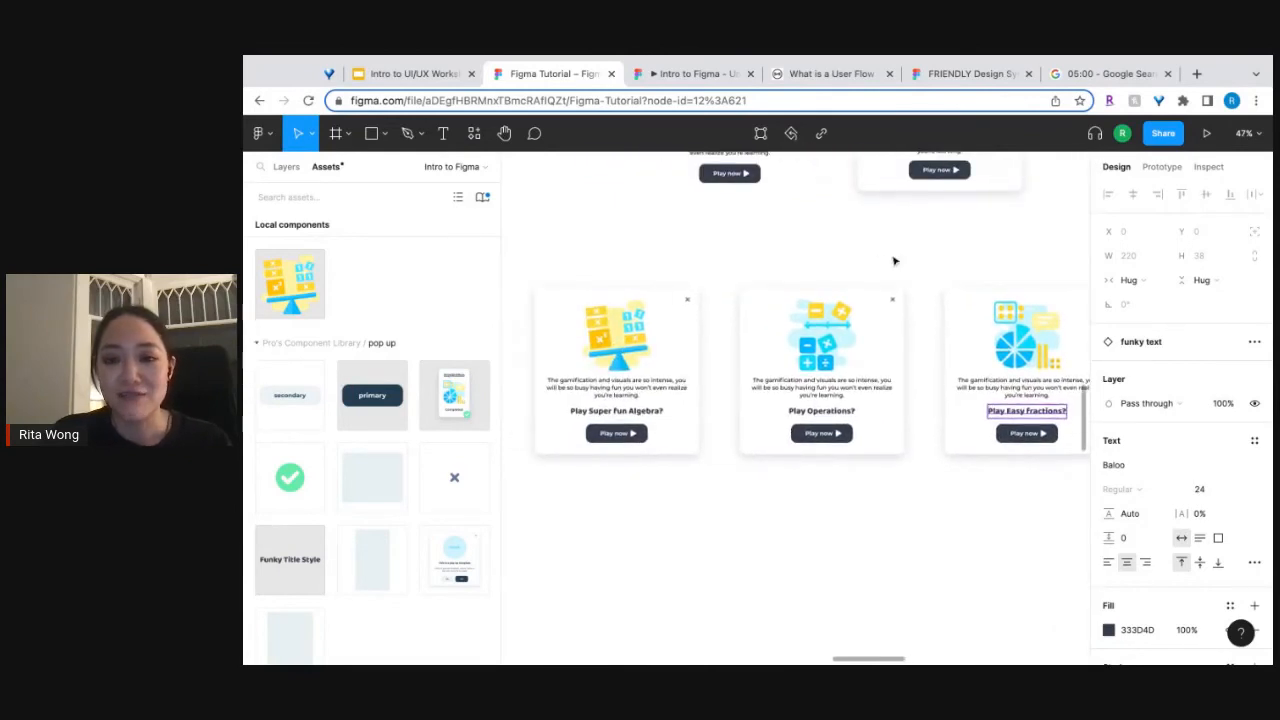
scroll(993, 287, "up", 1)
scroll(993, 287, "right", 8)
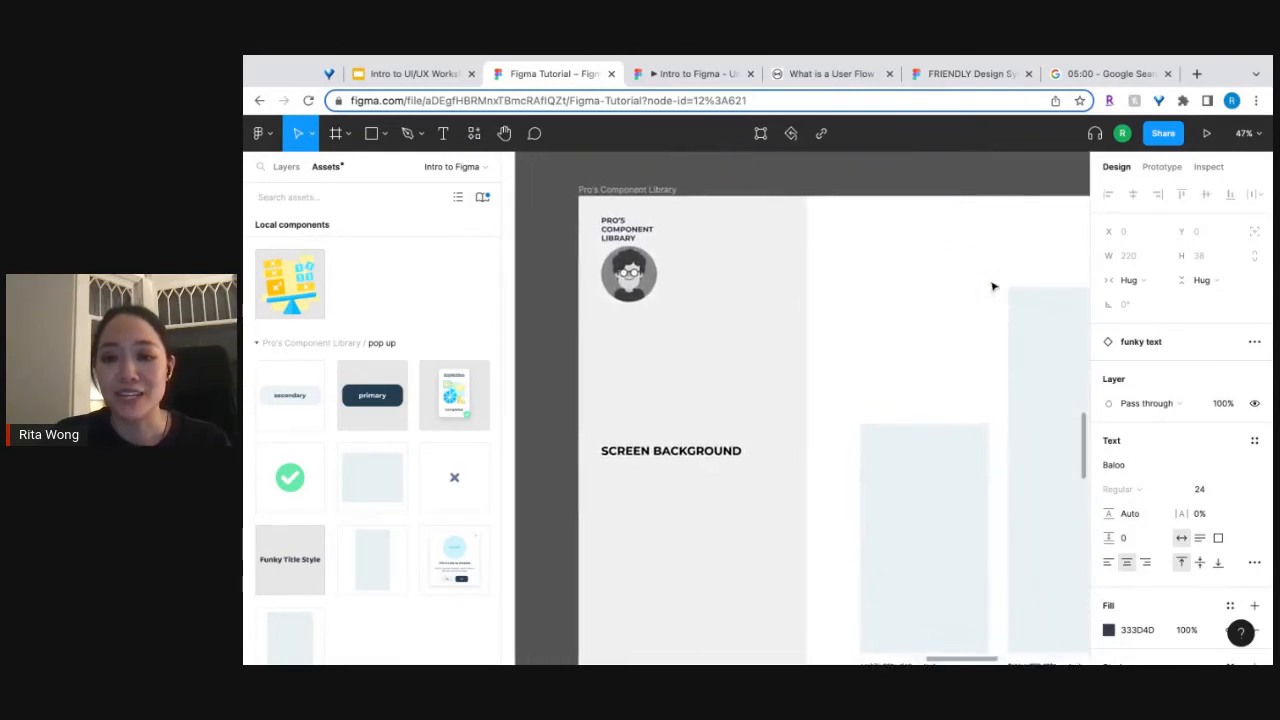
scroll(993, 287, "down", 10)
scroll(960, 310, "right", 3)
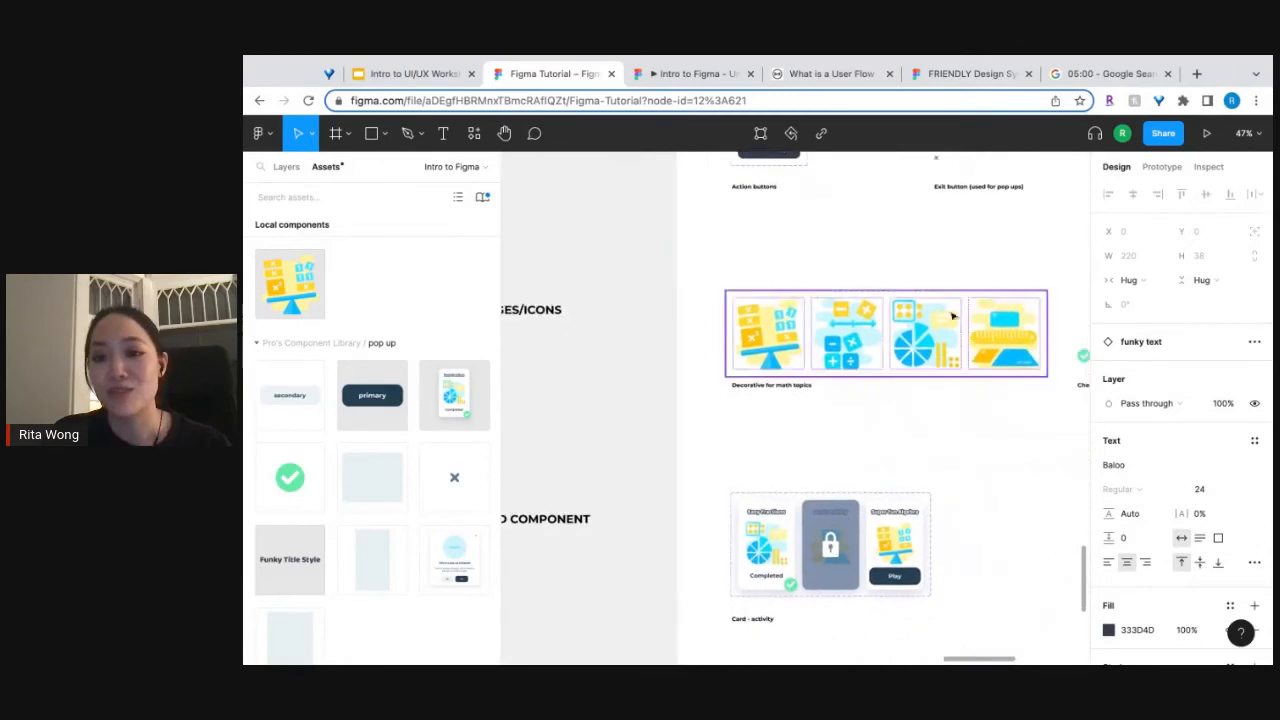
scroll(952, 316, "up", 5)
scroll(948, 306, "down", 6)
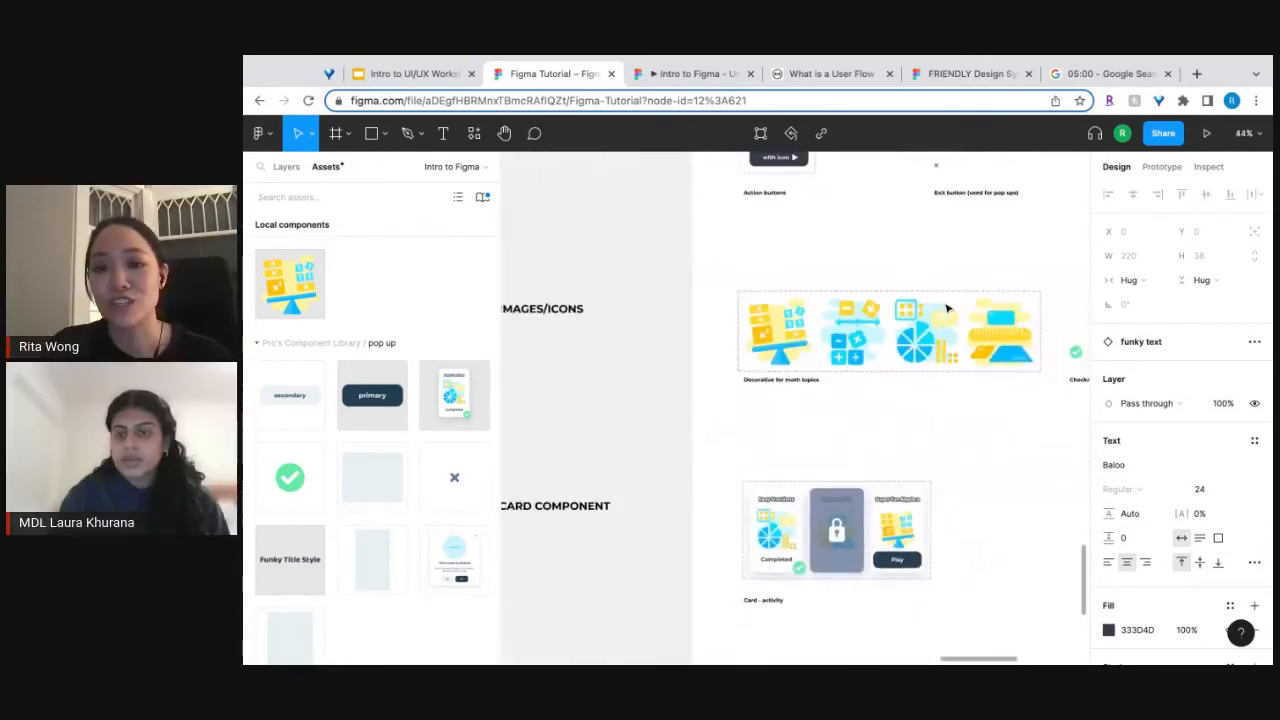
scroll(948, 309, "left", 8)
scroll(948, 309, "up", 3)
scroll(948, 309, "right", 7)
scroll(948, 309, "down", 4)
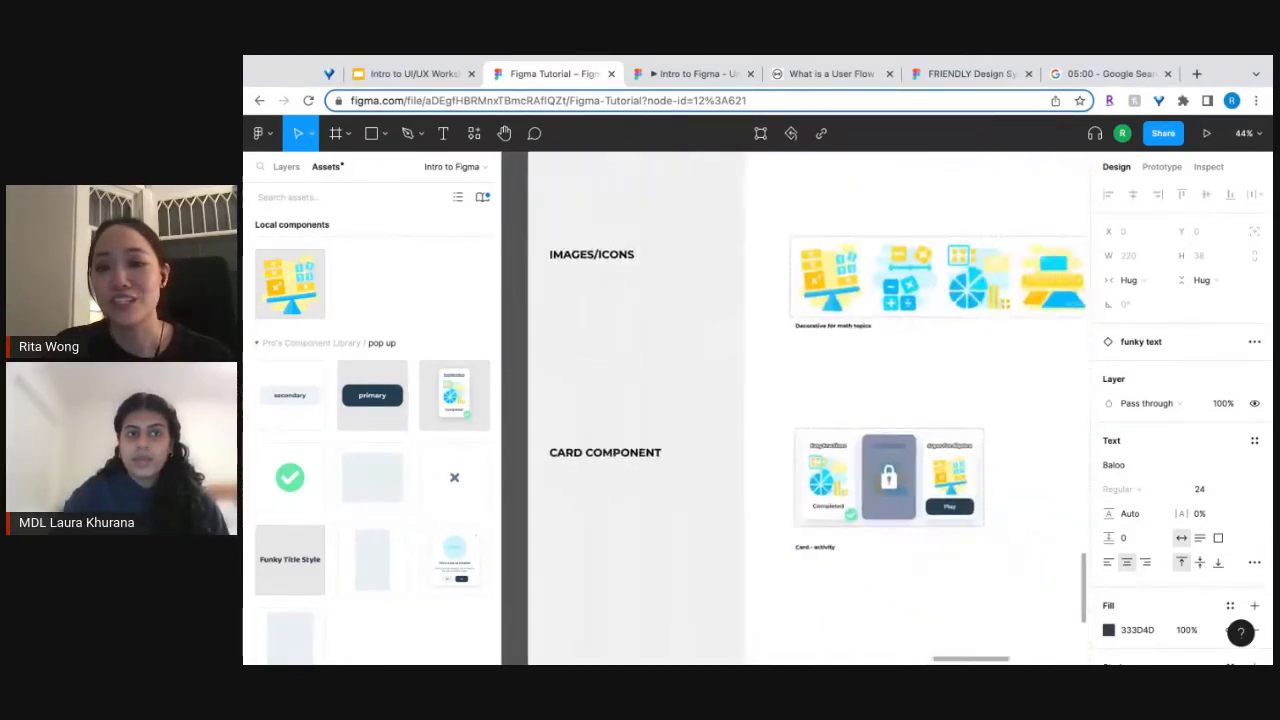
scroll(948, 309, "right", 3)
scroll(948, 309, "down", 2)
scroll(923, 274, "up", 2)
scroll(800, 213, "up", 4)
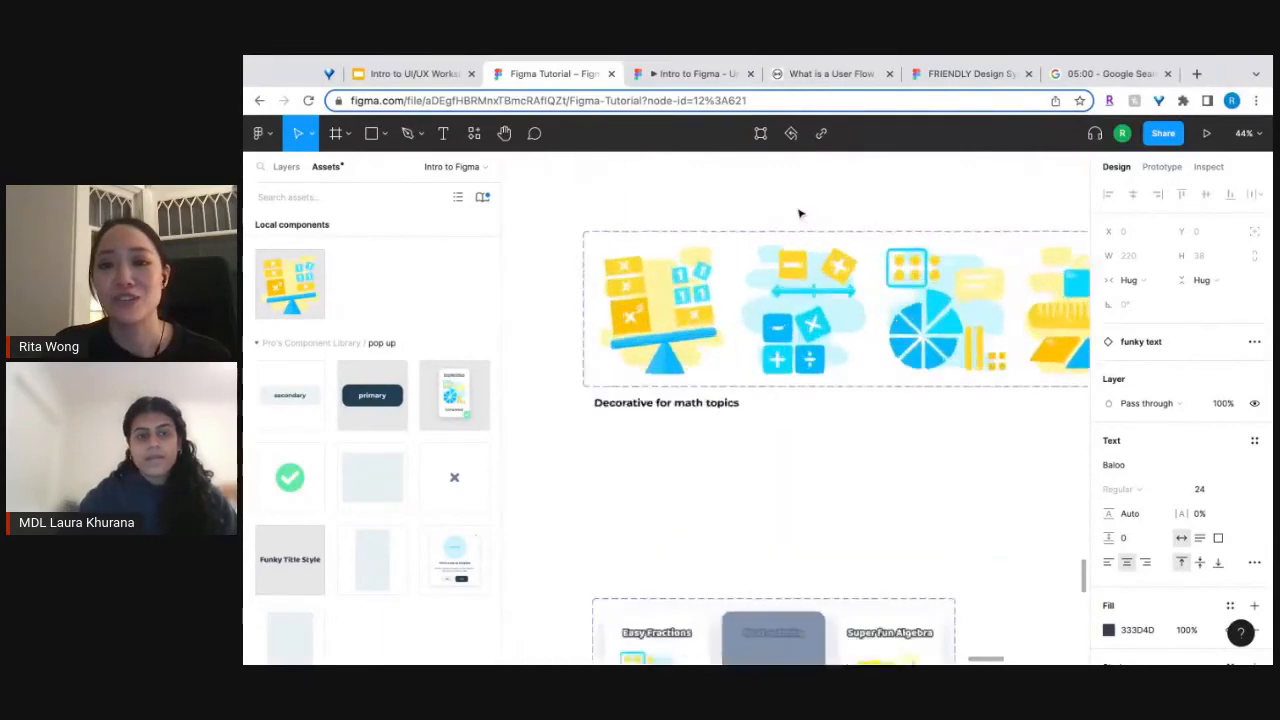
scroll(800, 213, "down", 4)
Examine the row of three pop-up copies and compare the Amateur and Pro Math challenges screens.
scroll(800, 213, "left", 3)
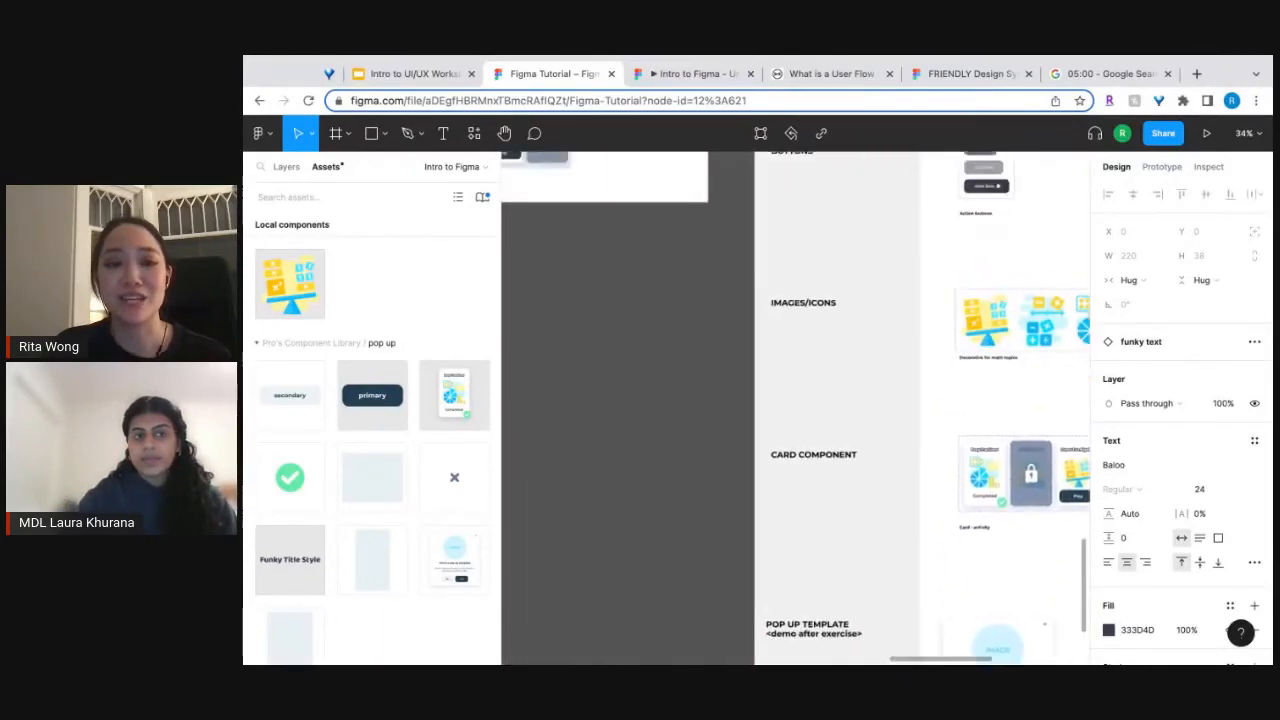
scroll(808, 191, "left", 6)
scroll(808, 191, "up", 10)
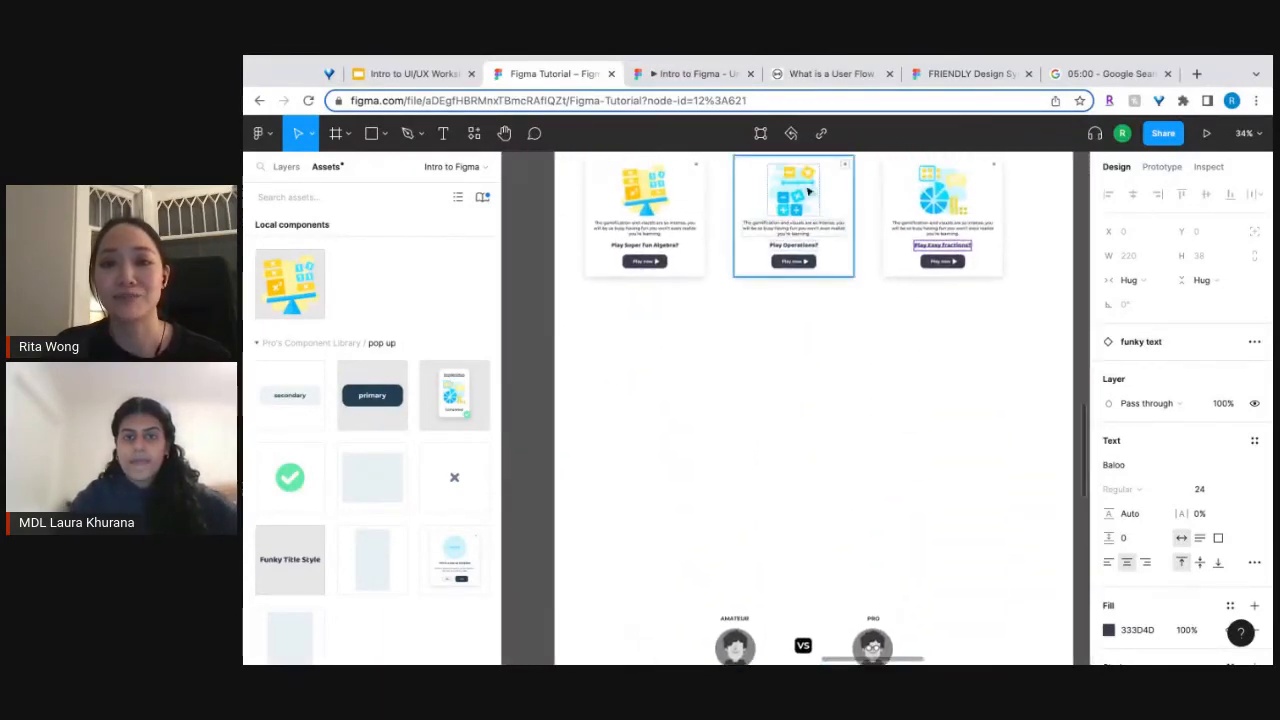
scroll(808, 191, "up", 3)
scroll(815, 289, "up", 5)
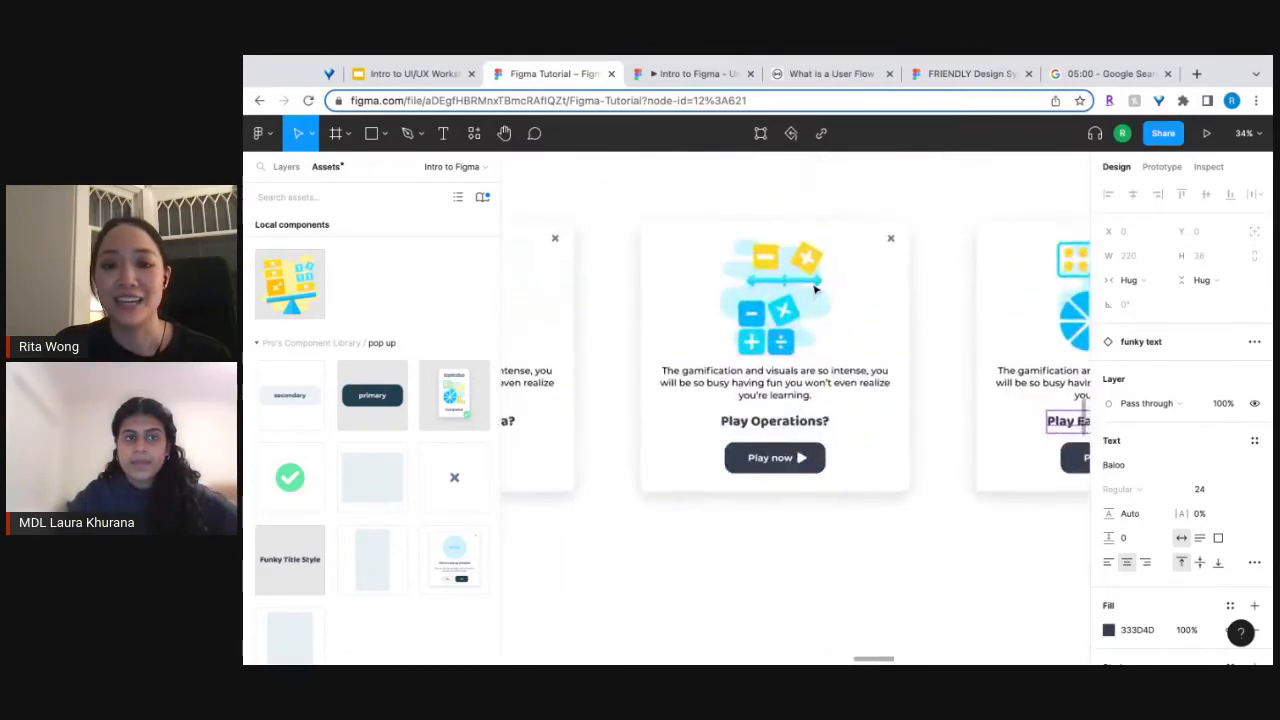
scroll(815, 289, "down", 5)
scroll(815, 289, "down", 9)
scroll(815, 289, "up", 2)
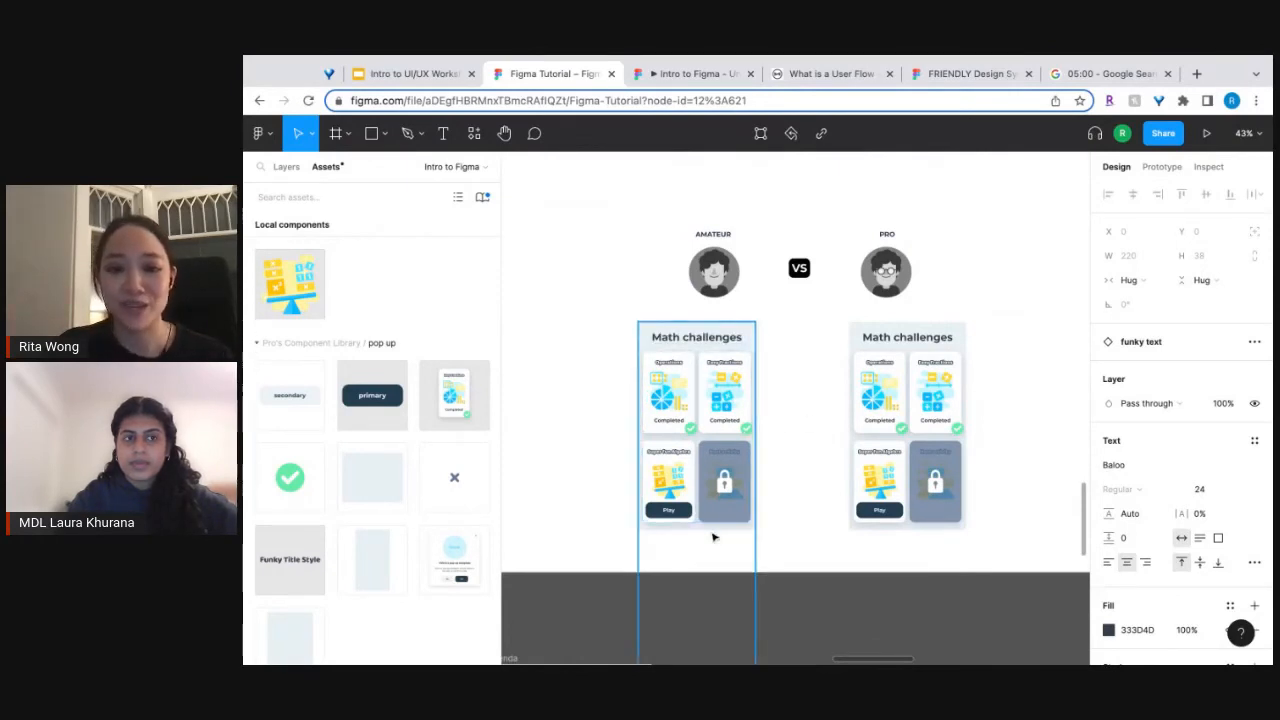
scroll(800, 384, "up", 5)
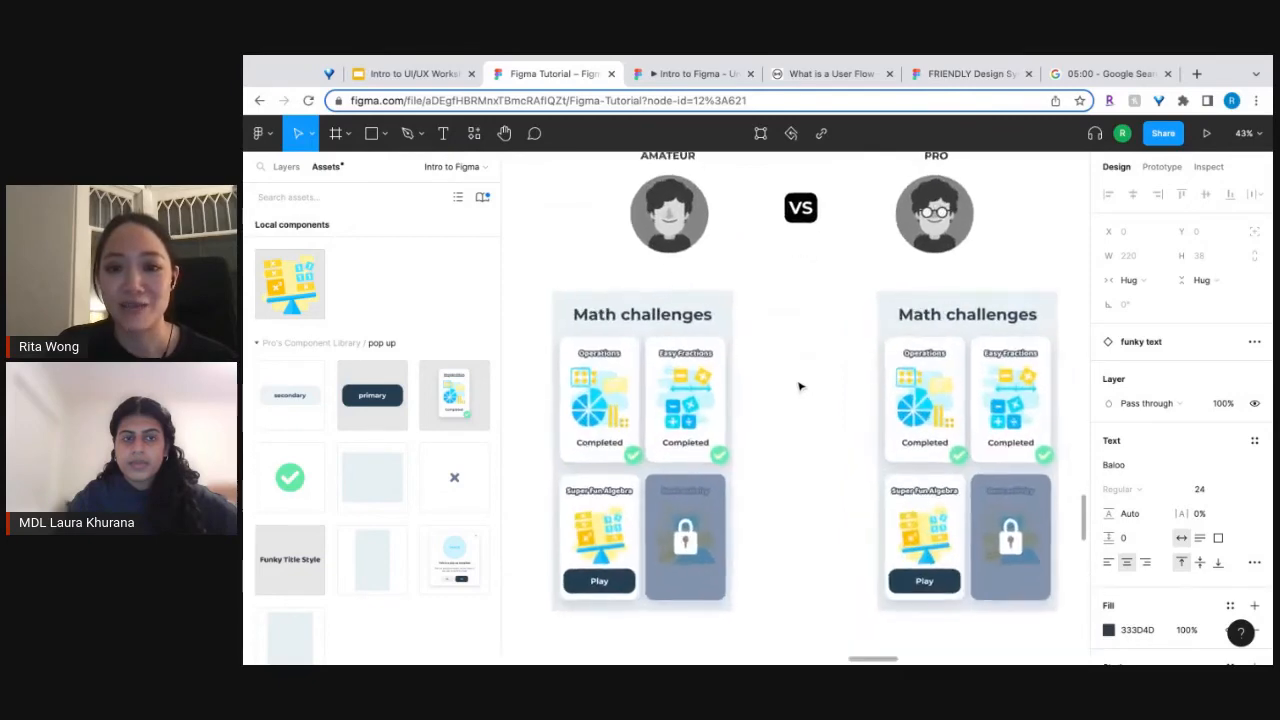
Move the main checkmark icon component from Pro's Component Library to the blank area beside the Pro Math challenges screen.
scroll(800, 386, "down", 5)
scroll(800, 386, "right", 5)
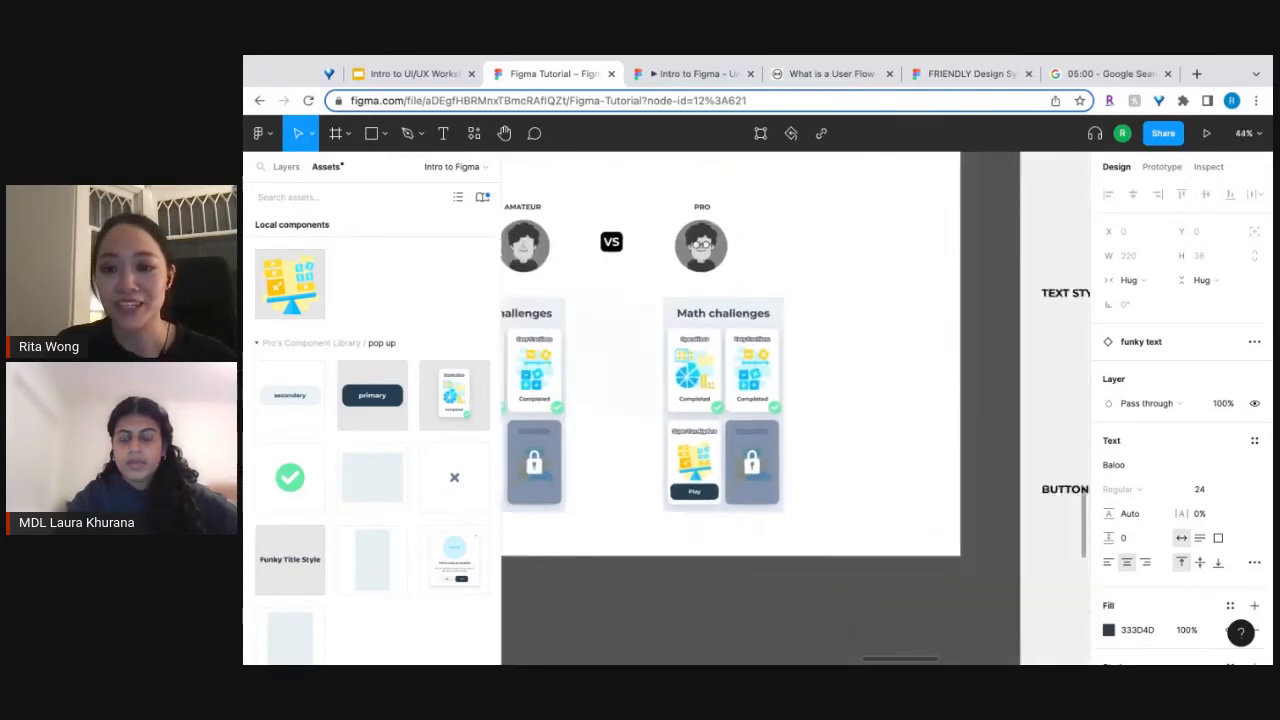
scroll(800, 386, "down", 10)
scroll(800, 386, "right", 3)
scroll(920, 492, "down", 2)
scroll(920, 492, "right", 2)
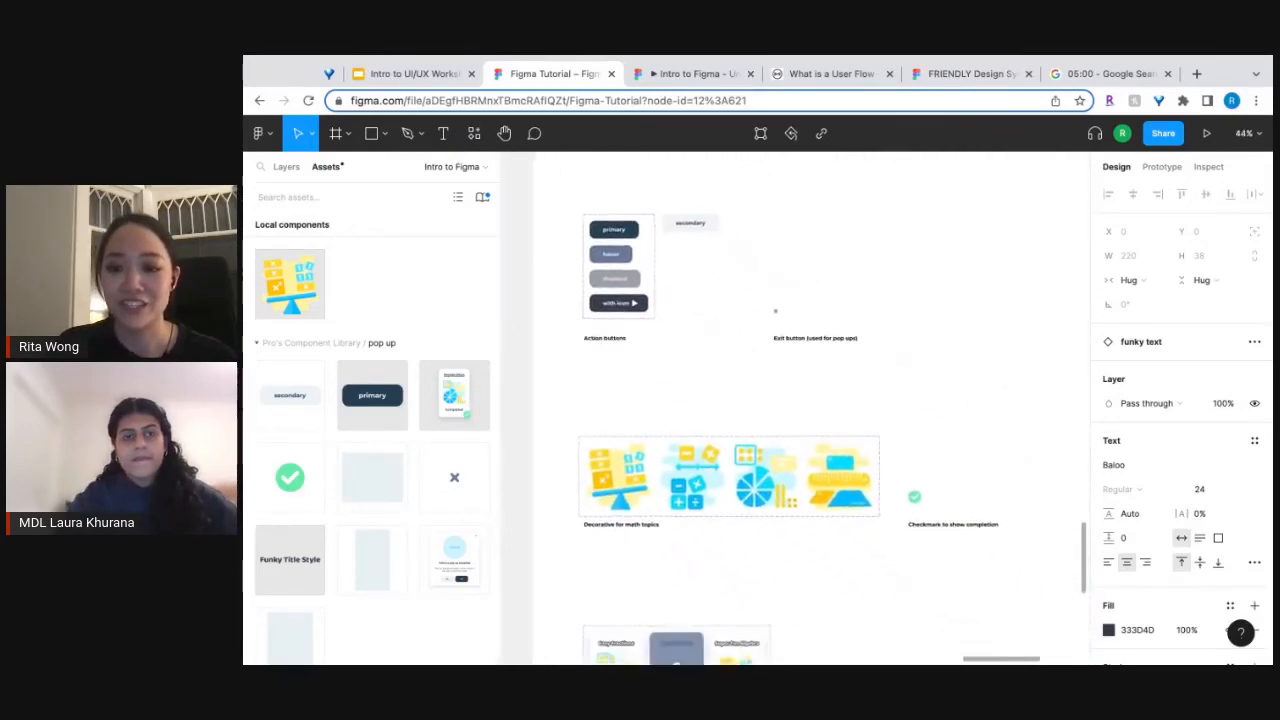
left_click(916, 497)
scroll(920, 500, "up", 3)
scroll(920, 500, "left", 10)
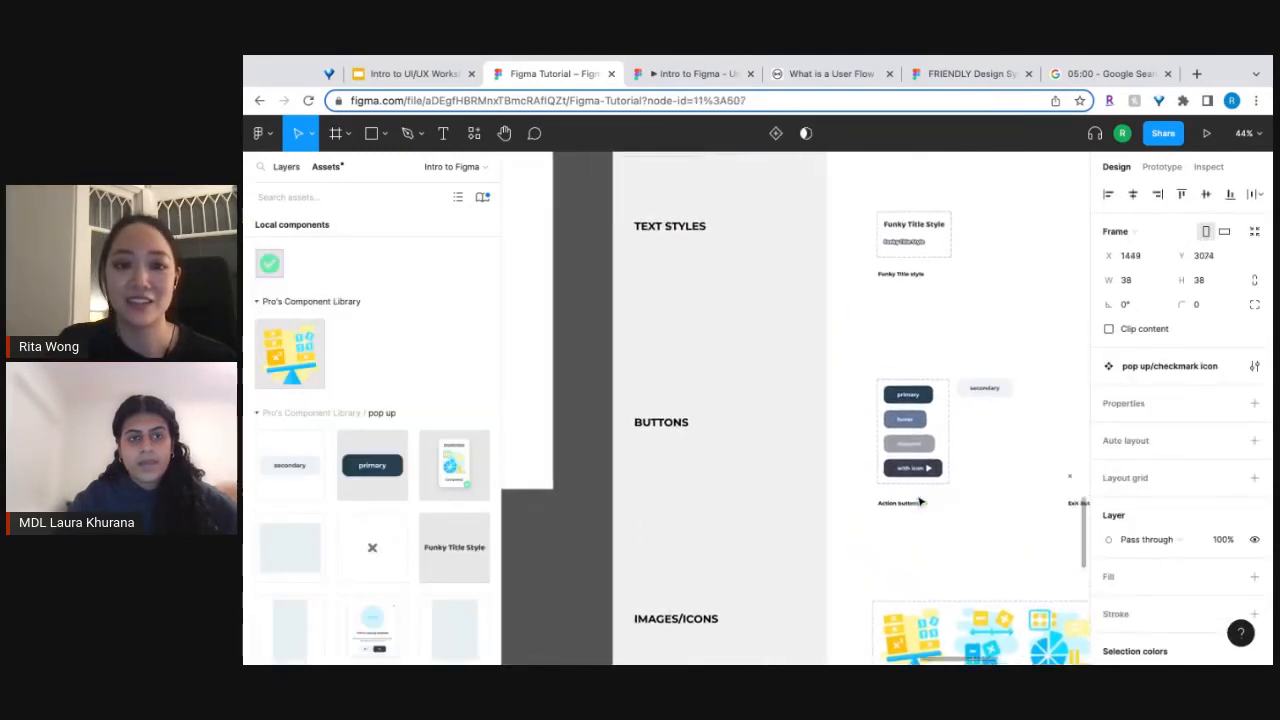
scroll(916, 497, "left", 2)
left_click_drag(916, 497, 806, 311)
Try to move the activity card component set from the library to below the Pro Math challenges screen, and undo it.
scroll(806, 311, "down", 3)
scroll(806, 311, "right", 3)
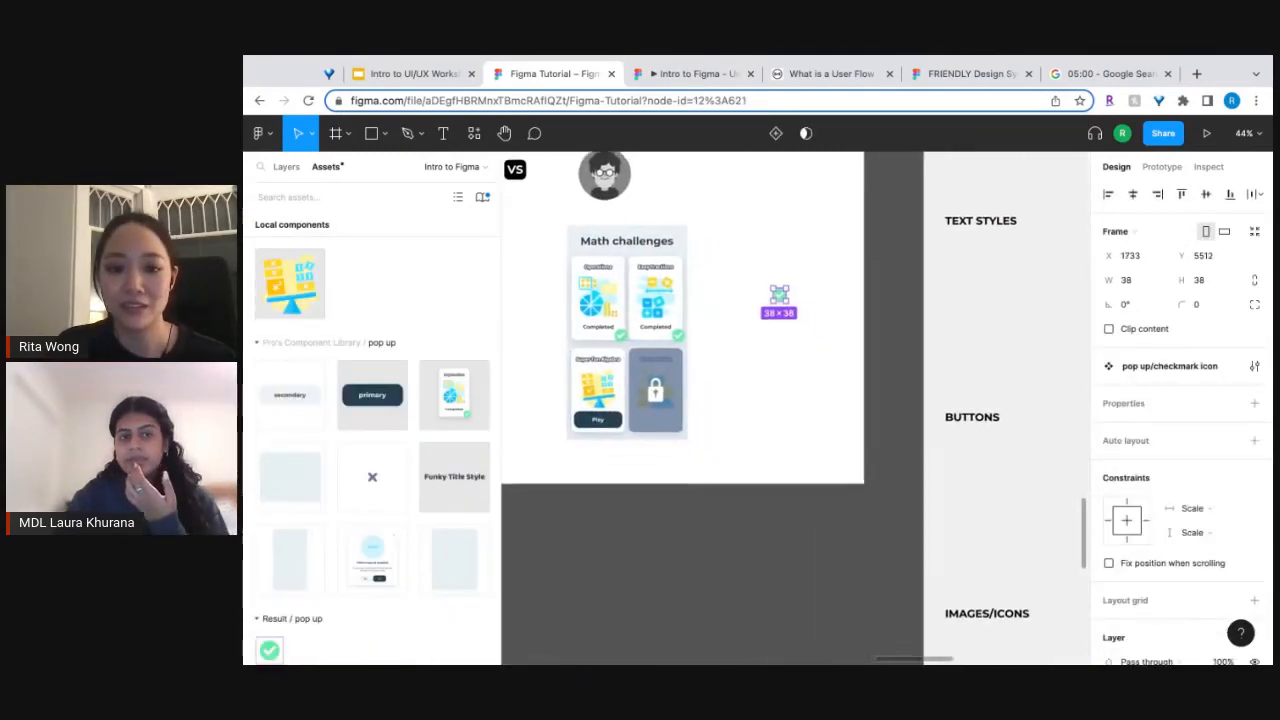
scroll(813, 436, "down", 3)
scroll(813, 436, "right", 2)
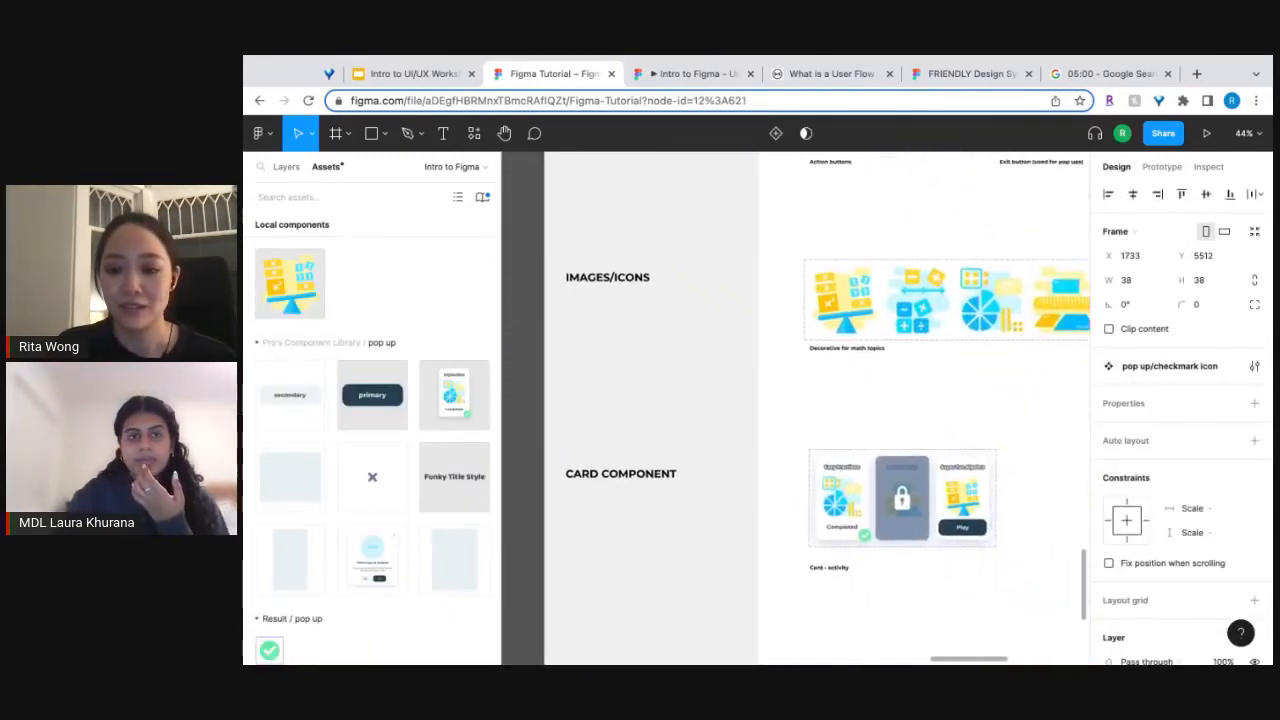
left_click(827, 462)
scroll(827, 462, "up", 5)
scroll(827, 462, "left", 8)
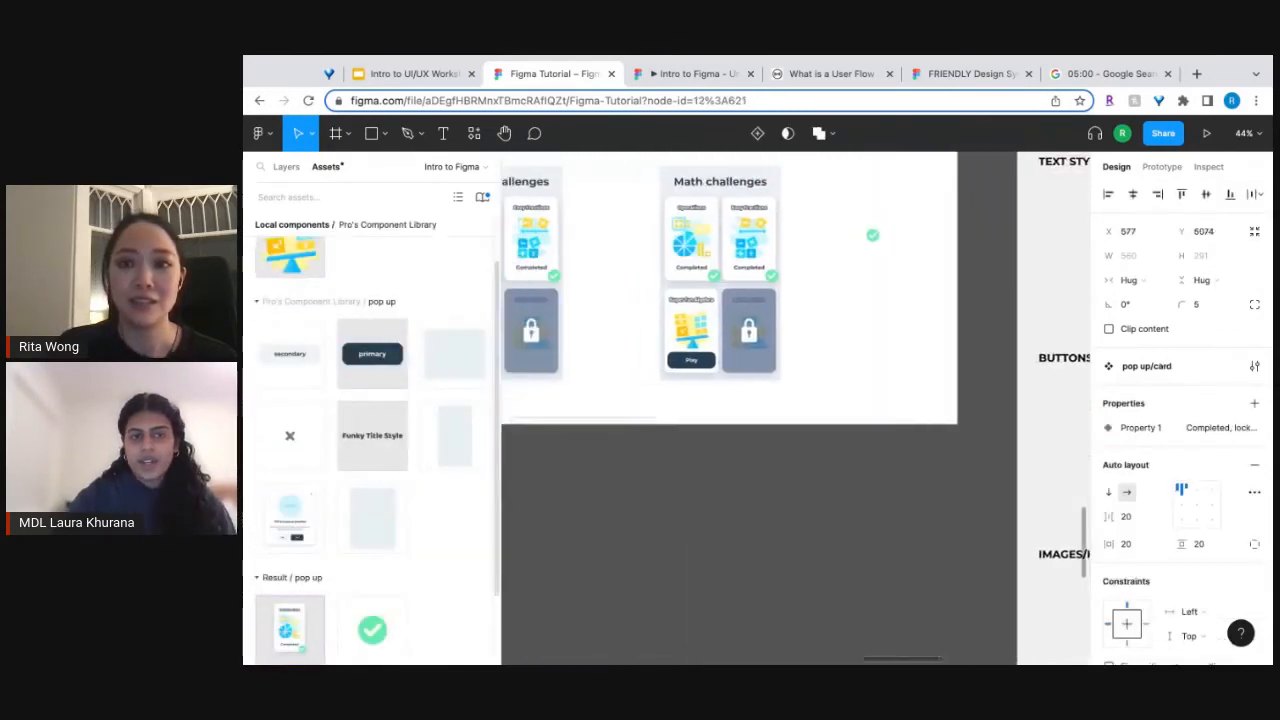
scroll(827, 462, "left", 1)
left_click_drag(827, 462, 823, 473)
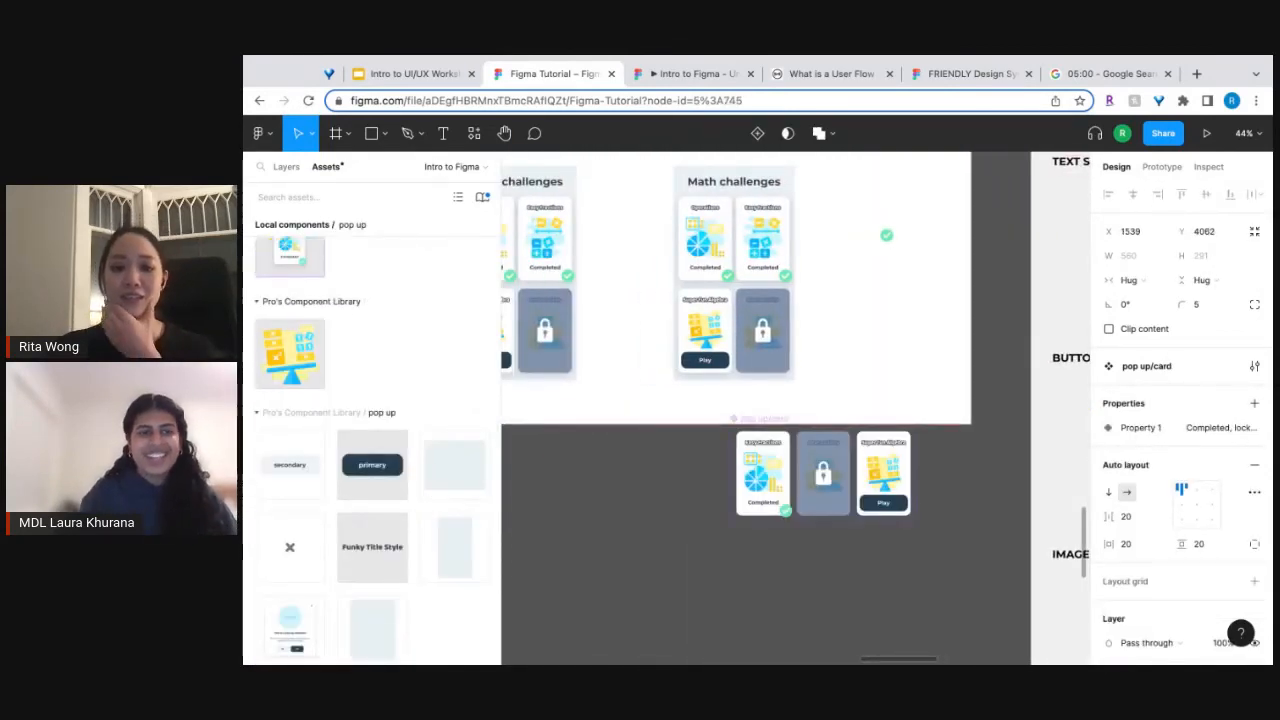
mouse_move(766, 449)
left_mouse_down()
mouse_move(732, 488)
mouse_move(768, 452)
left_mouse_up()
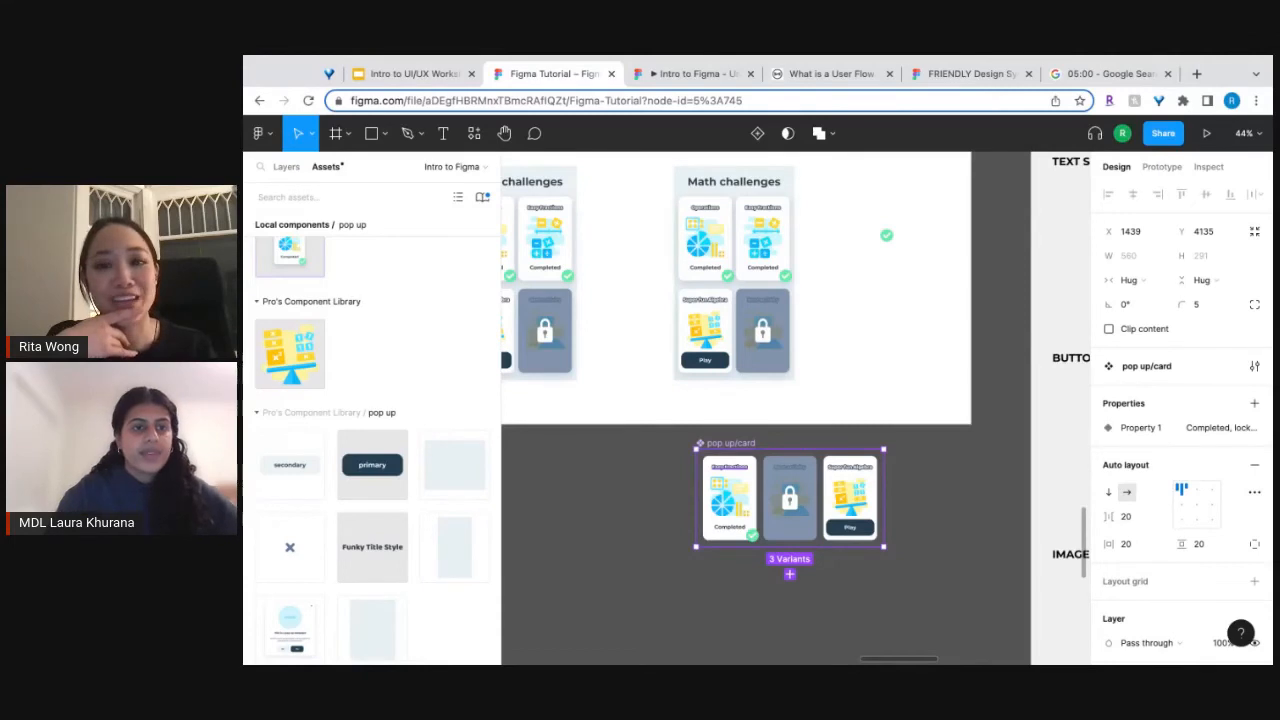
key("super+z")
key("super+z")
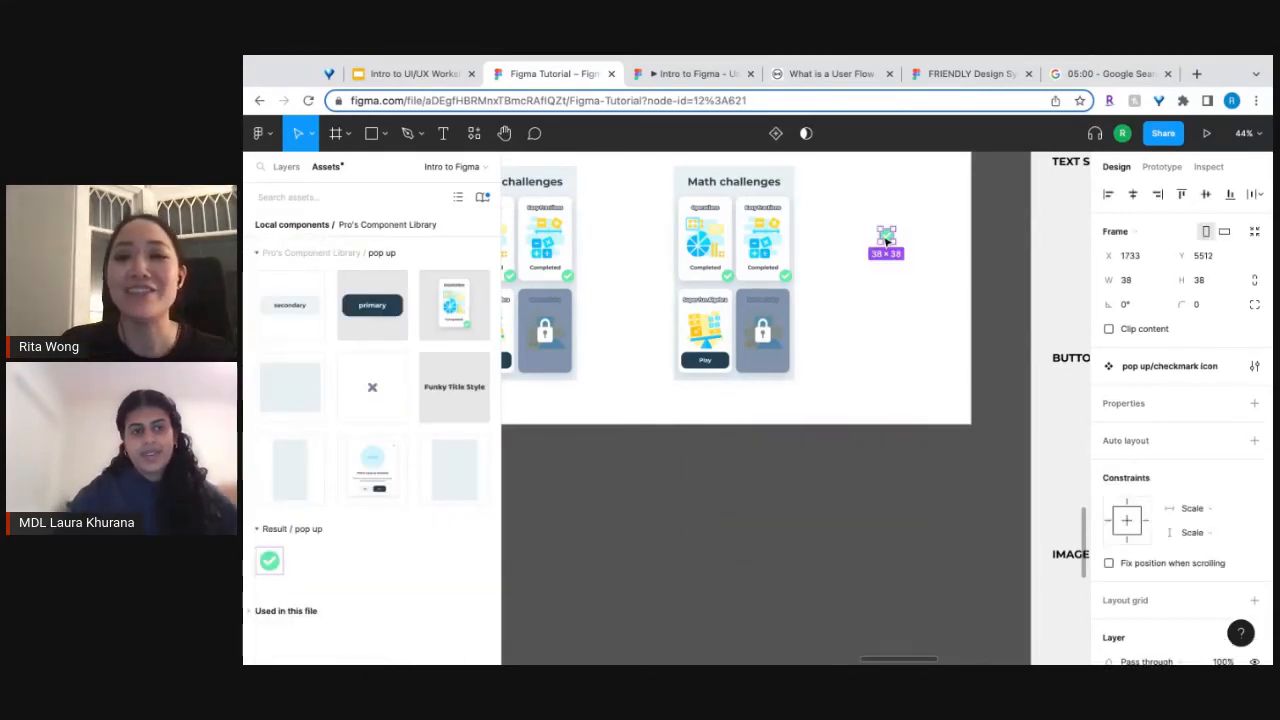
Darken the fill of the main checkmark component's green shape to 3DA471 and compare the checkmarks on both Math challenges screens.
scroll(885, 242, "left", 2)
scroll(885, 242, "left", 5)
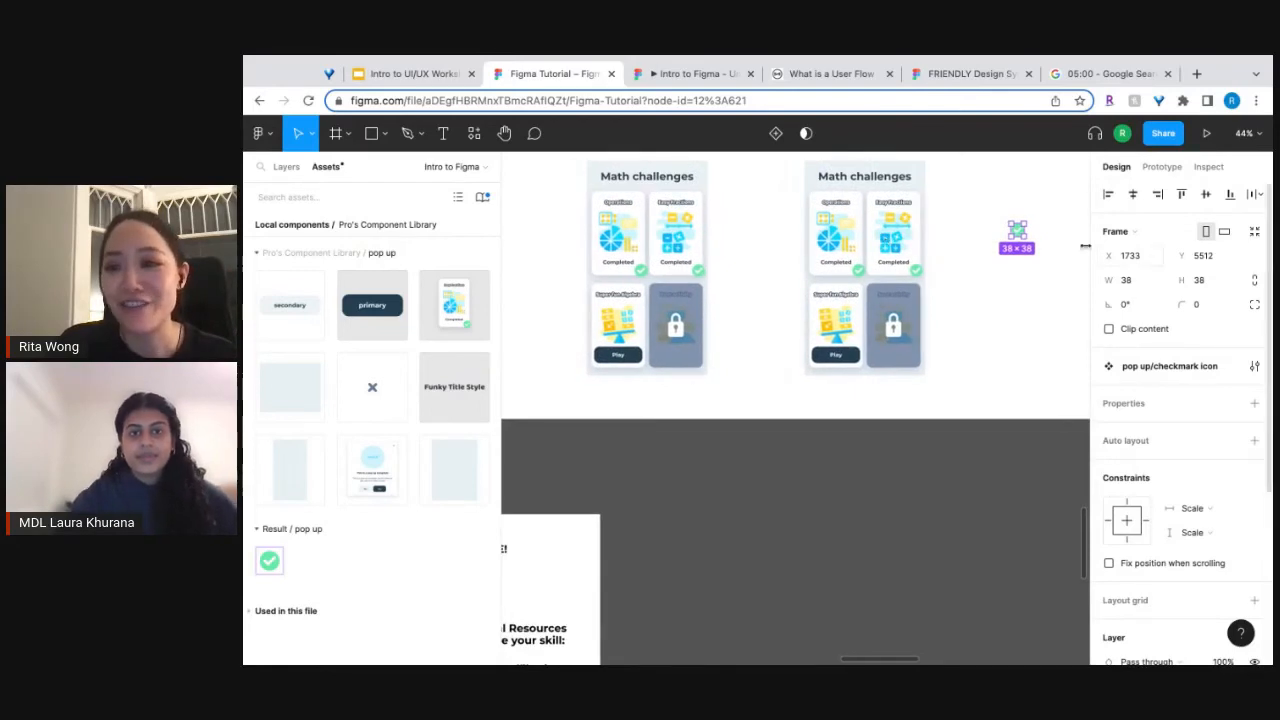
double_click(1022, 235)
left_click(1108, 564)
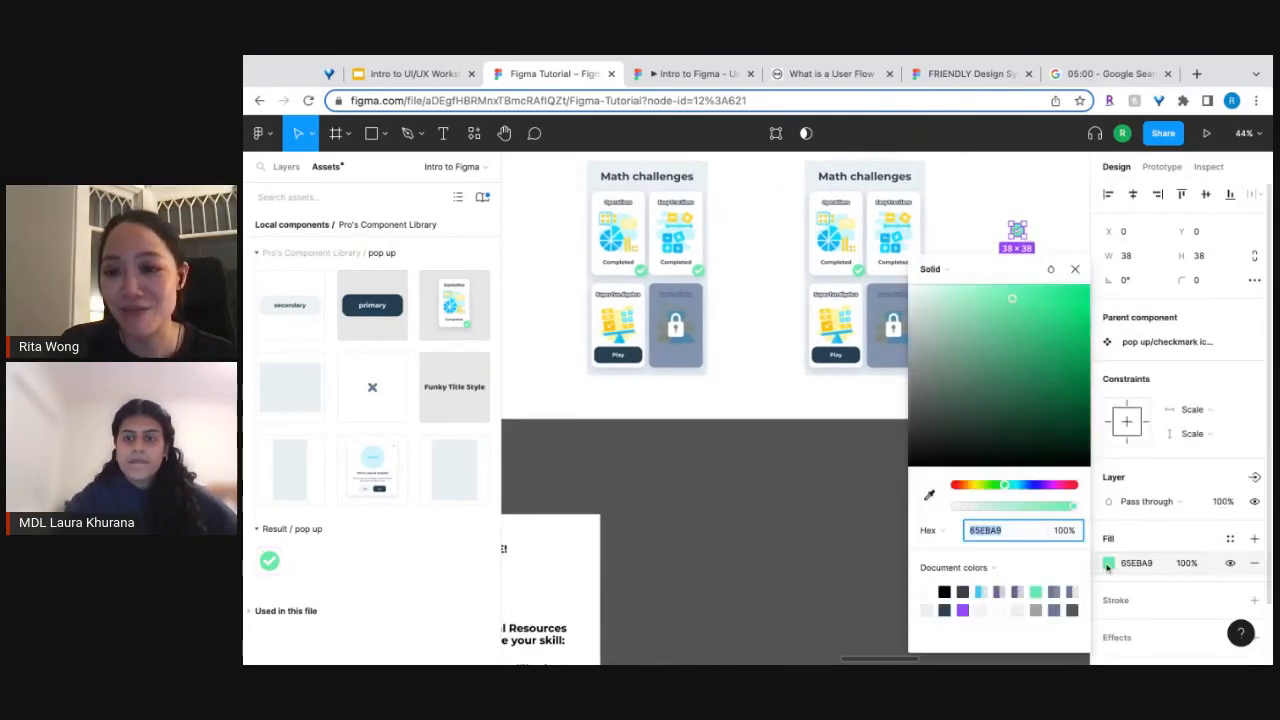
scroll(816, 397, "right", 3)
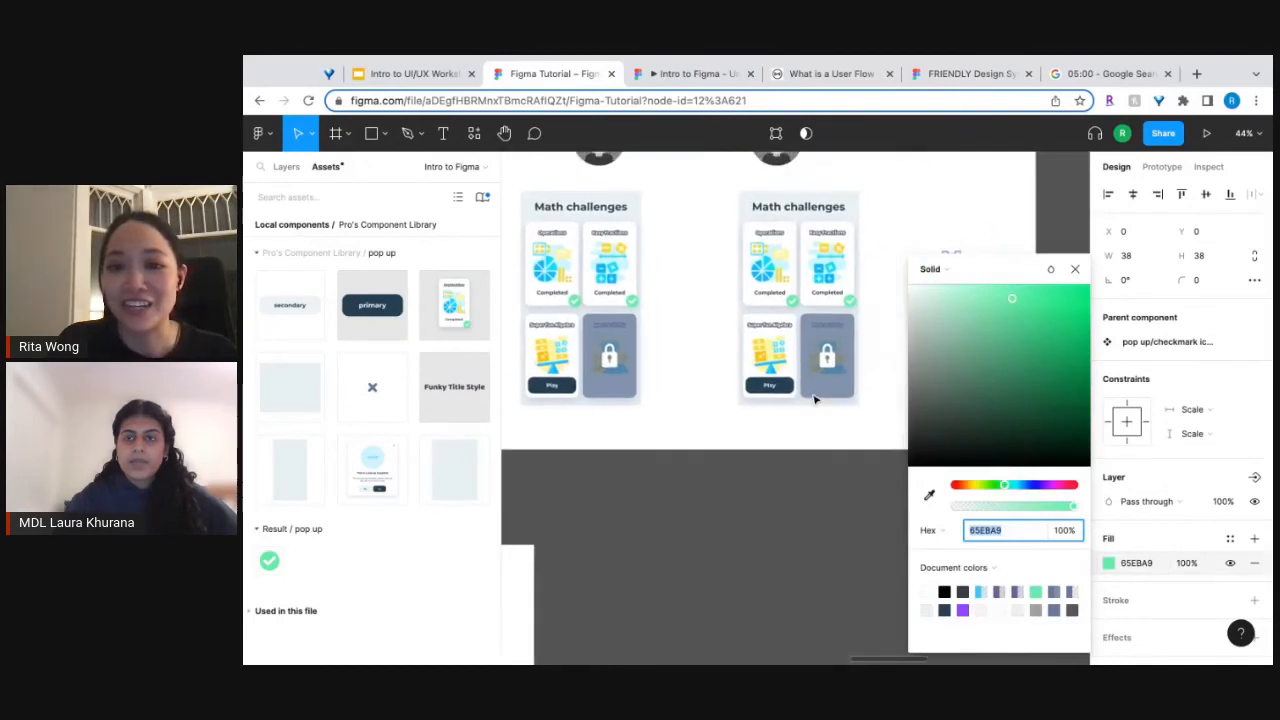
left_click_drag(1013, 323, 1022, 349)
scroll(883, 370, "up", 1)
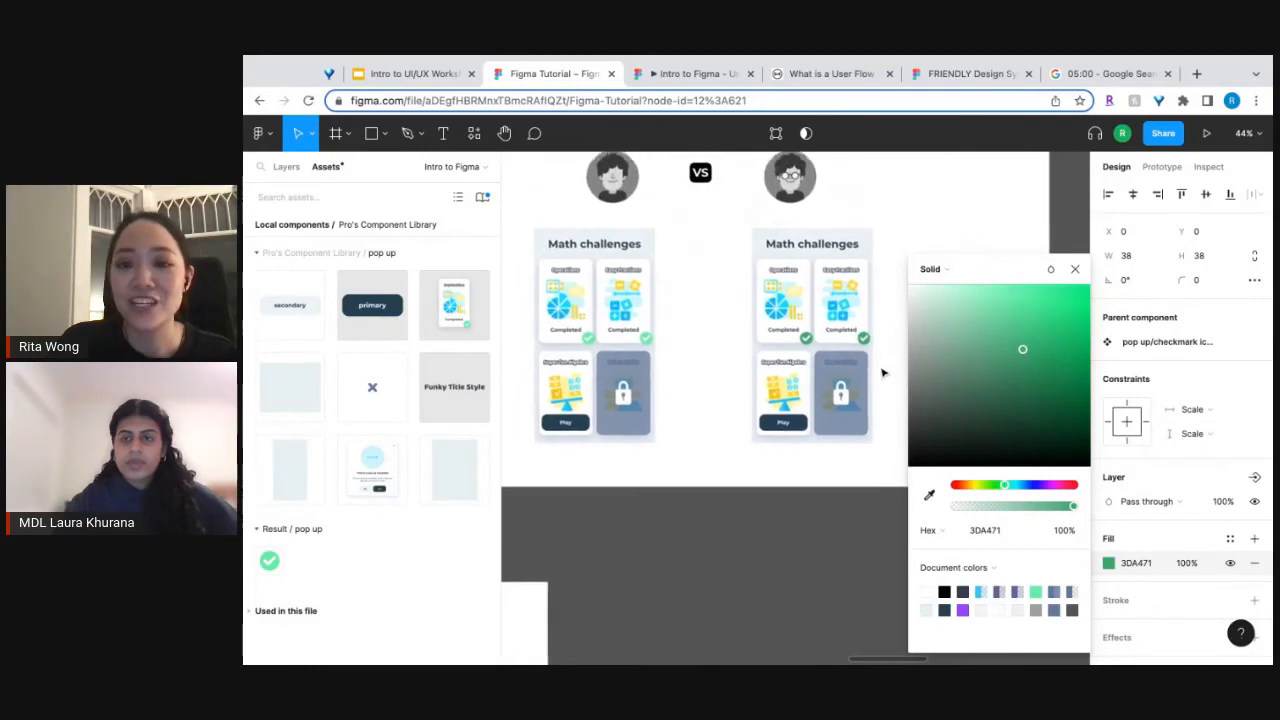
scroll(883, 370, "down", 3)
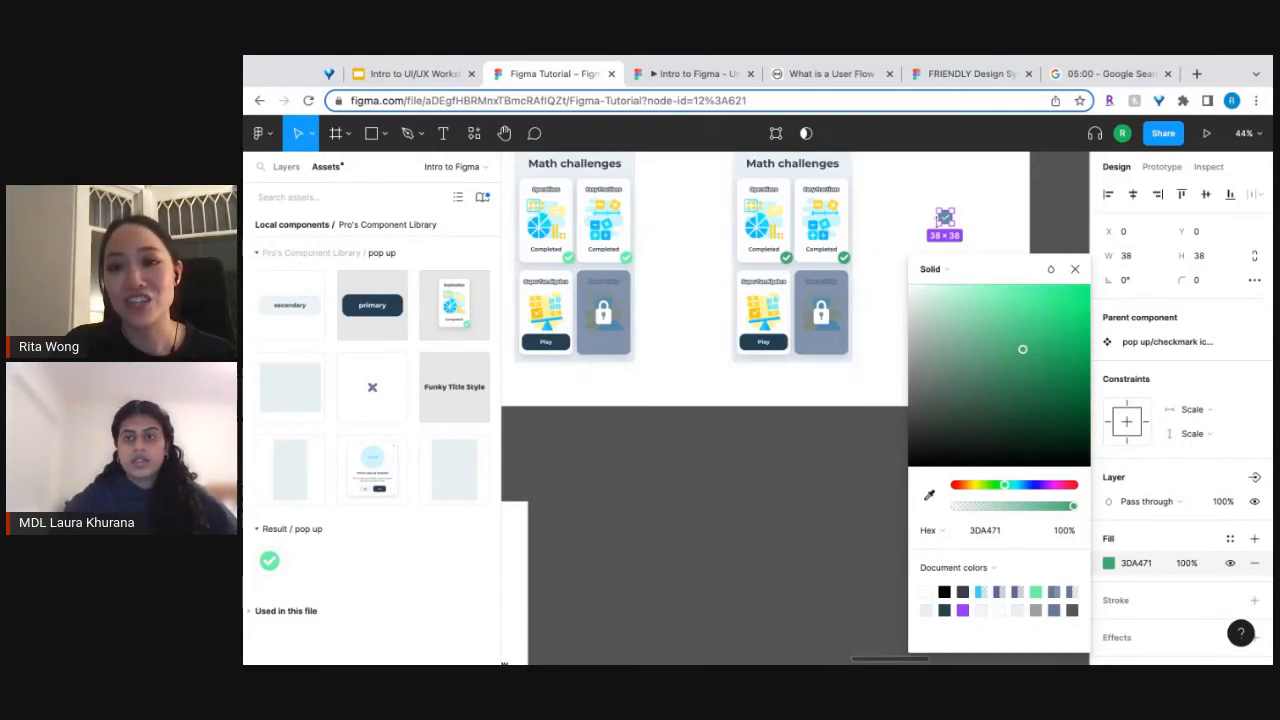
left_click(672, 279)
Inspect the Amateur's separate checkmark on the Operations card of the Math challenges screen, and clear the selection.
scroll(672, 279, "left", 2)
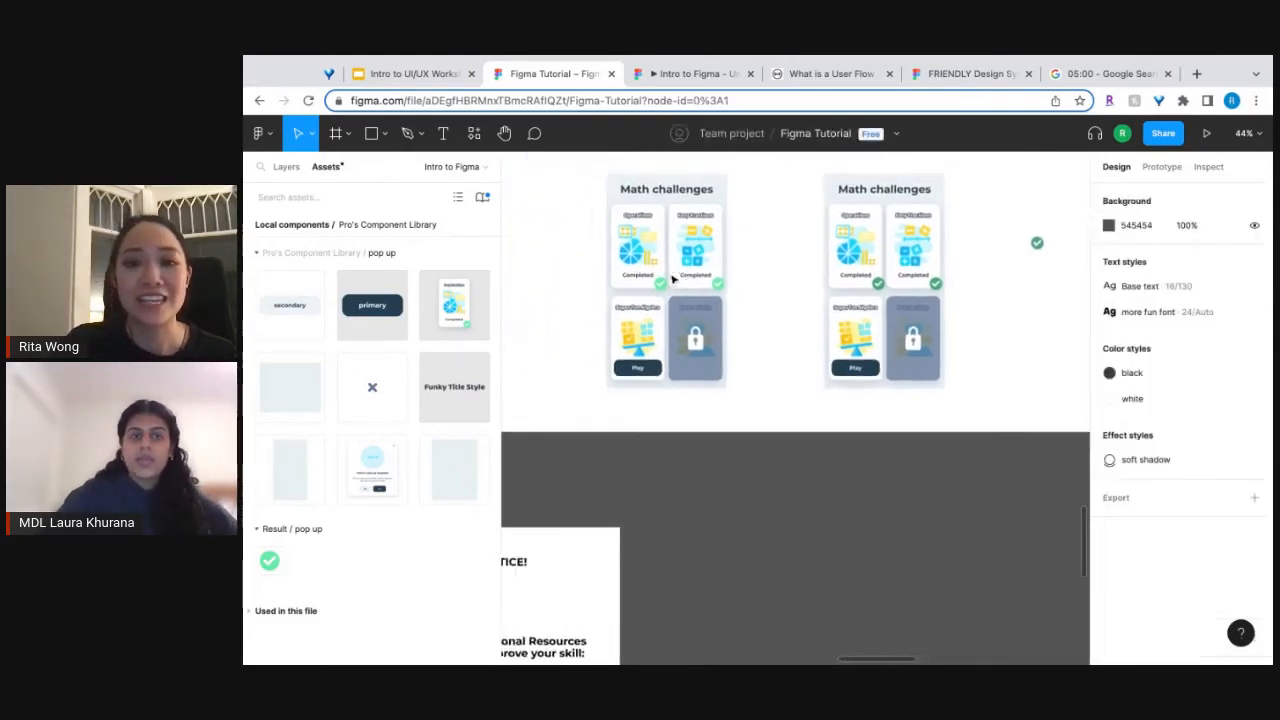
scroll(673, 280, "up", 5)
left_click(733, 331)
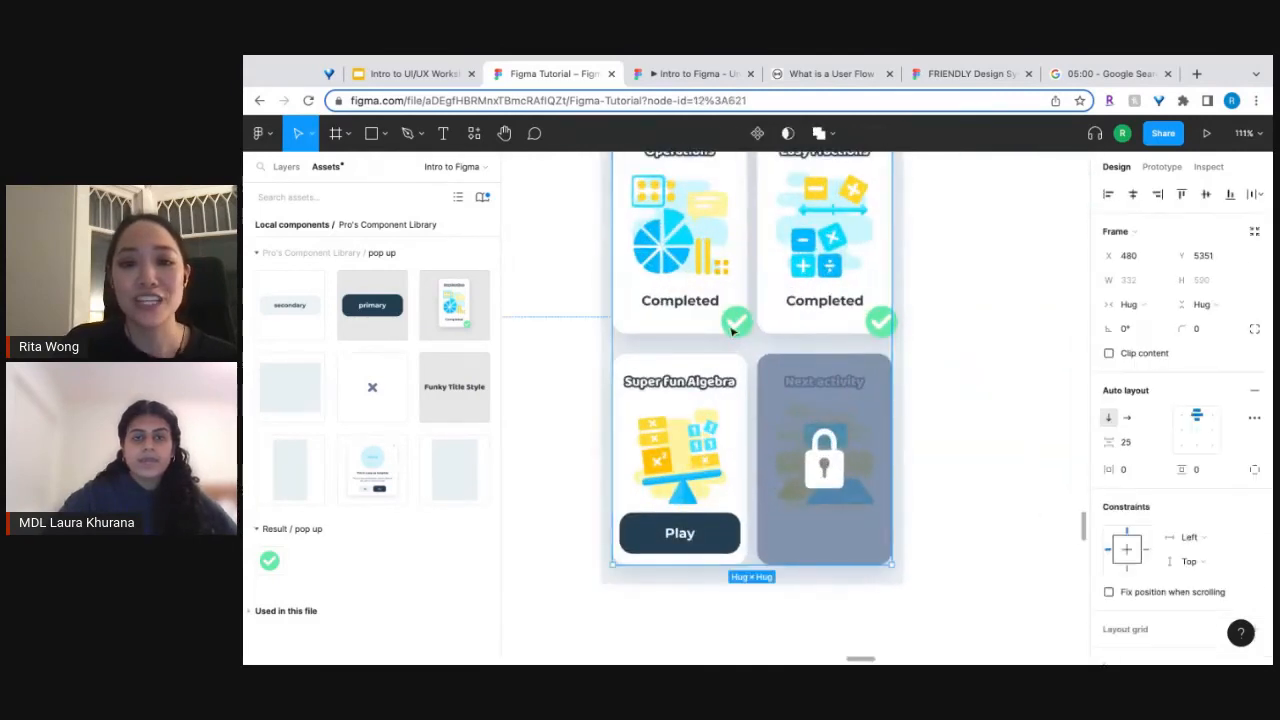
left_click(733, 331)
left_click(733, 328)
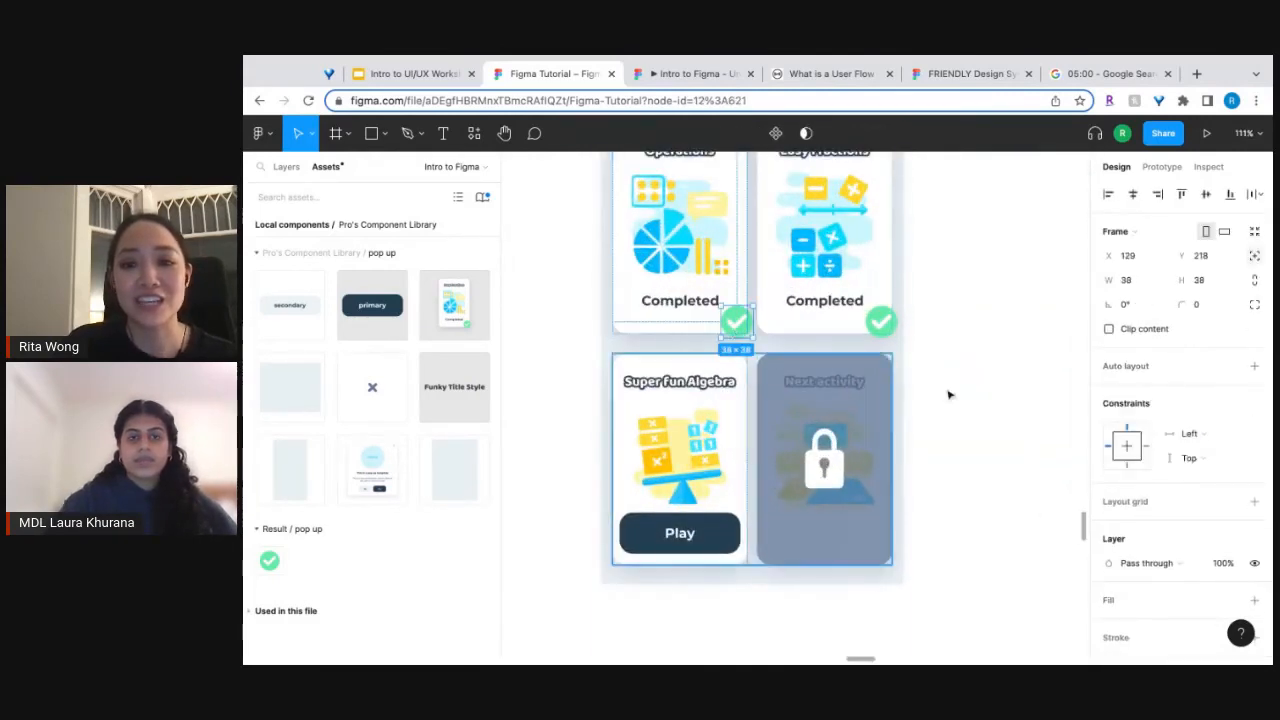
scroll(1133, 564, "down", 1)
left_click(966, 497)
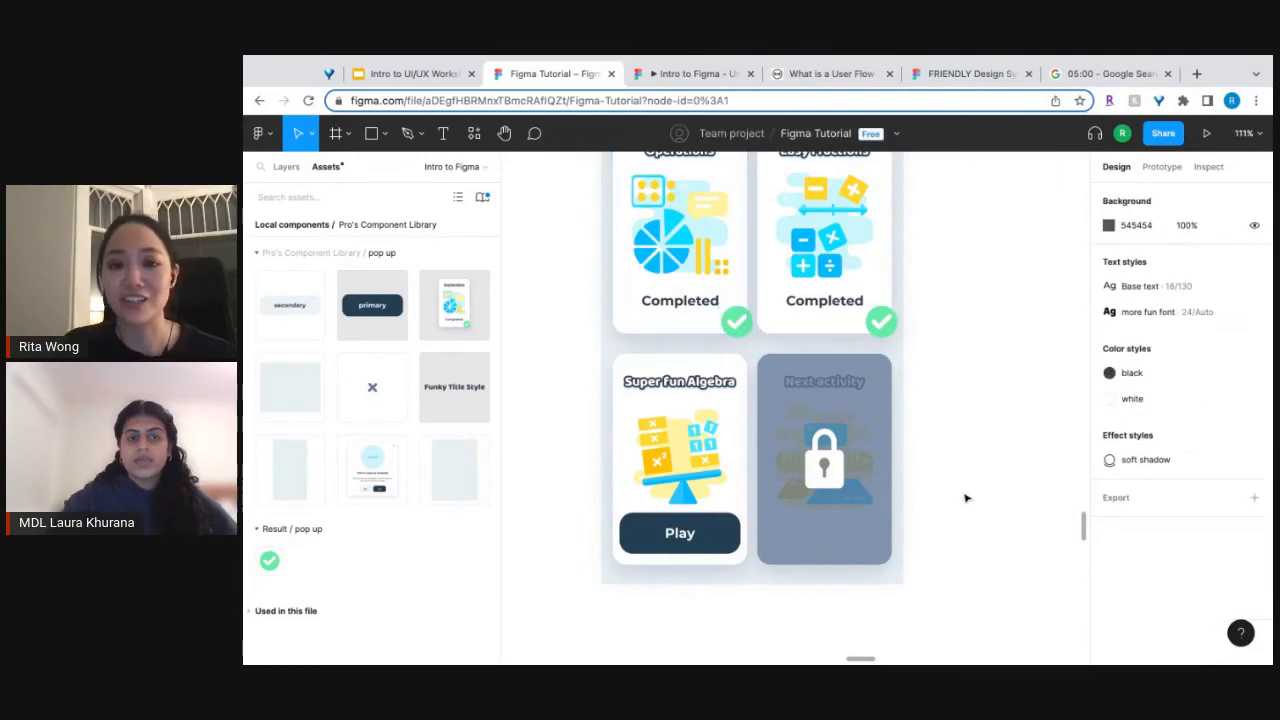
Compare the Amateur and Pro Math challenges screens side by side and survey the surrounding frames.
scroll(966, 497, "down", 5)
scroll(966, 498, "right", 2)
scroll(966, 497, "right", 3)
scroll(966, 497, "down", 2)
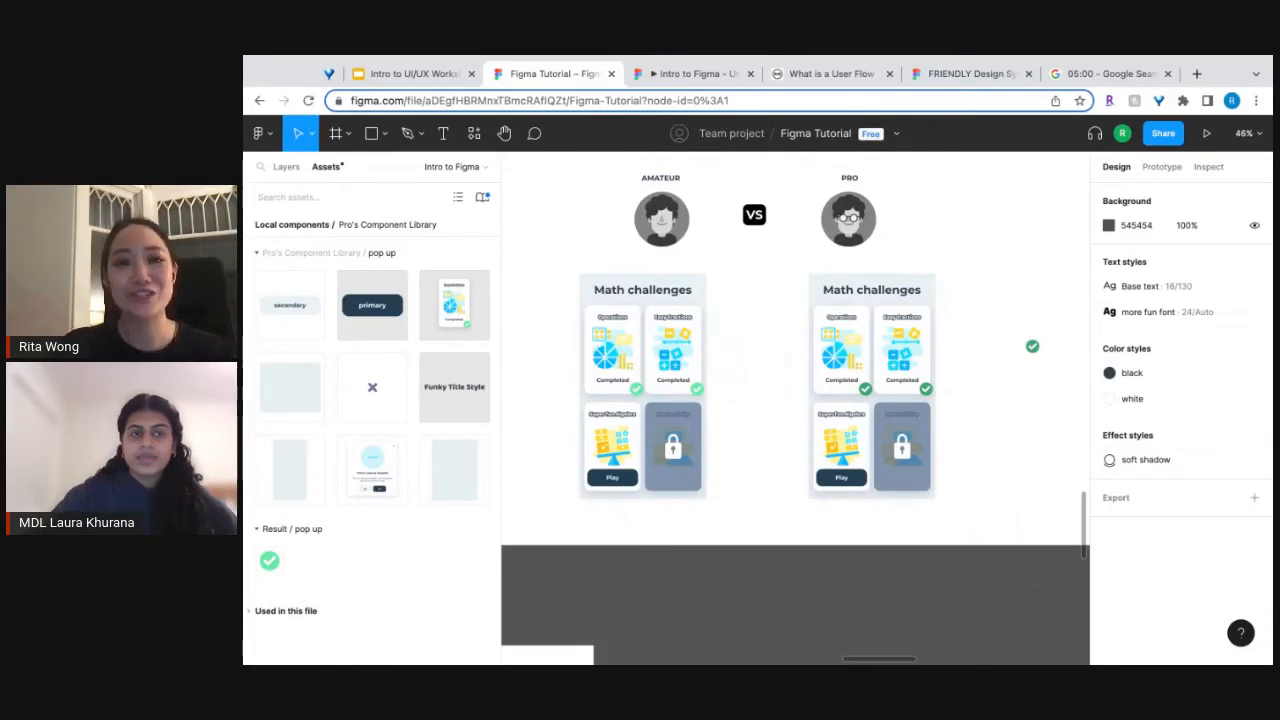
left_click(840, 541)
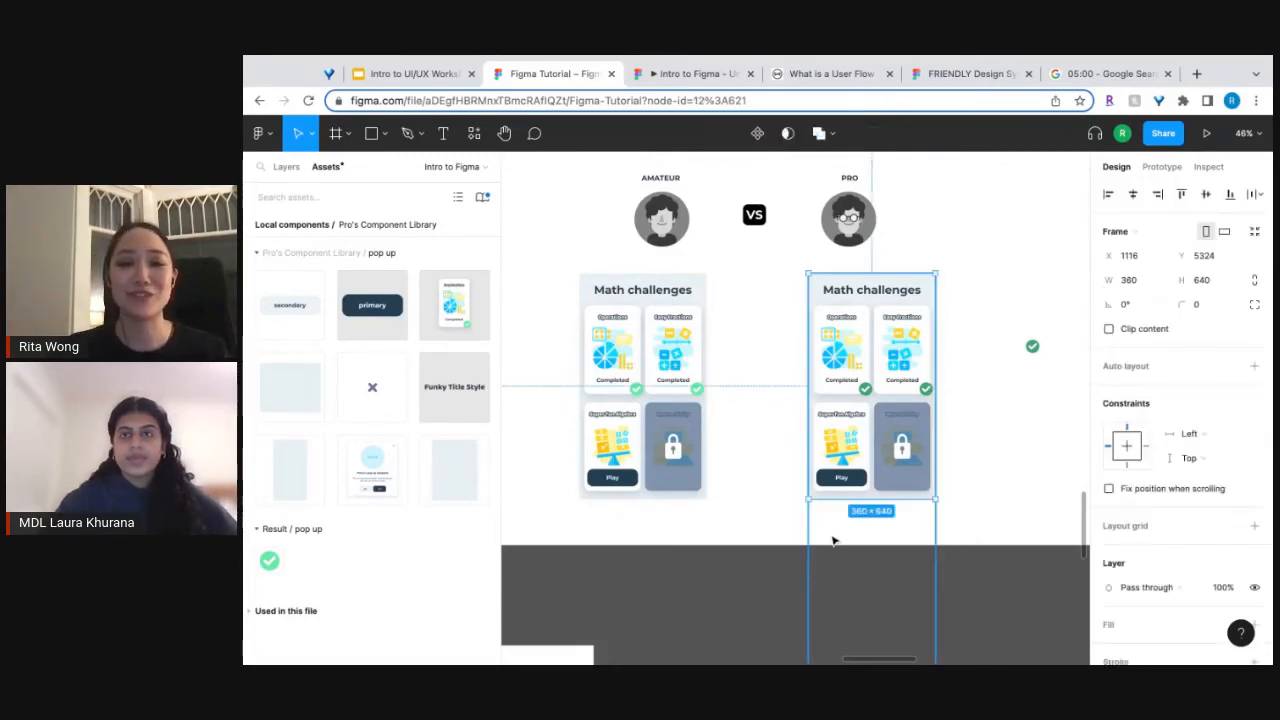
scroll(834, 540, "down", 2)
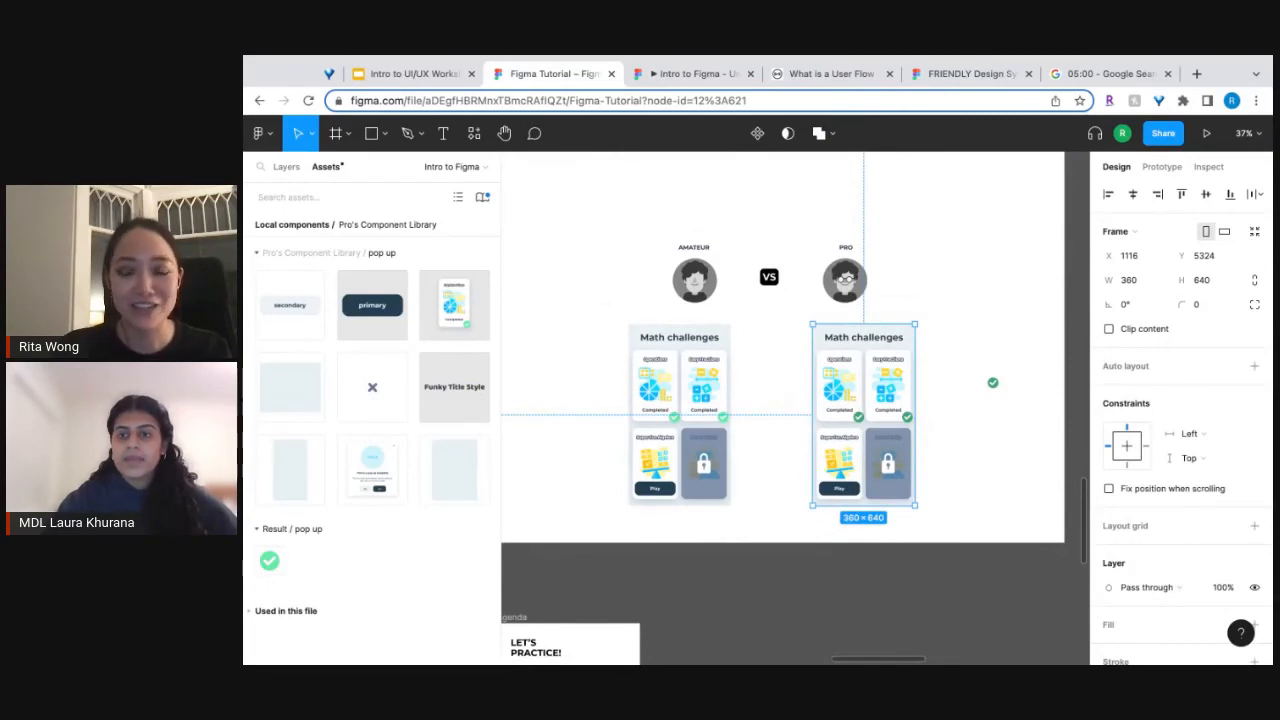
left_click(751, 560)
scroll(753, 563, "down", 3)
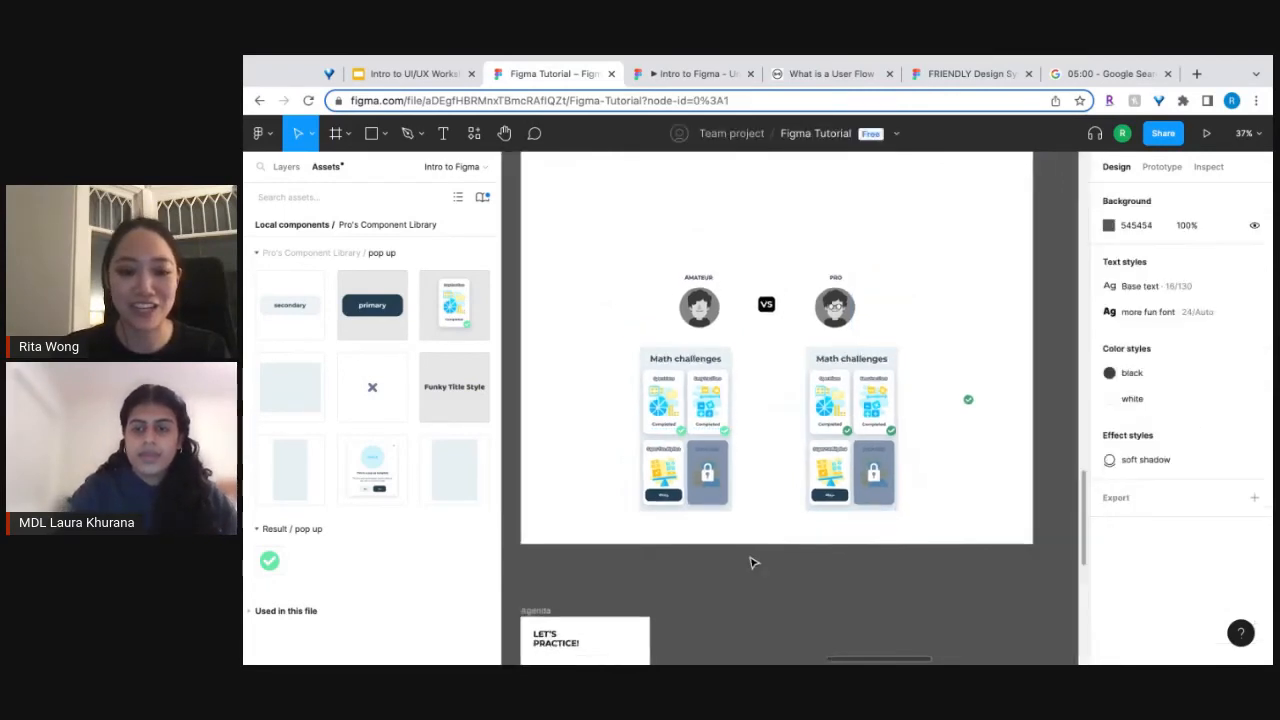
scroll(752, 562, "down", 3)
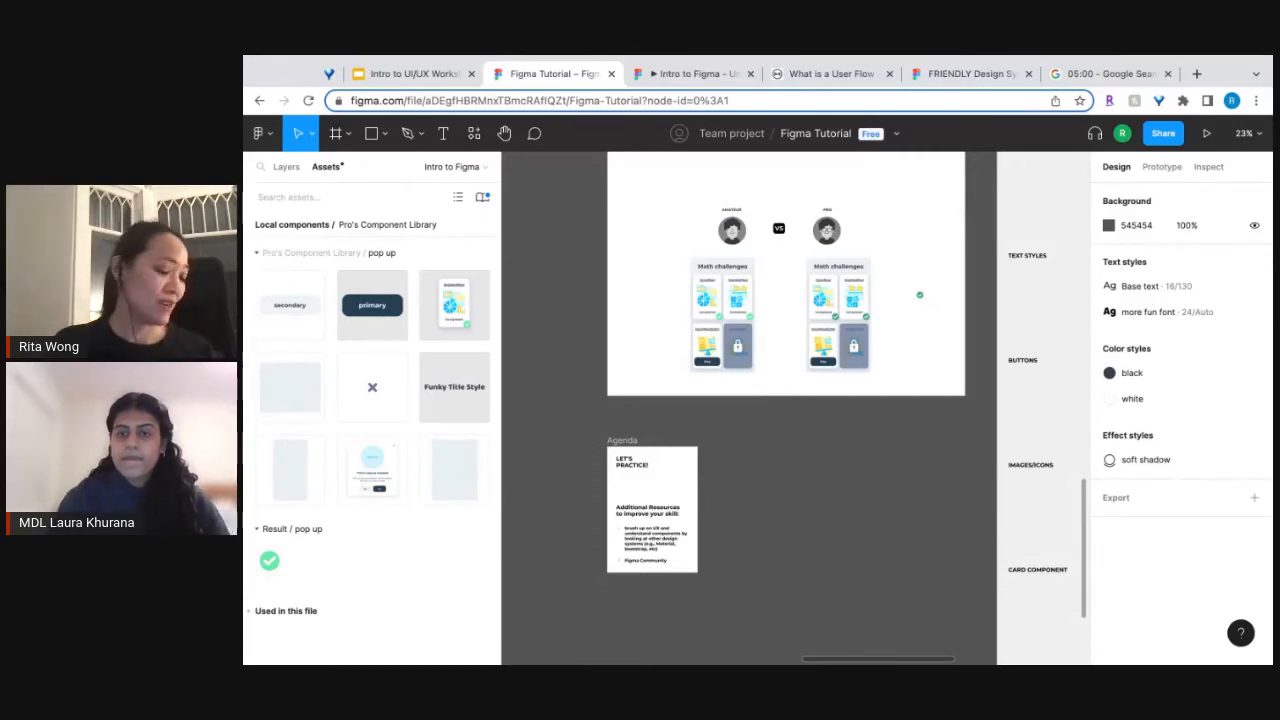
Review the list of recently used plugins, including Iconify, without running any.
left_click(262, 133)
mouse_move(305, 407)
mouse_move(301, 376)
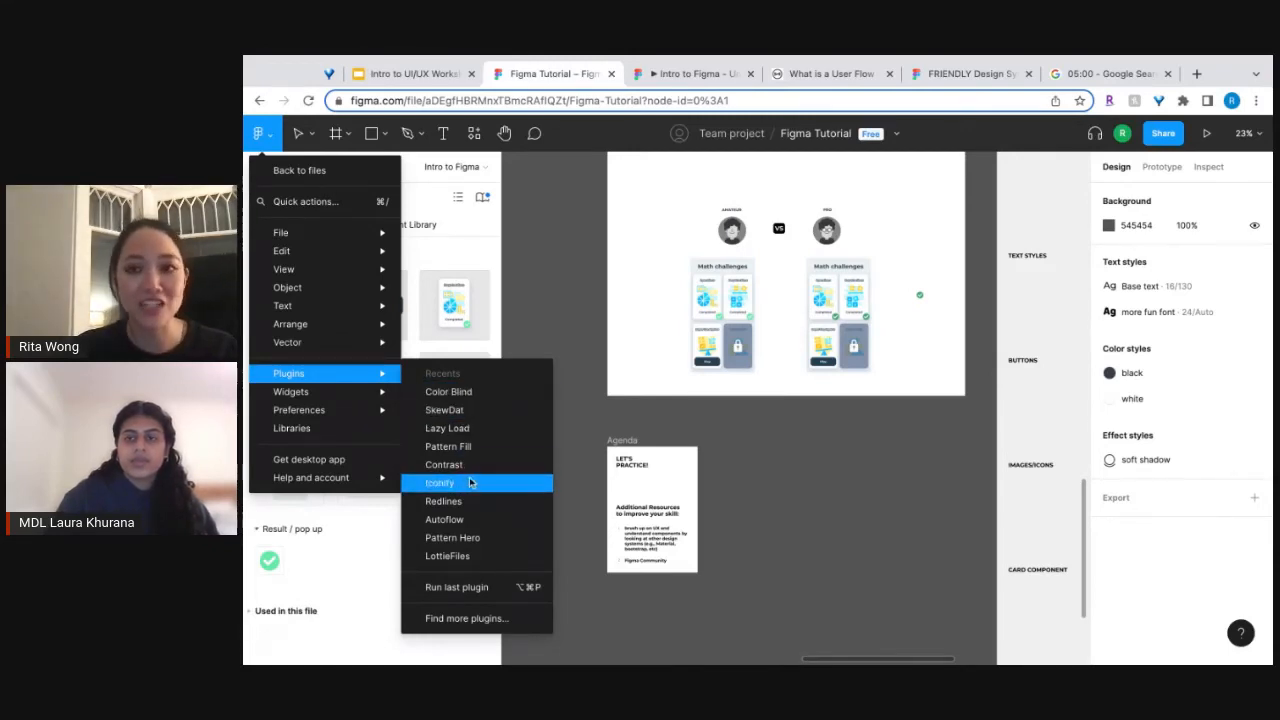
left_click(678, 451)
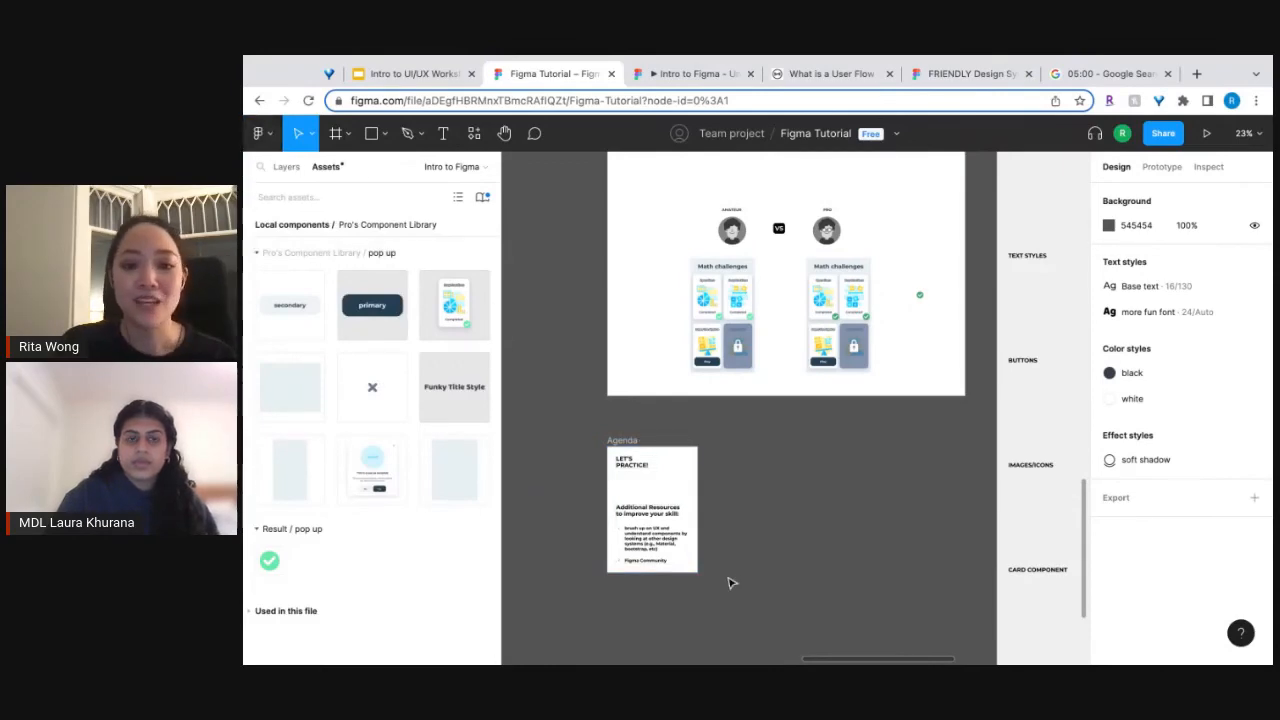
Read the additional resources in the Let's Practice agenda frame and return to the overview of the Math challenges comparison.
scroll(686, 544, "up", 10)
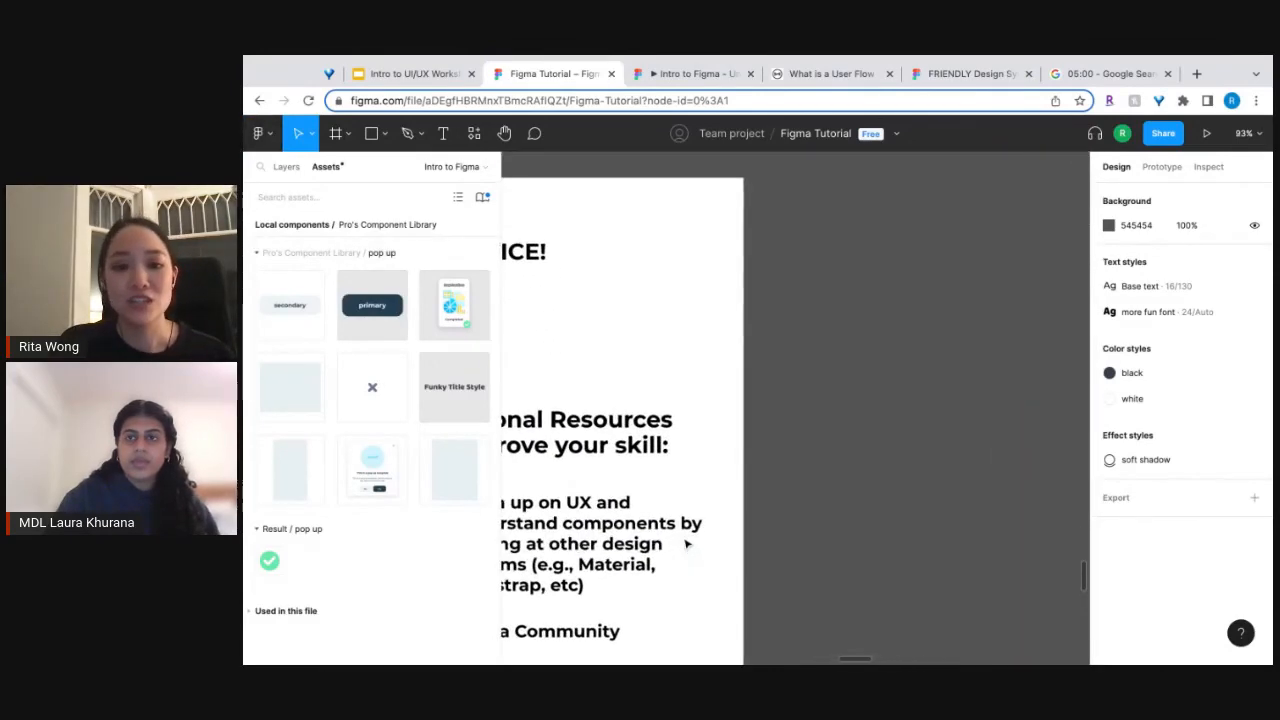
scroll(686, 544, "left", 2)
scroll(686, 544, "down", 1)
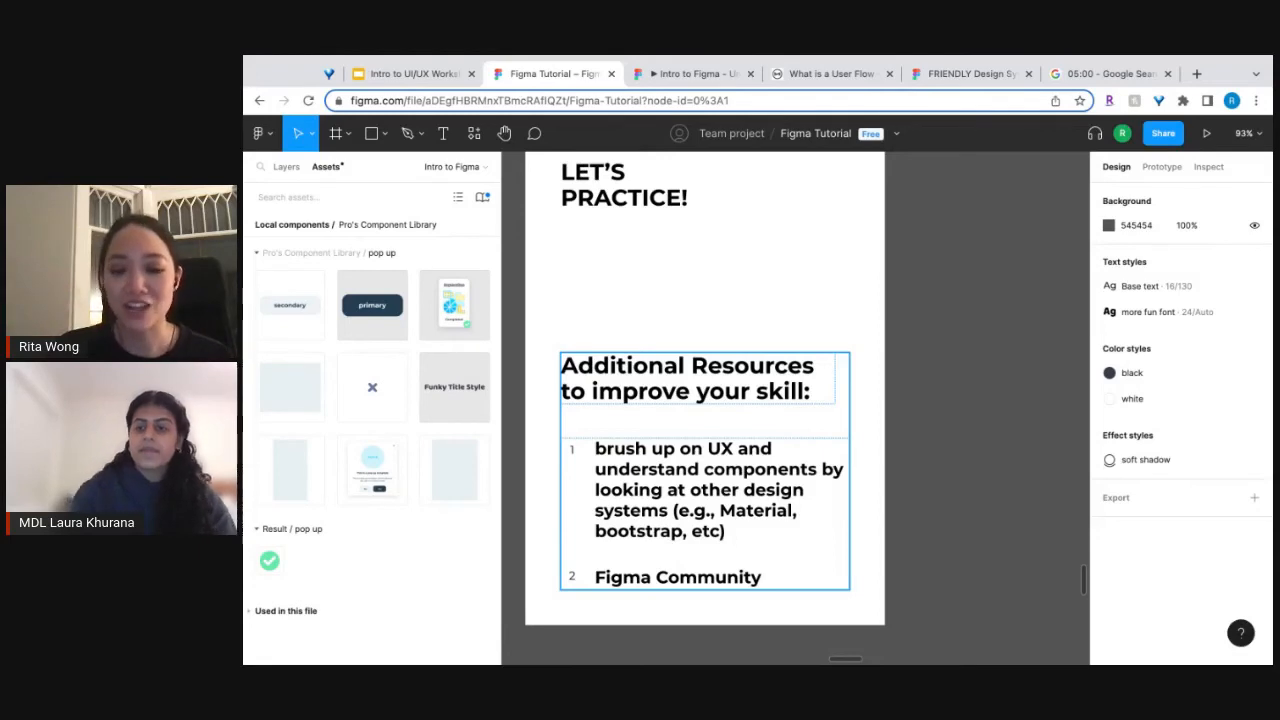
scroll(728, 530, "down", 10)
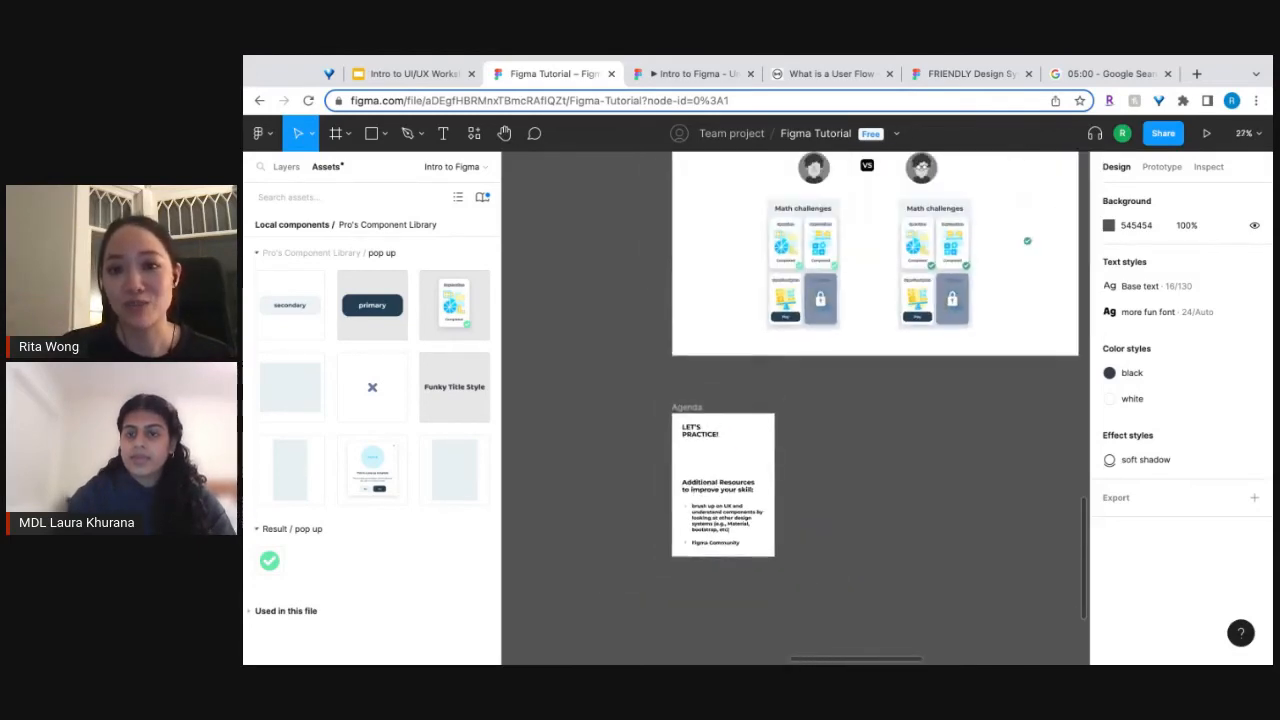
scroll(728, 530, "up", 1)
scroll(728, 530, "right", 1)
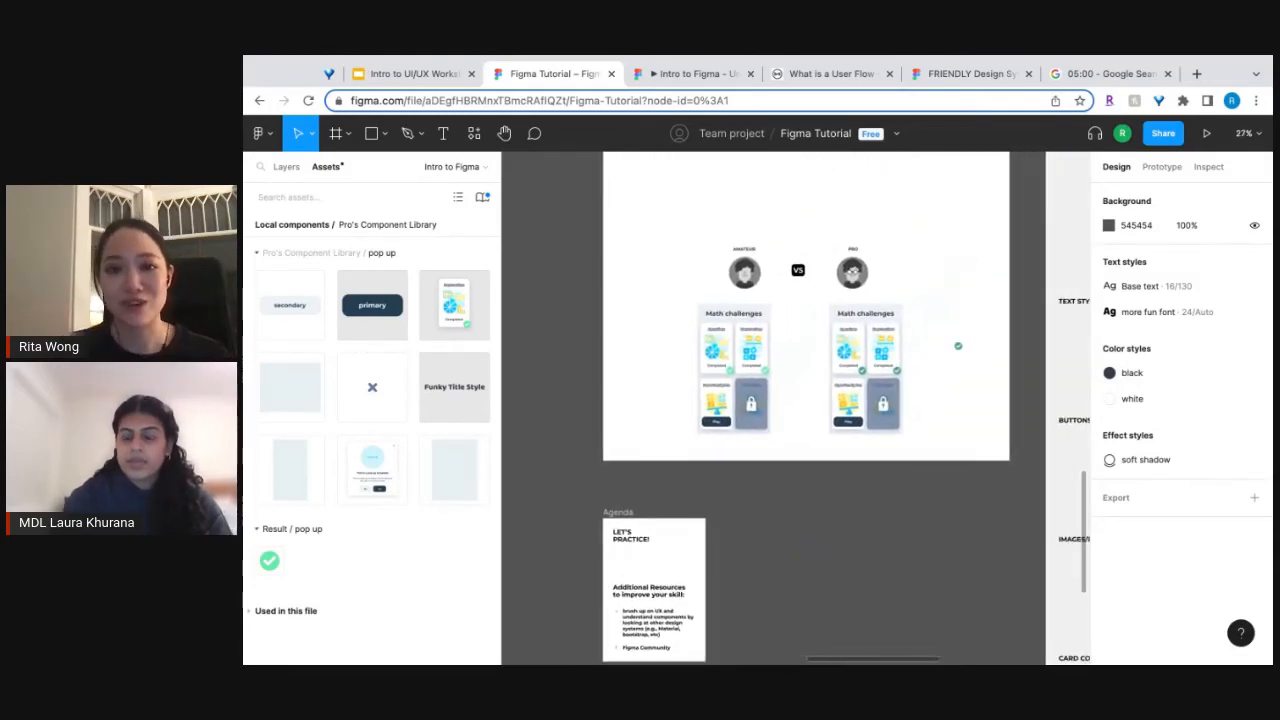
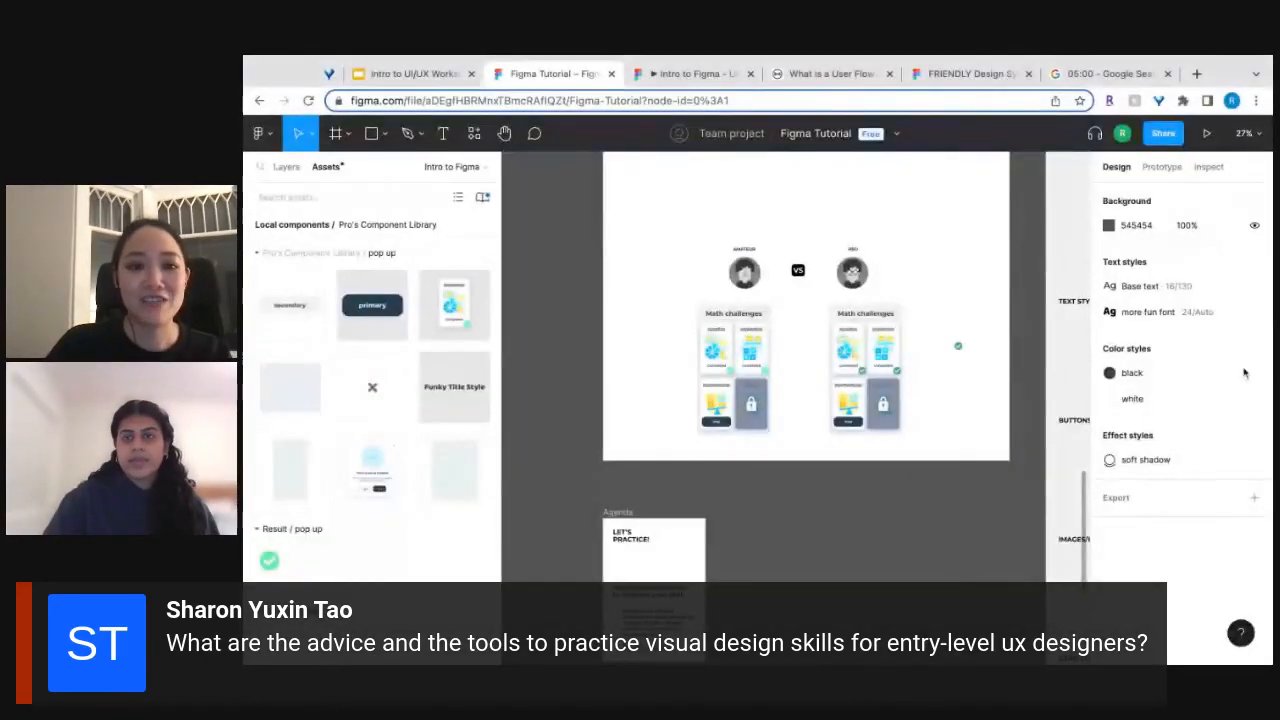
Leave the design file for the team's file browser and open the Figma Community under the personal account.
left_click(270, 135)
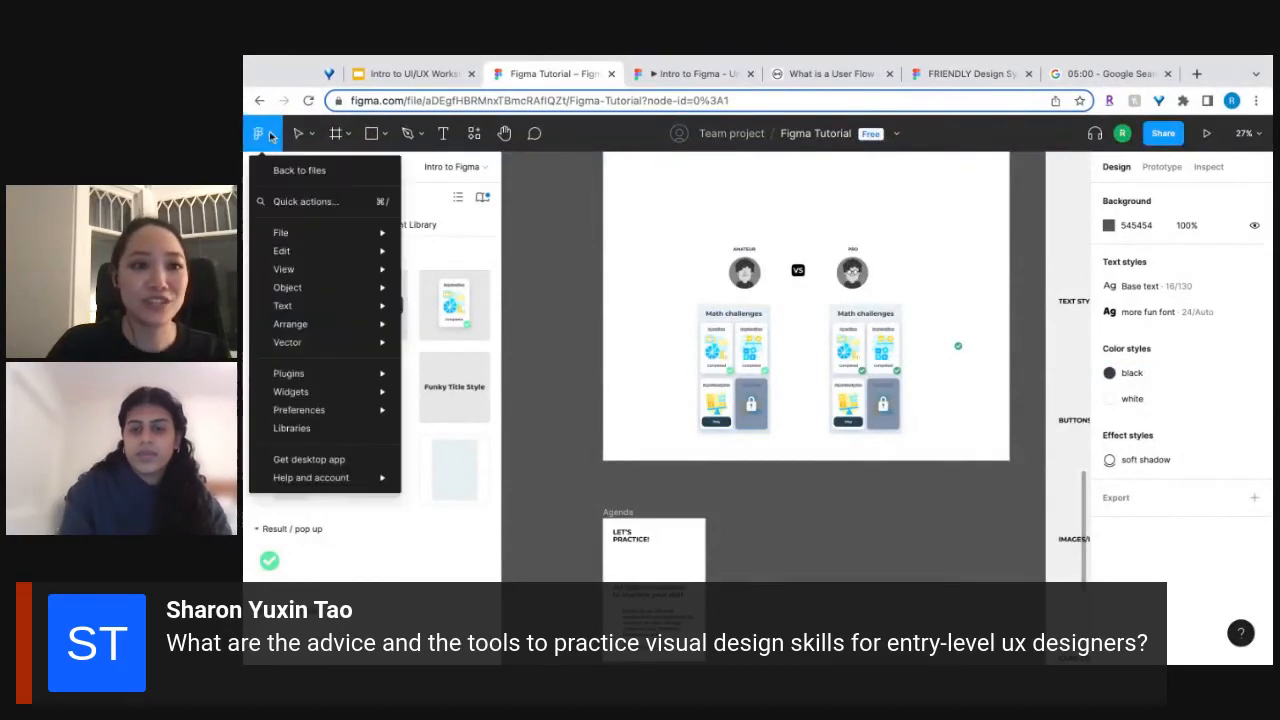
left_click(286, 170)
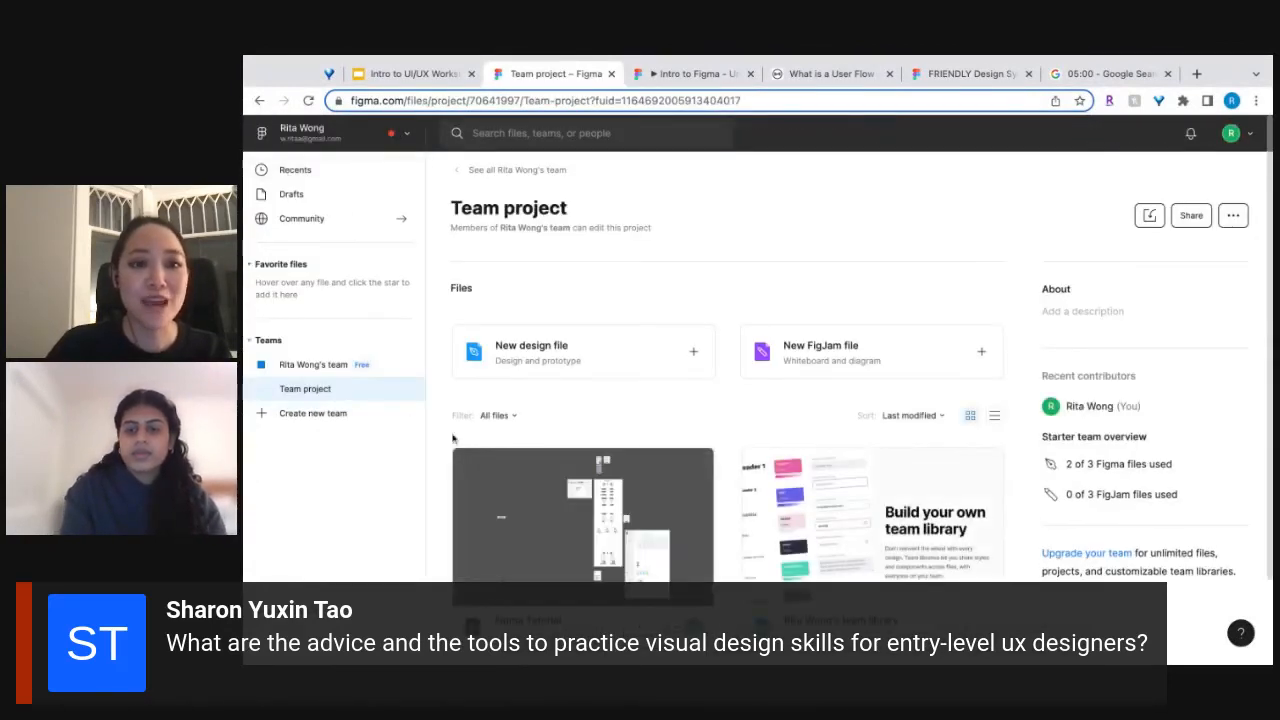
left_click(263, 135)
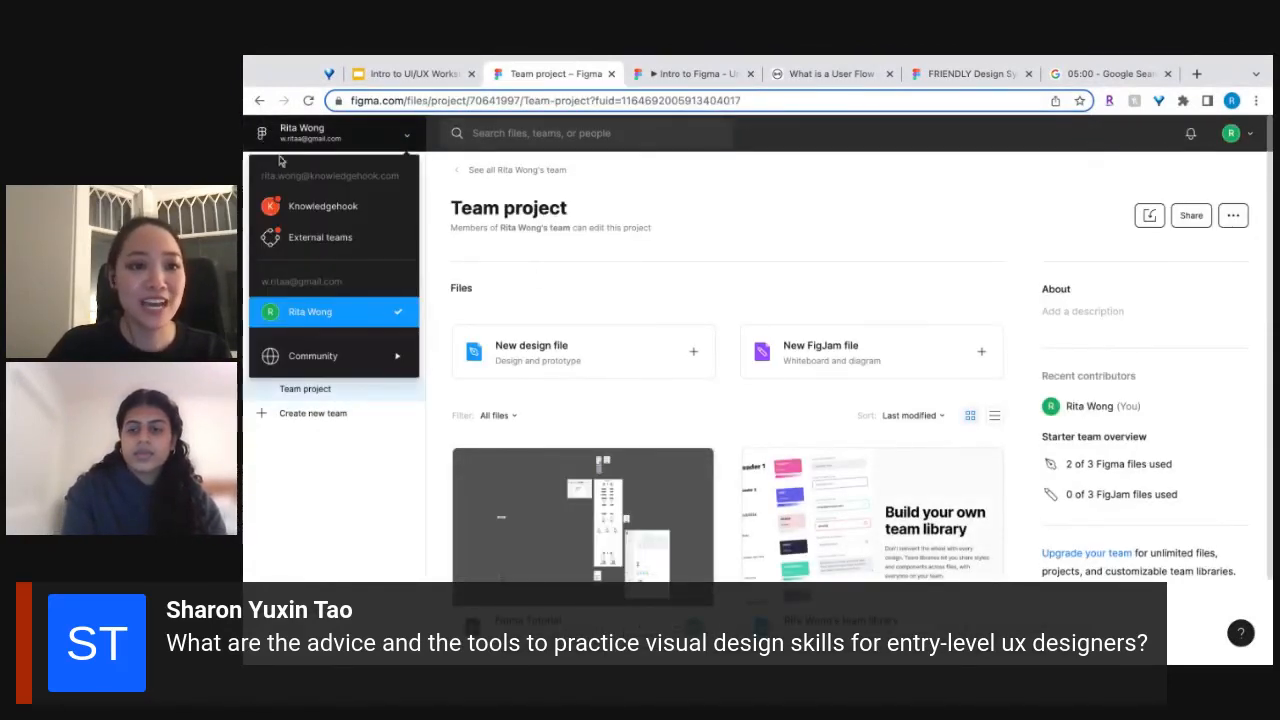
mouse_move(333, 358)
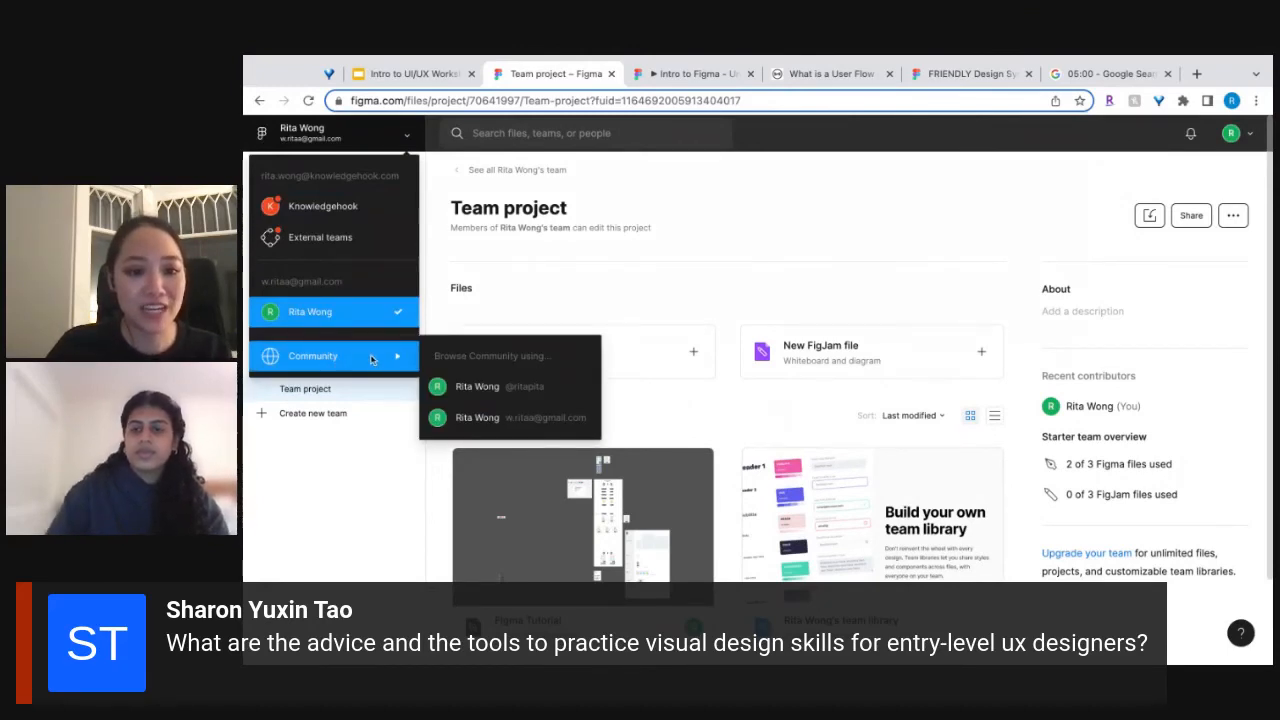
left_click(480, 417)
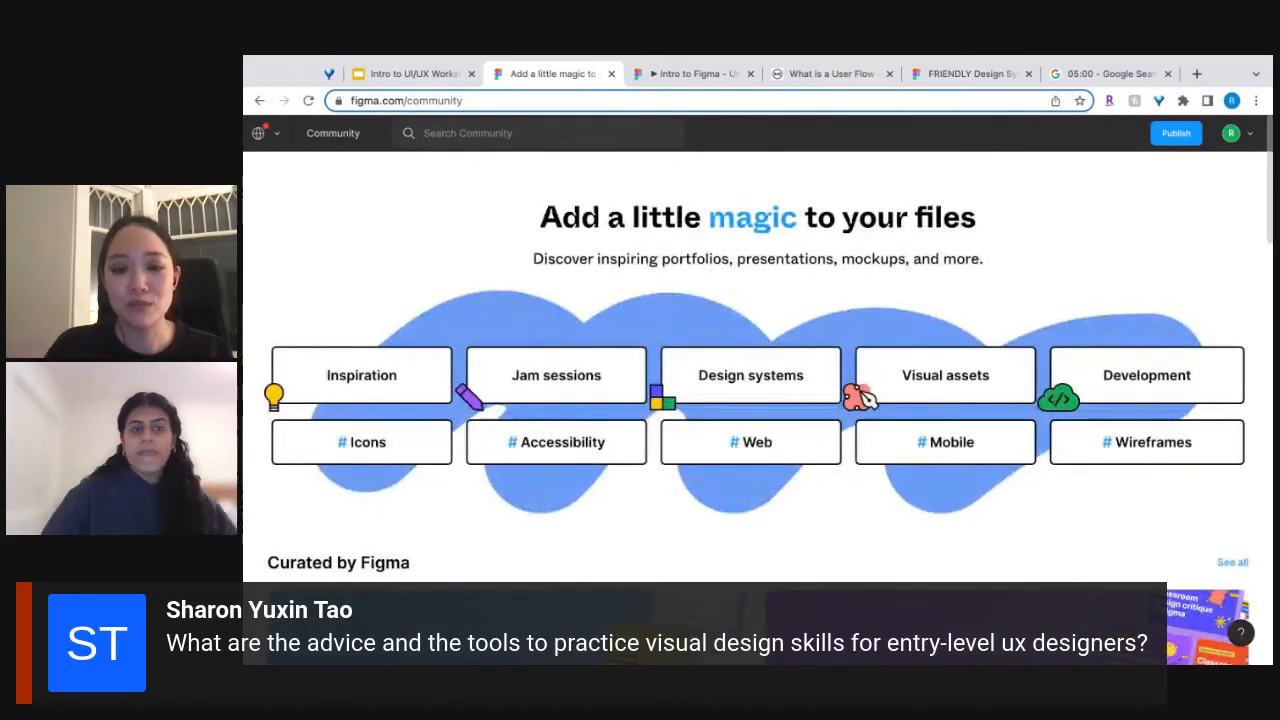
Browse the Visual assets category of the Community, limited to Figma resources.
scroll(786, 491, "down", 2)
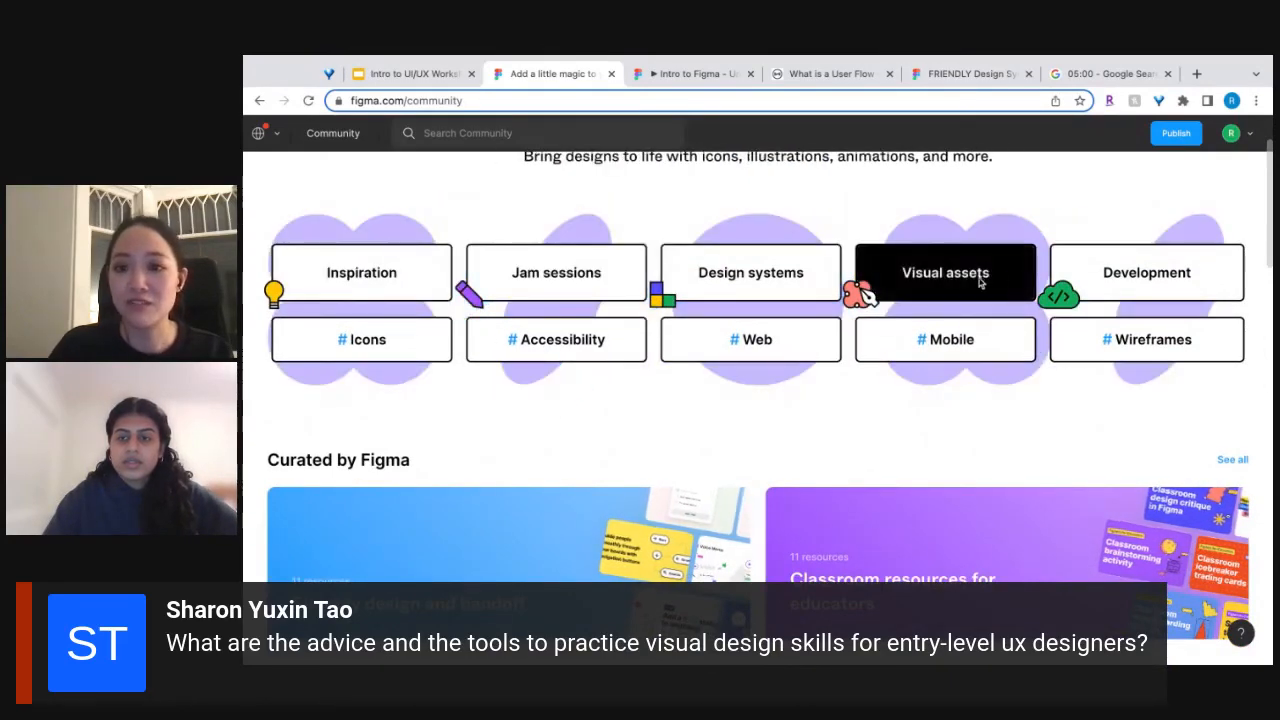
left_click(960, 284)
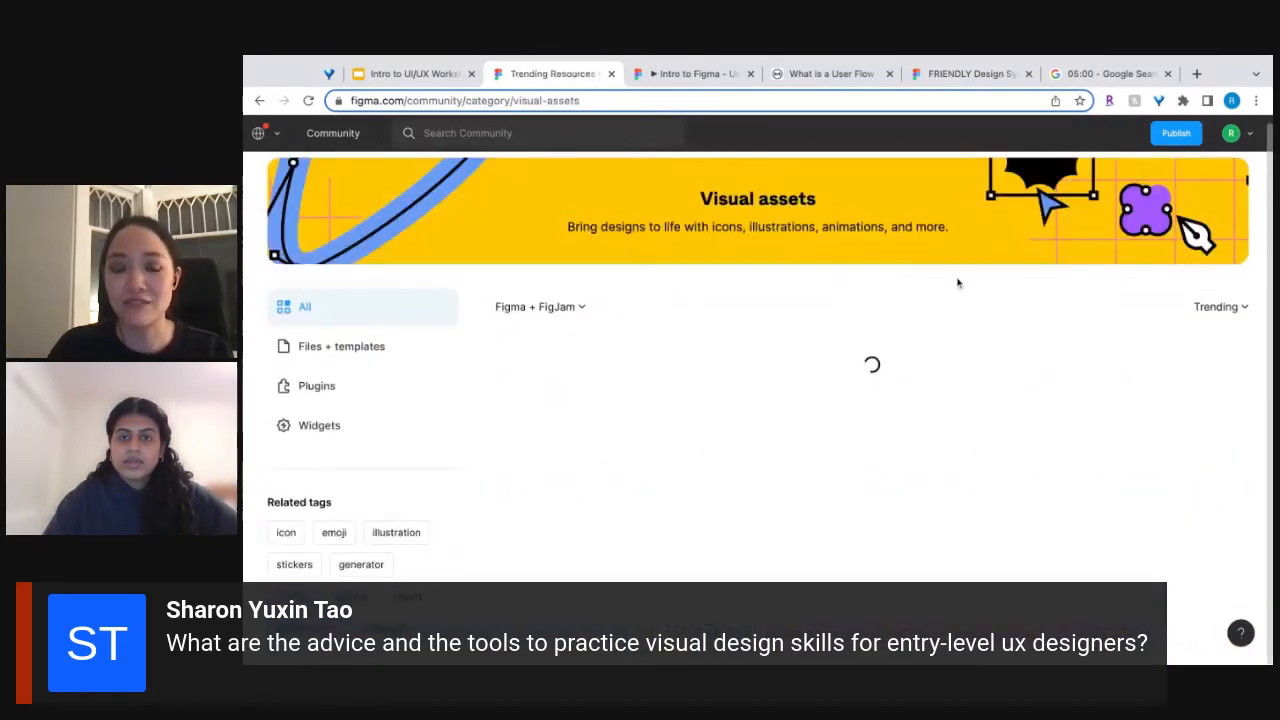
scroll(718, 402, "down", 1)
left_click(582, 222)
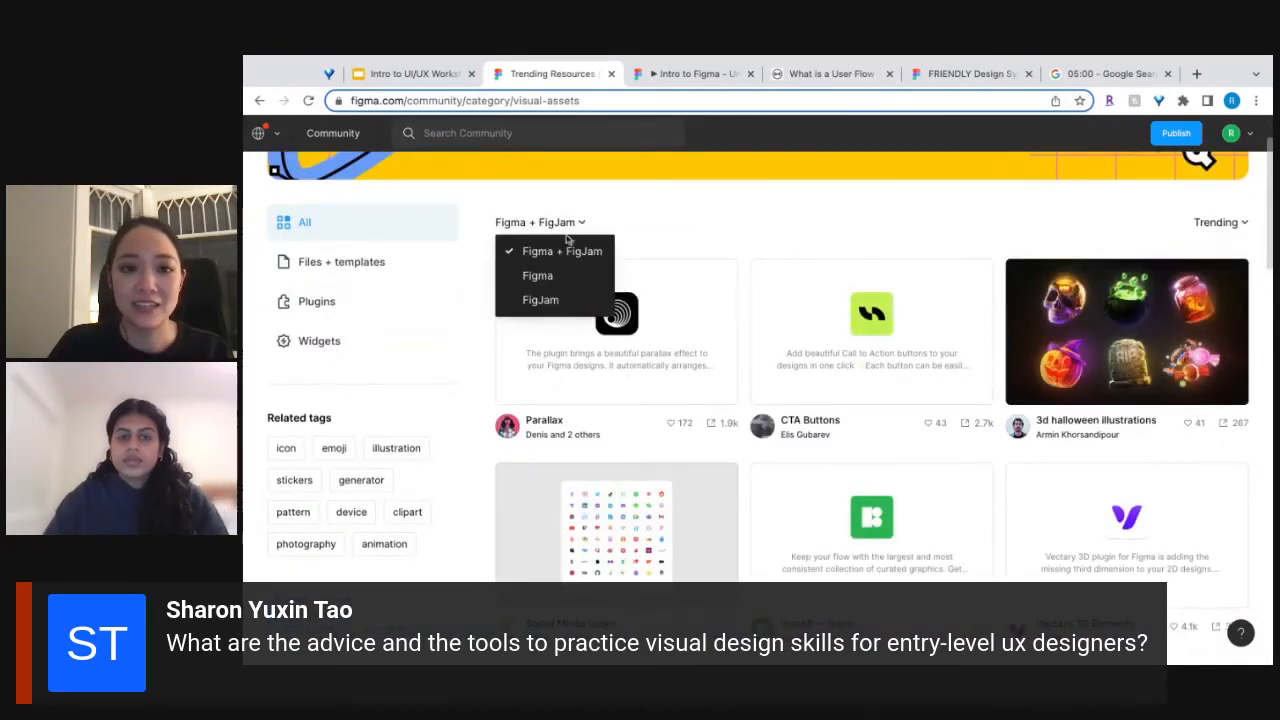
left_click(537, 275)
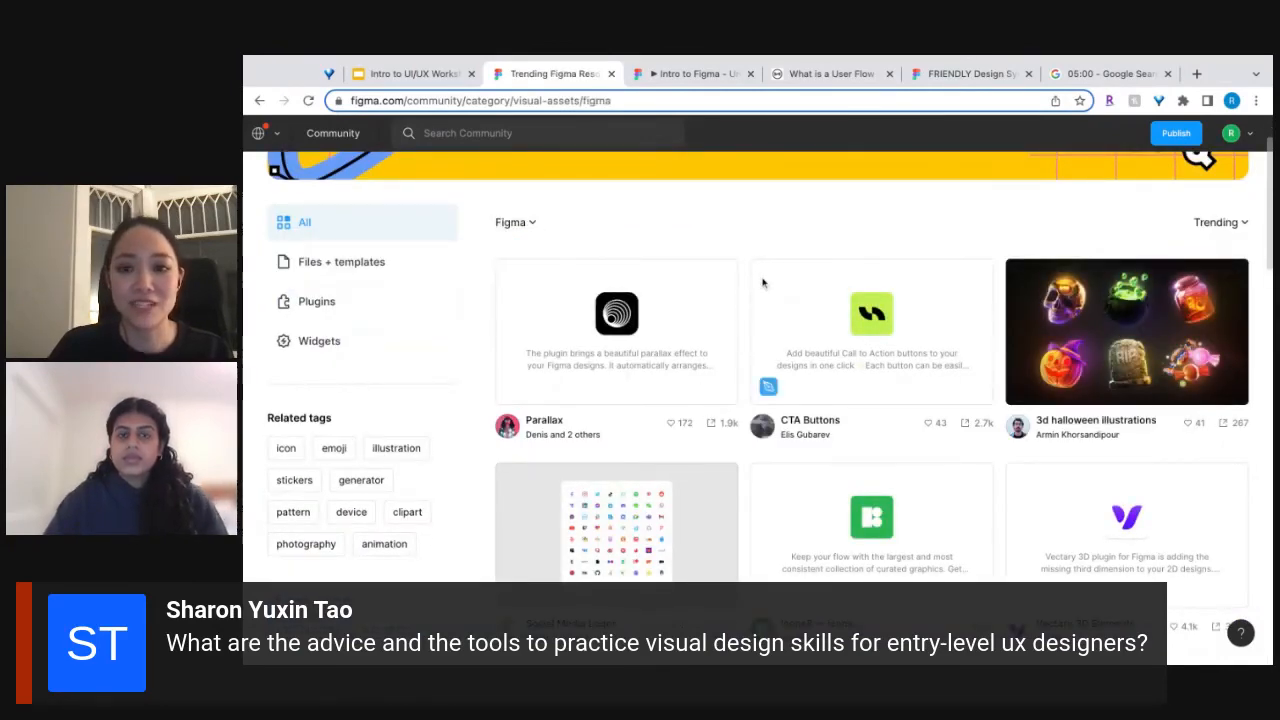
scroll(762, 284, "down", 7)
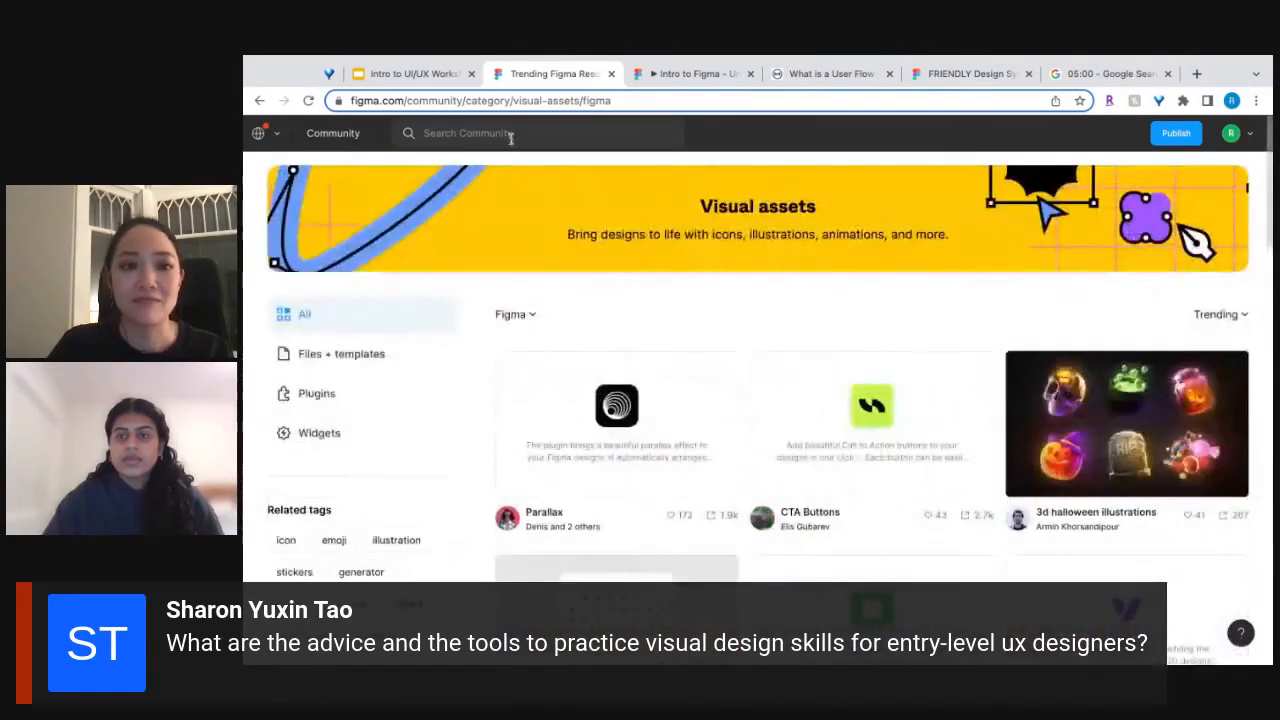
Search the Community for "design system" and look through the matching files.
left_click(510, 136)
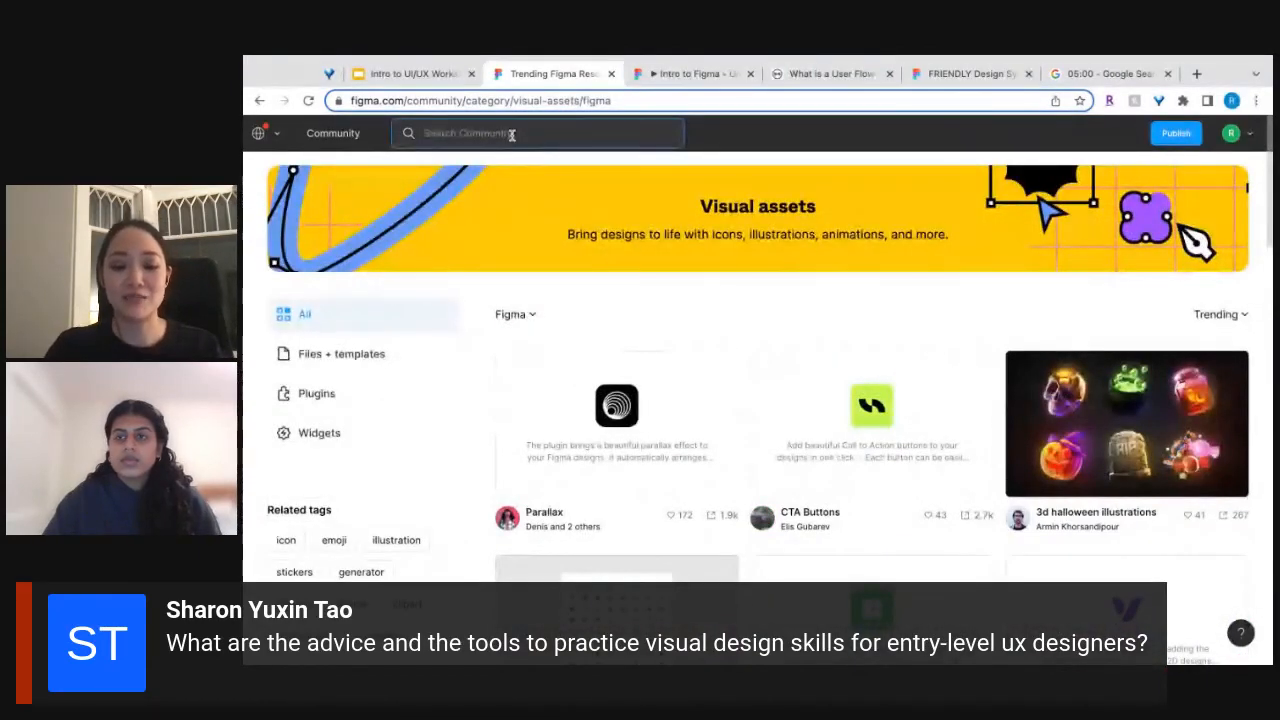
type("design")
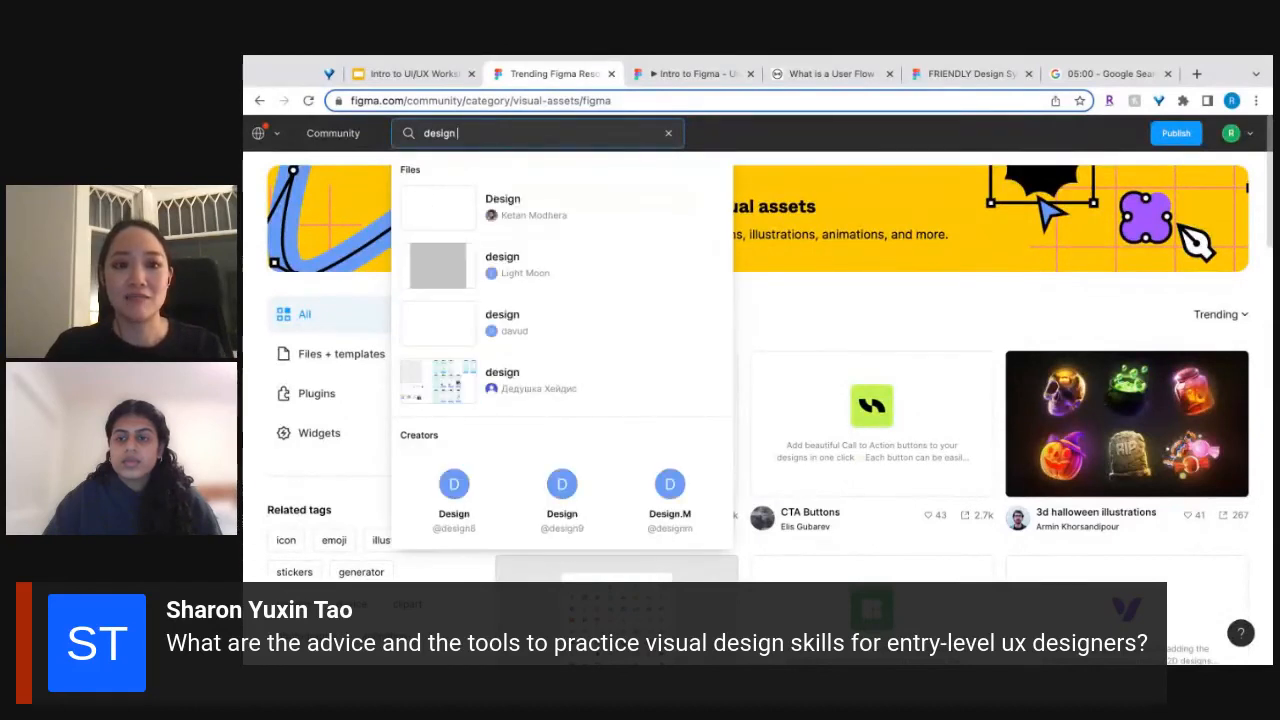
type(" system")
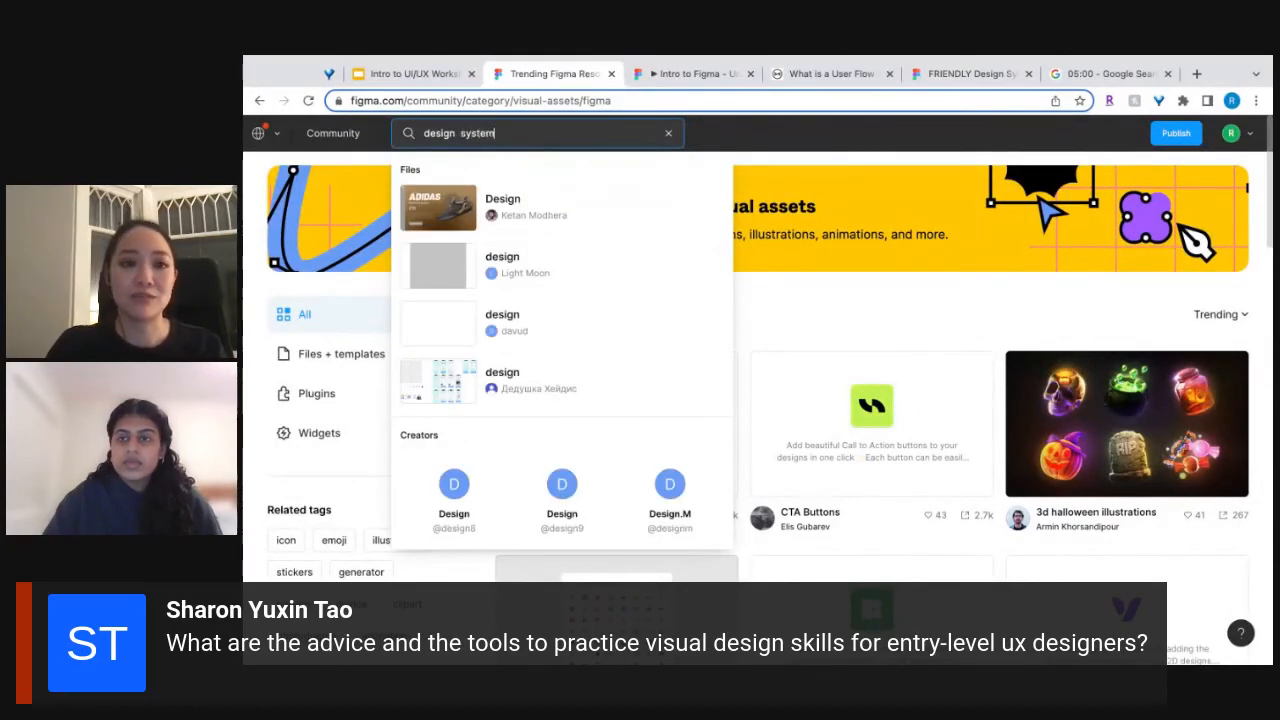
key("Return")
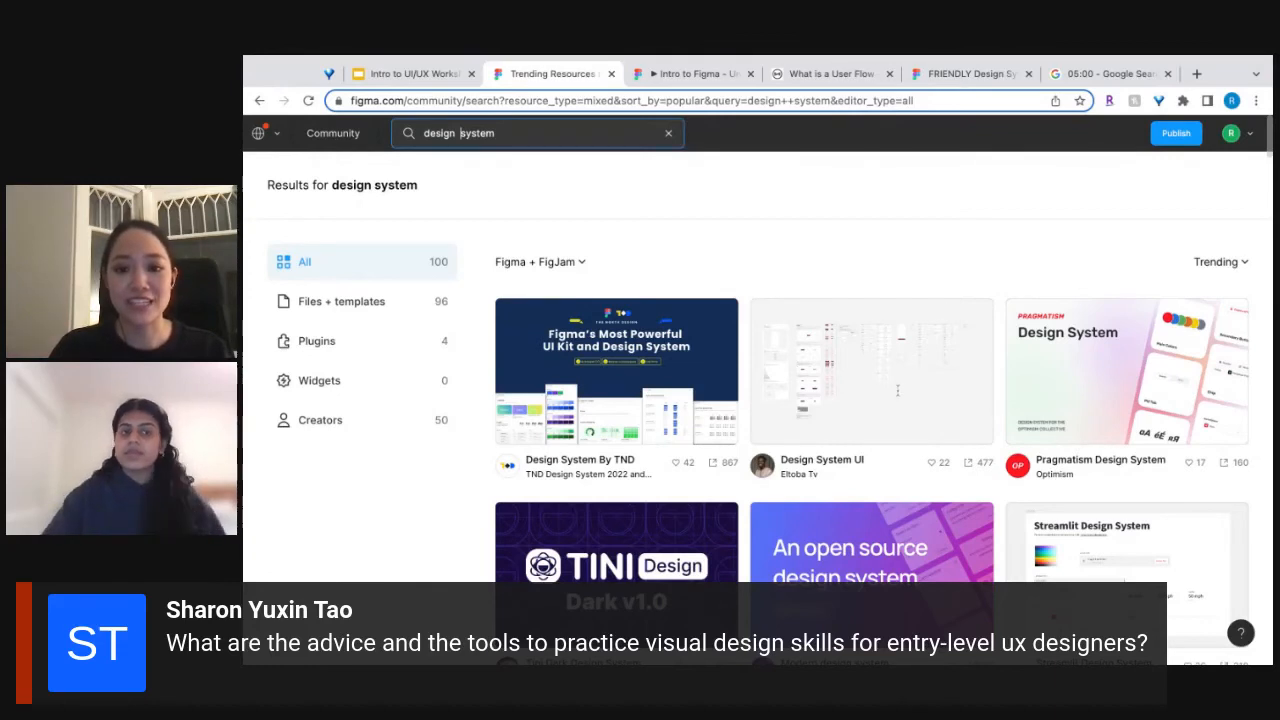
scroll(897, 390, "down", 3)
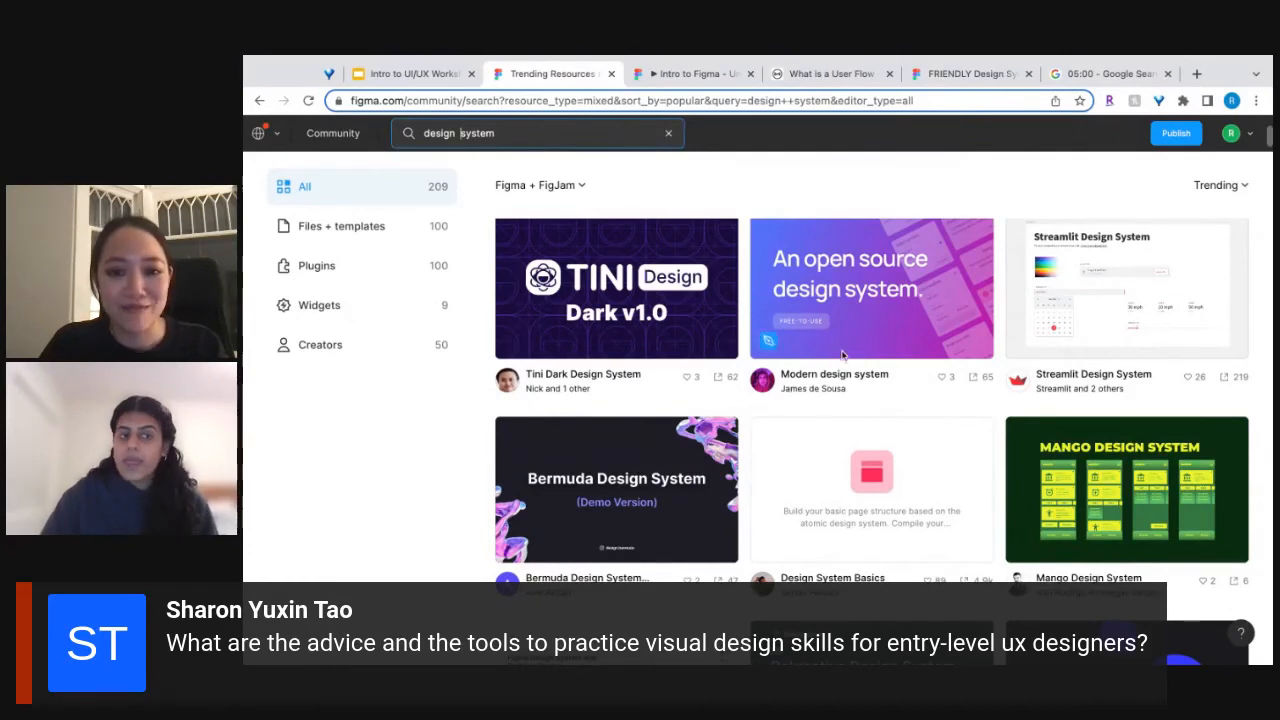
Look over the Bermuda Design System (Demo) file page, and search the Community for "ux".
left_click(626, 490)
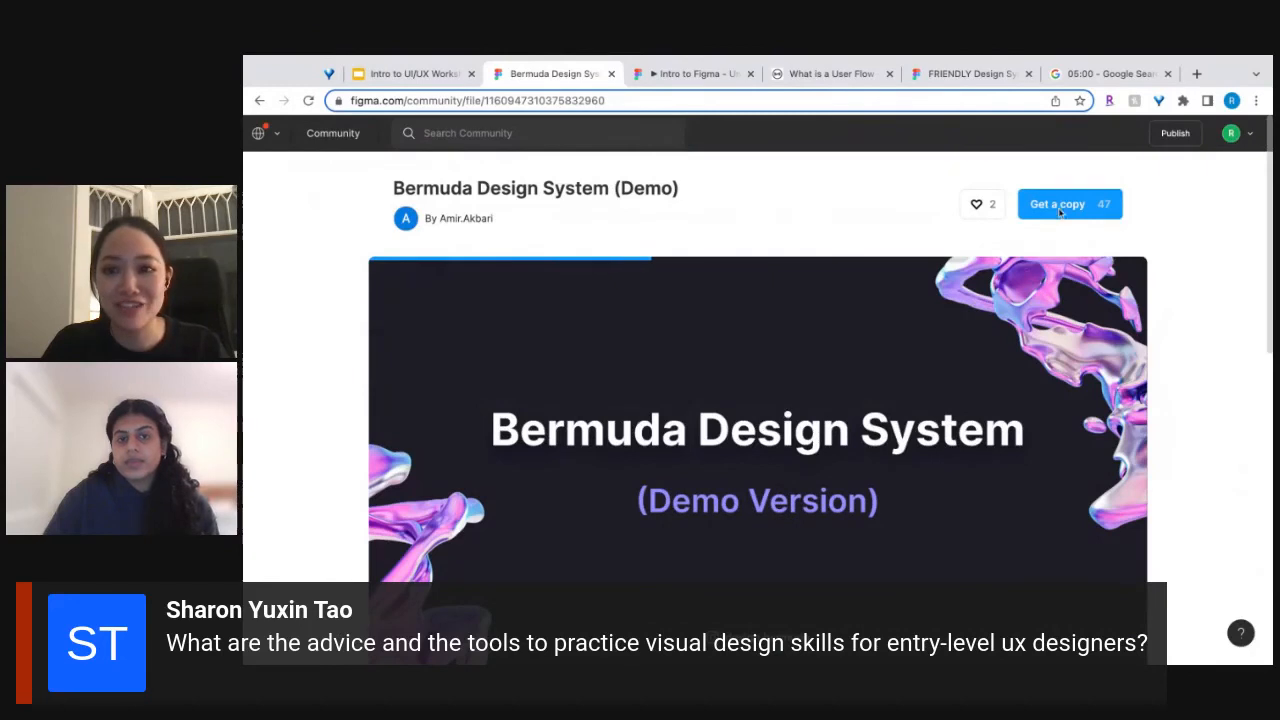
scroll(722, 559, "down", 3)
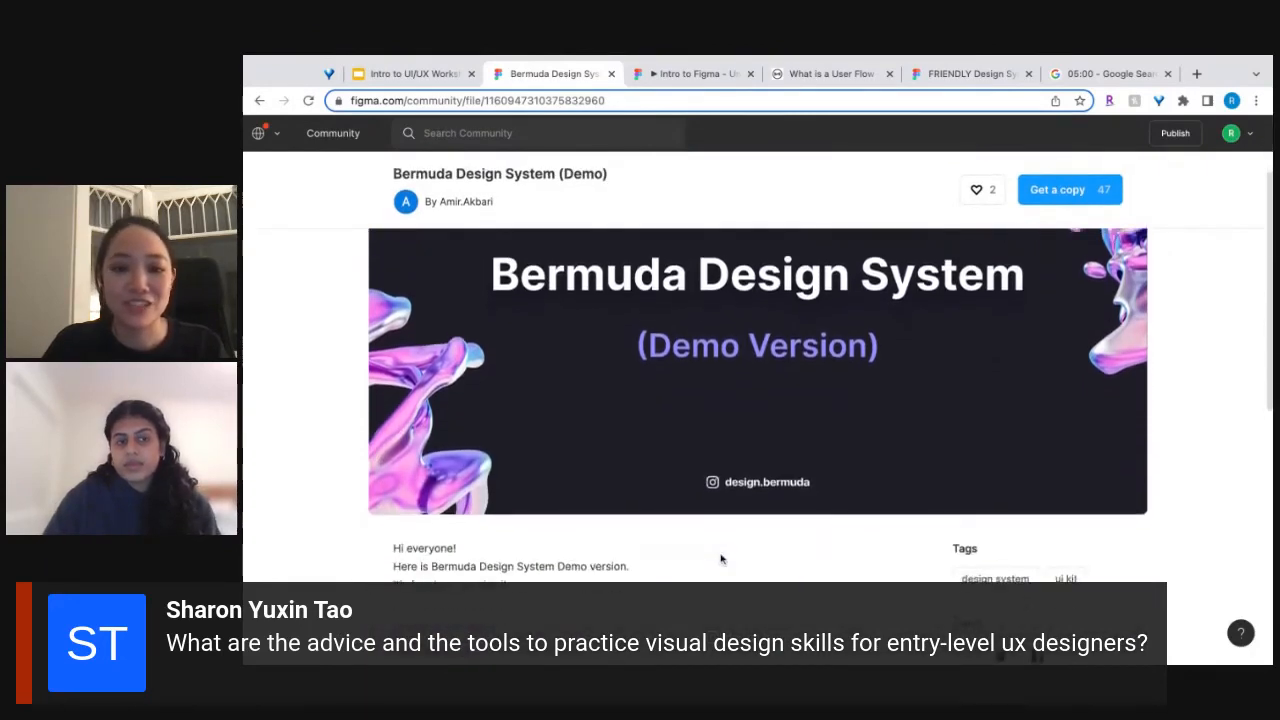
scroll(720, 560, "up", 3)
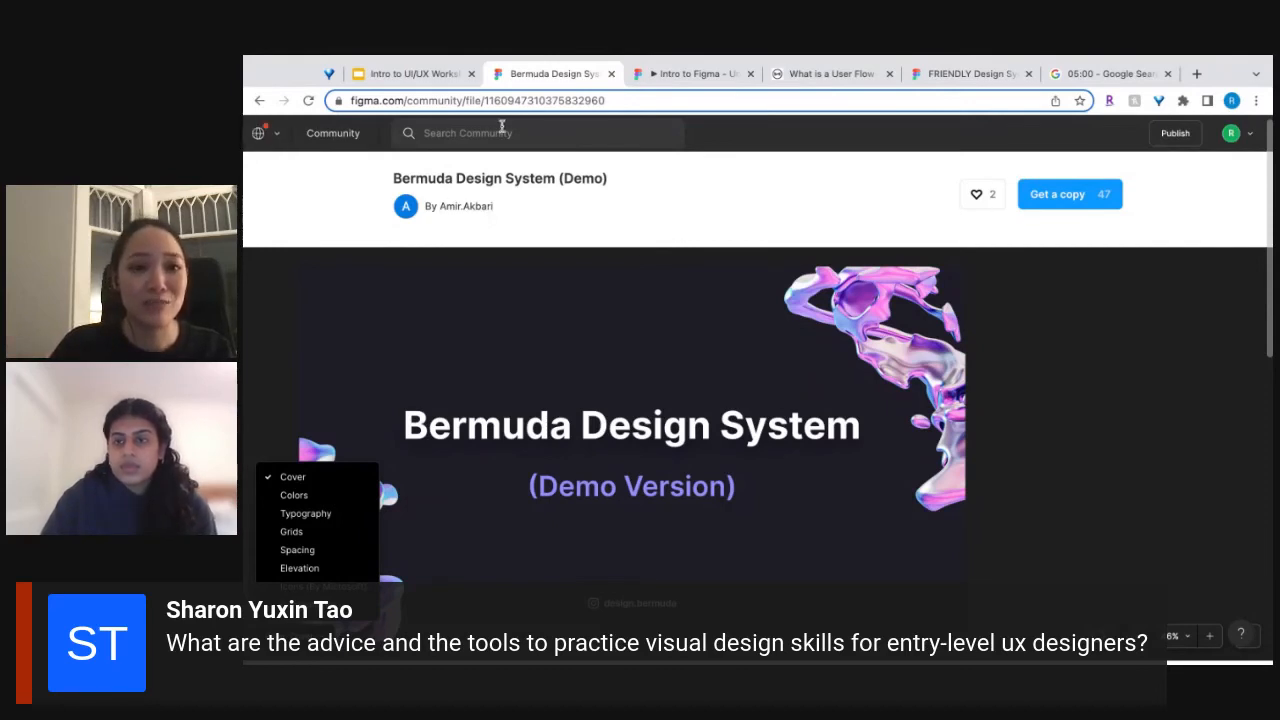
left_click(501, 131)
type("ux")
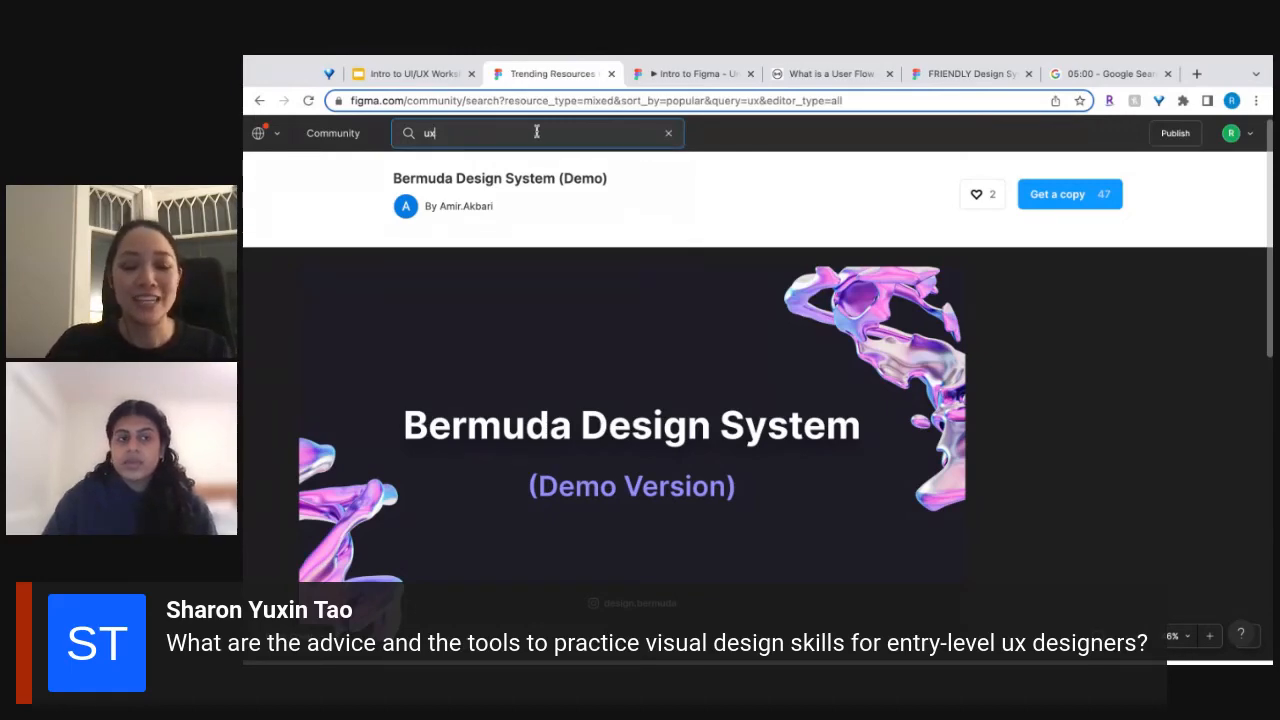
Search Google for "materialdesign" in a new browser tab and open the Design page of the Material Design site.
key("ctrl+t")
type("materia")
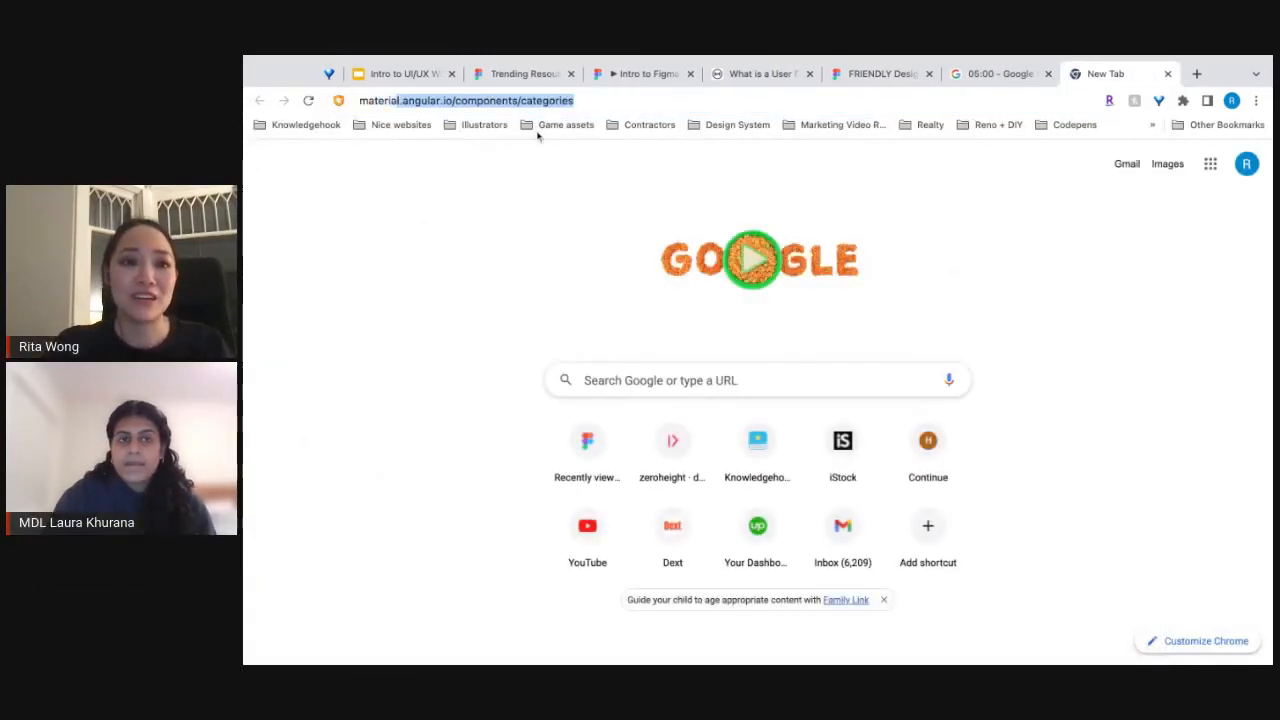
type("lde")
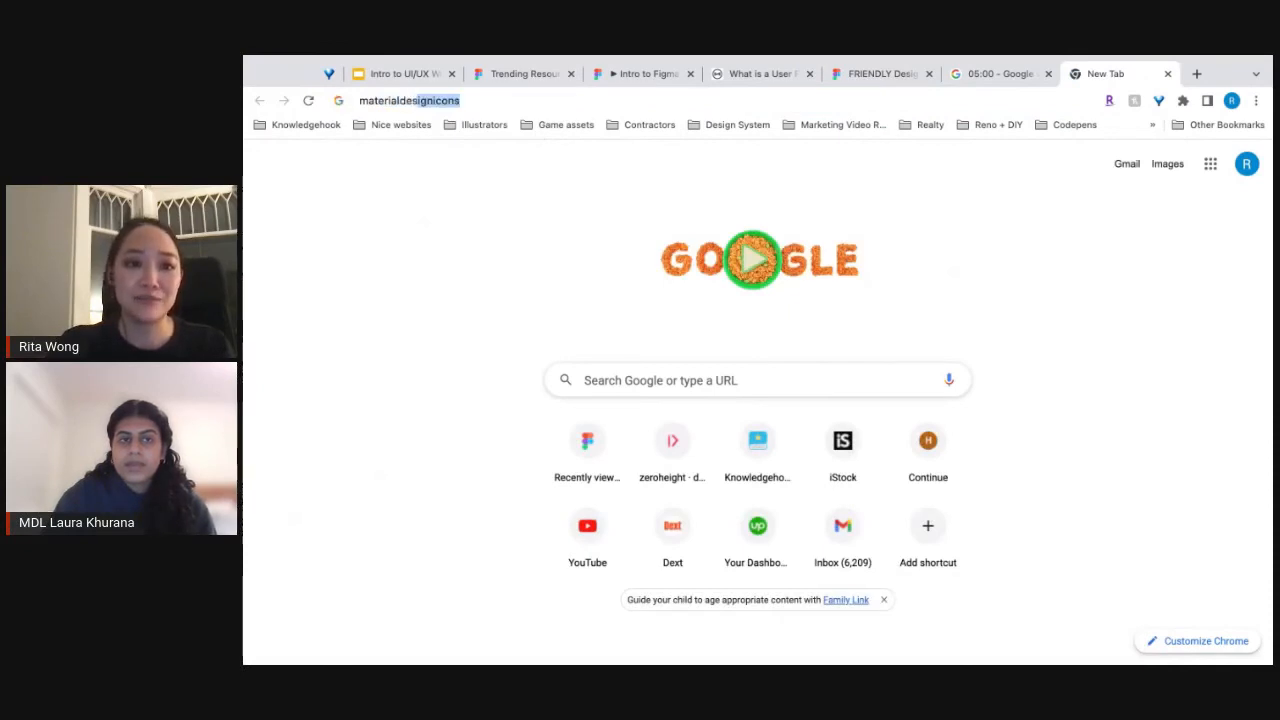
type("sign")
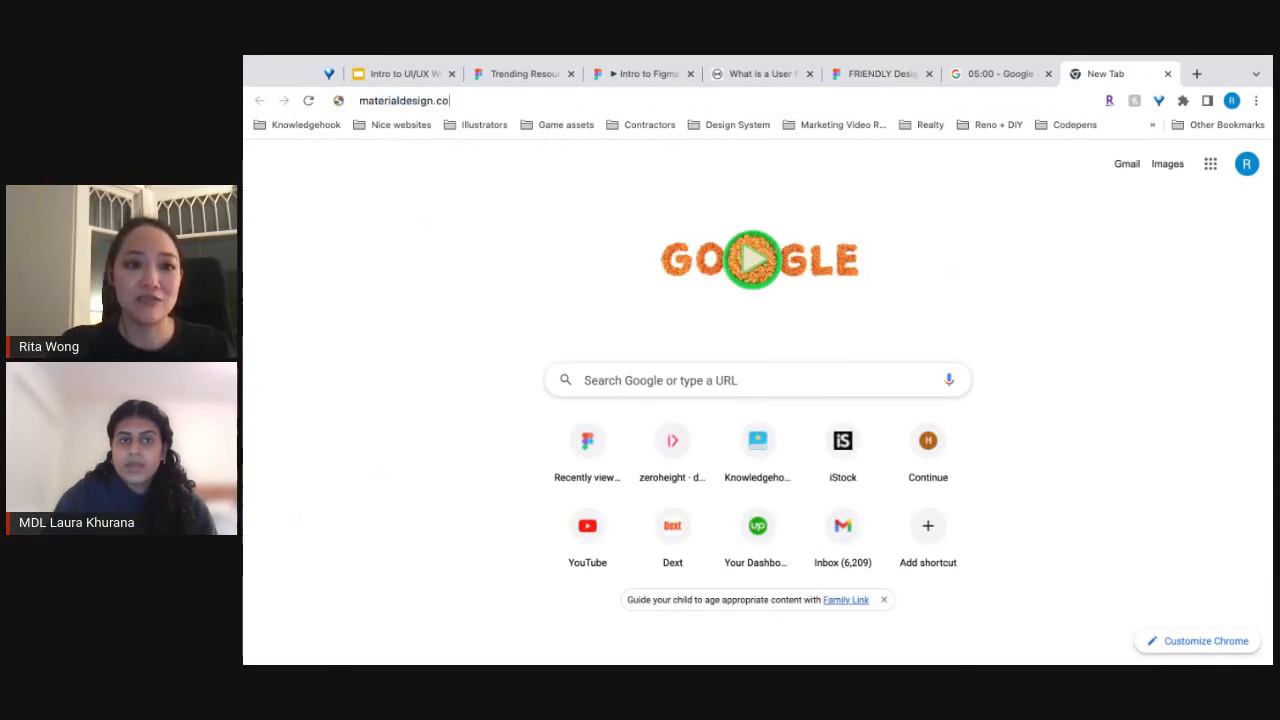
key("Return")
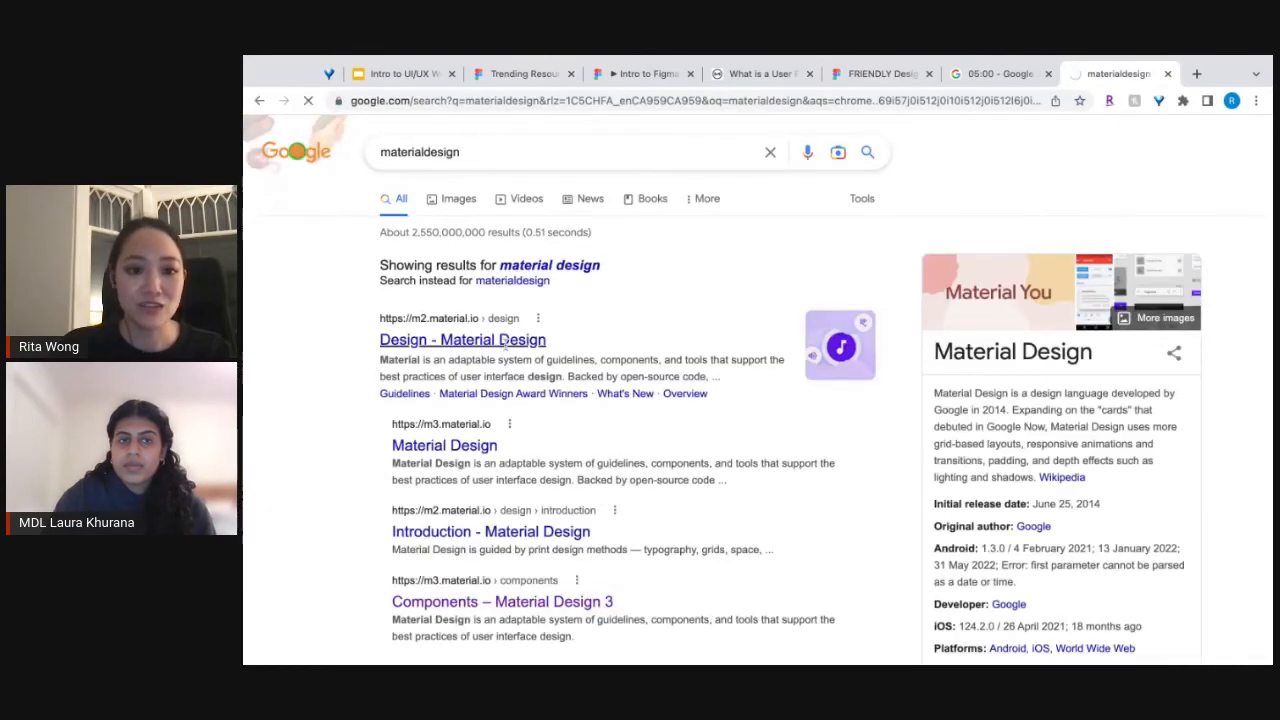
left_click(503, 341)
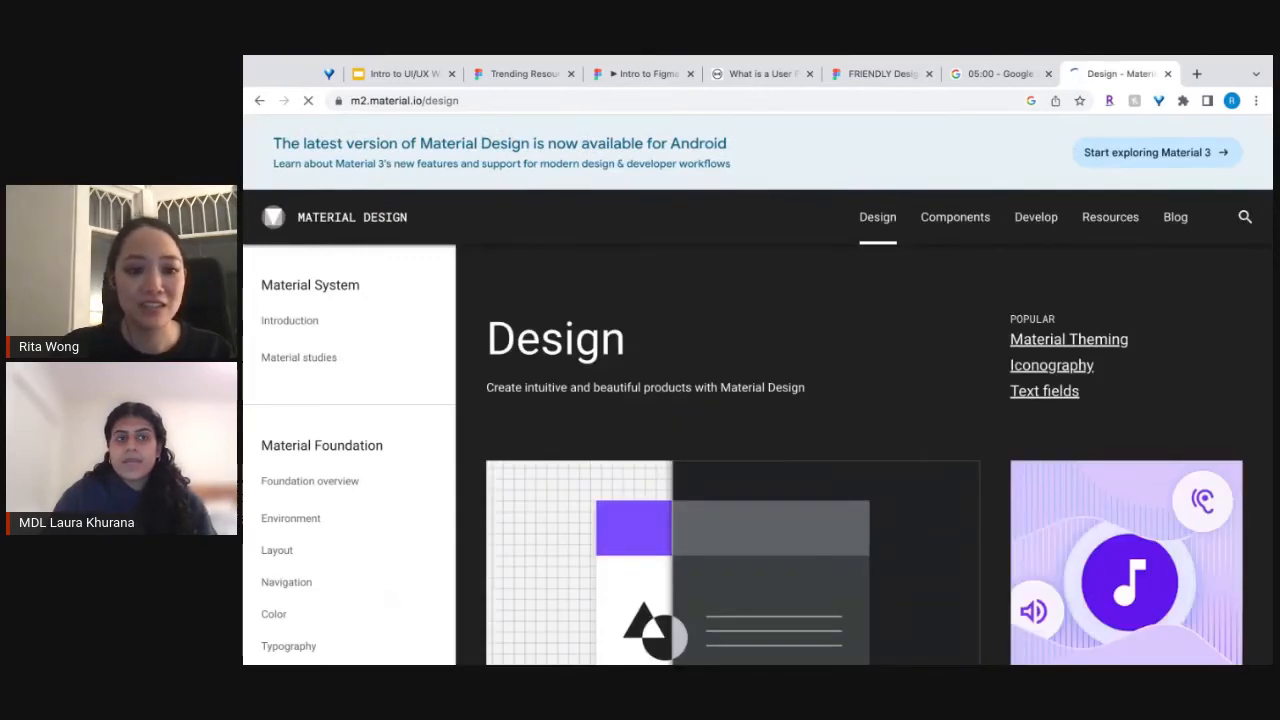
Browse Material Design's Components catalogue, from the app bars down to the buttons and cards.
left_click(947, 229)
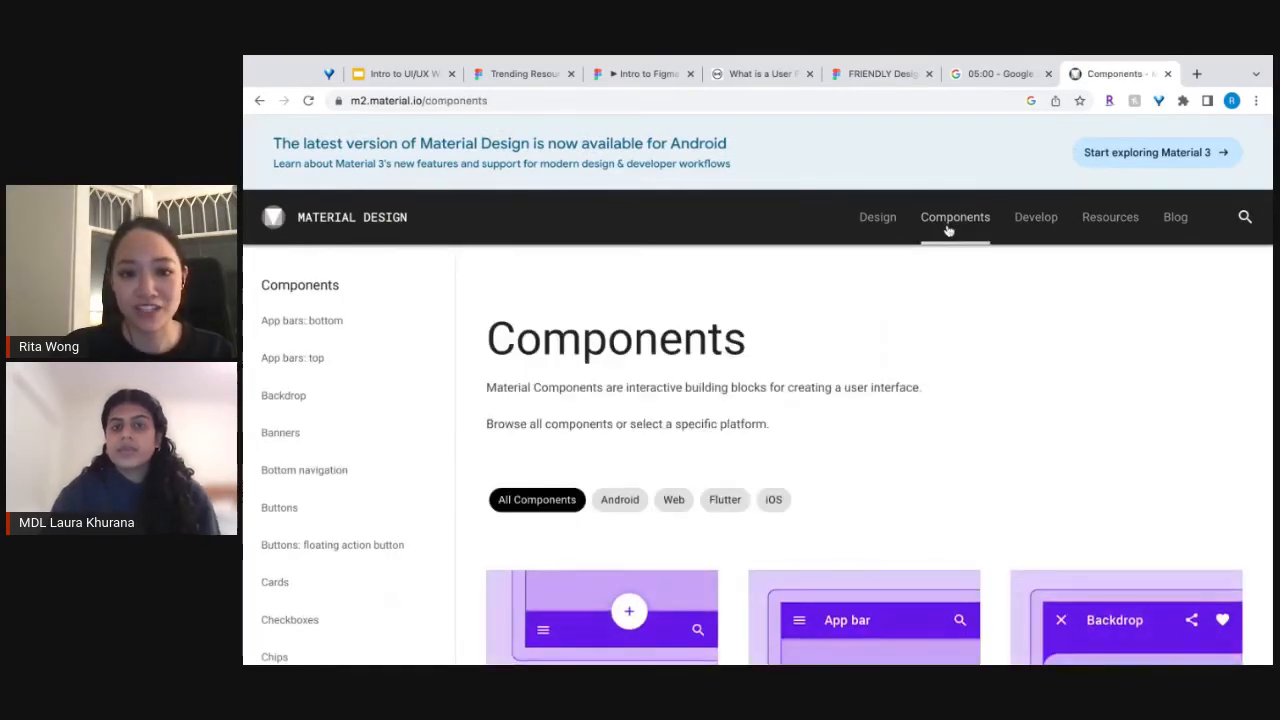
scroll(628, 460, "down", 3)
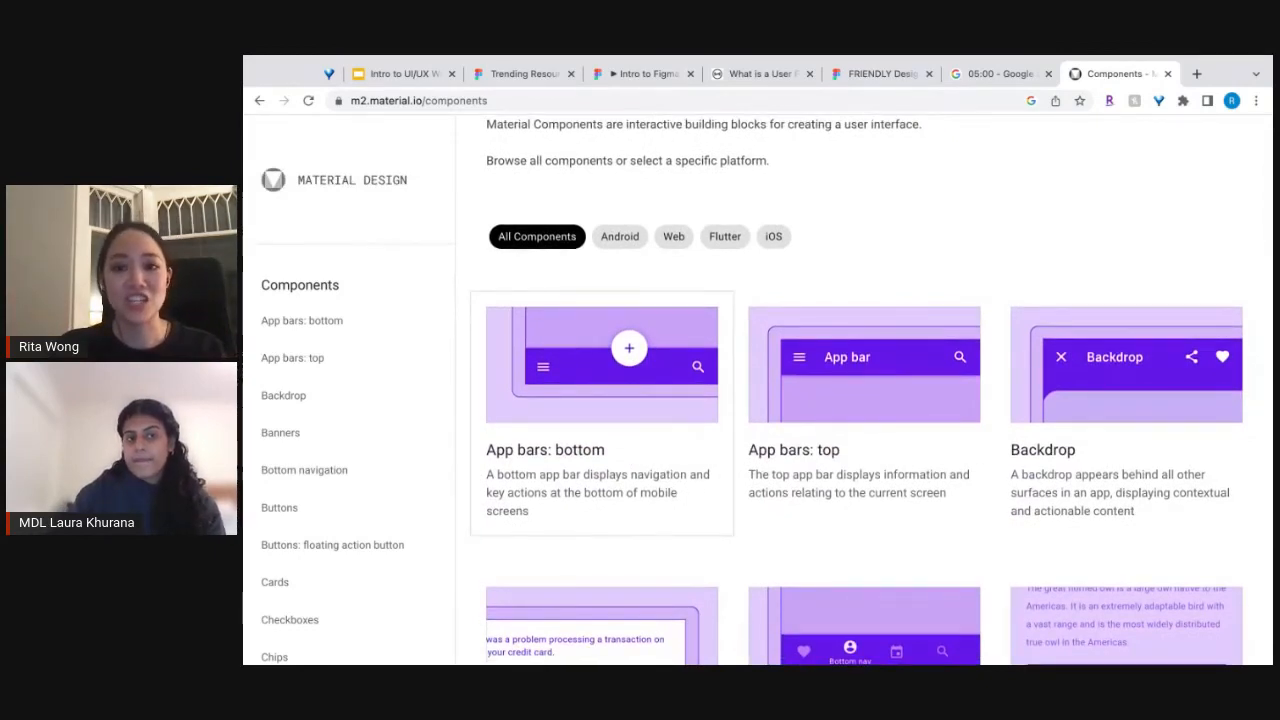
scroll(893, 378, "down", 3)
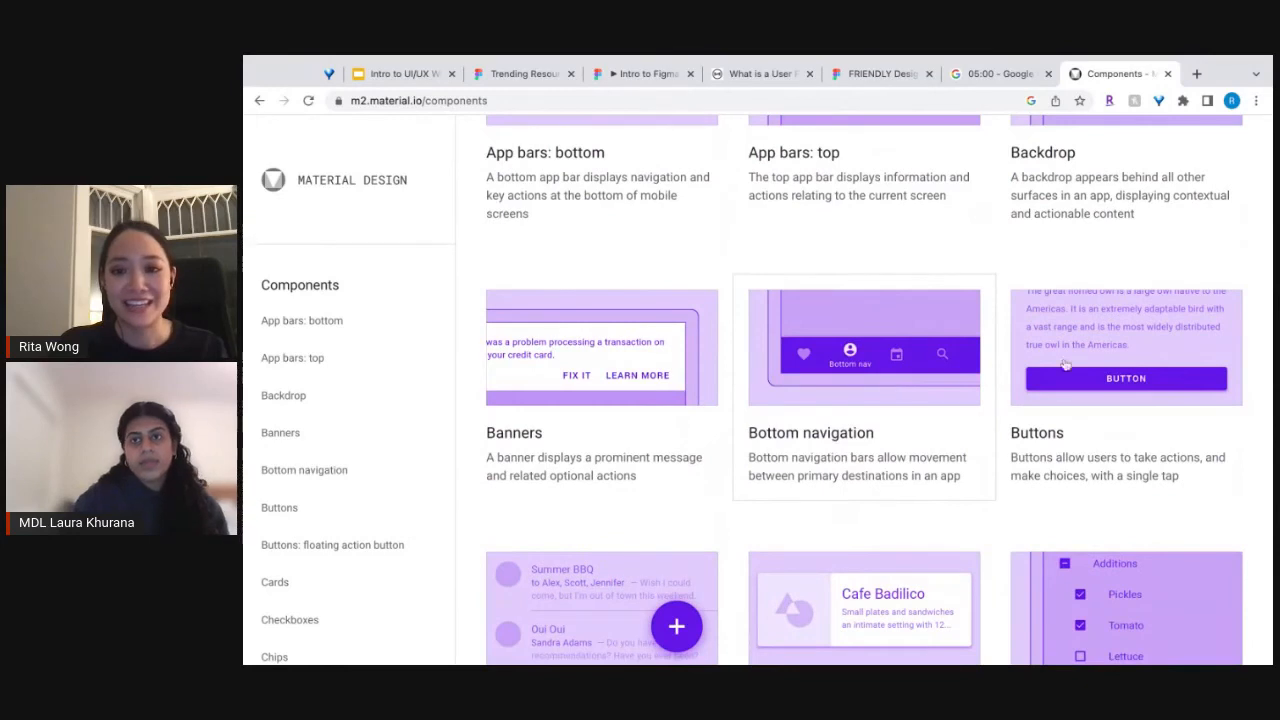
Read the Buttons component guidelines, covering the interactive demo, usage principles, button types and anatomy.
left_click(1080, 378)
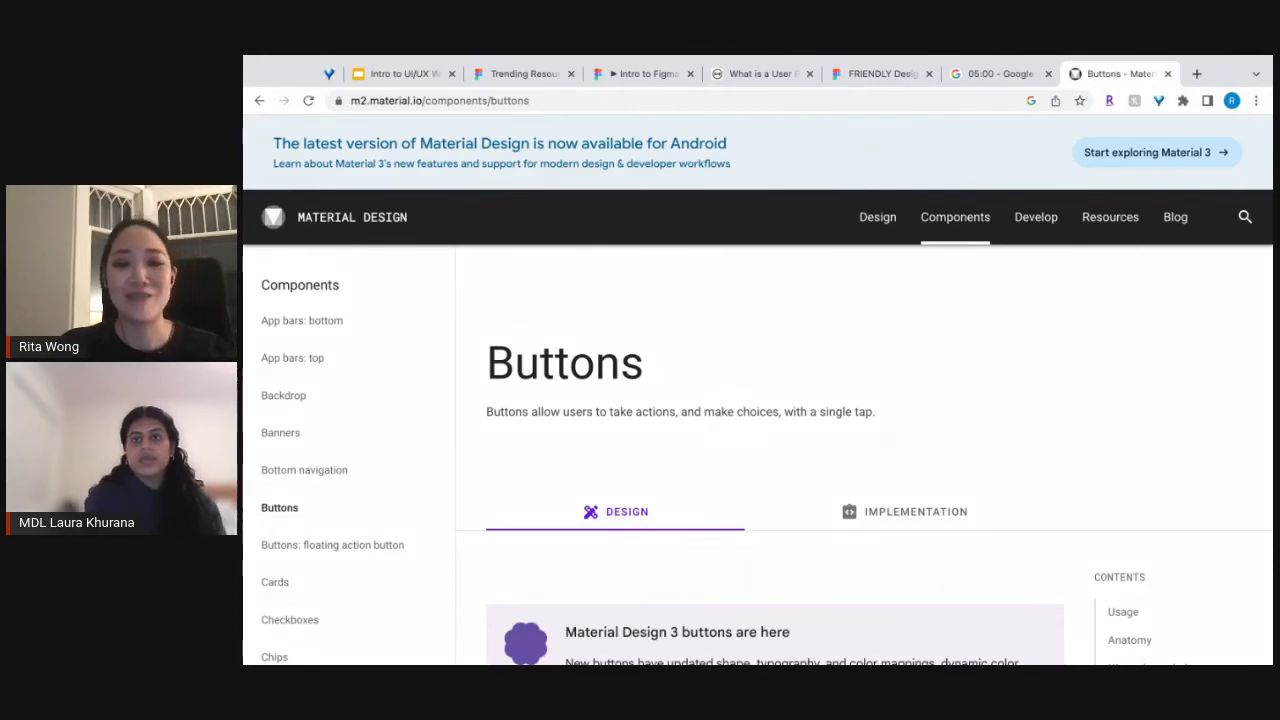
scroll(932, 516, "down", 5)
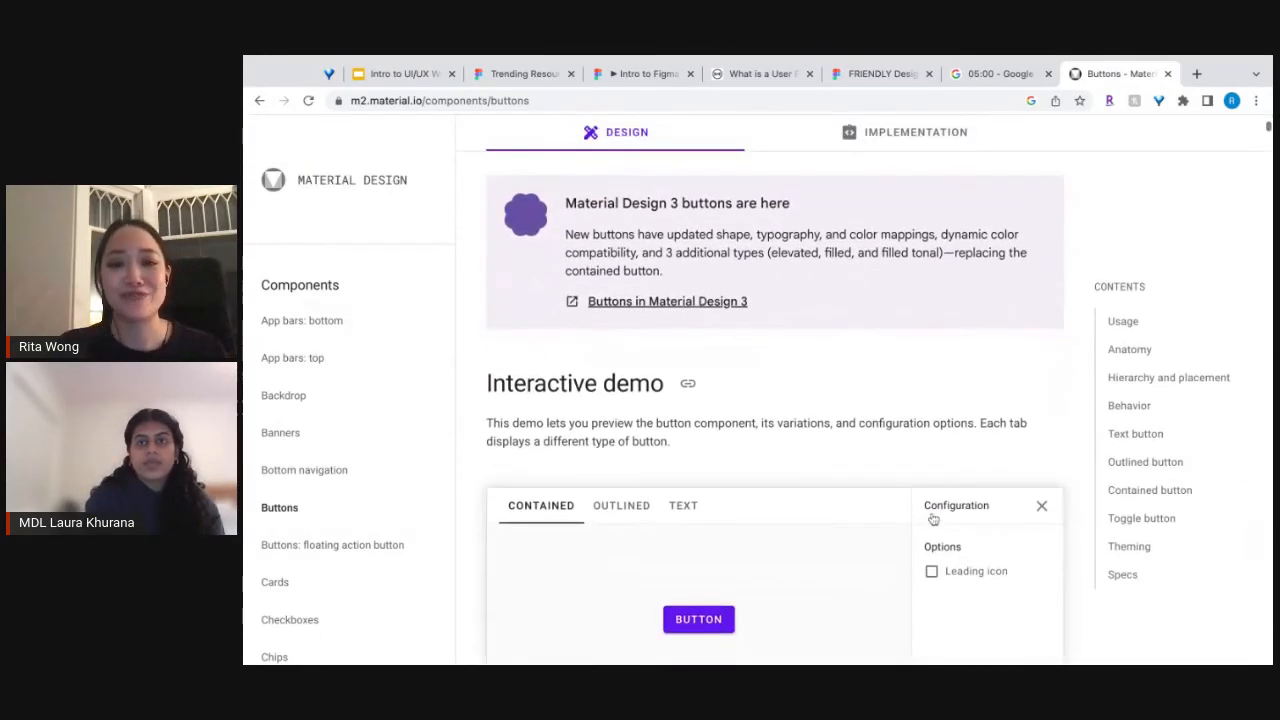
scroll(775, 408, "down", 7)
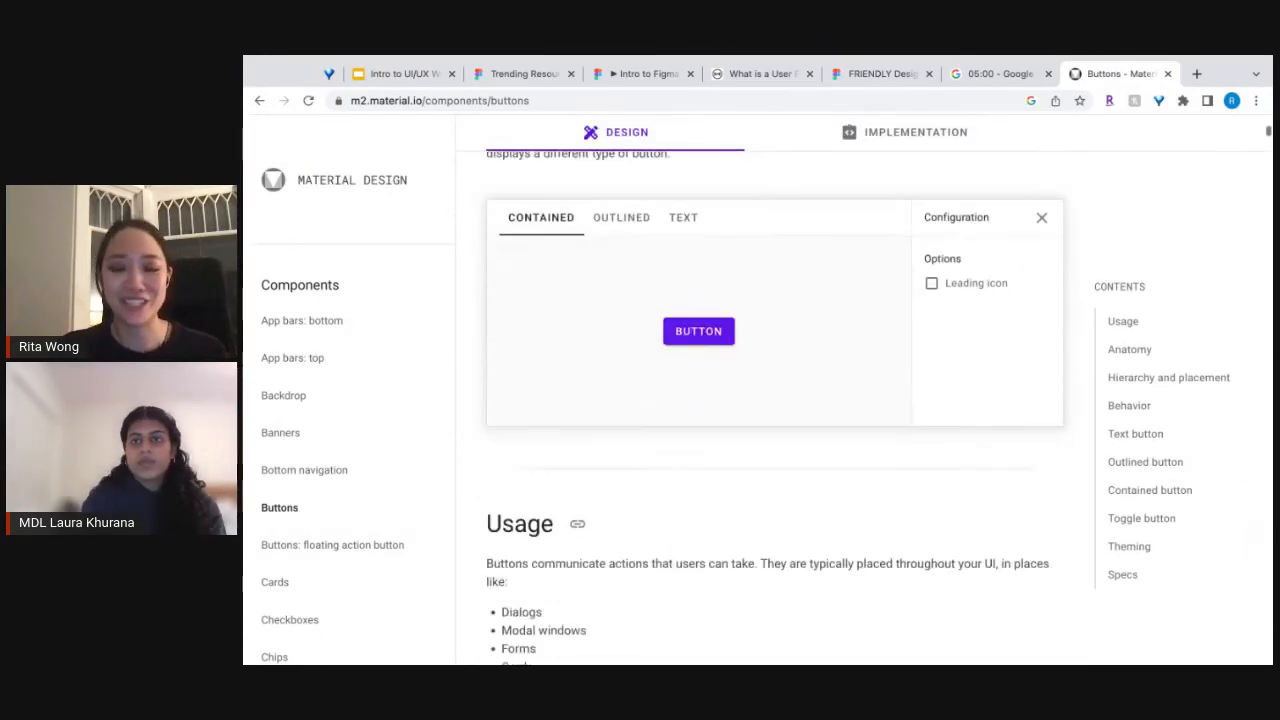
scroll(775, 412, "down", 3)
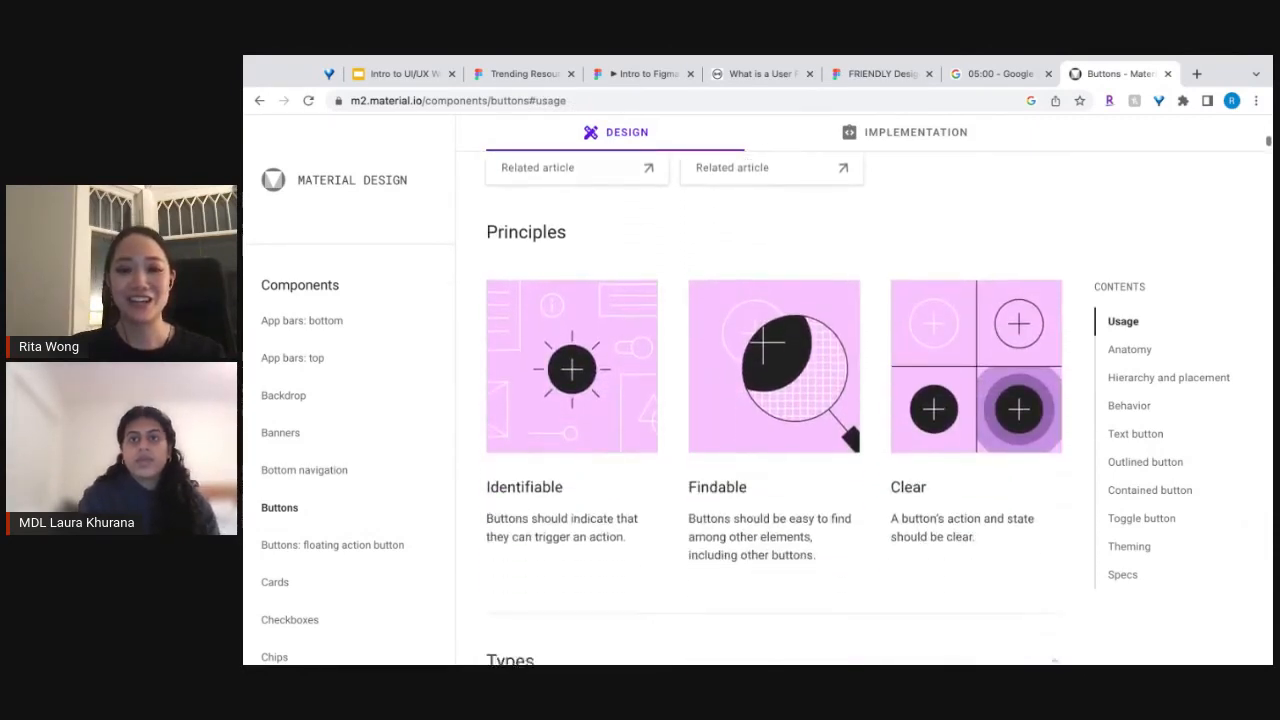
scroll(775, 410, "down", 2)
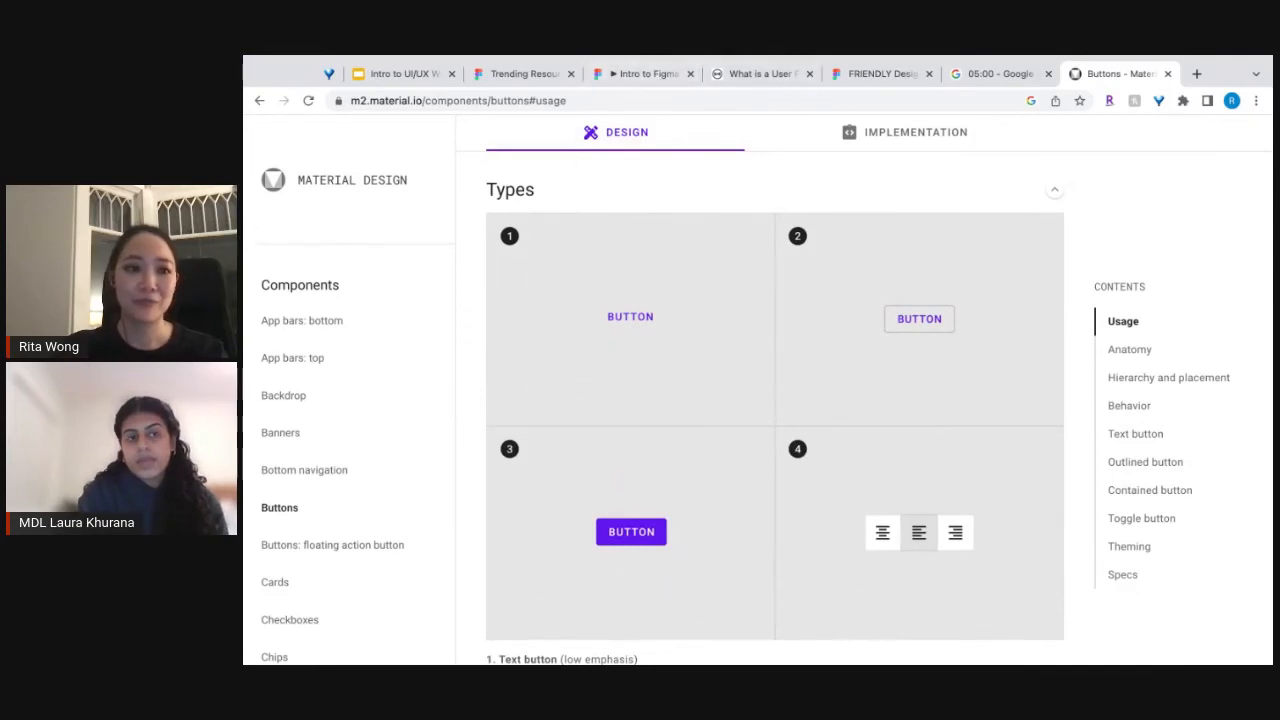
scroll(640, 420, "down", 6)
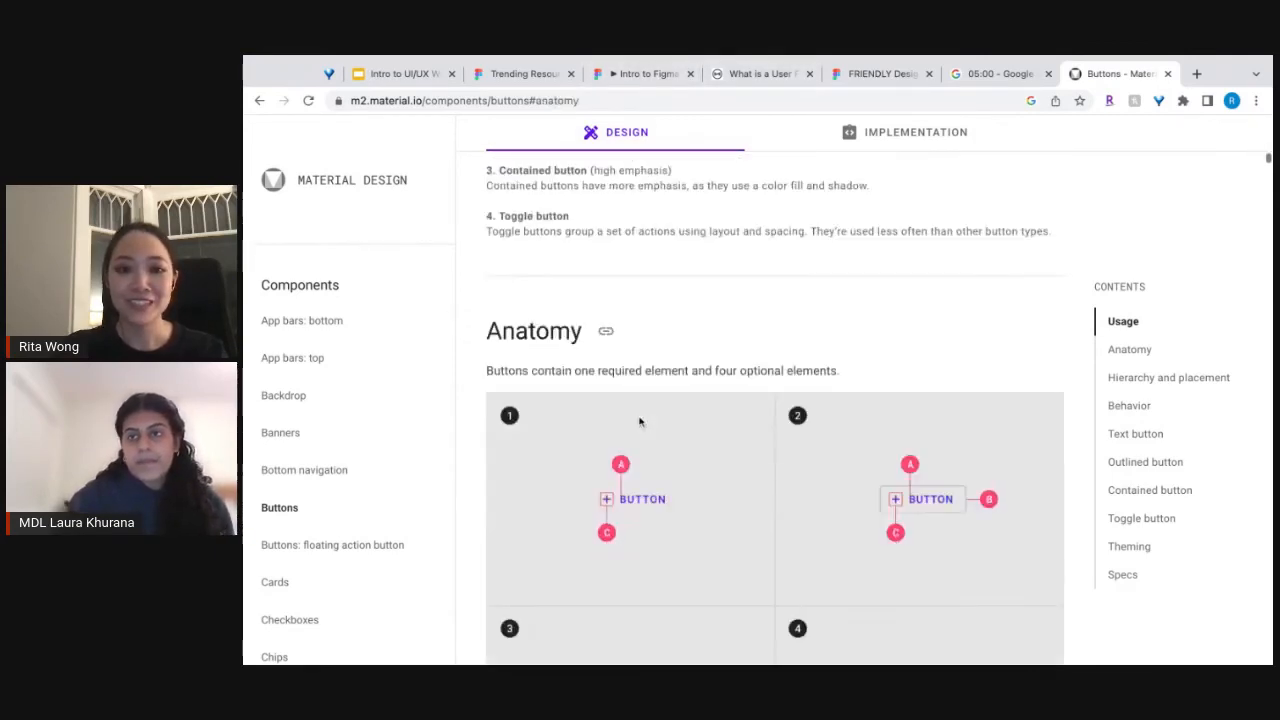
scroll(640, 420, "up", 2)
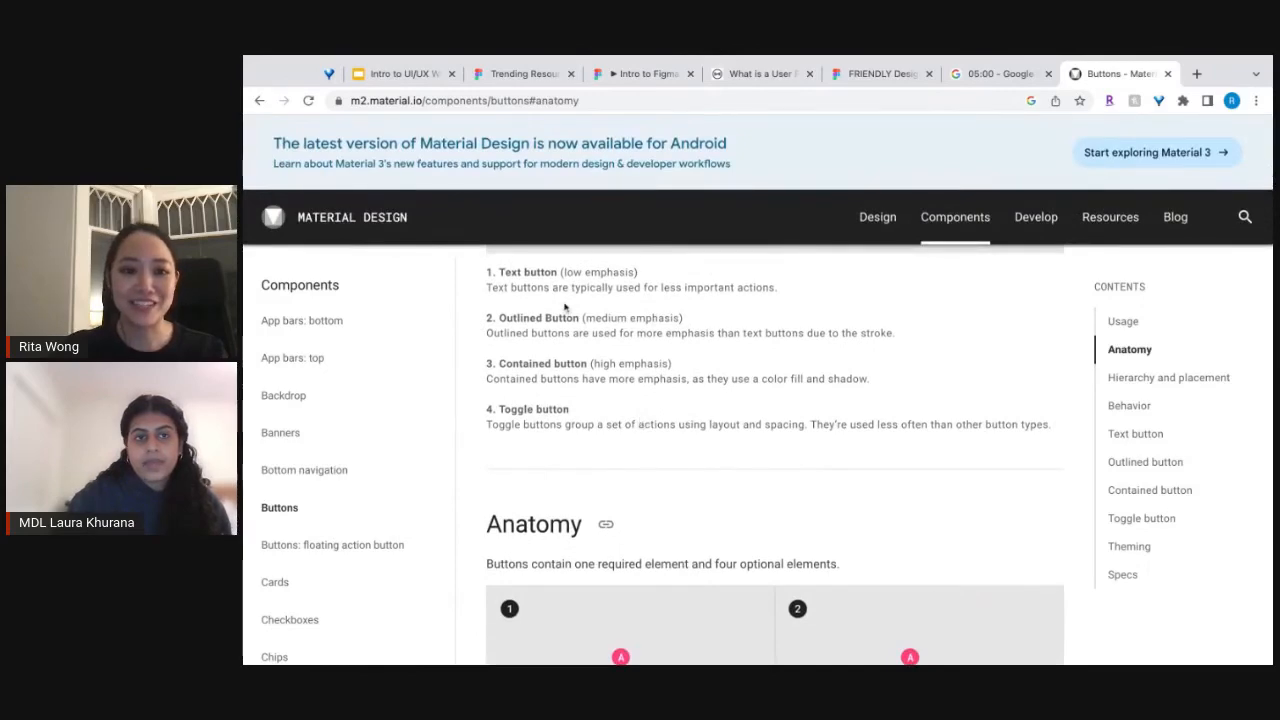
scroll(565, 307, "down", 4)
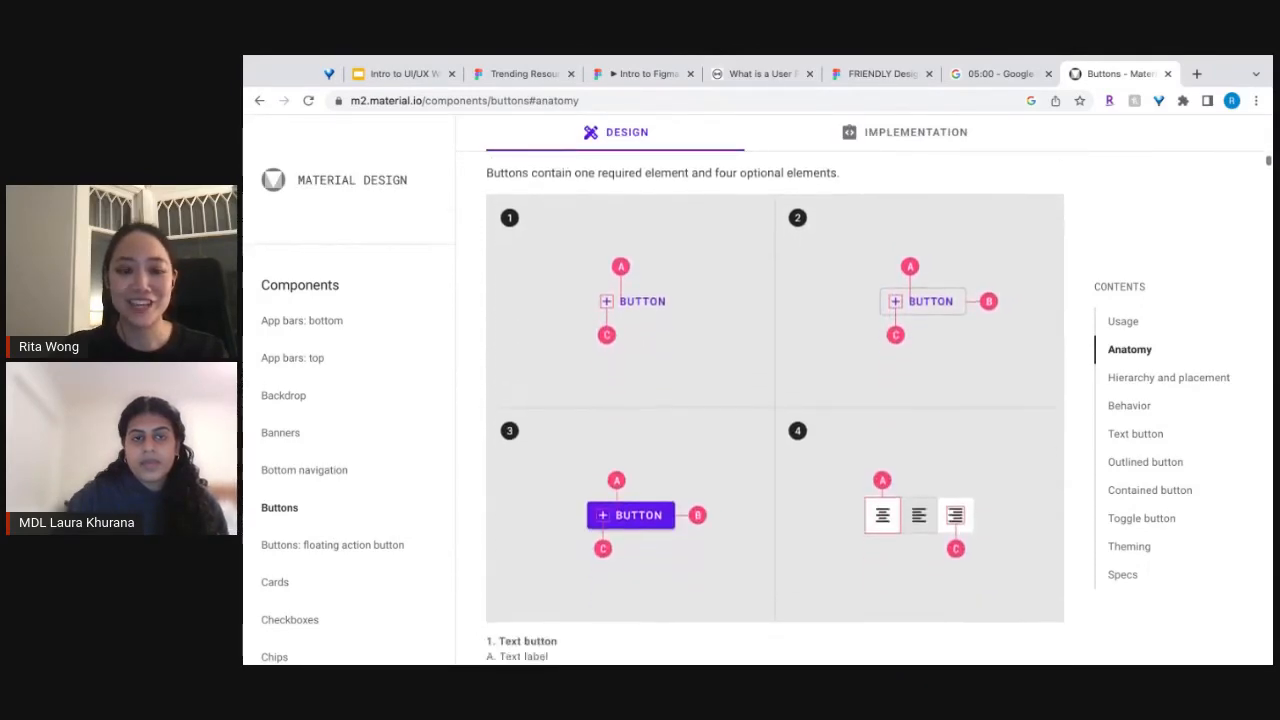
Read on through the Buttons guidelines, covering hierarchy and placement, emphasis levels, and the scaling and arrangement rules under Behavior.
scroll(775, 400, "down", 10)
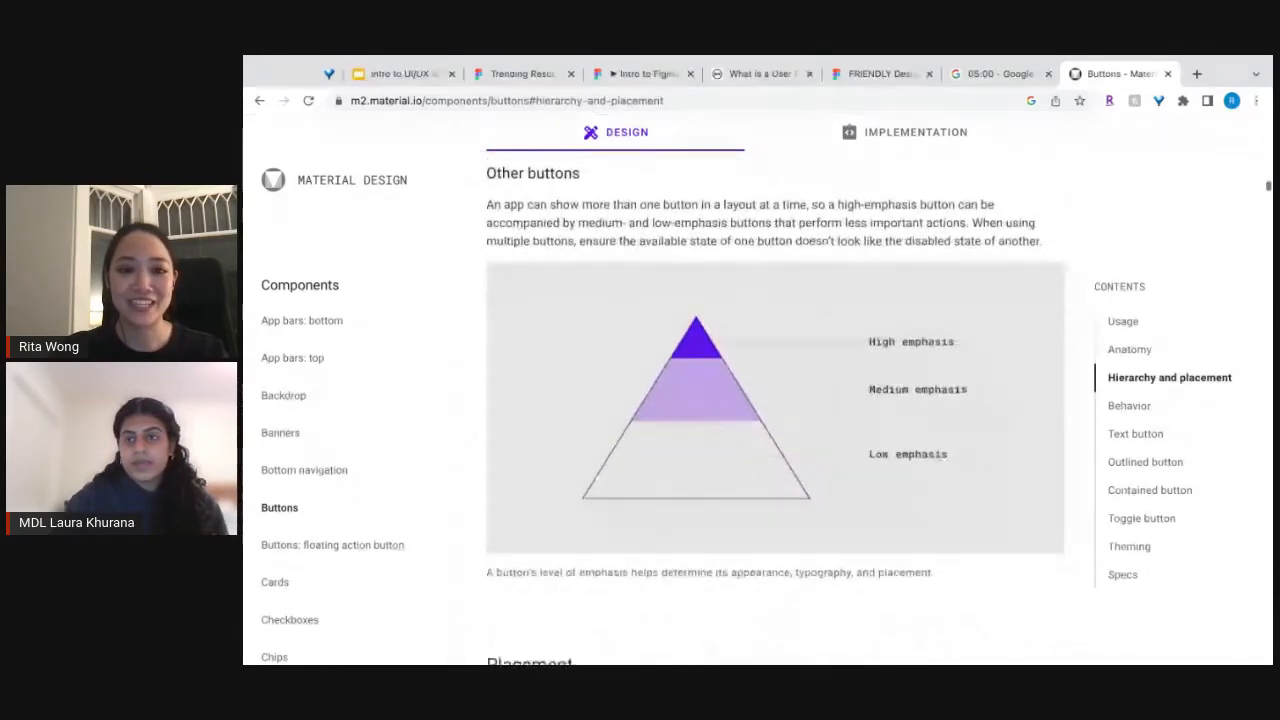
scroll(775, 400, "down", 2)
scroll(775, 400, "up", 3)
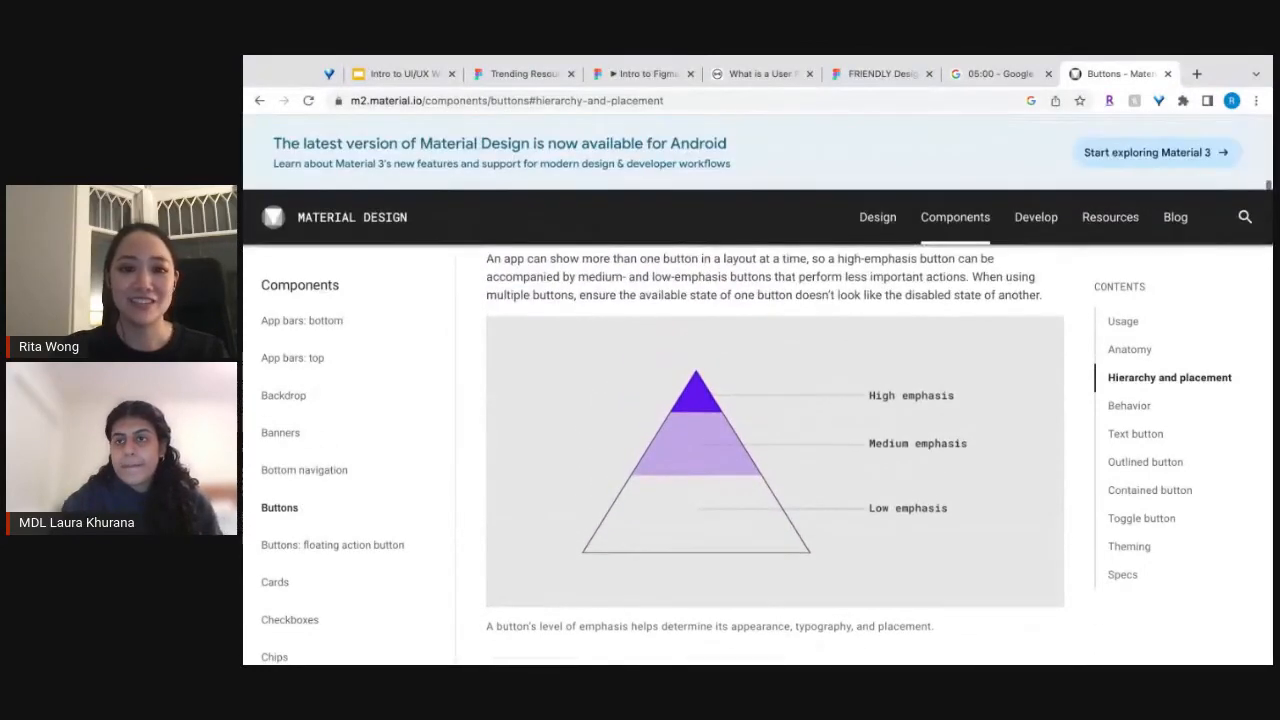
scroll(775, 400, "down", 7)
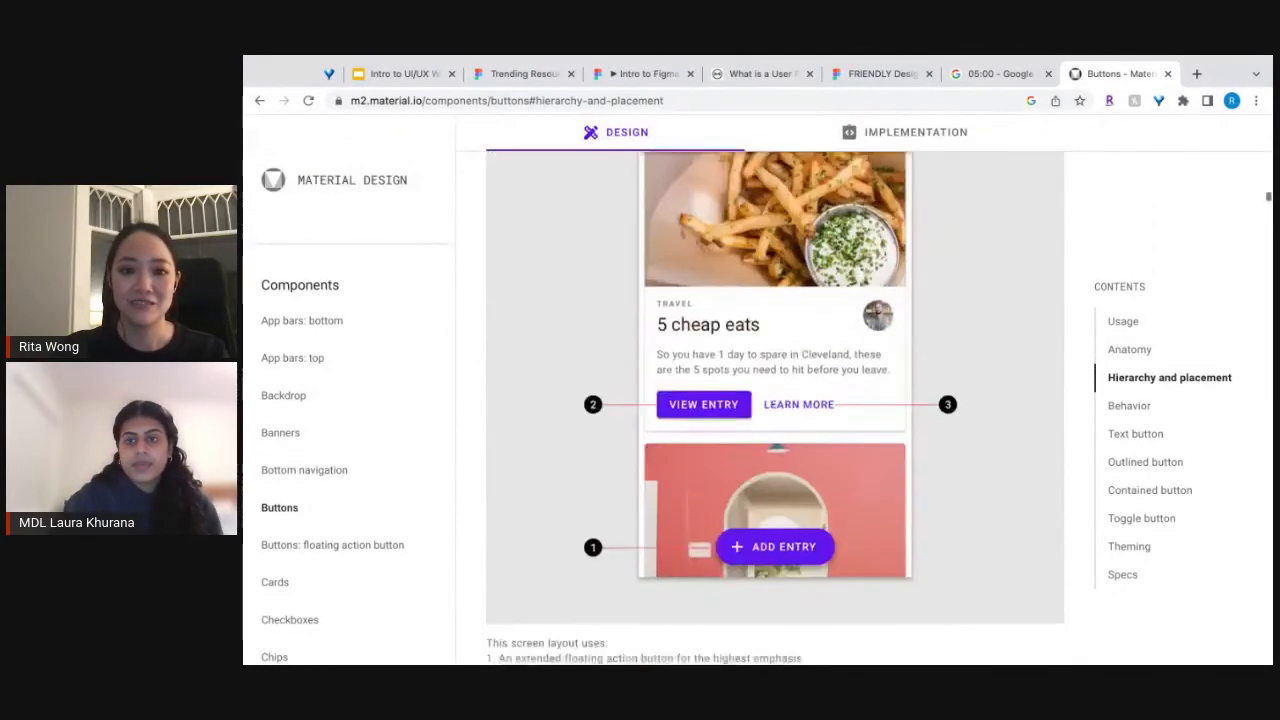
scroll(775, 400, "down", 10)
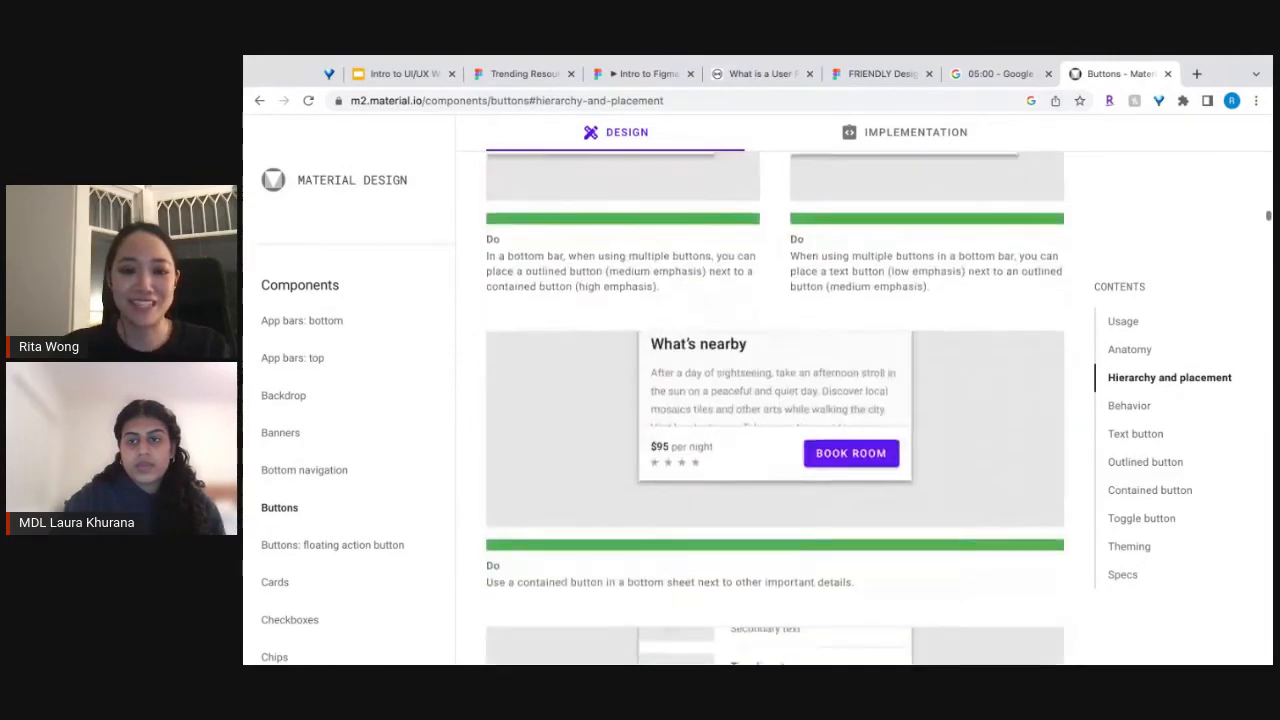
scroll(775, 400, "down", 10)
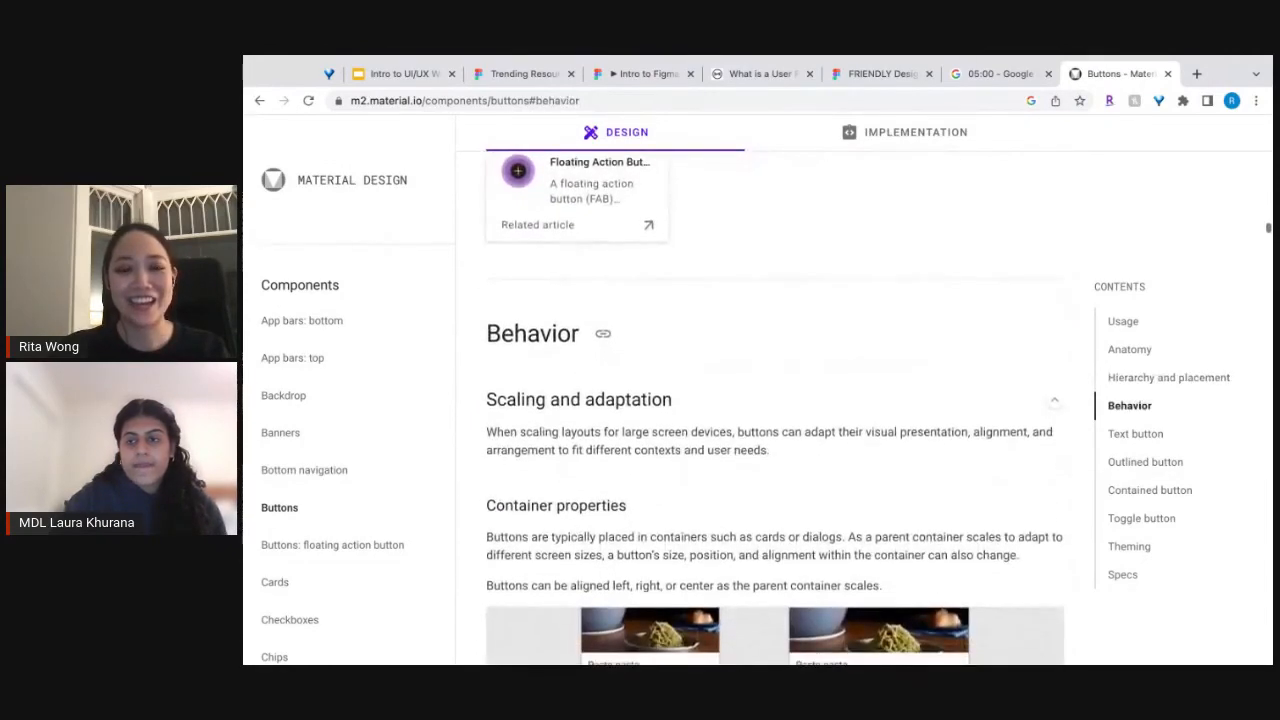
scroll(775, 400, "down", 6)
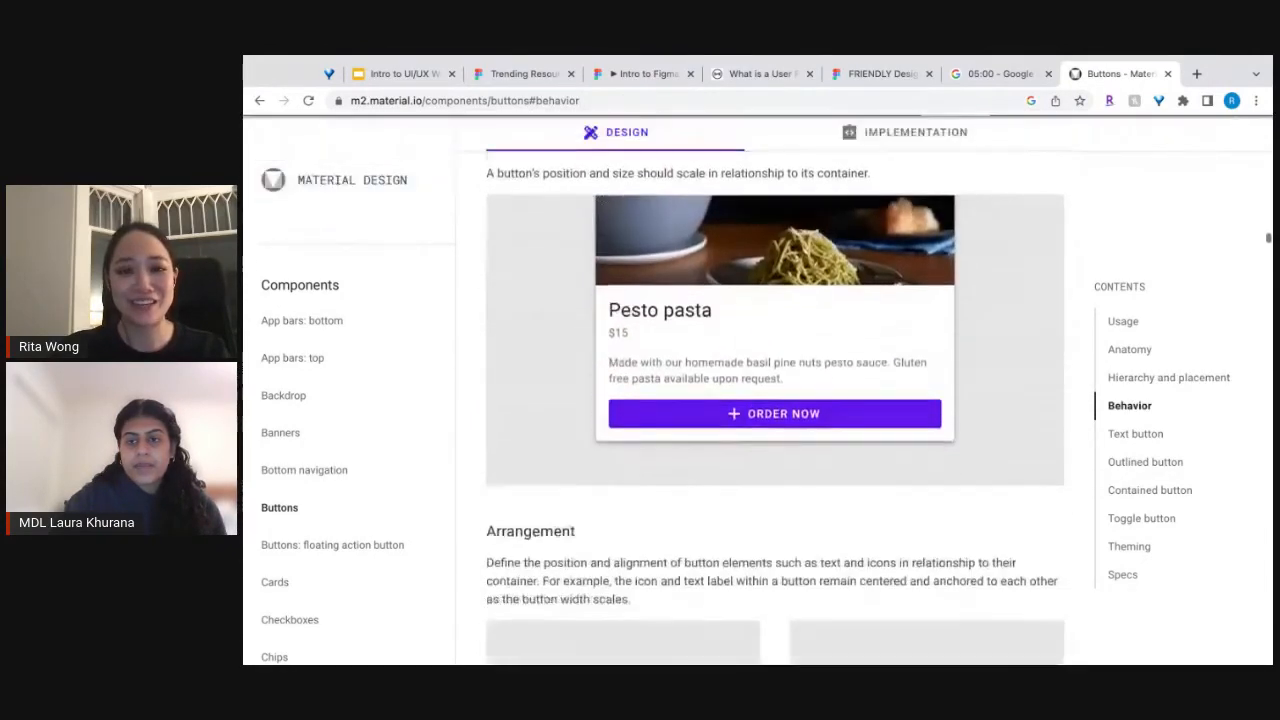
scroll(775, 400, "down", 6)
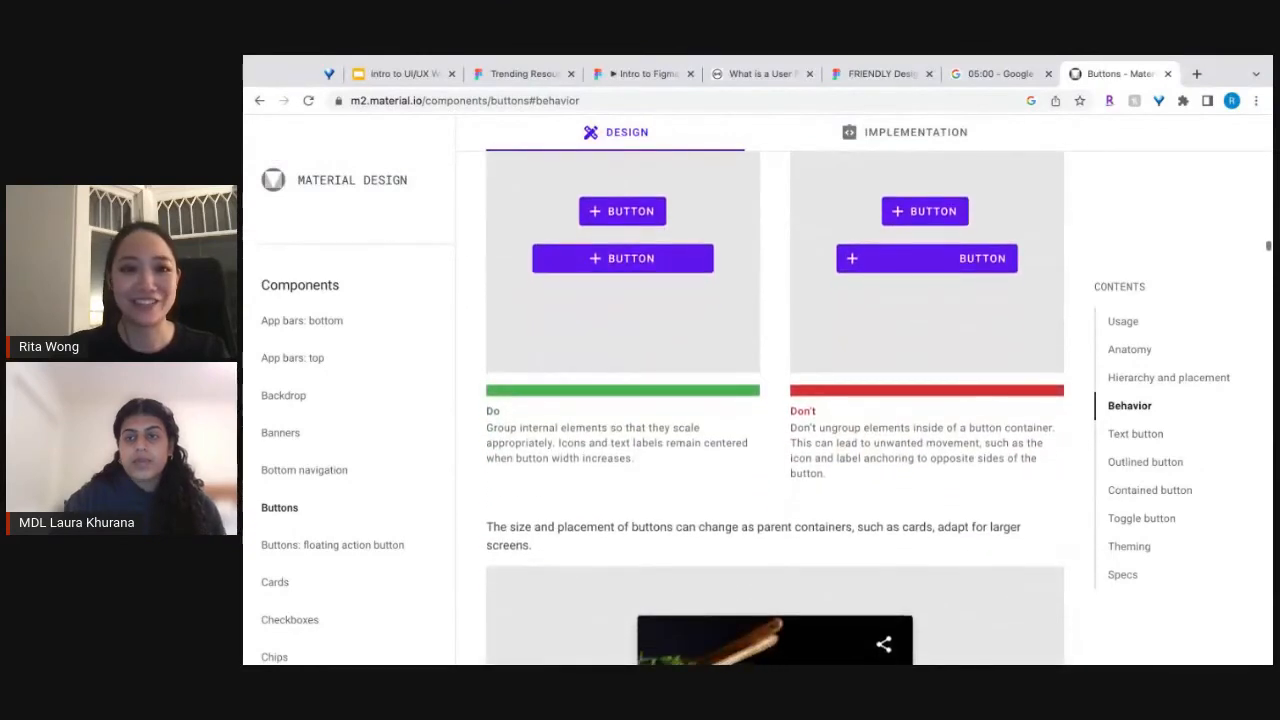
Search Google for "adobe spectrum" in place of the Material Design page.
left_click(512, 99)
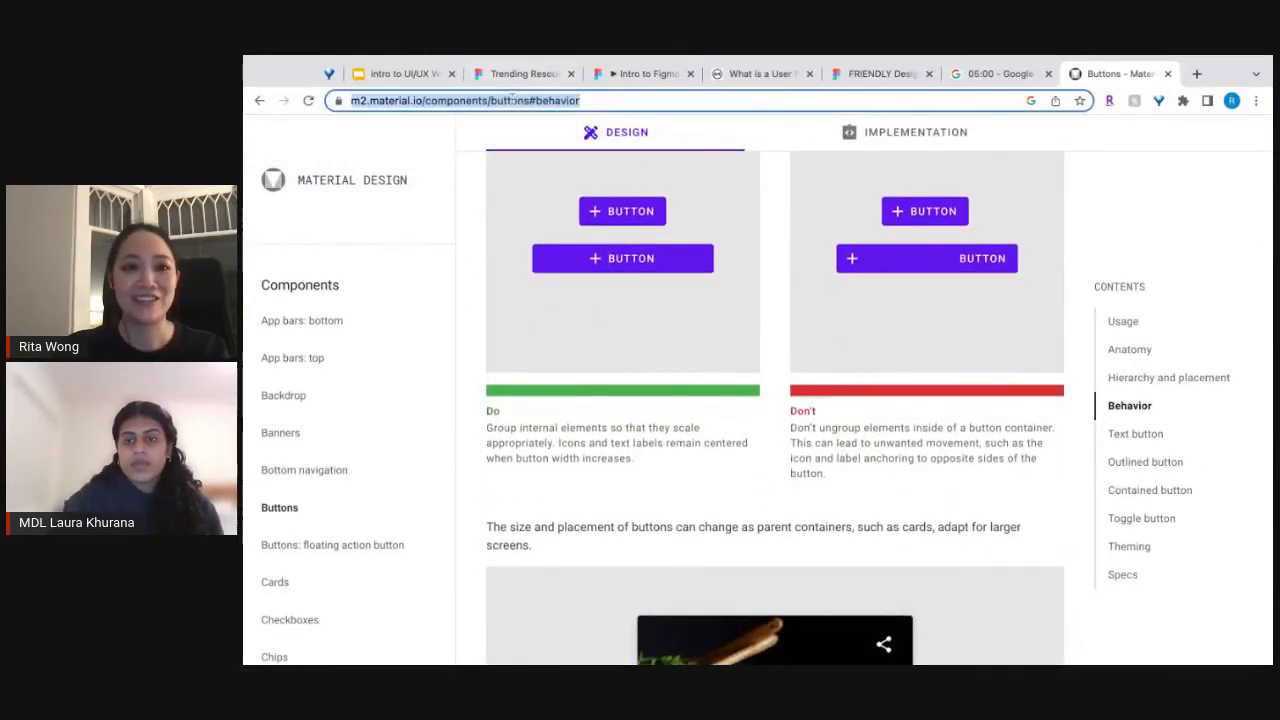
type("ad")
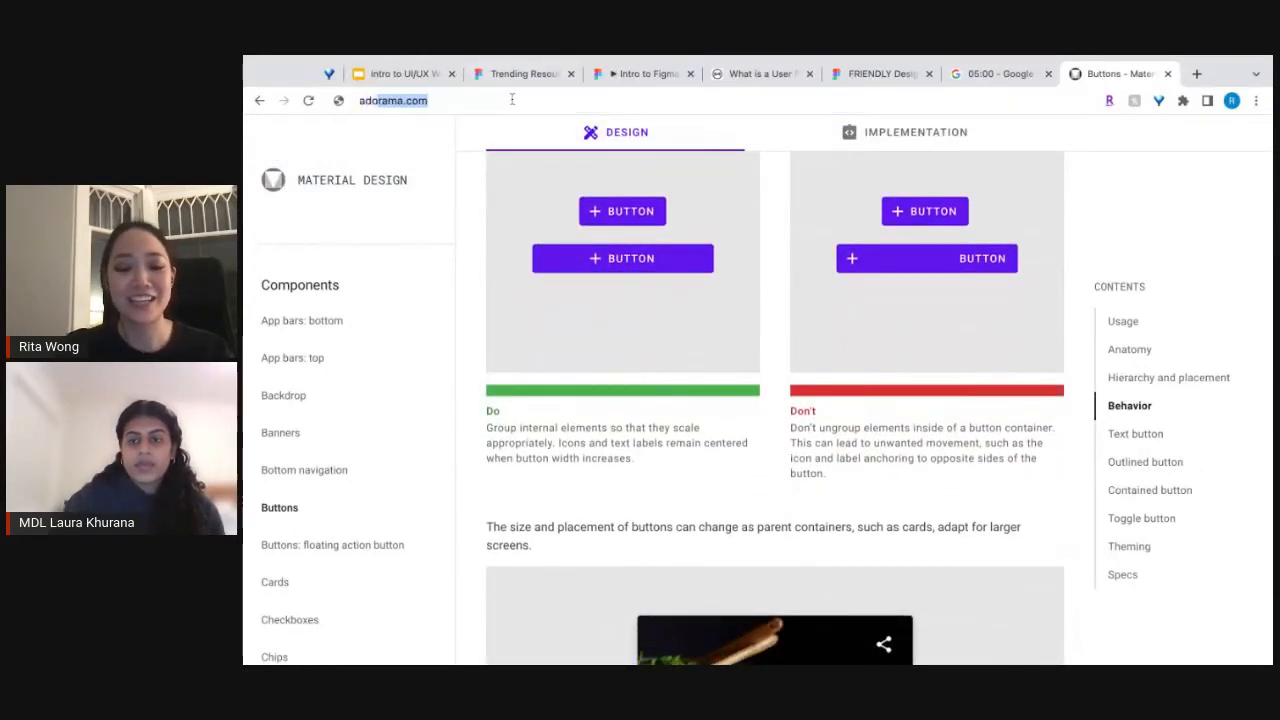
type("obe")
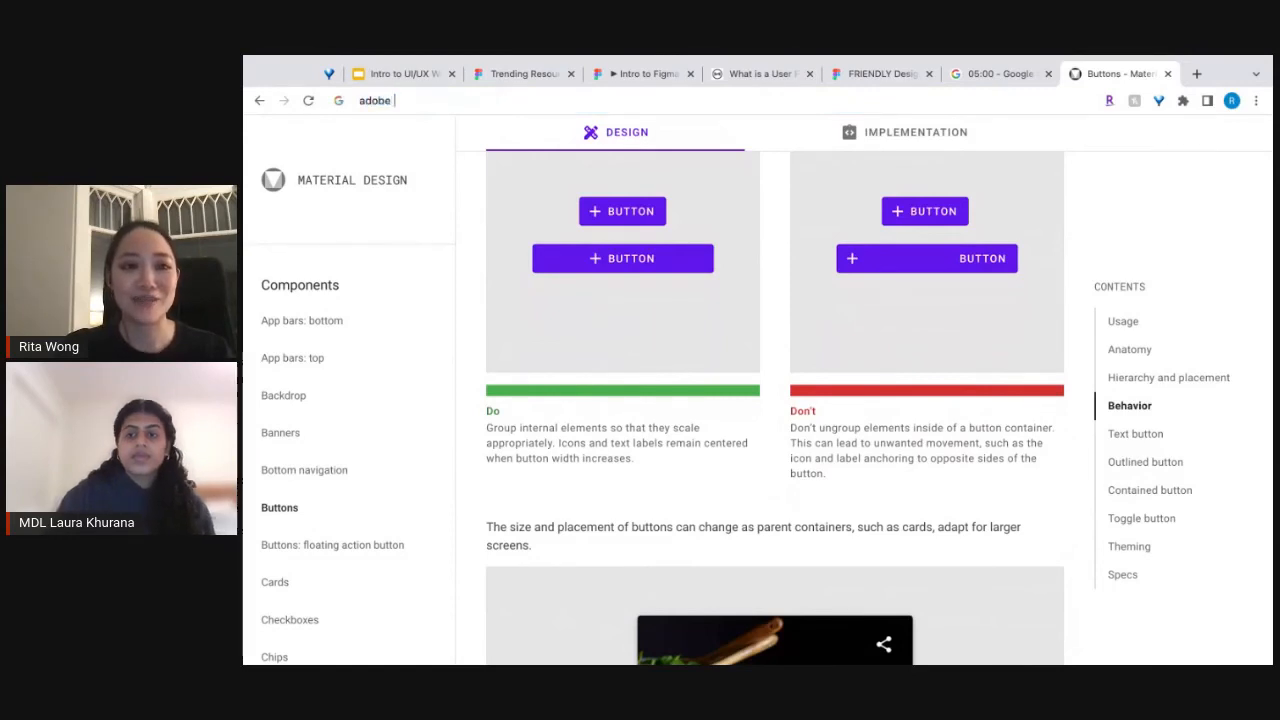
type(" spectrum")
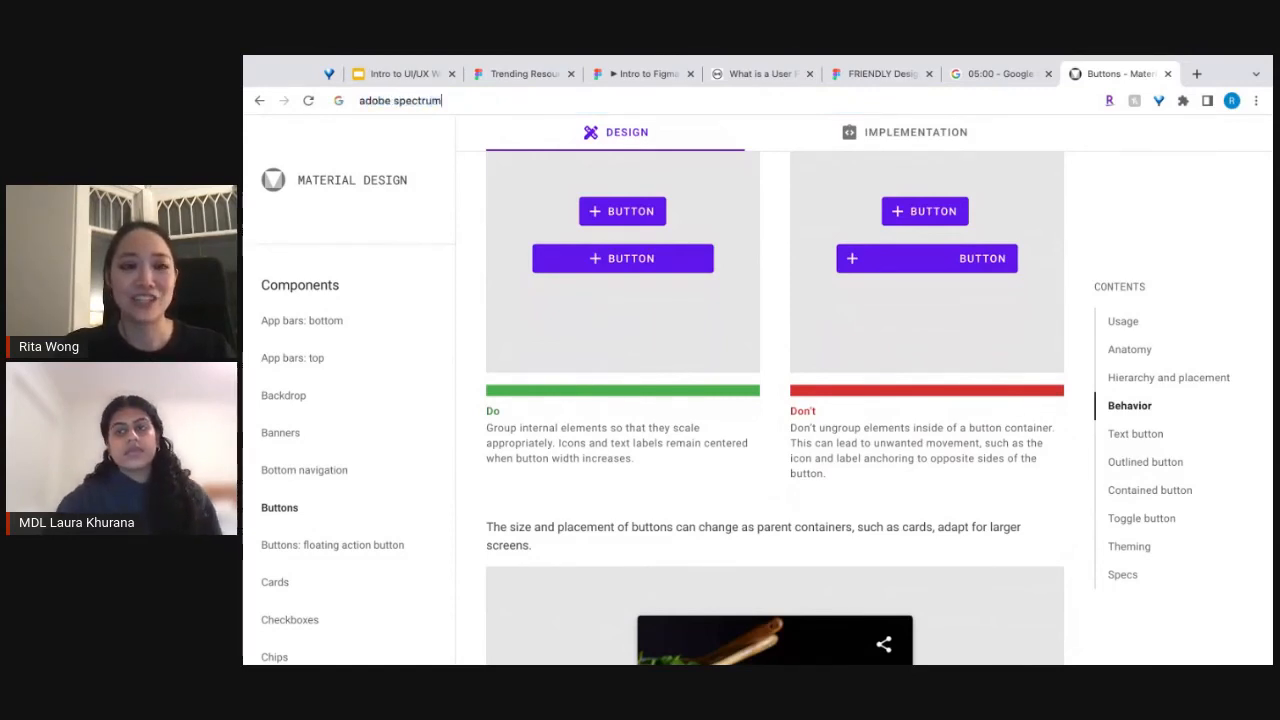
key("Return")
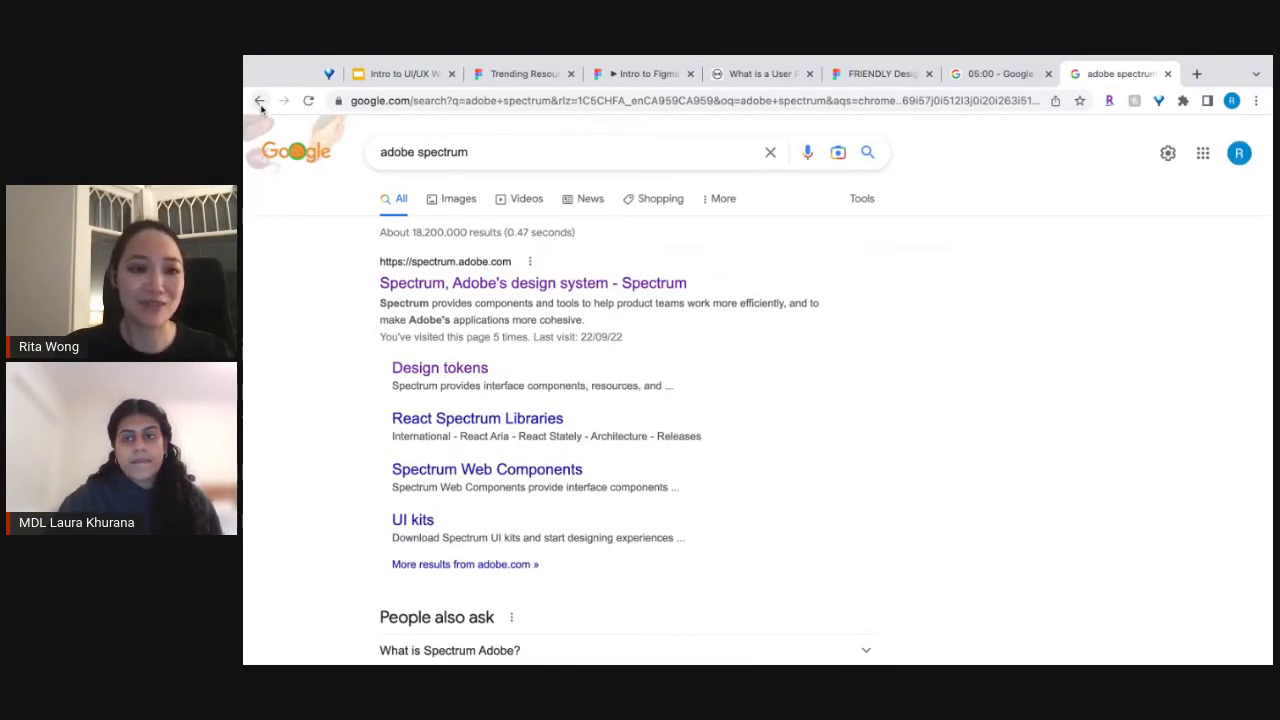
left_click(243, 228)
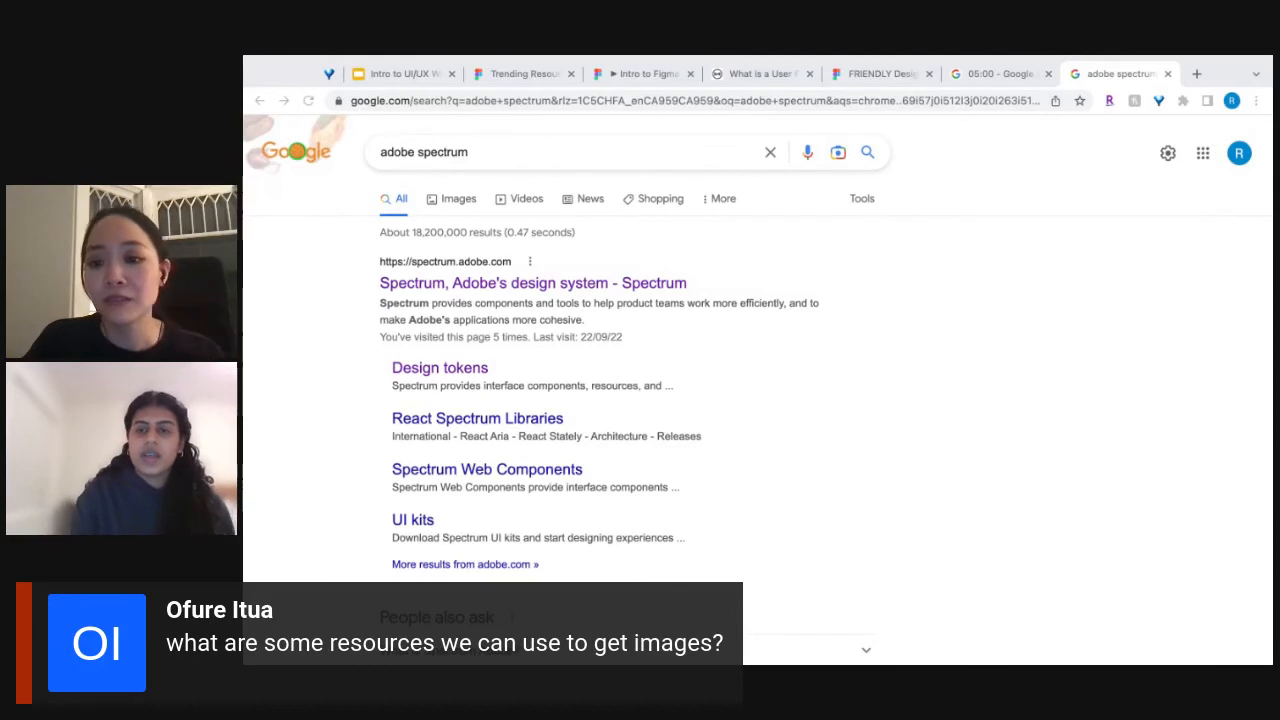
left_click(1190, 284)
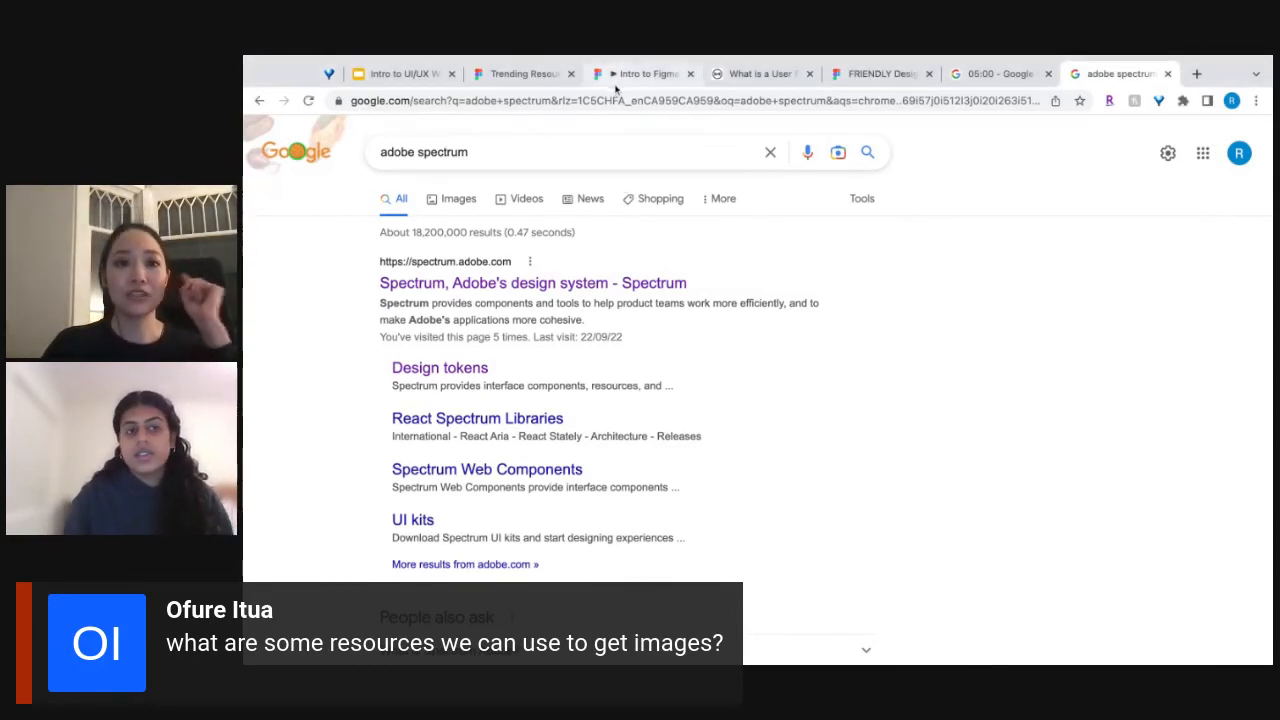
Return to Figma, switch from the Community to the personal account's files, and open the Figma Tutorial file.
left_click(522, 75)
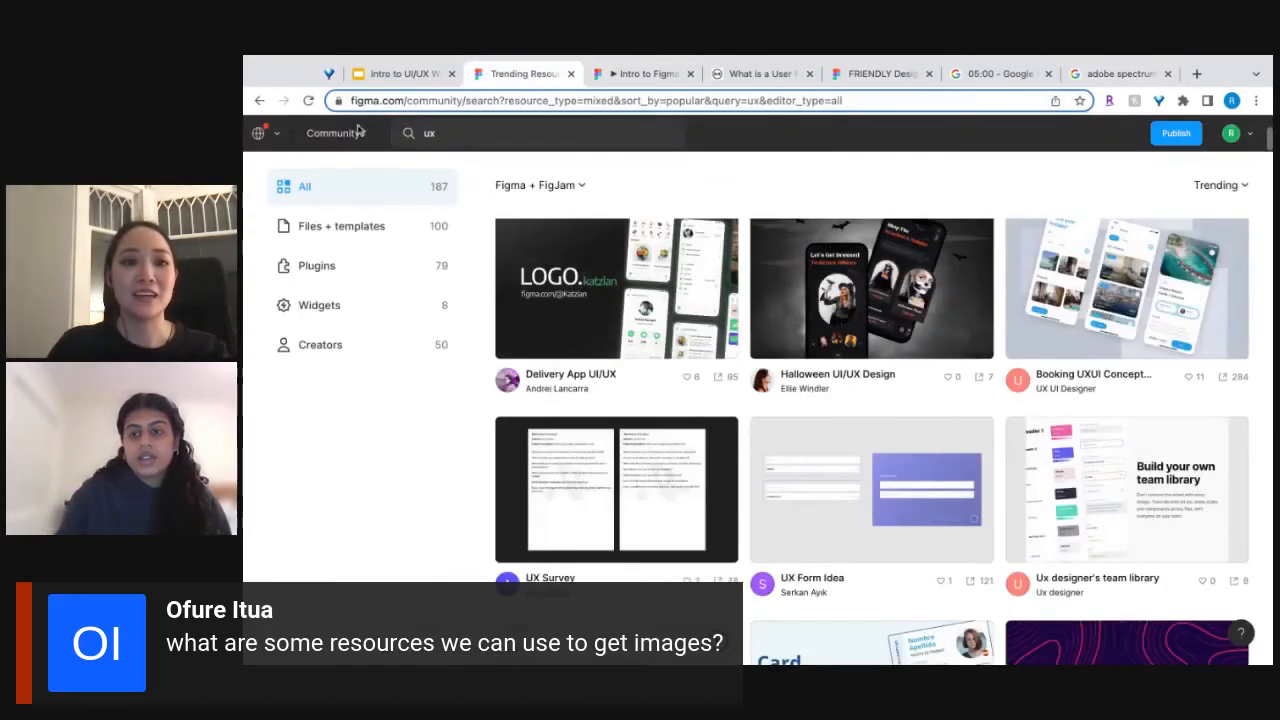
left_click(276, 137)
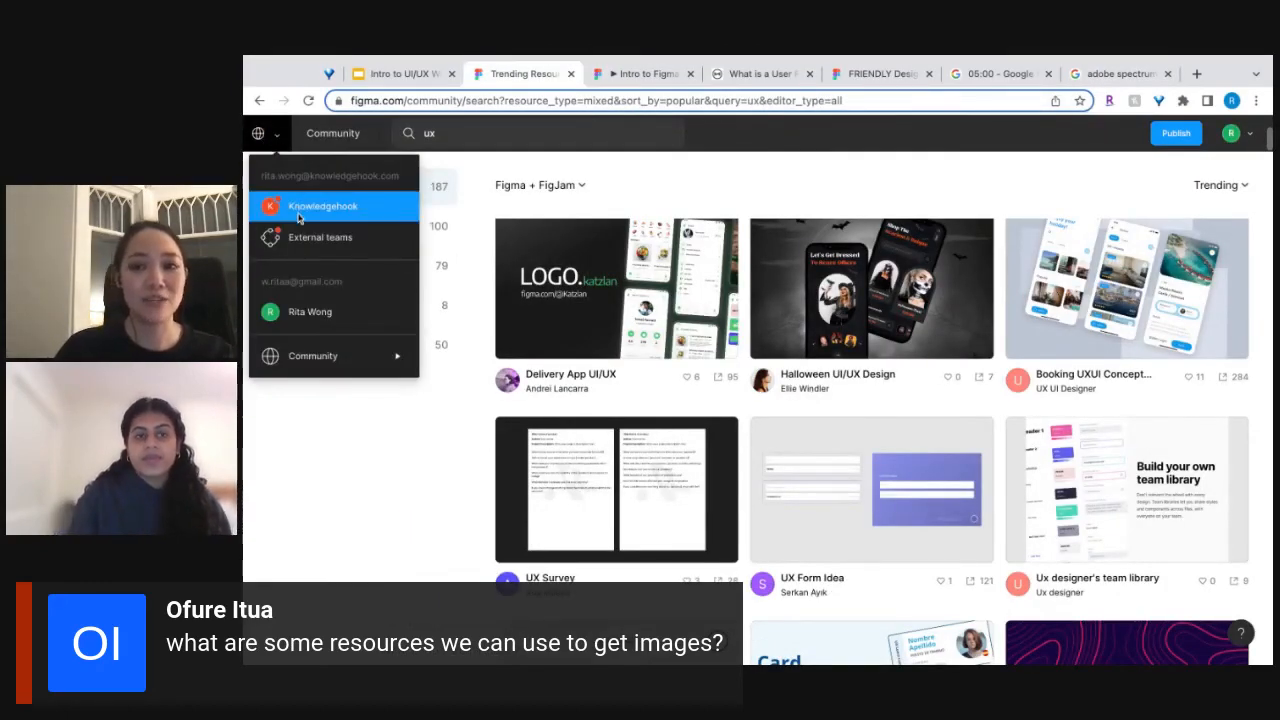
left_click(313, 313)
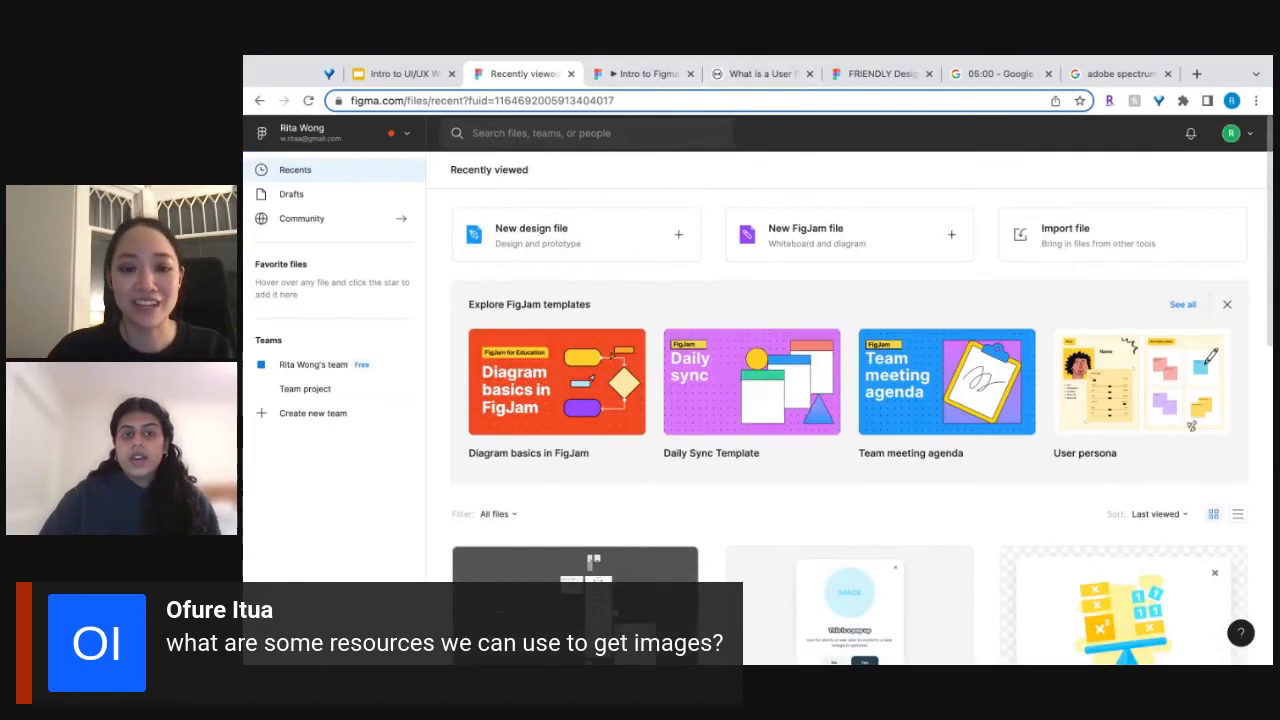
scroll(620, 570, "down", 1)
double_click(610, 575)
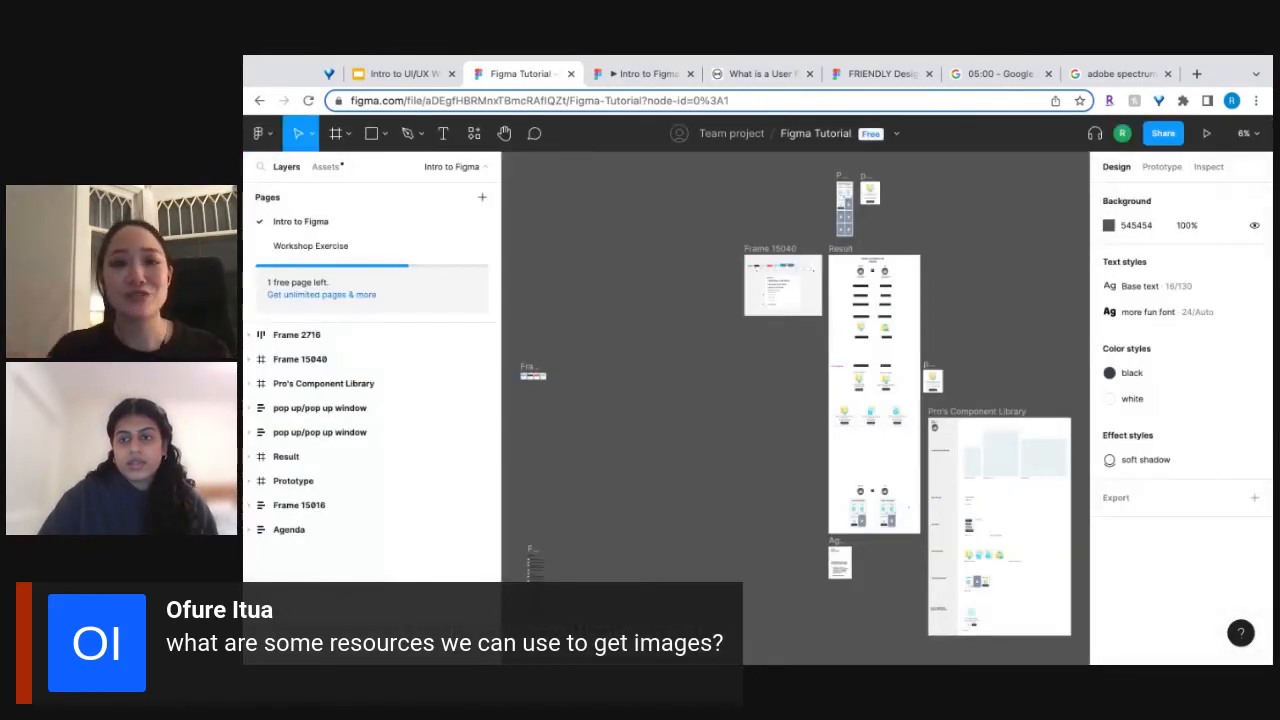
scroll(776, 386, "up", 3)
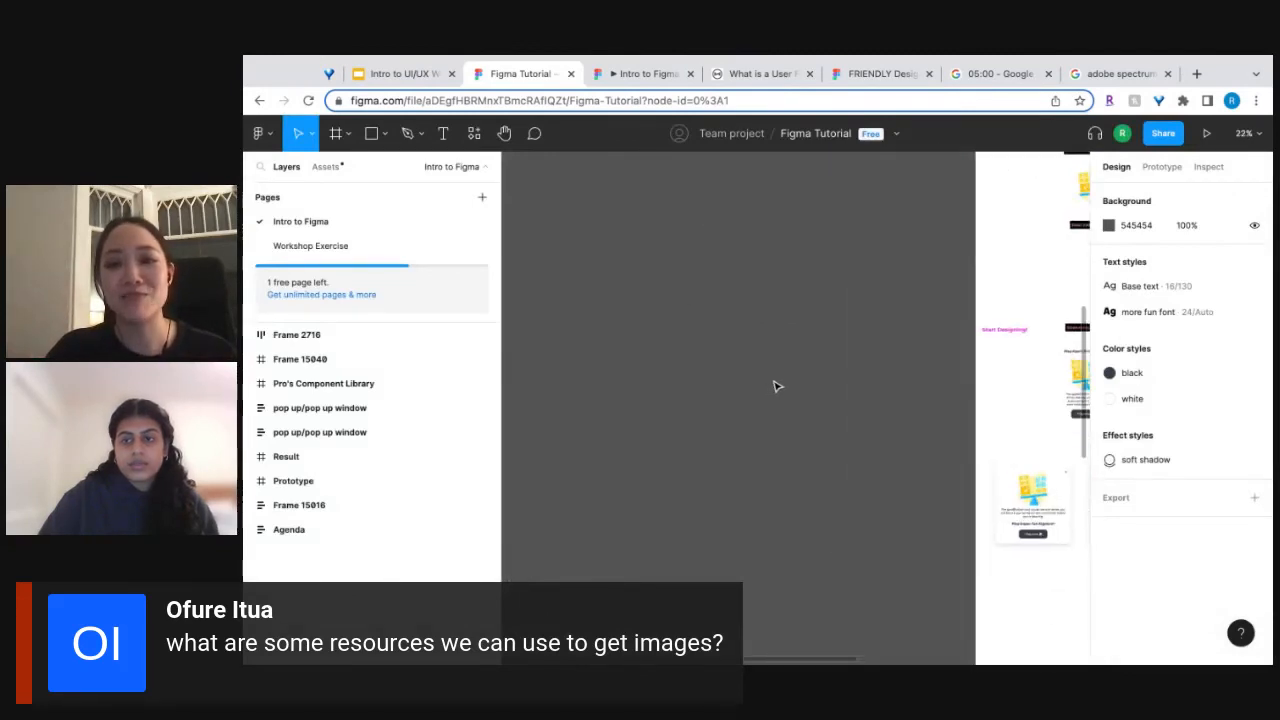
Run the Iconify plugin and look through its icons for "play".
left_click(262, 133)
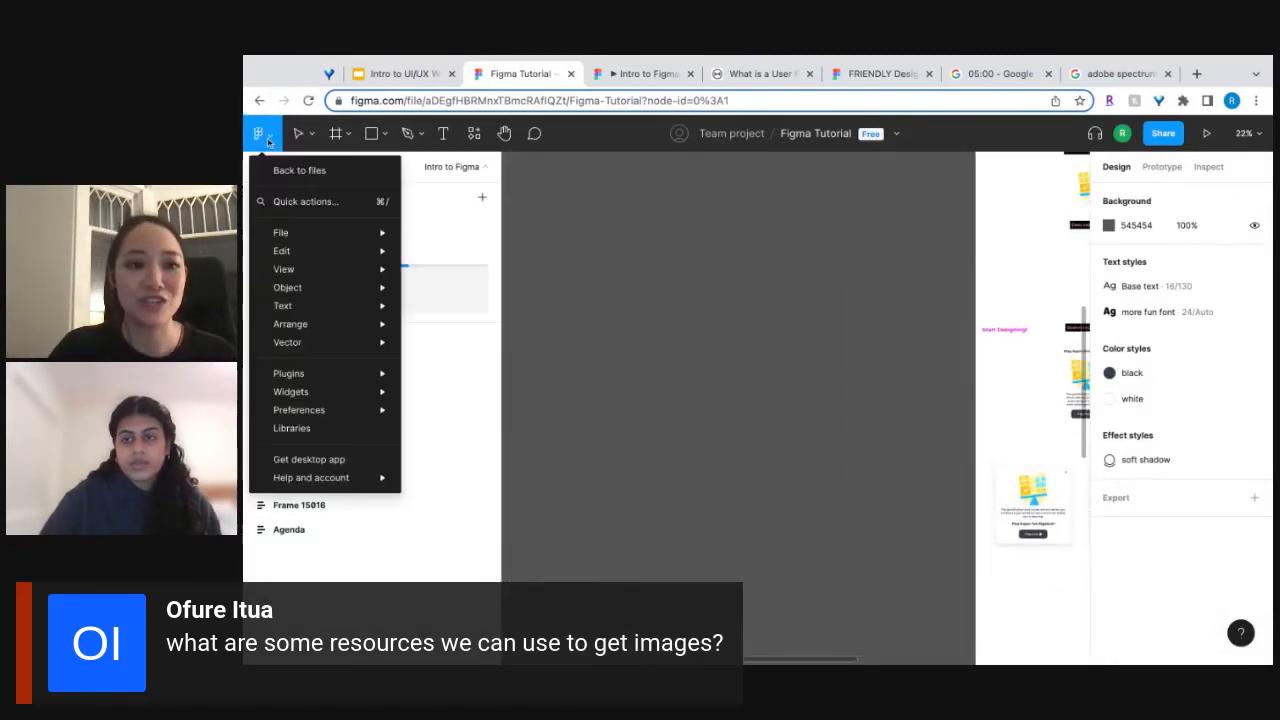
mouse_move(300, 374)
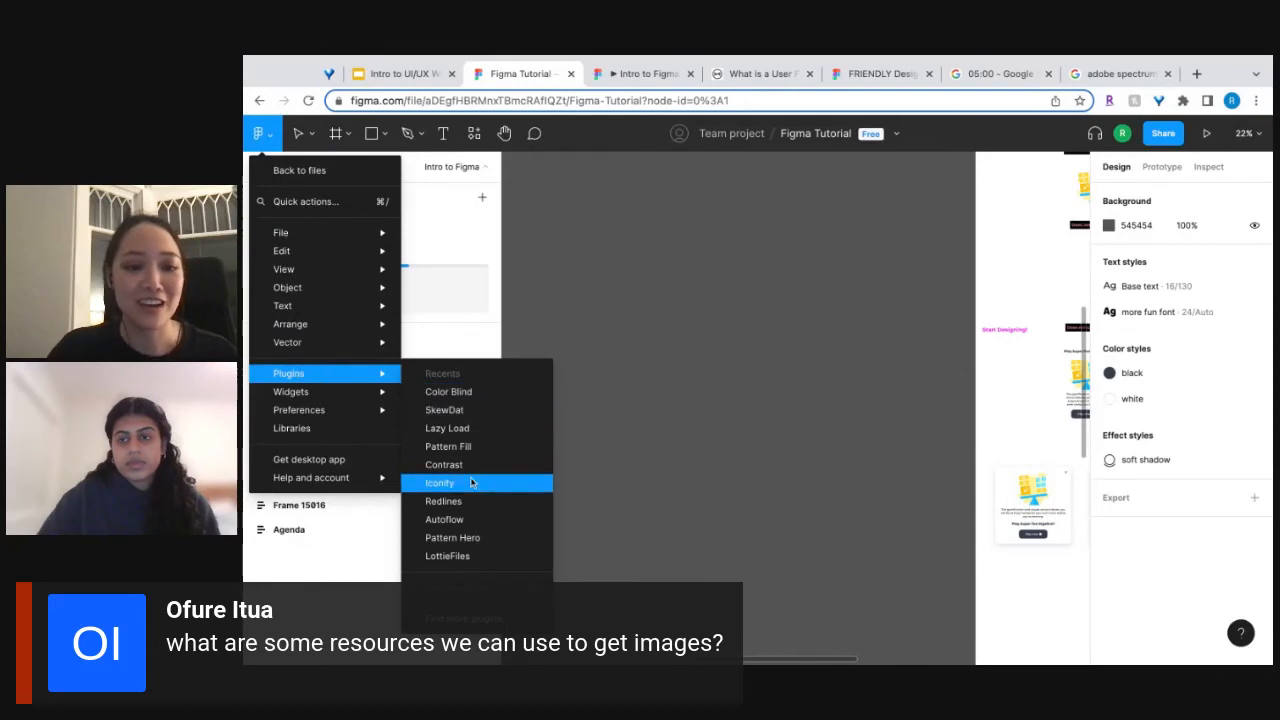
left_click(446, 484)
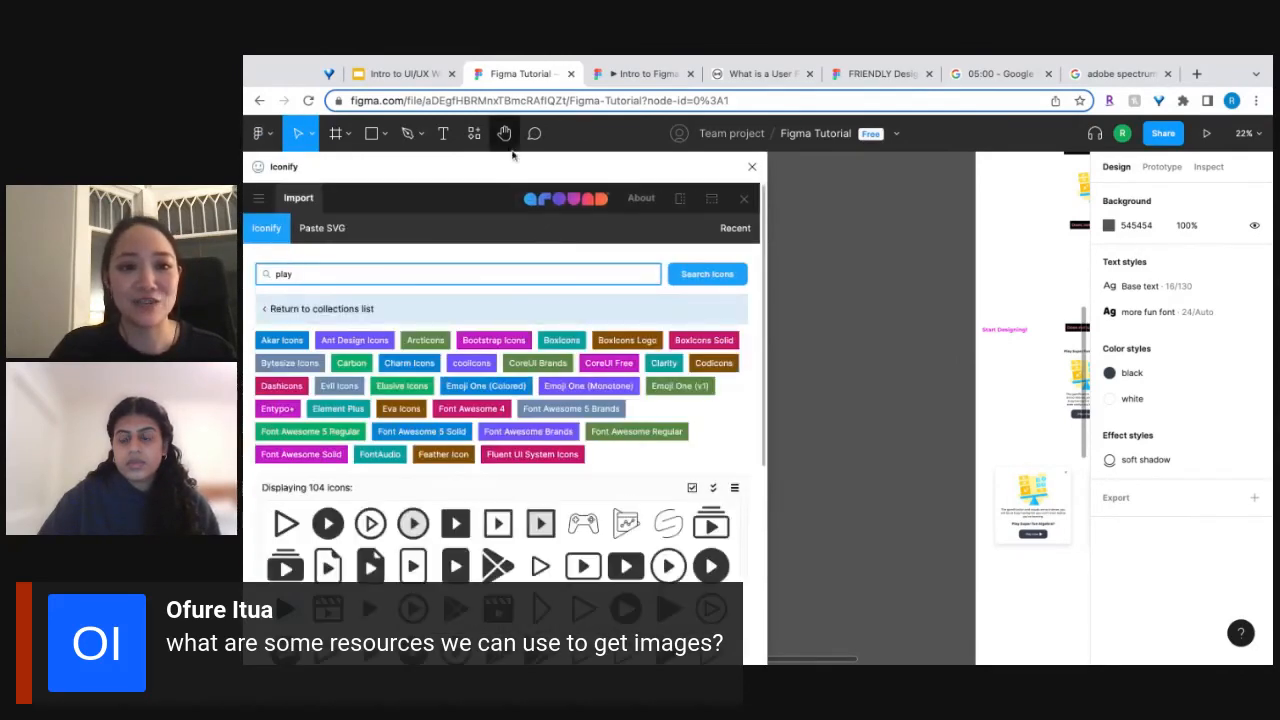
left_click_drag(505, 164, 528, 164)
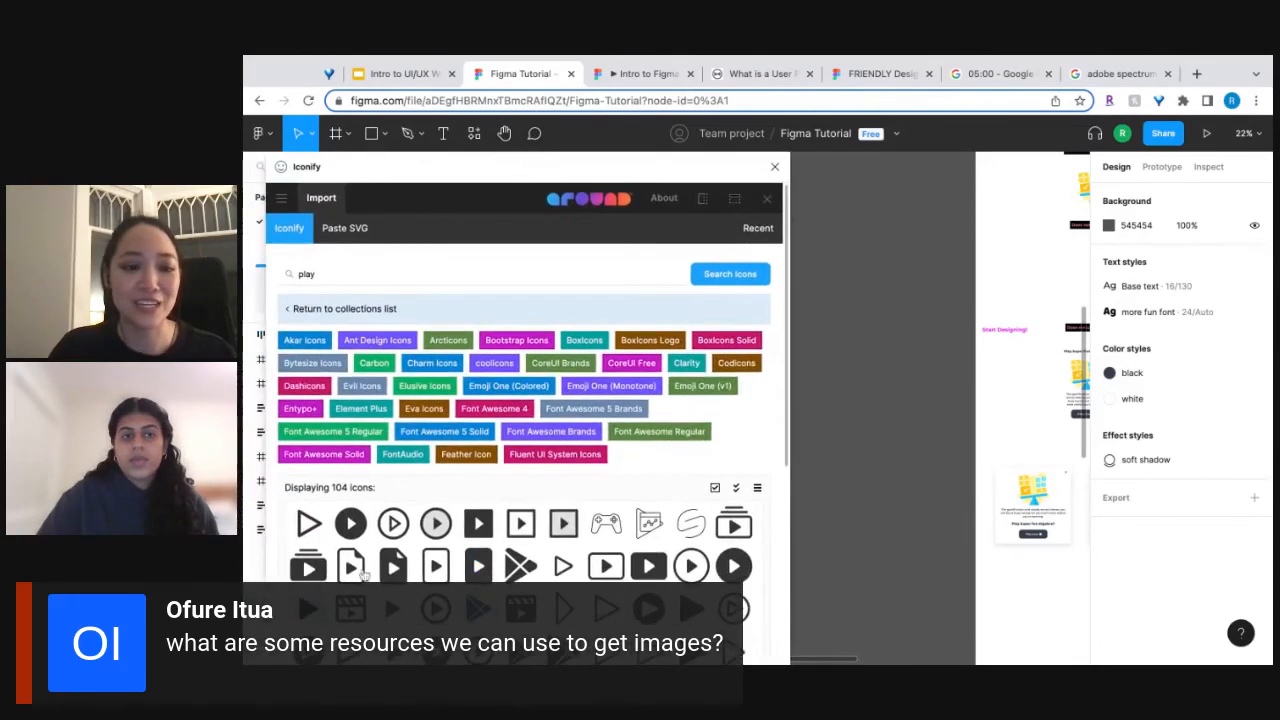
scroll(478, 548, "down", 2)
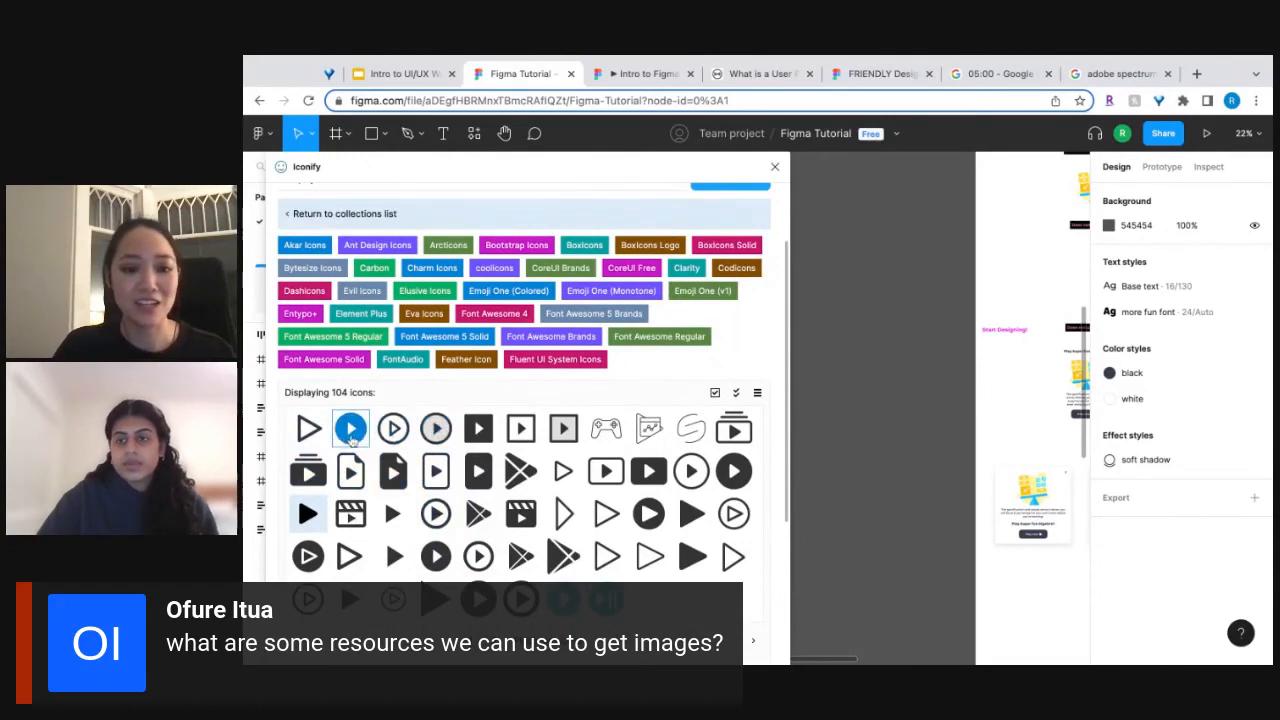
Import the ant-design:play-circle-filled icon from Iconify onto the canvas.
left_click(351, 432)
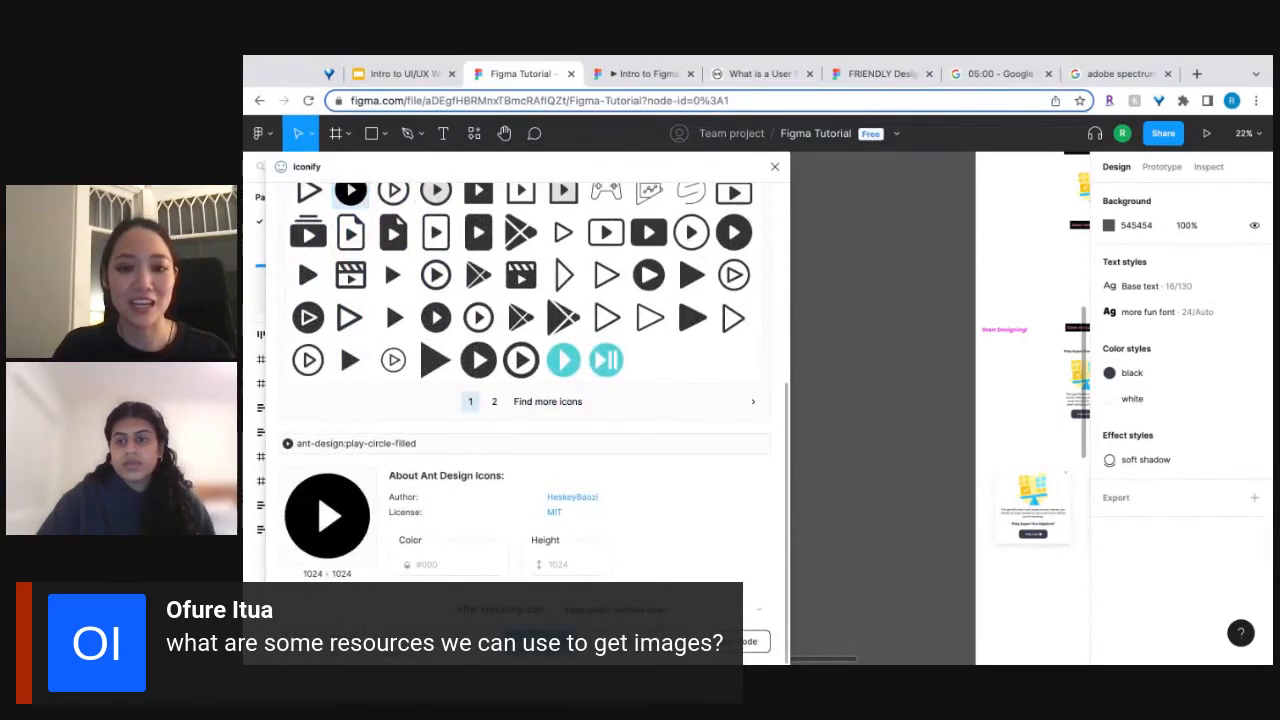
left_click(540, 640)
left_click(918, 403)
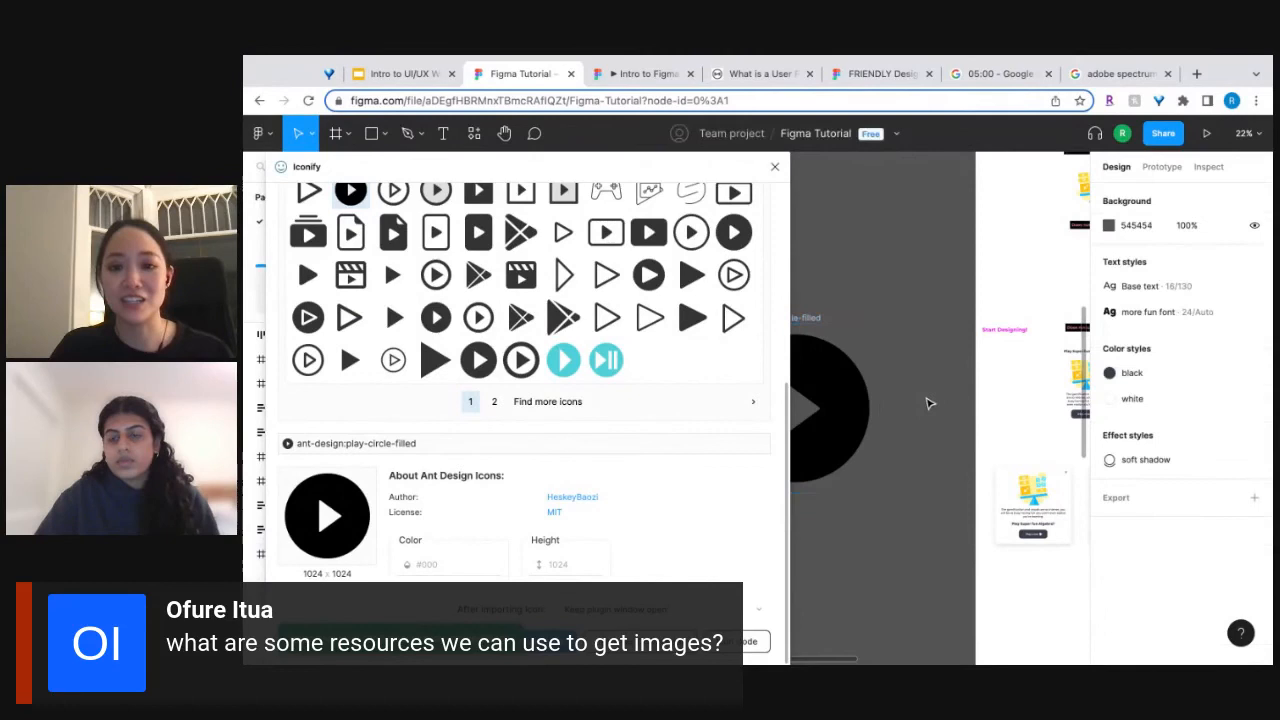
Close the Iconify plugin and scale the imported play icon's vector down to about 118 × 118.
left_click(857, 399)
left_click(775, 166)
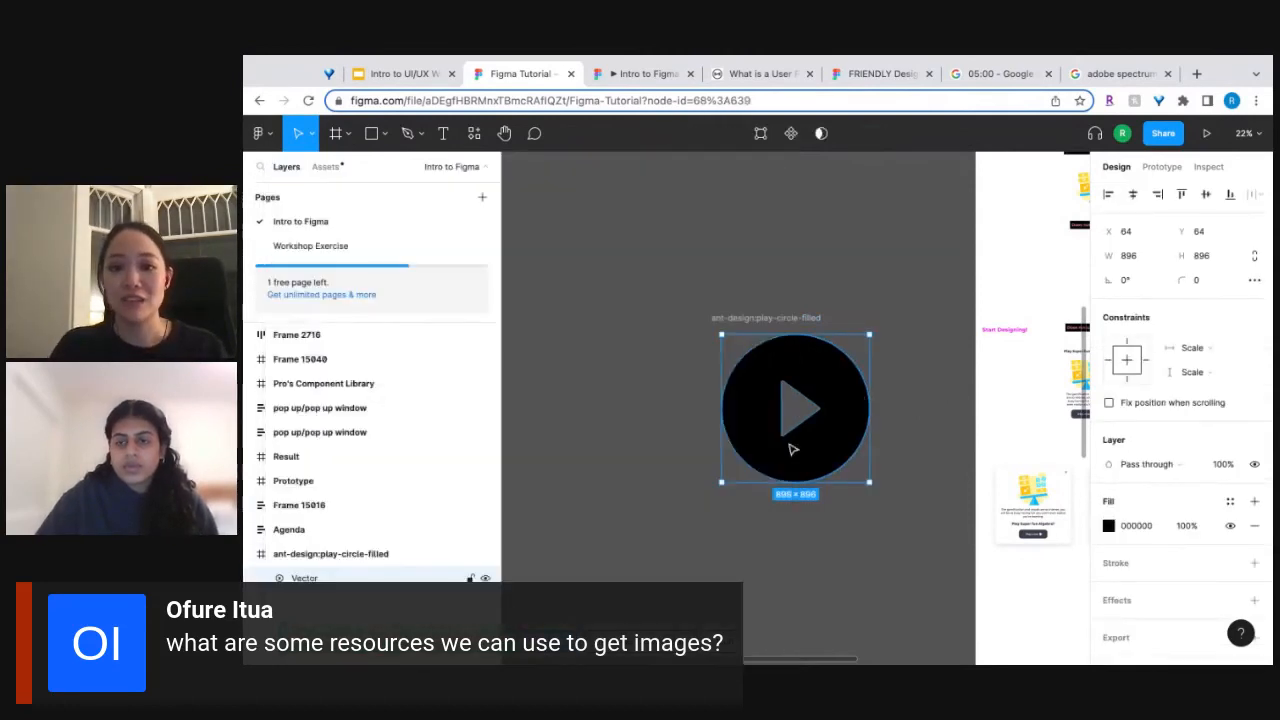
left_click_drag(722, 482, 850, 354)
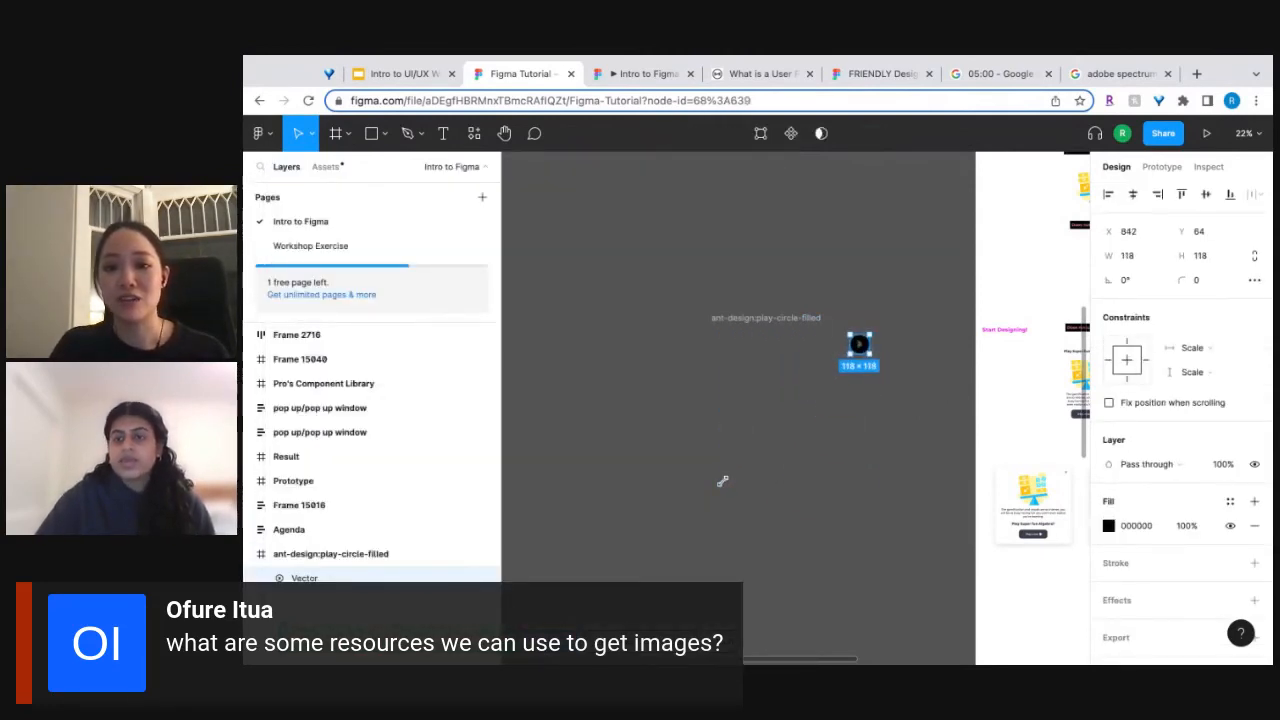
left_click(936, 376)
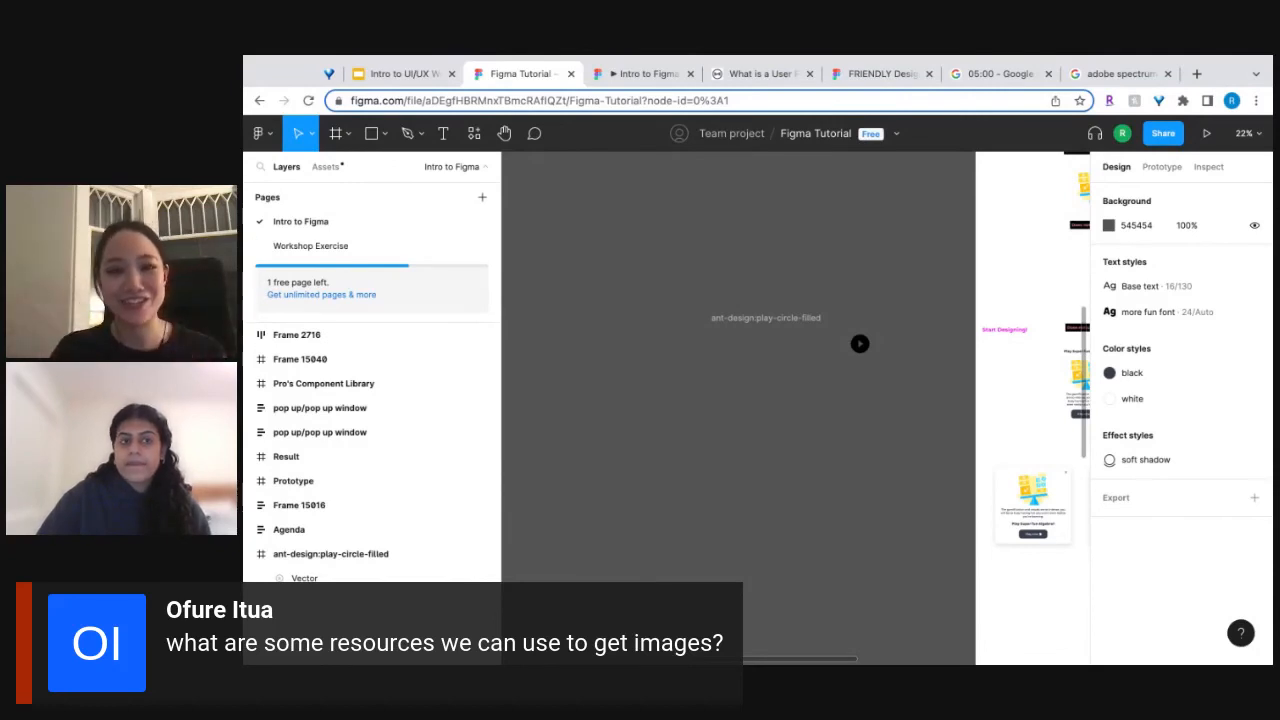
scroll(795, 400, "right", 5)
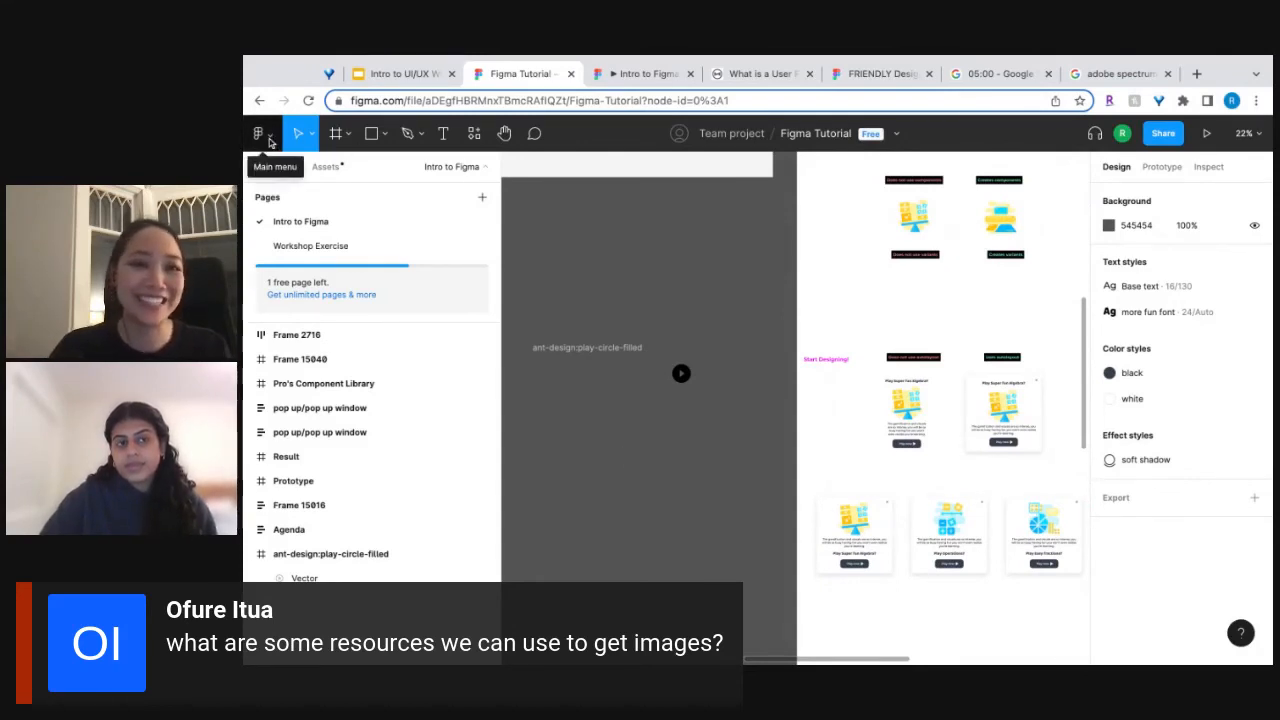
left_click(242, 211)
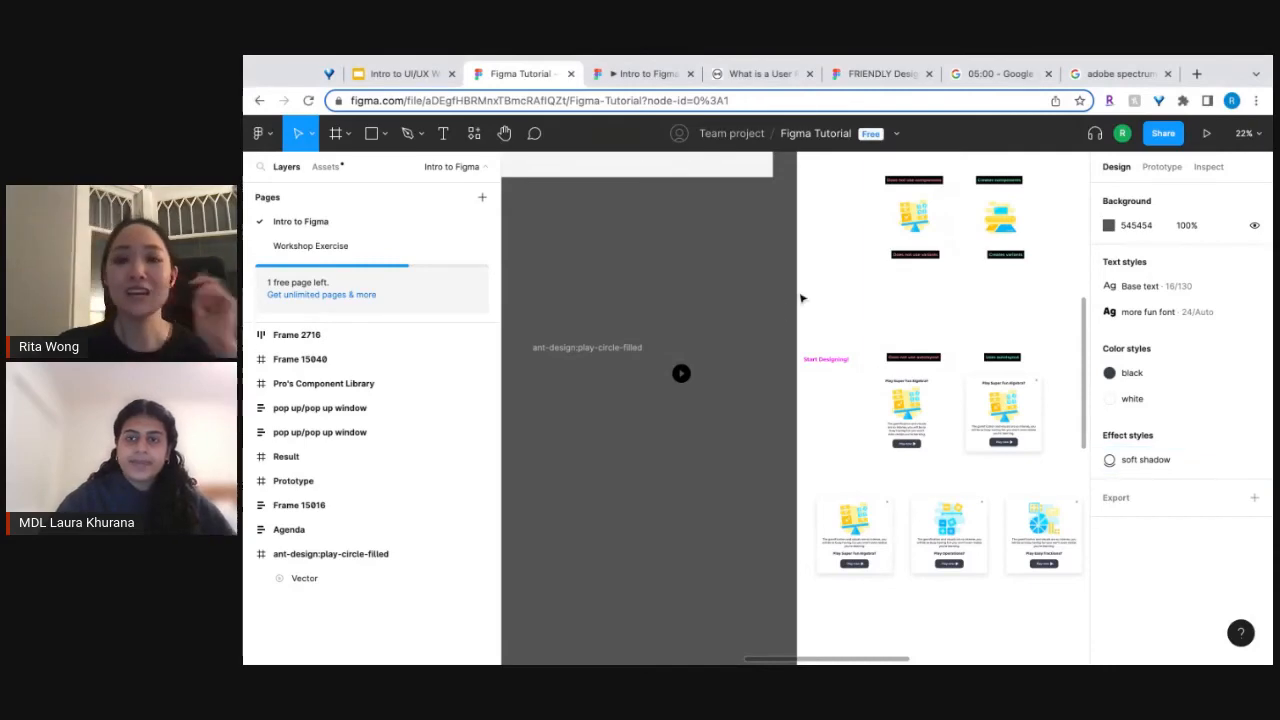
Try to move the primary action button out of its variant set in Pro's Component Library, and undo it.
scroll(800, 298, "down", 2)
scroll(800, 298, "down", 5)
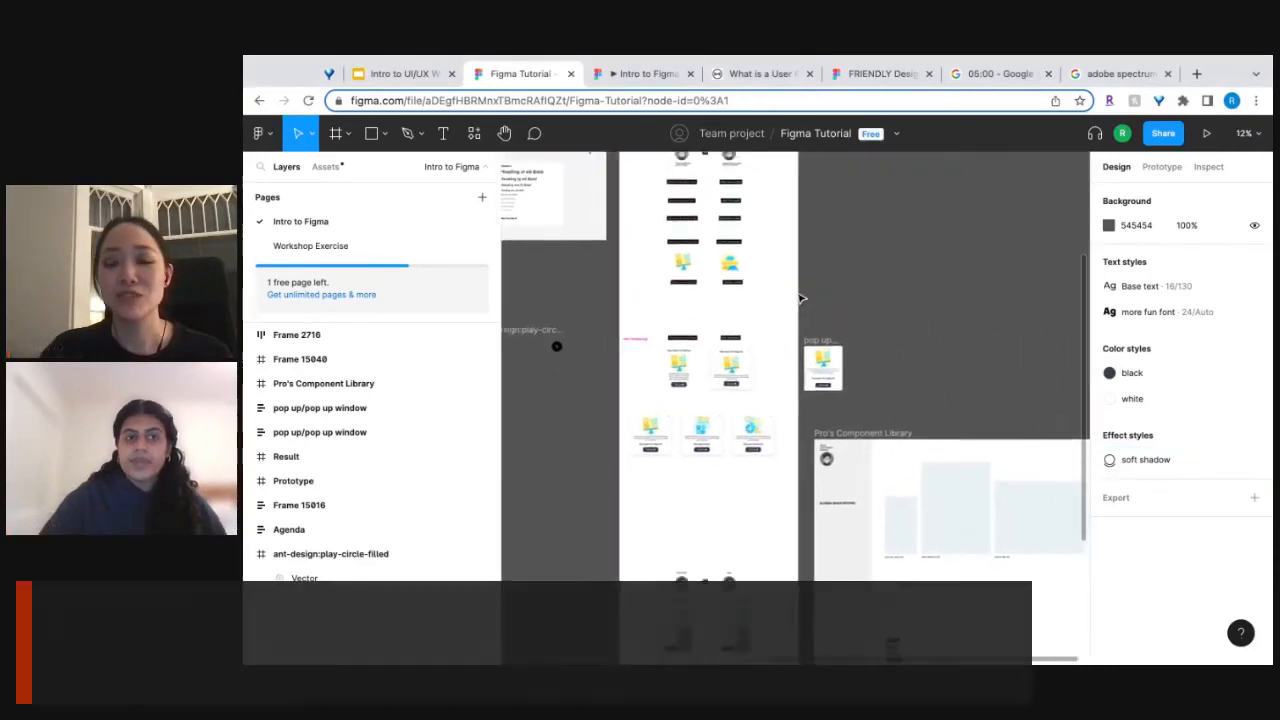
scroll(635, 396, "up", 10)
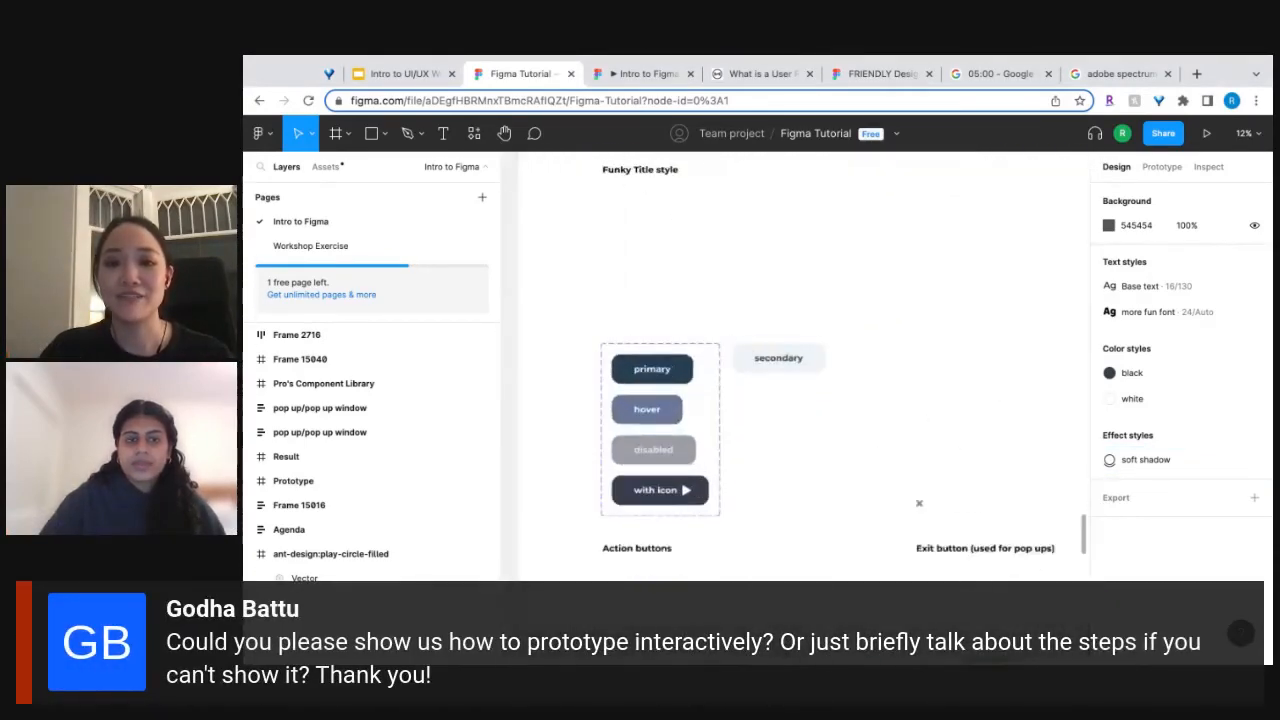
left_click(645, 383)
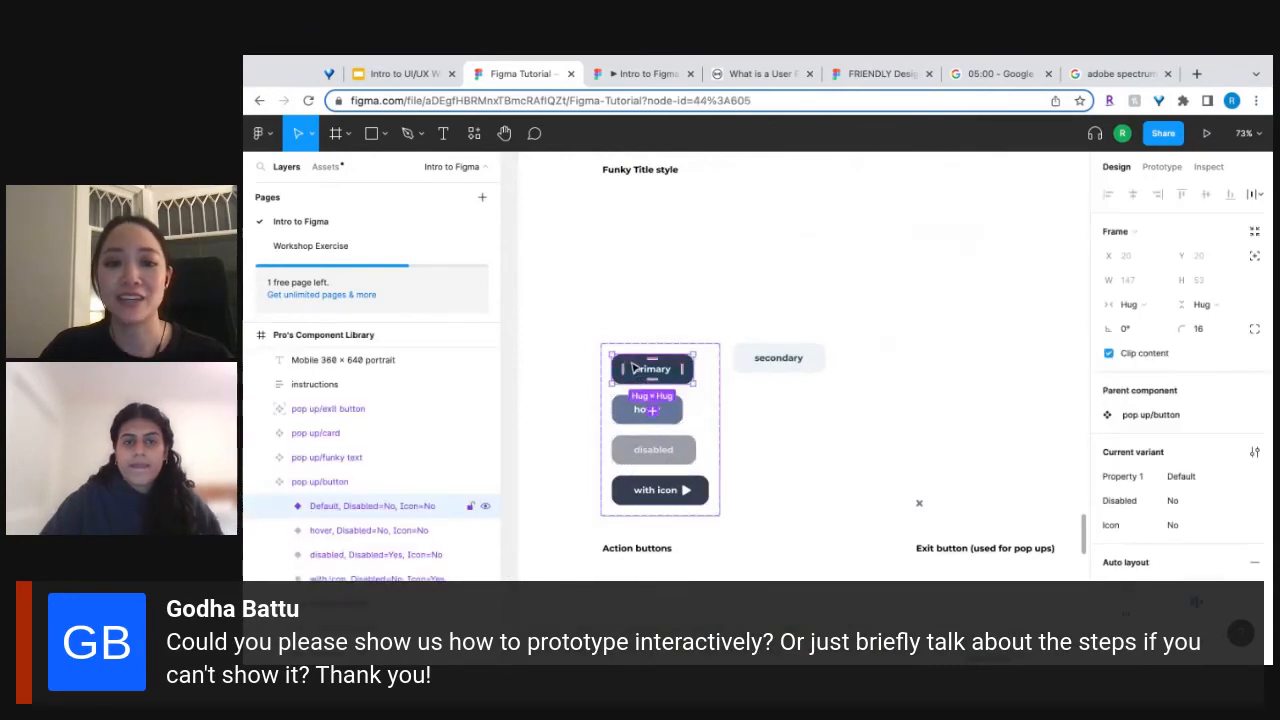
left_click_drag(629, 367, 926, 367)
key("super+z")
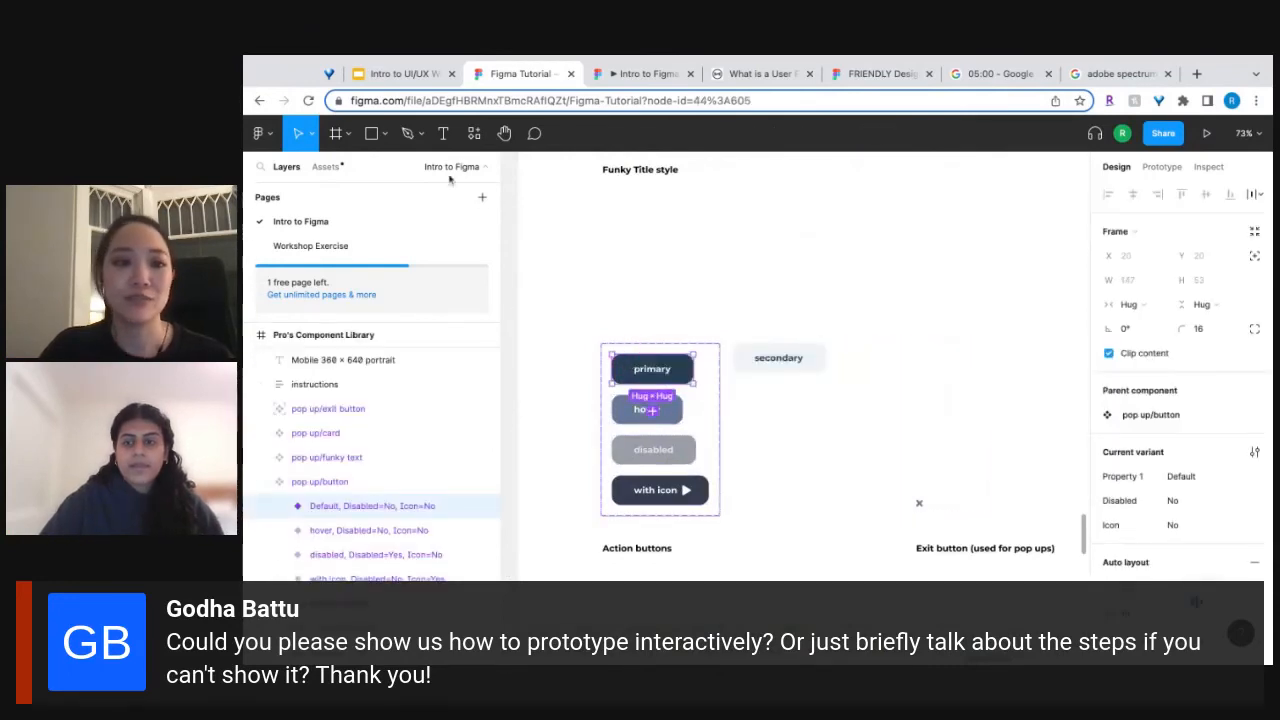
Show the local component assets and draw a new frame about 1420 × 1546 on the empty canvas beside the workshop screens.
left_click(322, 170)
scroll(868, 305, "down", 10)
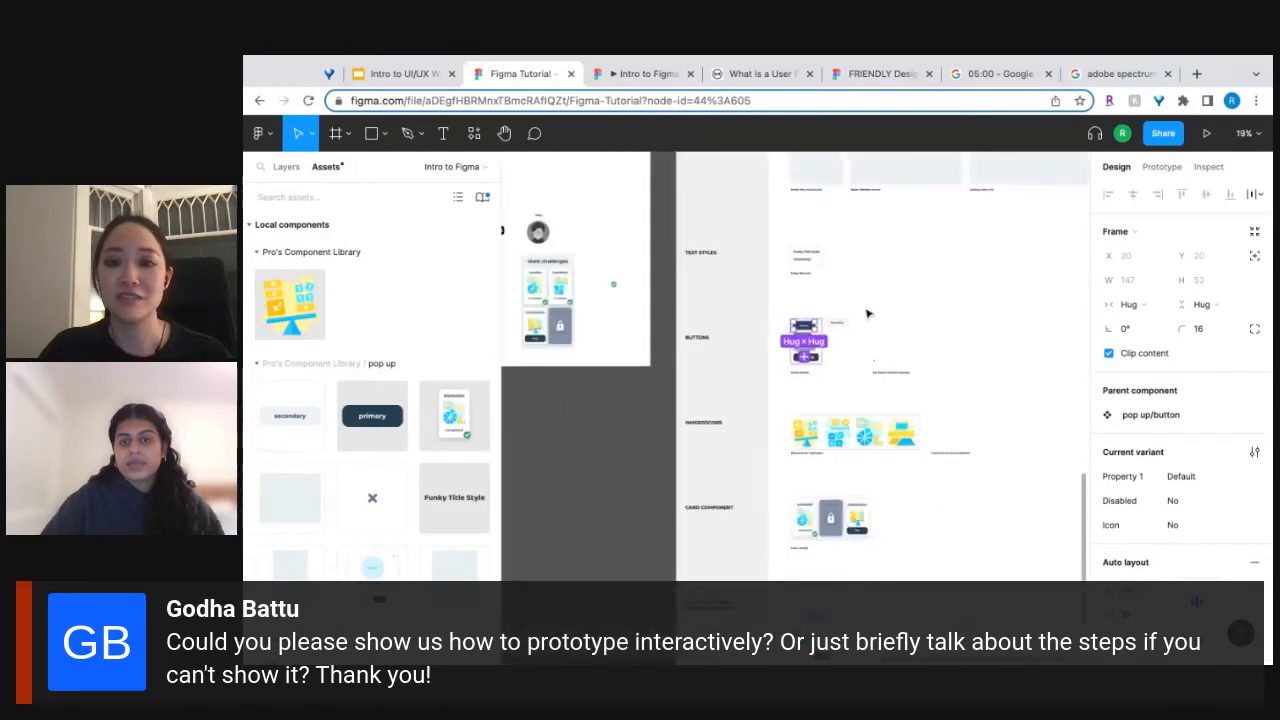
scroll(868, 314, "up", 5)
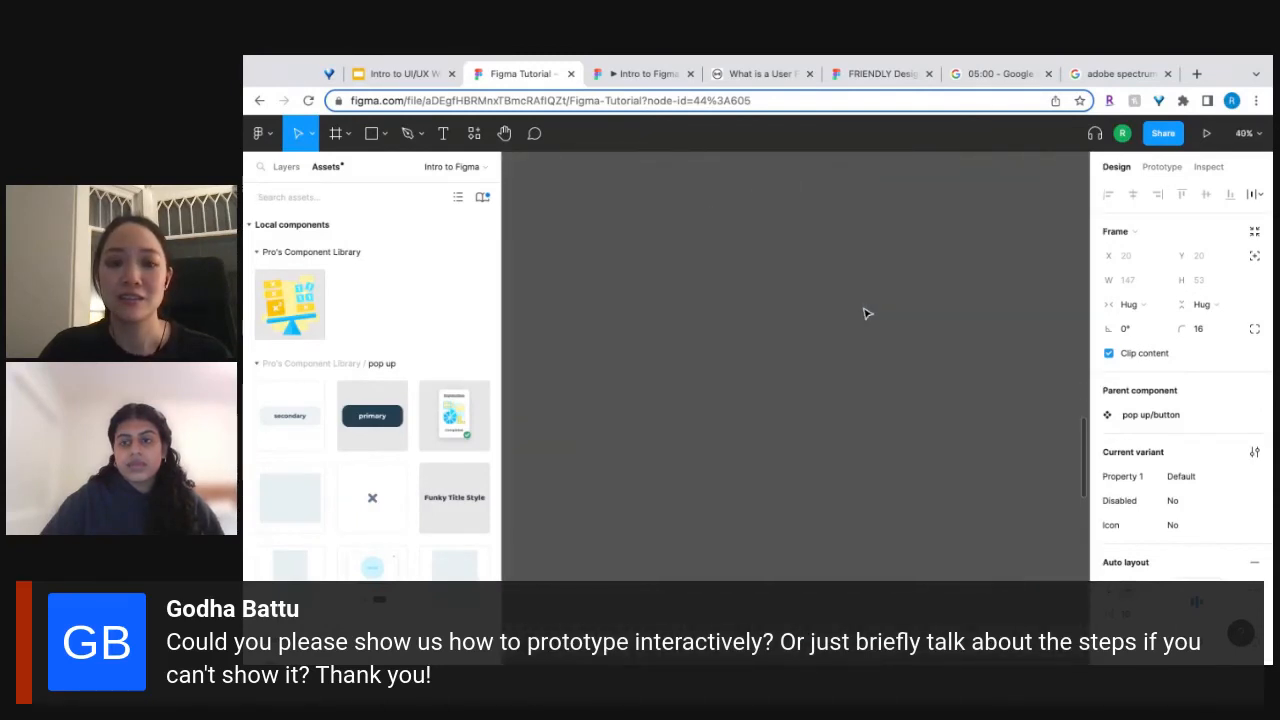
scroll(868, 314, "down", 6)
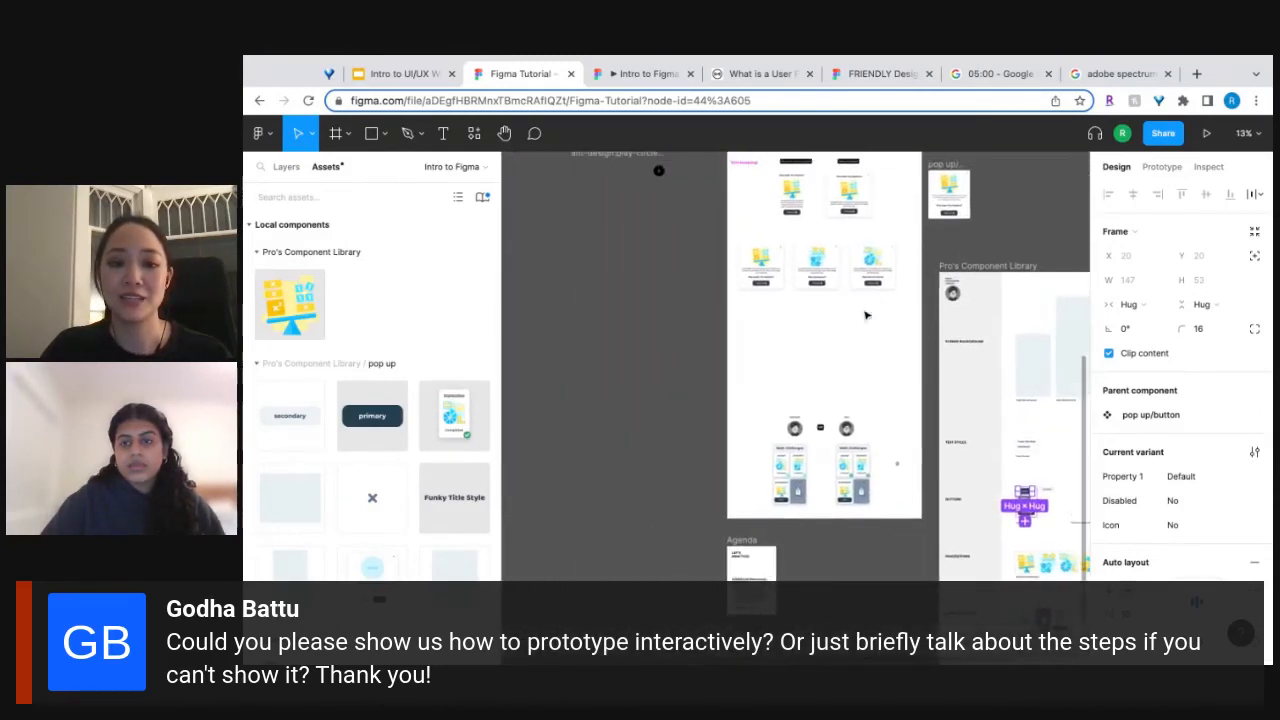
scroll(867, 315, "left", 1)
left_click(336, 134)
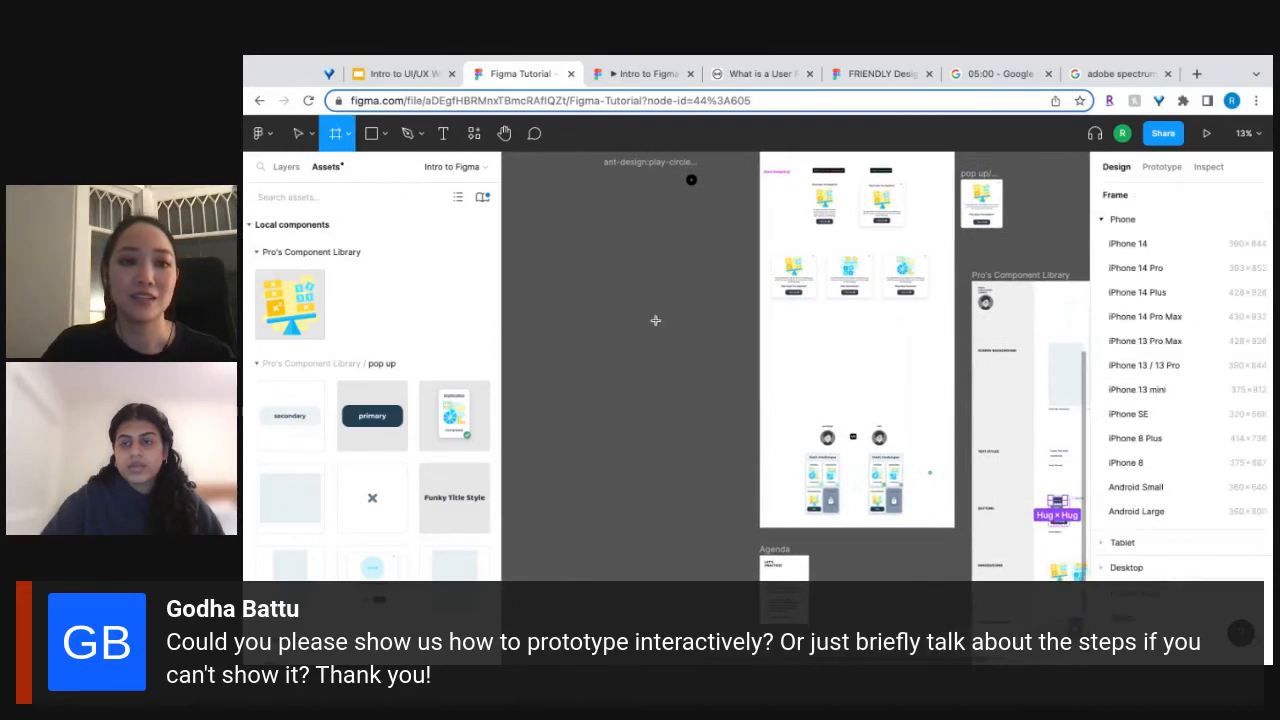
left_click_drag(566, 281, 705, 433)
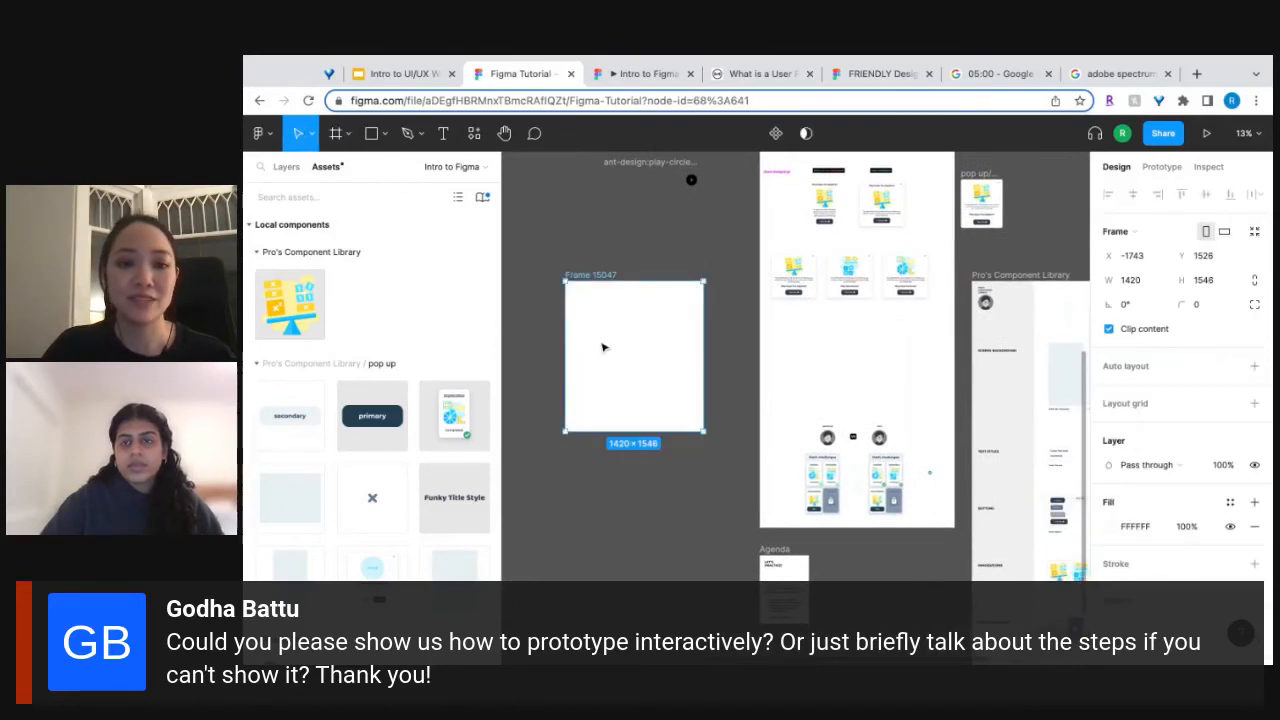
Place an instance of the primary button component in the new frame.
scroll(604, 347, "up", 6)
left_click_drag(372, 416, 716, 308)
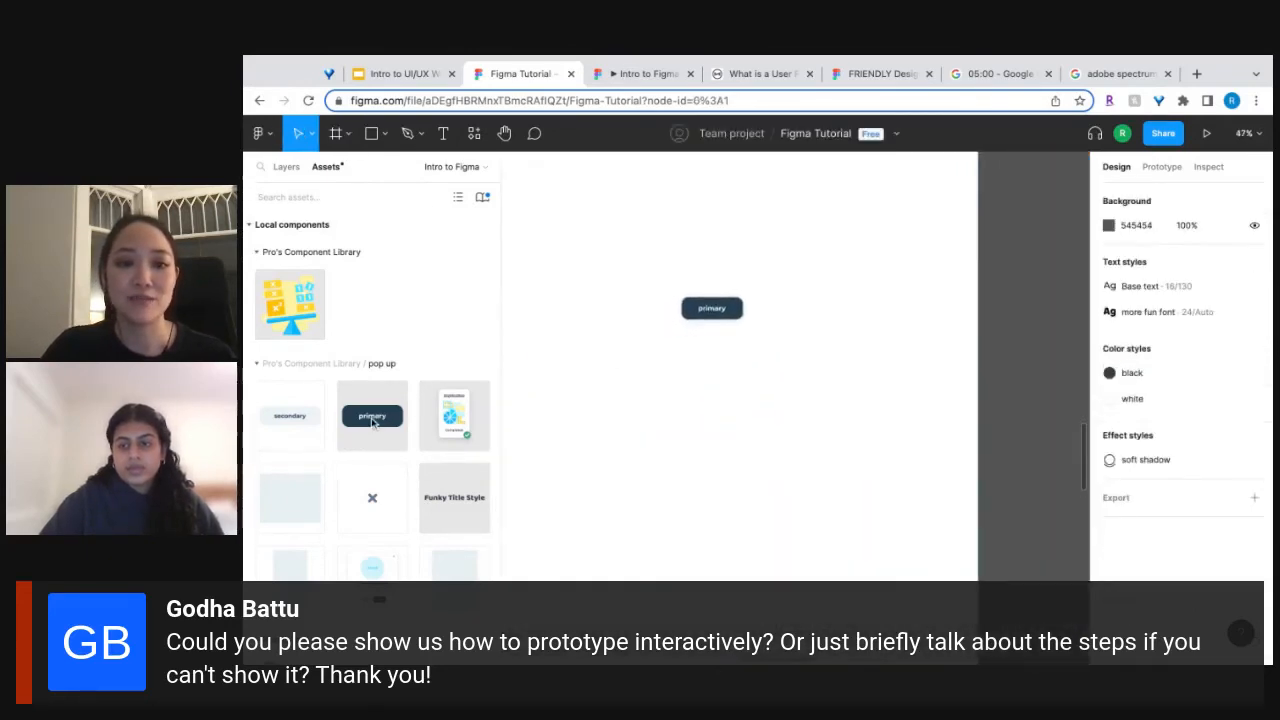
left_click(827, 359)
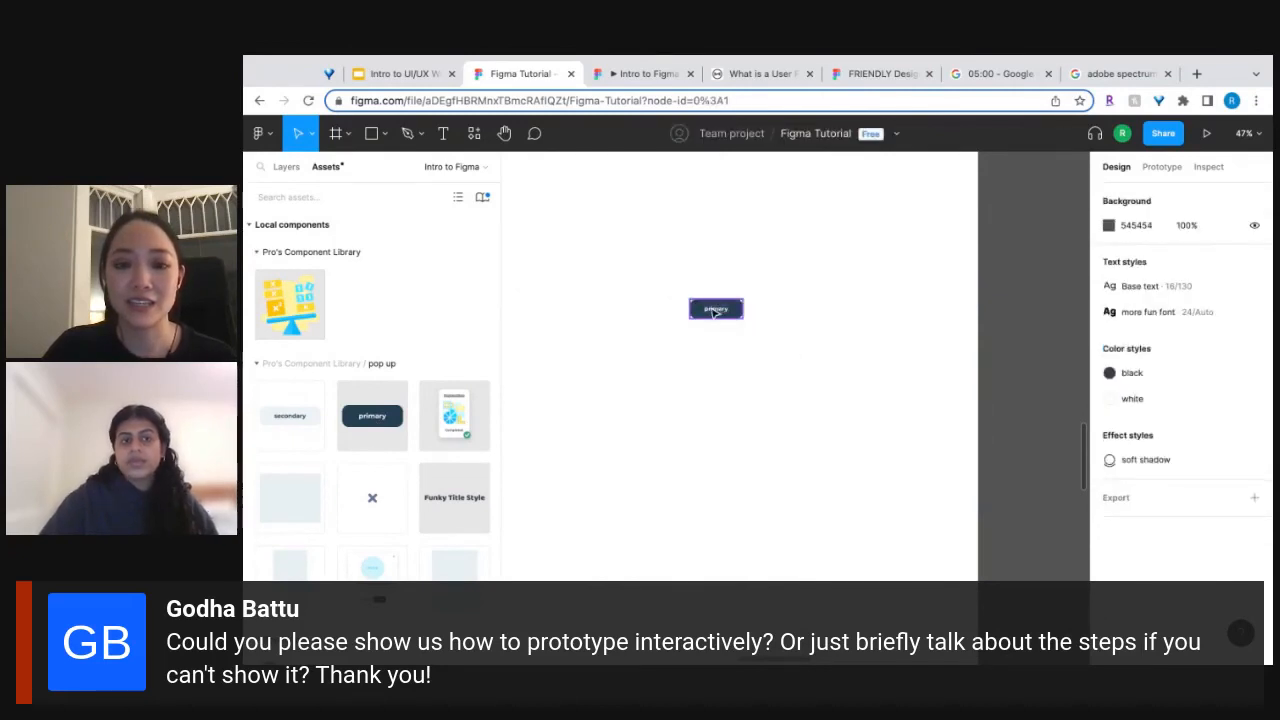
scroll(716, 310, "down", 5)
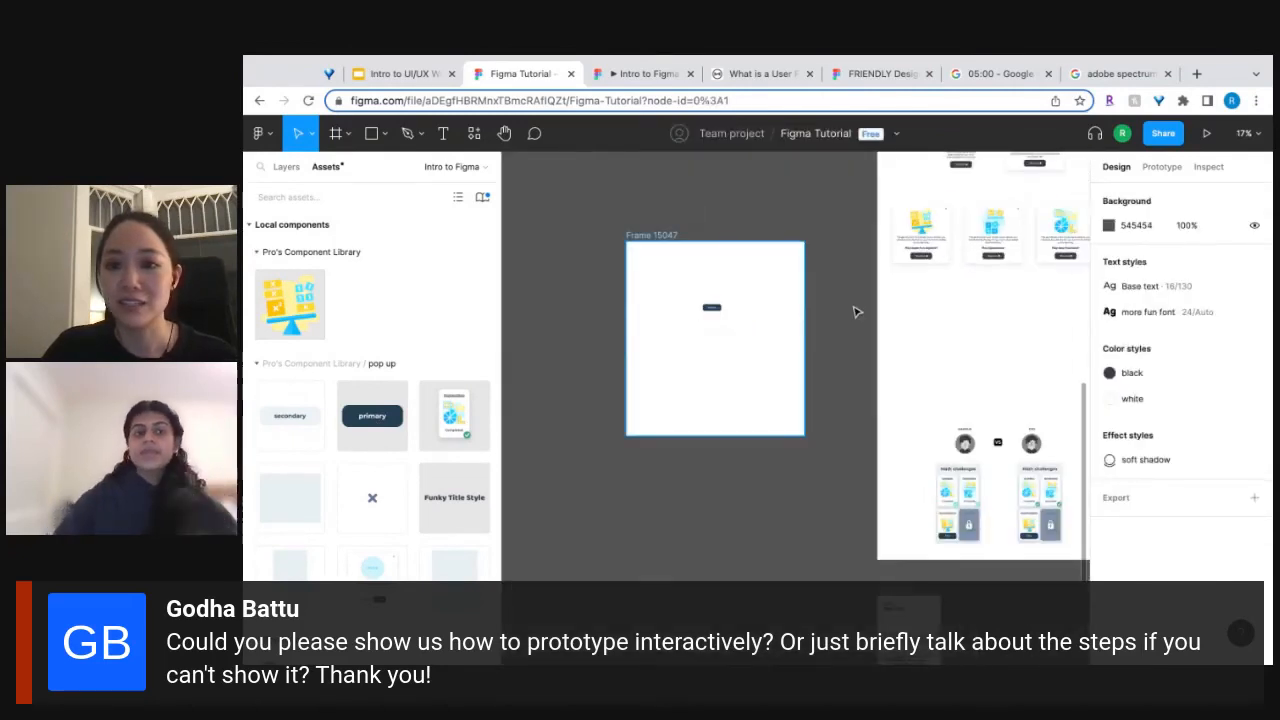
left_click(712, 308)
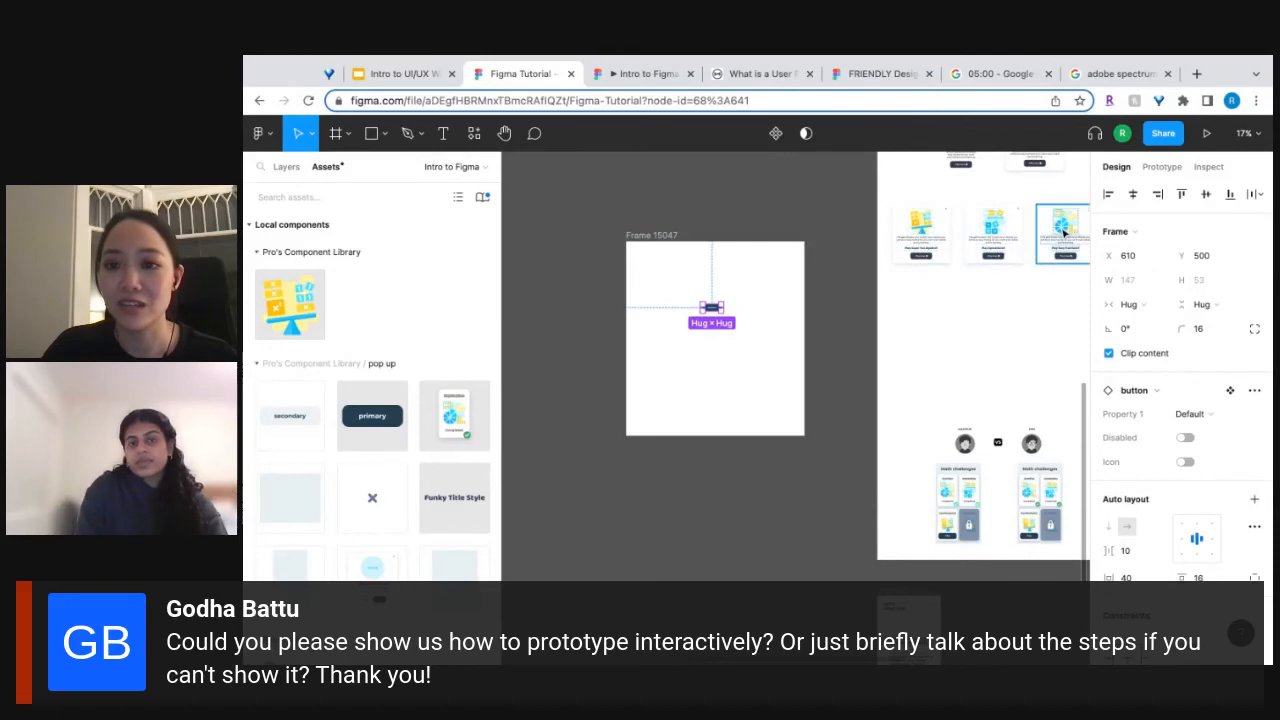
Place the "Play Easy fractions?" pop-up in the new frame and delete the primary button instance there.
left_click_drag(1064, 232, 646, 317)
scroll(693, 366, "up", 6)
scroll(701, 375, "down", 4)
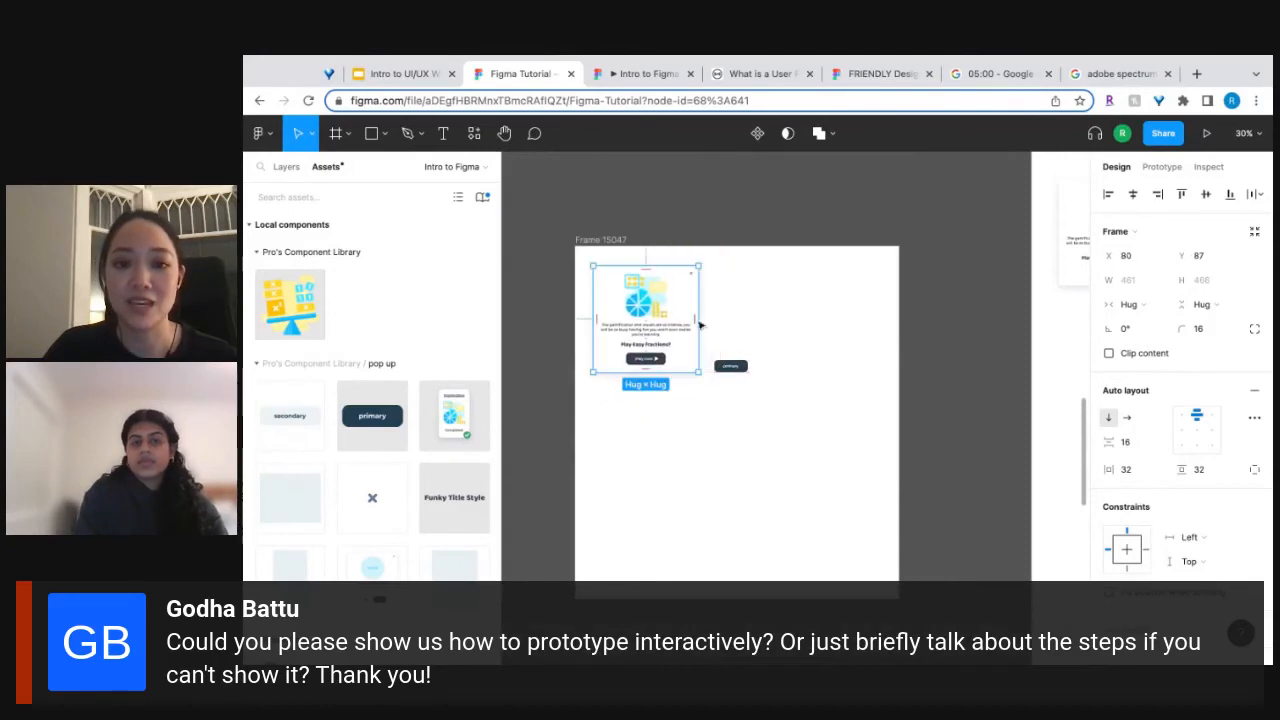
left_click(730, 366)
key("Delete")
Try duplicating the "Play Easy fractions?" pop-up inside the same frame, and undo it.
scroll(648, 374, "up", 3)
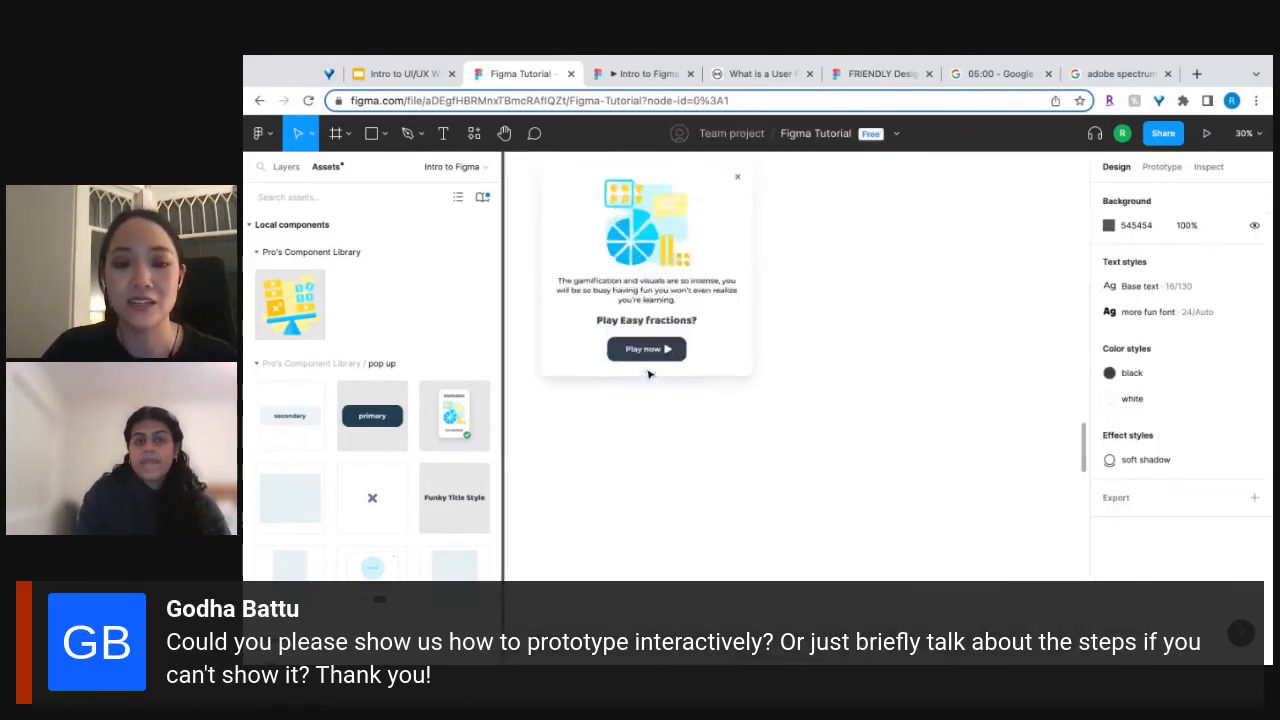
scroll(648, 374, "up", 5)
left_click(641, 356)
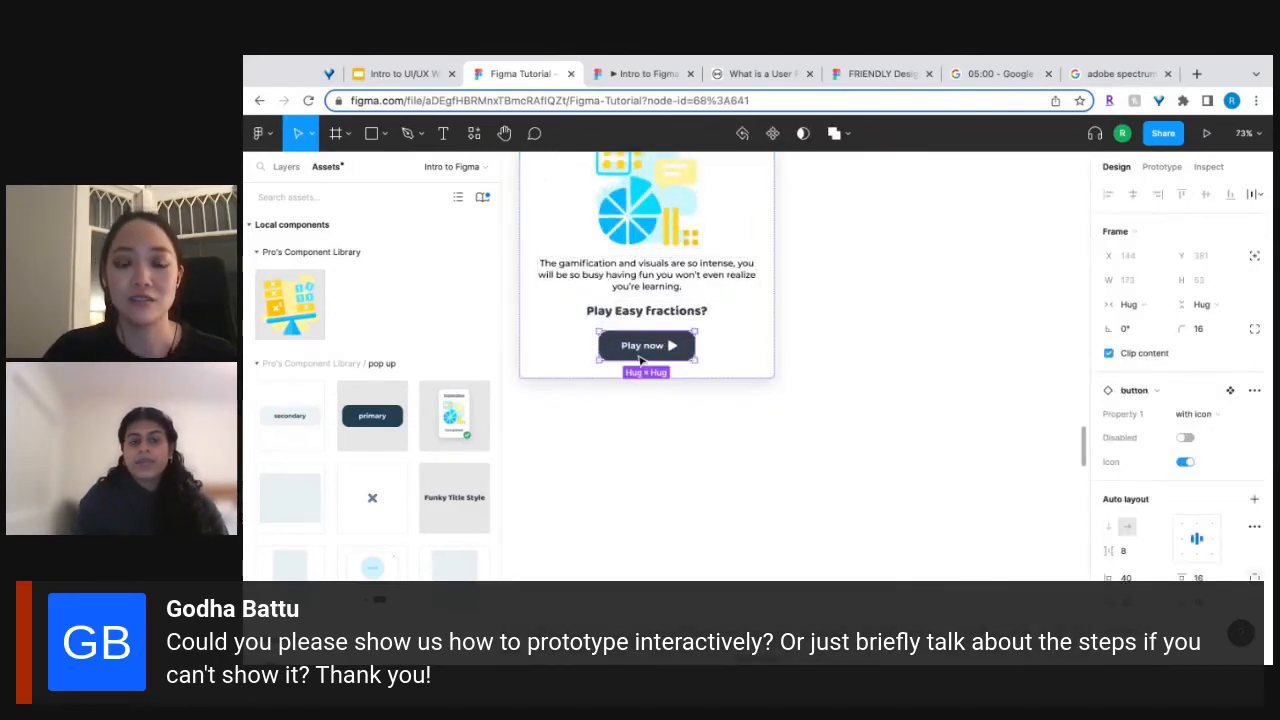
scroll(641, 360, "down", 5)
left_click(680, 301)
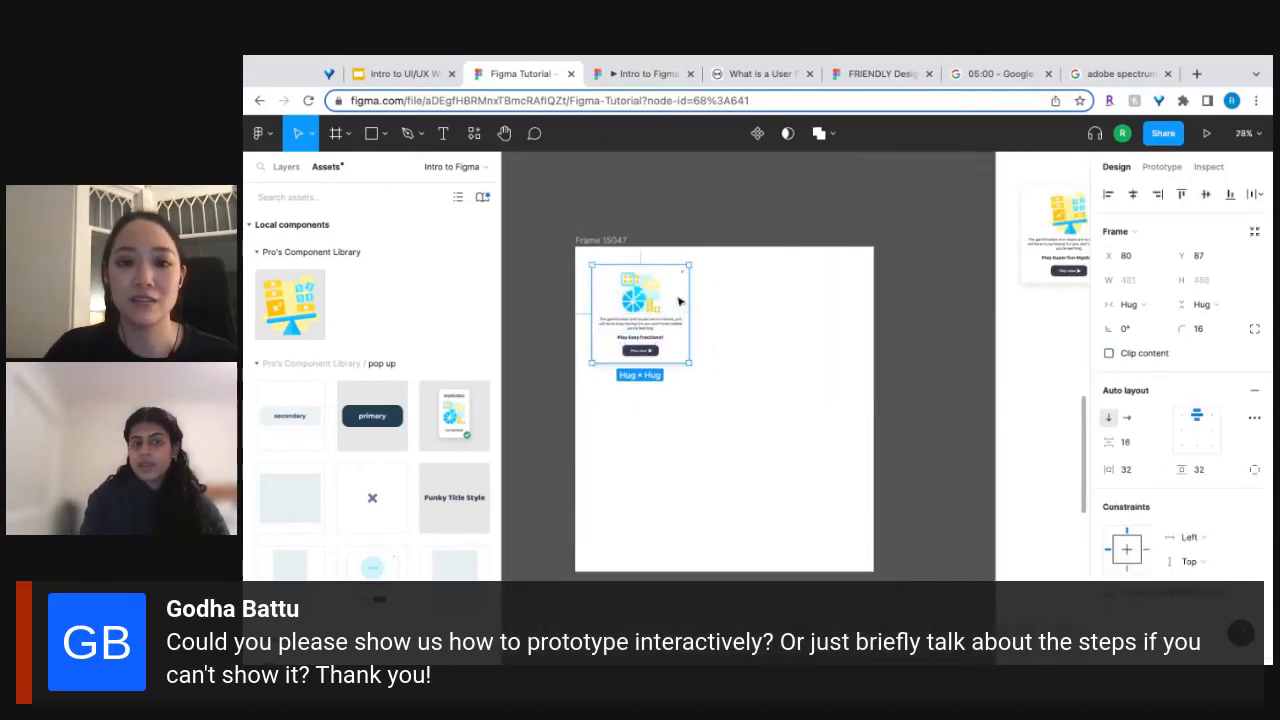
key("super+d")
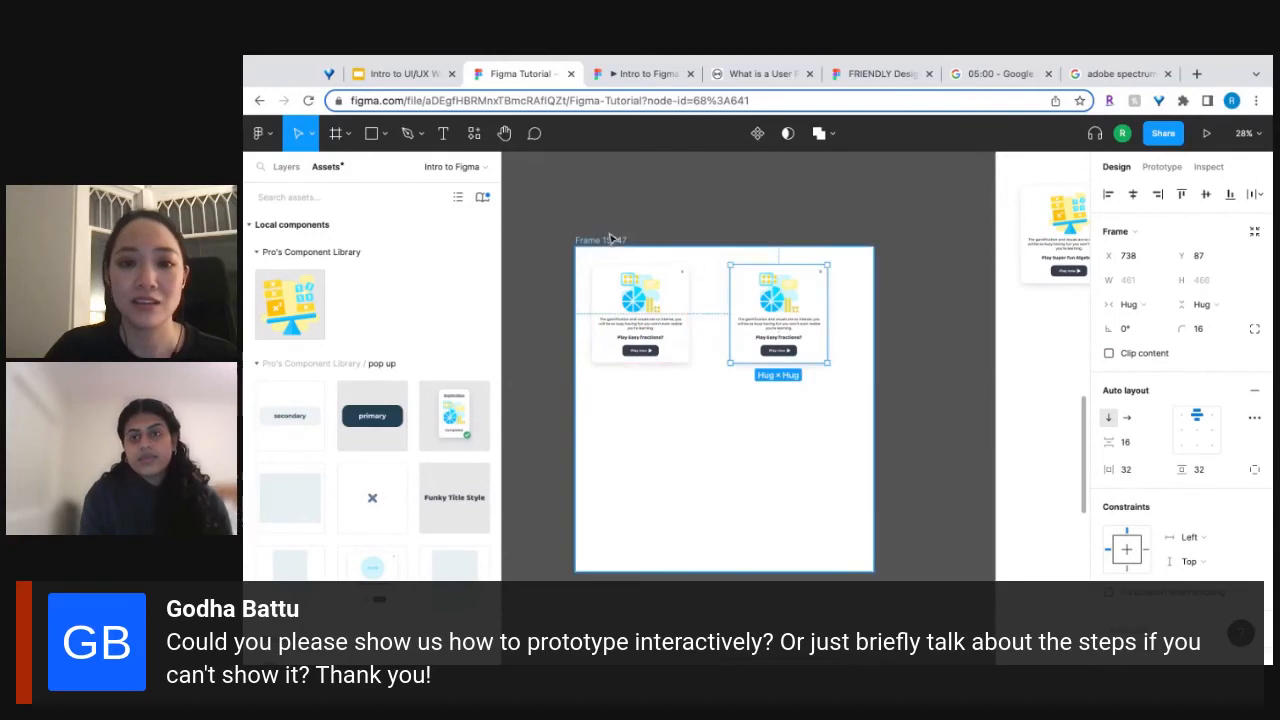
key("super+z")
Shrink the pop-up's frame to about 622 × 680 and place a duplicate of the frame beside it.
left_click(856, 568)
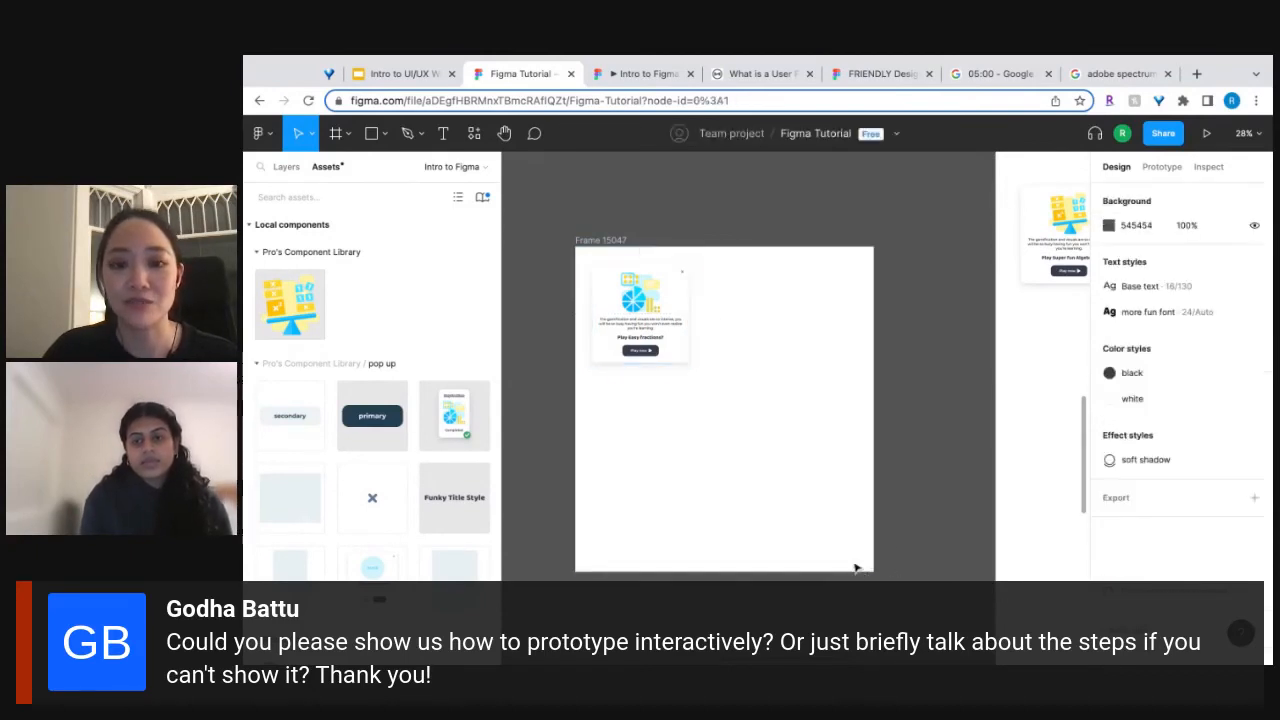
left_click(605, 238)
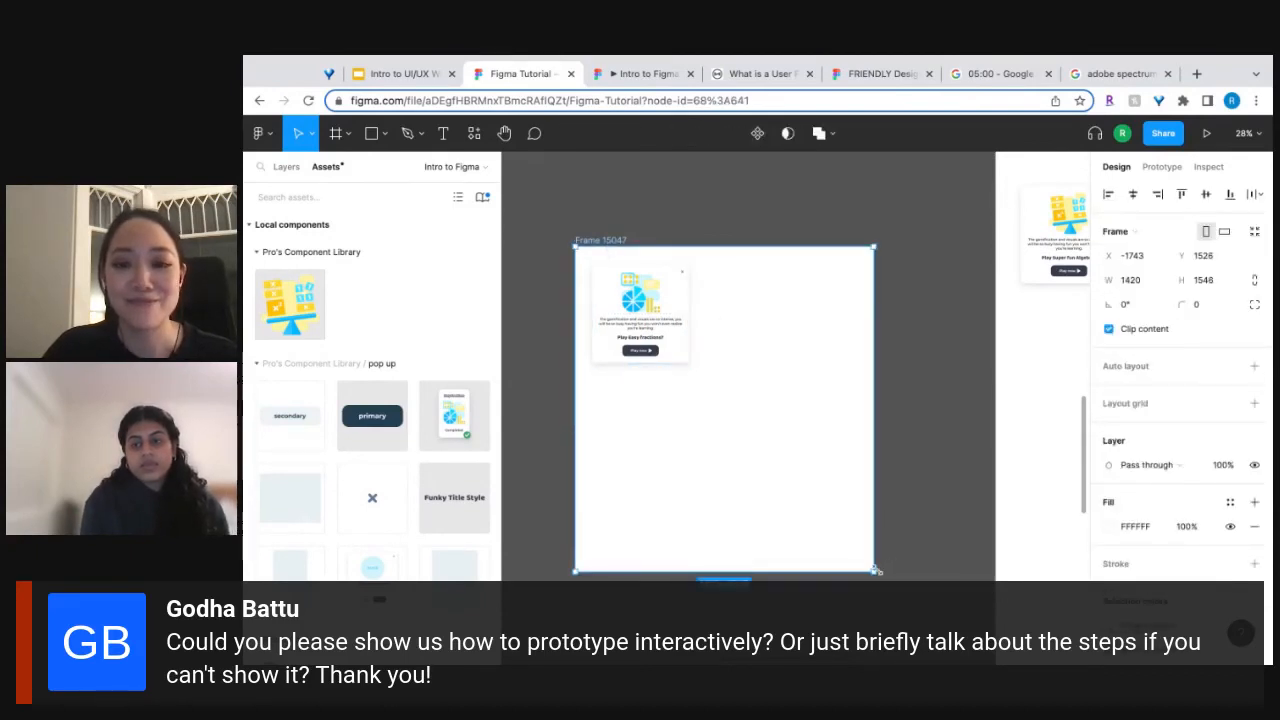
left_click_drag(876, 570, 706, 390)
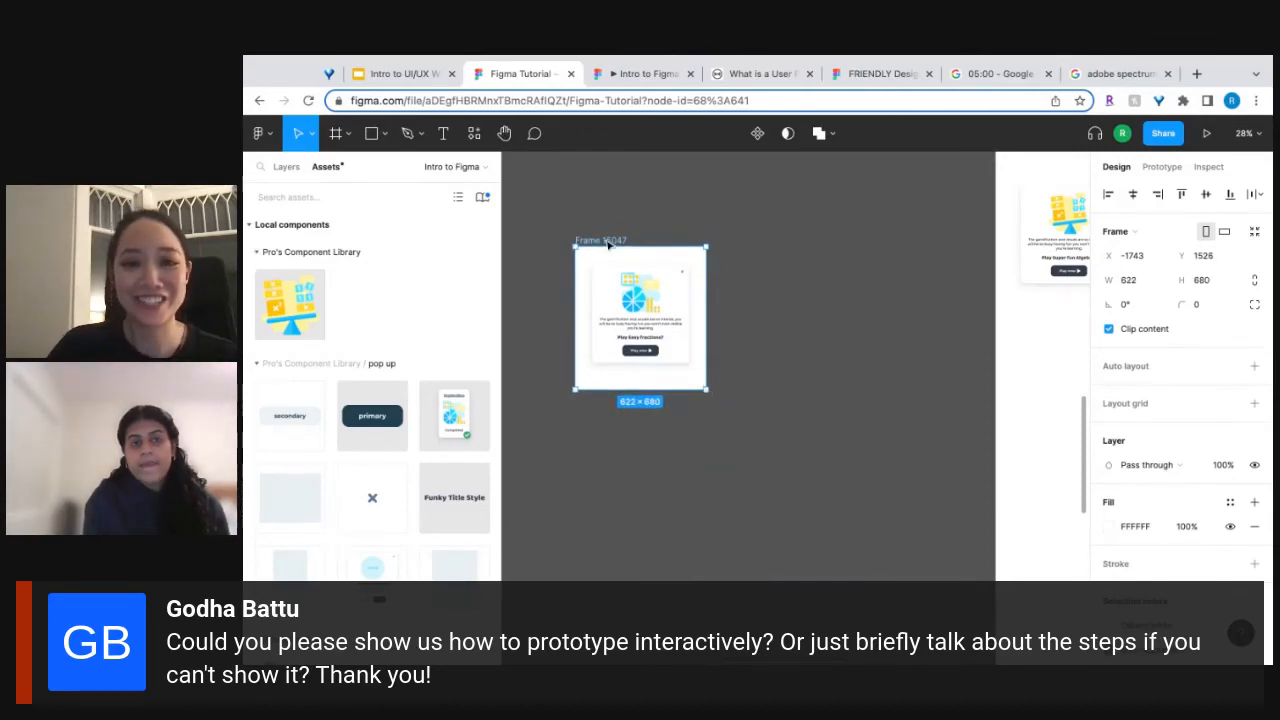
left_click_drag(608, 243, 810, 243)
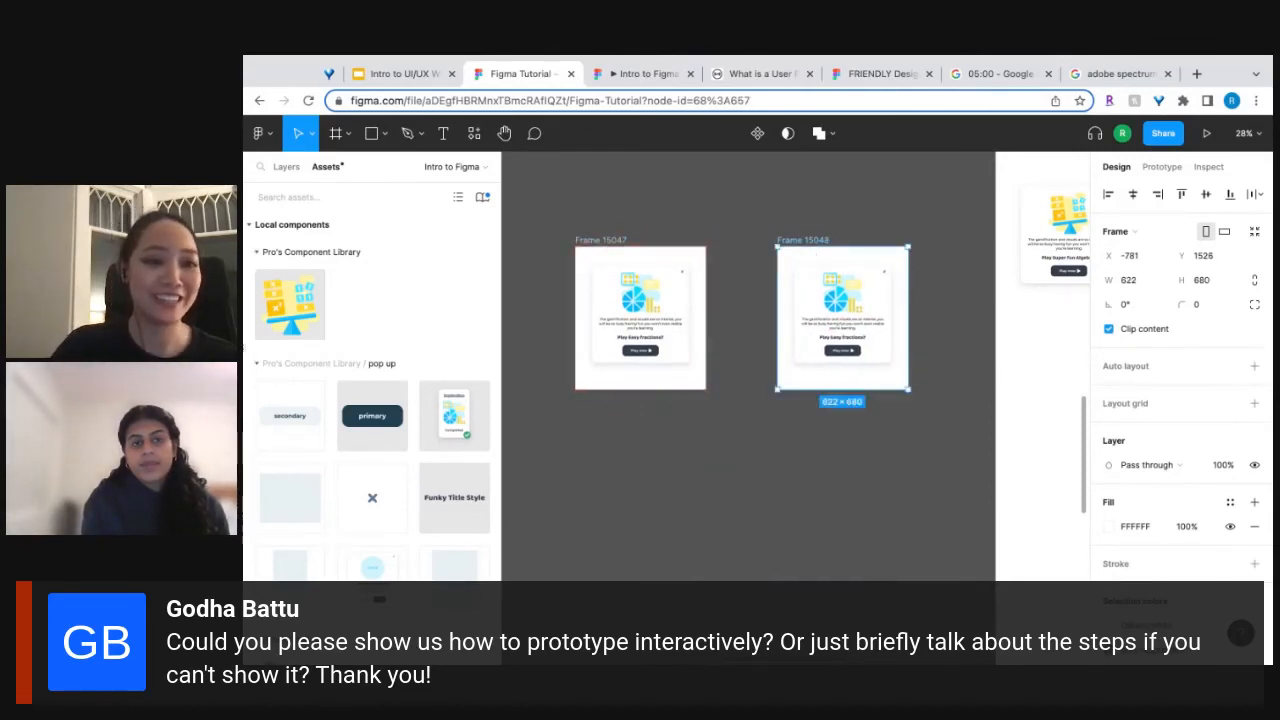
left_click(1262, 315)
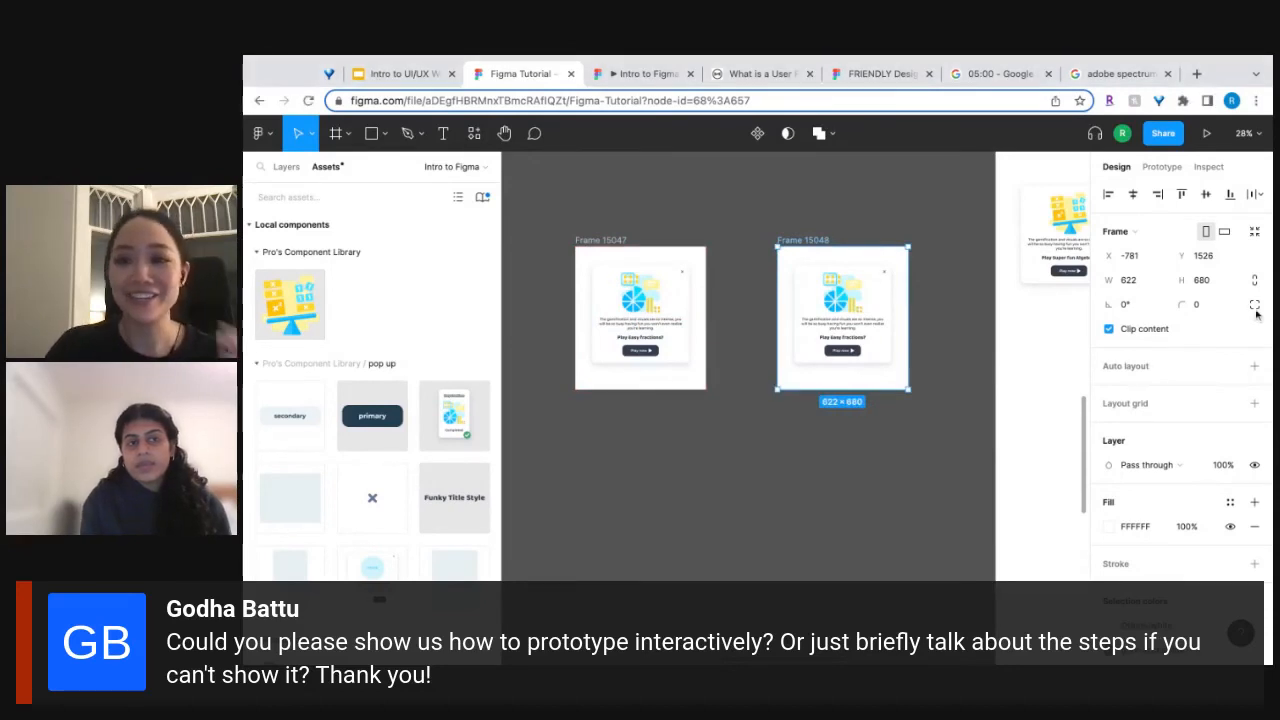
left_click(598, 237)
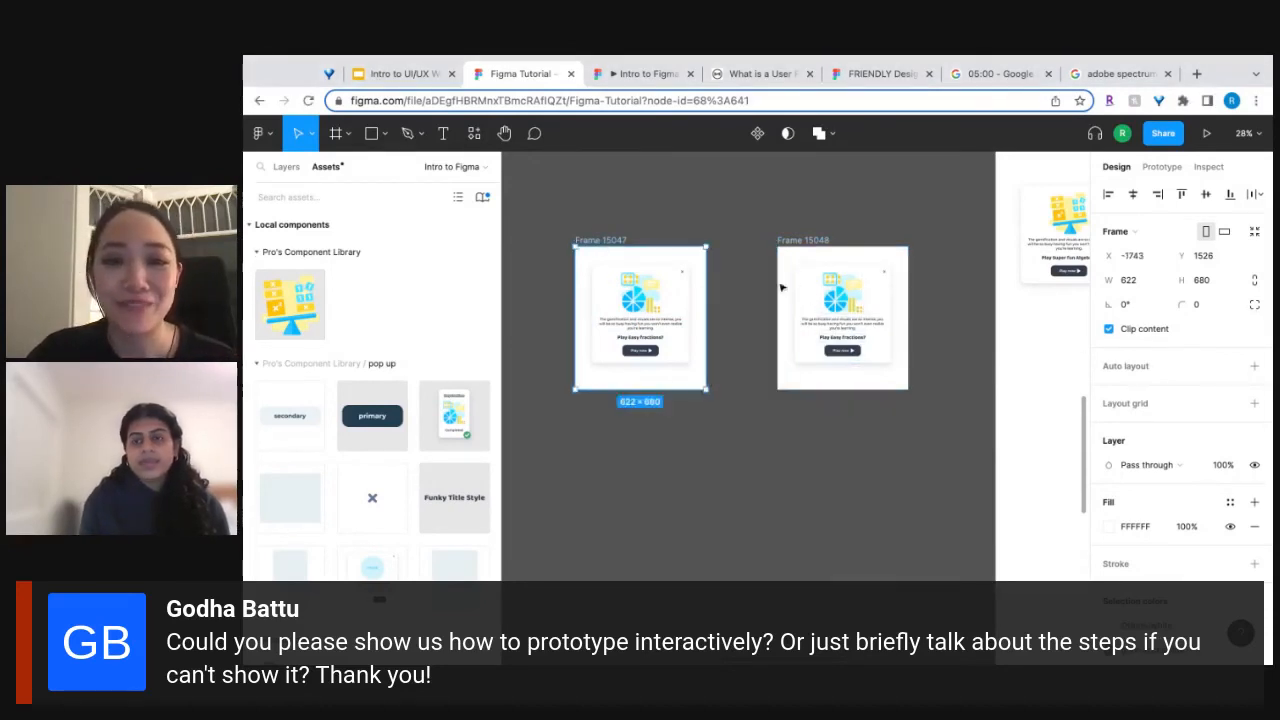
Try the hover variant on the Play now button in the duplicate frame, and restore its variant with icon.
double_click(851, 354)
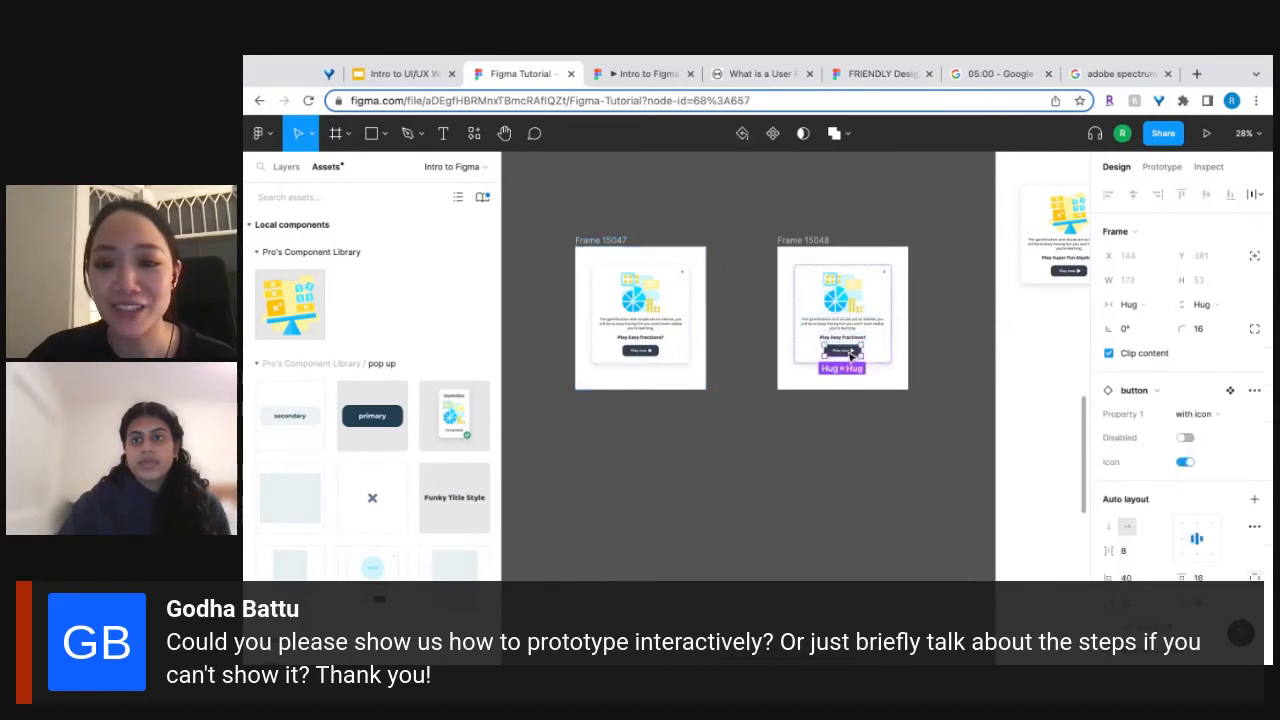
scroll(864, 359, "up", 5)
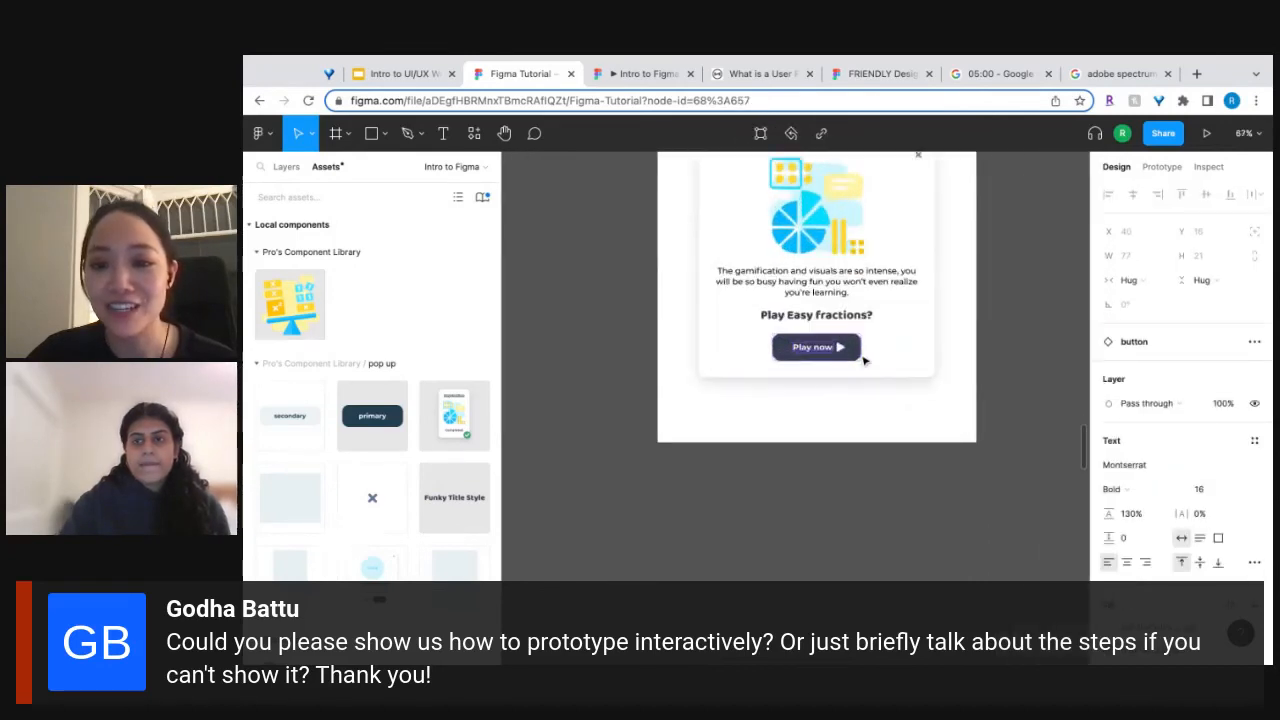
left_click(860, 358)
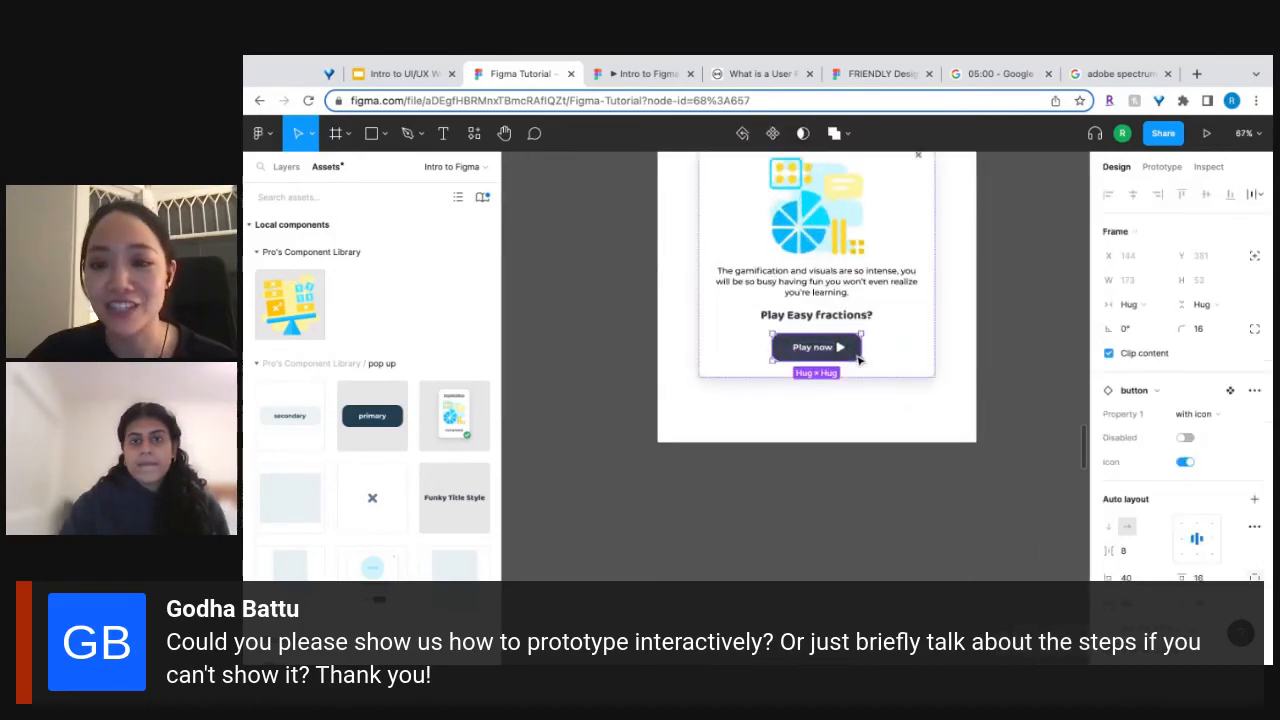
left_click(1193, 414)
left_click(1198, 378)
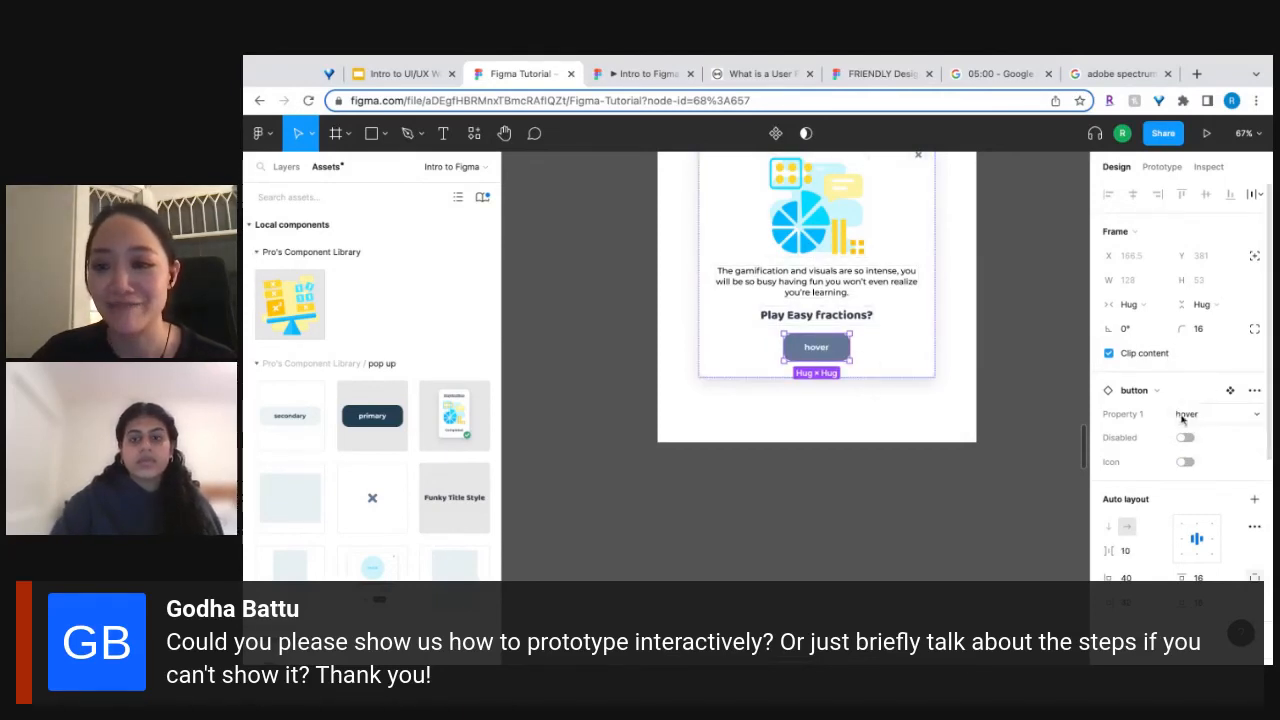
left_click(1185, 462)
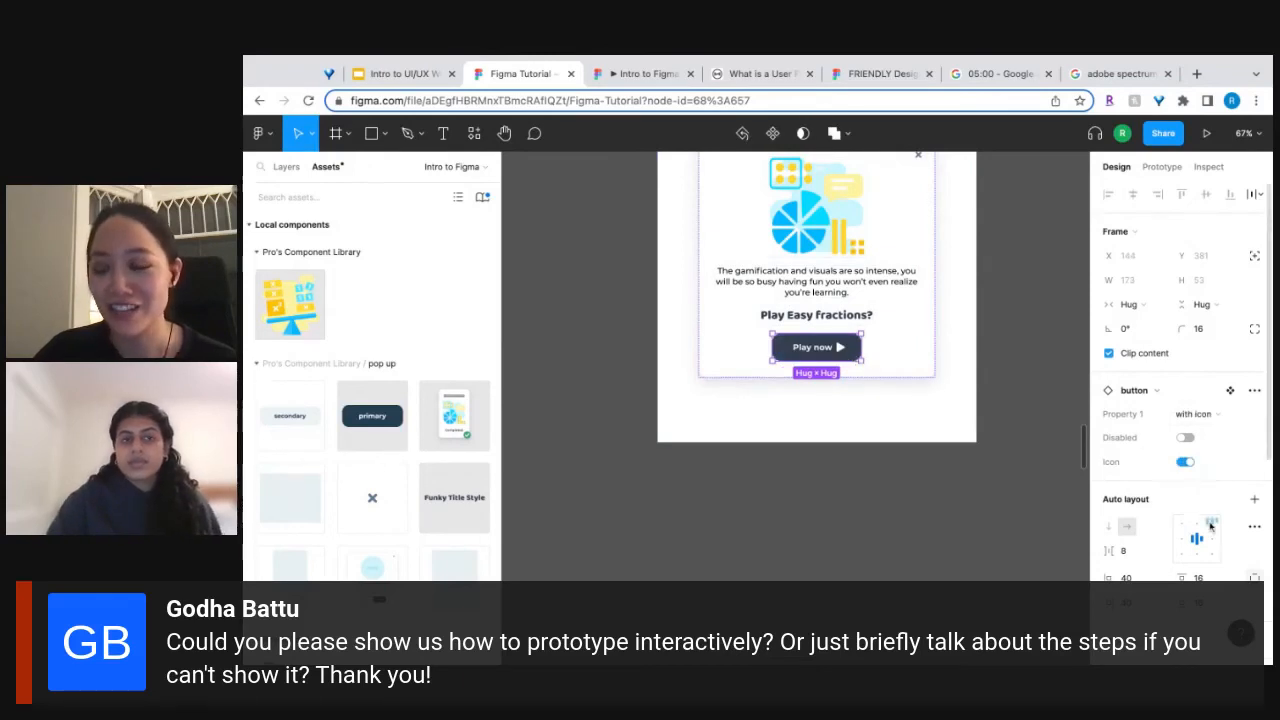
Lighten the fill of the duplicate frame's Play now button to 53627A and bring both frames into view.
scroll(1211, 523, "down", 5)
left_click(1108, 544)
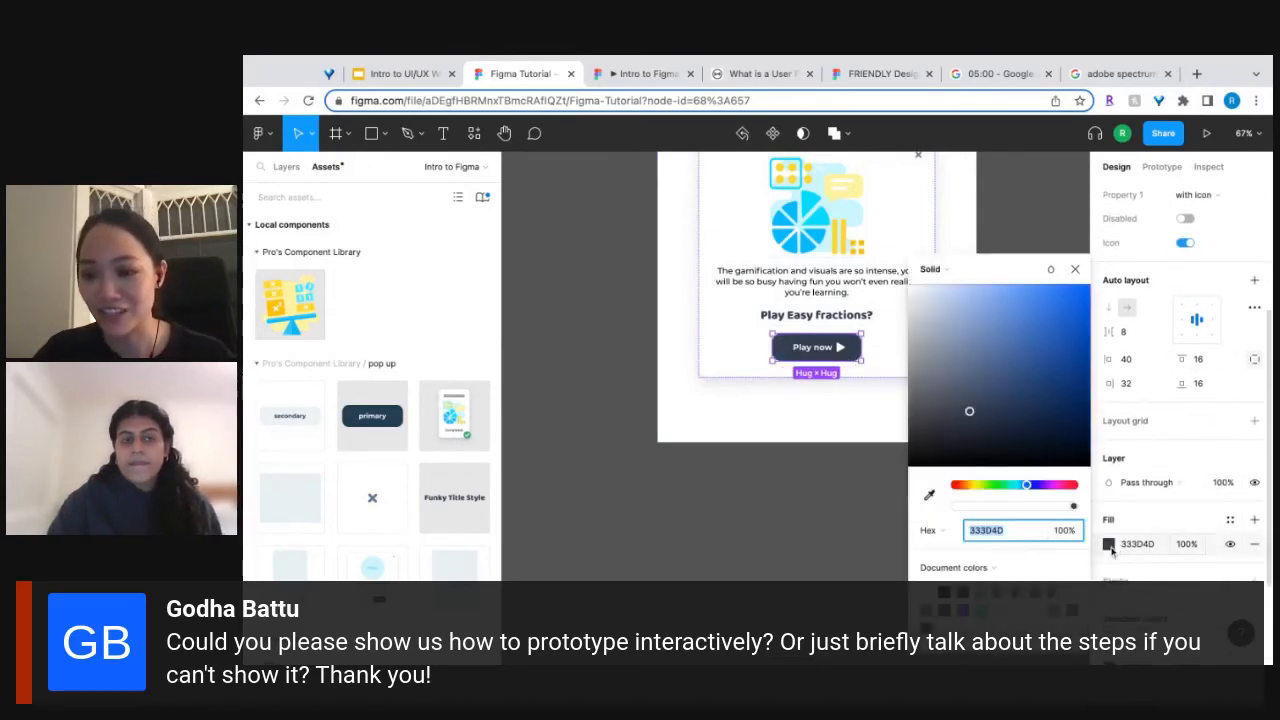
left_click_drag(969, 408, 966, 379)
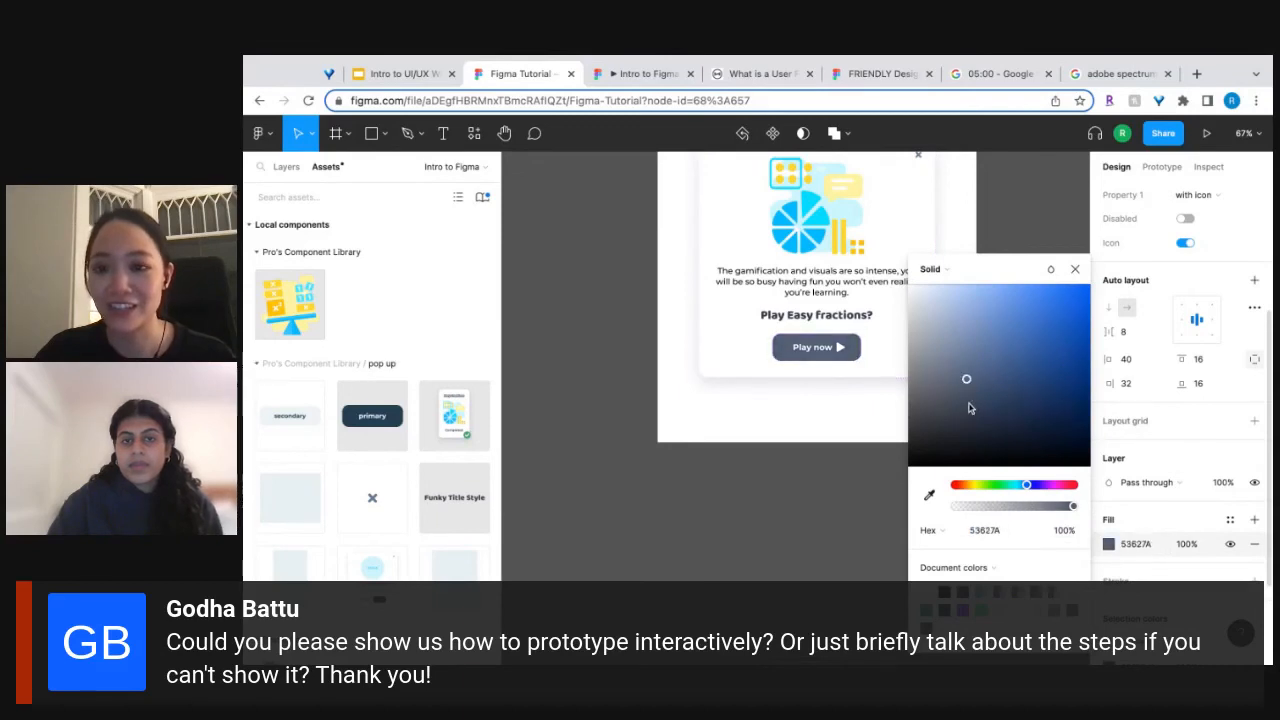
left_click(1075, 270)
left_click(804, 524)
key("shift+1")
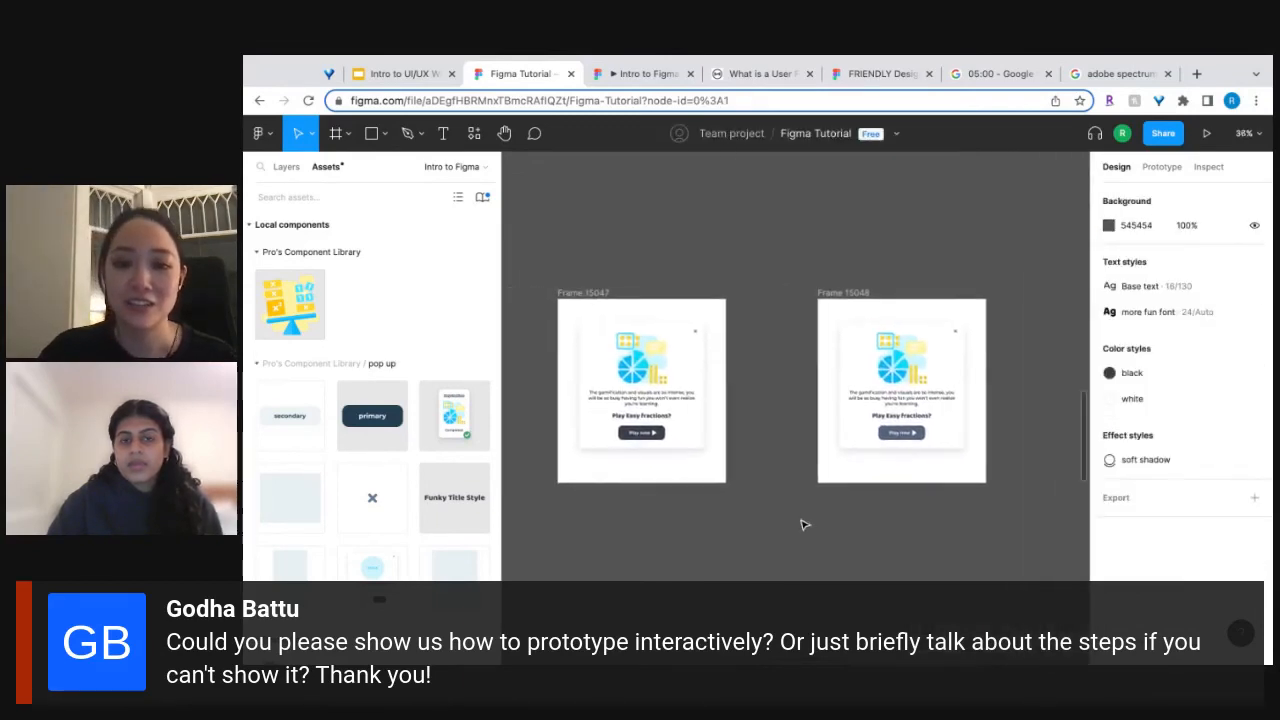
Make the original pop-up frame a prototype flow starting point.
left_click(612, 295)
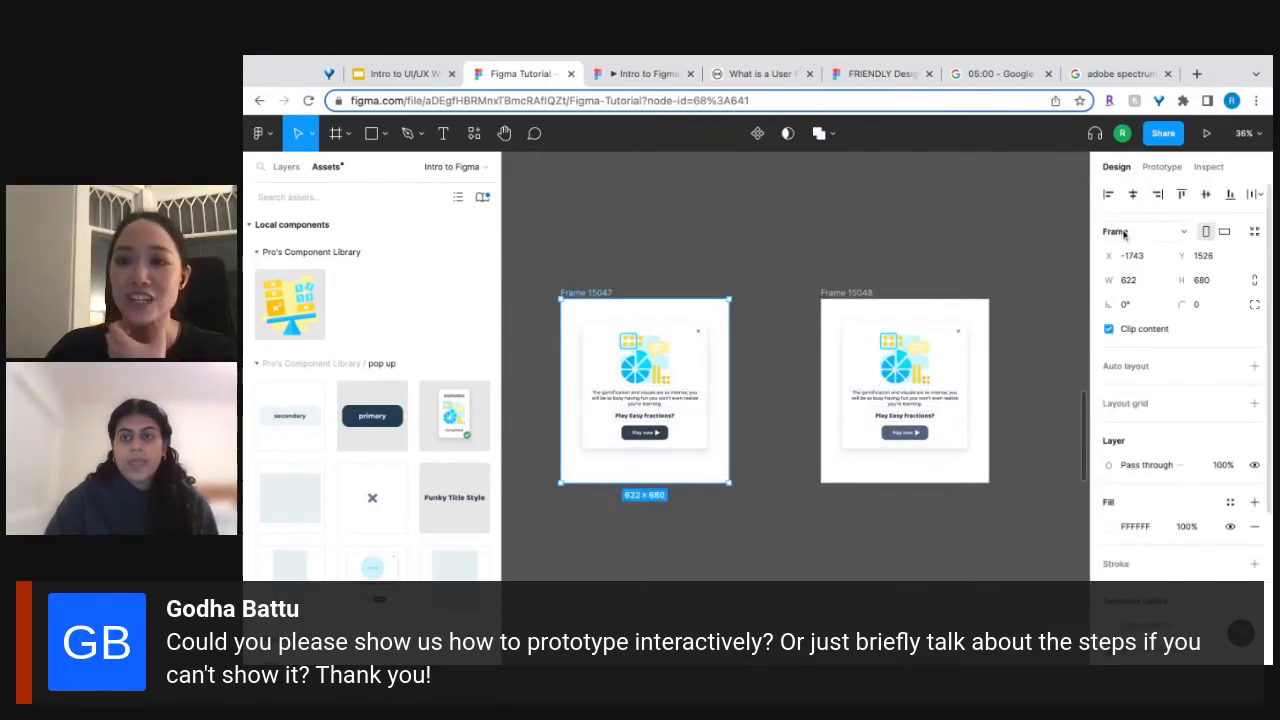
left_click(1162, 168)
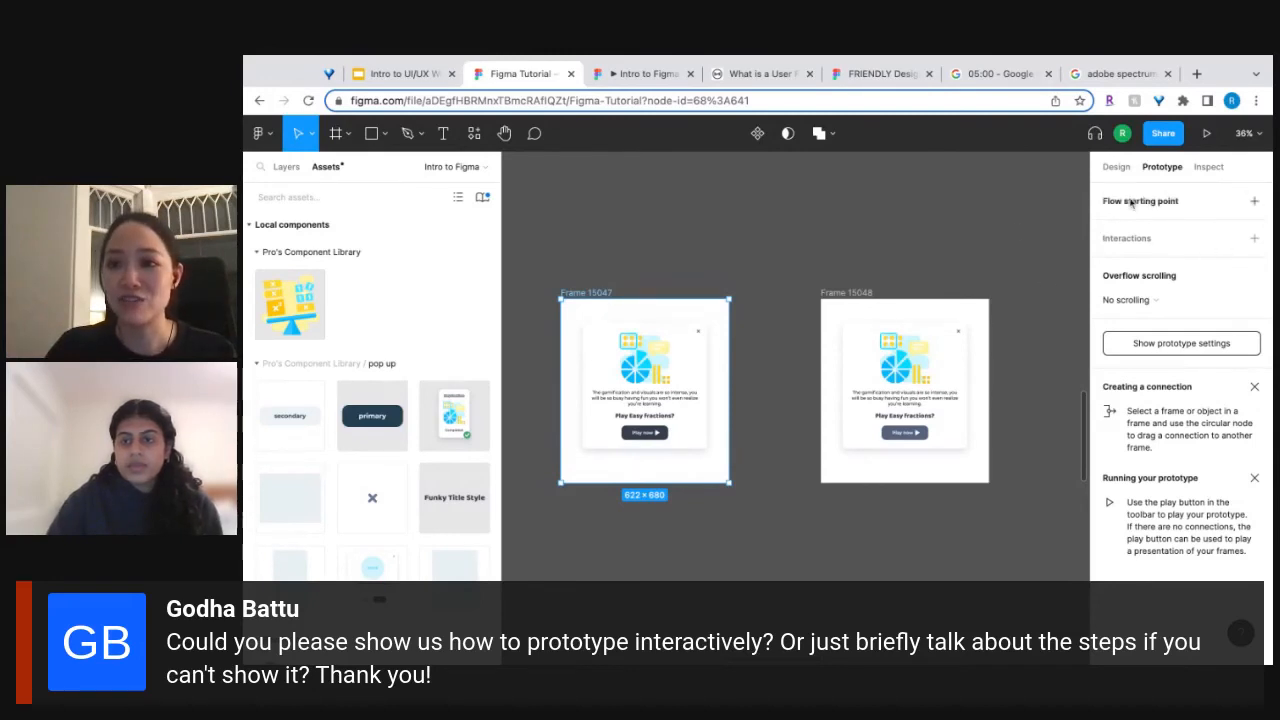
left_click(1254, 202)
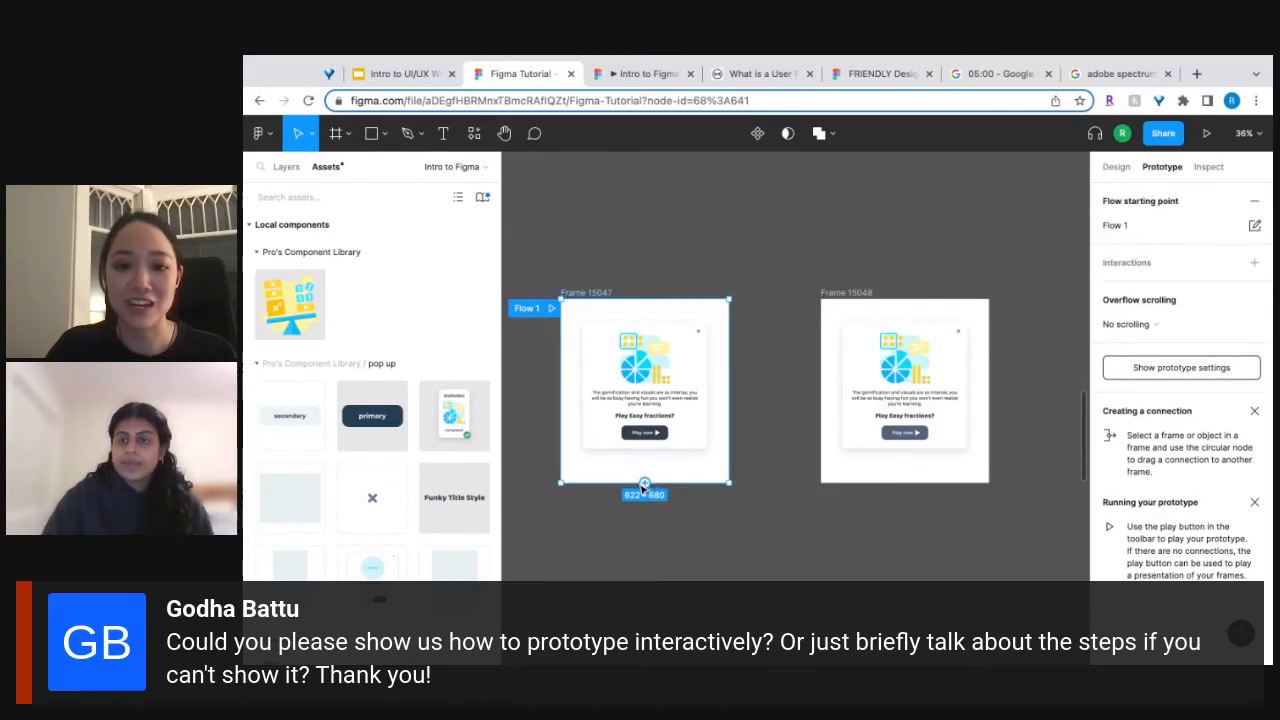
Connect the original pop-up frame to its duplicate with a While hovering interaction that uses Navigate to.
left_click_drag(644, 484, 848, 430)
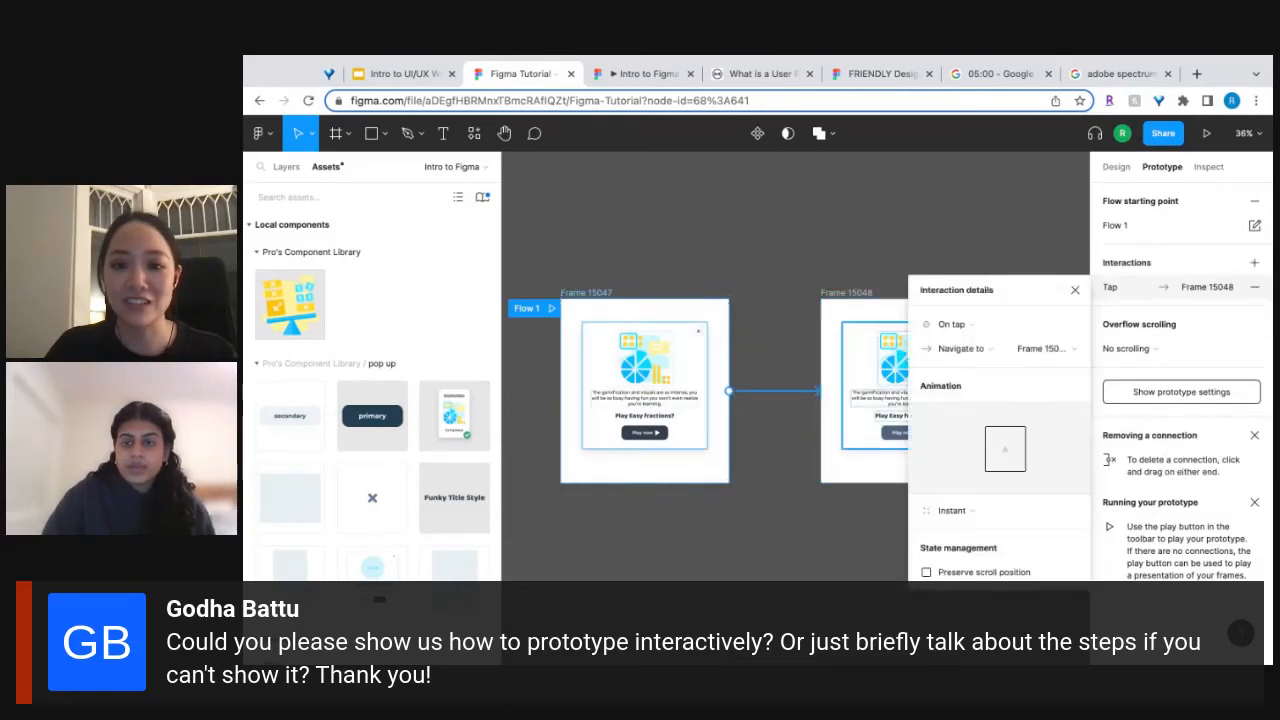
left_click(952, 325)
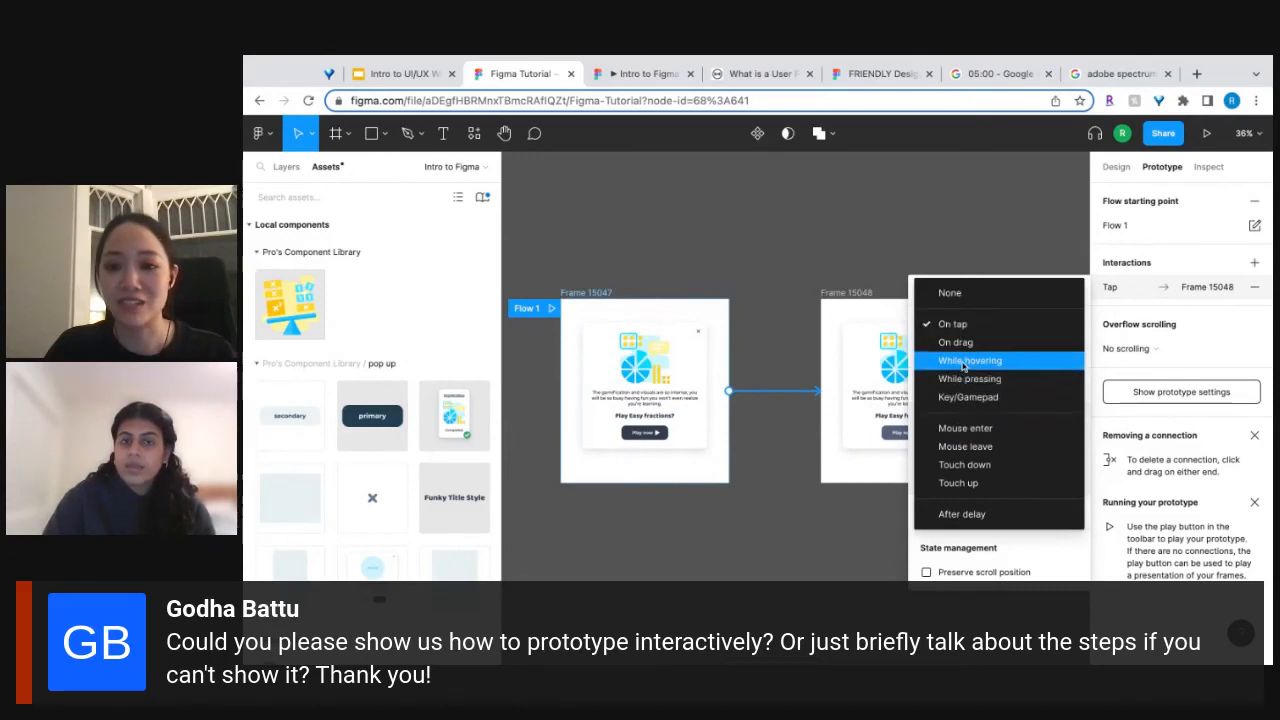
left_click(964, 361)
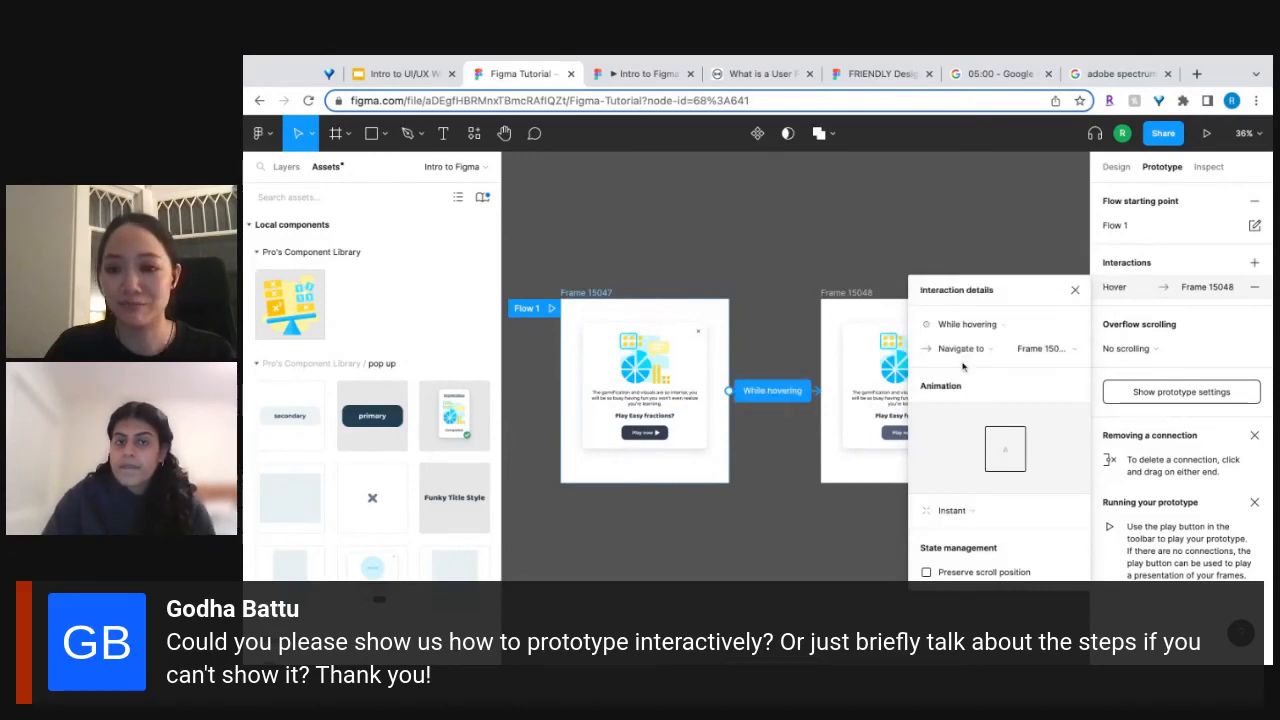
left_click(964, 350)
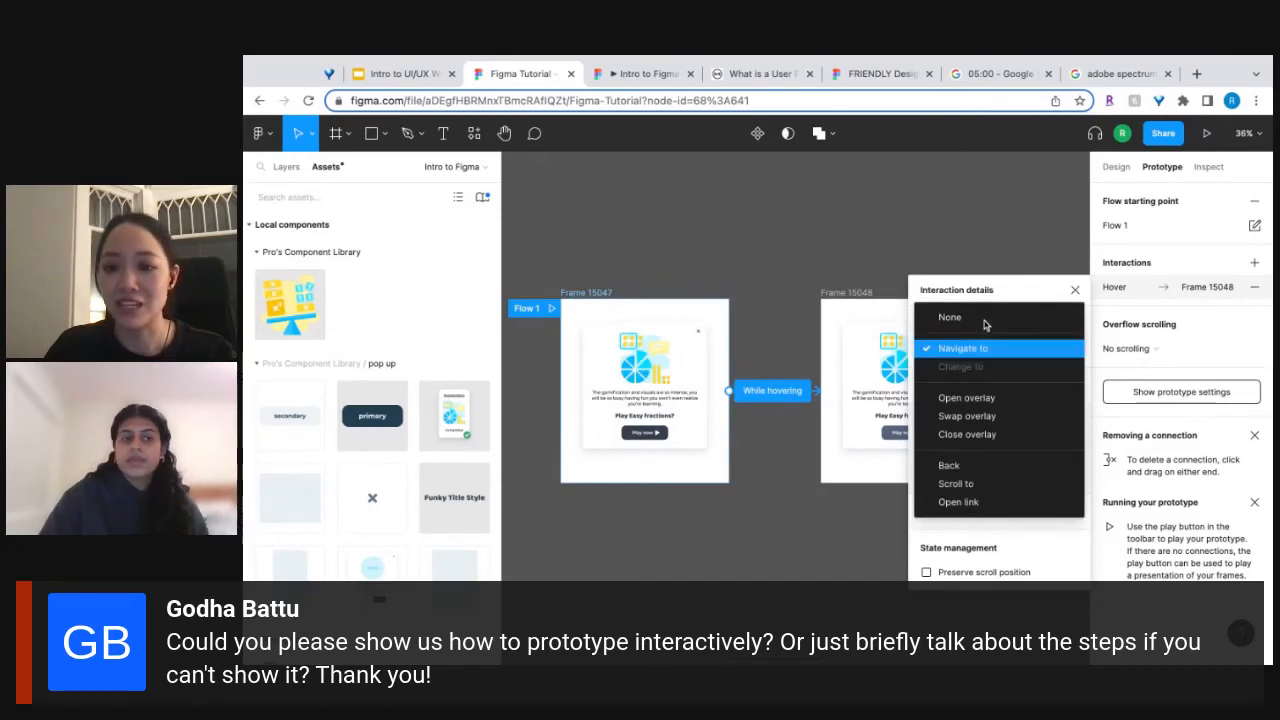
left_click(1018, 279)
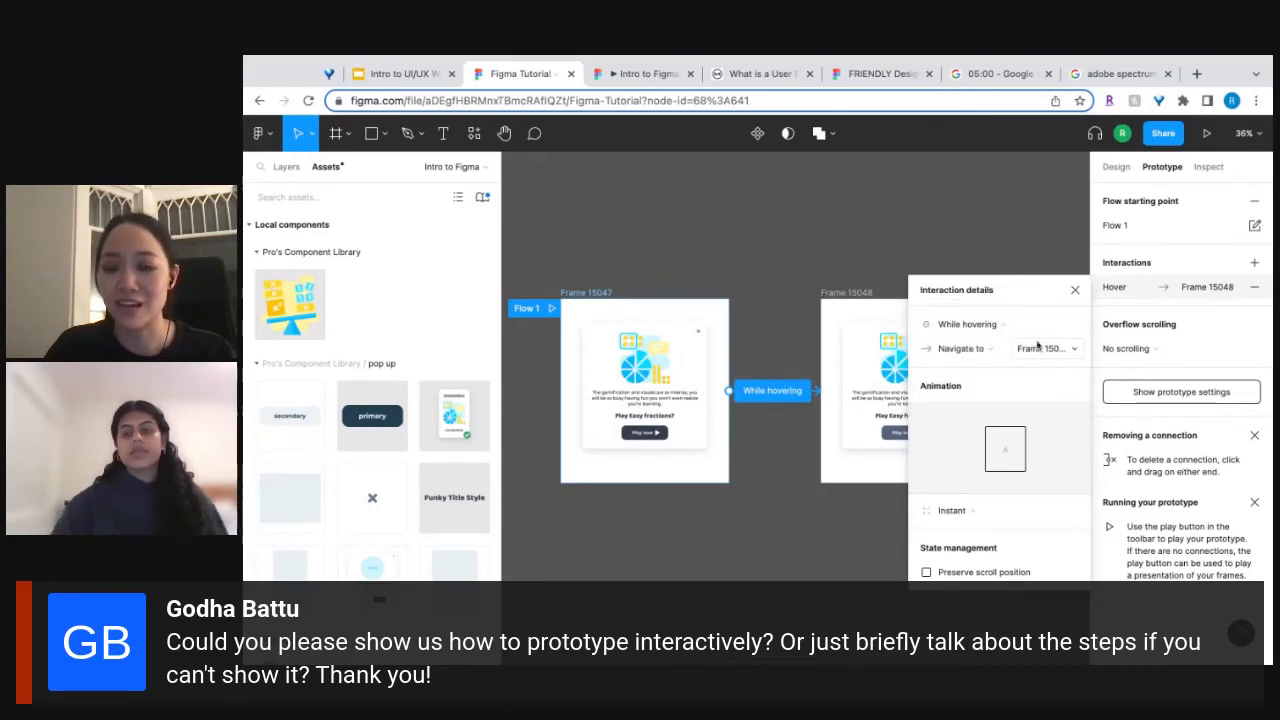
Preview the Flow 1 prototype, and return to the Figma Tutorial design file.
left_click(551, 311)
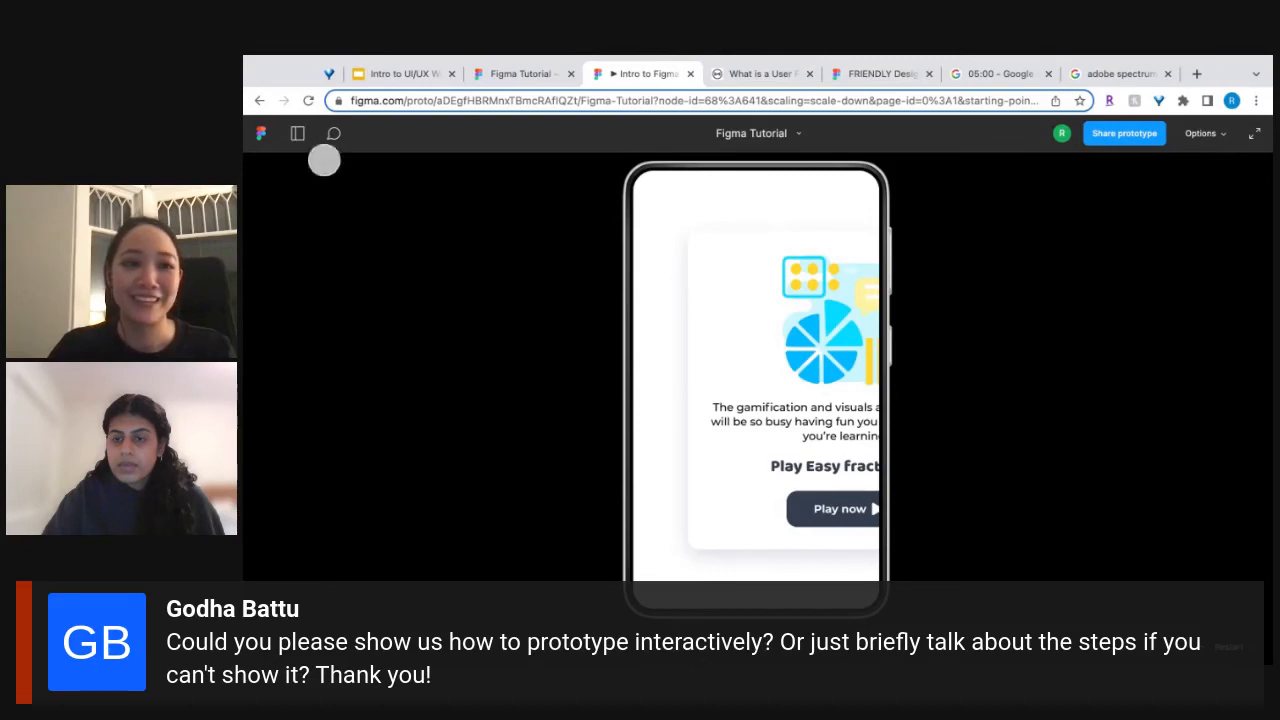
left_click(256, 101)
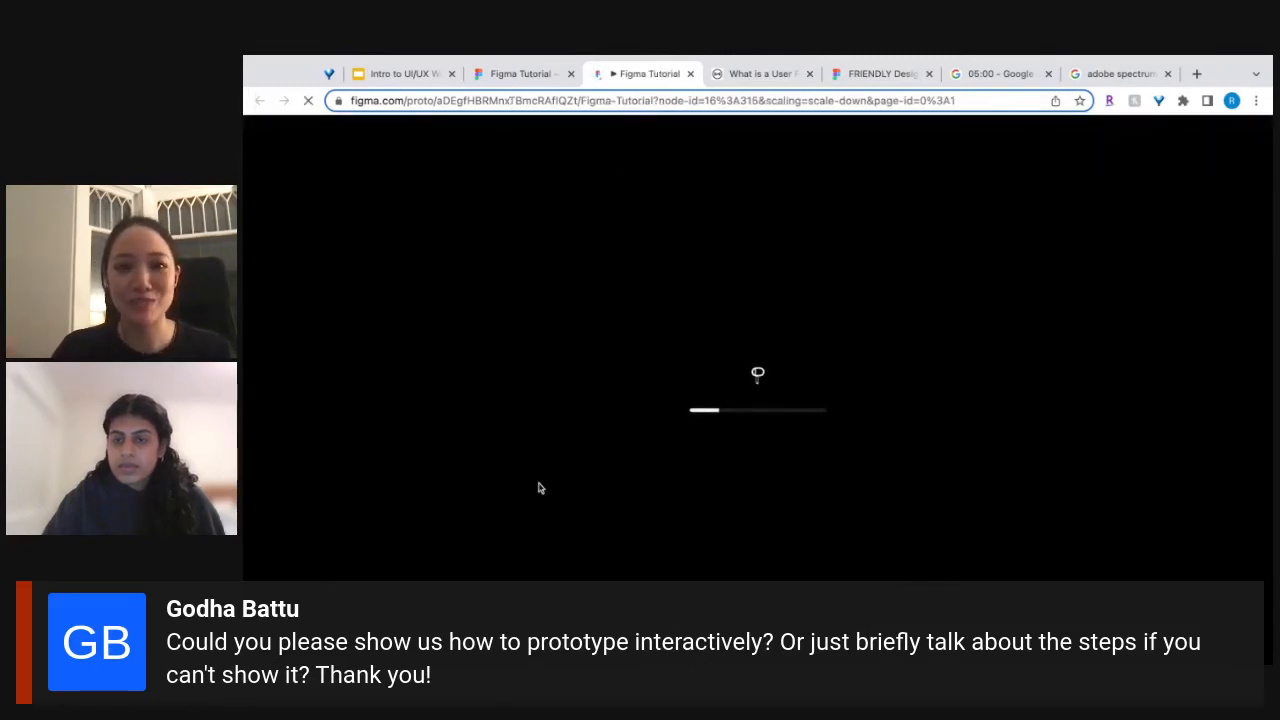
left_click(537, 66)
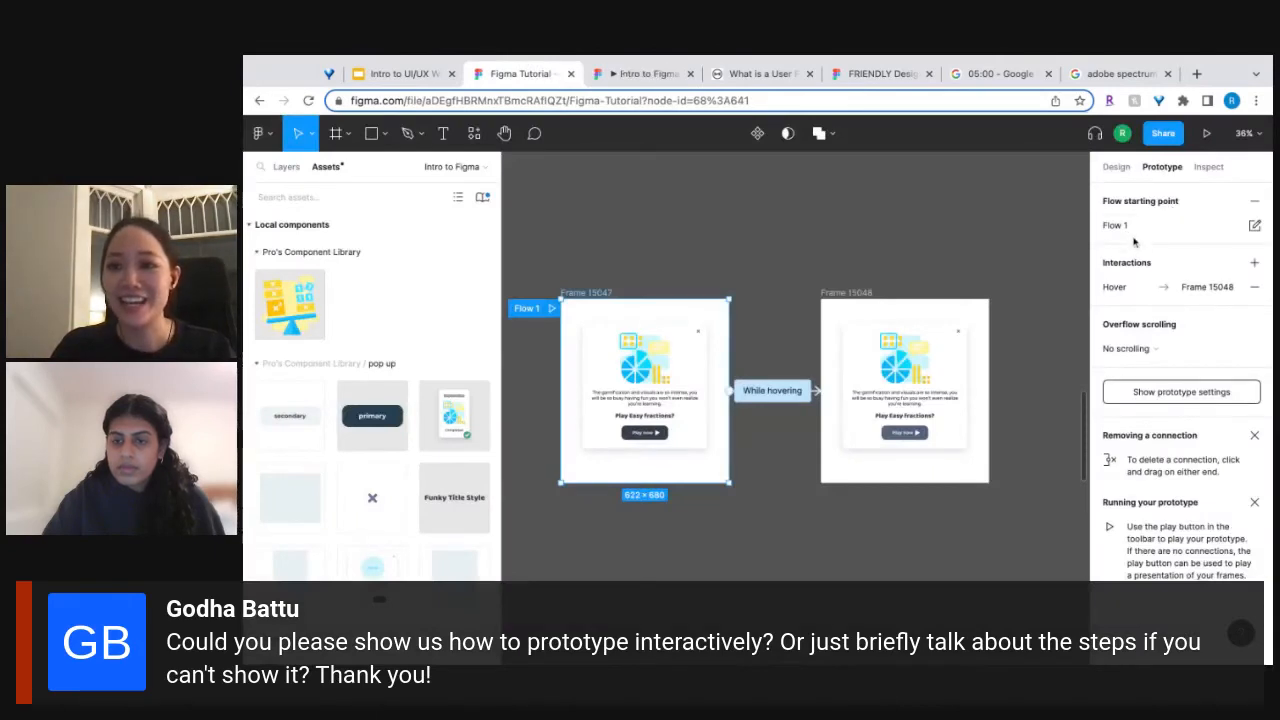
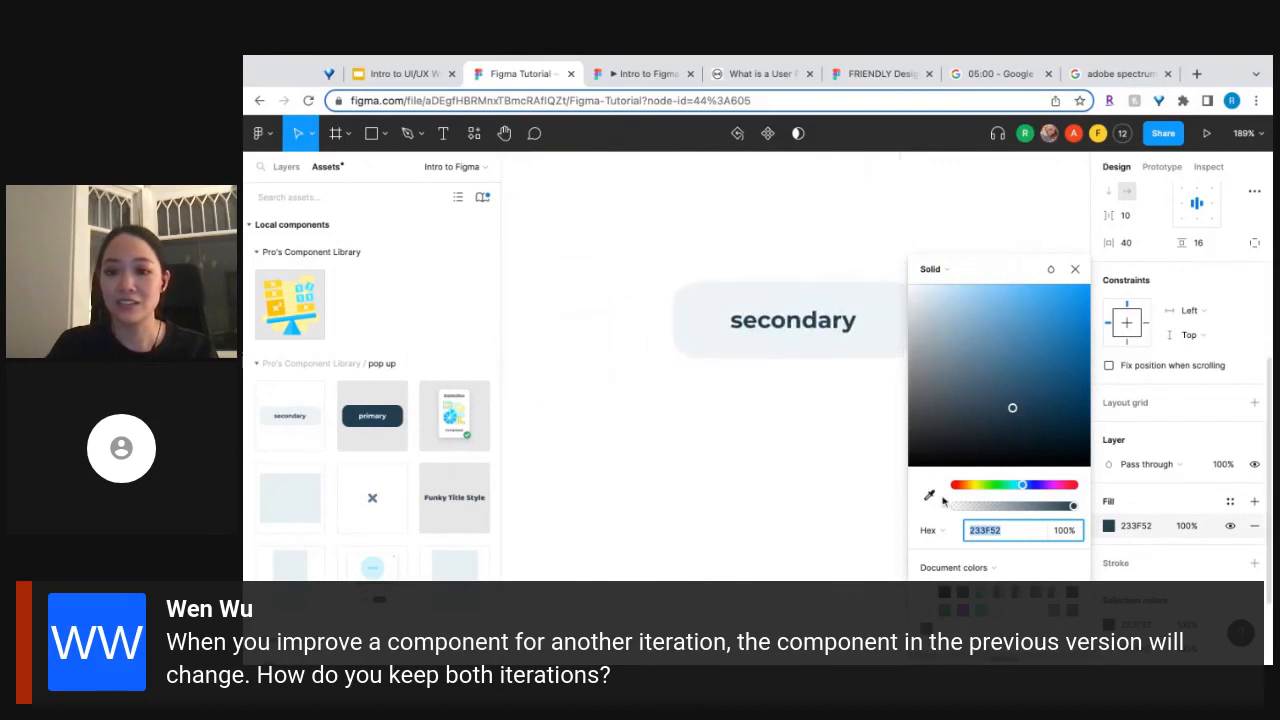
Sample ECF3F6 as the secondary button's fill and apply the black colour style to its label.
left_click(929, 494)
left_click(708, 337)
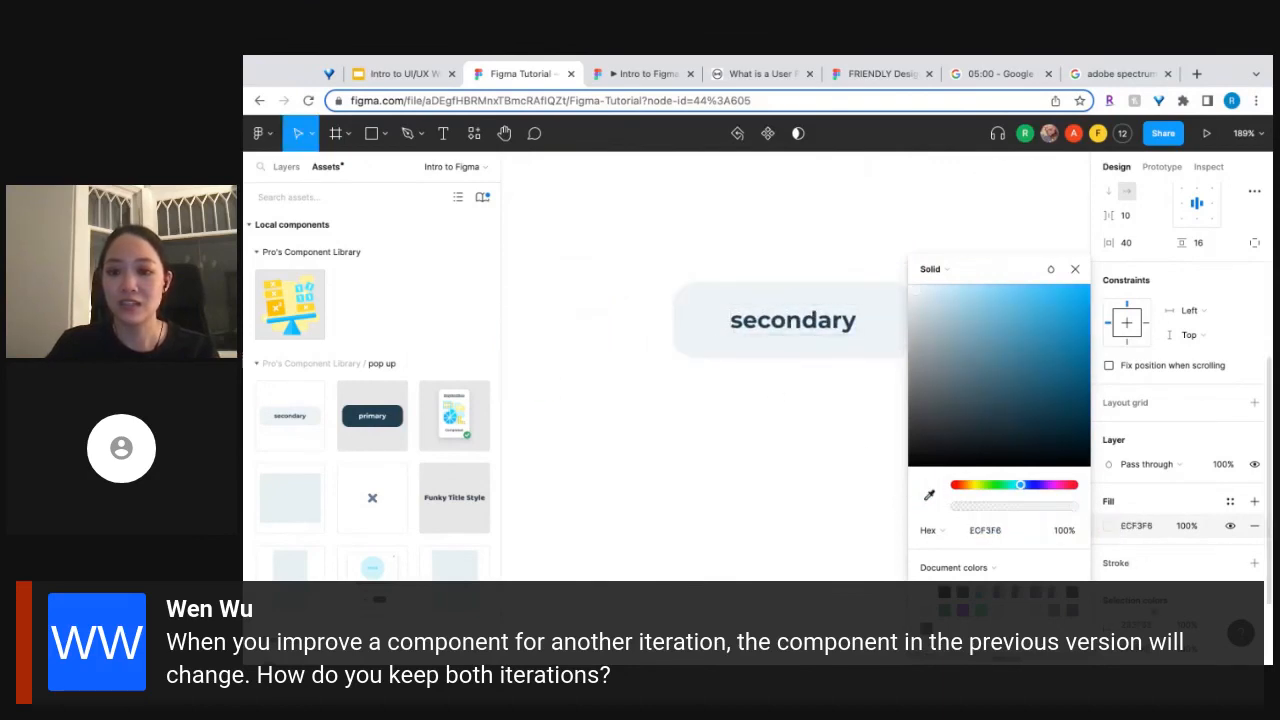
left_click(1109, 649)
left_click(1232, 650)
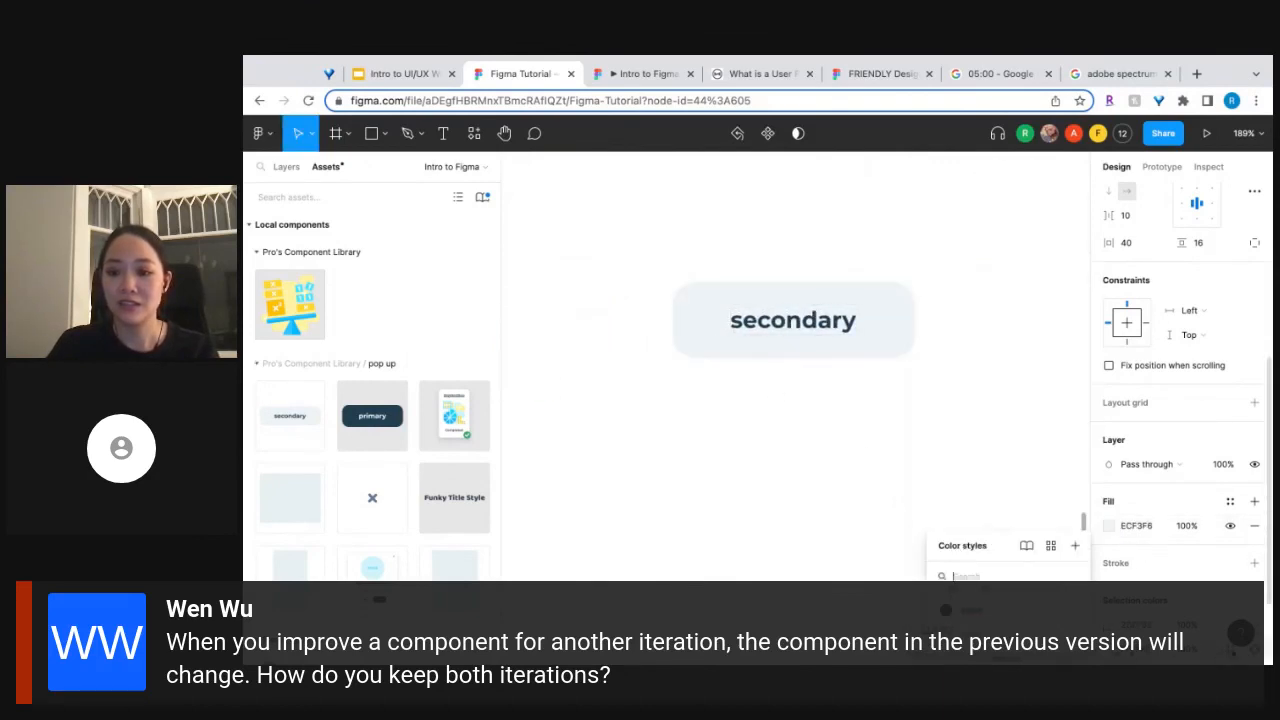
left_click(1003, 607)
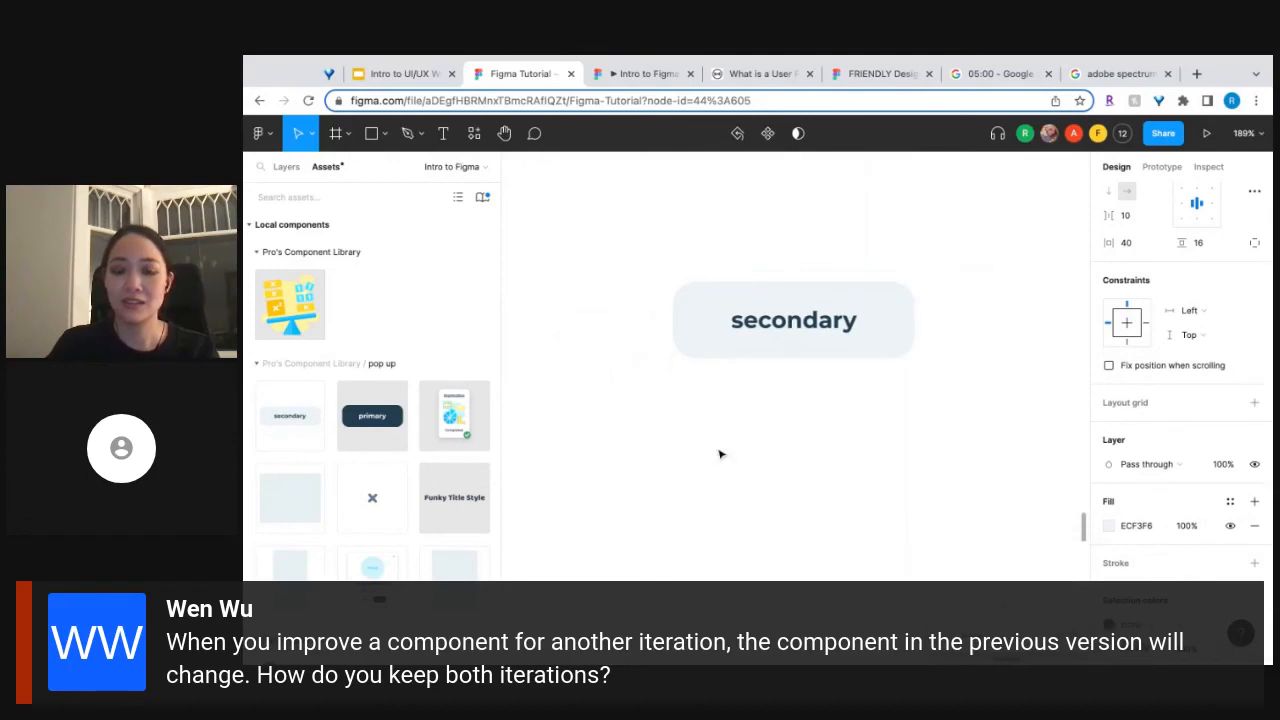
scroll(720, 451, "left", 2)
left_click(887, 224)
scroll(886, 224, "down", 2)
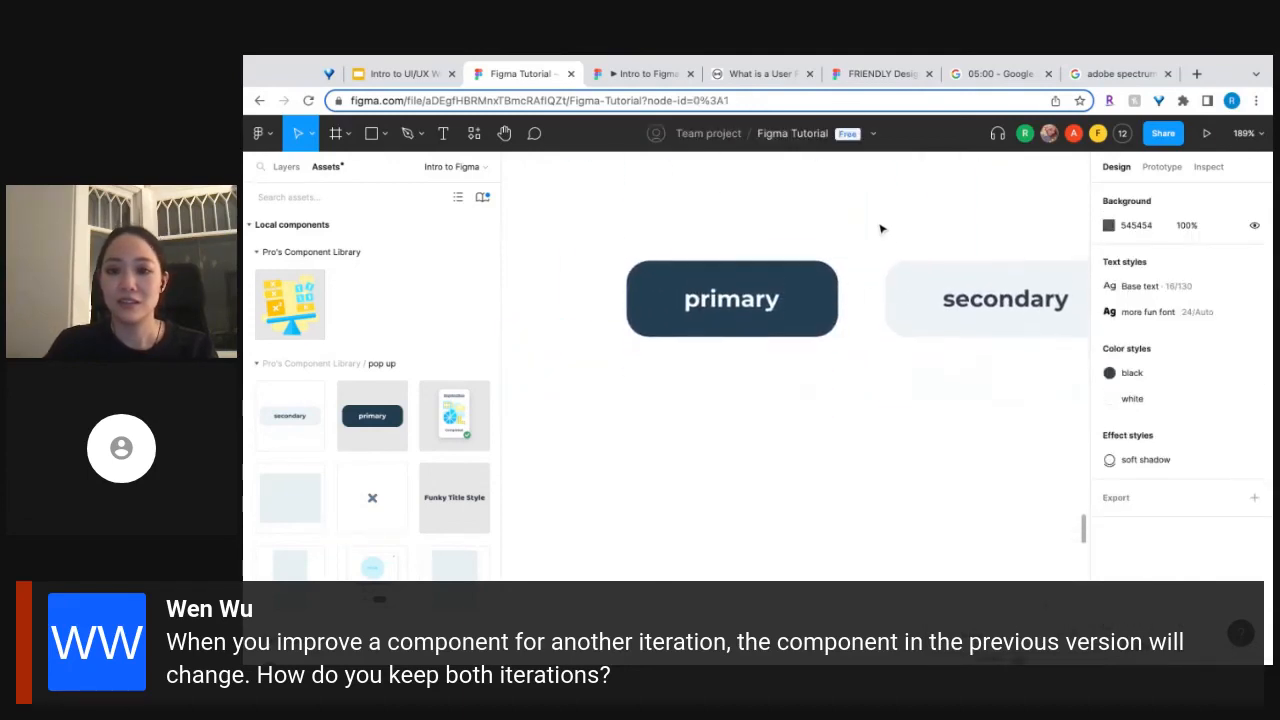
Compare the primary button instance with the Default variant of the pop up/button component set on the canvas and in the layer list.
scroll(829, 277, "right", 2)
left_click(735, 323)
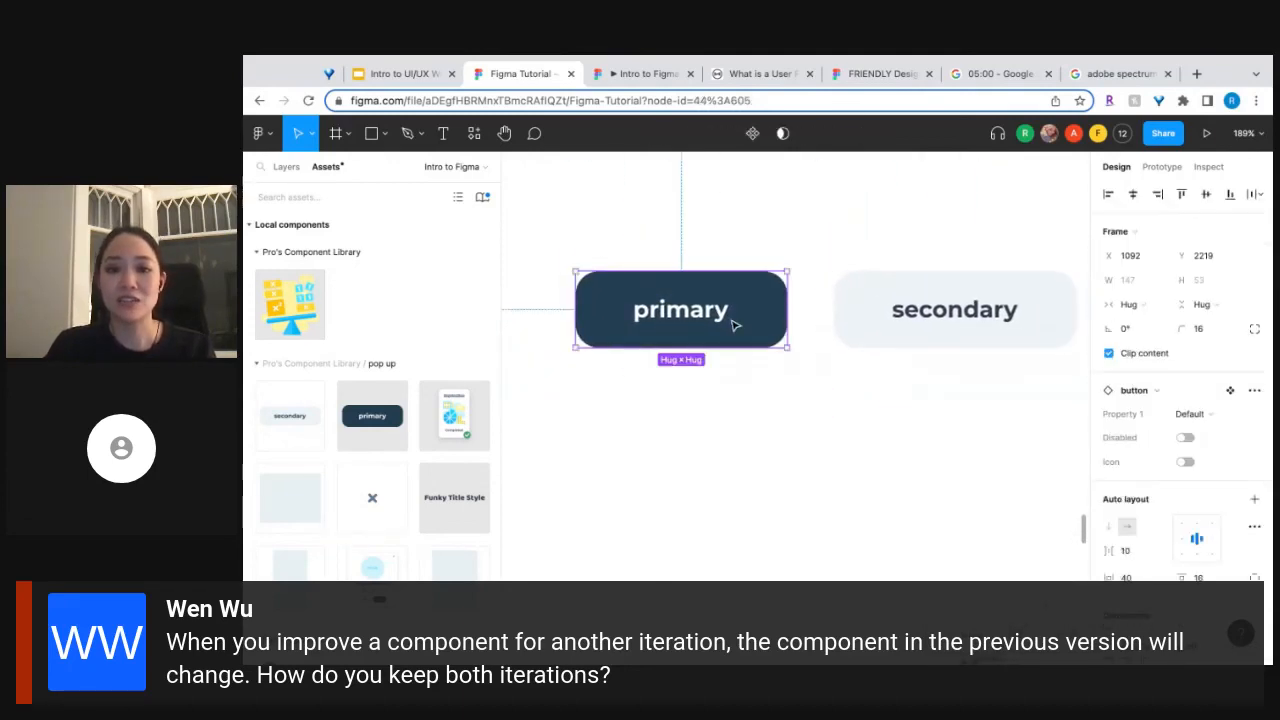
left_click(292, 168)
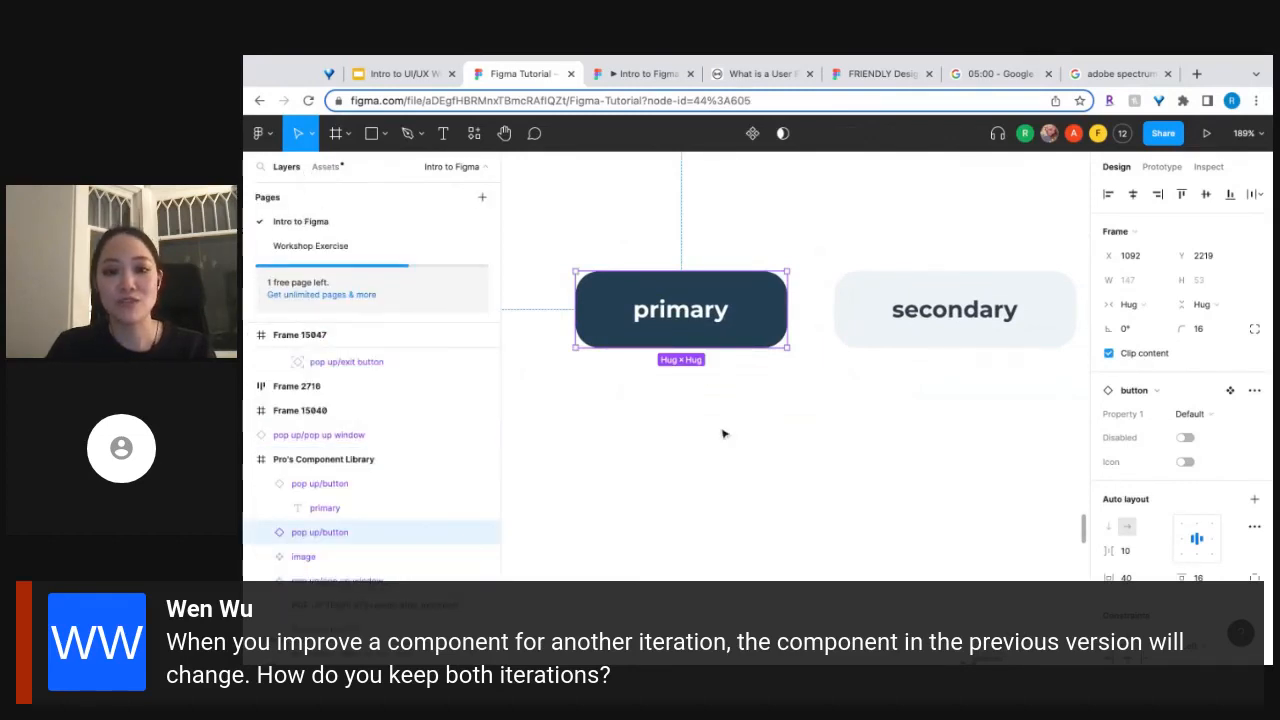
scroll(723, 434, "down", 3)
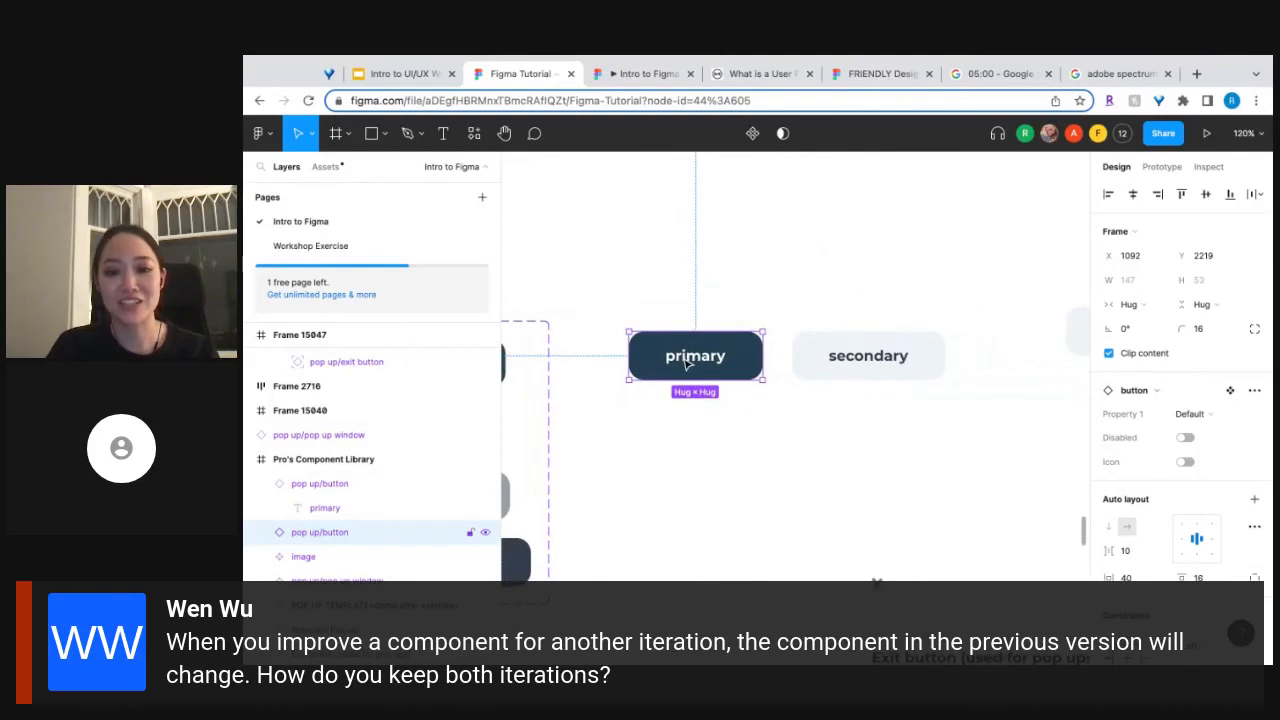
scroll(688, 365, "left", 3)
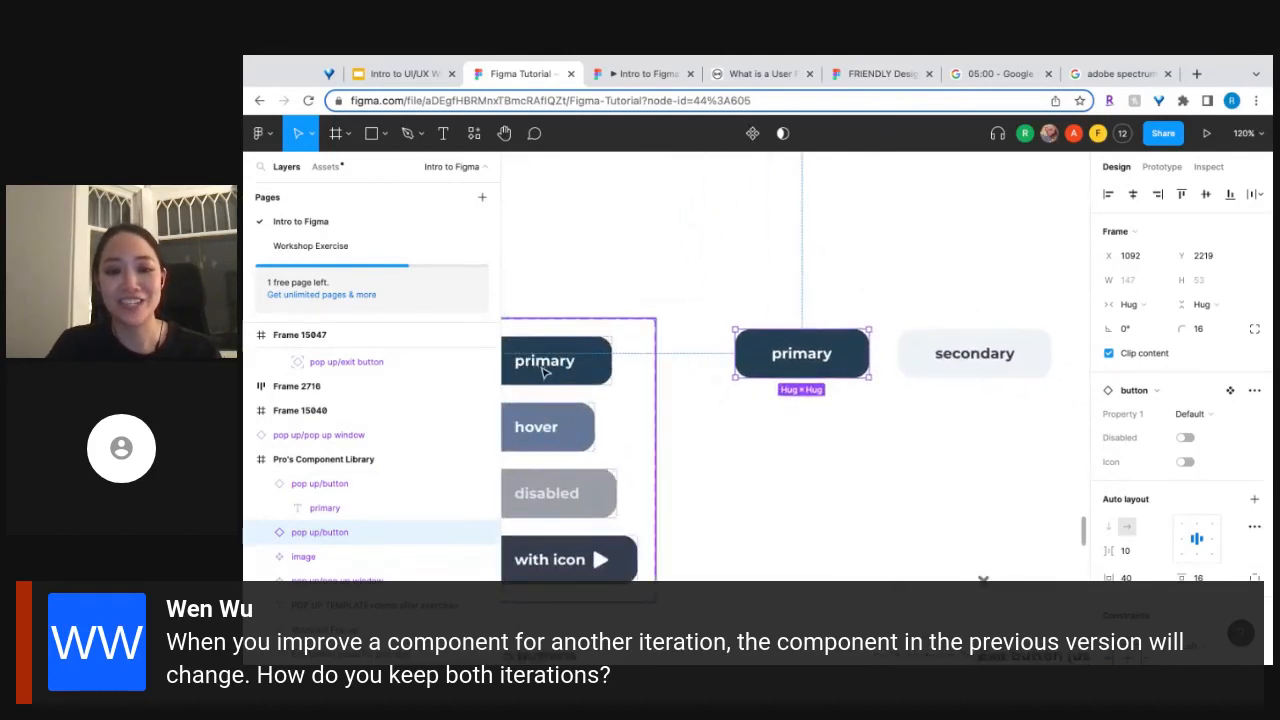
scroll(543, 373, "left", 3)
scroll(543, 373, "left", 1)
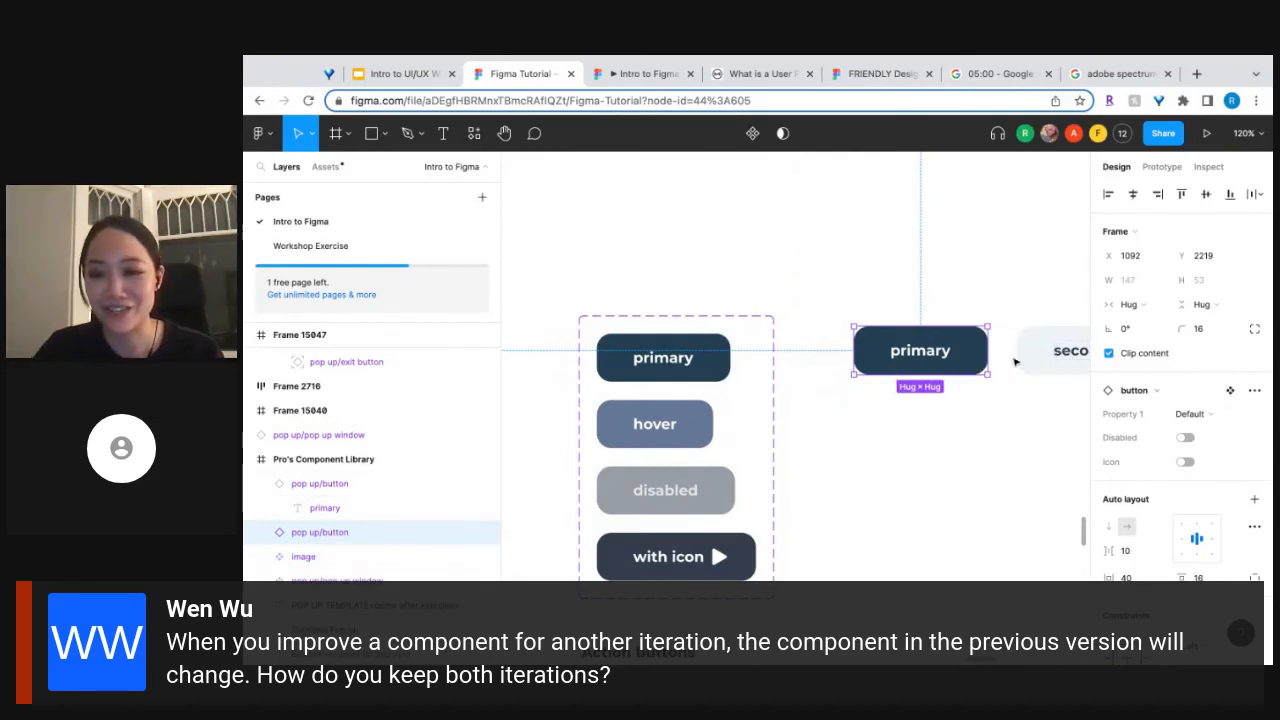
scroll(1030, 362, "right", 2)
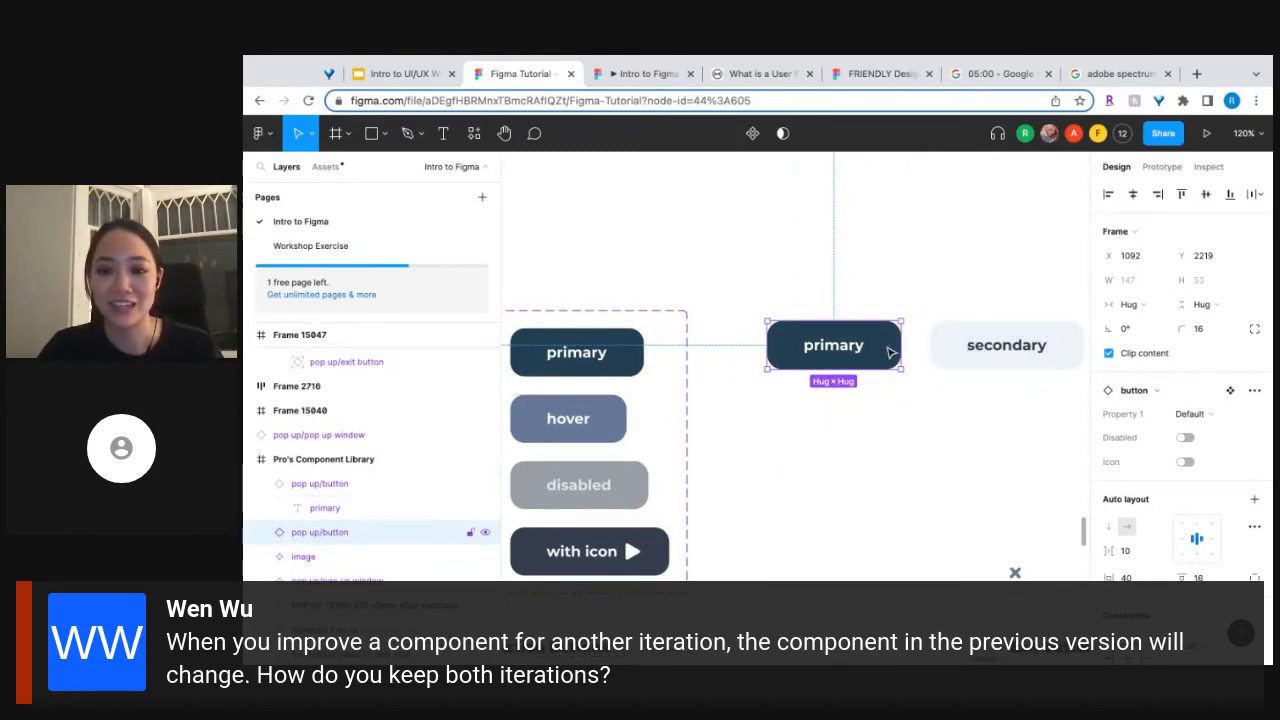
left_click(624, 368)
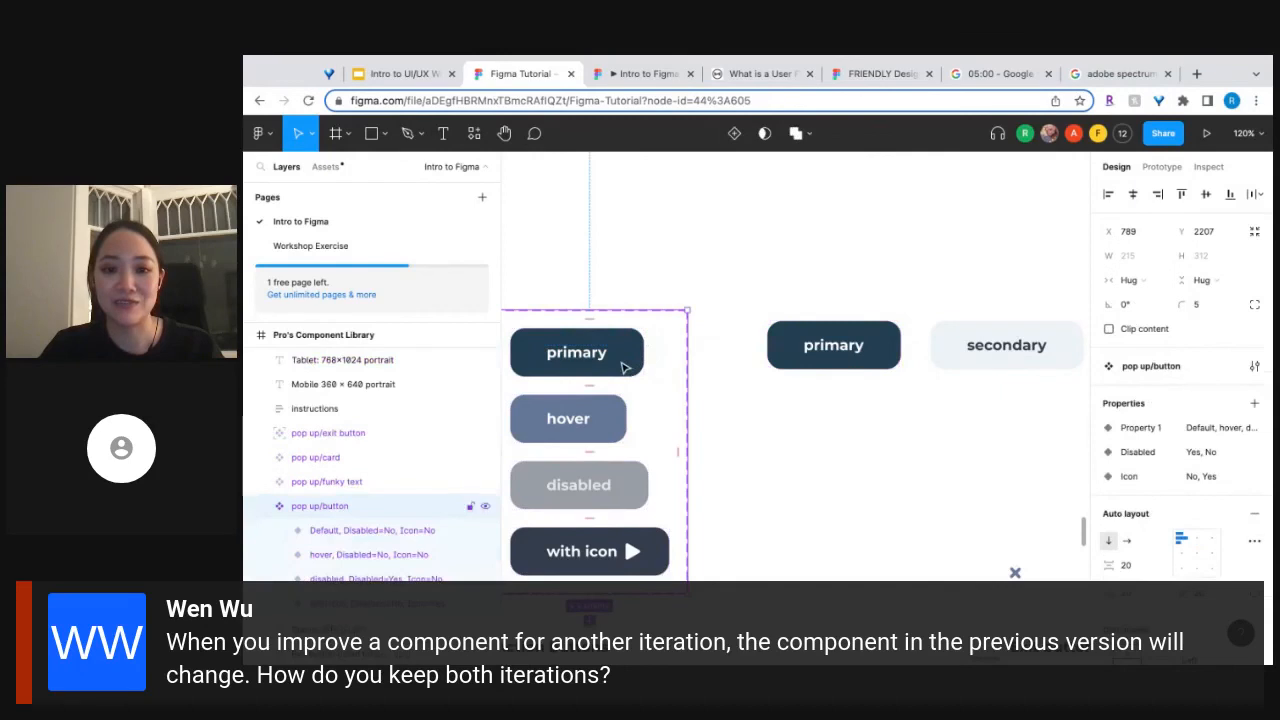
left_click(622, 366)
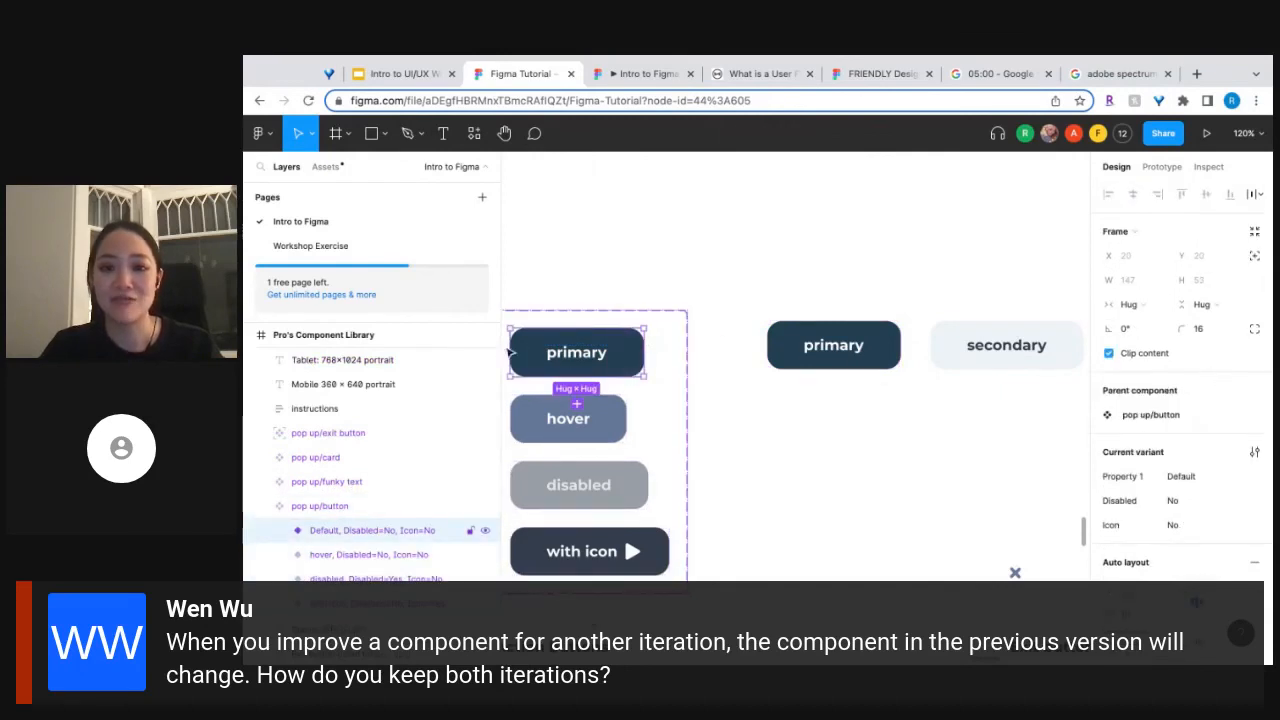
left_click(866, 362)
Review the component options for the secondary button instance and go to its main component.
left_click(953, 368)
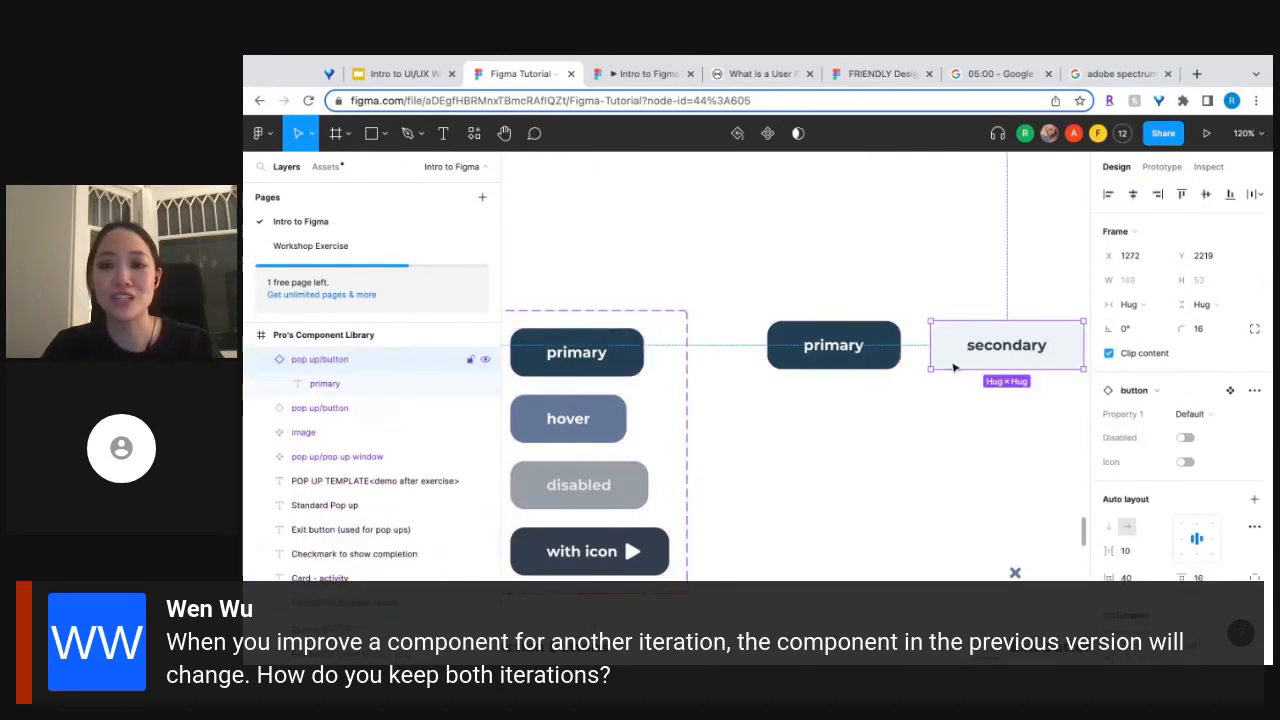
right_click(954, 368)
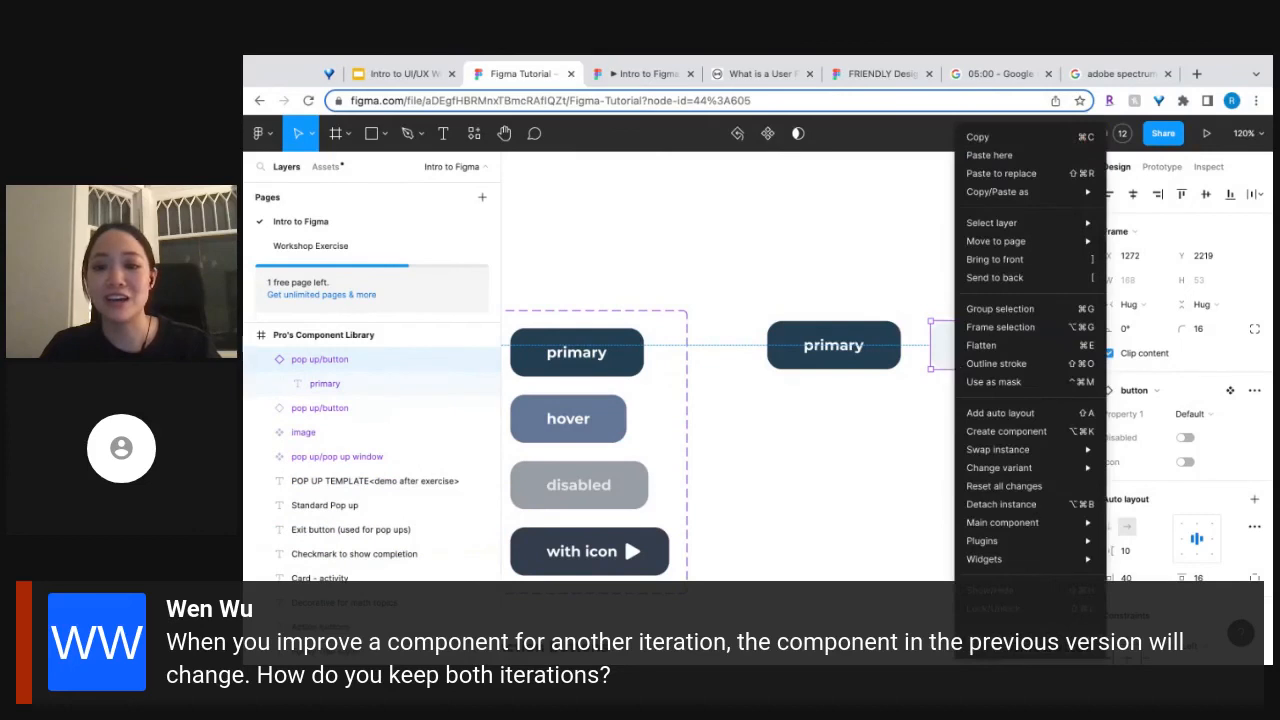
mouse_move(991, 447)
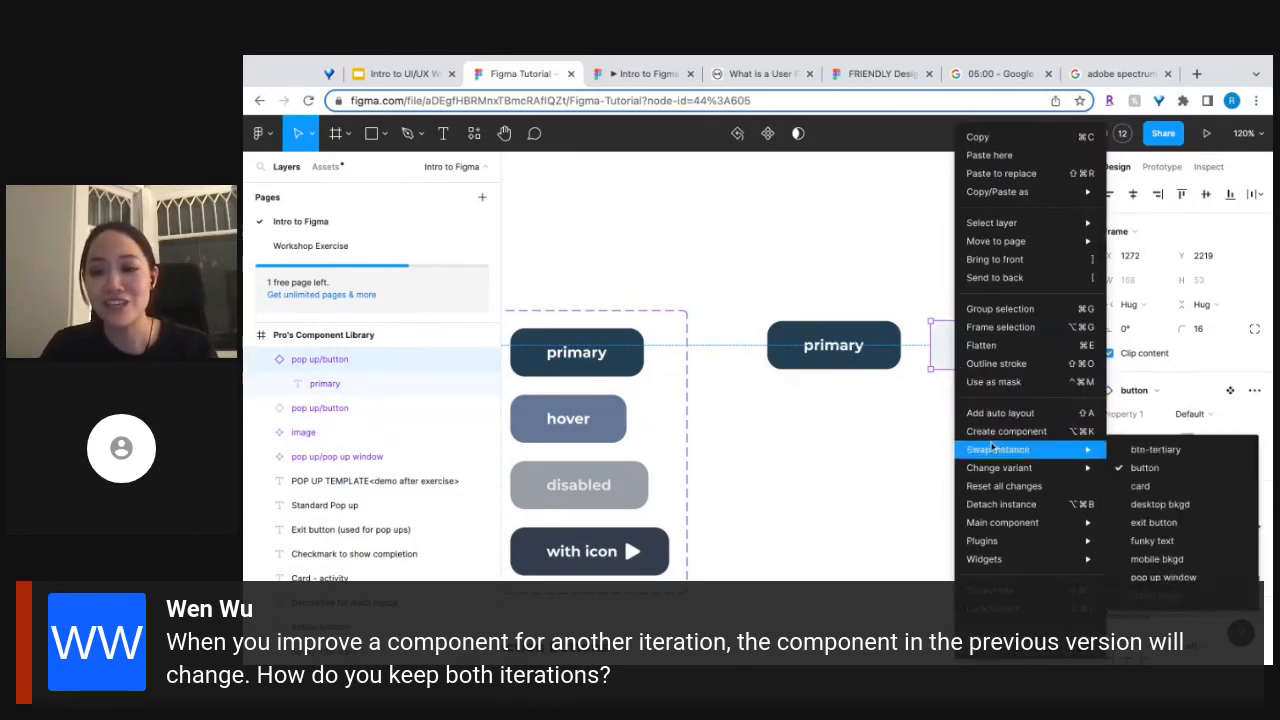
mouse_move(998, 473)
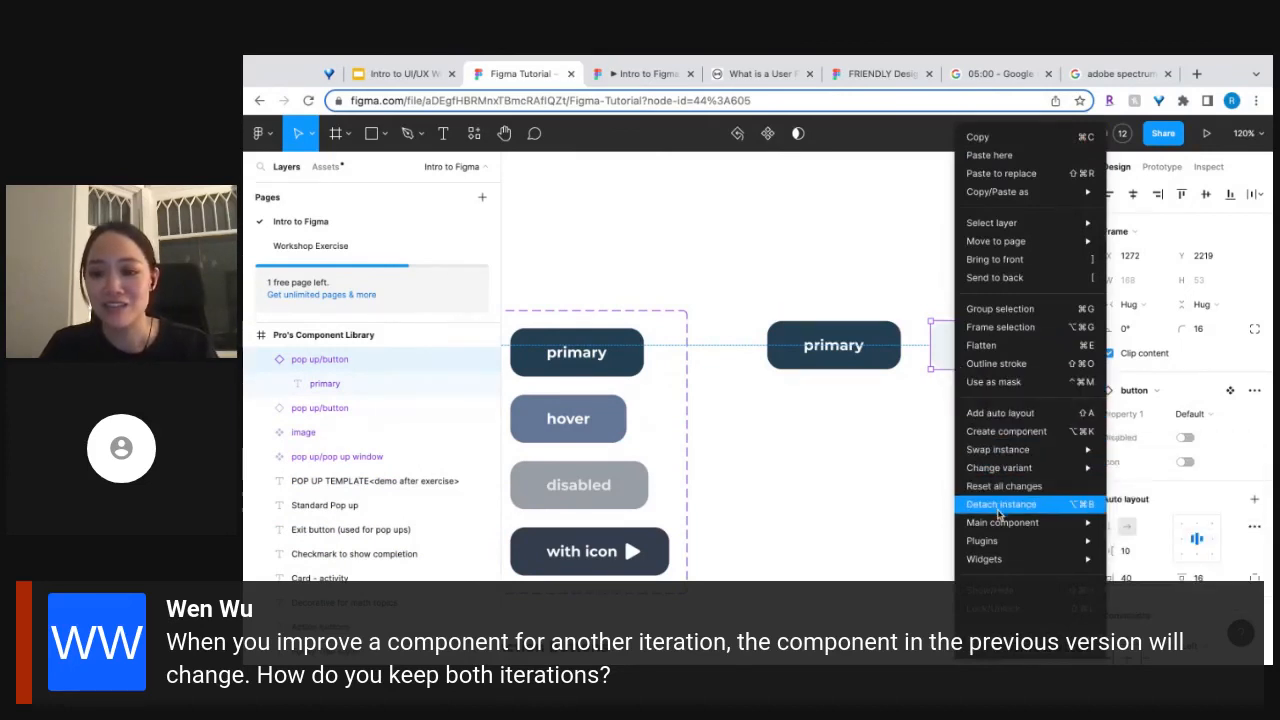
mouse_move(998, 522)
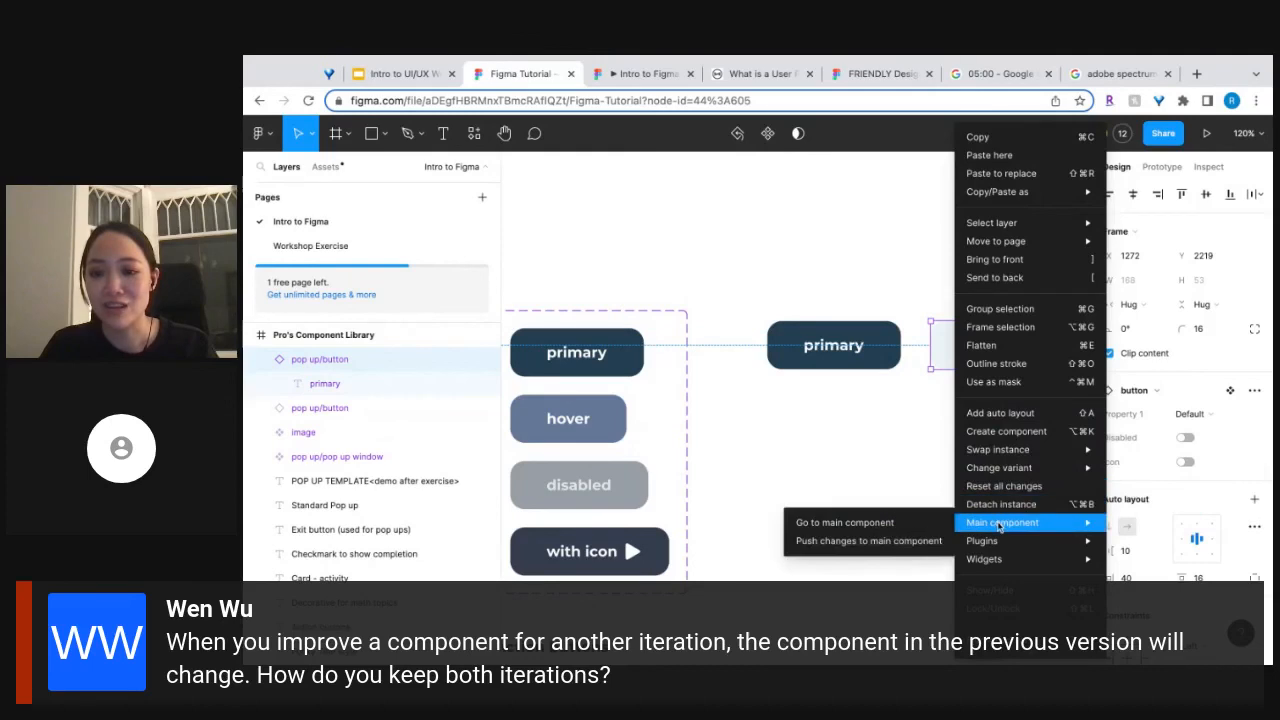
left_click(910, 523)
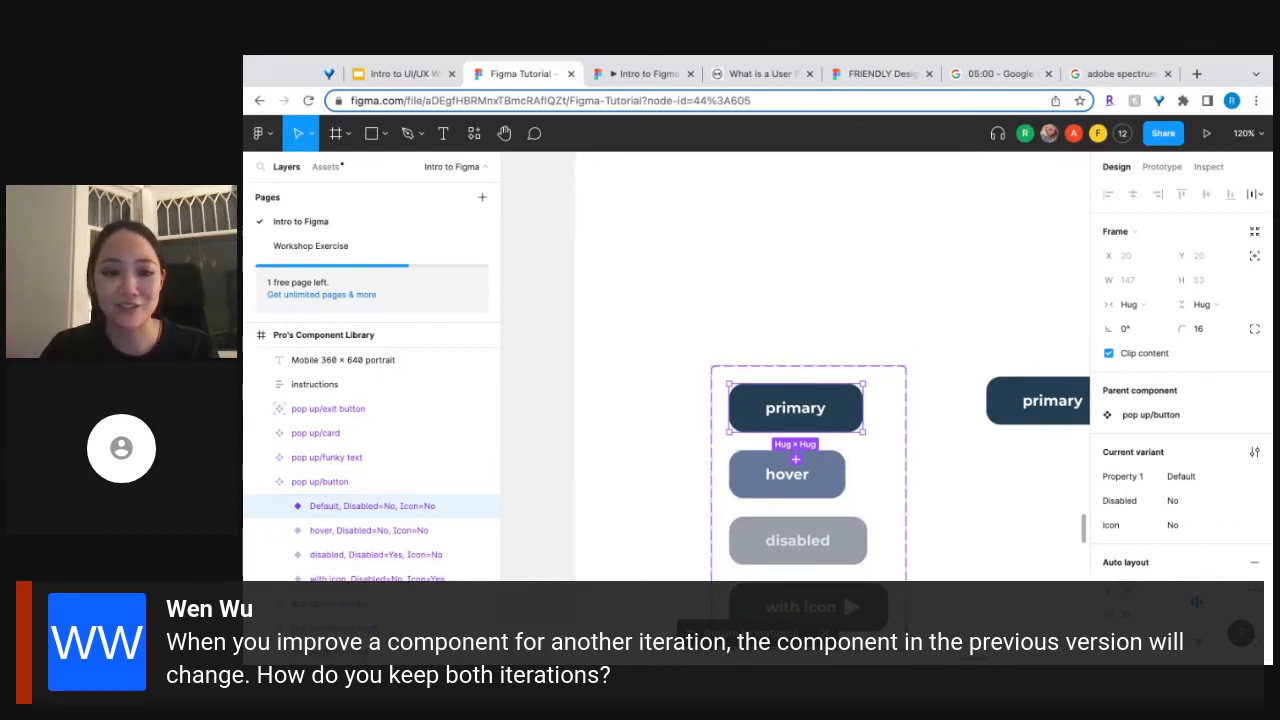
Set the Default button variant's corner radius to 0 and compare it with the primary and secondary instances.
left_click(1208, 330)
type("0")
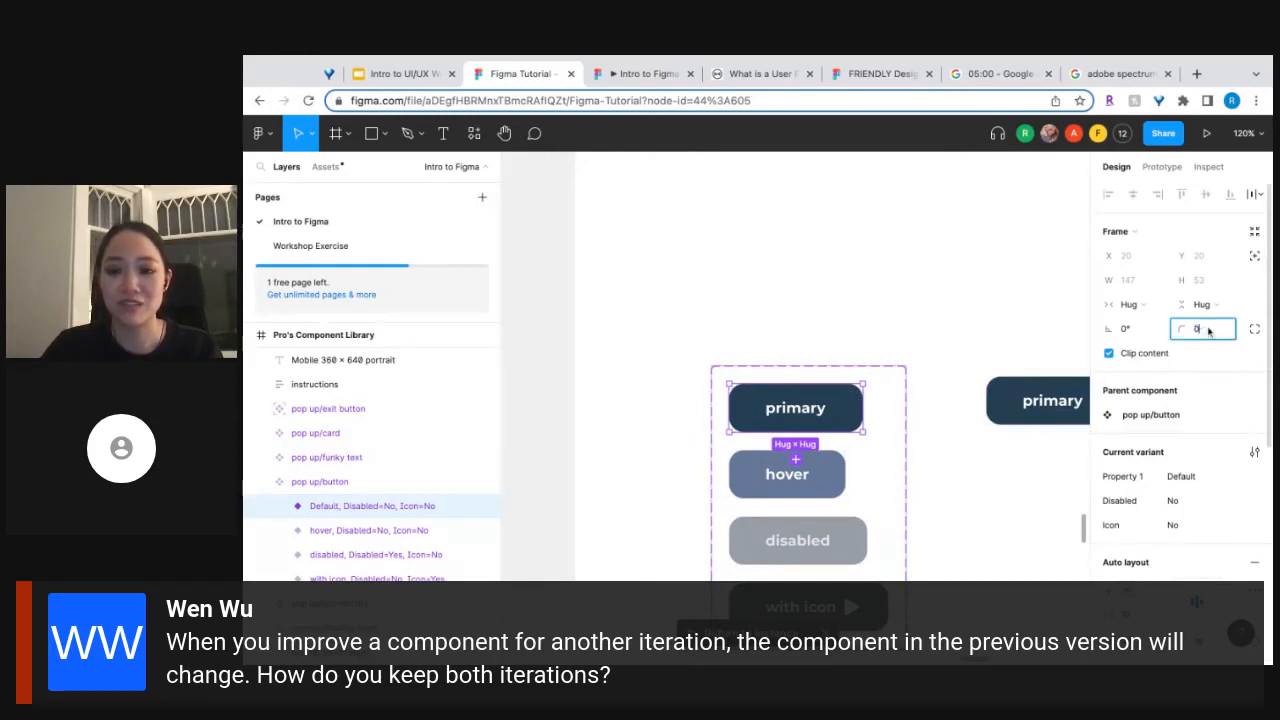
left_click(1006, 317)
scroll(1008, 318, "right", 3)
scroll(1008, 318, "right", 2)
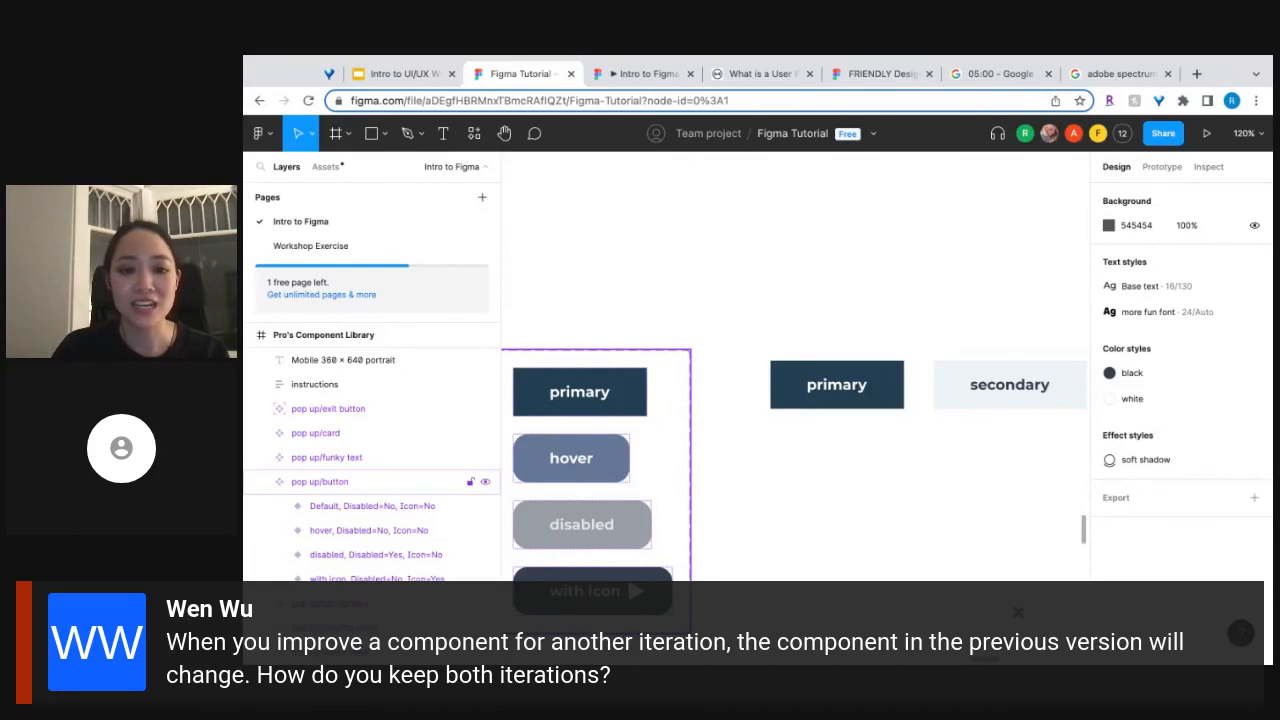
scroll(795, 400, "left", 1)
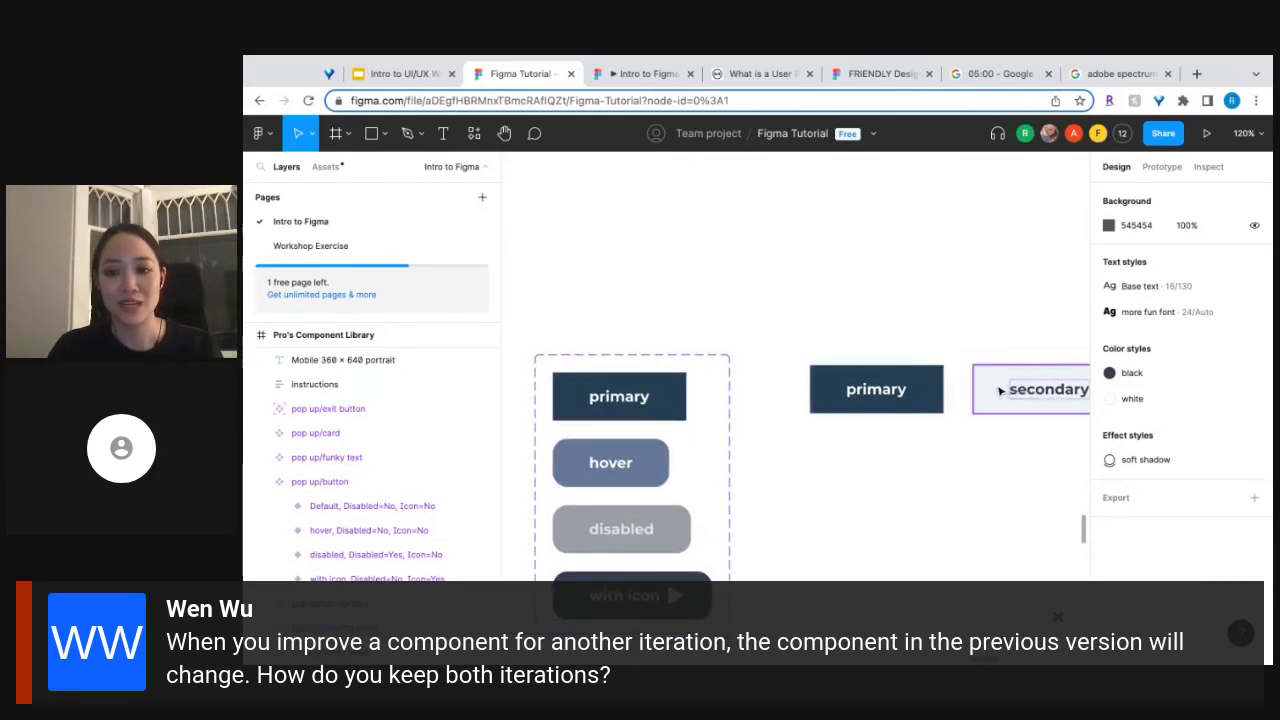
Duplicate the secondary button directly below the original, and delete the copy.
left_click_drag(1001, 391, 1001, 465)
scroll(795, 365, "right", 3)
scroll(795, 365, "down", 1)
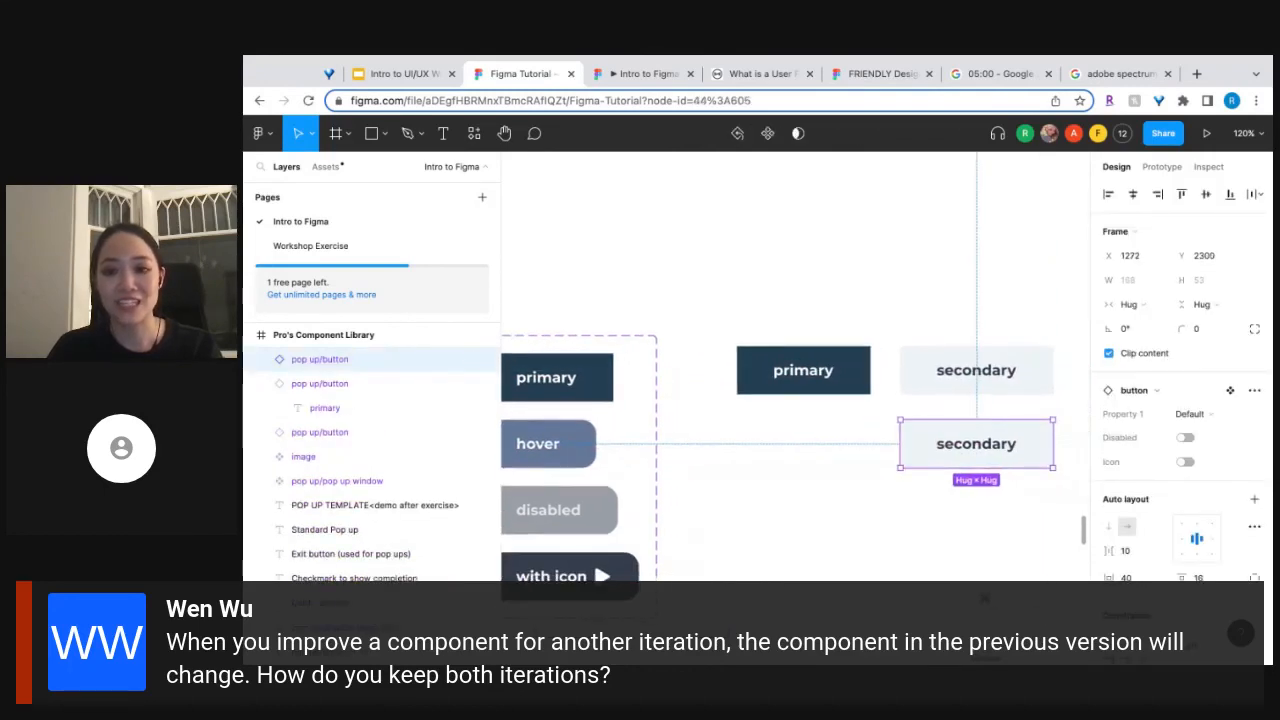
key("Delete")
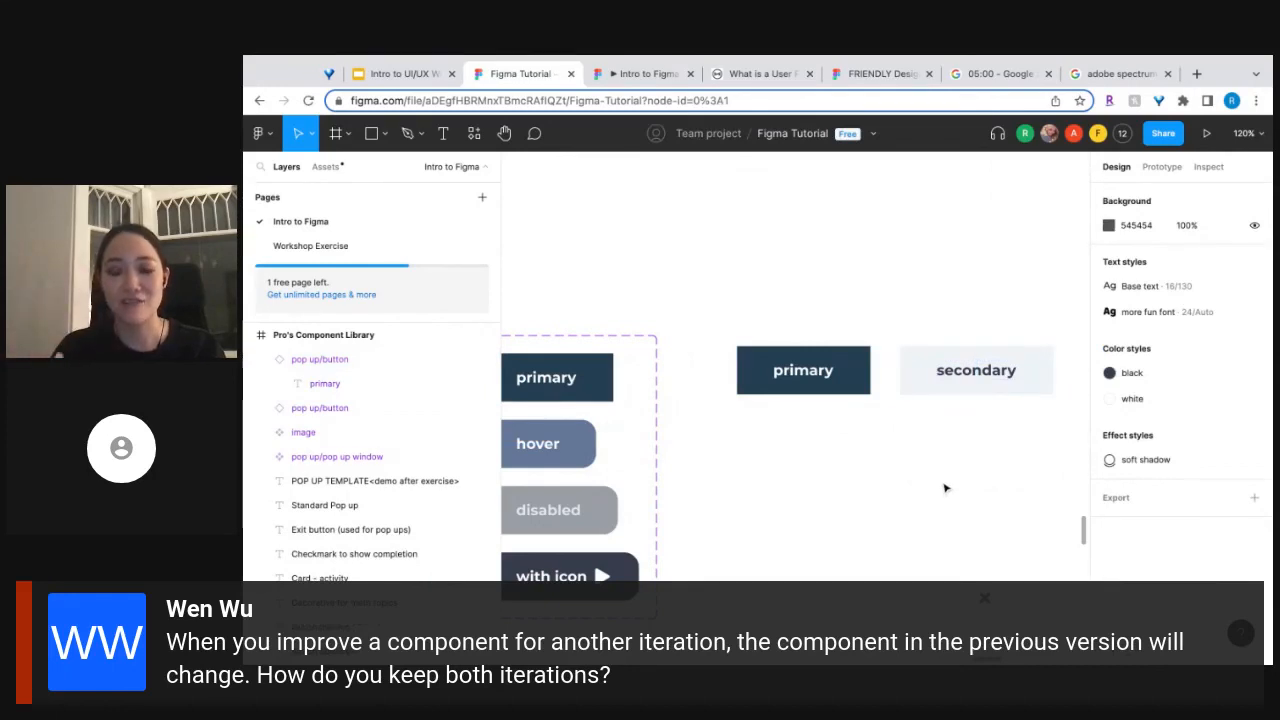
Select the Default variant in the pop up/button component set and frame it together with its two instances.
scroll(949, 488, "down", 5)
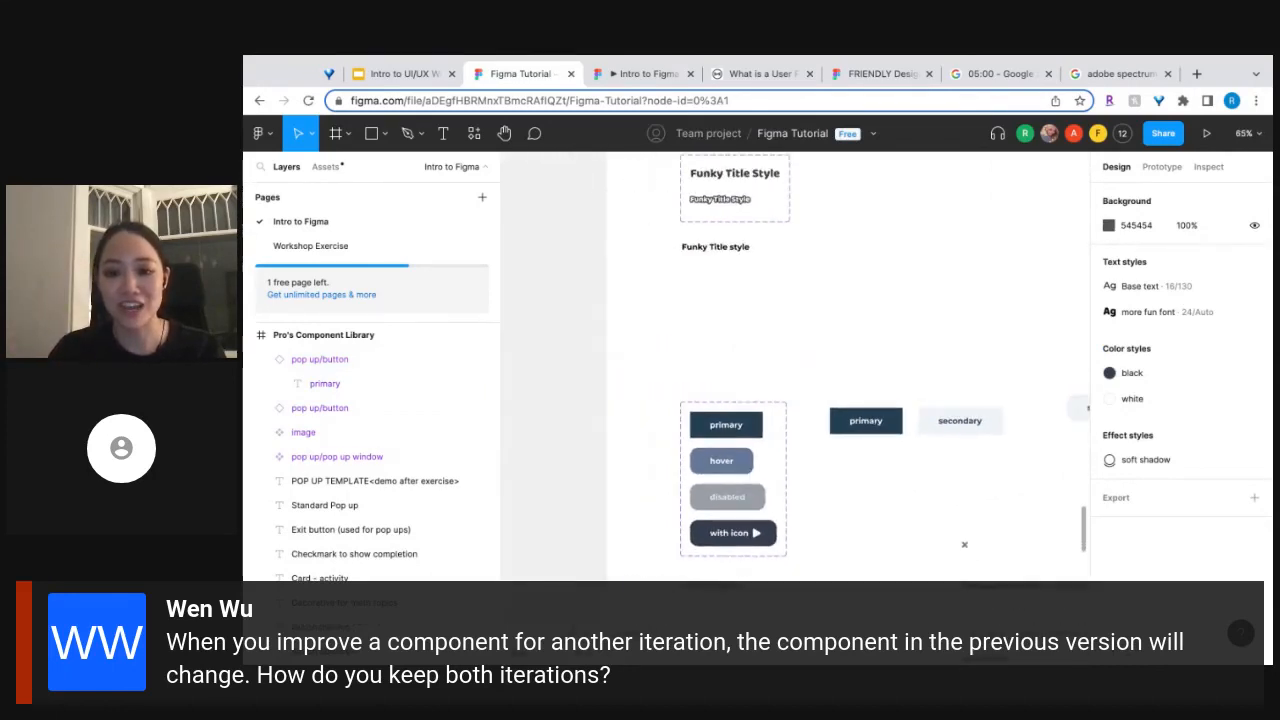
left_click(744, 435)
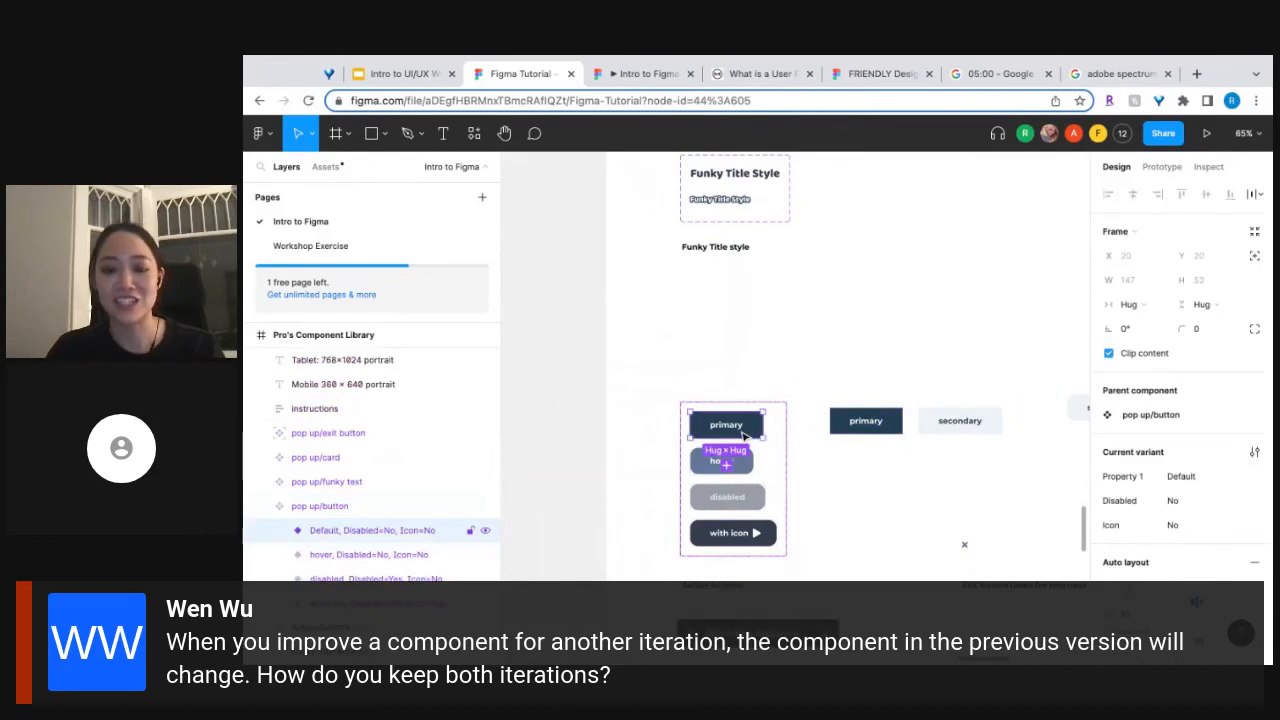
scroll(744, 435, "up", 5)
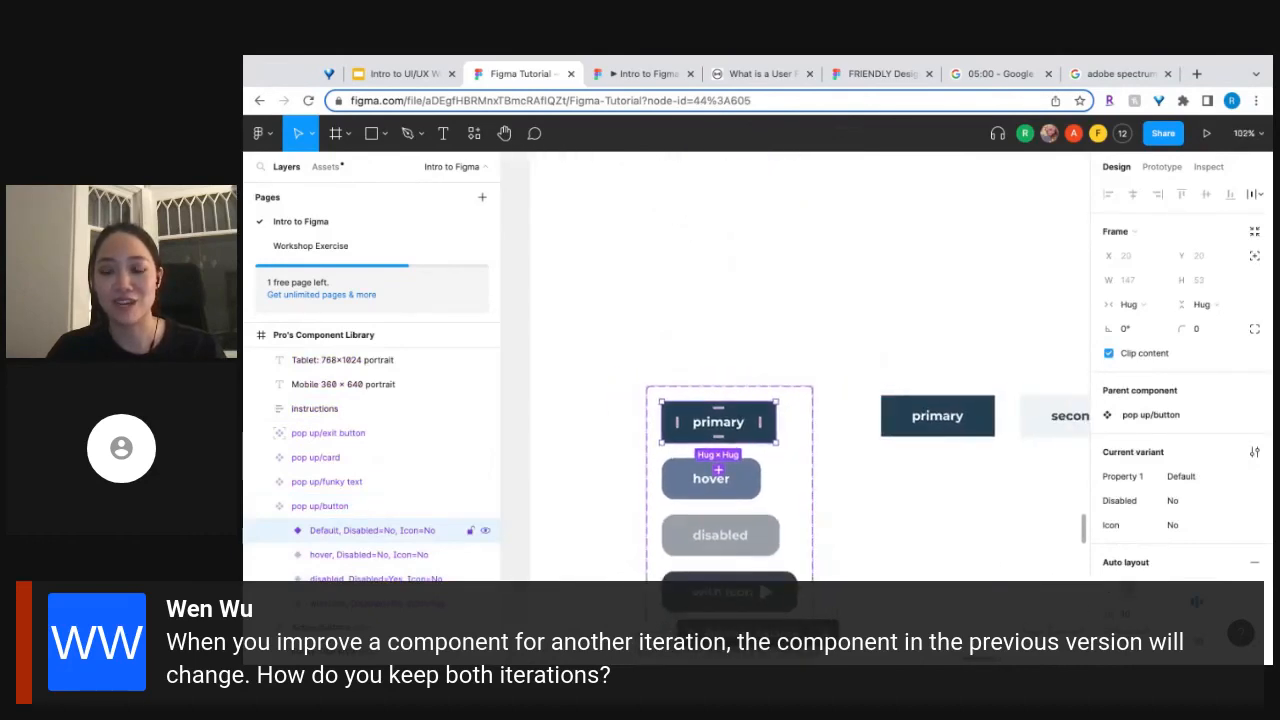
scroll(795, 400, "right", 2)
scroll(795, 400, "up", 1)
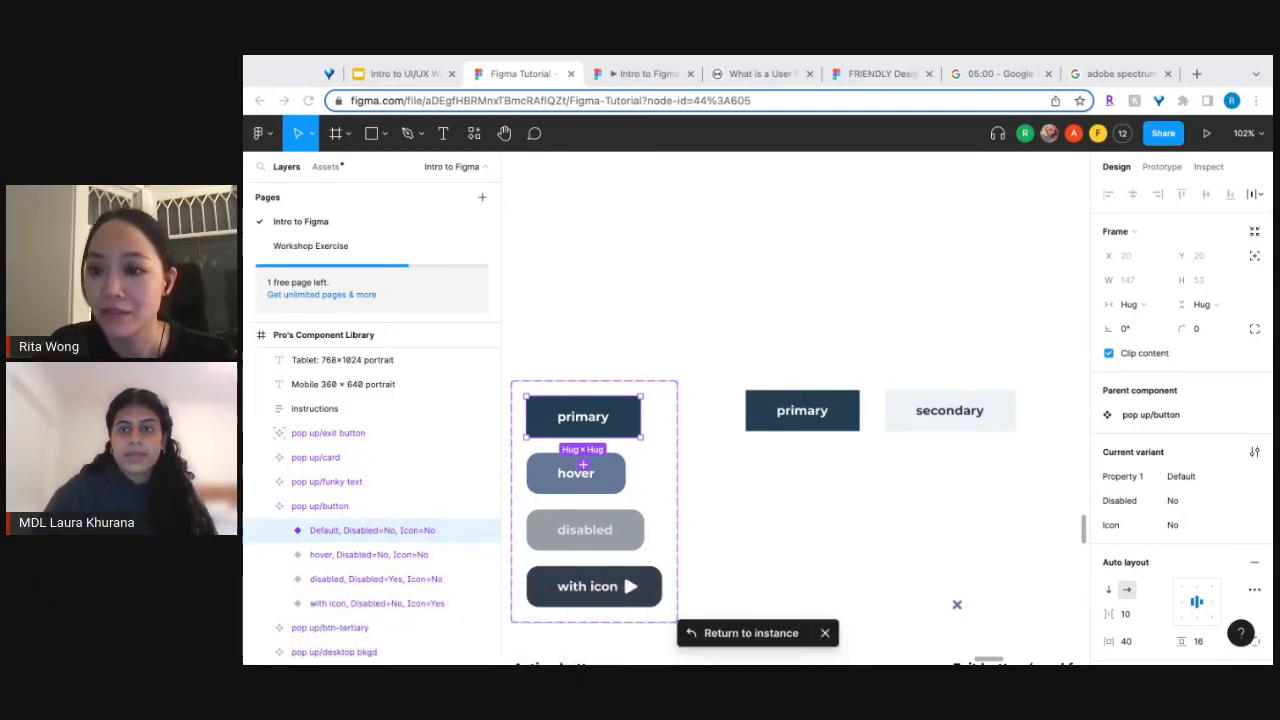
left_click(1243, 72)
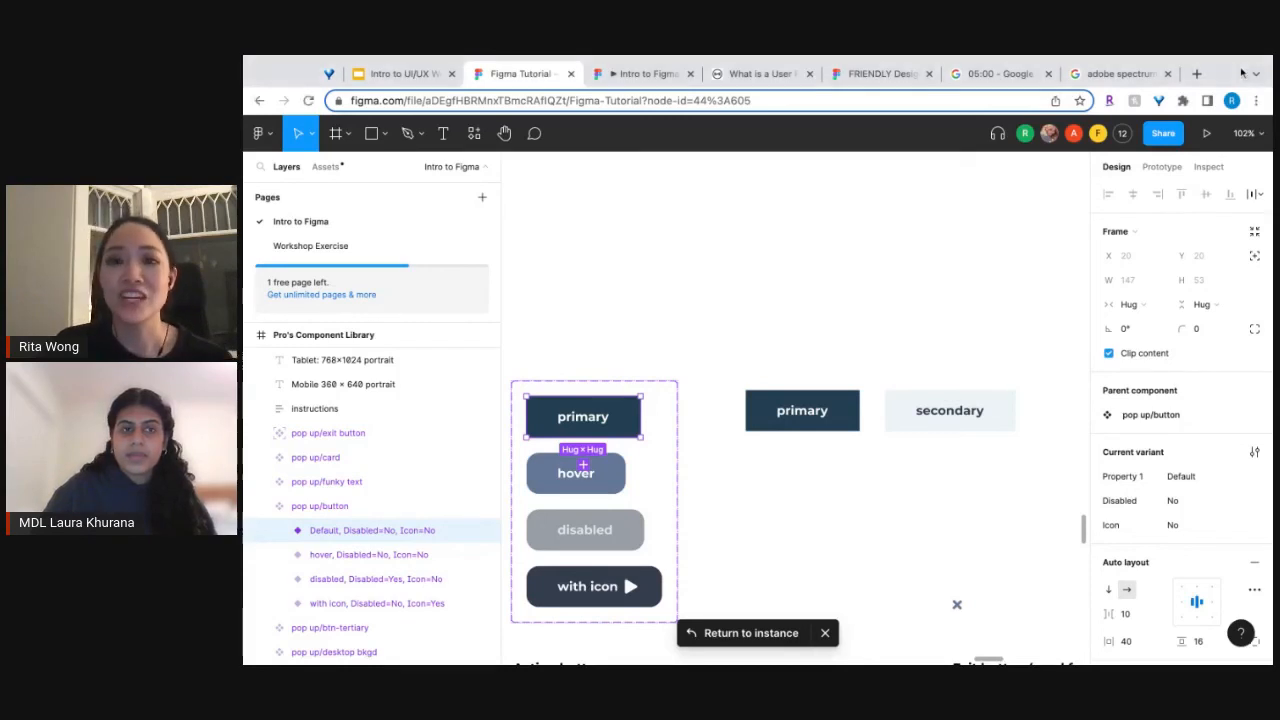
Open the Workshop Exercise page and look over the participants' pop-up window frames.
left_click(318, 250)
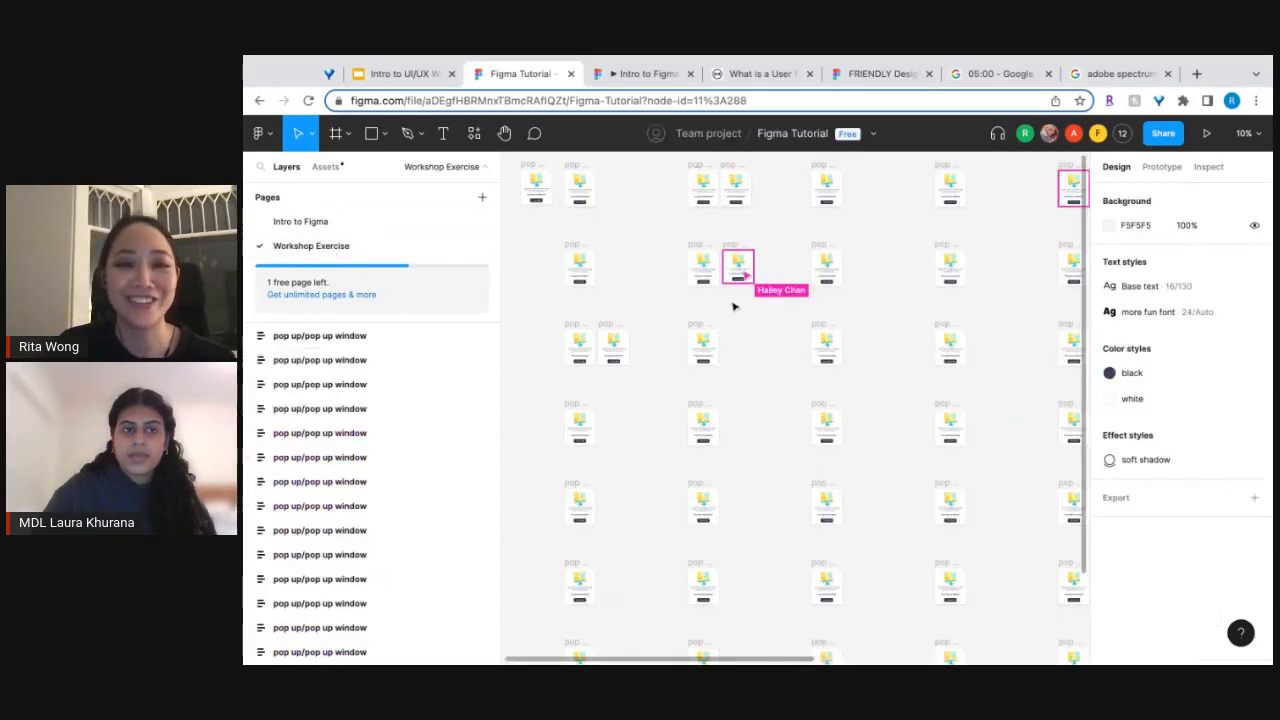
scroll(688, 363, "right", 2)
scroll(688, 363, "up", 1)
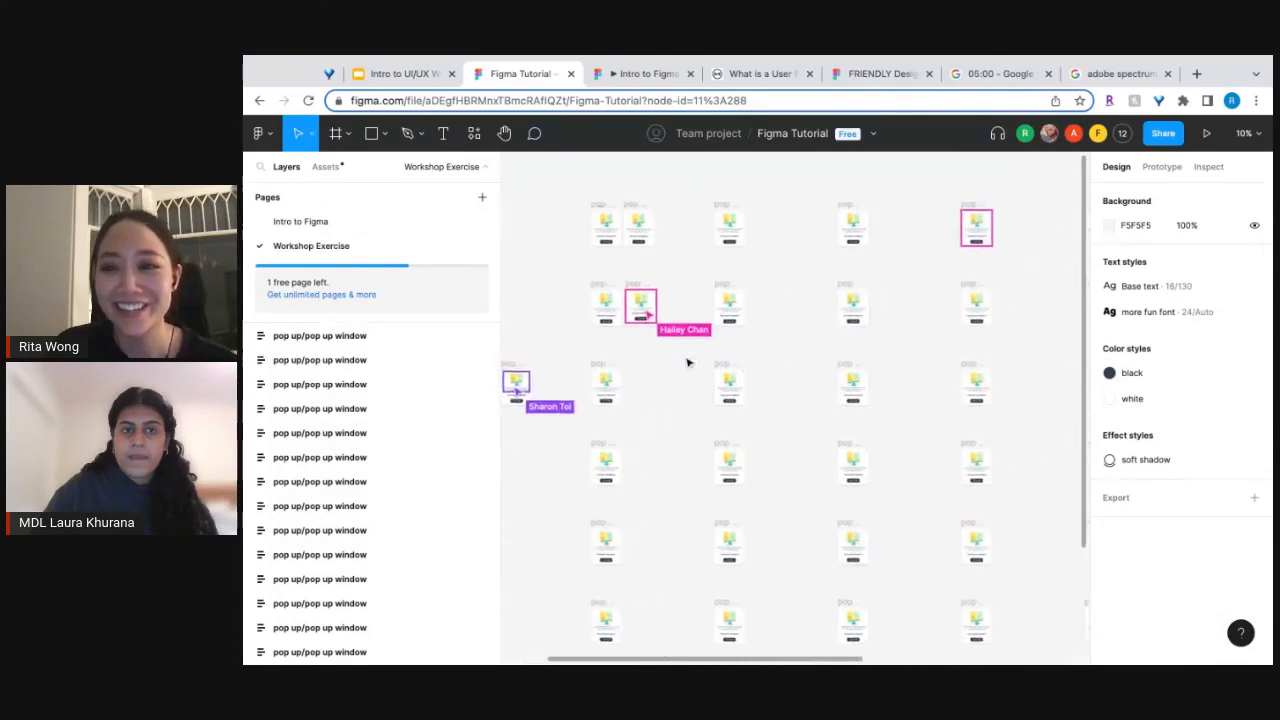
scroll(688, 363, "left", 3)
scroll(688, 363, "down", 1)
scroll(688, 363, "up", 5)
scroll(686, 359, "down", 5)
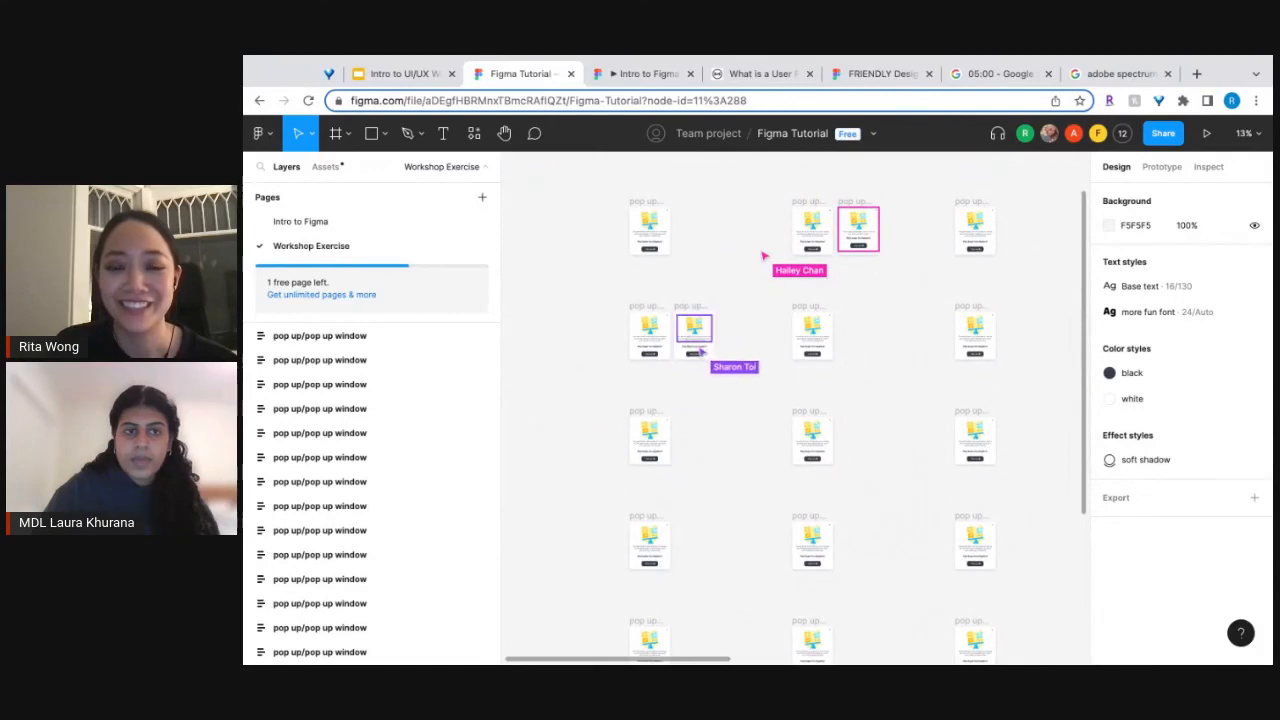
scroll(795, 408, "right", 4)
scroll(795, 408, "down", 1)
scroll(682, 354, "down", 4)
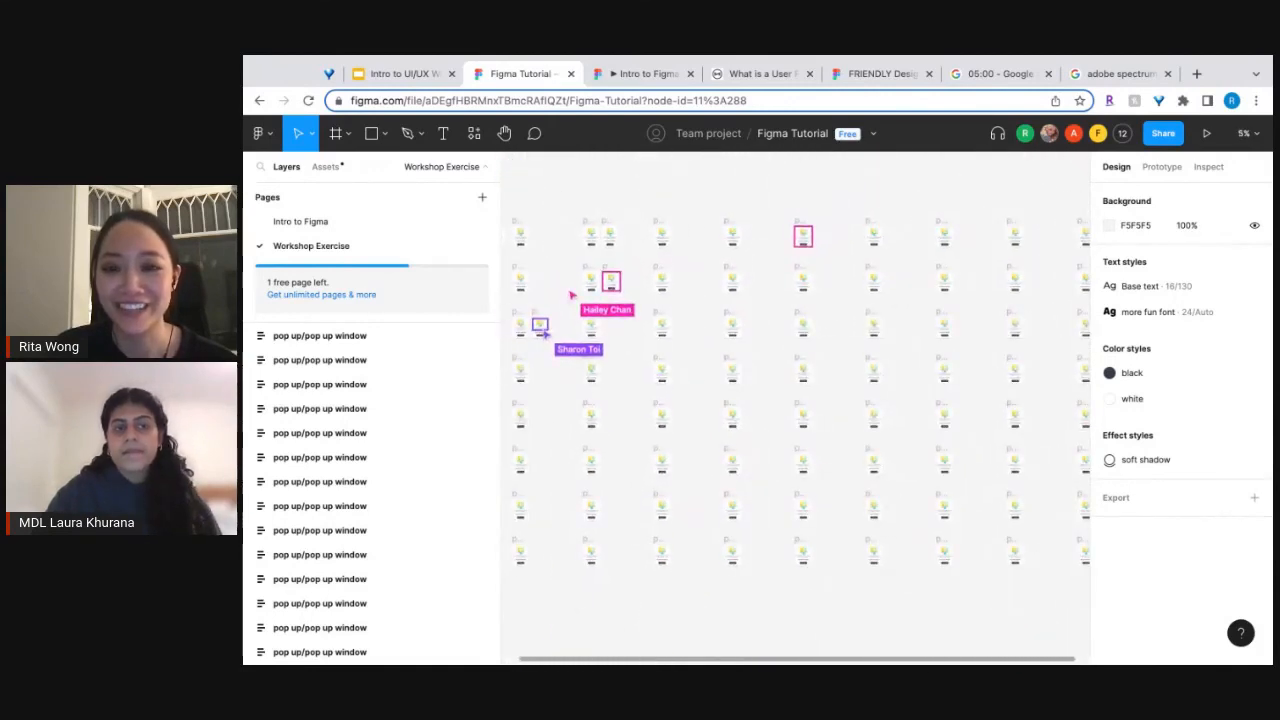
scroll(682, 354, "right", 2)
scroll(820, 278, "left", 3)
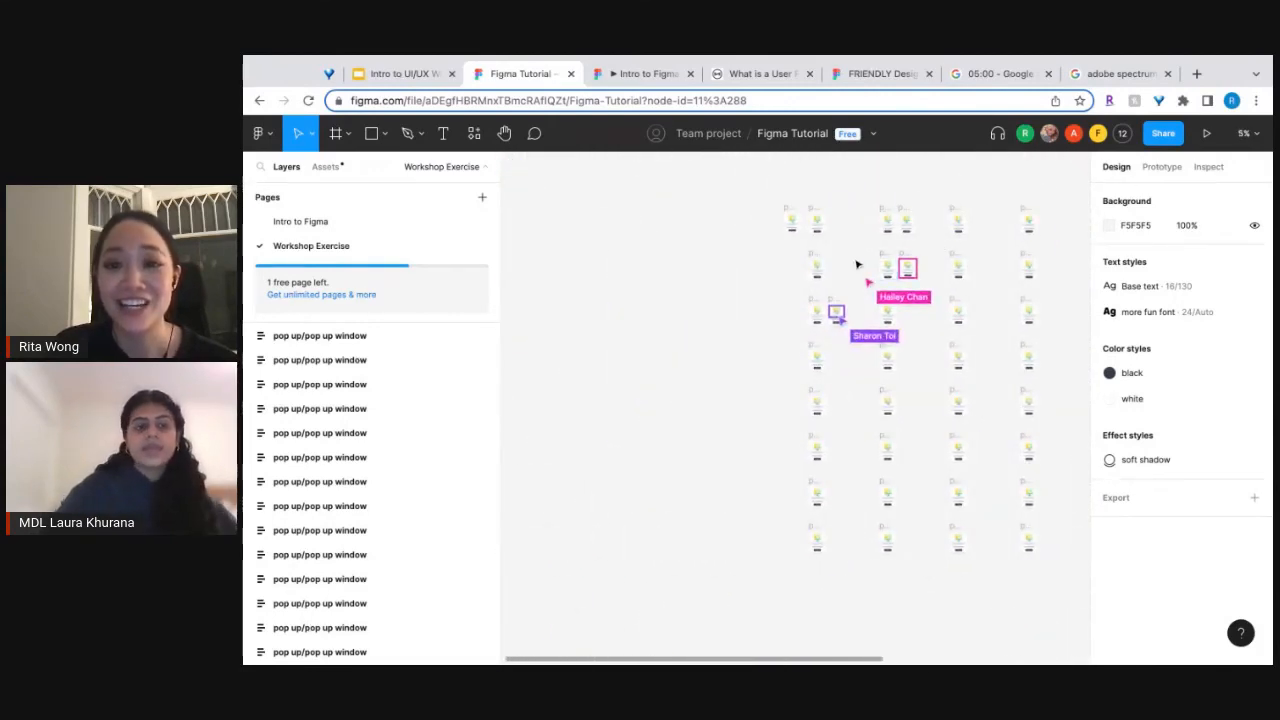
scroll(821, 278, "up", 5)
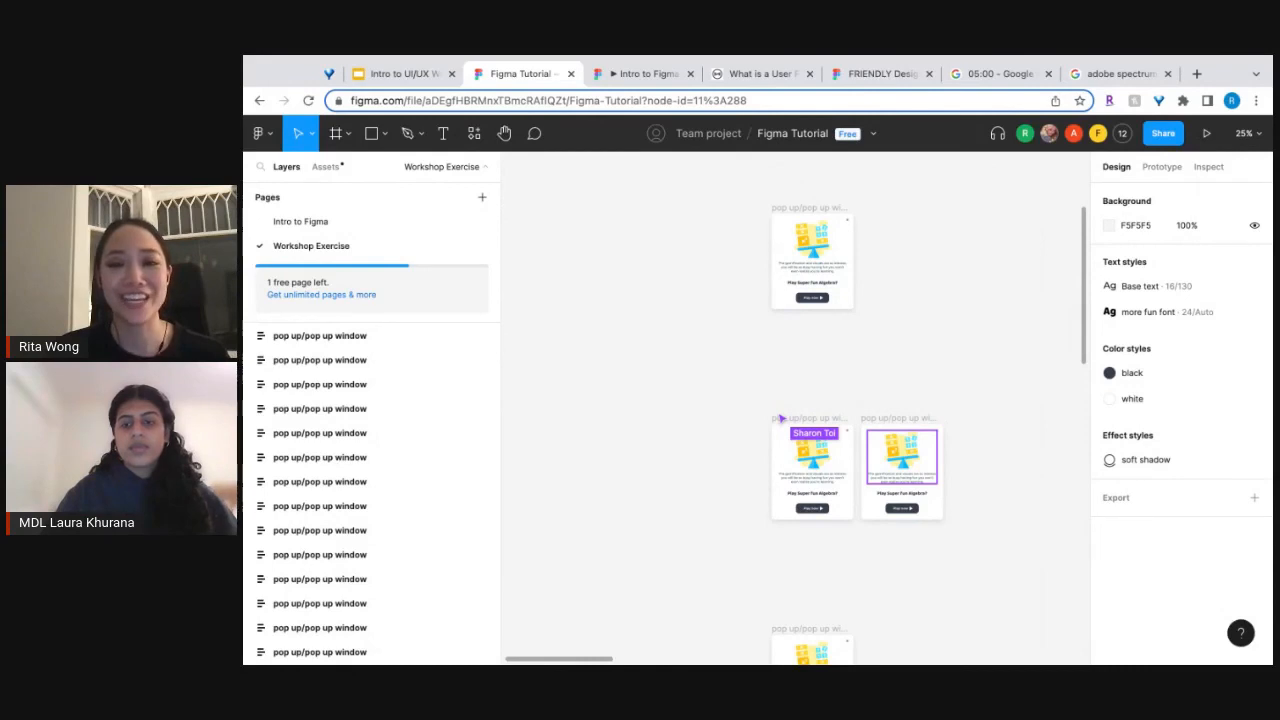
scroll(795, 408, "up", 5)
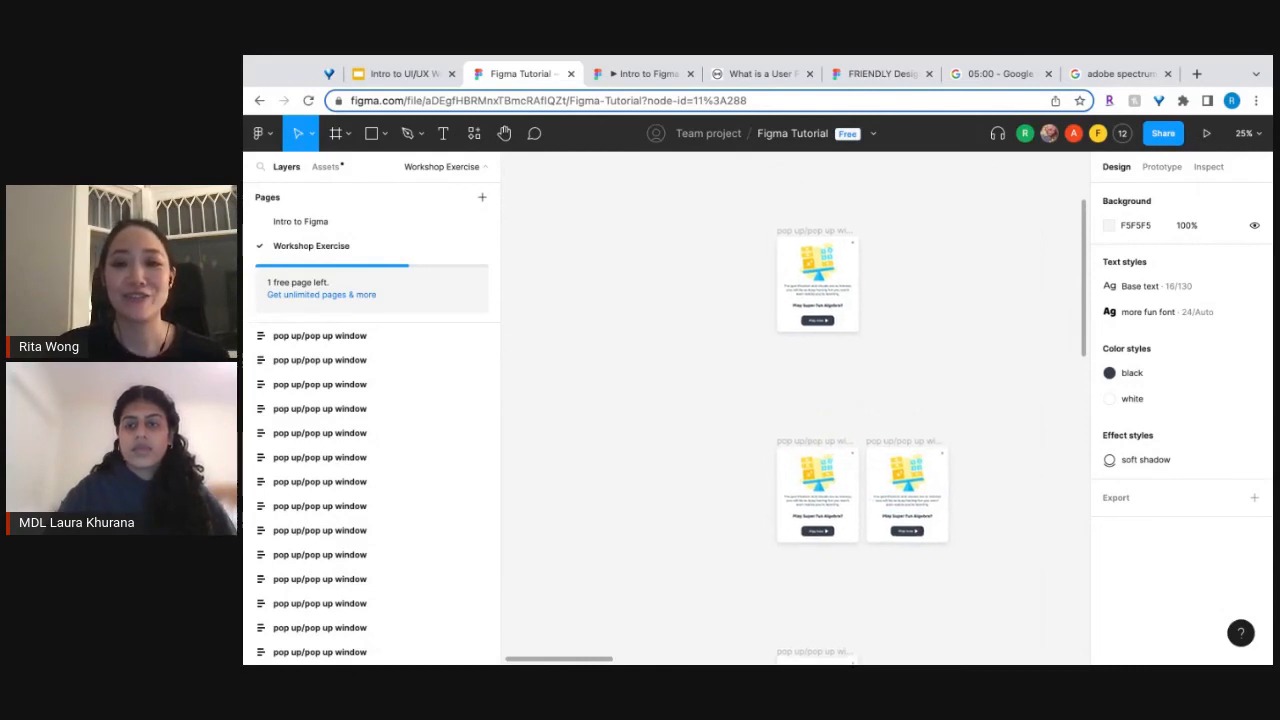
Move the "Play super fun Algebra?" title out of Frame 15041 into the content frame of the first pop-up window.
scroll(795, 408, "left", 3)
scroll(827, 454, "right", 1)
scroll(827, 454, "up", 5)
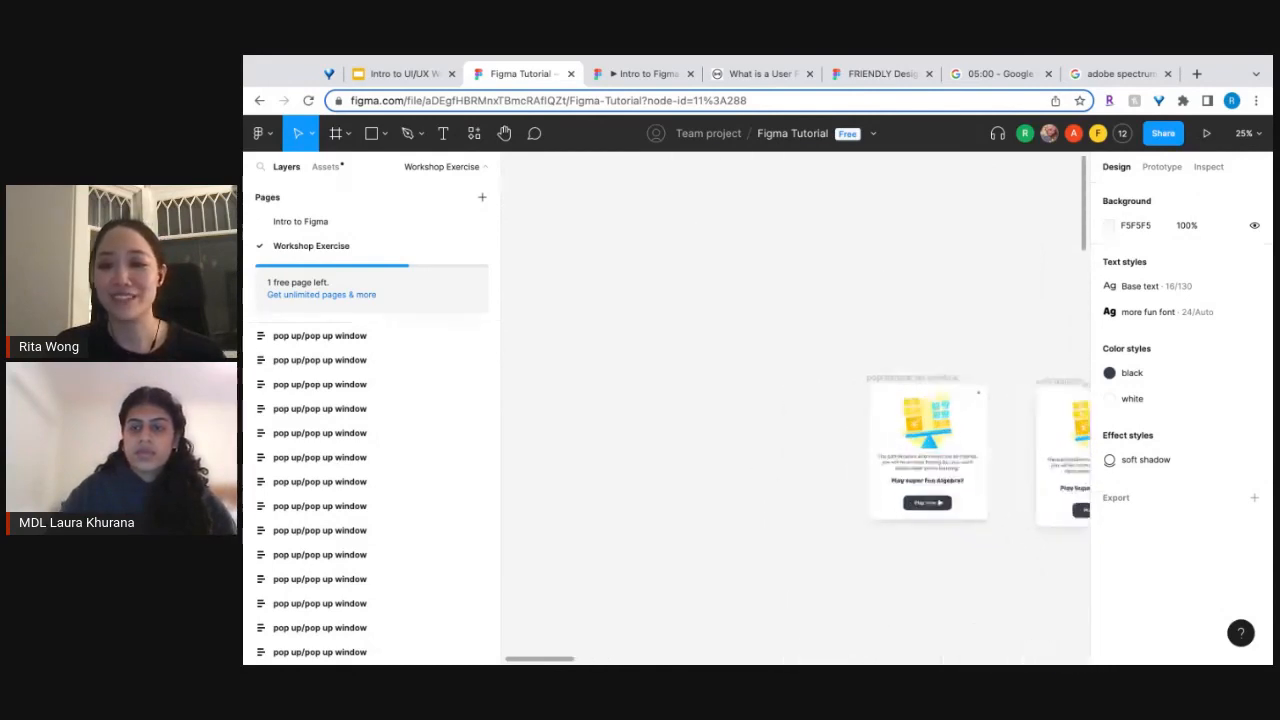
scroll(827, 454, "down", 1)
scroll(827, 454, "right", 1)
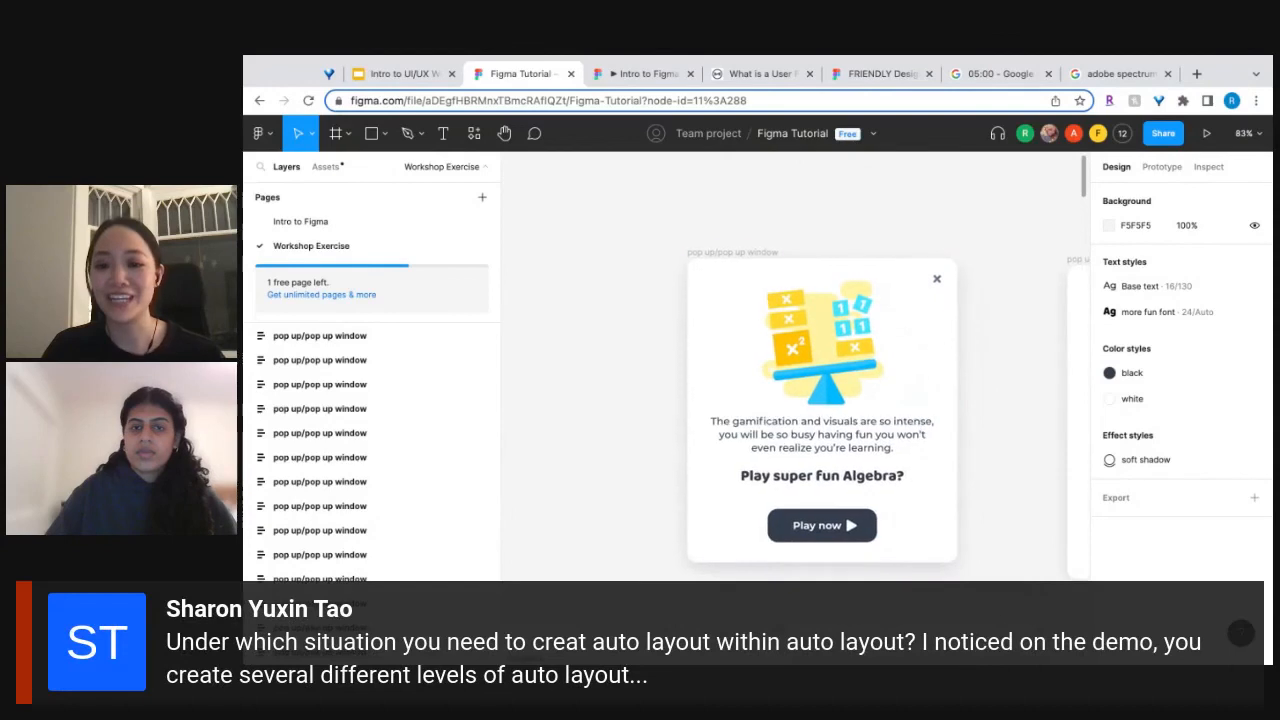
double_click(827, 454)
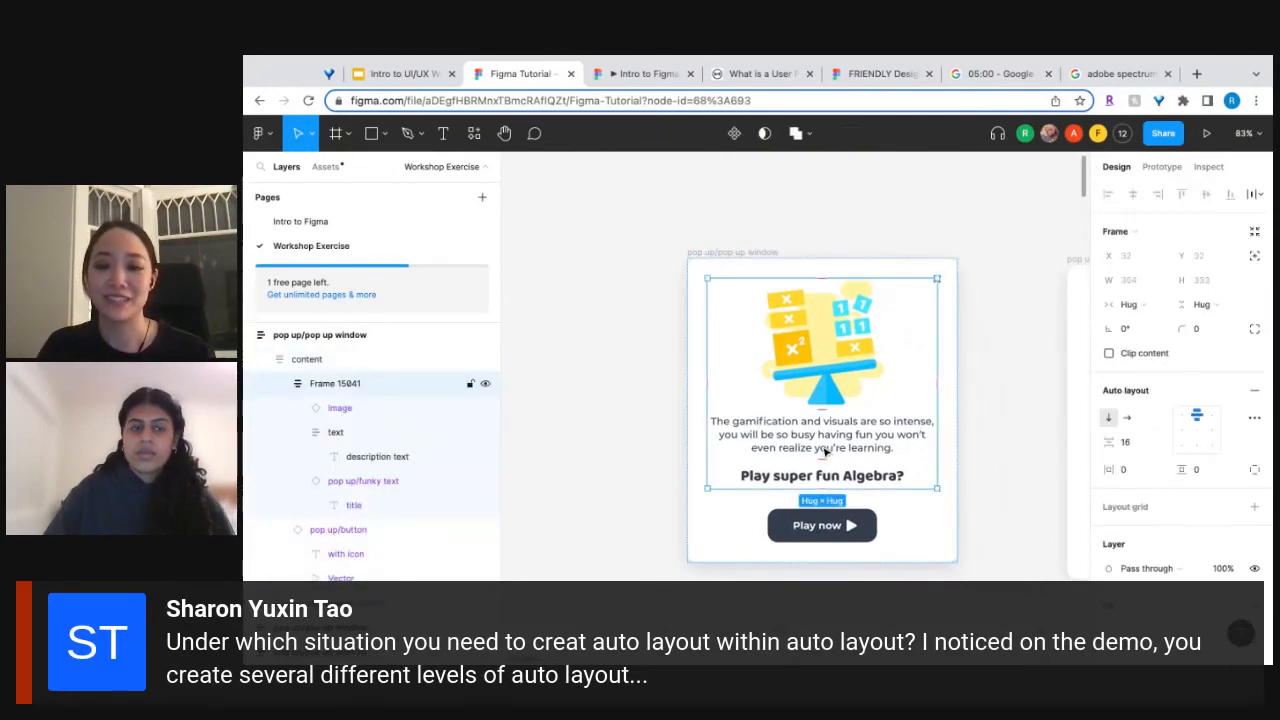
right_click(827, 452)
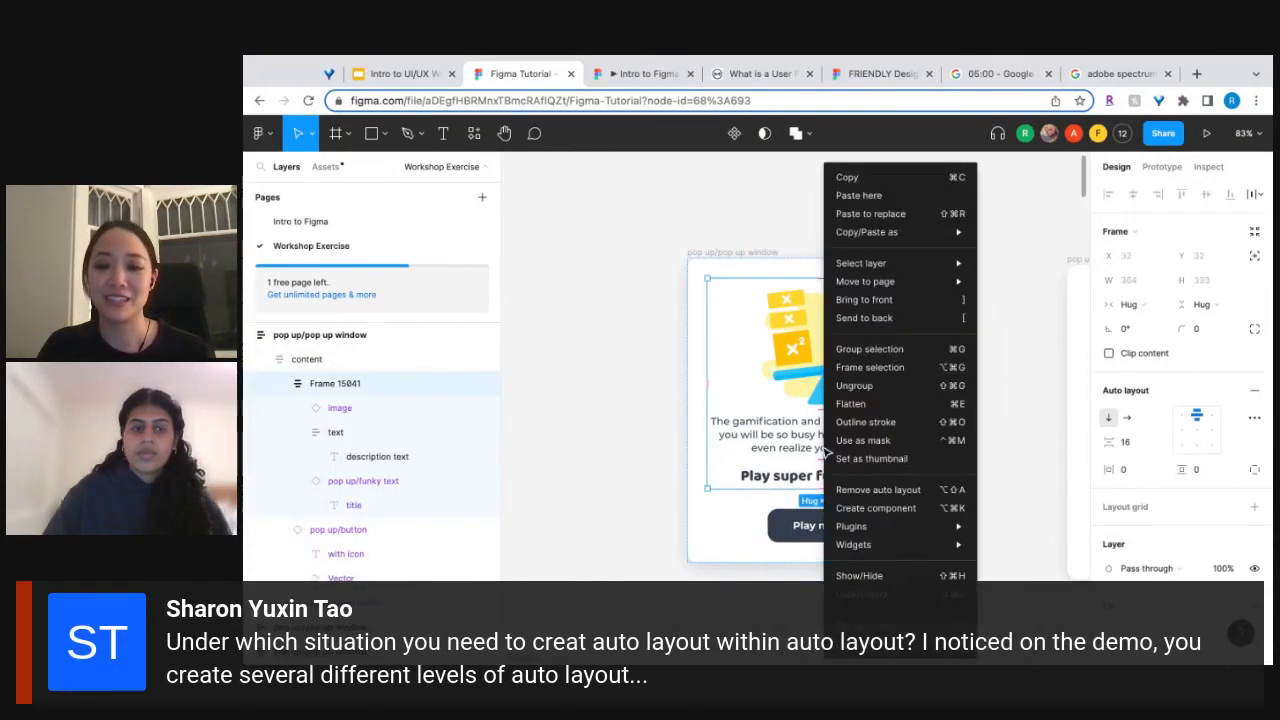
left_click(748, 468)
left_click(843, 478)
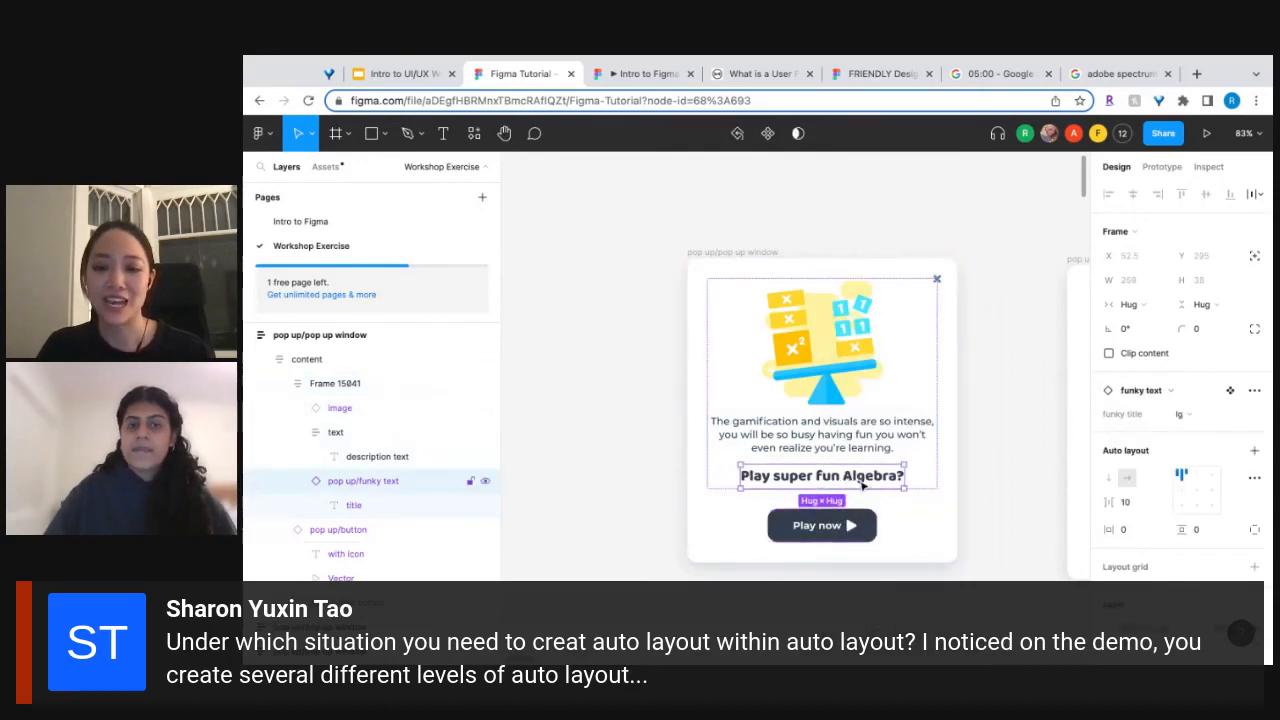
double_click(850, 480)
mouse_move(850, 480)
left_mouse_down()
mouse_move(844, 498)
mouse_move(842, 482)
left_mouse_up()
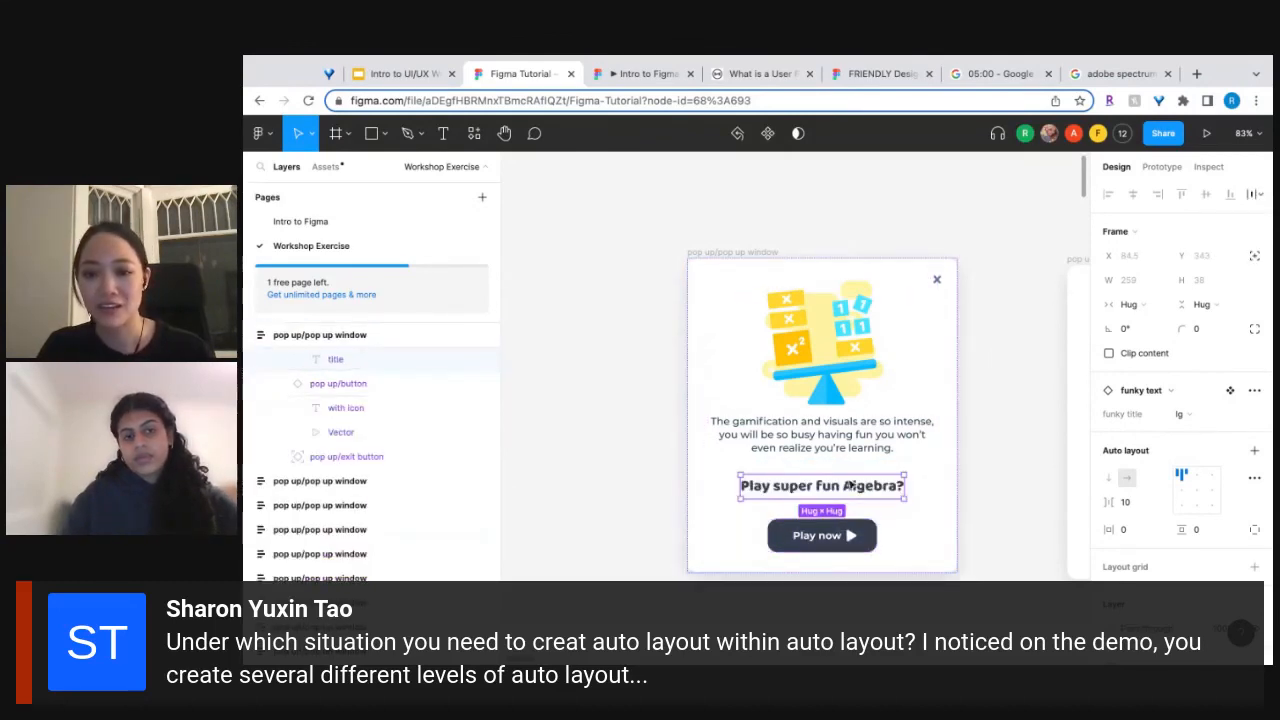
Ungroup Frame 15041 so the image and description text sit directly in the content frame.
left_click(848, 535, "shift")
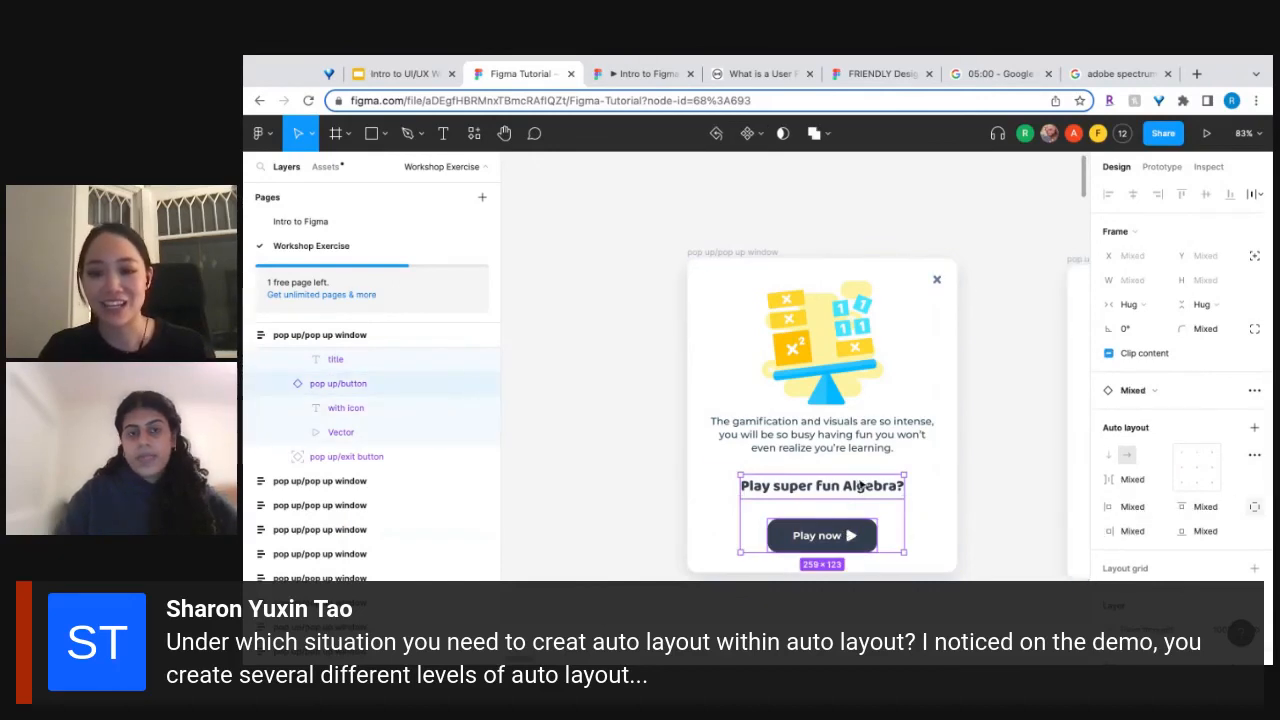
left_click(846, 445)
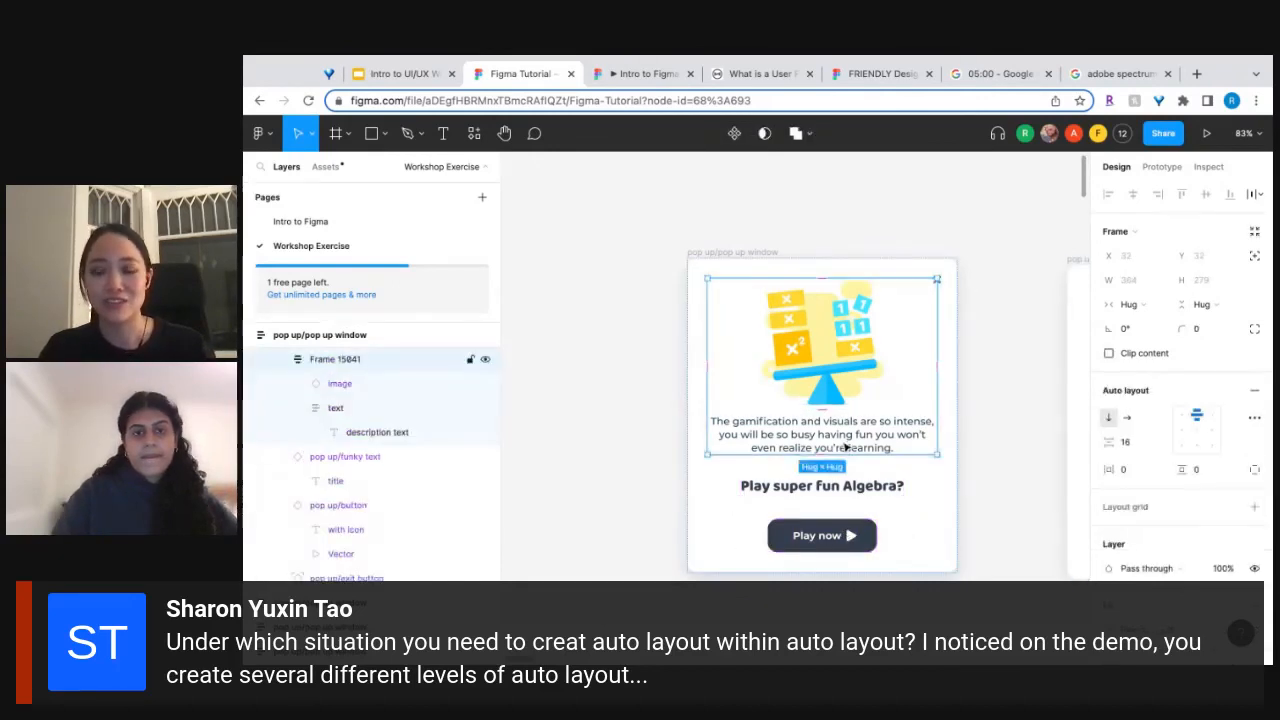
left_click(871, 271)
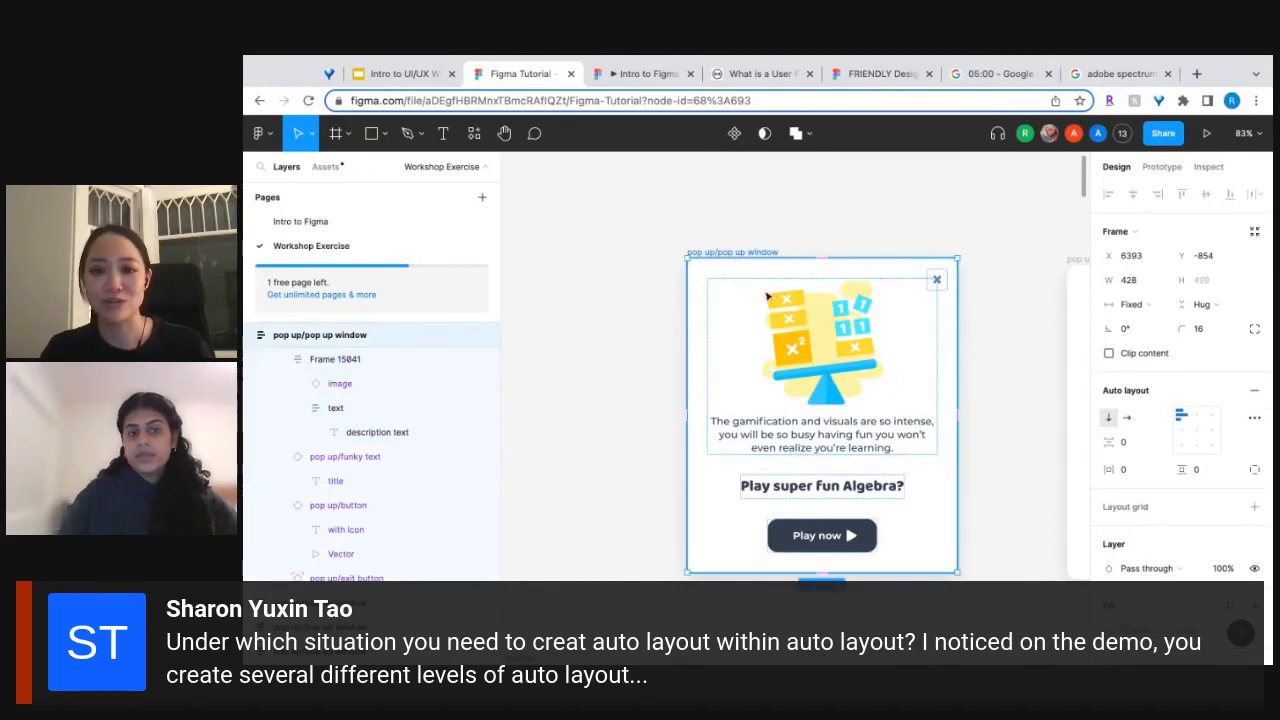
double_click(860, 389)
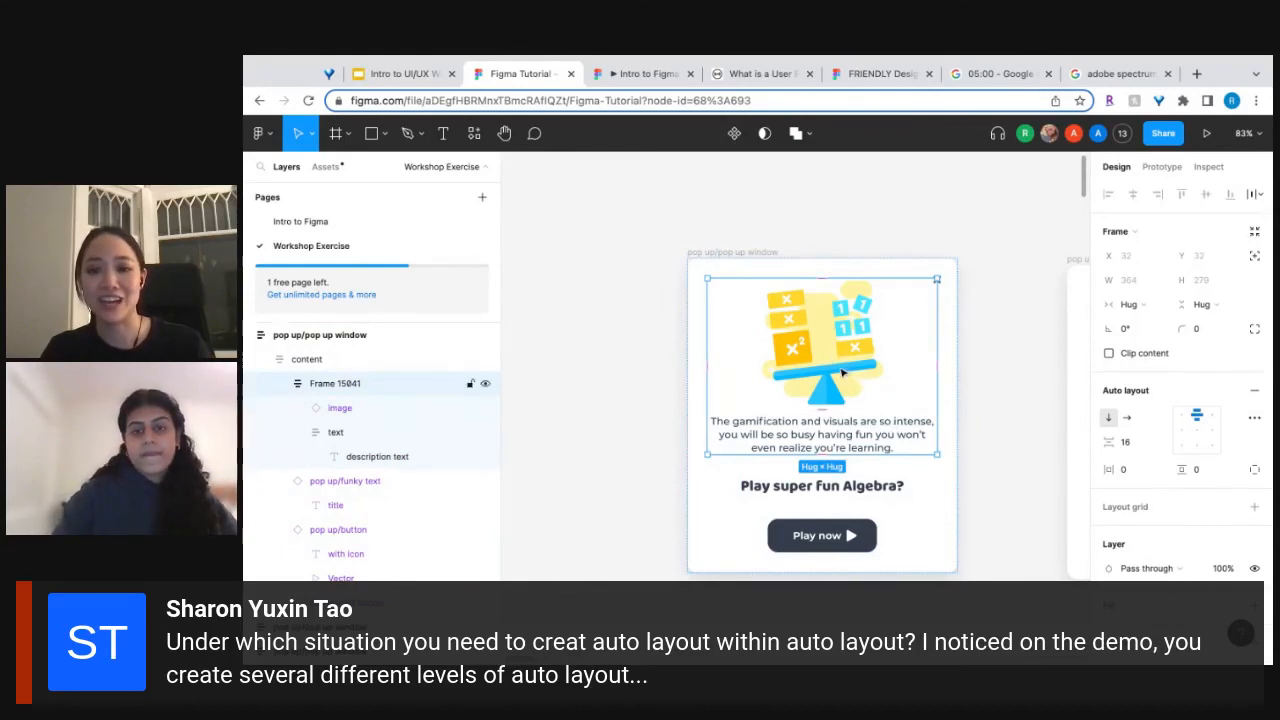
right_click(842, 373)
left_click(866, 395)
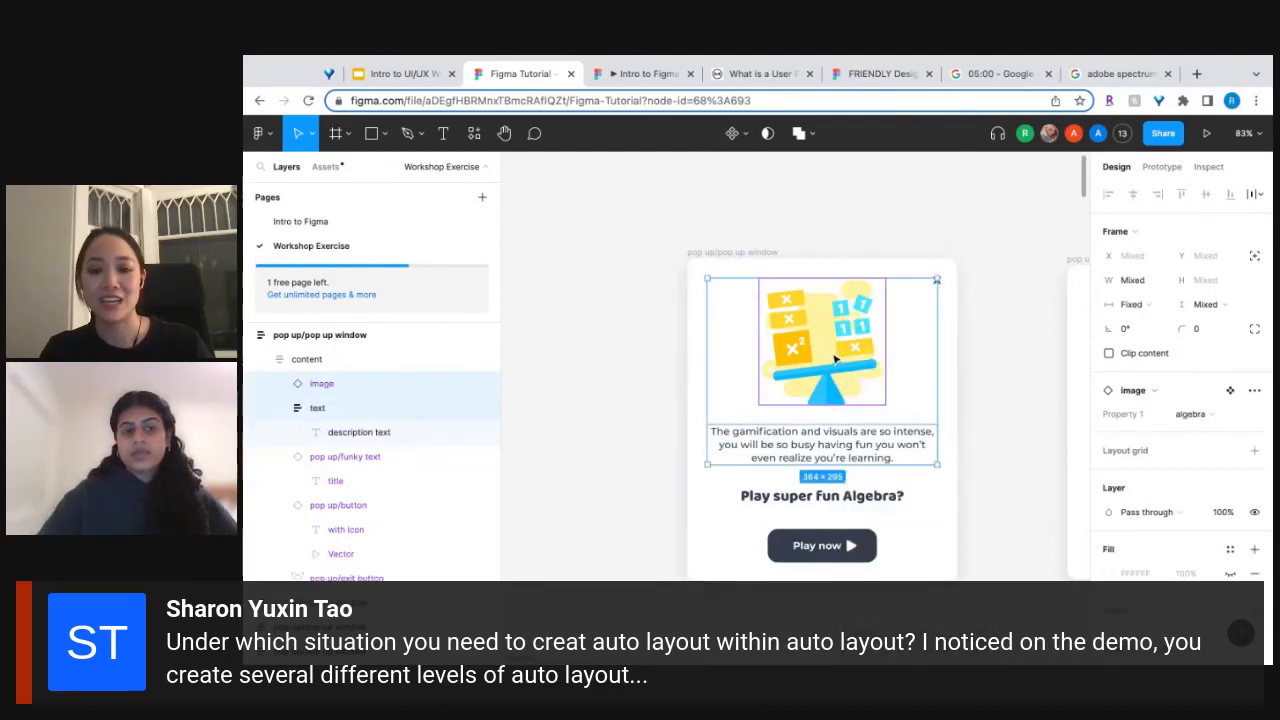
Select the pop-up window and collapse its text, funky text and button layers.
left_click(916, 522)
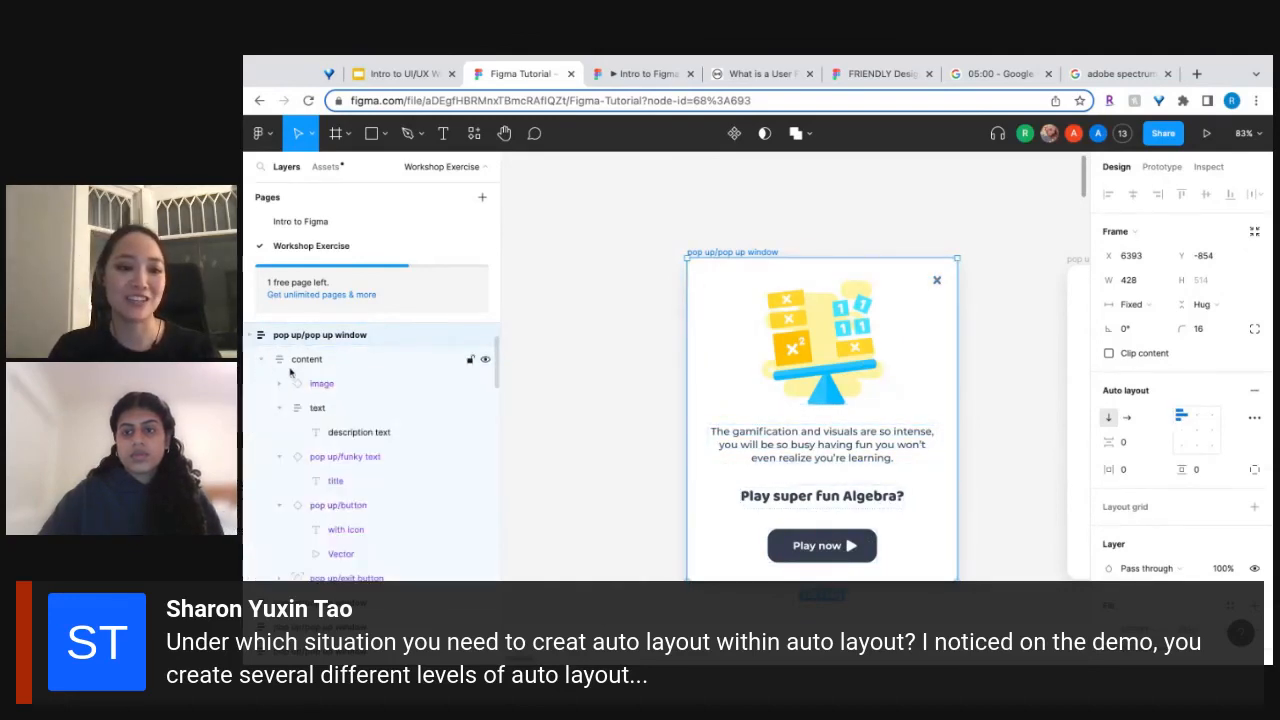
left_click(278, 408)
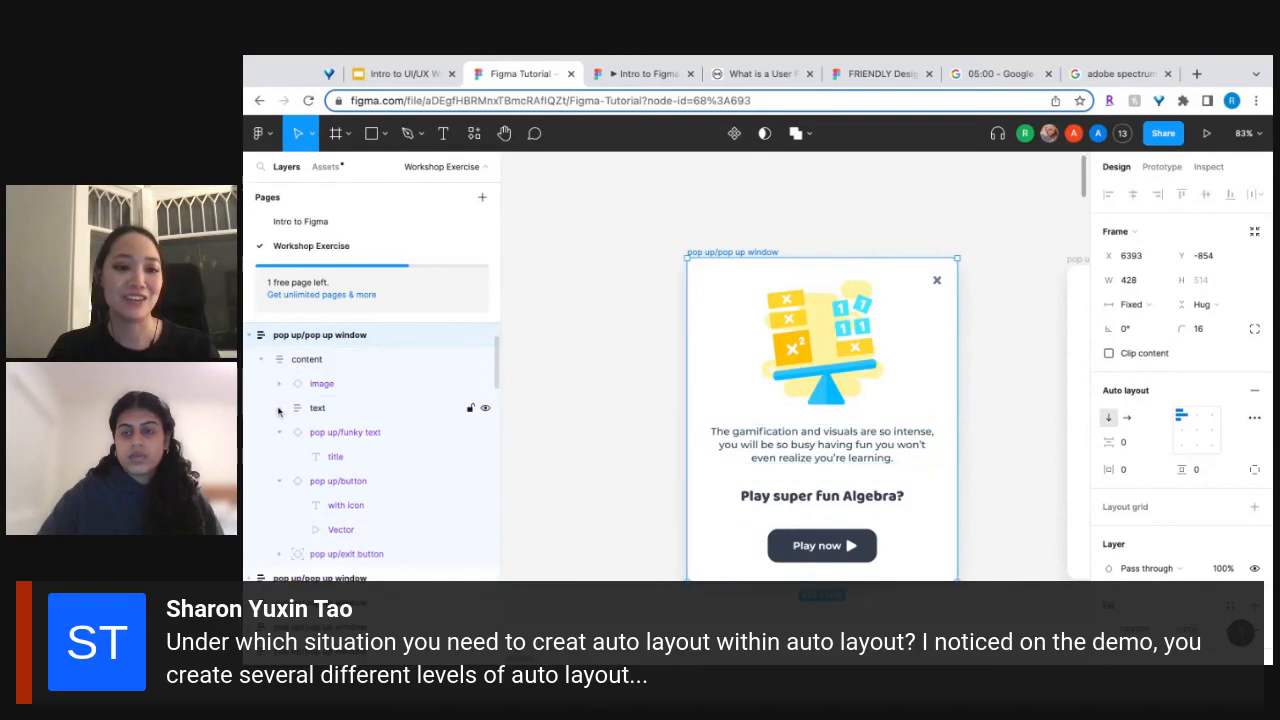
left_click(279, 432)
left_click(279, 456)
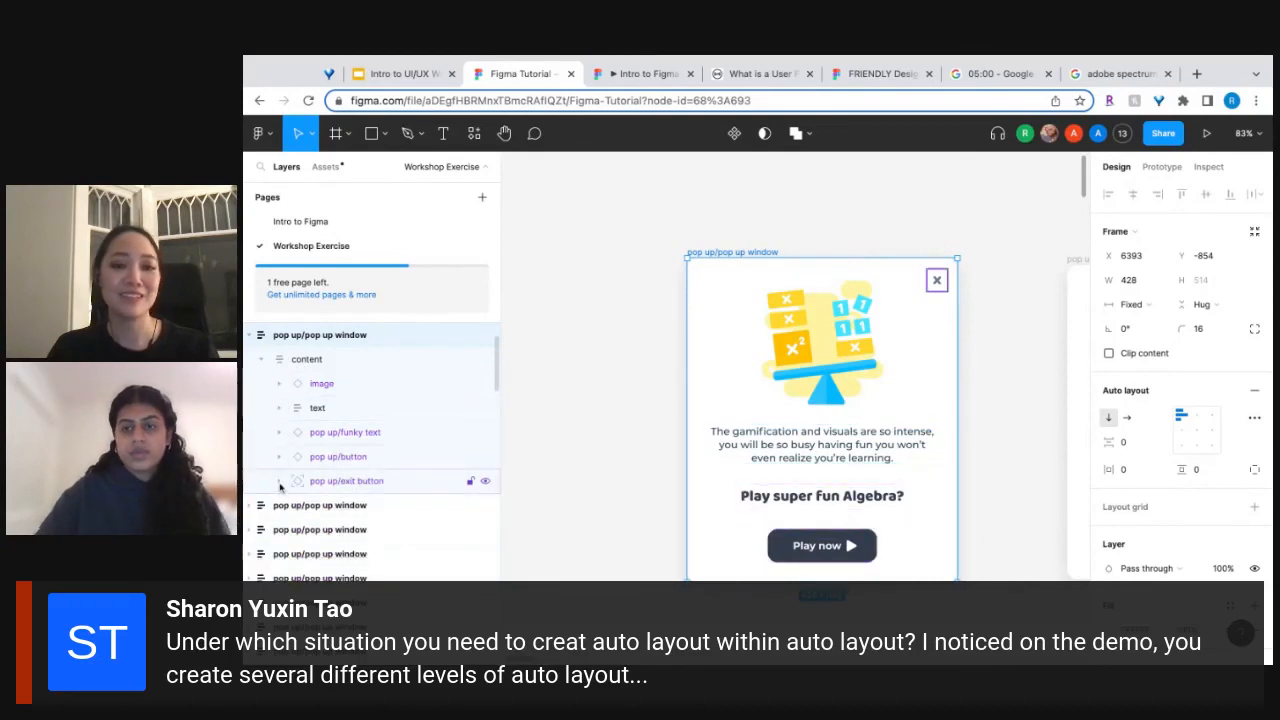
Wrap the "Play super fun Algebra?" title and the Play now button together in their own auto layout frame.
double_click(795, 383)
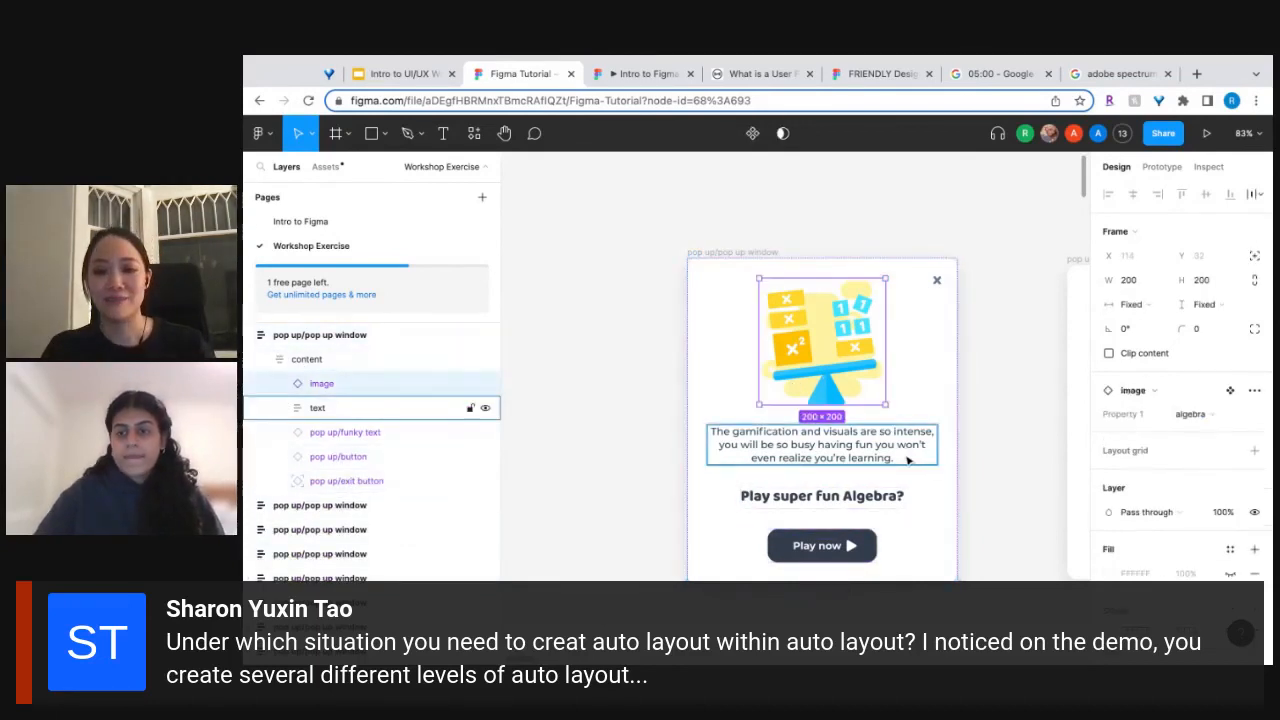
left_click(815, 545)
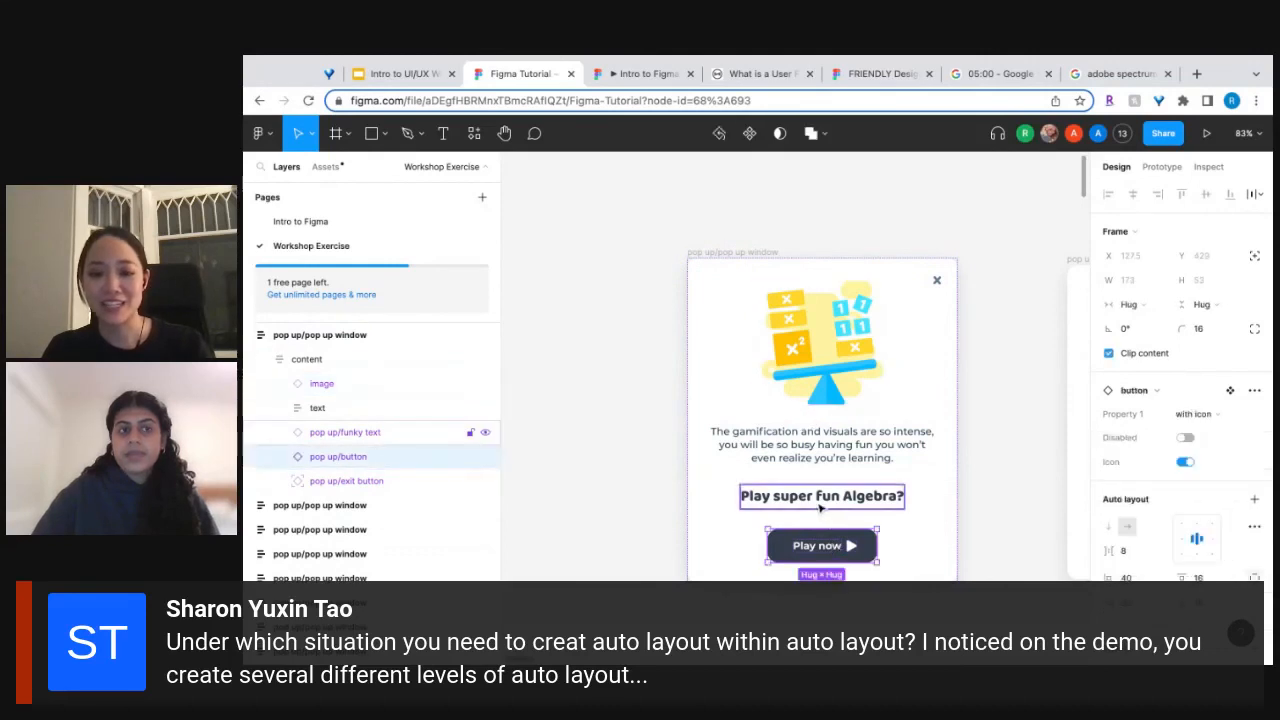
left_click(820, 508, "shift")
left_click(911, 525)
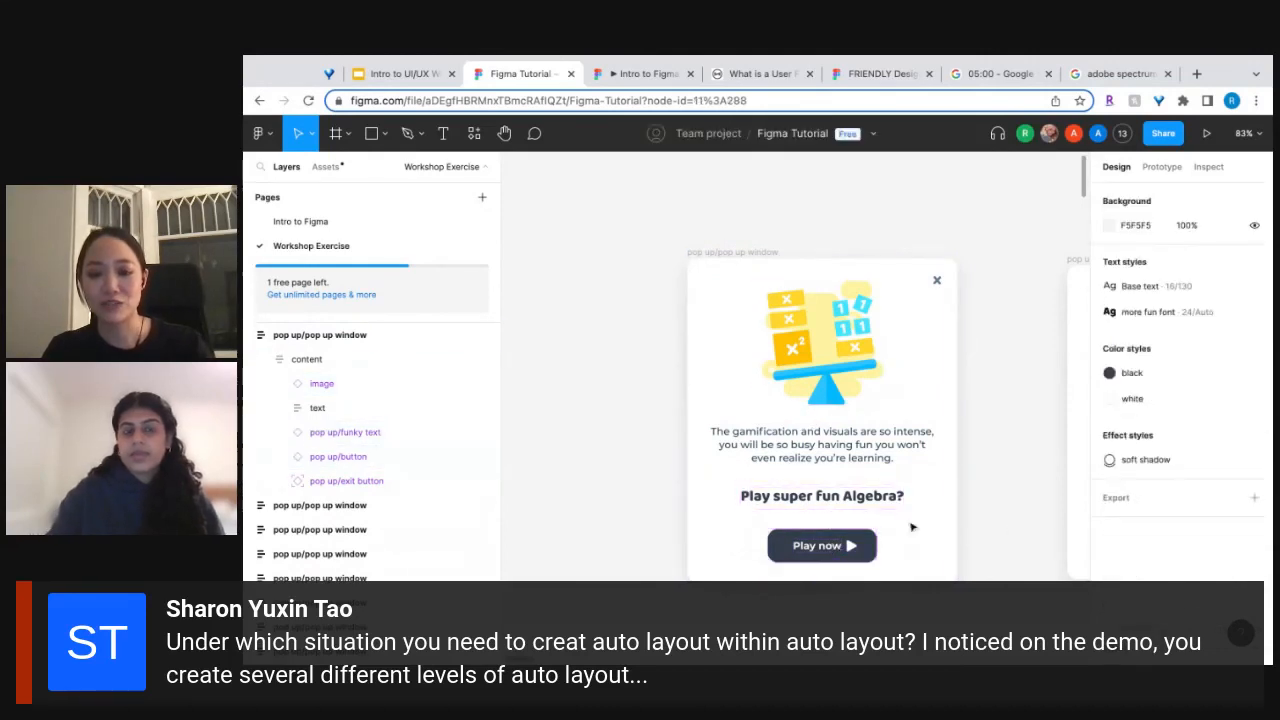
double_click(801, 501)
left_click(801, 501)
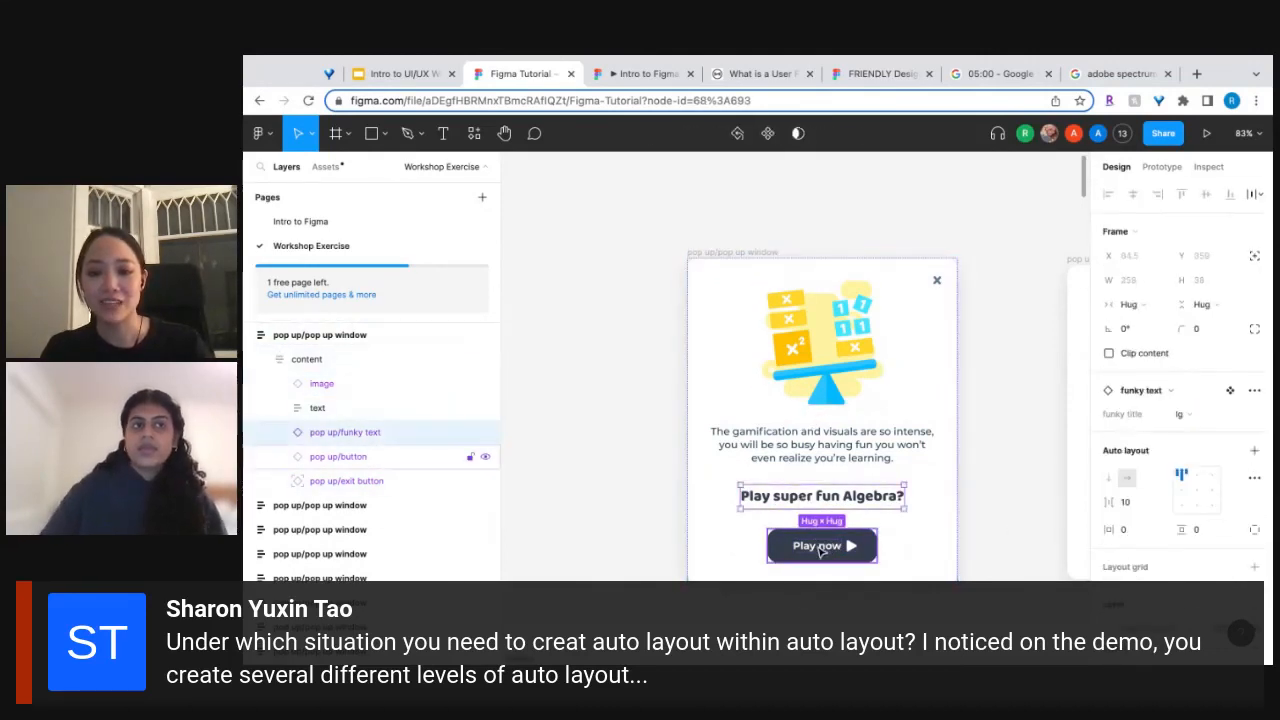
left_click(820, 545, "shift")
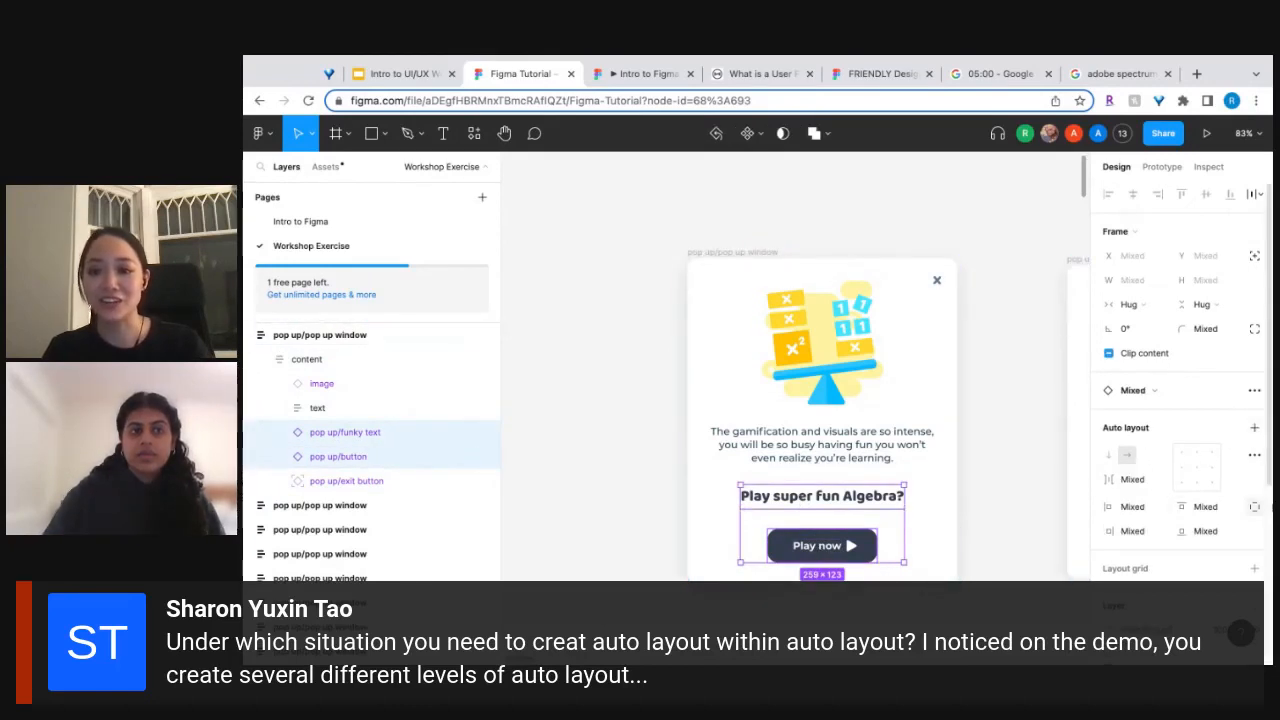
left_click(1254, 427)
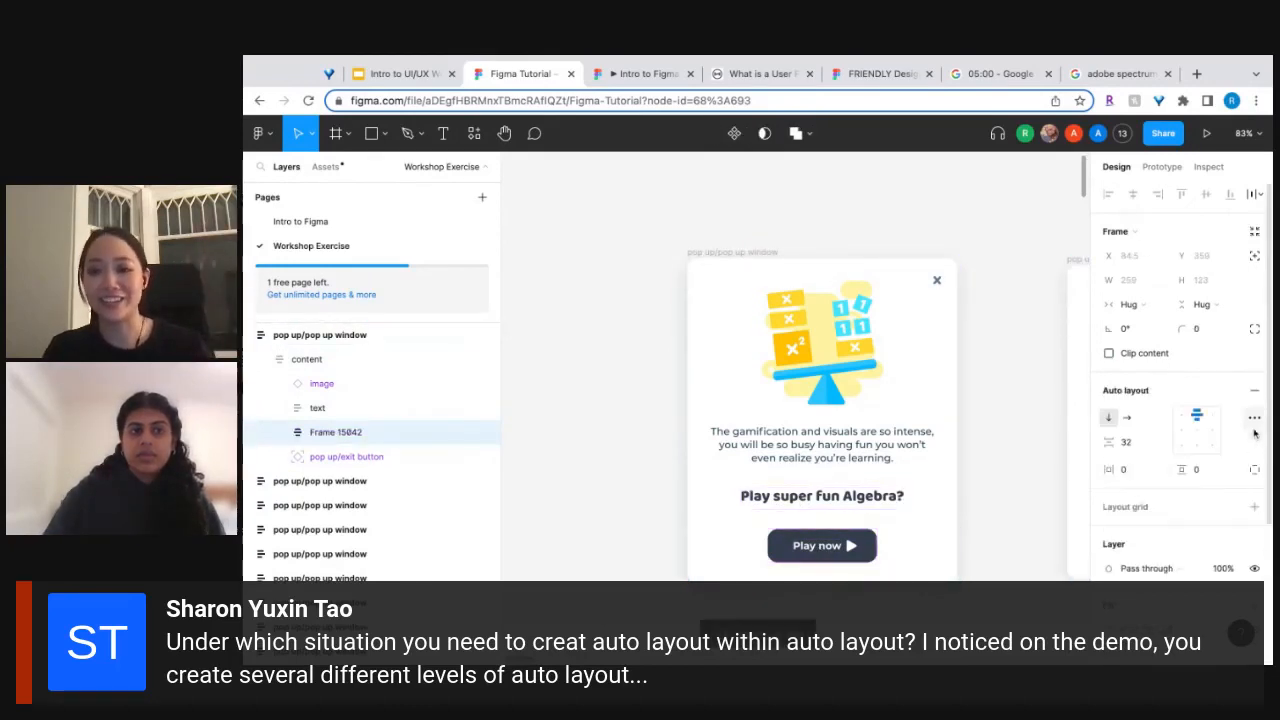
Set the spacing between the title and button to 8 and the new frame's vertical padding to 32.
left_click(1140, 441)
type("8")
key("Tab")
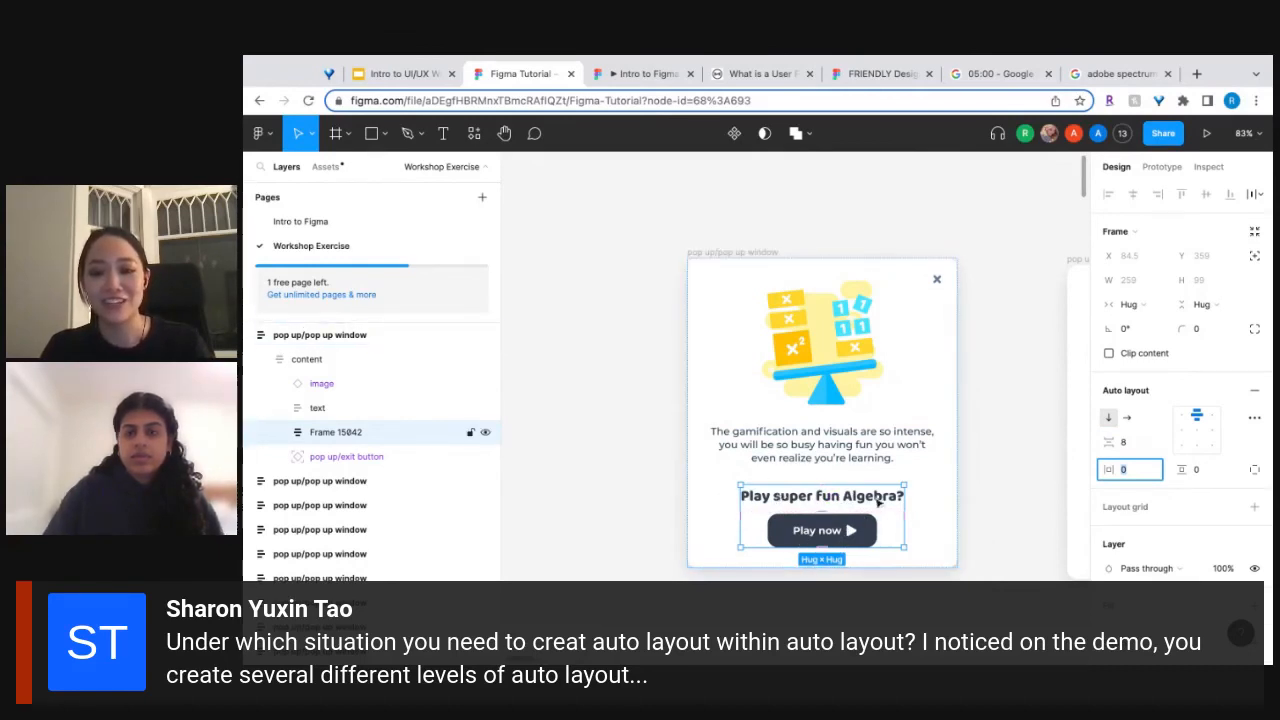
left_click(1220, 473)
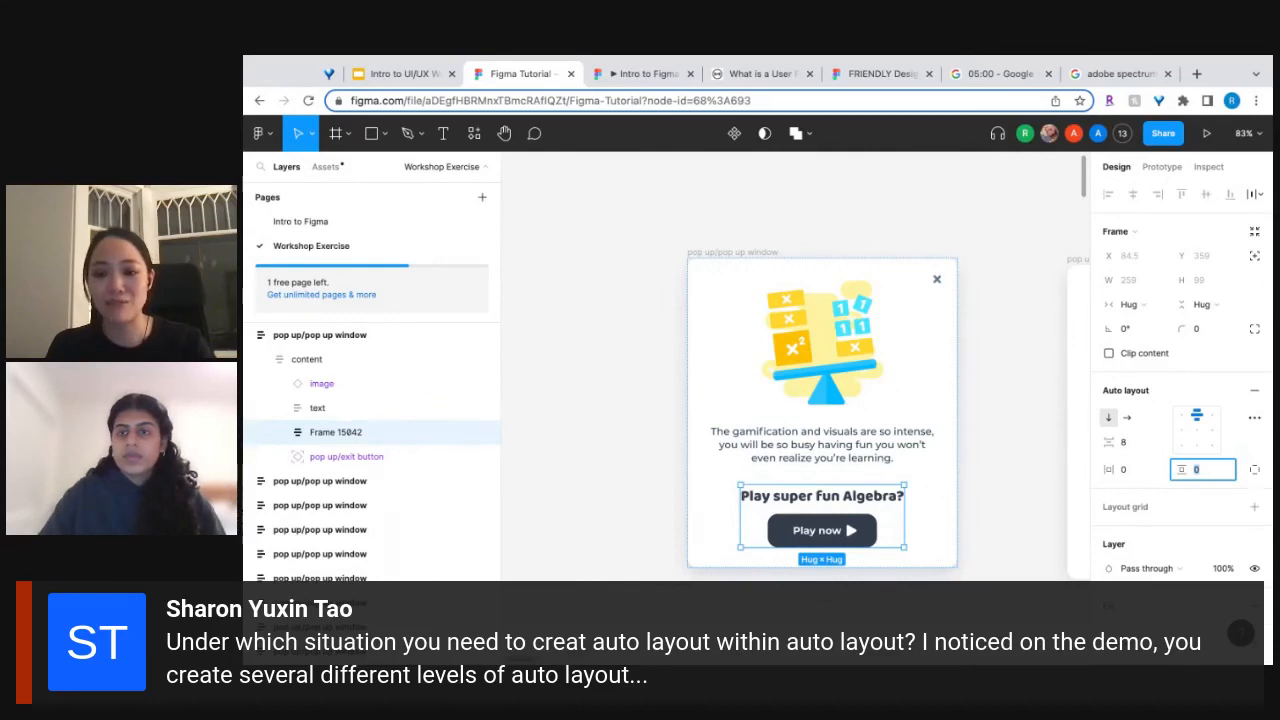
type("32")
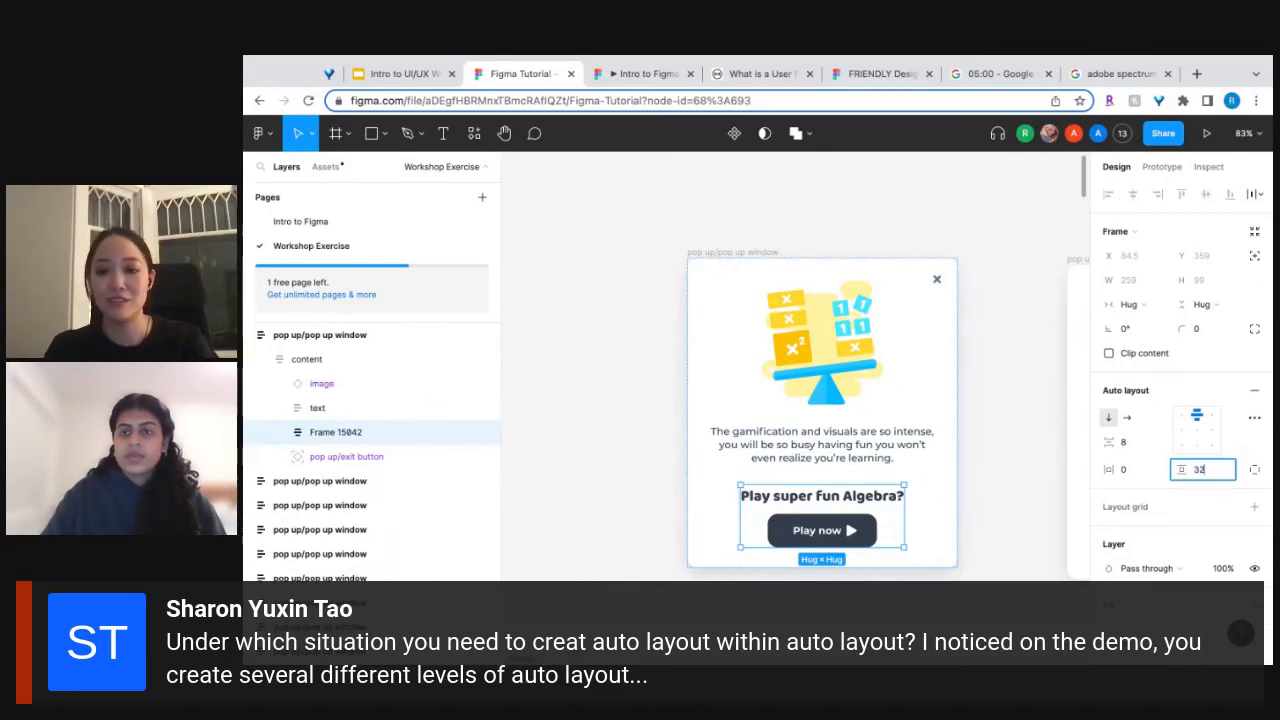
key("Tab")
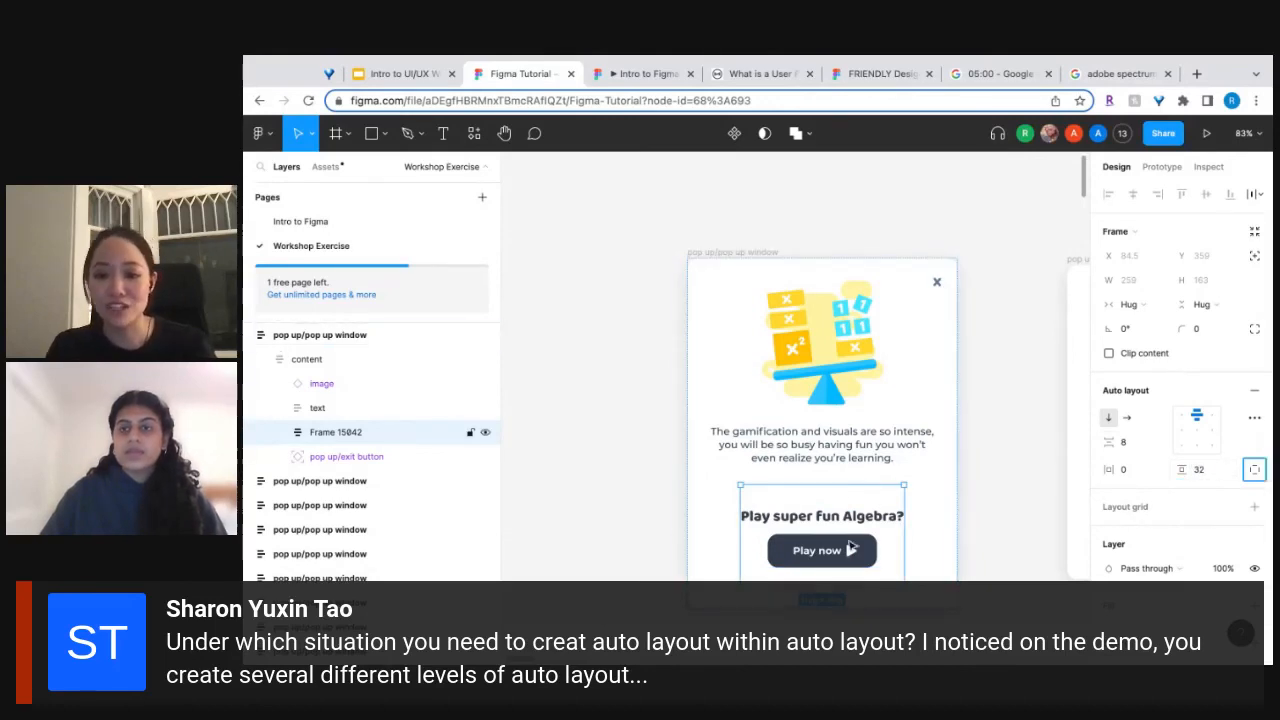
Switch the title and button frame to independent paddings and set its top padding to 0.
left_click(1255, 471)
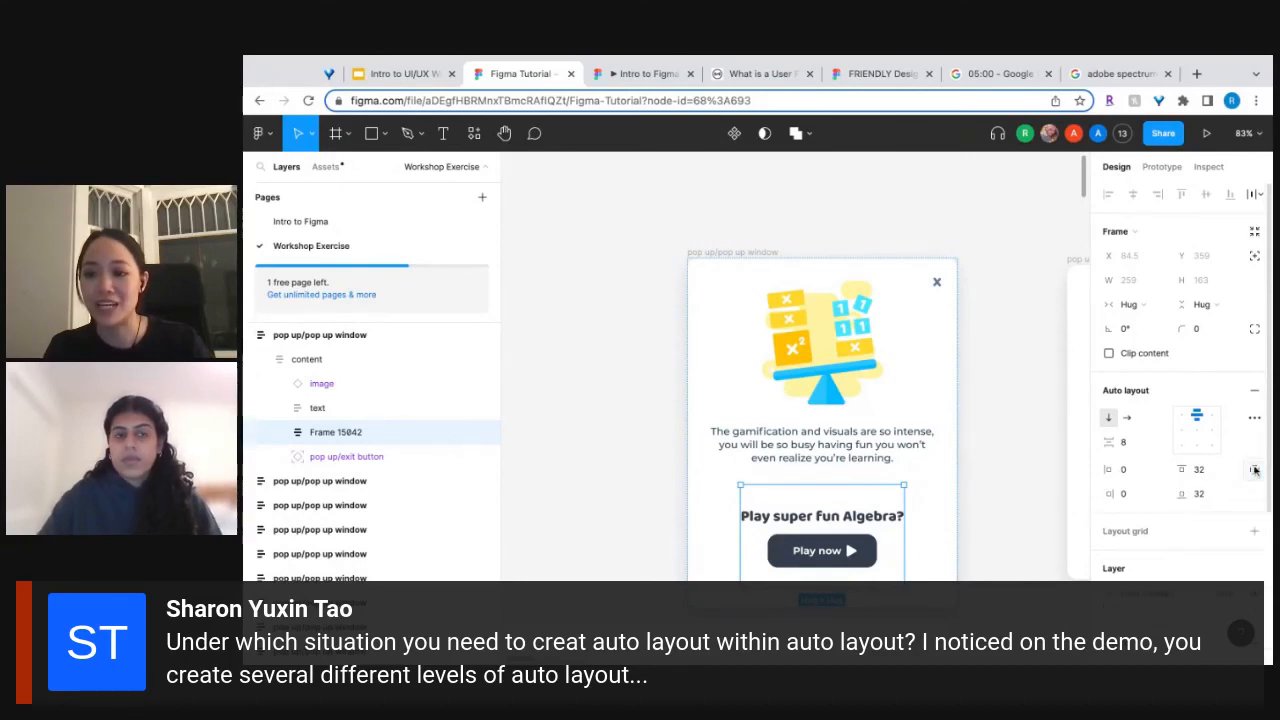
left_click(1208, 474)
type("0")
key("Tab")
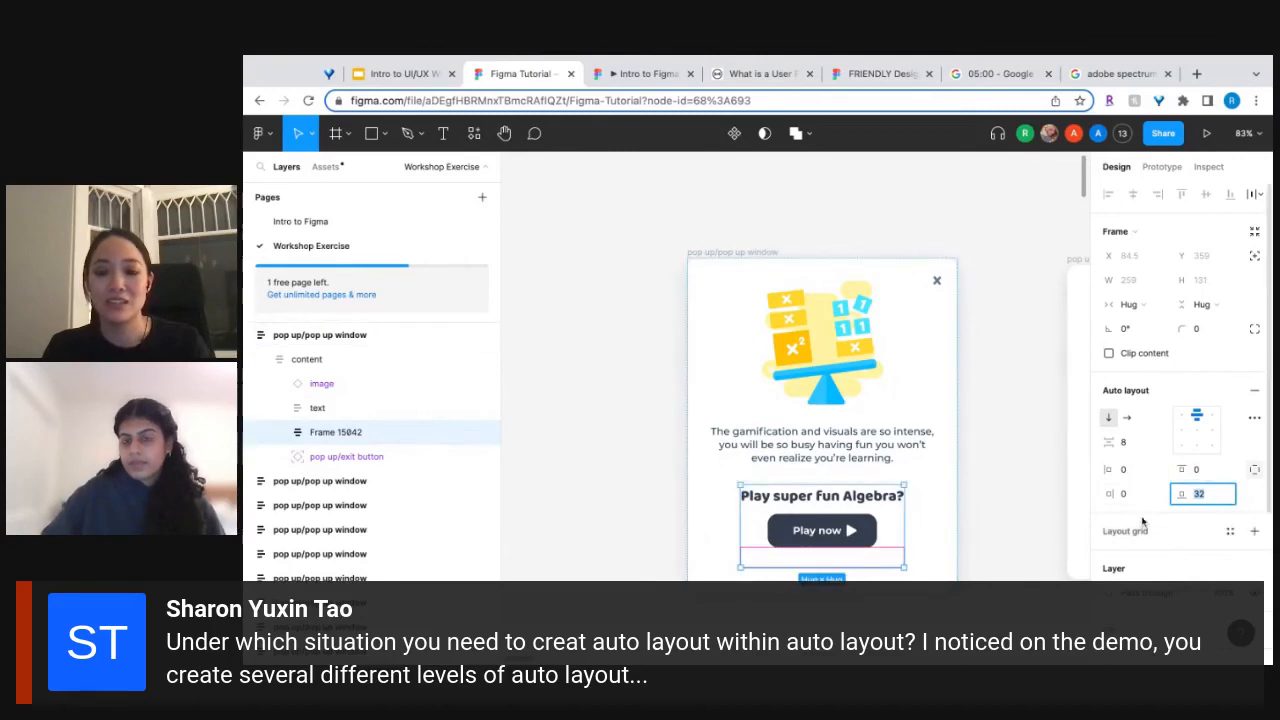
left_click(989, 525)
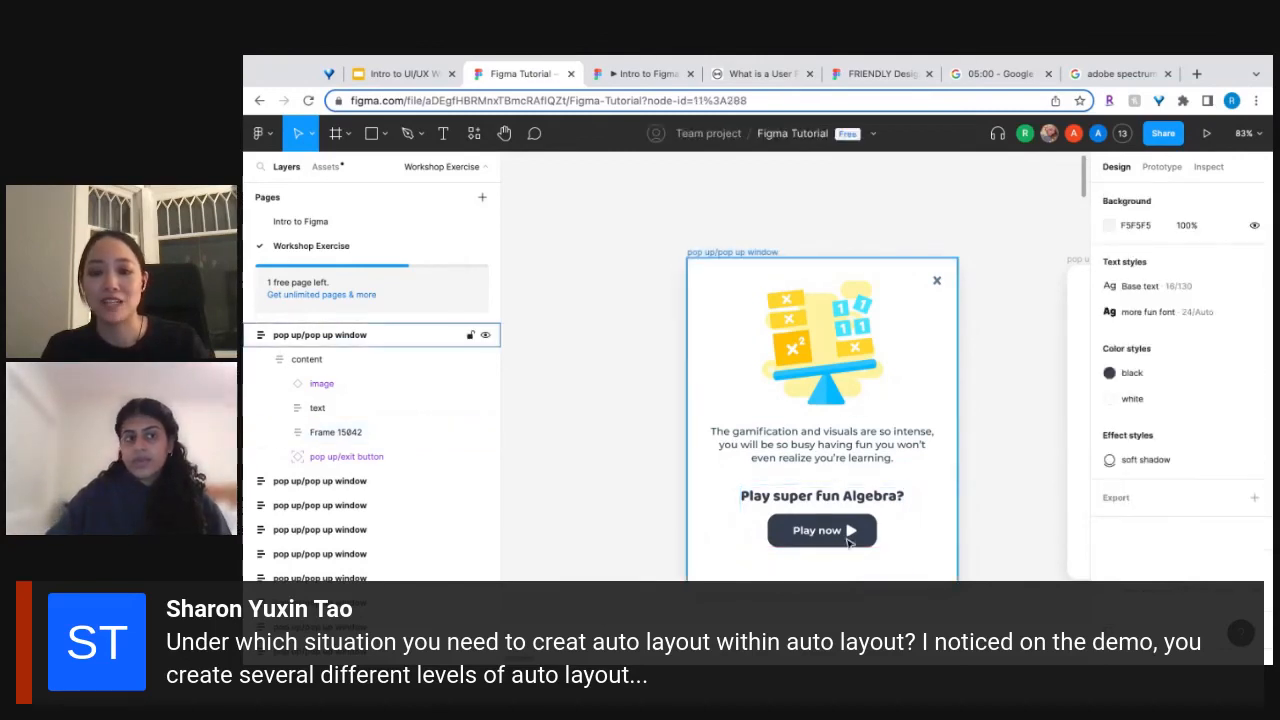
Select the image and description text together, and glance at the file's component assets before returning to the layers.
left_click(852, 444)
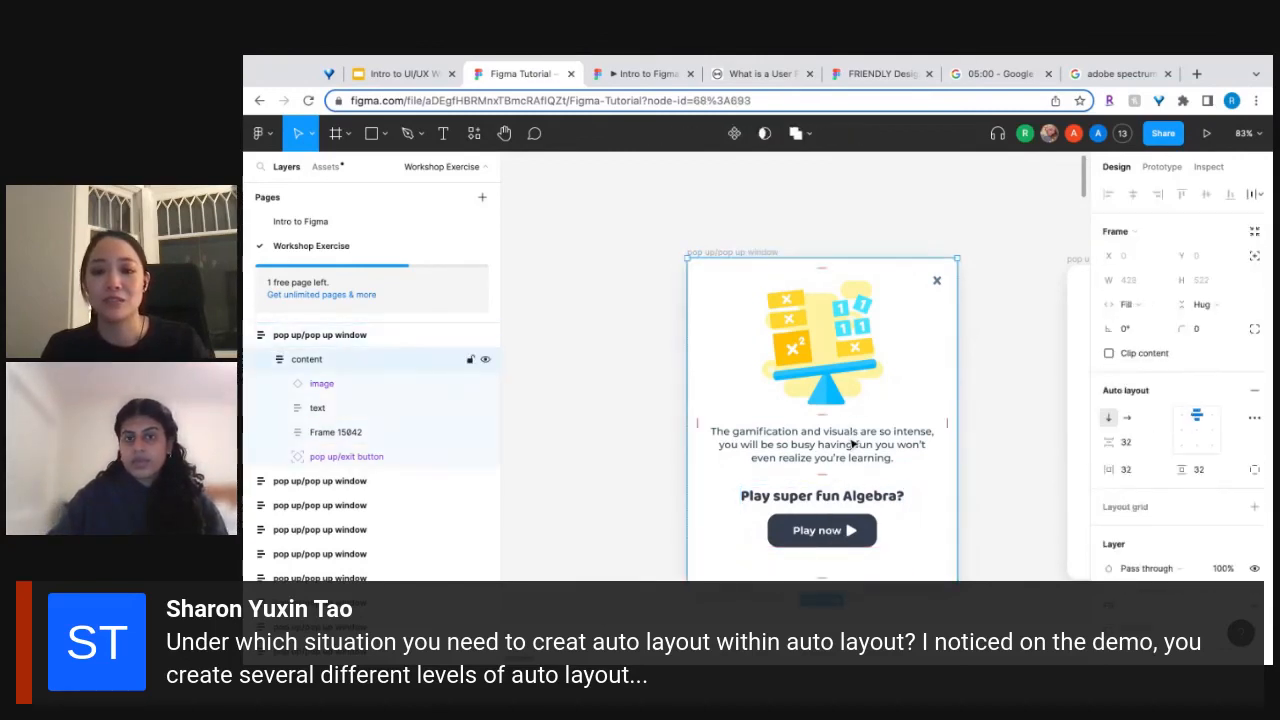
left_click(852, 444)
left_click(840, 365, "shift")
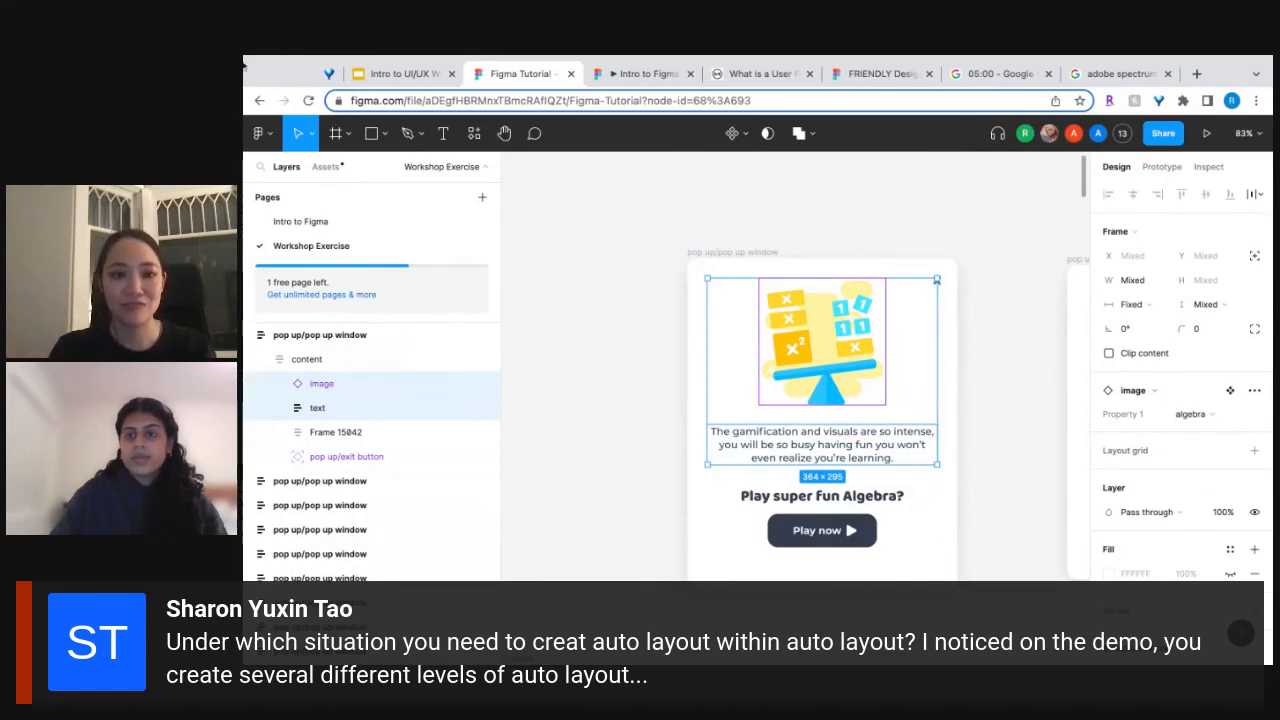
left_click(326, 166)
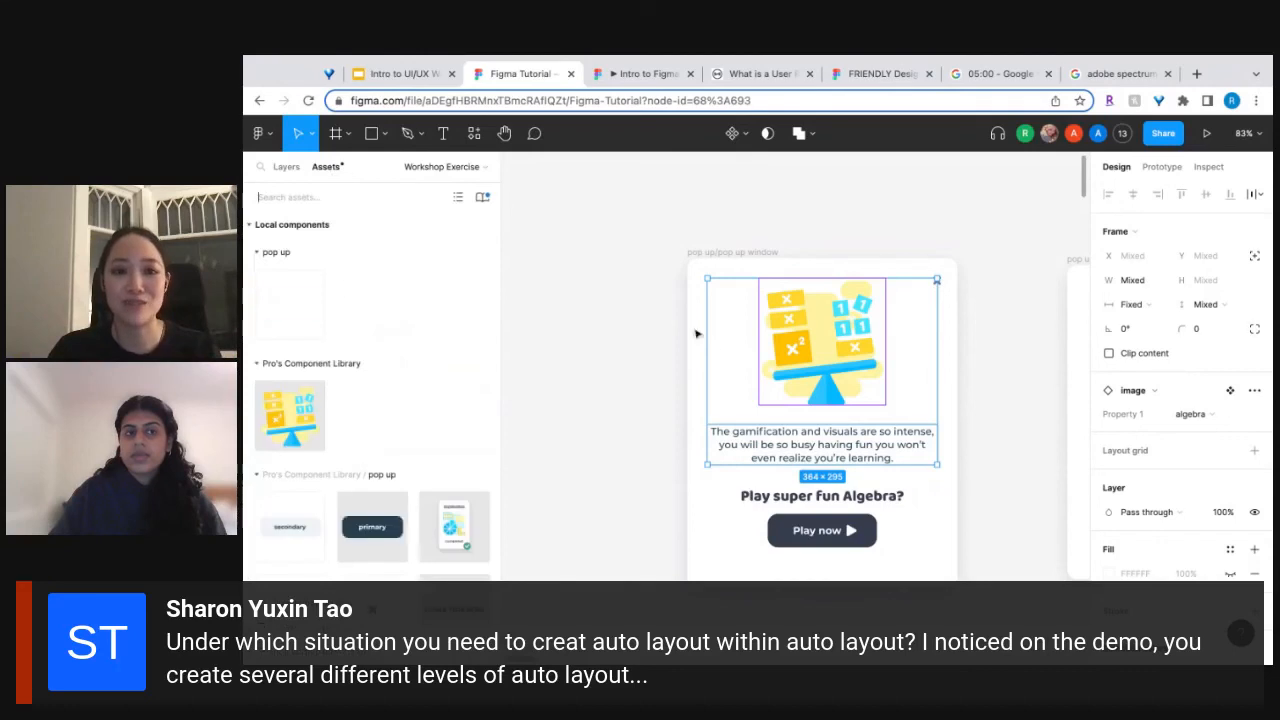
left_click(285, 167)
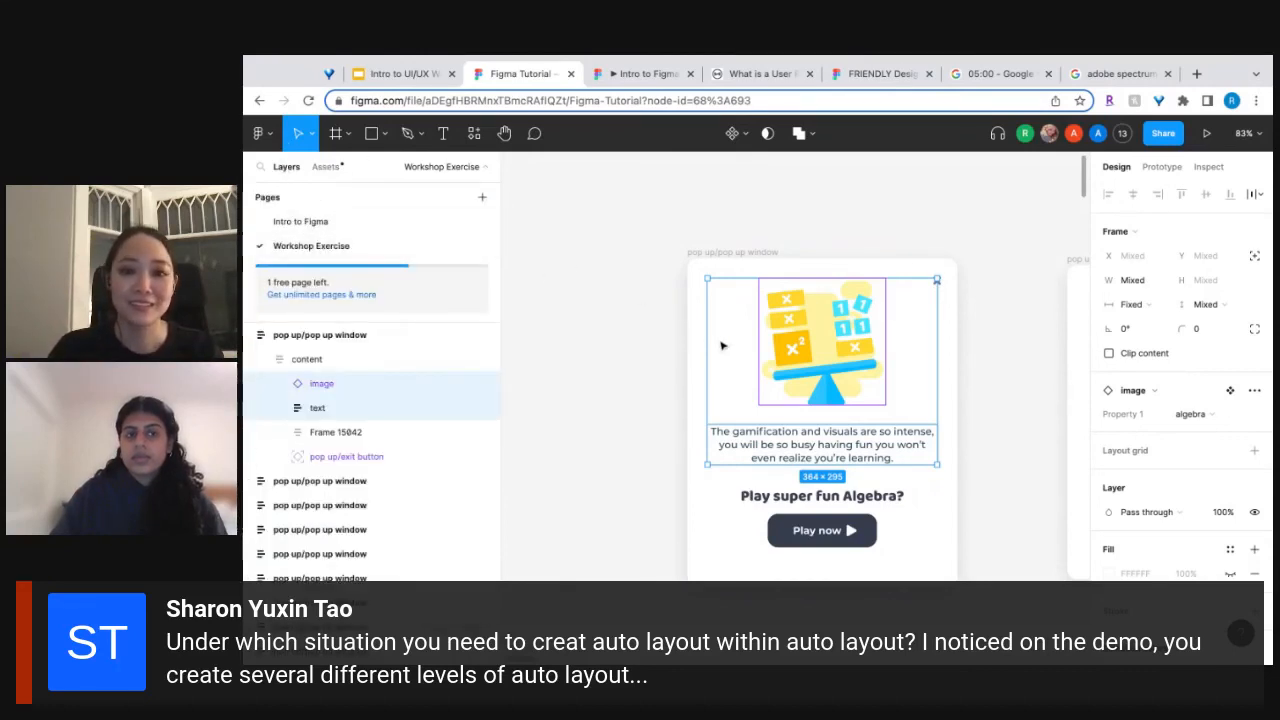